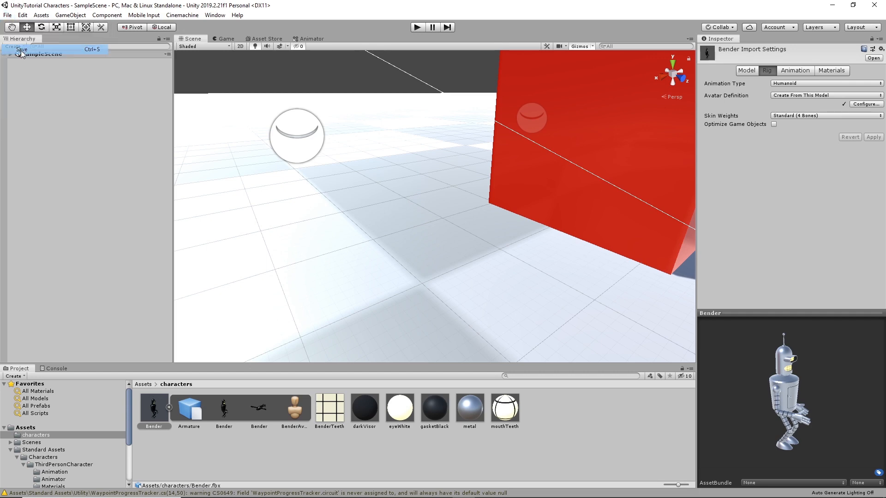
Step: Save the project and open the Scenes folder in the project assets
click(7, 15)
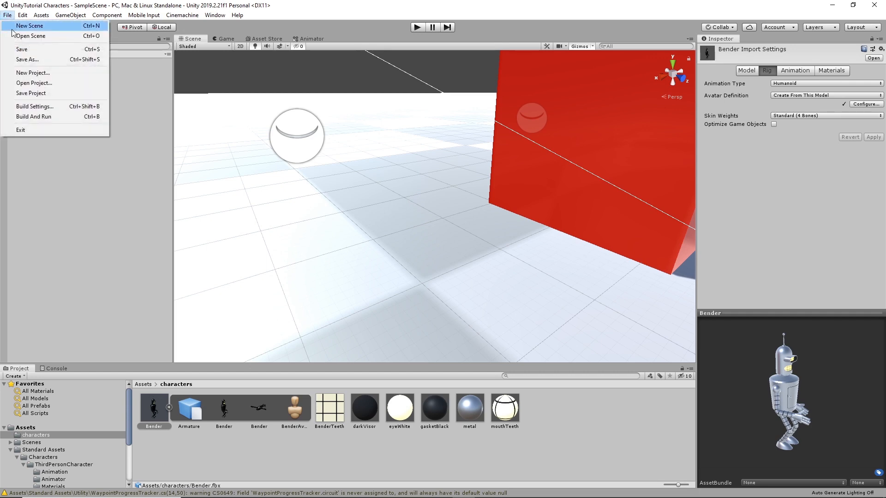
click(31, 94)
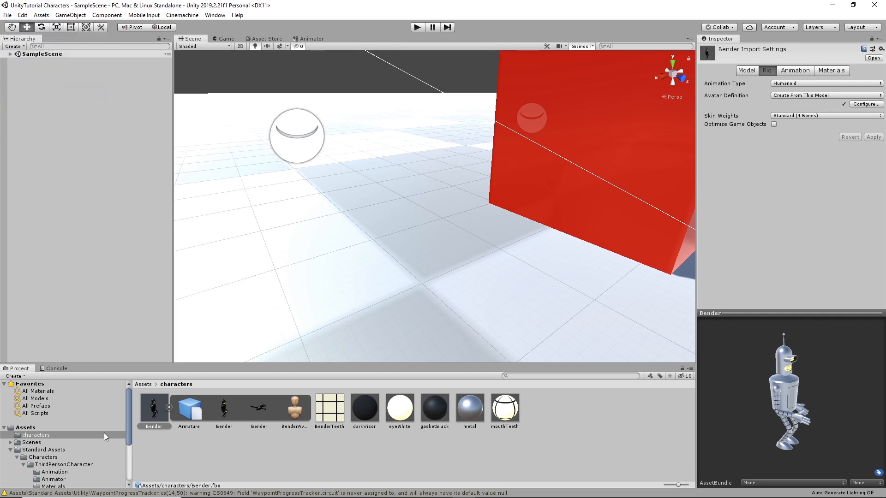
scroll(89, 455, down, 2)
scroll(88, 454, up, 2)
click(21, 444)
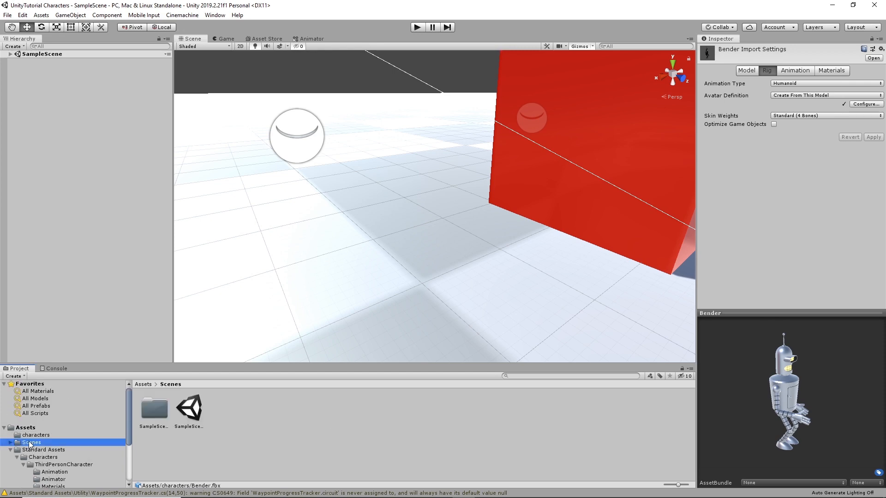
Step: Create a new scene asset named cutscene in the Scenes folder
right_click(260, 423)
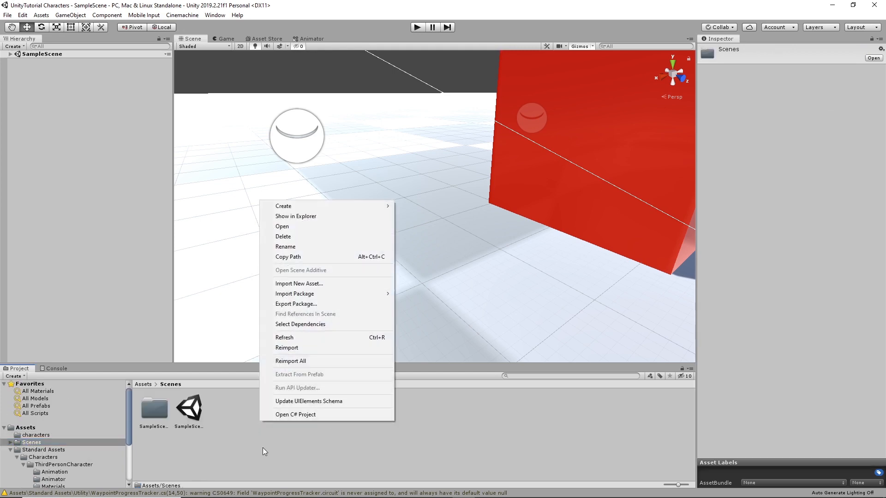
click(7, 15)
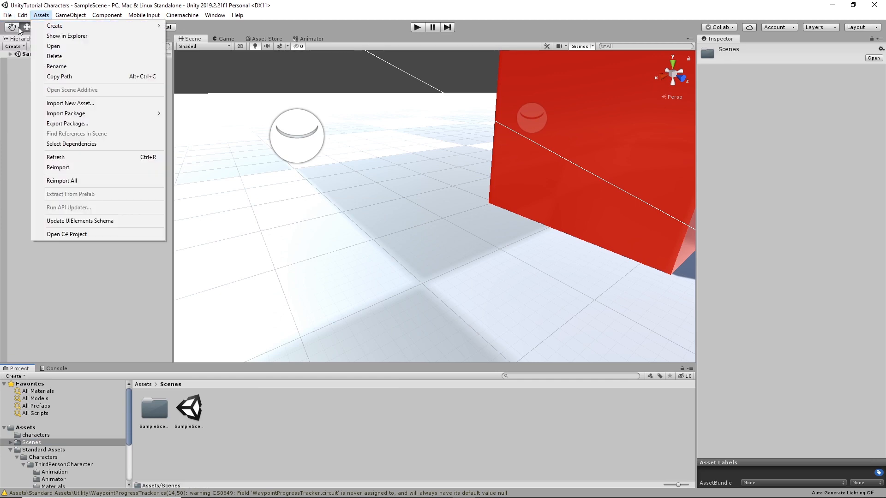
click(259, 423)
right_click(260, 424)
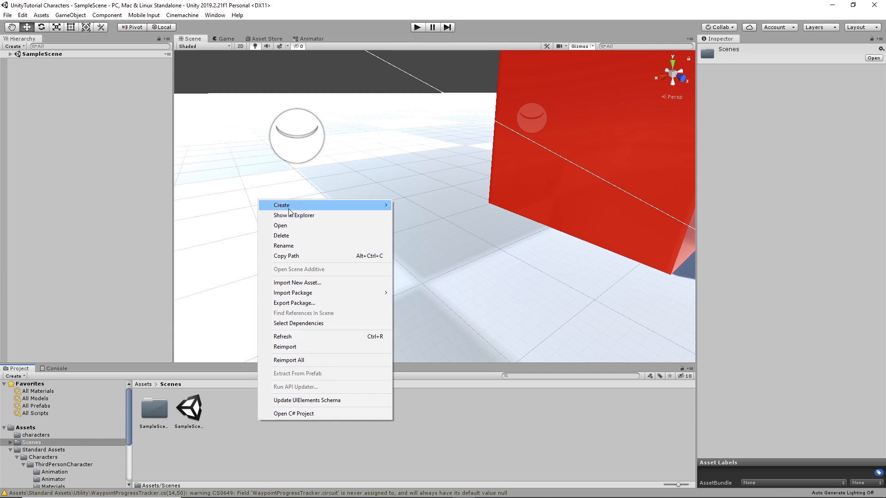
mouse_move(292, 207)
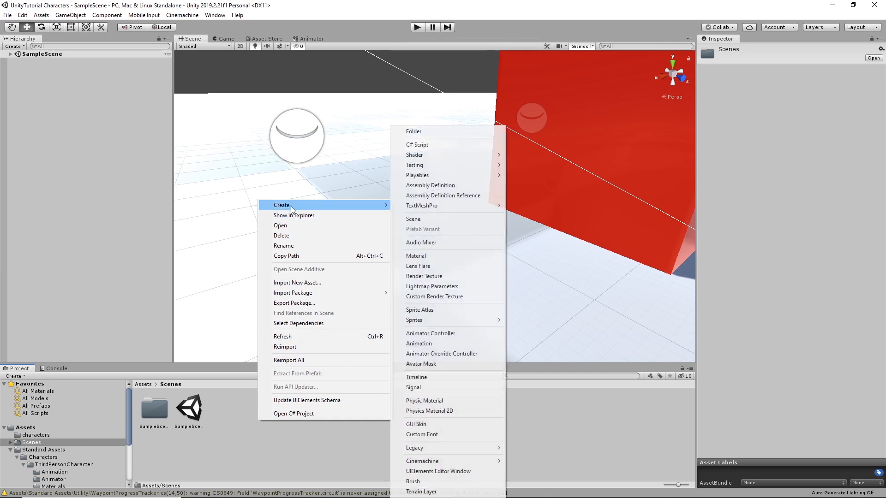
click(453, 220)
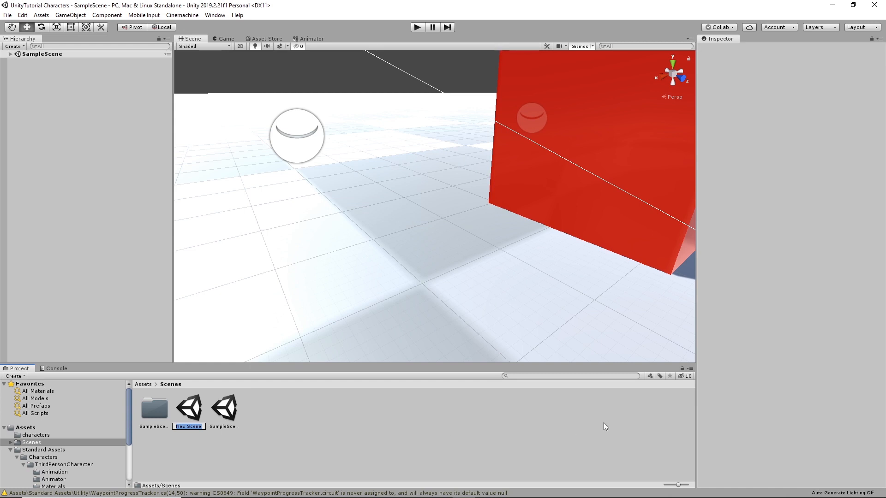
text(cutscene)
key(Return)
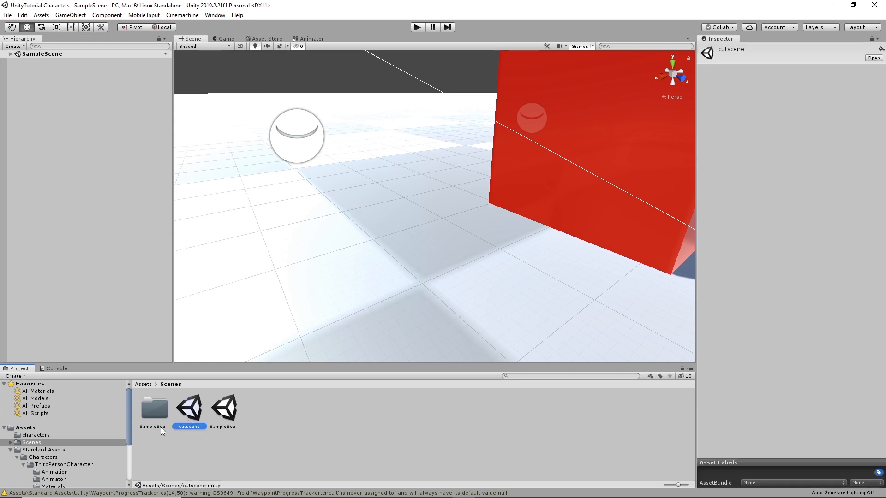
Step: Copy the Bender and Plane objects from SampleScene and paste them into the cutscene scene
scroll(377, 277, down, 5)
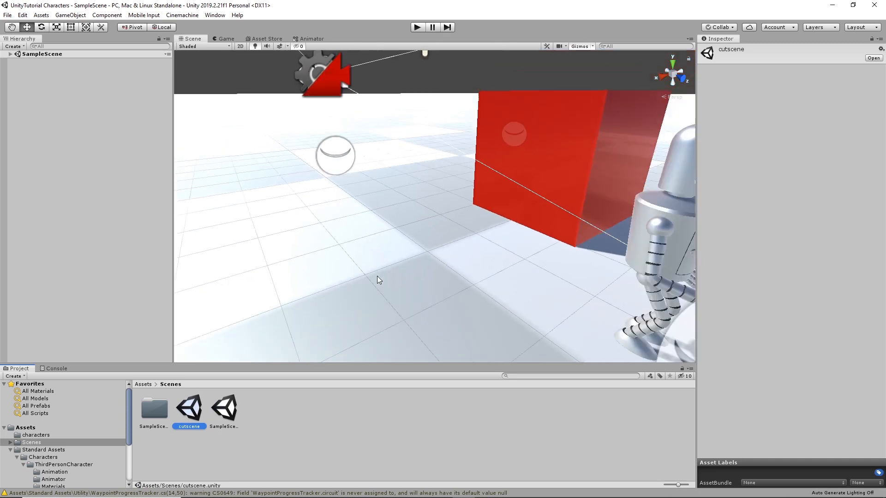
click(404, 251)
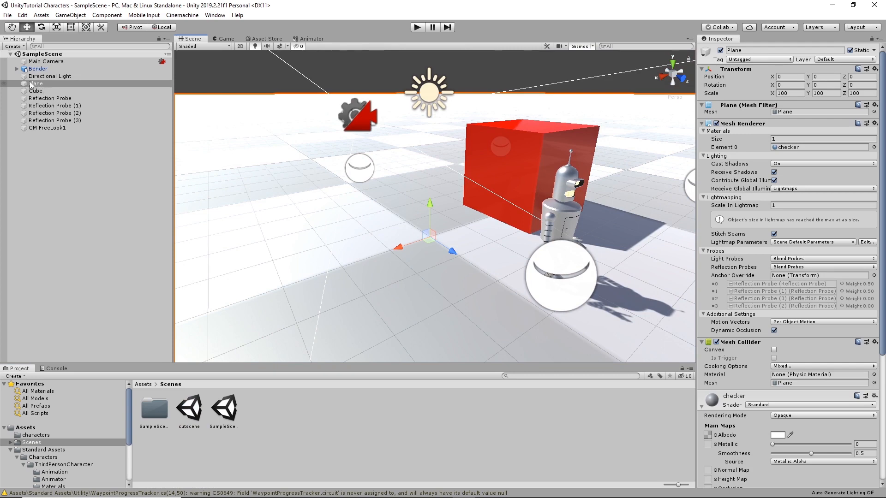
click(41, 69)
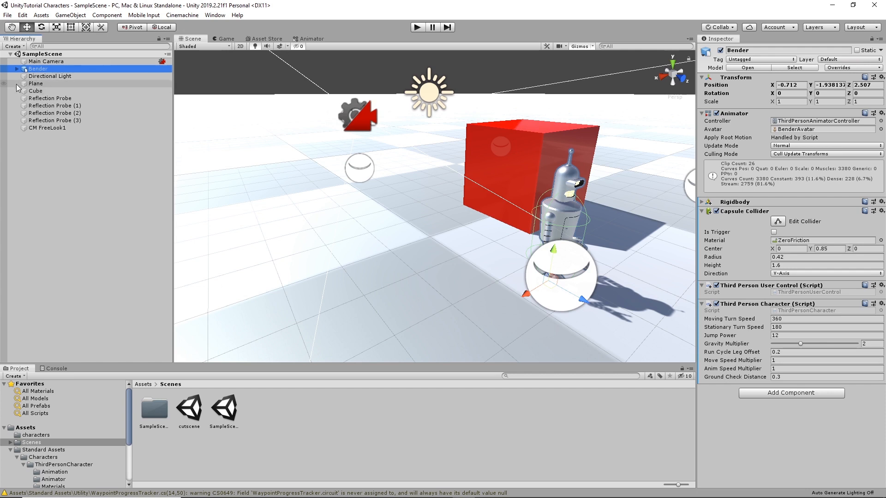
ctrl+click(54, 81)
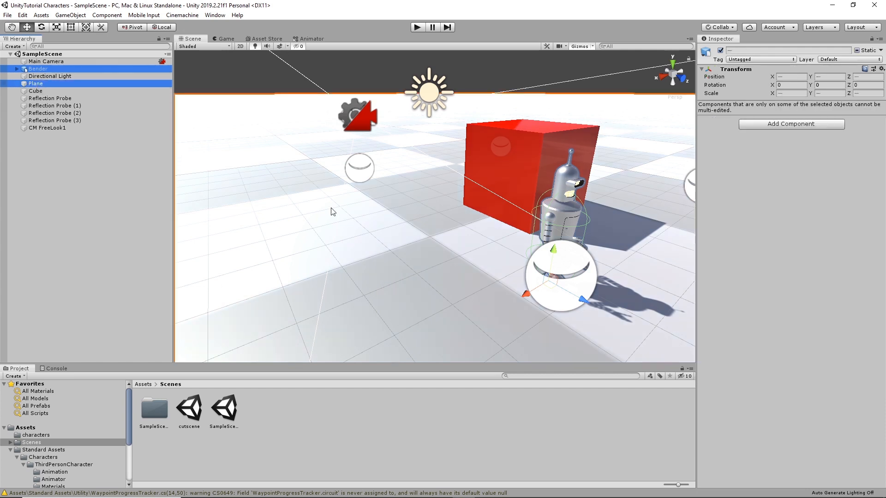
double_click(195, 412)
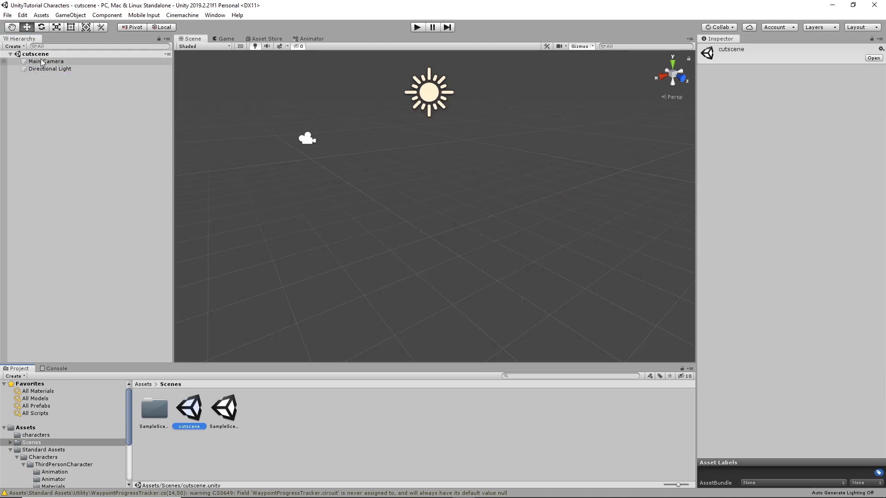
right_click(44, 88)
click(76, 106)
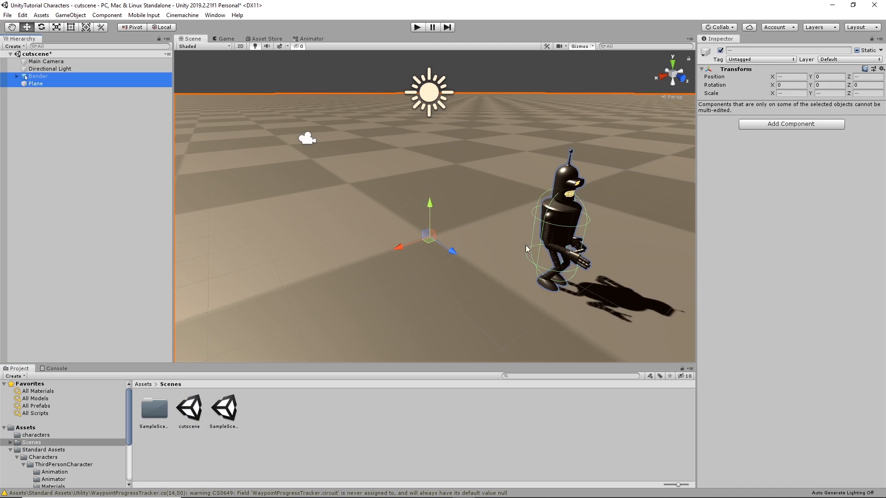
Step: Open the Lighting Settings and assign the Directional Light as the scene's Sun Source
click(216, 15)
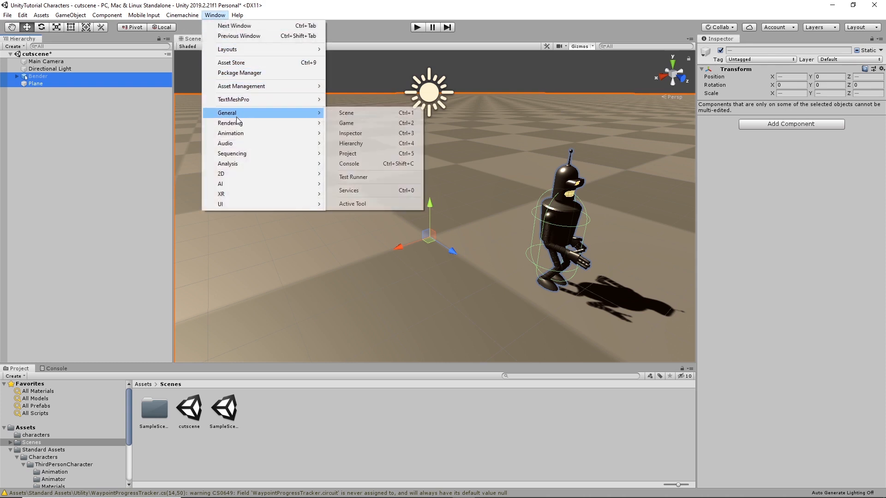
mouse_move(241, 125)
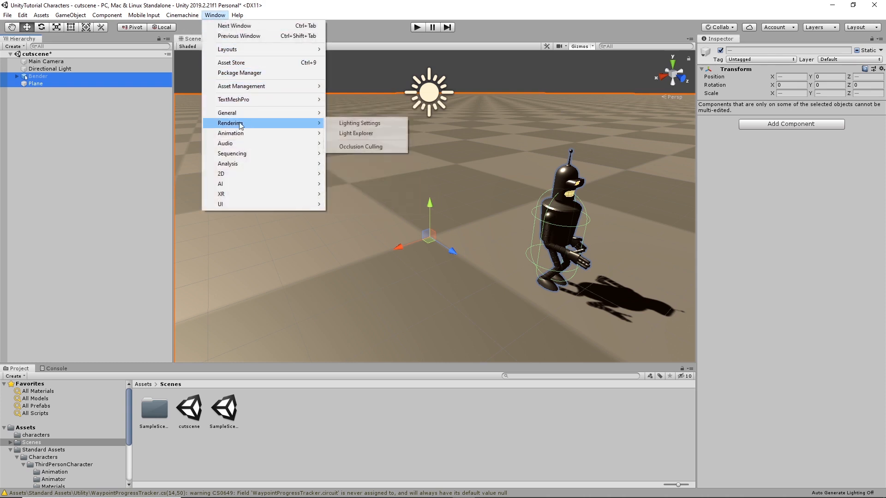
click(372, 124)
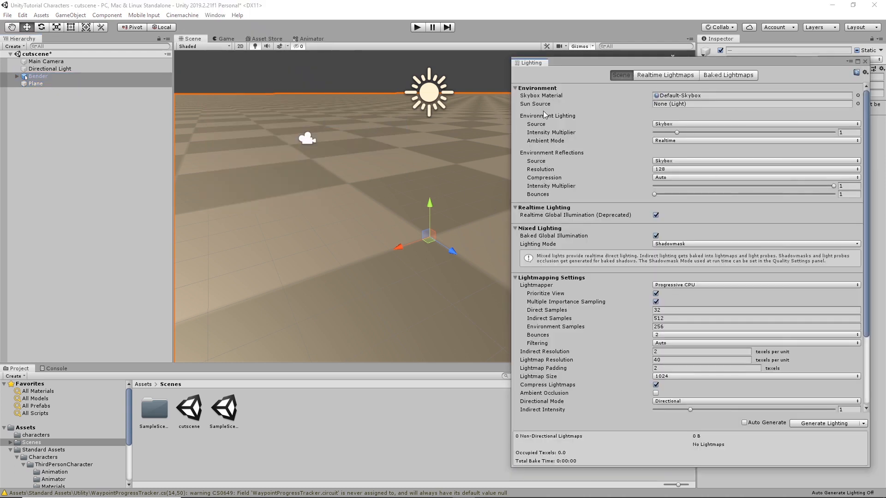
click(110, 69)
drag(77, 67, 700, 112)
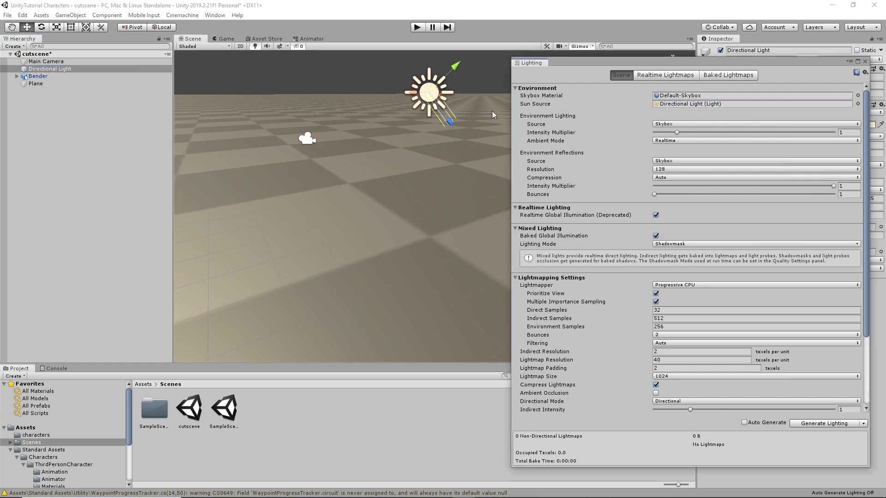
Step: Generate the scene lighting and switch the lightmapper to Progressive GPU (Preview)
click(826, 423)
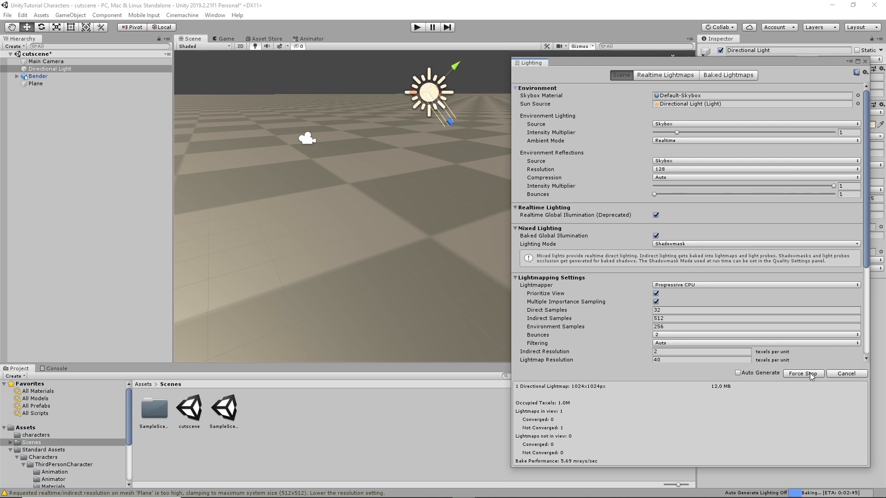
click(687, 285)
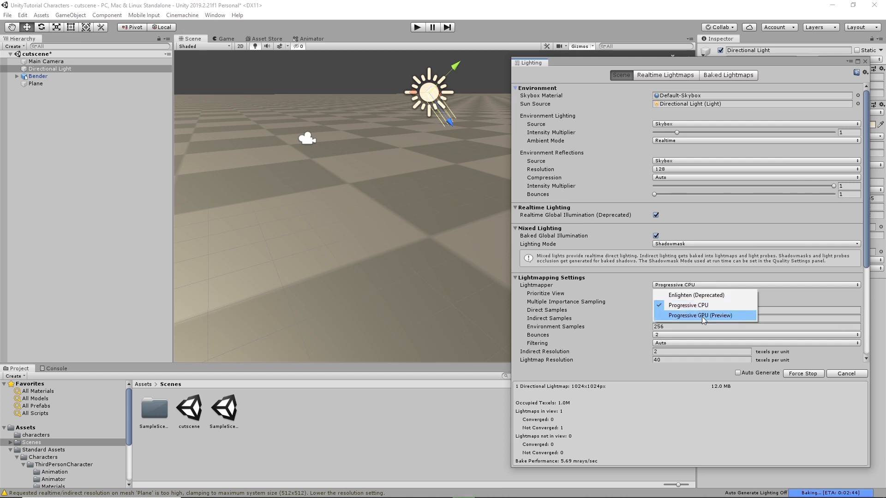
click(701, 317)
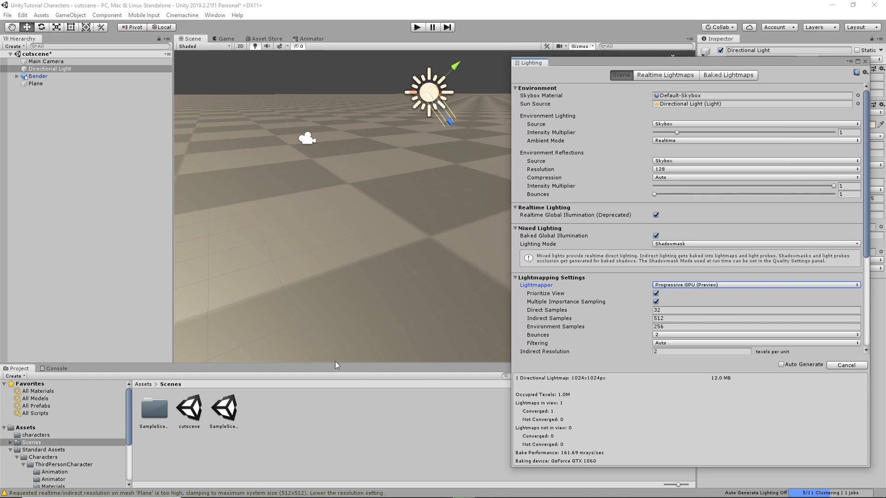
Step: Deselect all objects, bring up the Asset Store and move the Lighting window clear of the store page
click(127, 126)
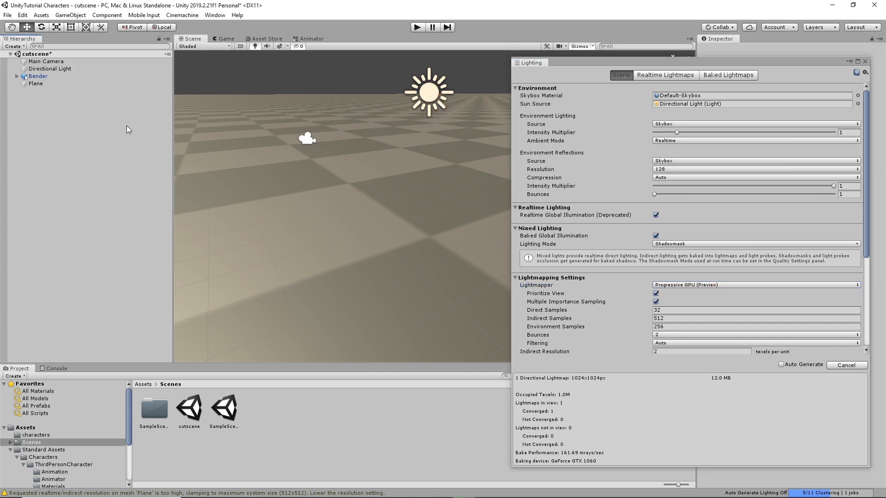
click(261, 39)
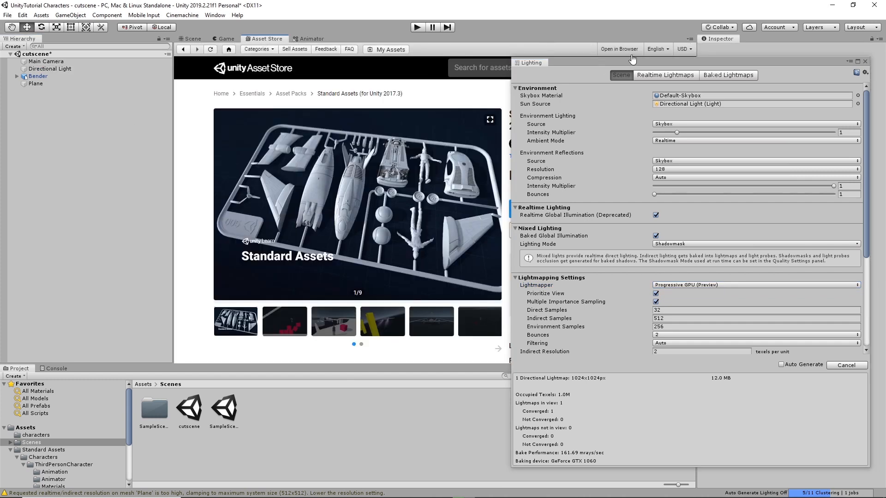
drag(632, 59, 652, 381)
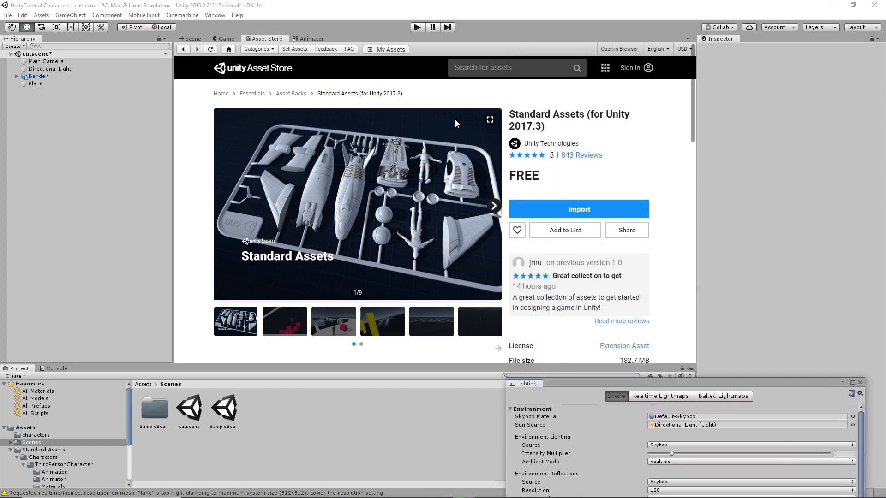
Step: Search the Asset Store for "free mocap"
click(498, 70)
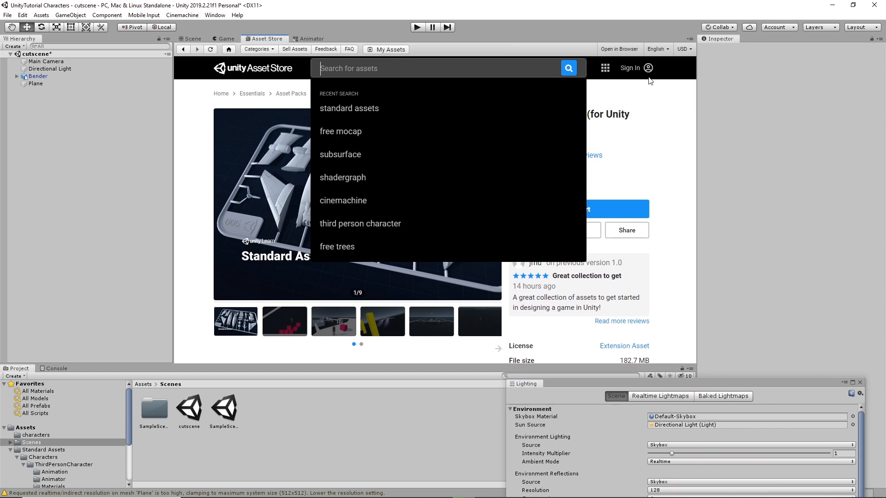
text(free )
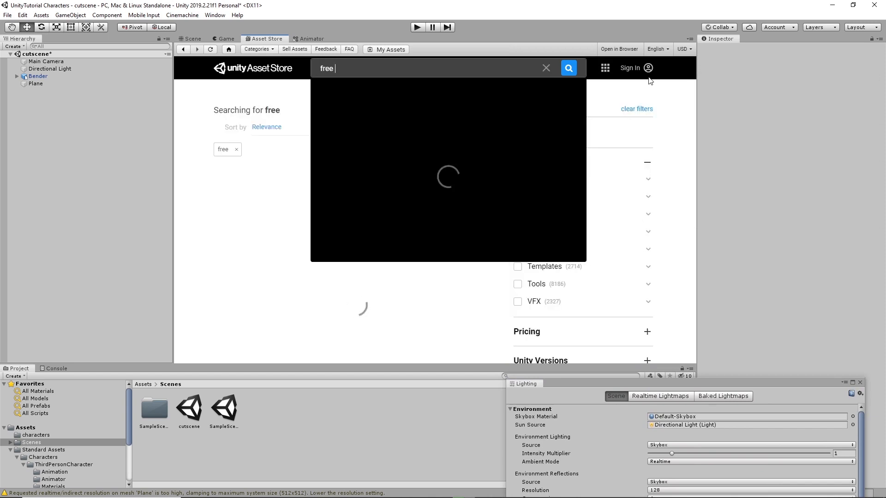
text(mc)
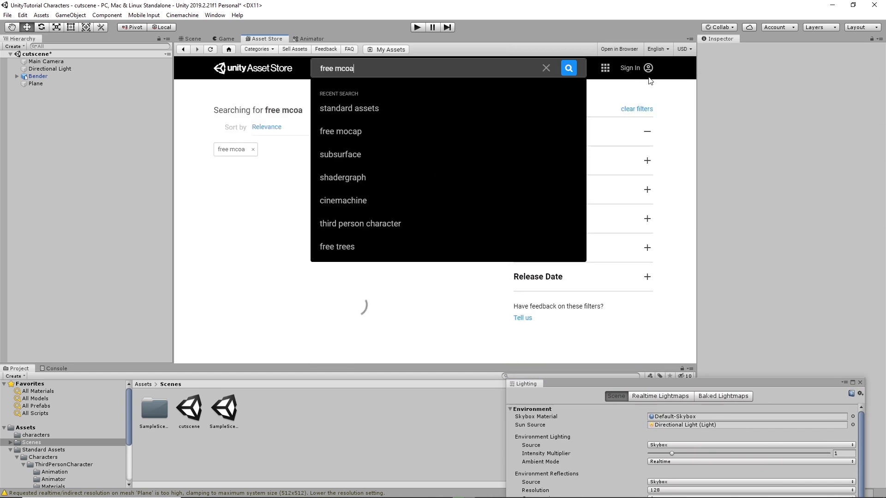
key(BackSpace)
text(oca)
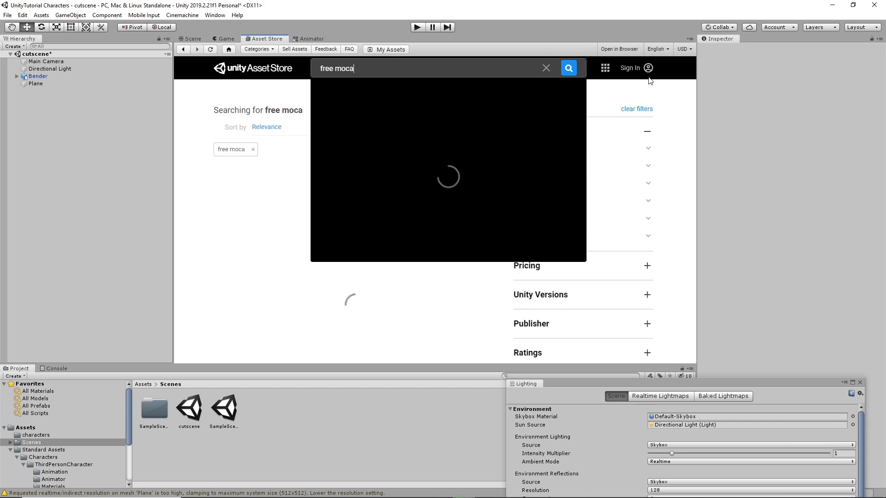
text(p)
key(Return)
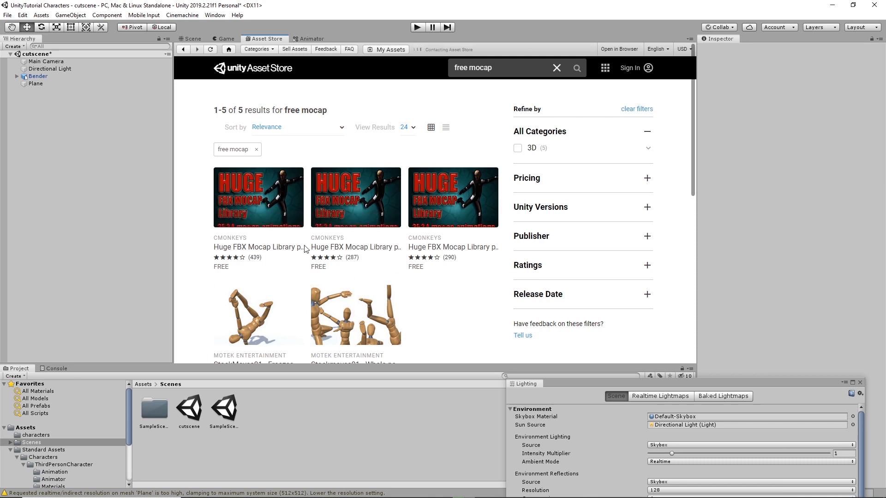
Step: Open the Huge FBX Mocap Library part 1 page and examine the folders in its package content
click(286, 185)
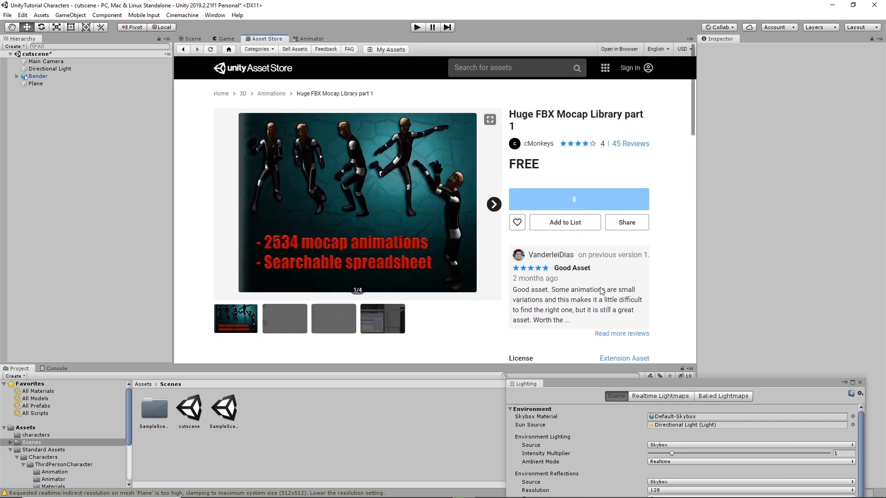
scroll(605, 295, down, 3)
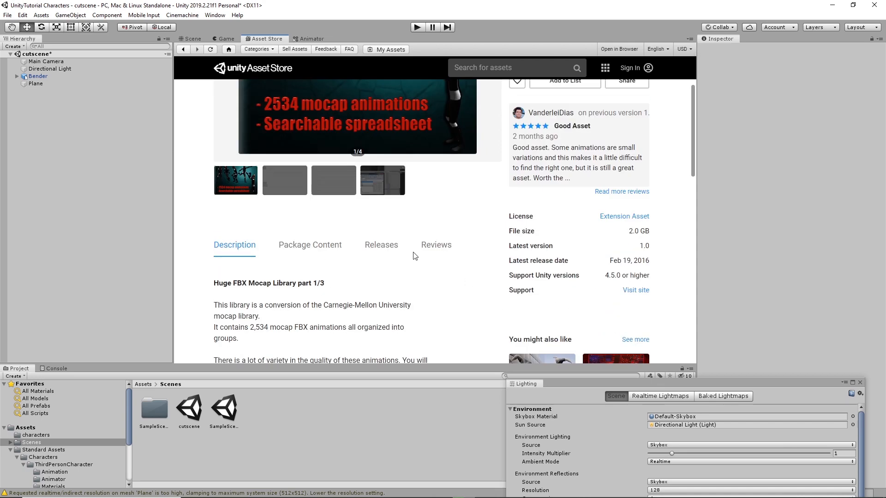
click(320, 245)
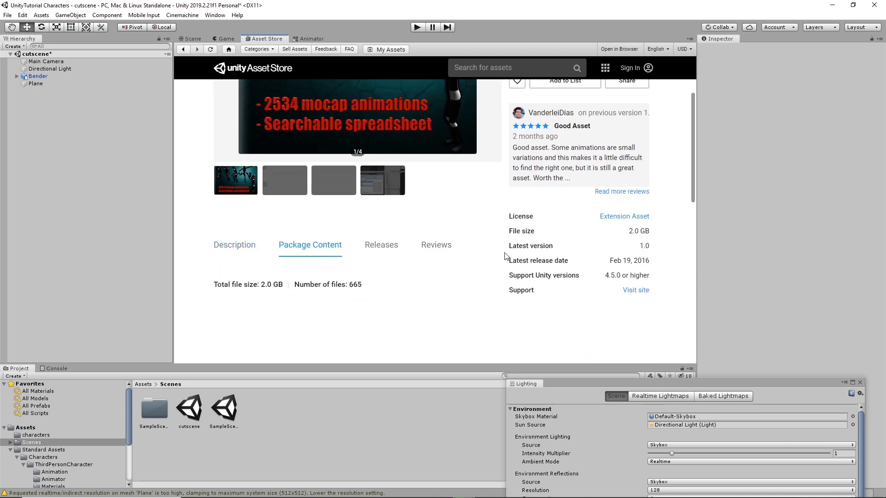
scroll(374, 263, down, 3)
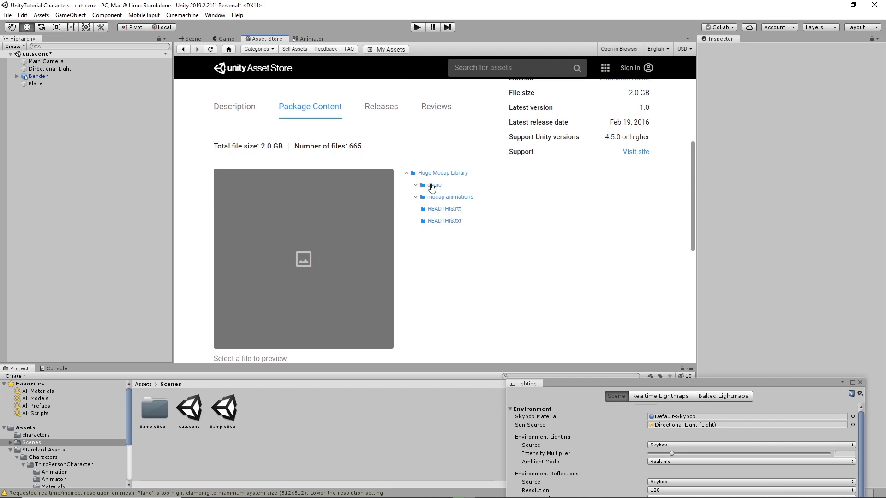
click(444, 174)
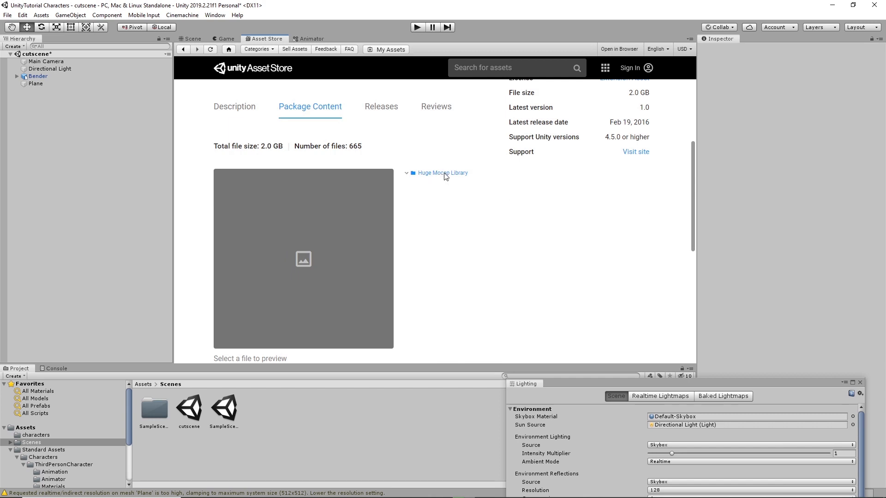
Step: Expand the Huge Mocap Library folder in the package content and import the free Huge FBX Mocap Library part 1 package
click(407, 174)
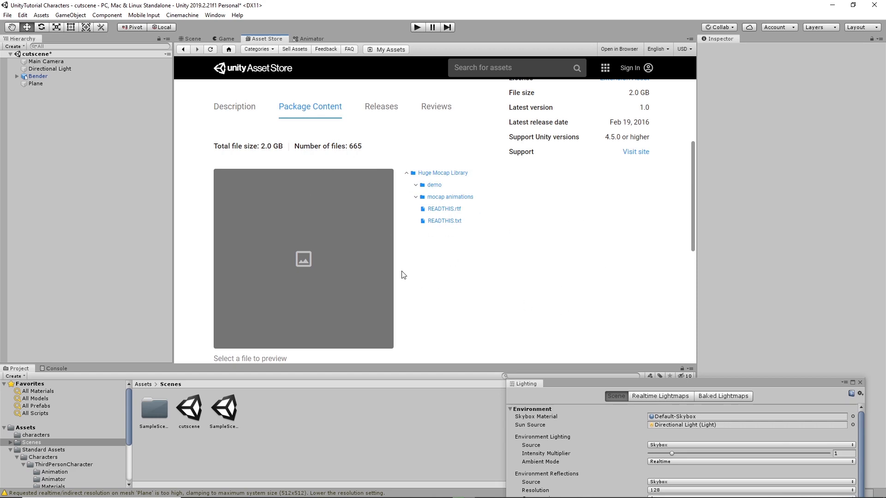
scroll(525, 276, up, 4)
scroll(364, 260, up, 2)
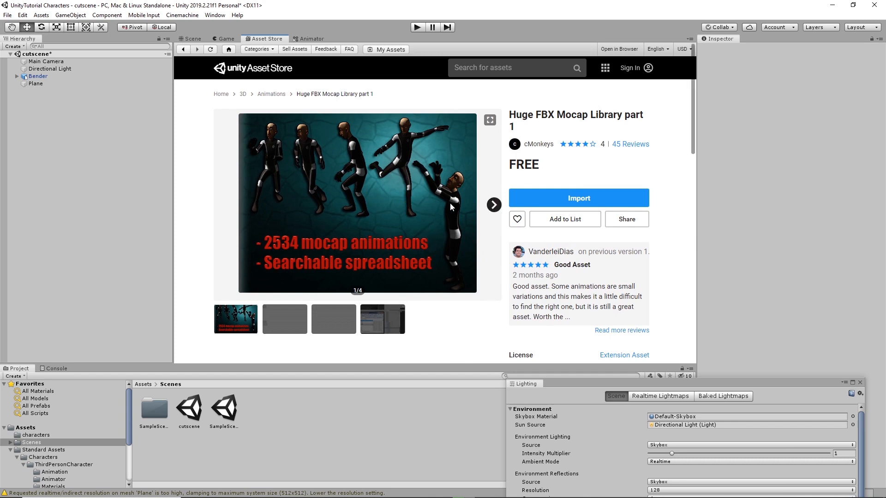
click(607, 192)
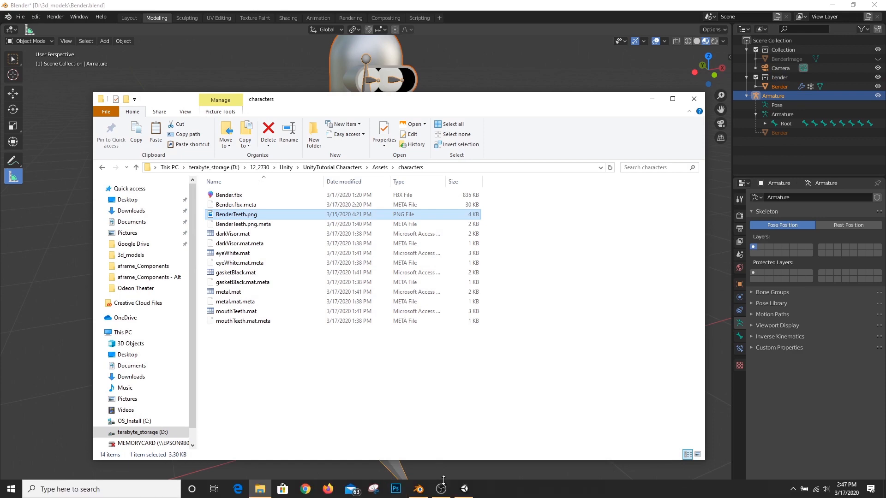
Step: Switch back to Unity and examine the imported demo and mocap animations folders of the Huge Mocap Library
click(464, 489)
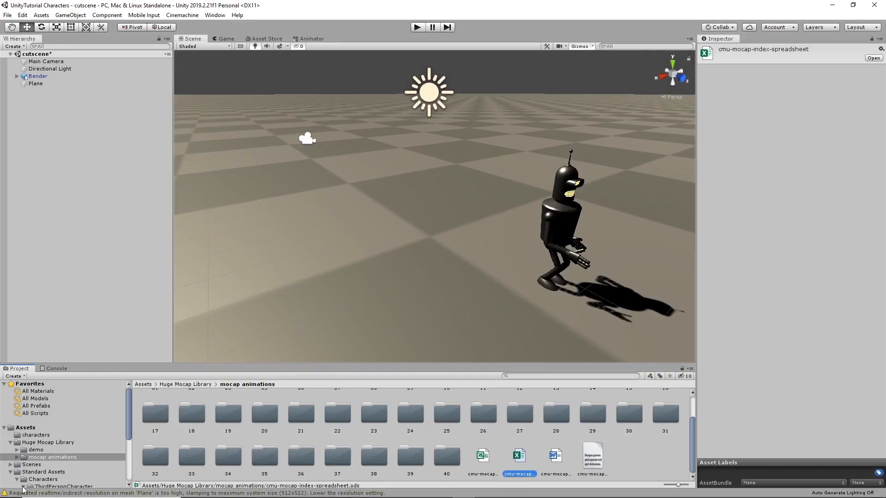
click(36, 450)
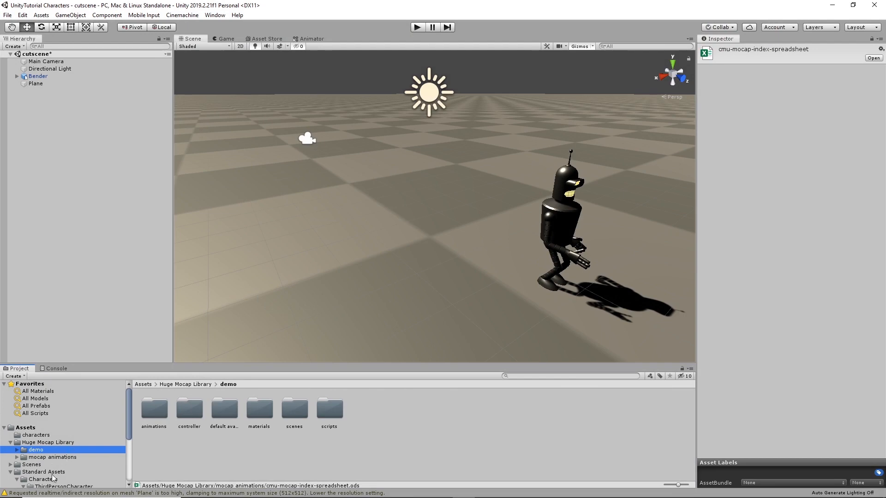
right_click(31, 451)
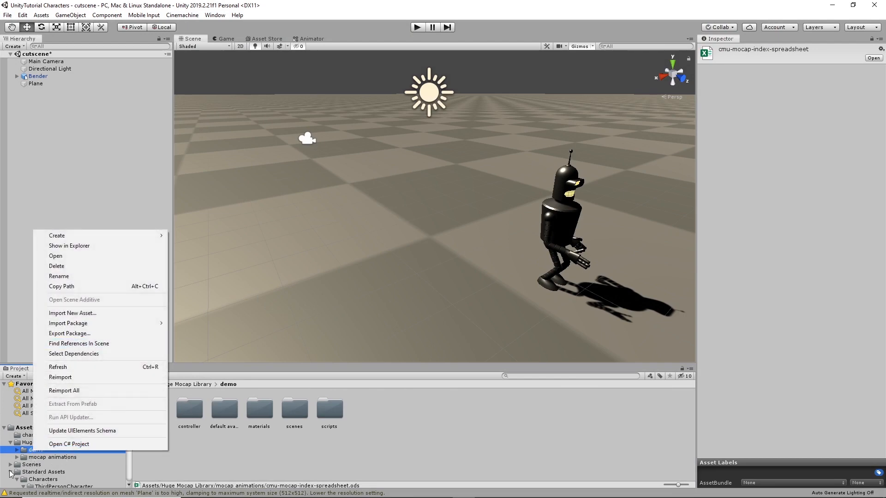
click(26, 457)
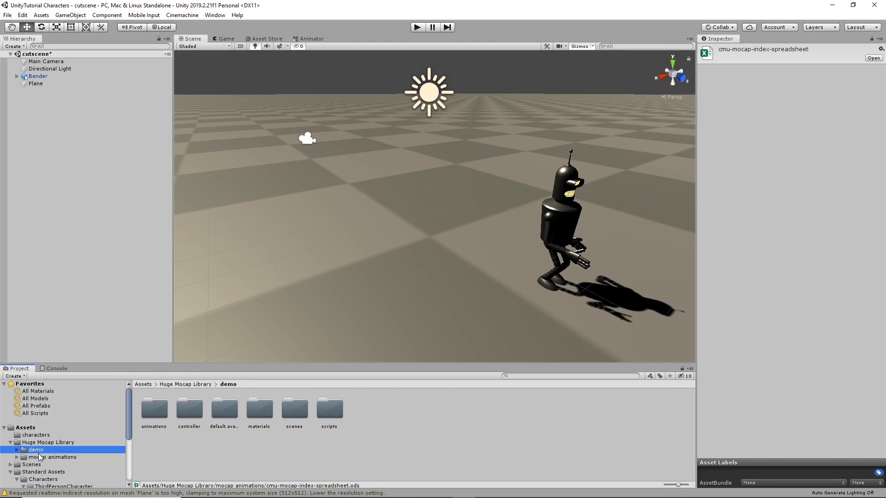
click(41, 458)
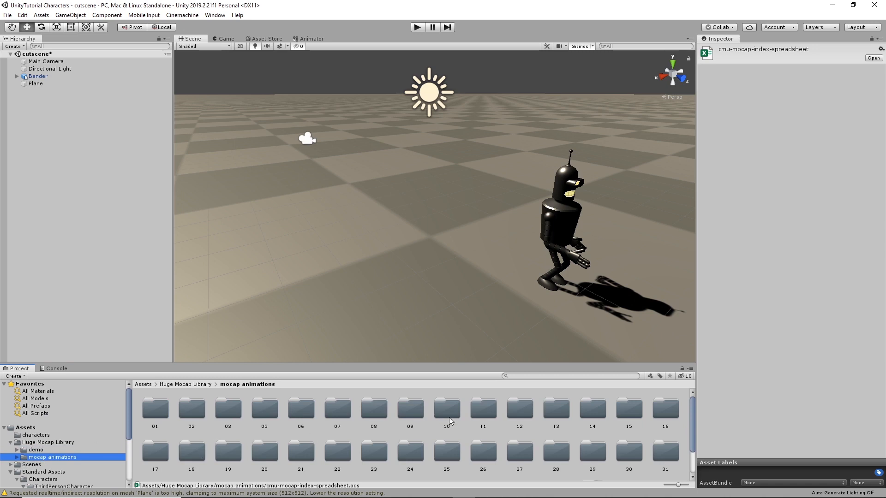
scroll(632, 418, down, 2)
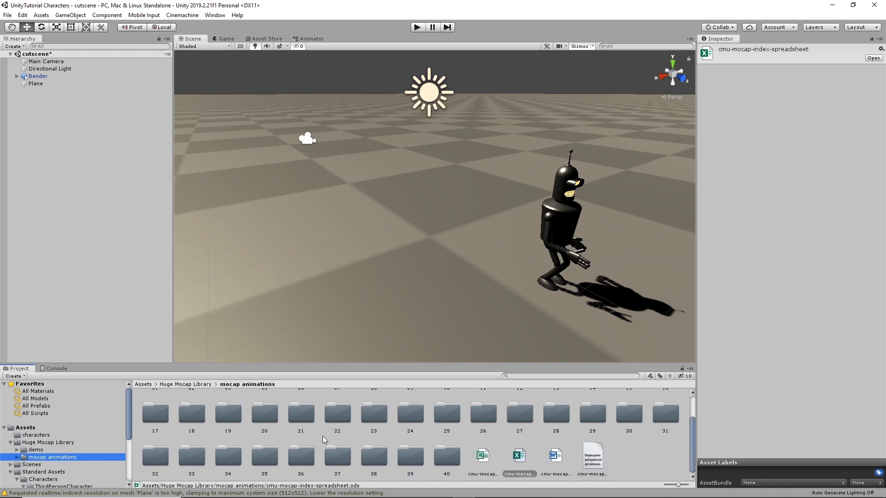
scroll(350, 438, up, 2)
scroll(449, 453, down, 2)
scroll(144, 433, up, 2)
Step: Expand model 01_01 in mocap animations folder 01, play its animation clip in the preview from another angle, and collapse the model
double_click(156, 409)
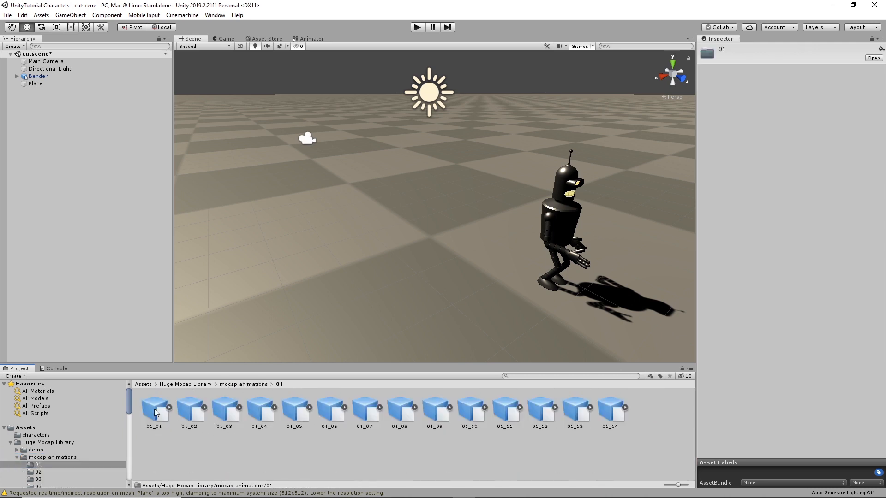
click(154, 408)
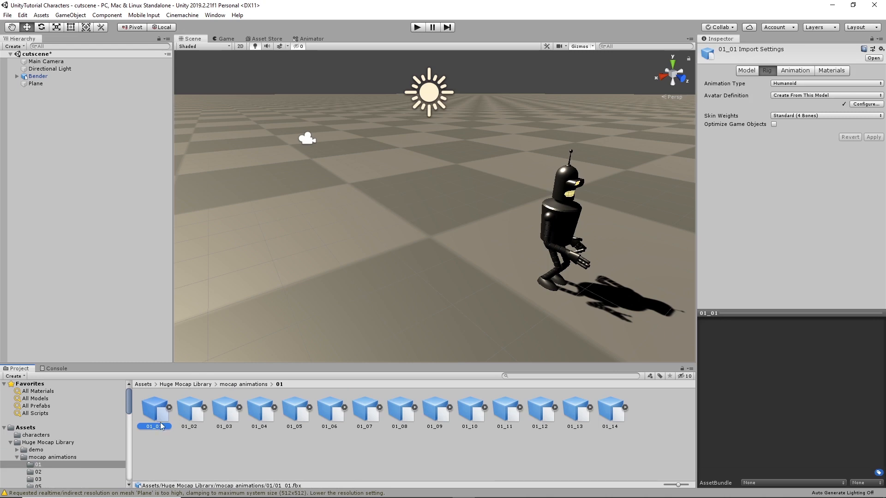
click(169, 408)
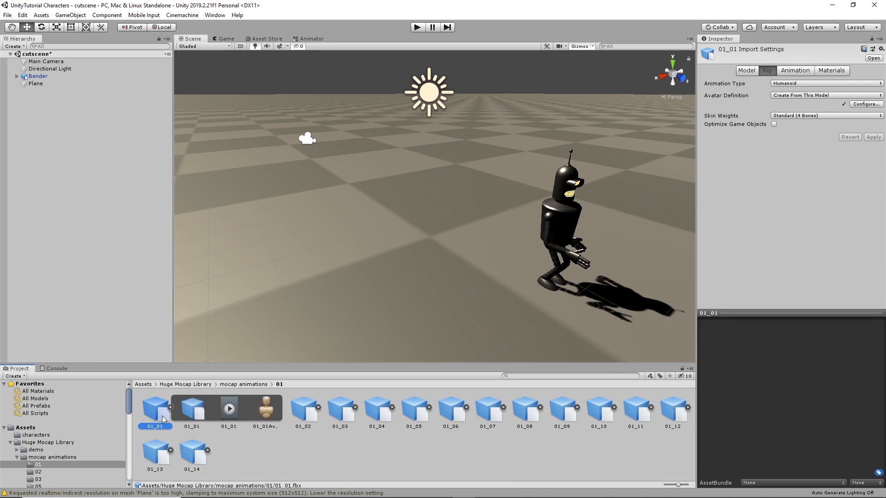
click(230, 408)
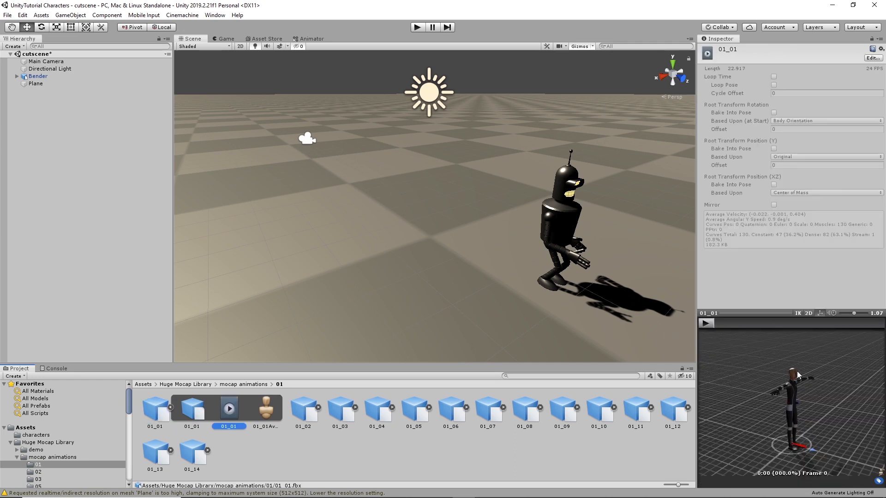
click(707, 323)
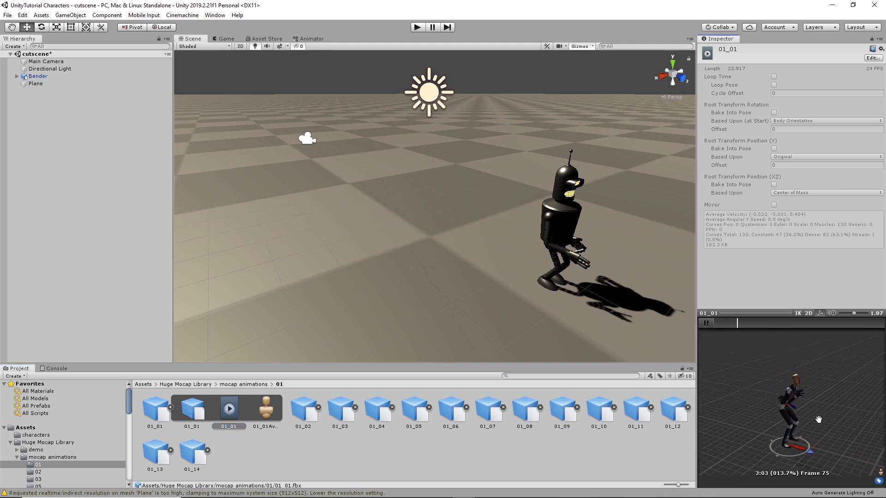
drag(773, 419, 669, 409)
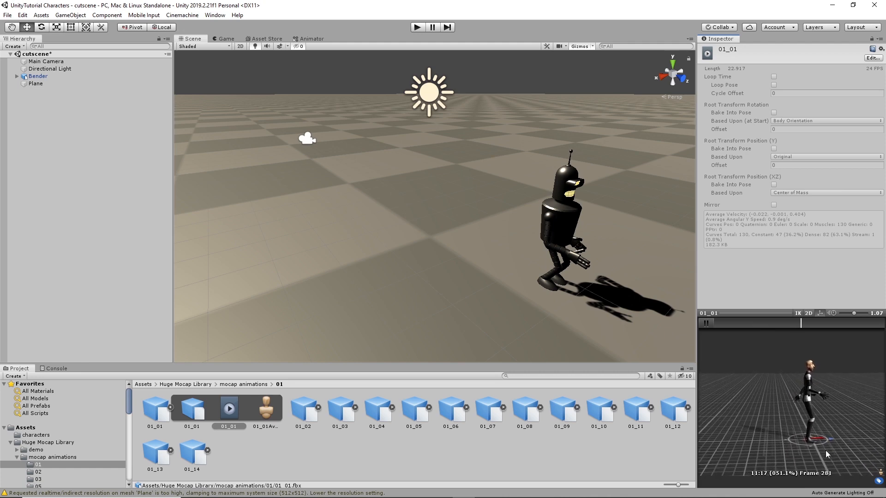
click(170, 407)
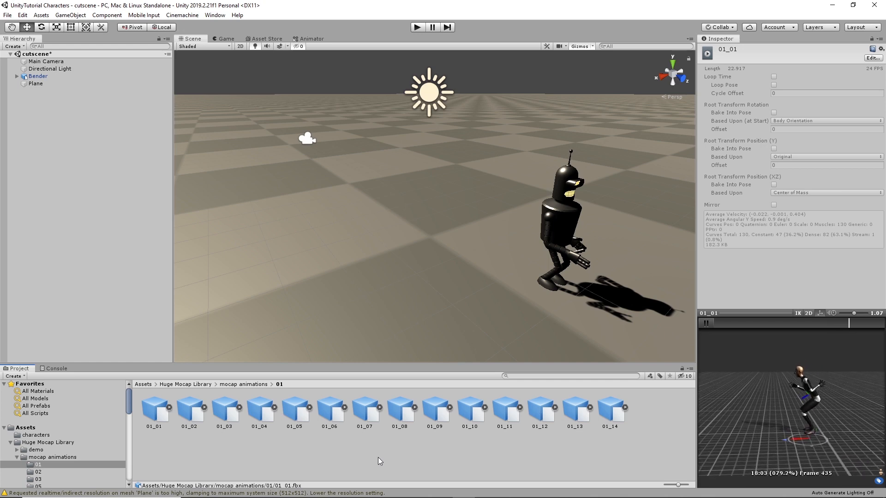
Step: Open the cmu-mocap-index-spreadsheet.ods file from the mocap animations folder in Excel
click(52, 458)
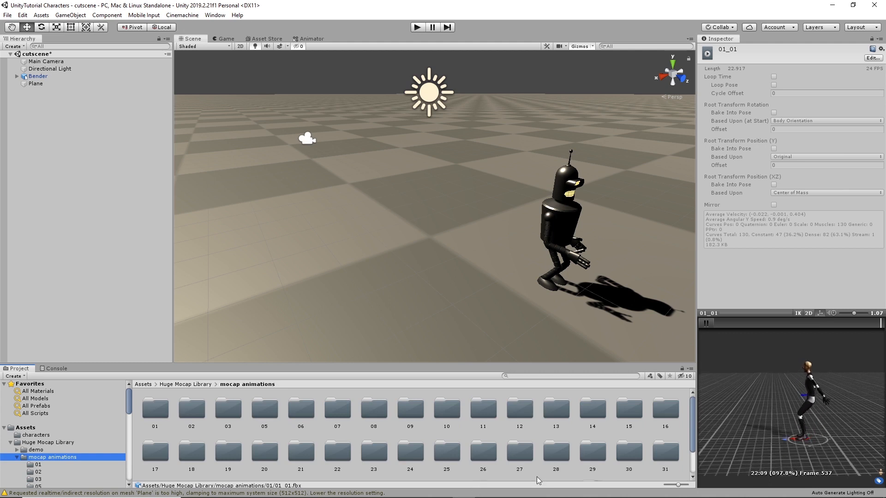
scroll(572, 443, down, 2)
click(519, 456)
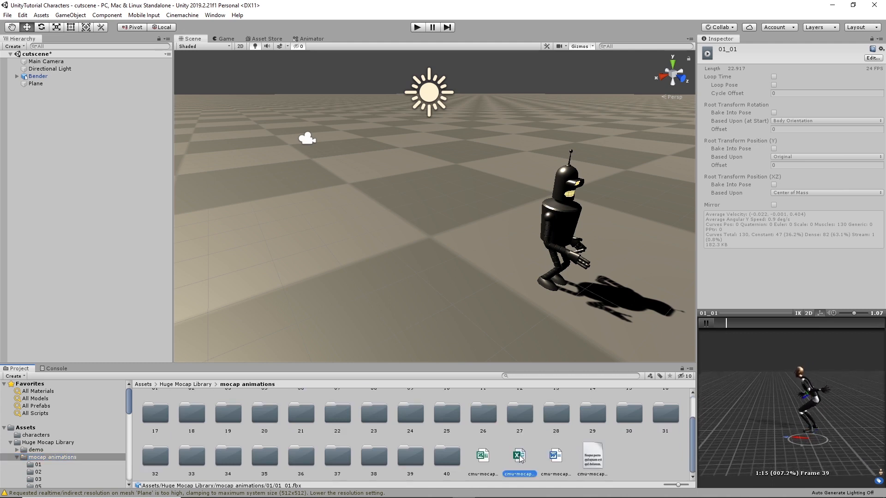
double_click(519, 456)
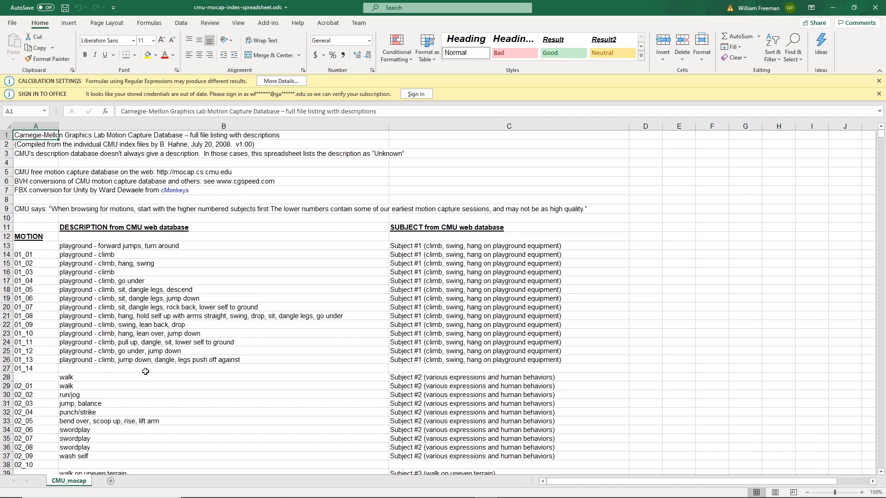
Step: Read through the motion descriptions for subjects 1 to 16 in the mocap index, and minimize the spreadsheet to return to Unity
scroll(145, 371, down, 5)
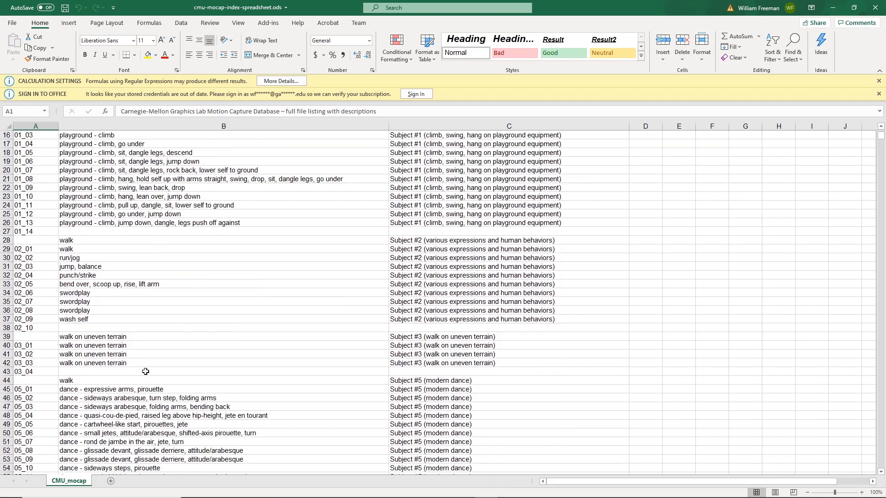
scroll(146, 371, down, 10)
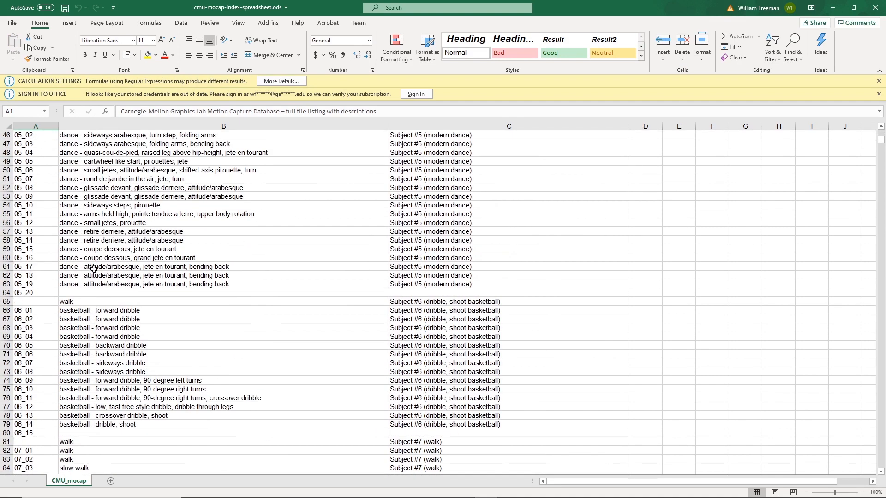
scroll(111, 313, down, 4)
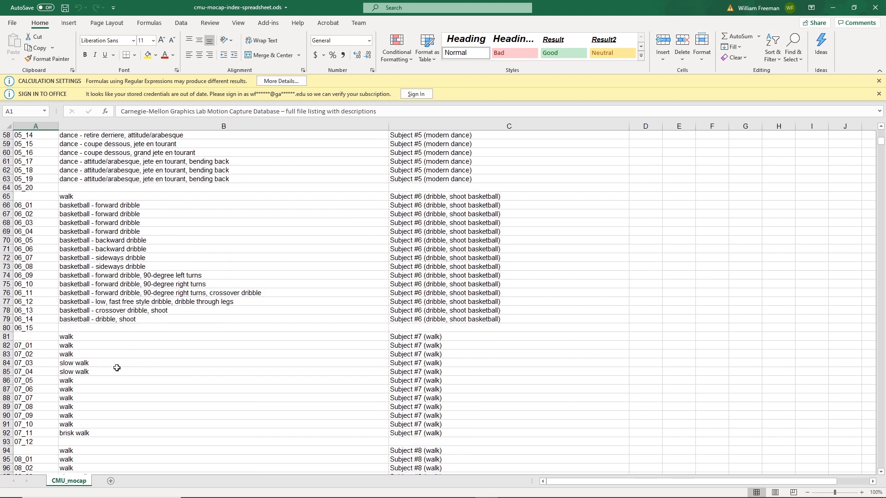
scroll(114, 418, down, 2)
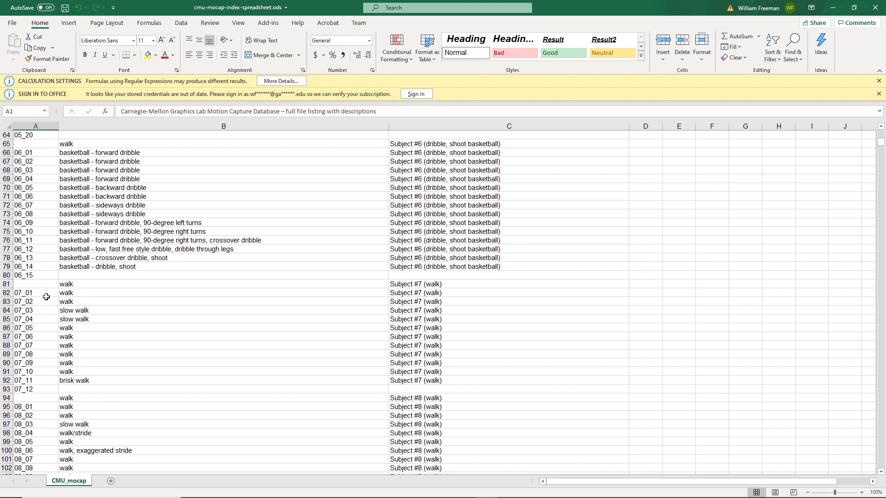
scroll(97, 296, down, 16)
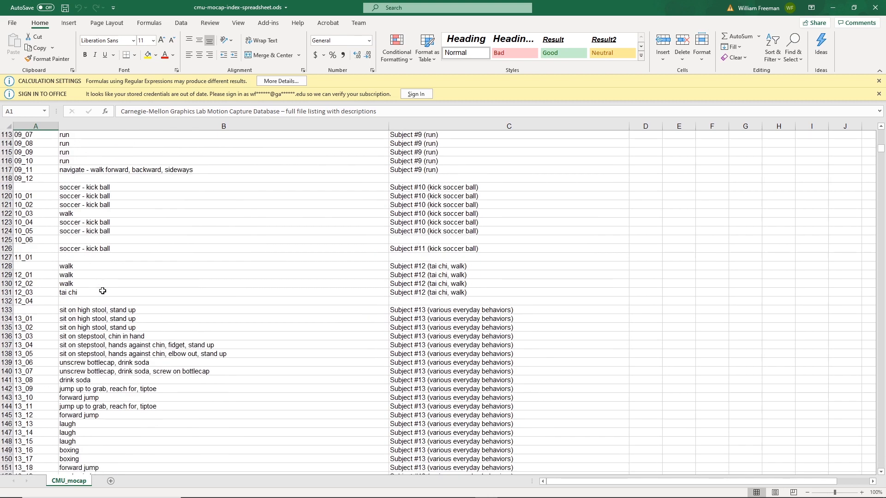
scroll(103, 290, down, 20)
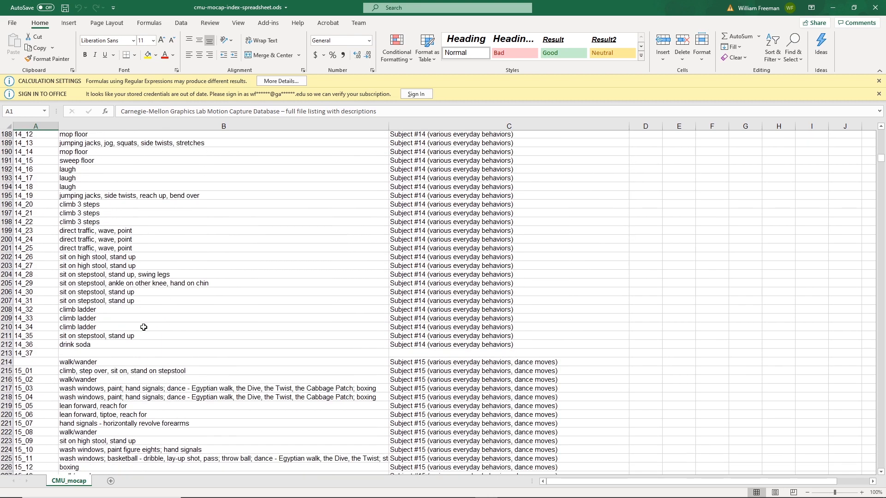
scroll(129, 365, down, 17)
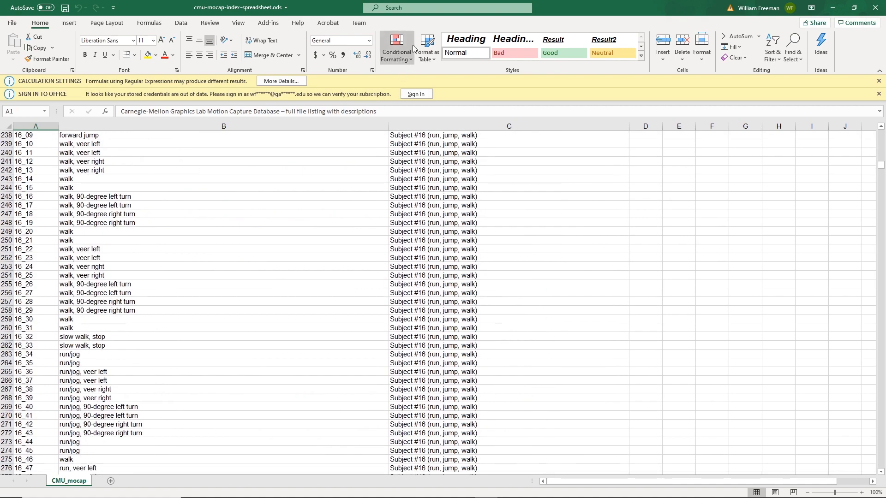
click(833, 8)
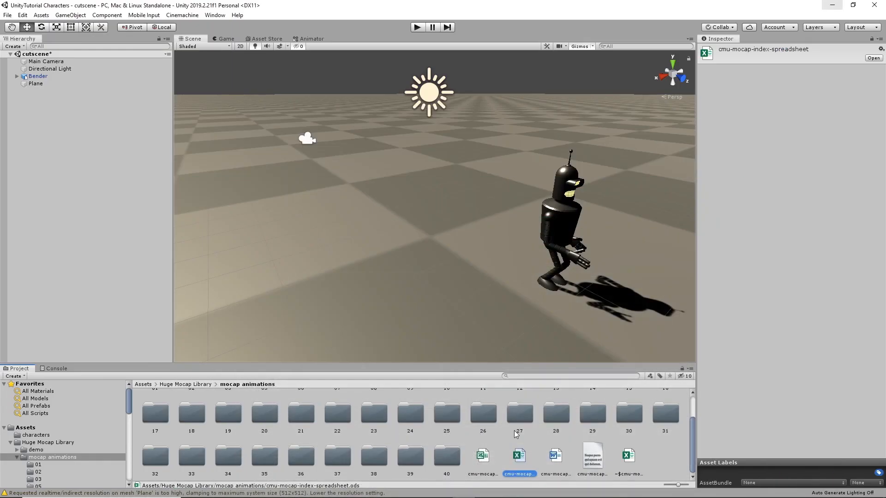
Step: Switch back to the mocap index in Excel and examine the remaining motion descriptions as far as the Subject #91 walks and turns
mouse_move(351, 496)
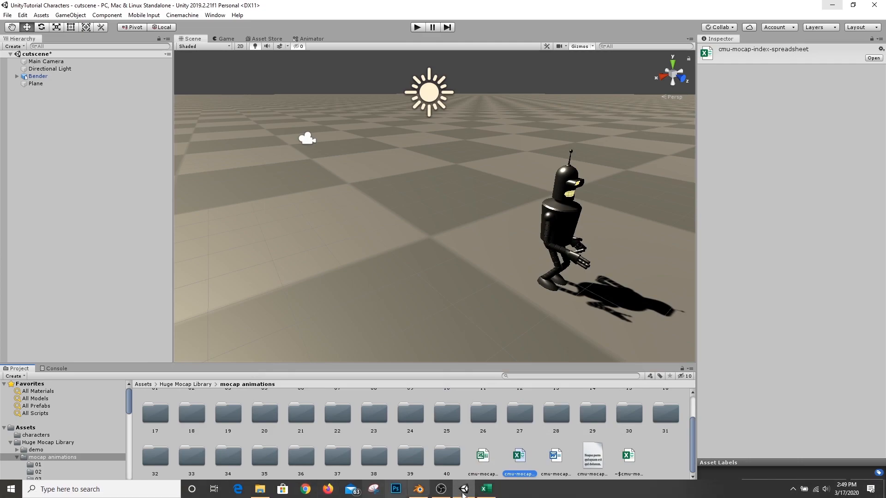
click(484, 491)
scroll(115, 341, down, 7)
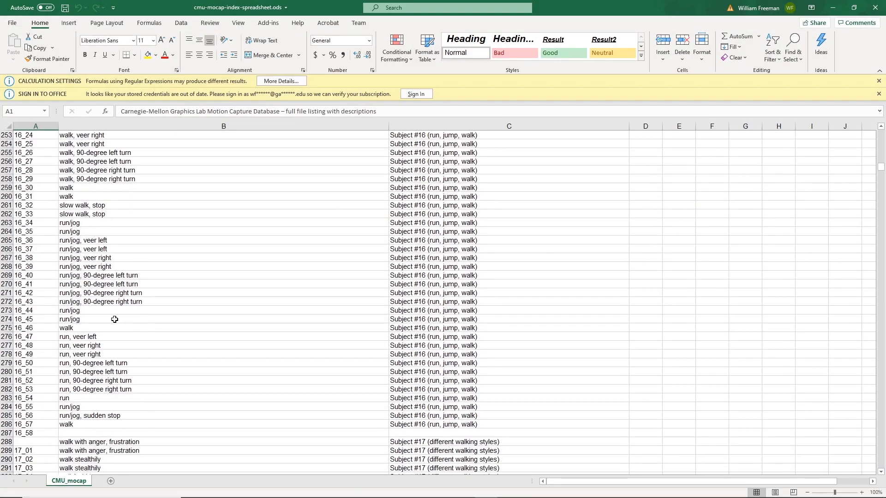
scroll(119, 368, down, 20)
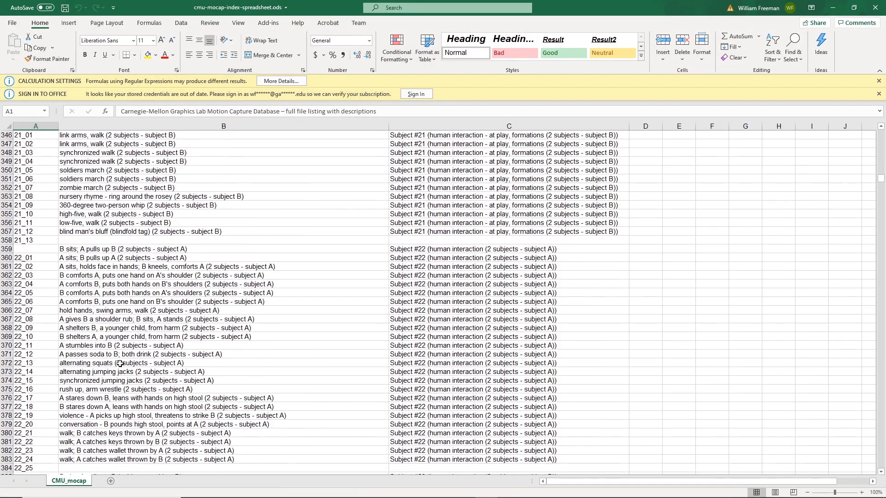
scroll(120, 364, down, 7)
scroll(120, 364, down, 14)
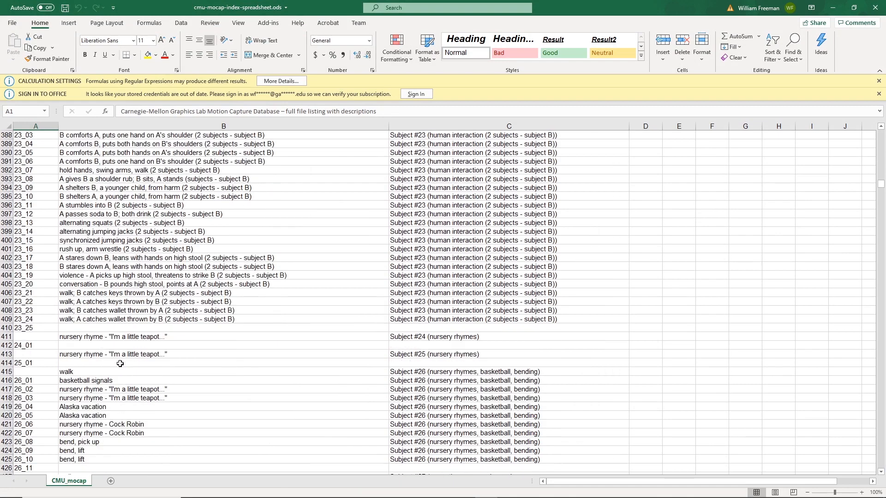
scroll(120, 364, down, 16)
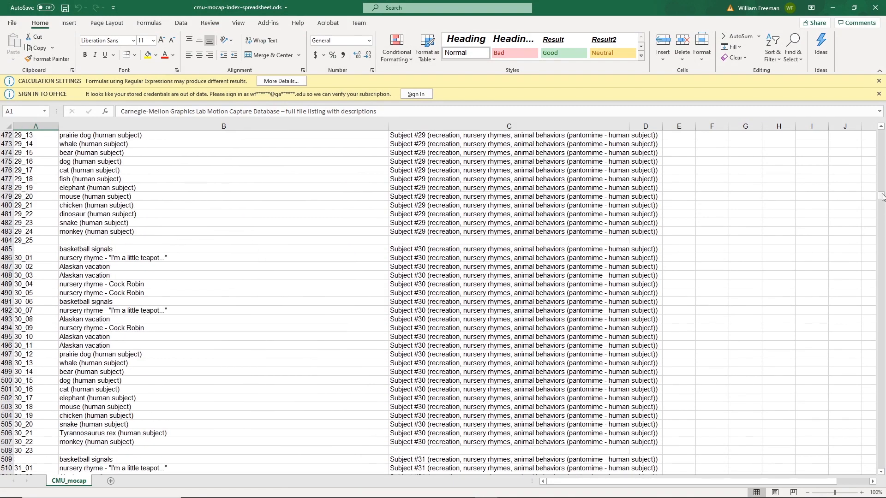
drag(882, 197, 873, 338)
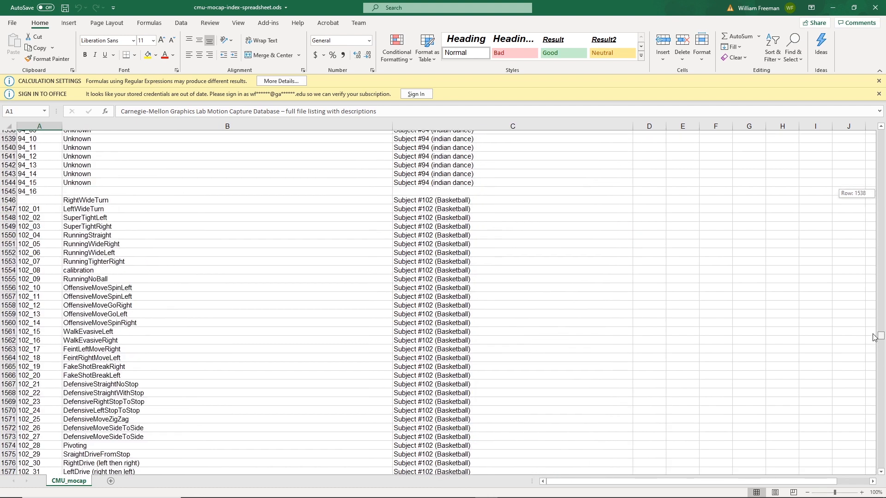
drag(875, 337, 880, 327)
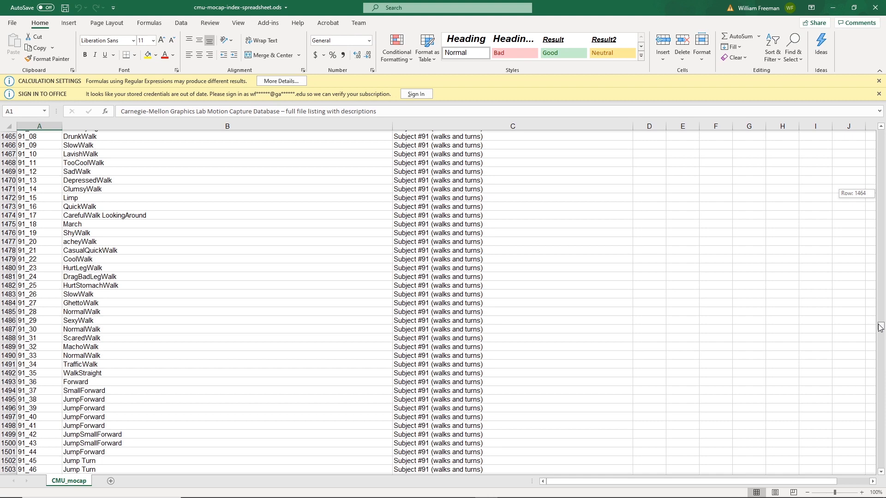
drag(880, 328, 880, 325)
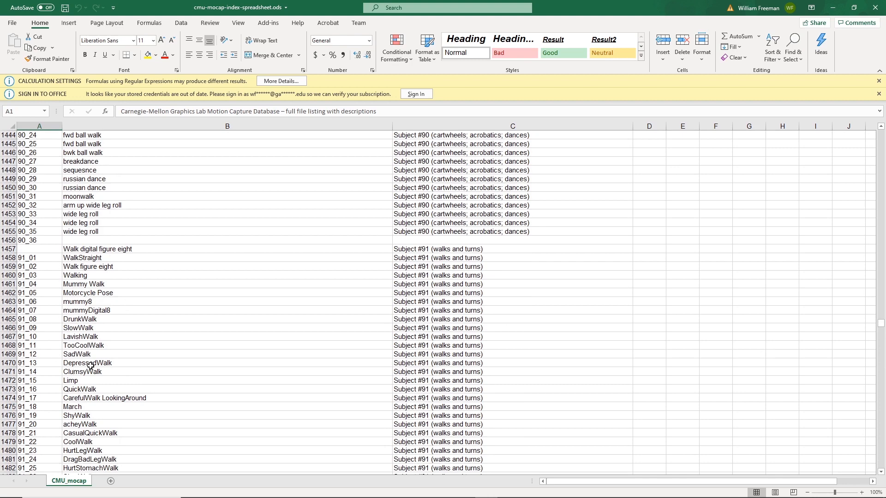
Step: Examine the mocap index descriptions from Subject #91 back to Subject #80, and return to the early subjects in the list
scroll(91, 365, down, 2)
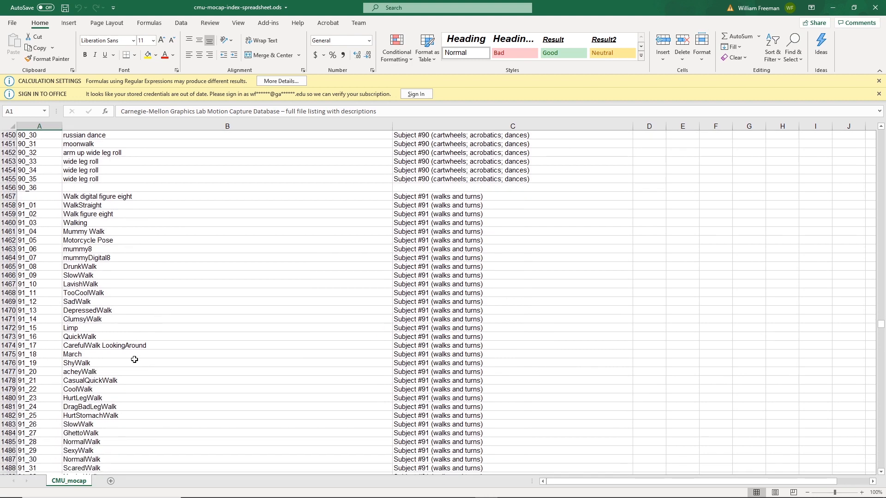
scroll(143, 375, up, 5)
scroll(101, 366, up, 3)
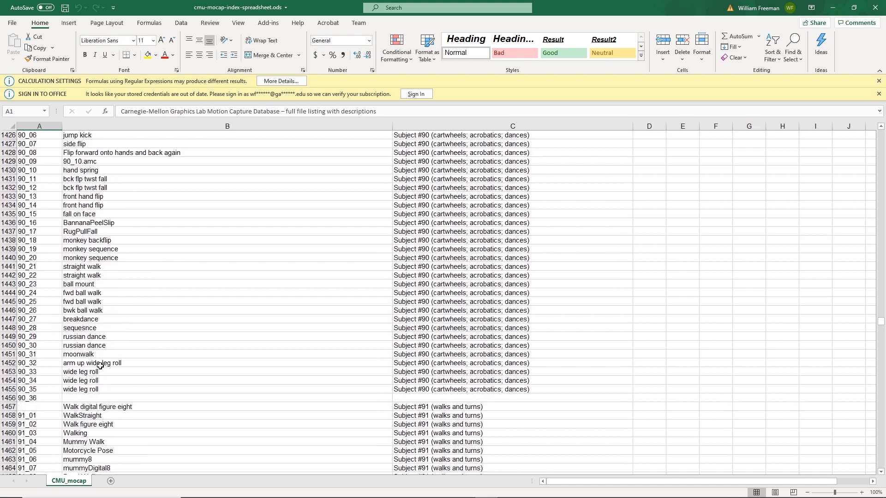
scroll(101, 365, up, 4)
scroll(124, 389, up, 4)
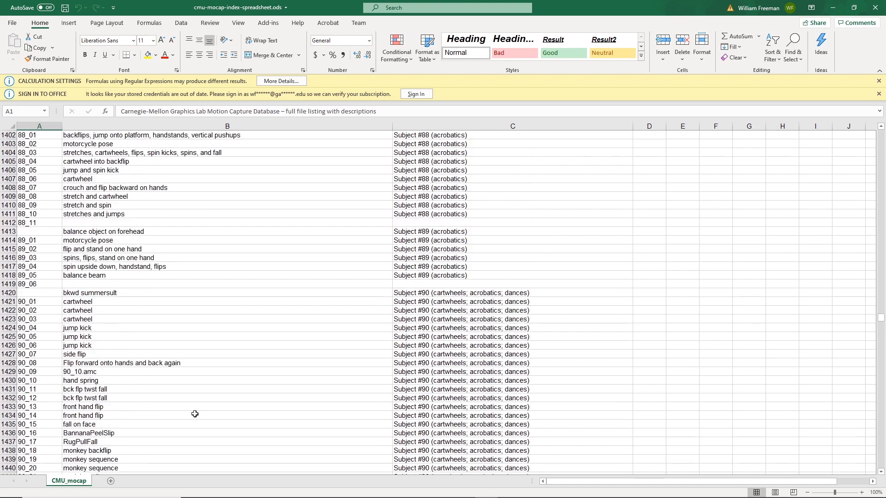
scroll(195, 414, up, 7)
scroll(195, 414, up, 6)
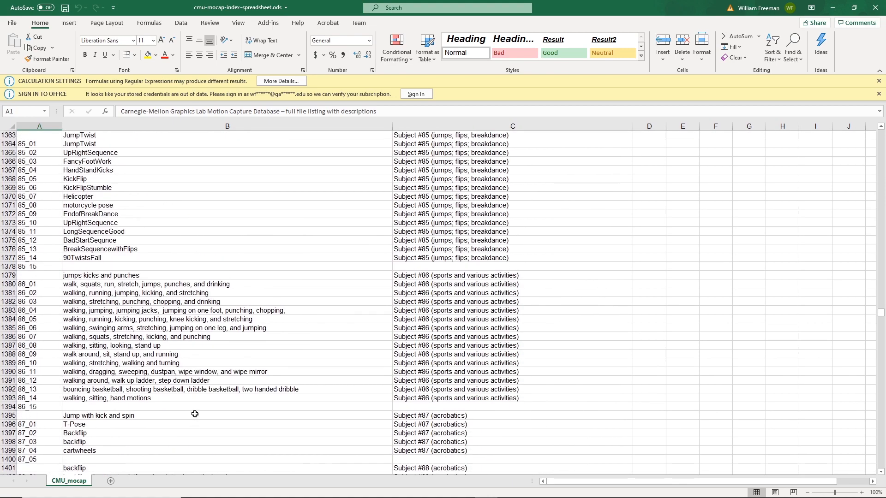
scroll(199, 329, up, 4)
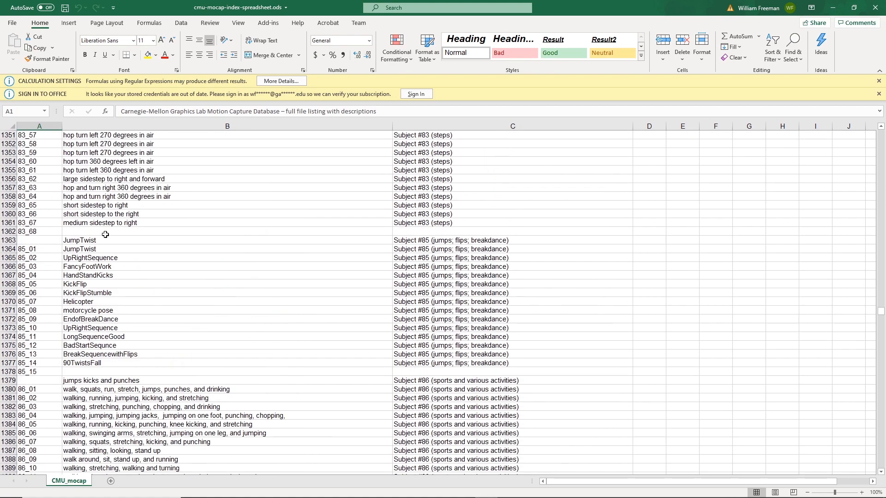
scroll(142, 333, up, 4)
scroll(142, 332, up, 2)
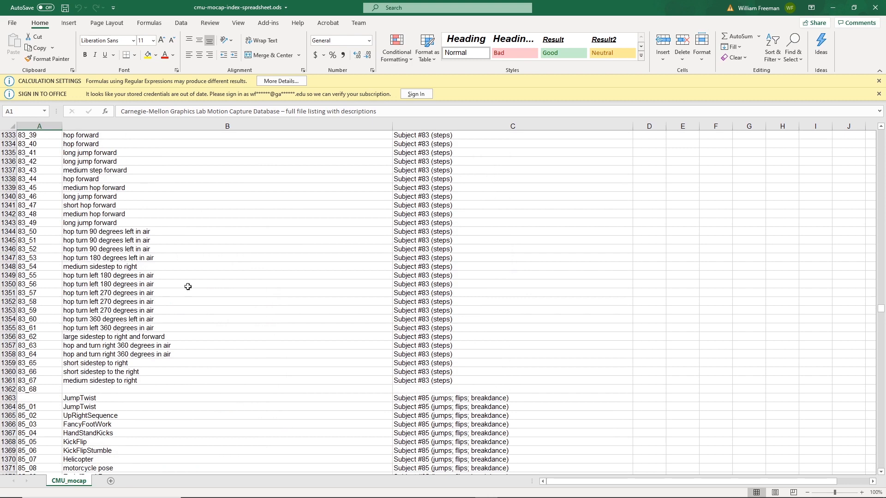
scroll(201, 361, up, 20)
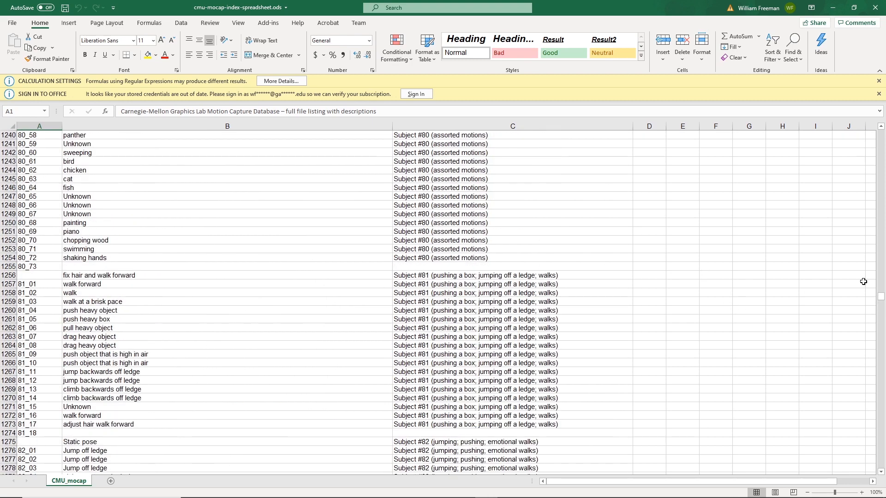
scroll(342, 301, up, 13)
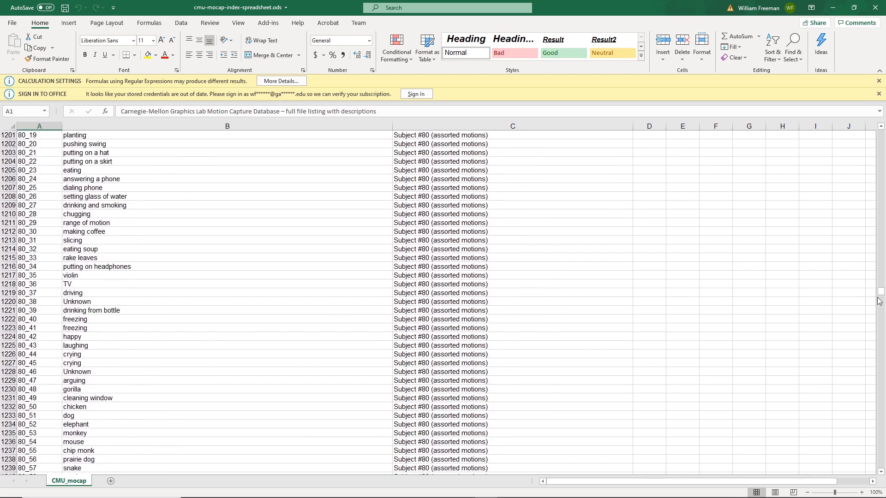
click(871, 284)
drag(881, 292, 882, 140)
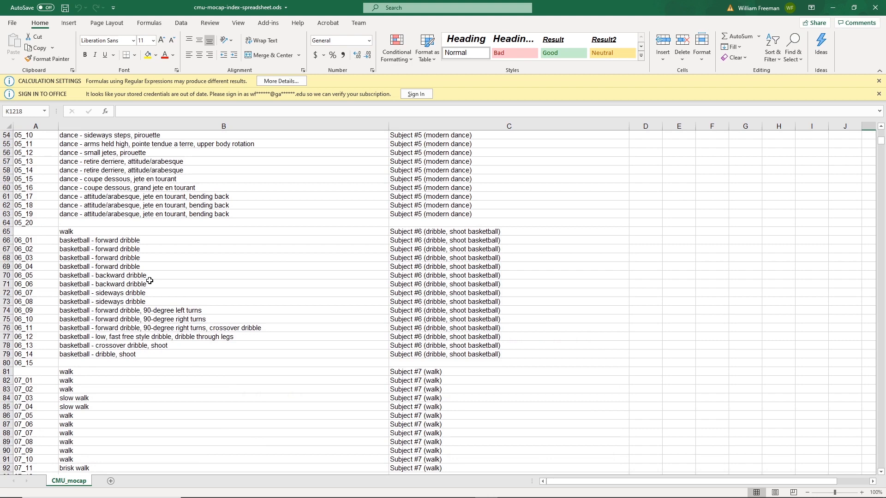
Step: Read through the motion descriptions for Subjects #1 to #15 in the mocap index, and minimize the spreadsheet to return to Unity
scroll(150, 280, up, 2)
scroll(150, 281, up, 11)
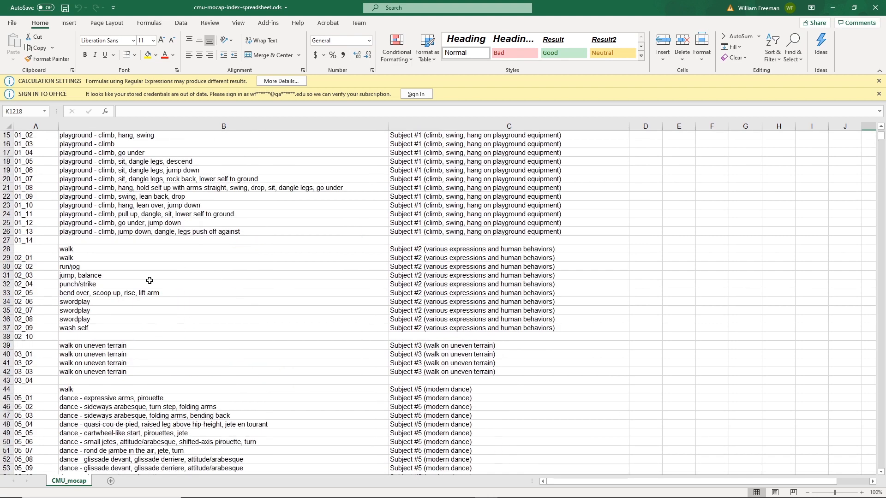
scroll(179, 358, down, 4)
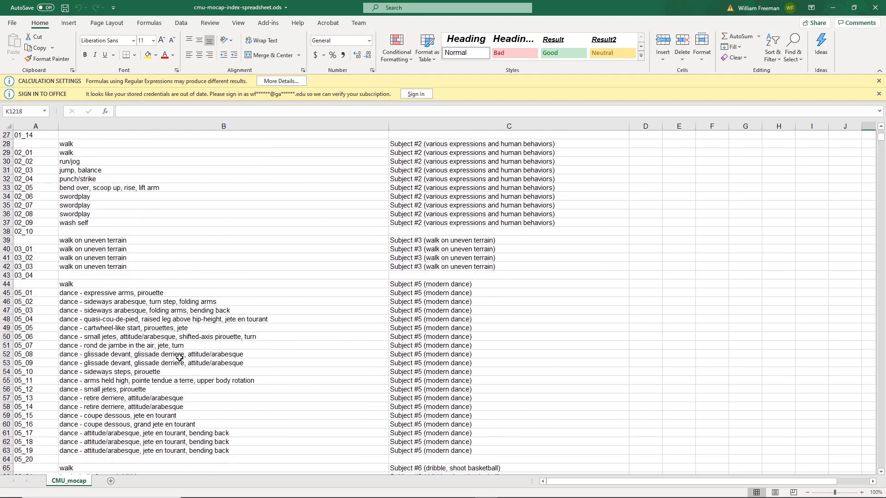
scroll(221, 338, down, 13)
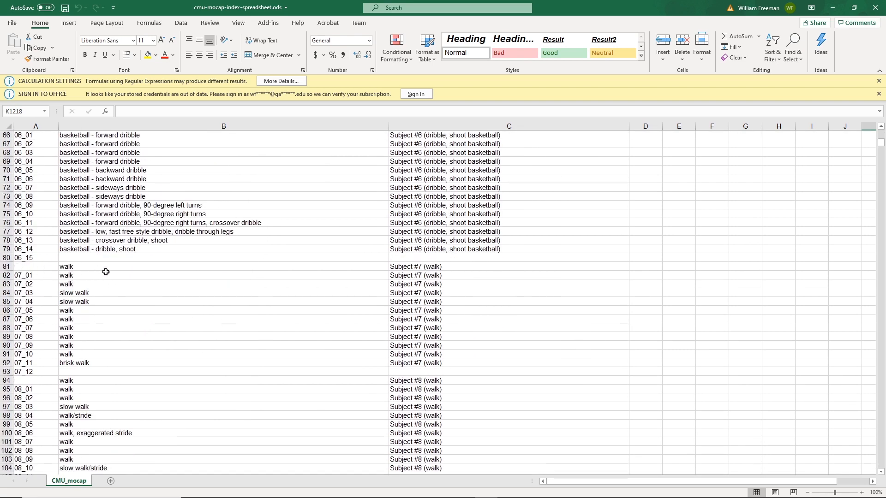
scroll(170, 363, down, 3)
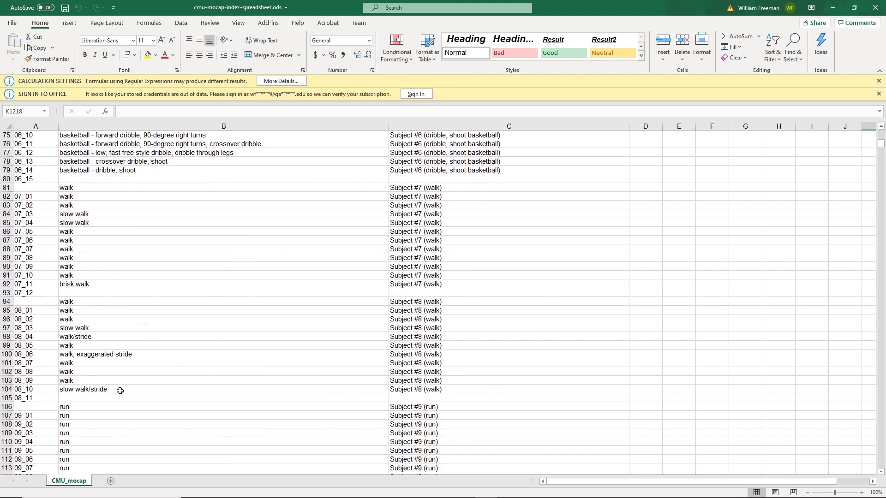
scroll(123, 392, down, 5)
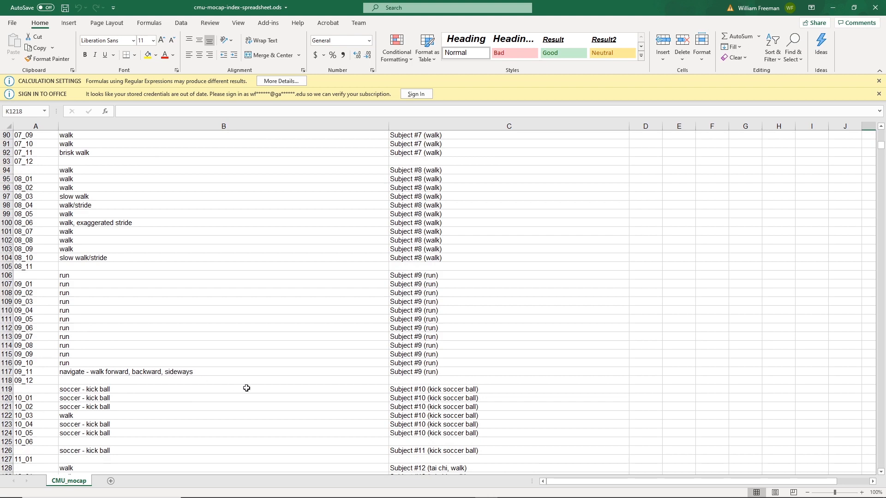
scroll(246, 387, down, 10)
scroll(246, 388, down, 4)
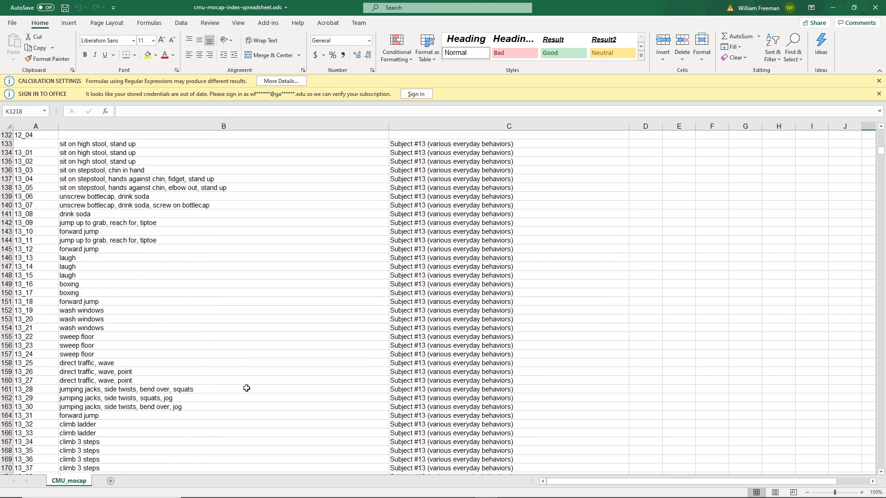
scroll(246, 388, down, 17)
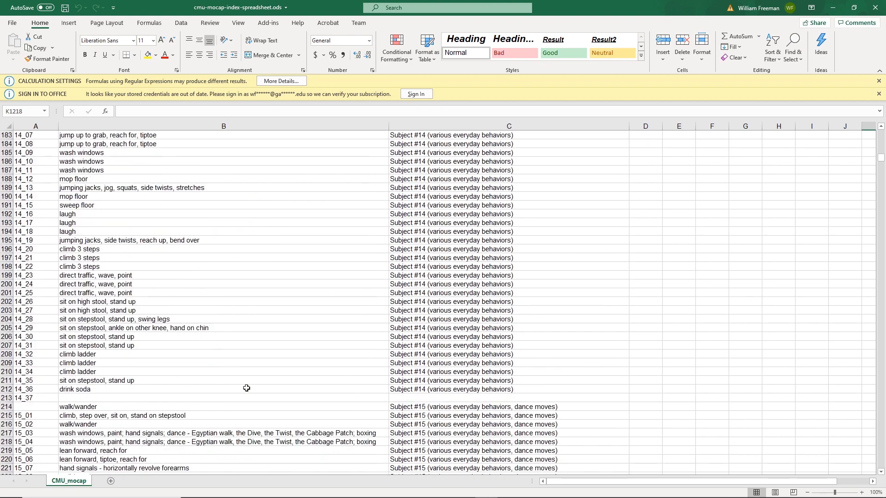
scroll(247, 388, down, 1)
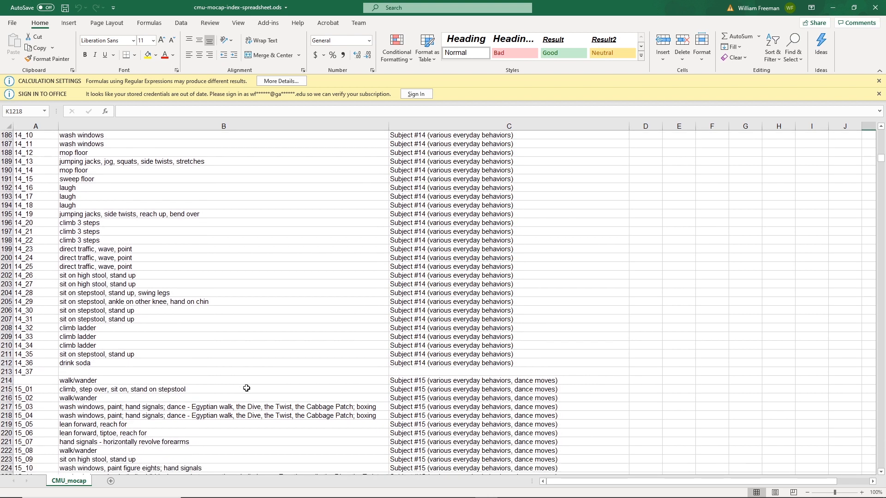
scroll(247, 389, up, 8)
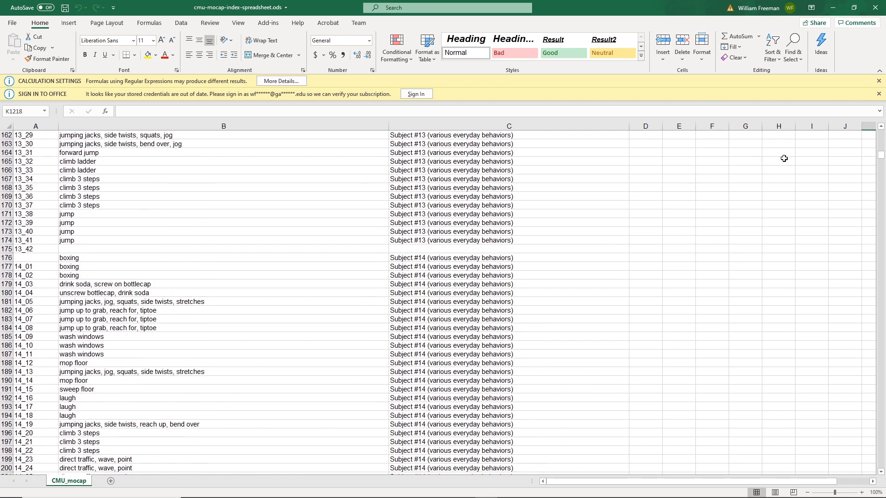
click(833, 8)
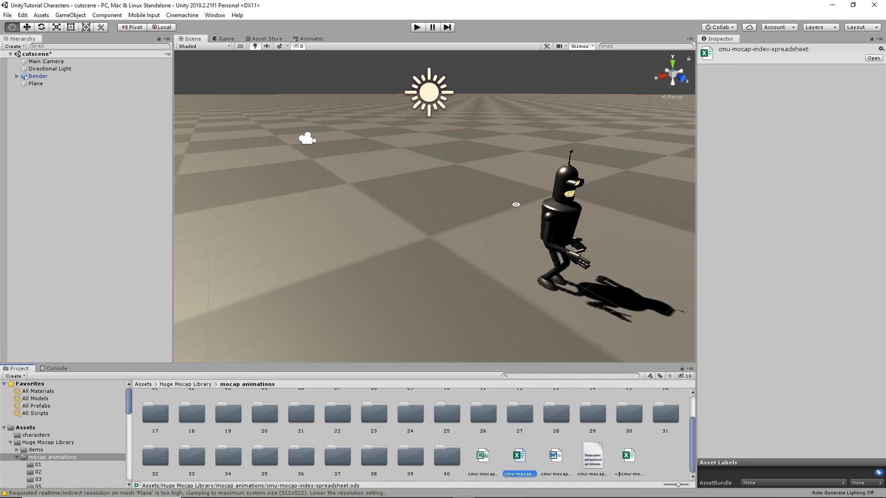
alt+drag(515, 199, 366, 204)
click(411, 229)
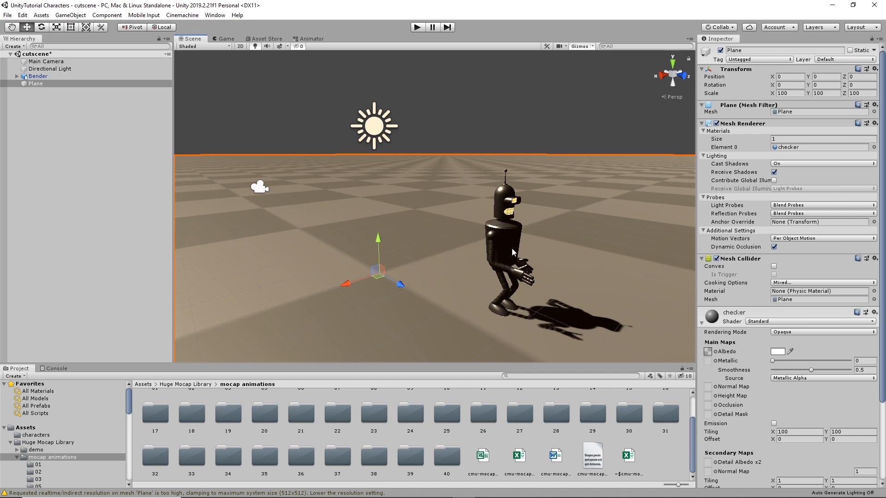
click(226, 46)
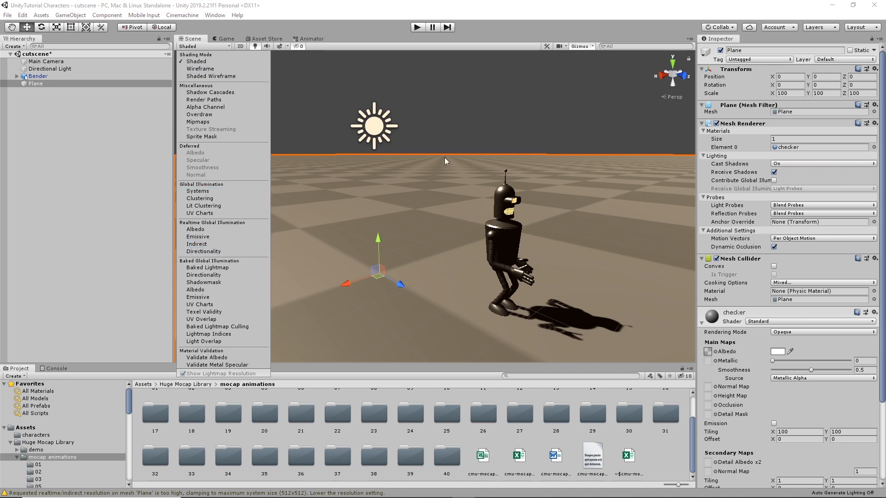
click(572, 115)
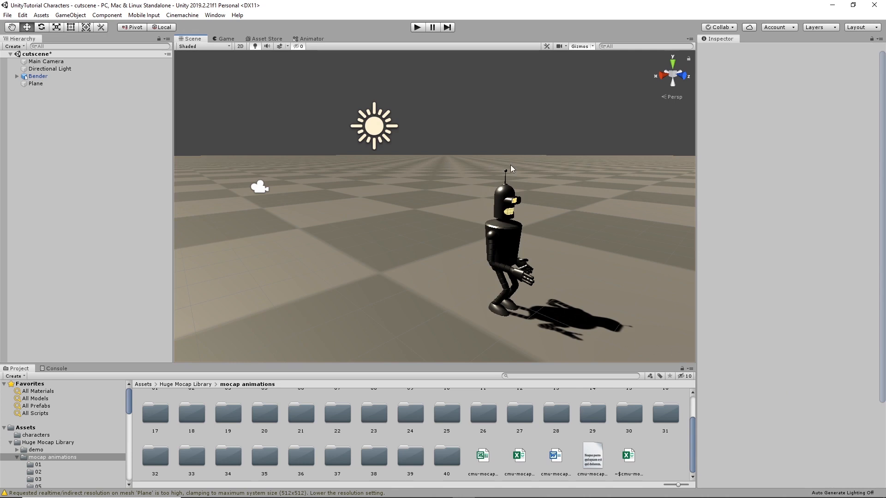
click(217, 45)
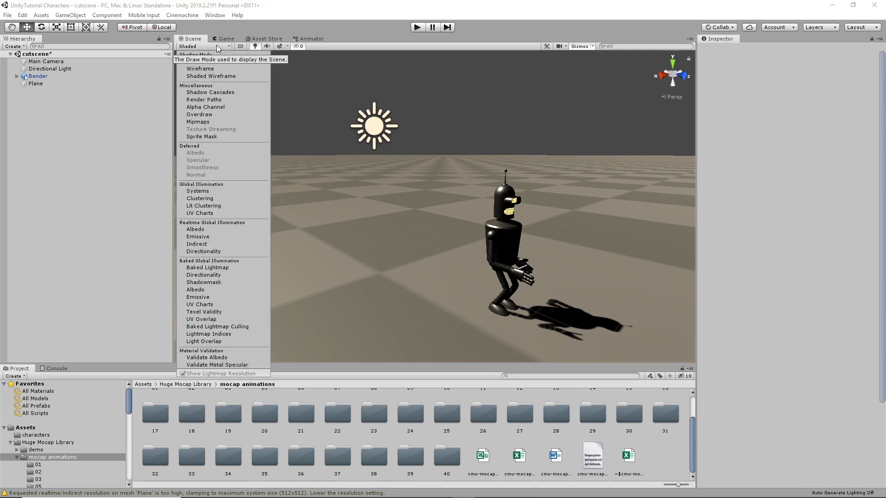
click(591, 135)
Step: Select the Plane, mark it as static, and switch the Scene view's draw mode to Lightmap Indices
click(621, 231)
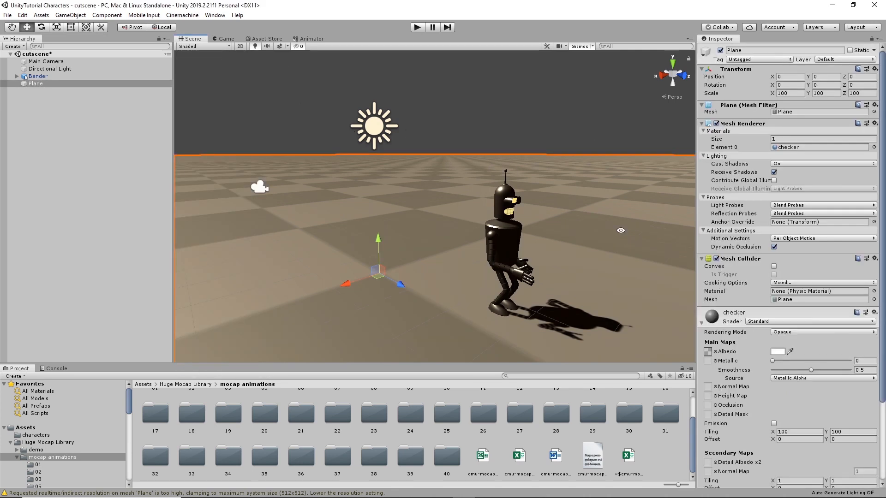
alt+drag(621, 230, 592, 217)
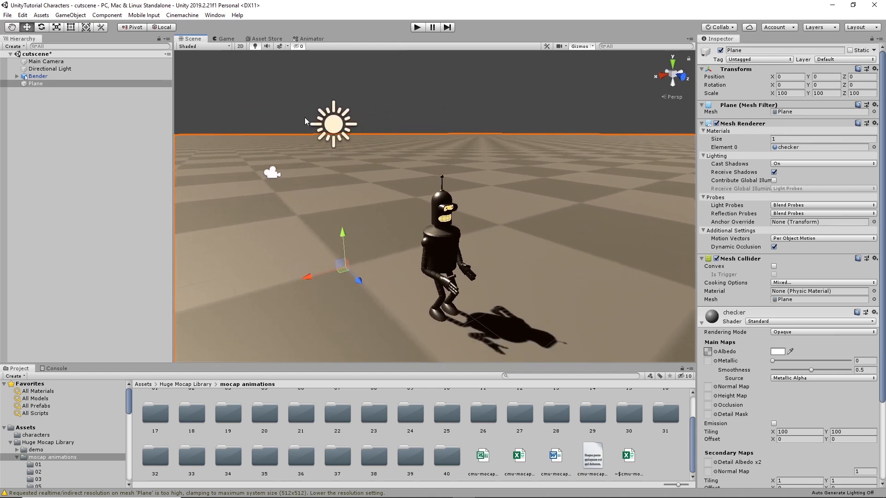
click(225, 46)
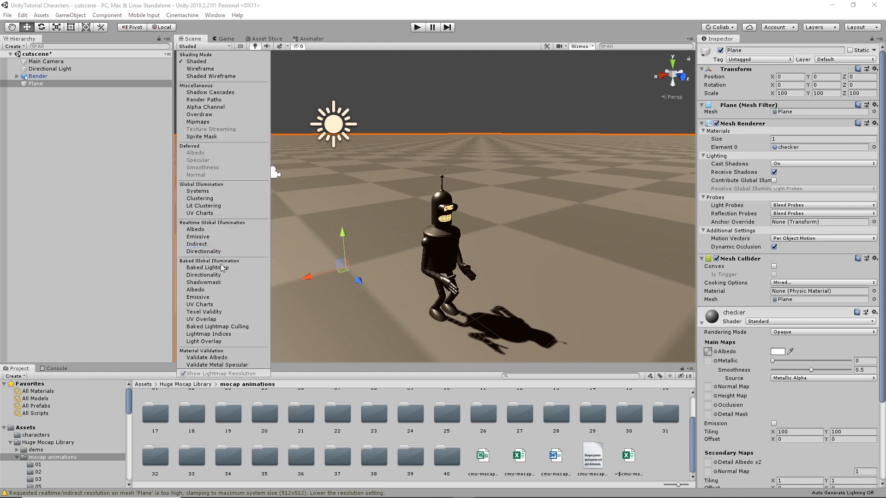
click(209, 334)
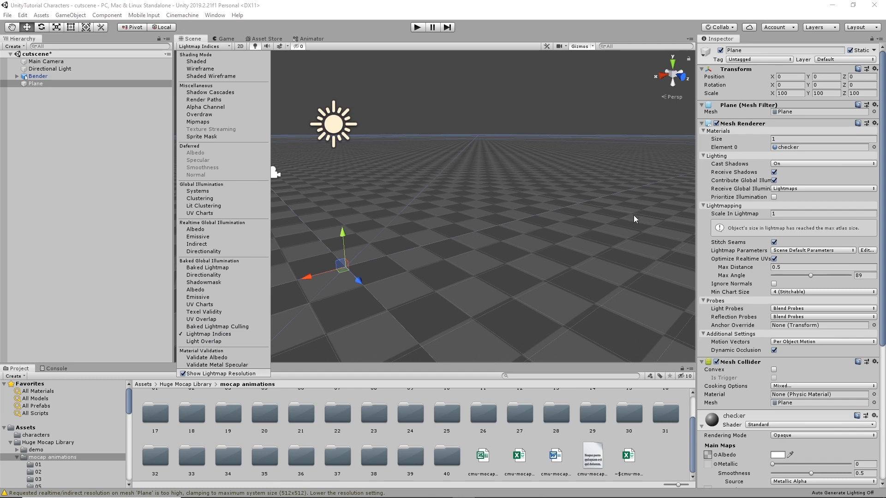
Step: Open the Lighting Settings window and move it clear of the scene's light, camera and plane gizmo
click(221, 17)
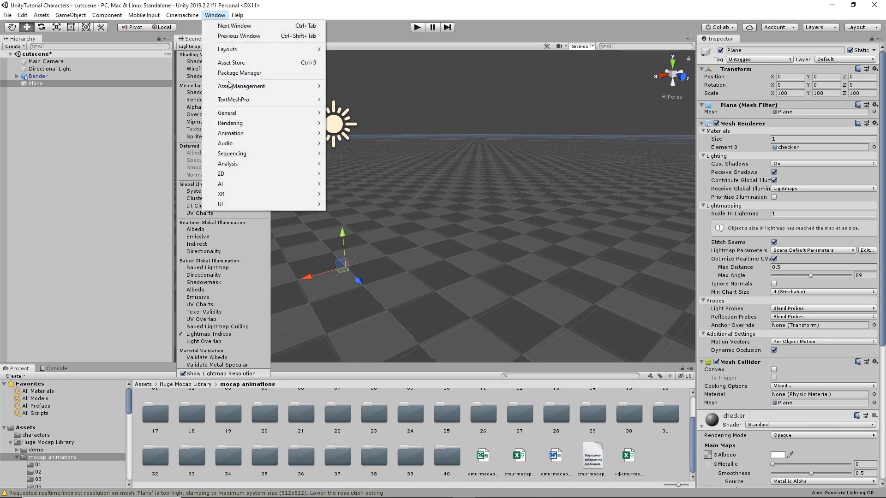
mouse_move(248, 127)
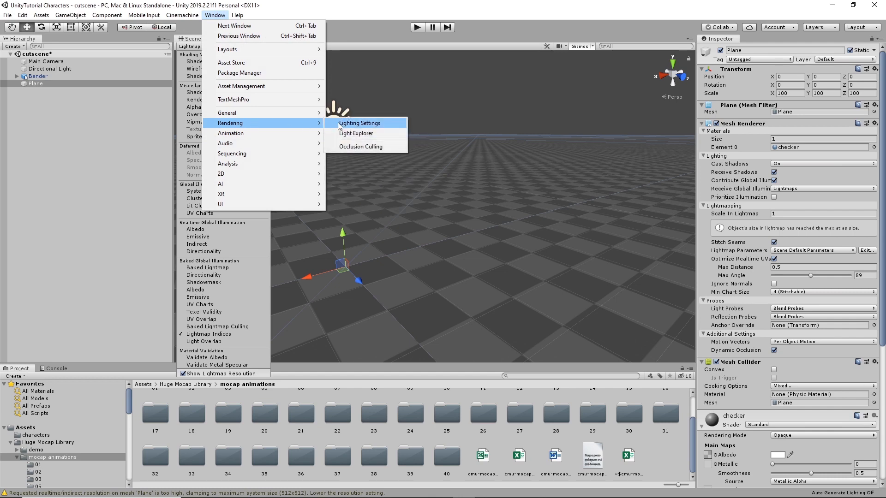
click(373, 124)
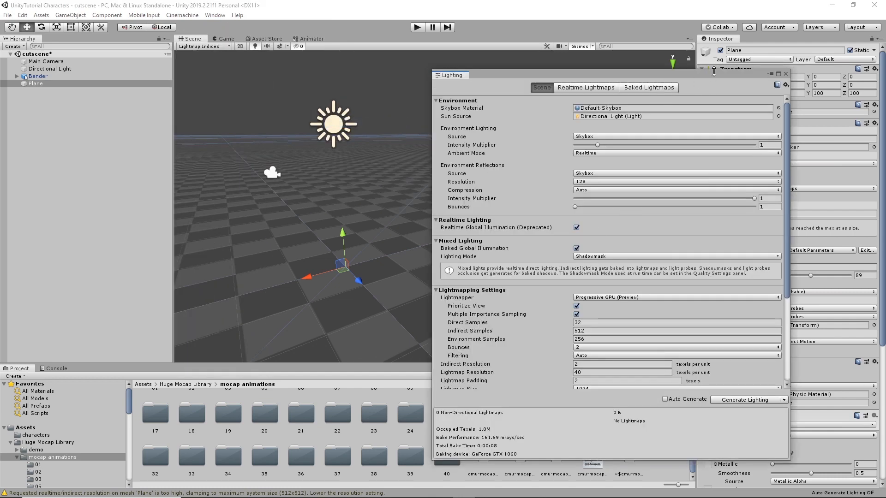
drag(711, 79, 770, 63)
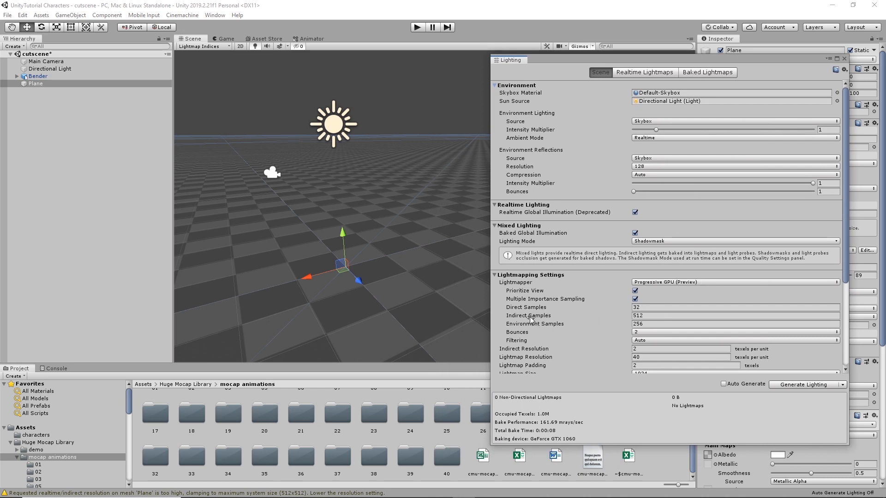
Step: In the lightmapping settings, set Indirect Samples to 64, Environment Samples to 128 and Lightmap Resolution to 20 texels per unit
click(672, 315)
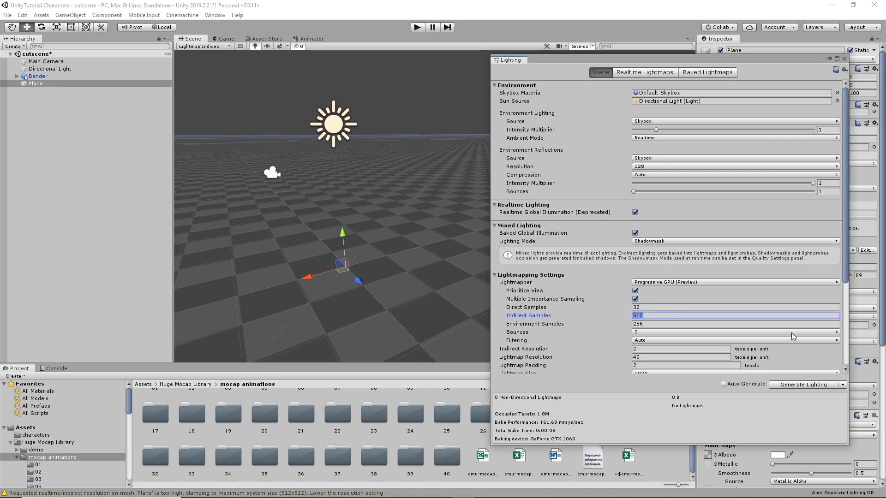
text(12)
click(649, 325)
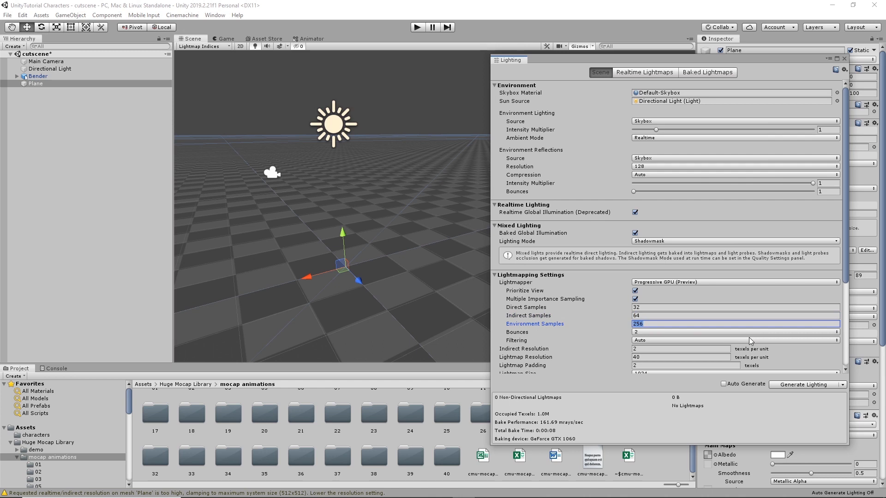
text(128)
click(566, 341)
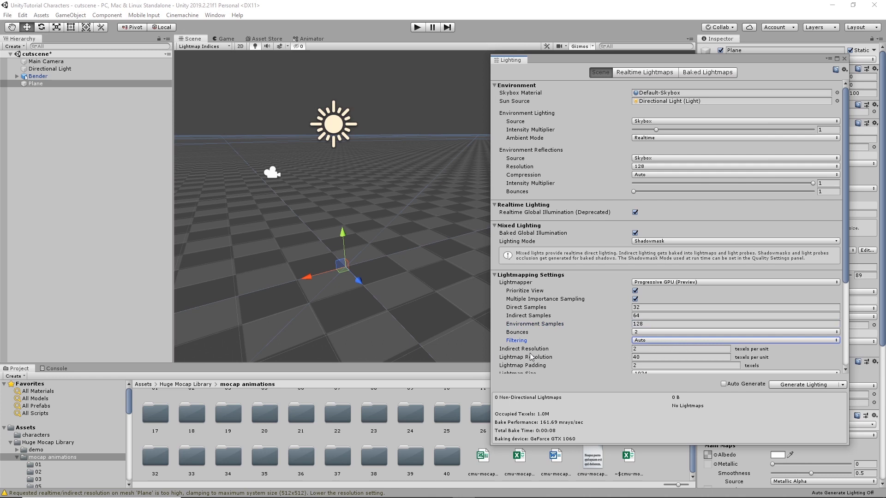
click(668, 358)
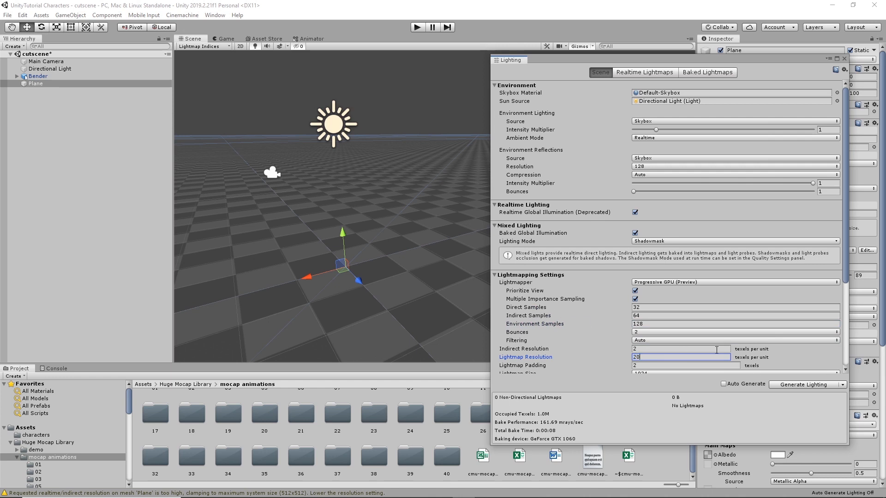
Step: Set the Lightmap Size to 2048 in the lightmapping settings
click(649, 350)
scroll(693, 357, down, 3)
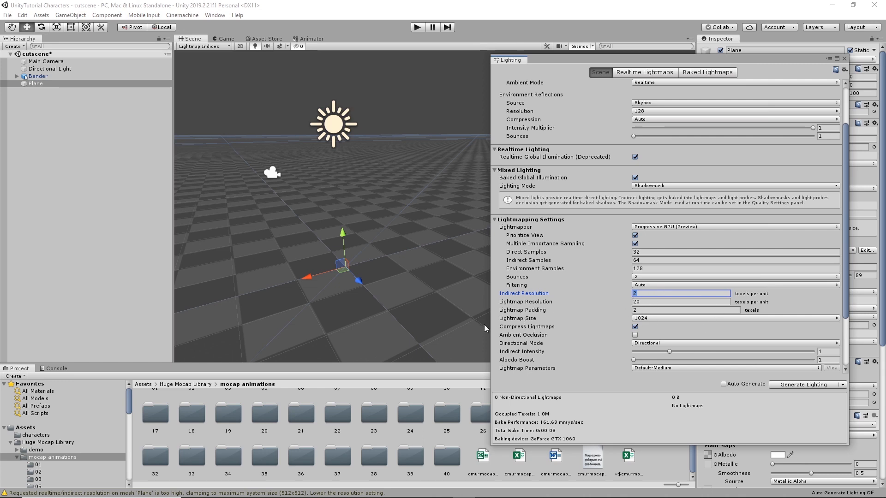
click(669, 319)
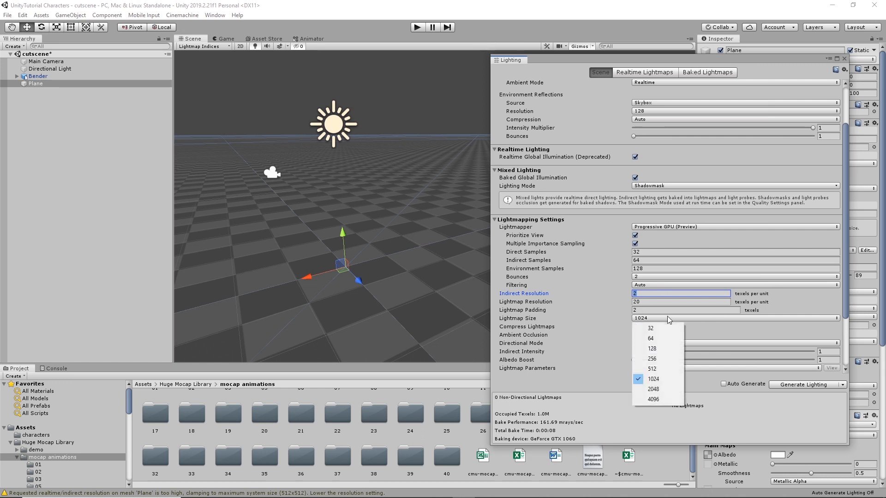
click(653, 391)
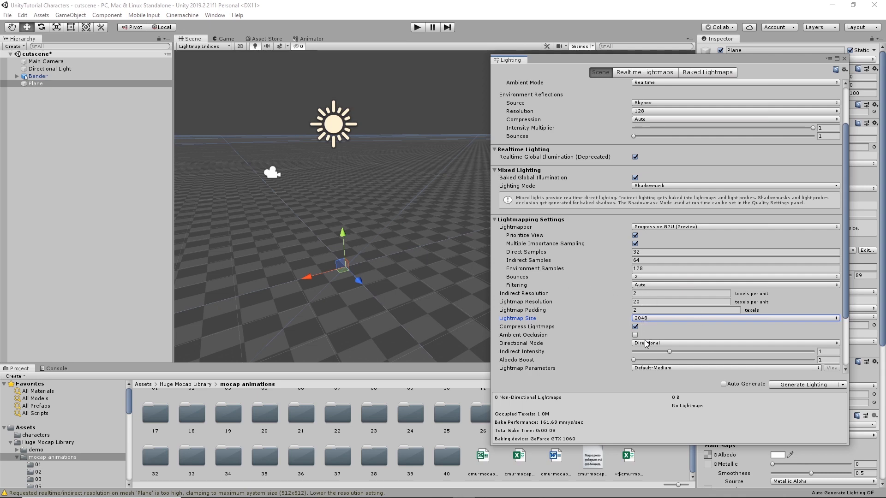
Step: Try Lightmap Resolution values of 1, 2 and 4 texels per unit, and settle on 10
click(644, 302)
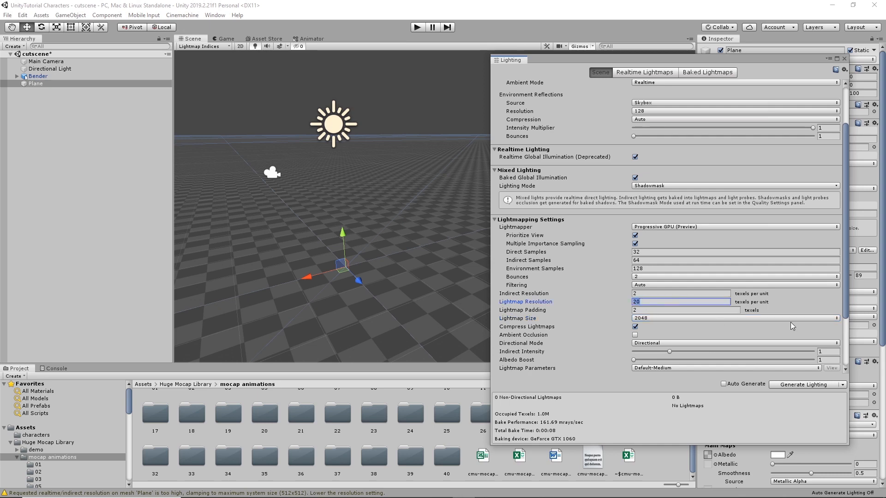
text(10)
key(BackSpace)
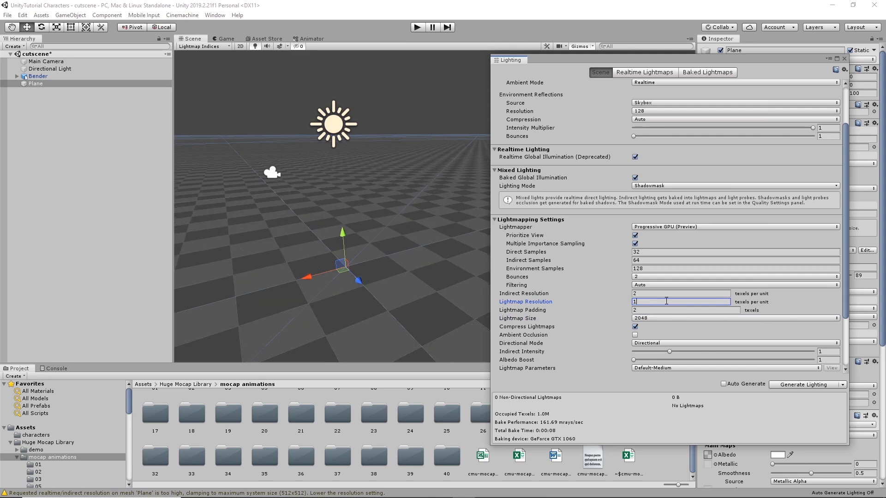
text(2)
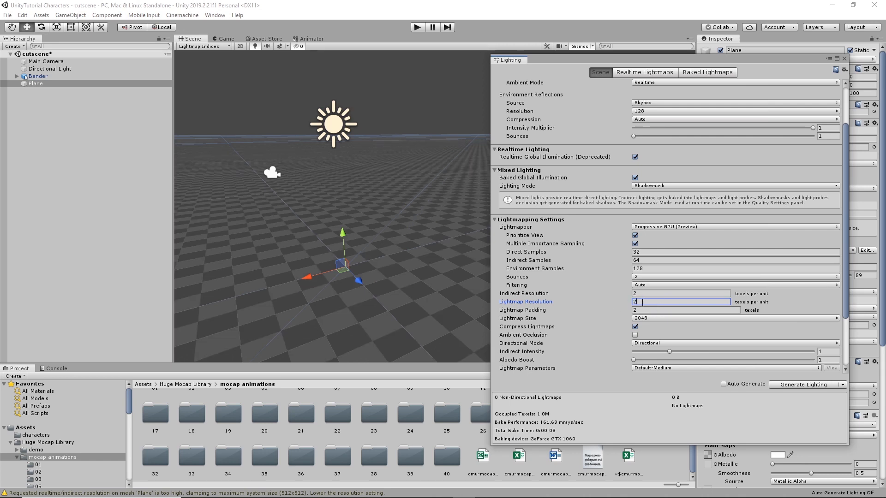
key(BackSpace)
text(4)
double_click(648, 304)
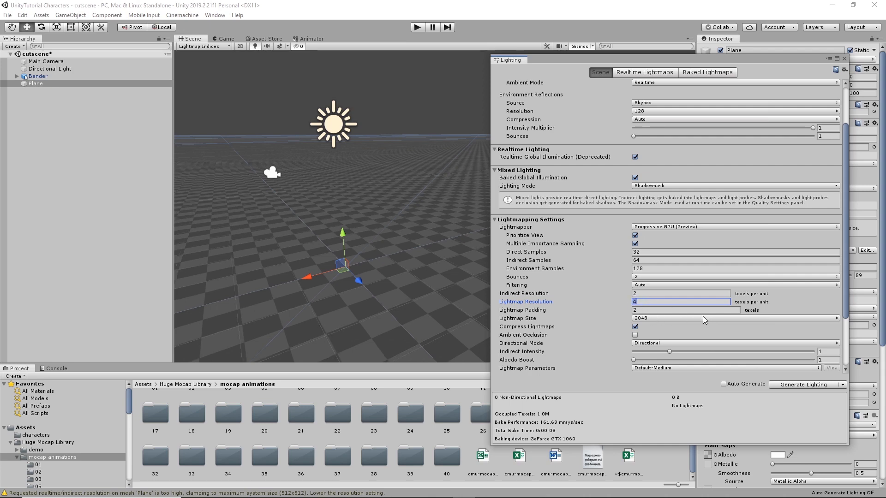
text(10)
Step: Check the Lightmap Parameters presets, and try to generate the scene lighting with the Plane marked as static
click(707, 367)
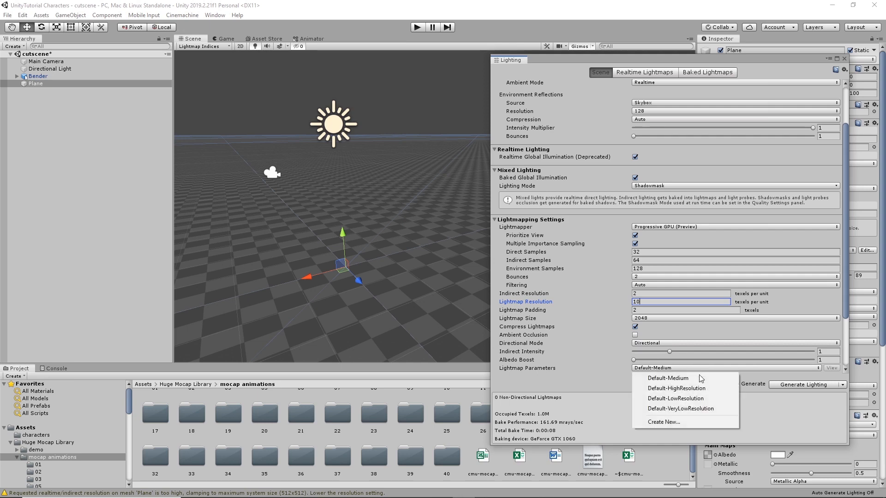
click(597, 370)
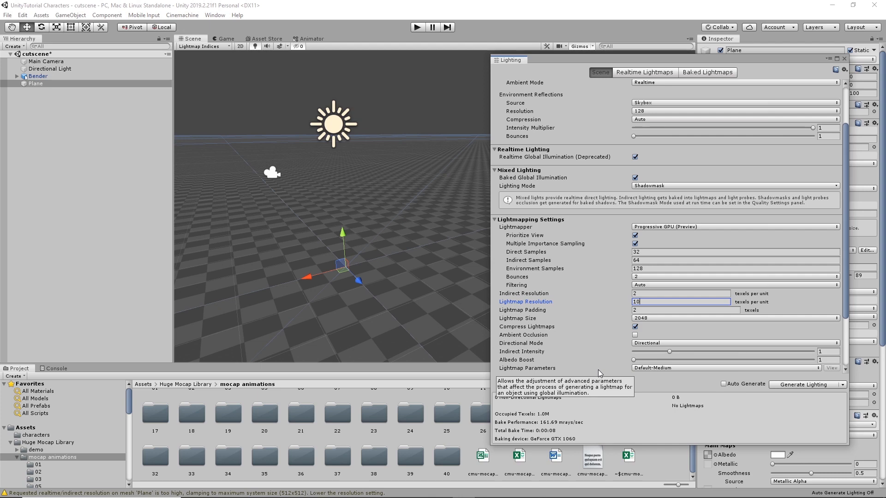
click(812, 385)
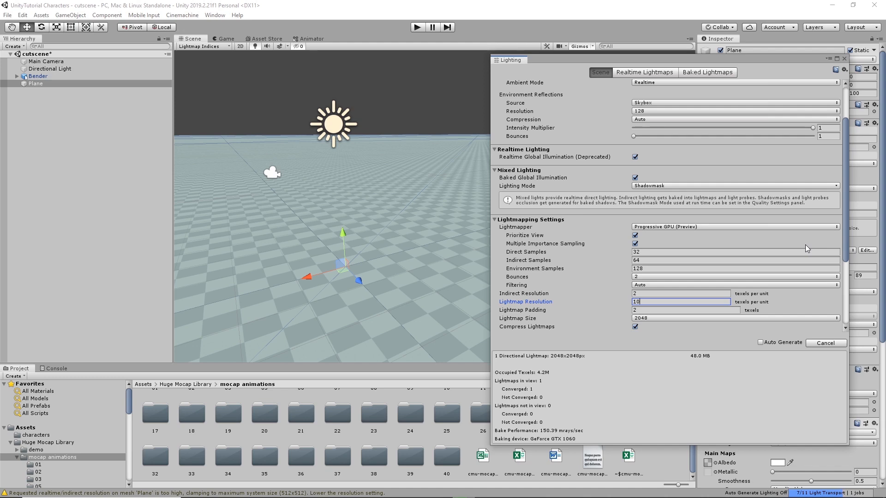
click(824, 342)
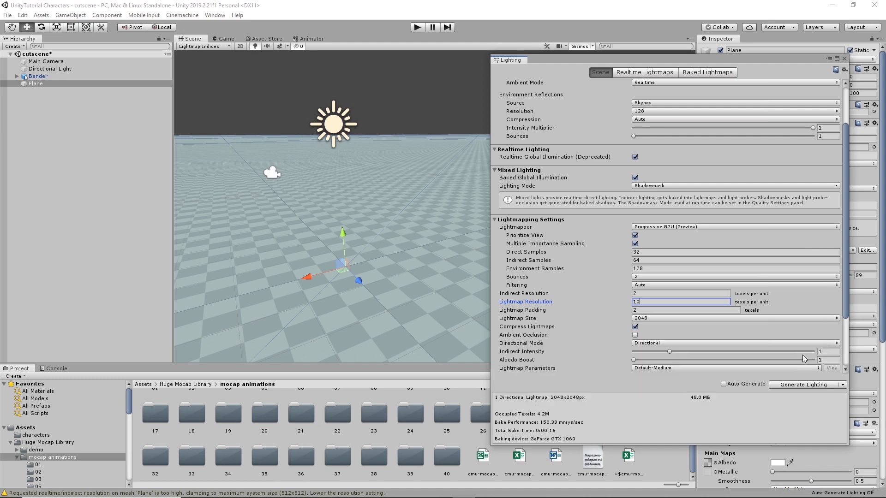
Step: Turn off the static flag on the Plane, regenerate the lighting, and close the Lighting window
click(850, 49)
click(807, 386)
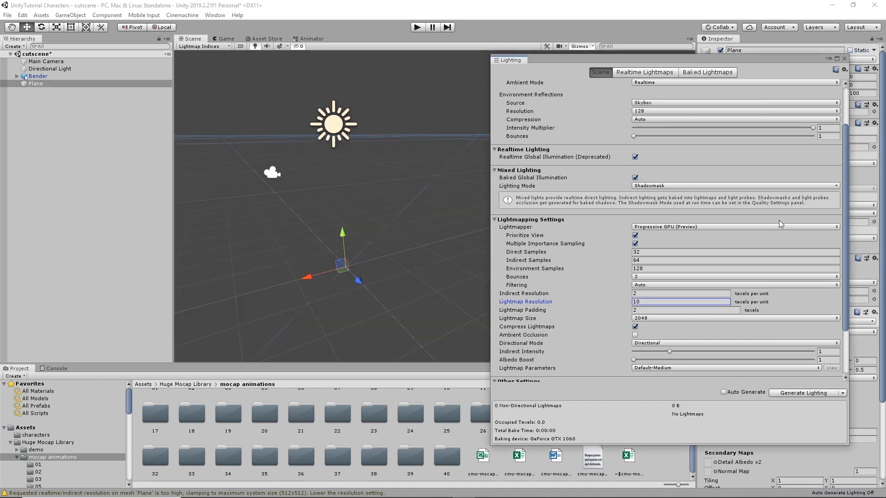
click(845, 59)
Step: Switch the Scene view's draw mode back to Shaded and look at Bender on the checkered plane
click(204, 46)
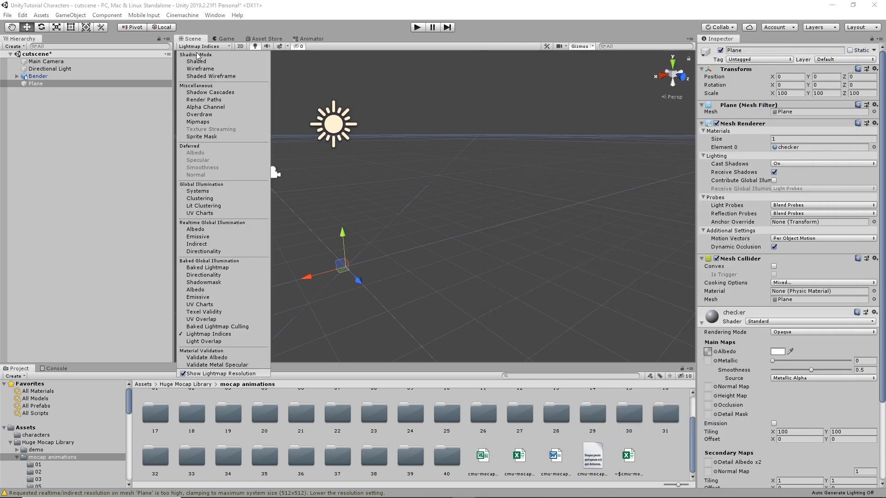
click(197, 61)
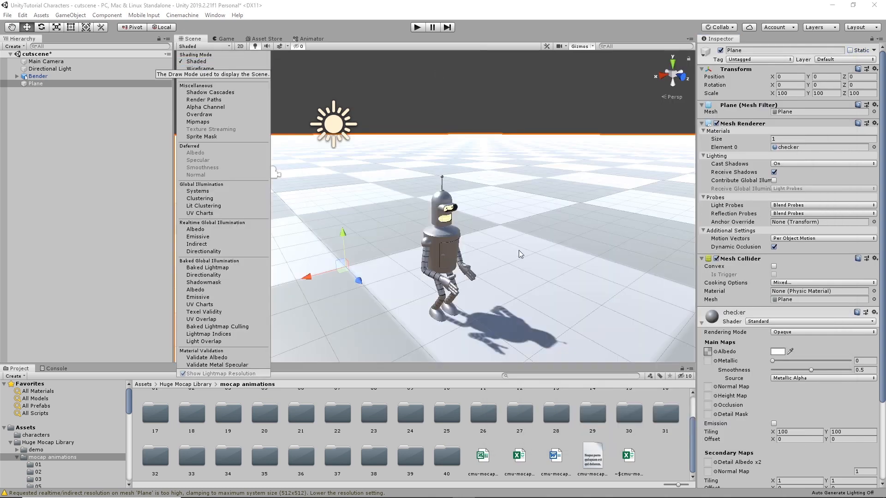
scroll(511, 266, up, 2)
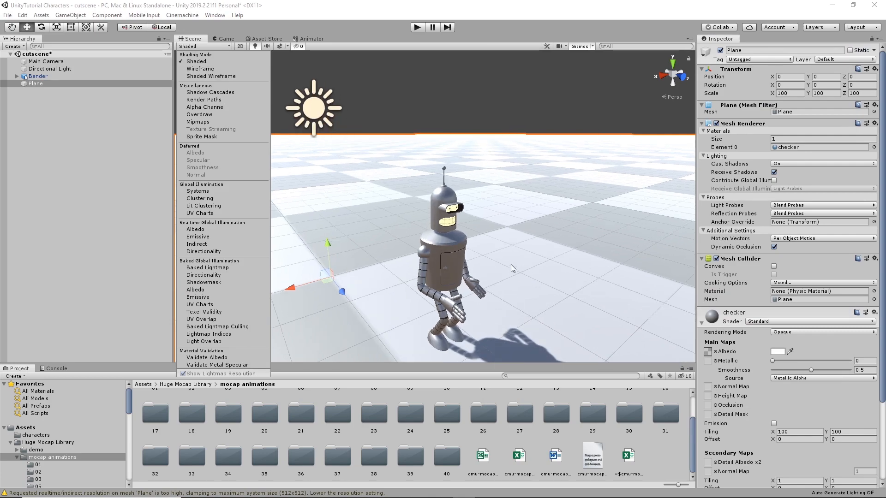
mouse_move(535, 214)
alt+mouse_down()
mouse_move(609, 209)
mouse_move(531, 231)
mouse_move(538, 174)
mouse_move(500, 201)
mouse_move(508, 225)
mouse_move(543, 237)
mouse_move(535, 224)
alt+mouse_up()
scroll(508, 225, down, 4)
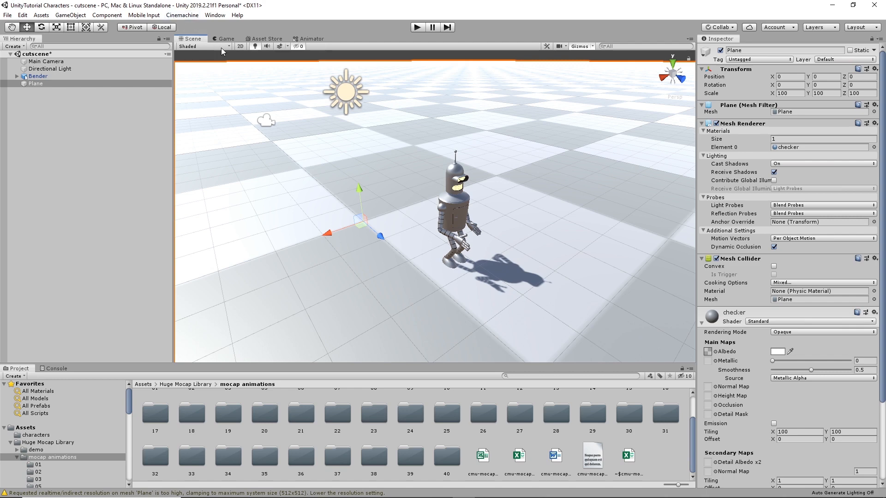
Step: Add a Reflection Probe to the scene and place it in front of Bender at about Y 0.796, Z 3.257
click(70, 15)
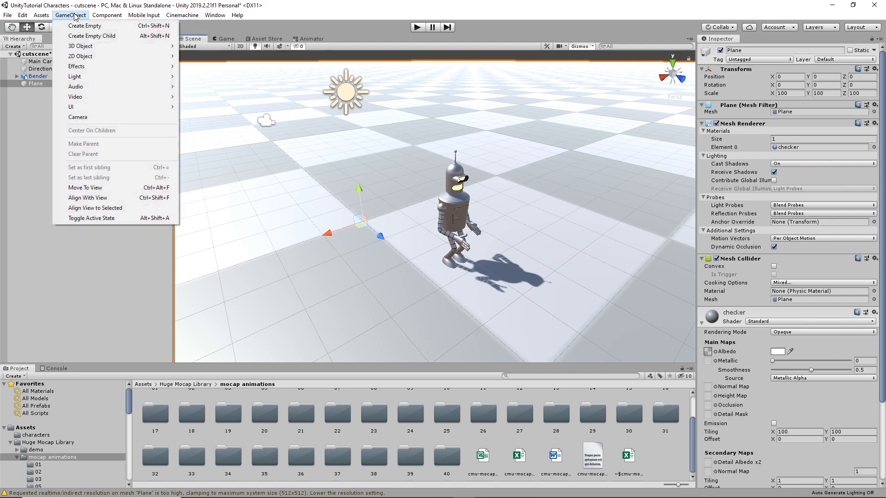
mouse_move(106, 77)
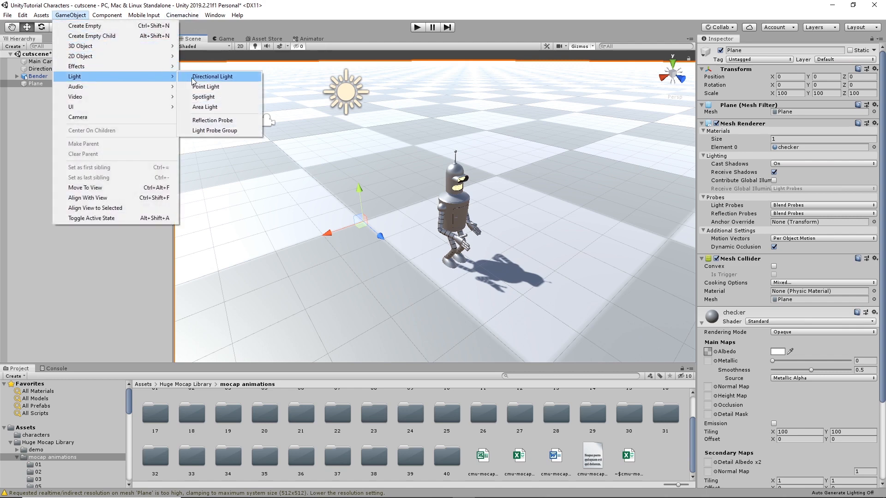
click(220, 120)
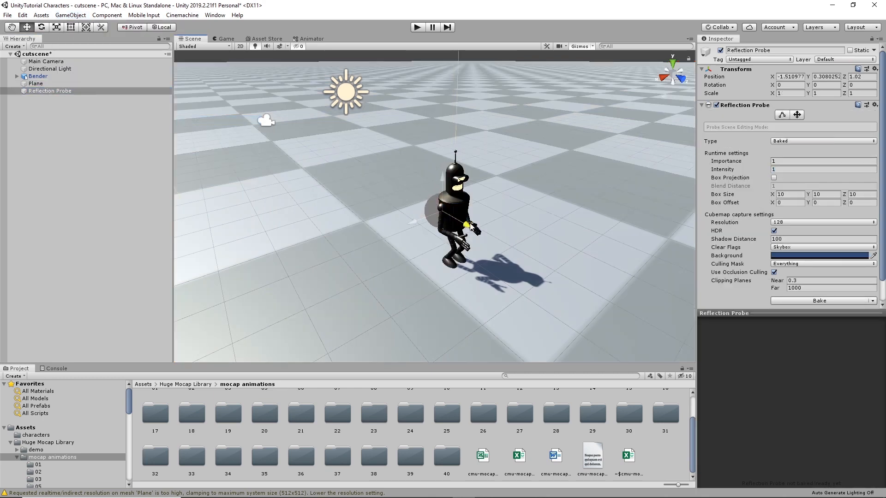
drag(533, 236, 541, 210)
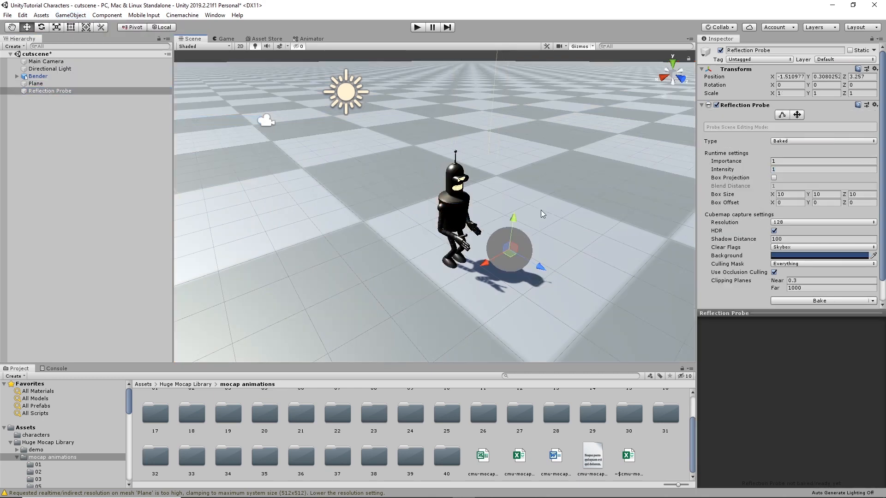
Step: Mark the Plane as static again and bake the Reflection Probe
click(578, 157)
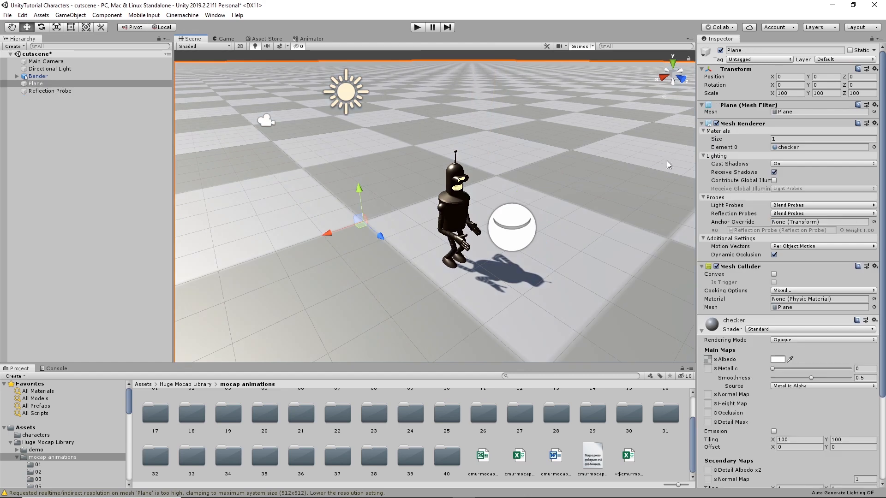
click(850, 51)
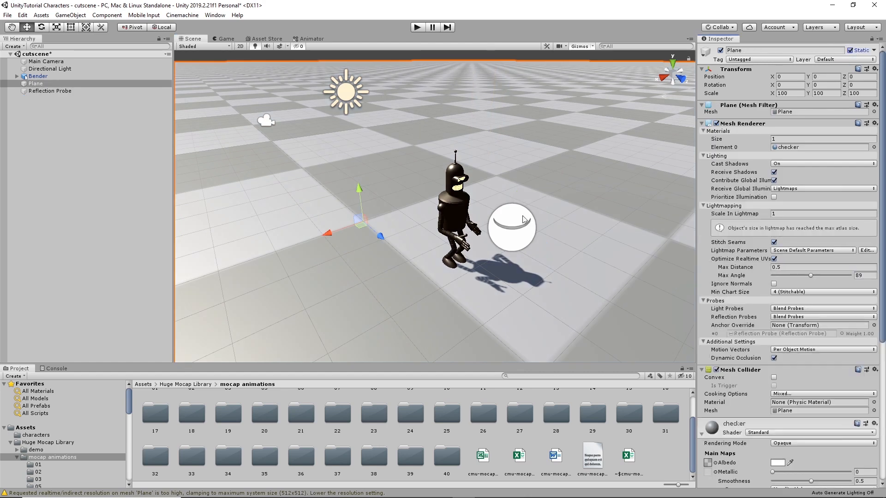
click(508, 223)
click(547, 228)
click(524, 238)
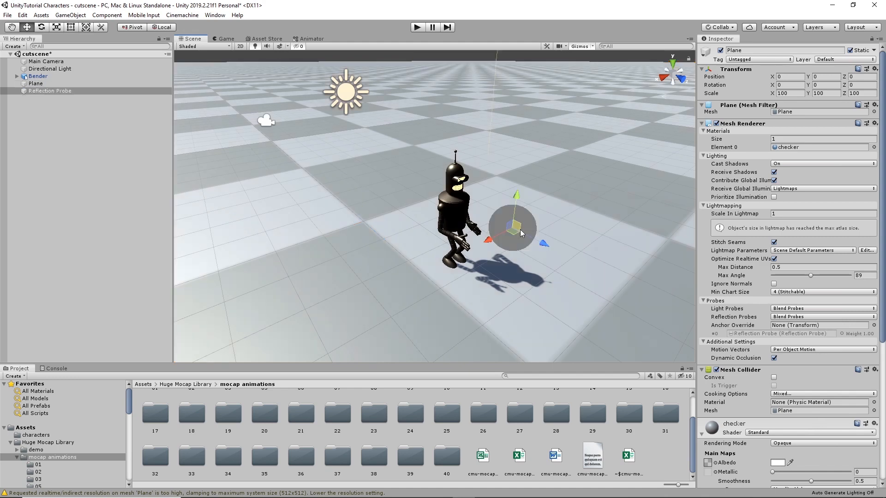
click(851, 301)
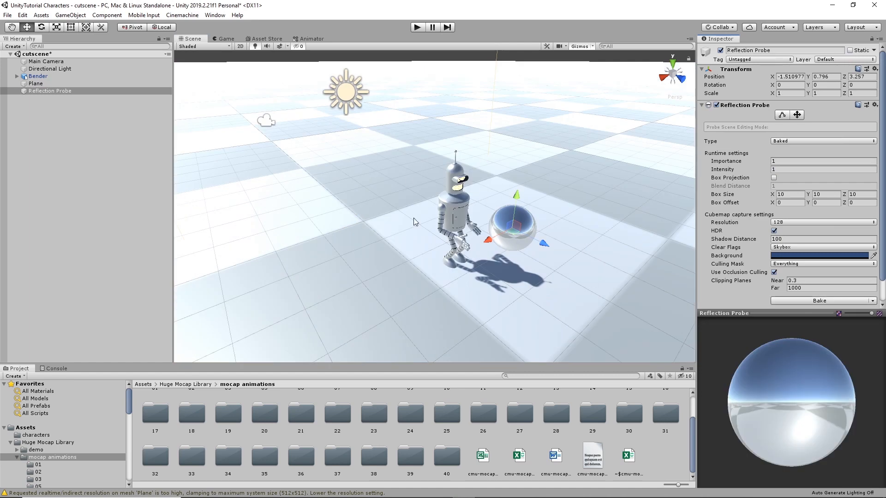
Step: Save the cutscene scene with its new Reflection Probe
scroll(490, 194, down, 4)
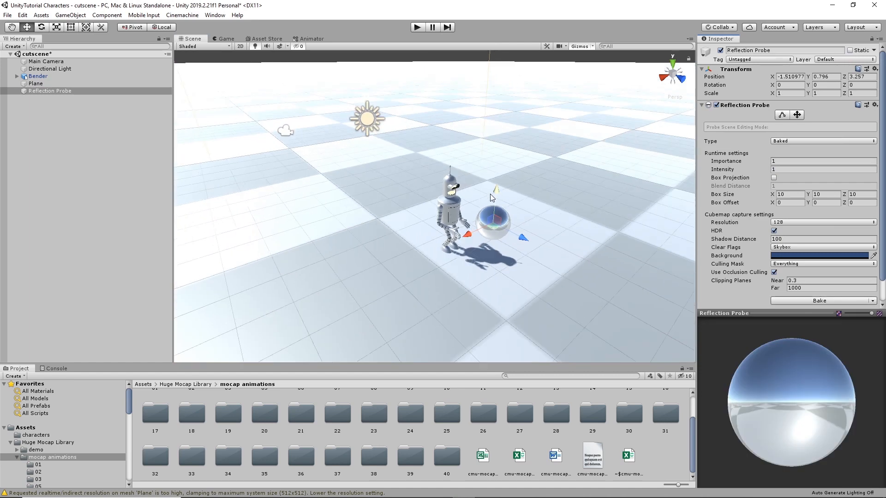
click(8, 15)
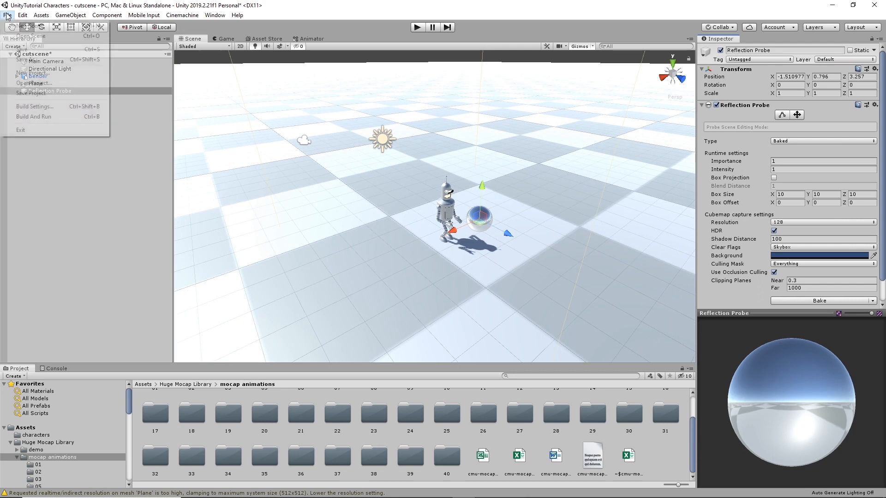
click(21, 49)
click(9, 15)
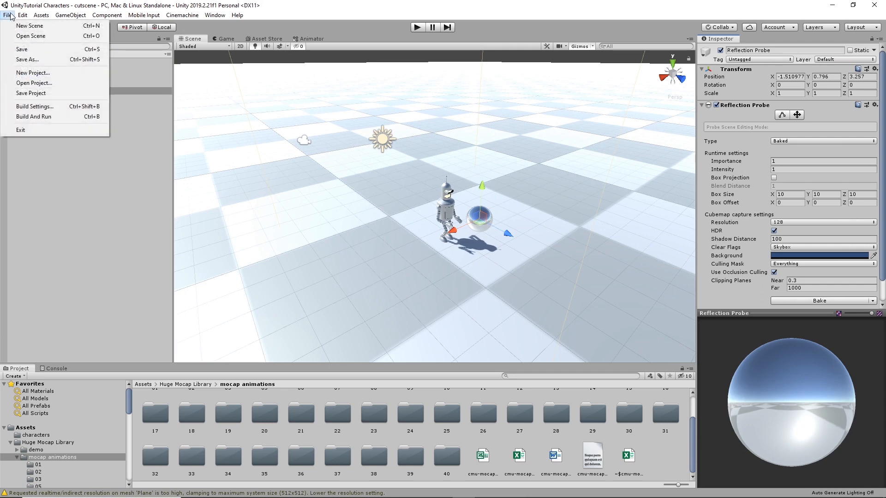
click(23, 49)
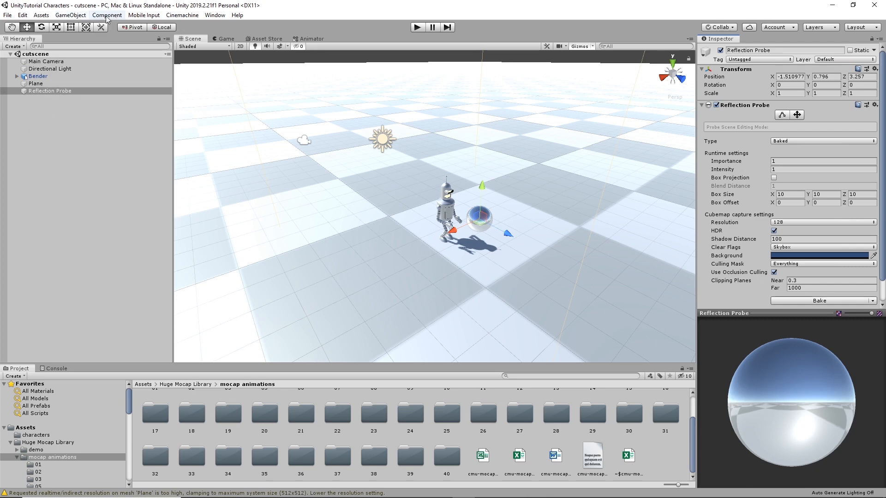
Step: Deselect the Reflection Probe and create an empty game object in the cutscene scene
click(70, 15)
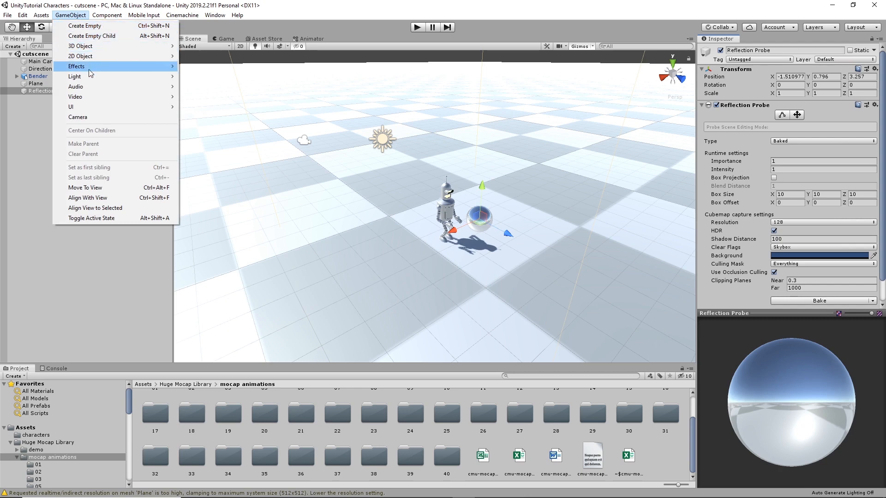
mouse_move(89, 77)
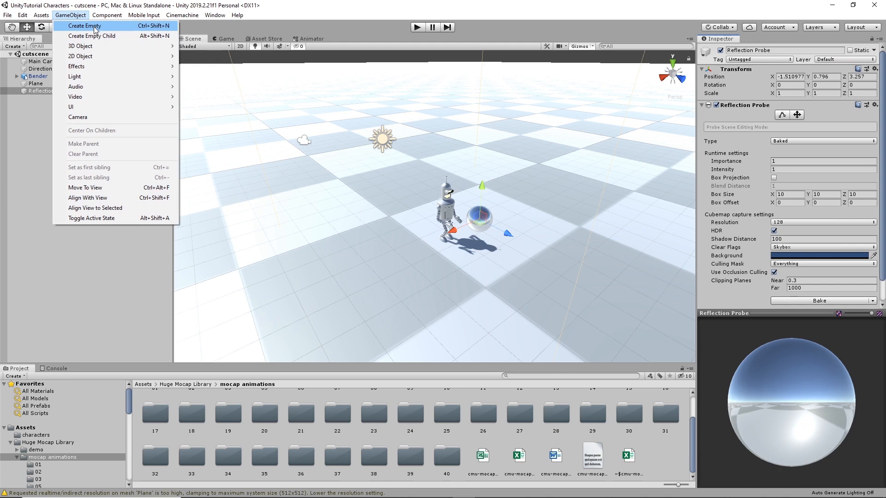
click(32, 98)
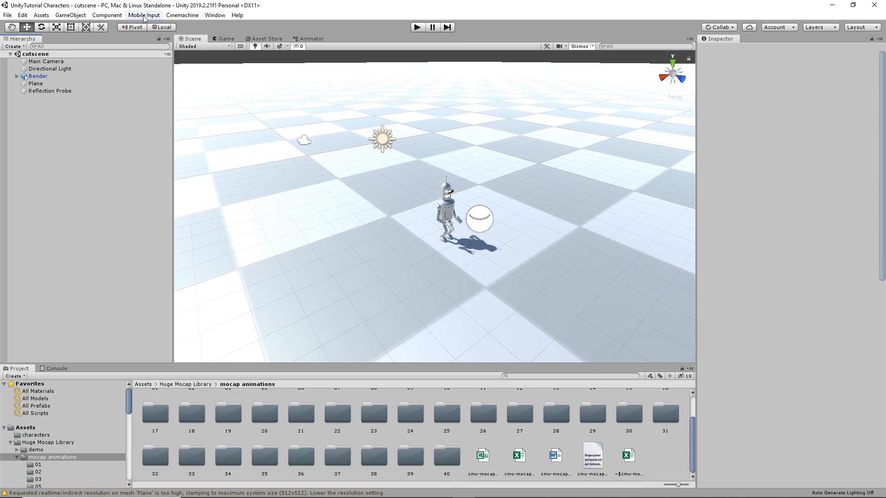
click(70, 15)
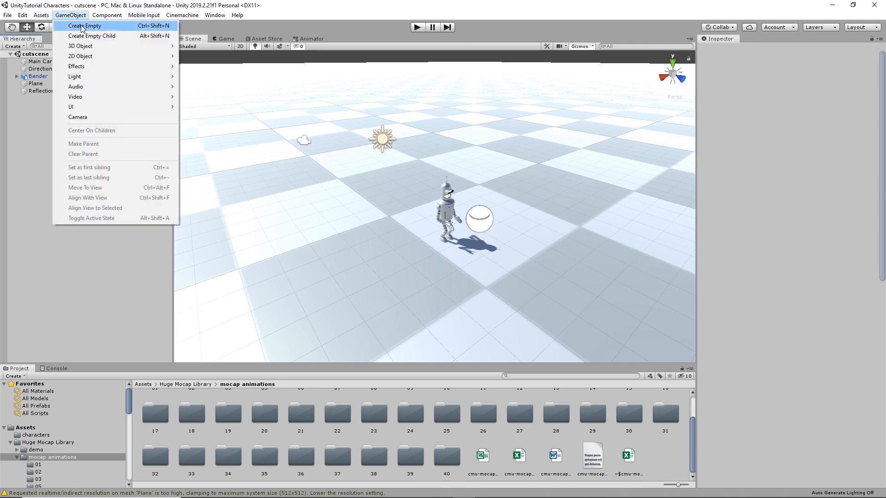
click(83, 27)
double_click(45, 99)
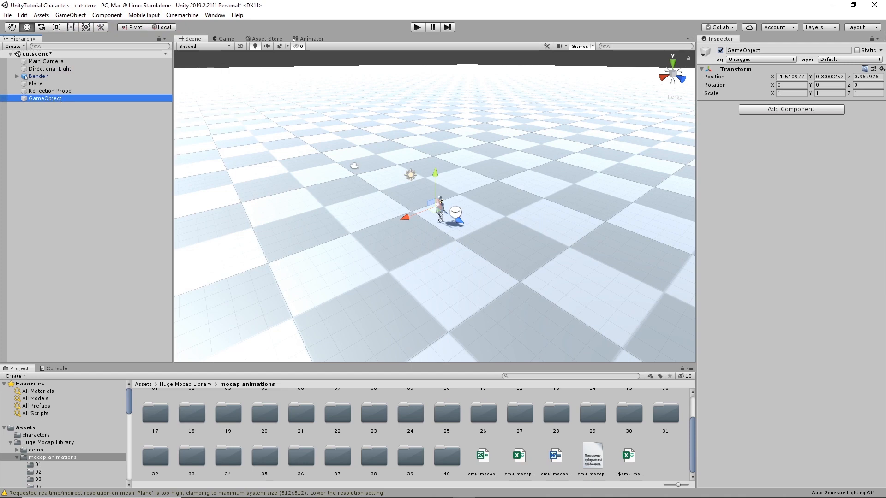
Step: Rename the new empty game object to timeline and select it in the scene hierarchy
click(776, 50)
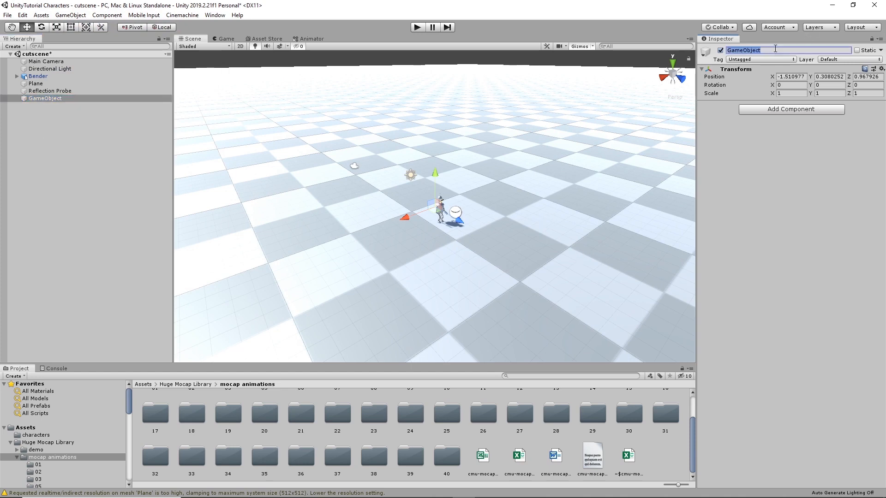
text(timeline)
key(Return)
click(49, 99)
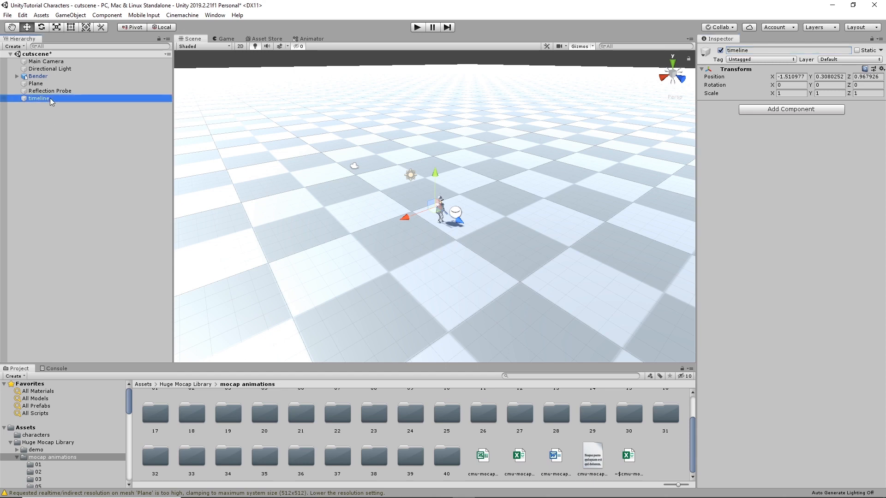
Step: Add a Playable Director component to the timeline object and check the playable assets available for it
click(806, 110)
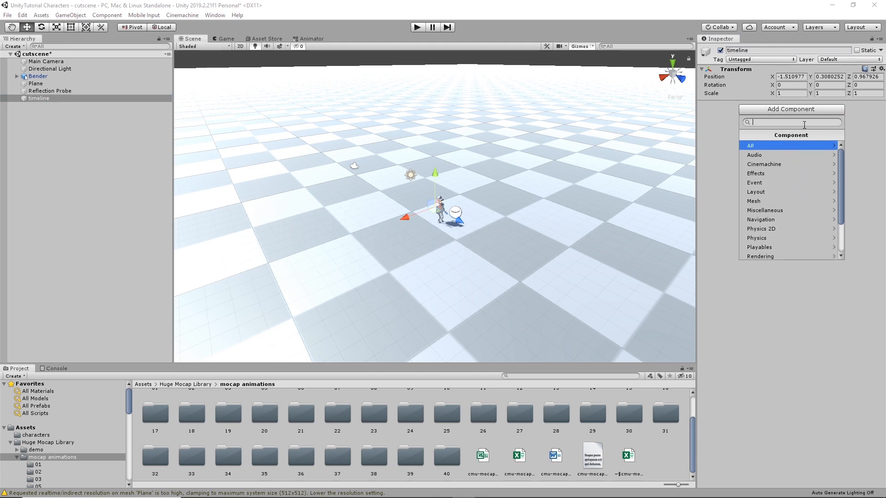
text(pla)
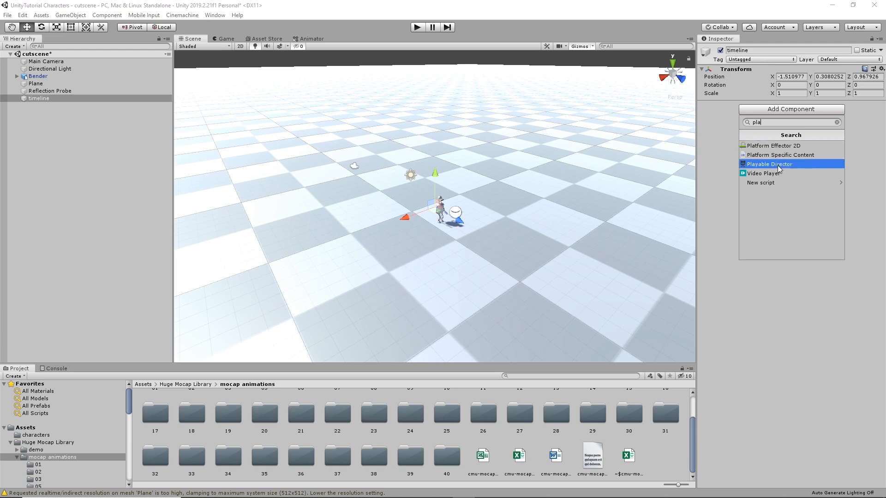
click(762, 164)
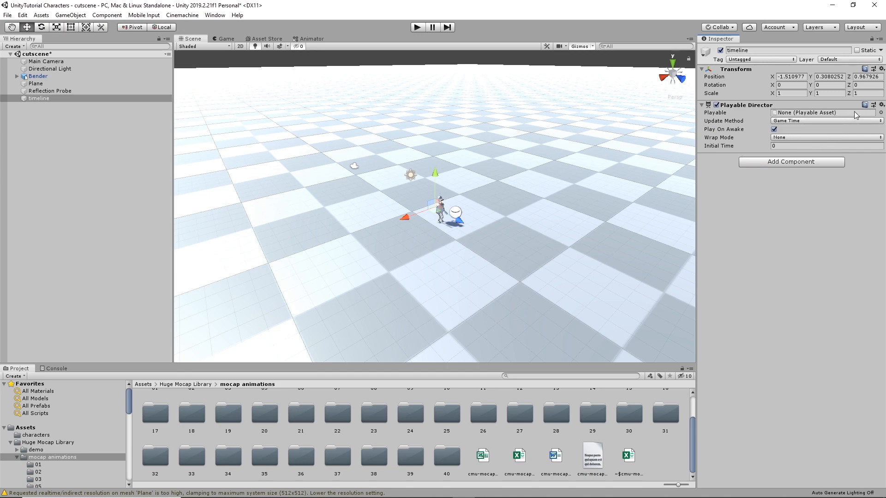
click(881, 113)
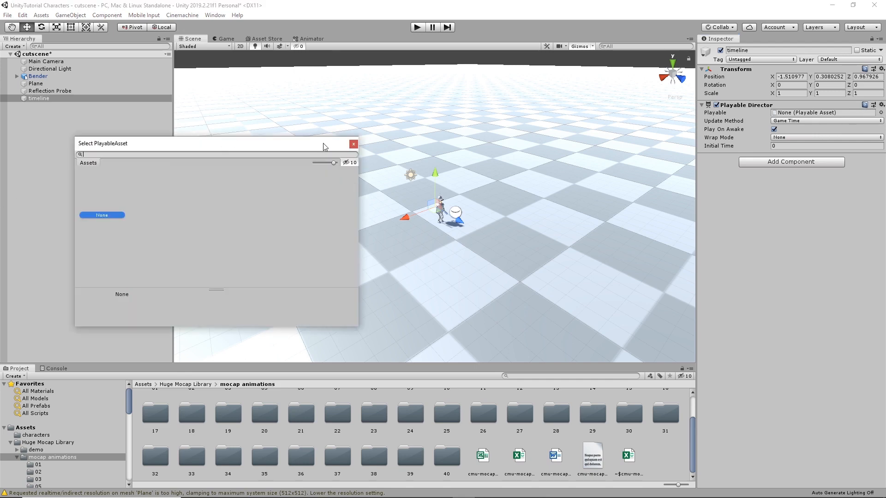
click(353, 145)
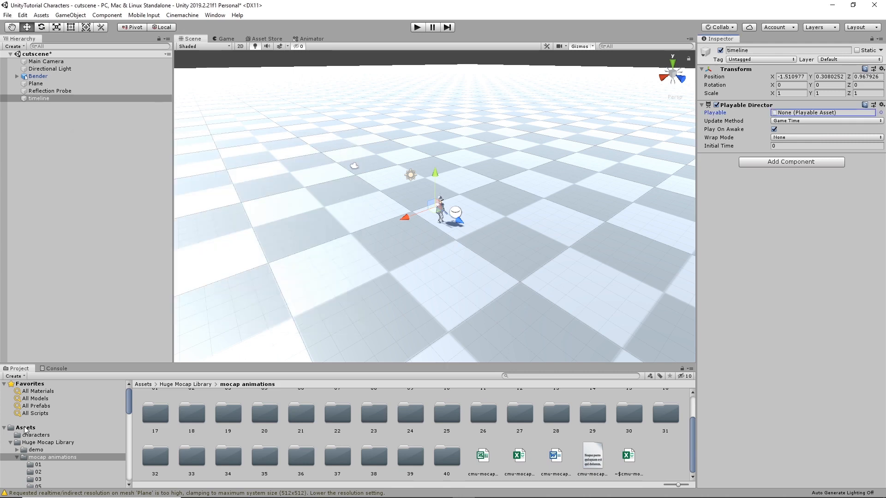
Step: Create a Timeline asset named BenderCutscene in the root Assets folder
click(26, 429)
right_click(398, 425)
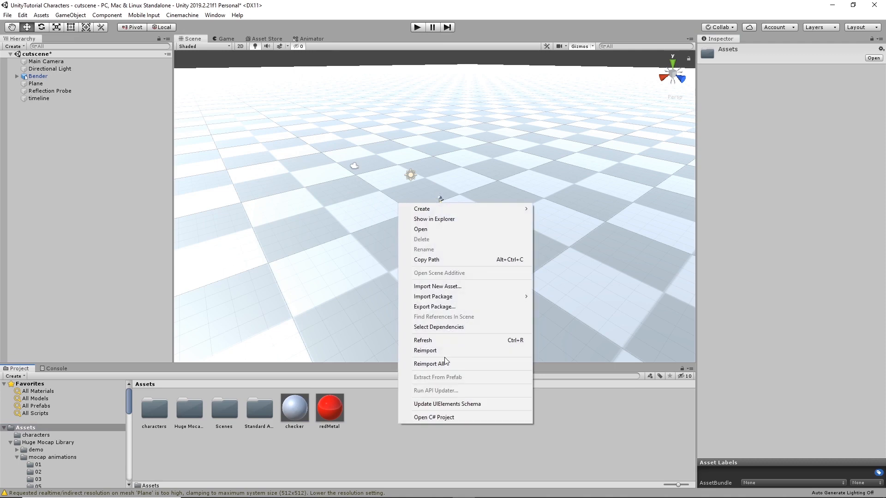
mouse_move(480, 210)
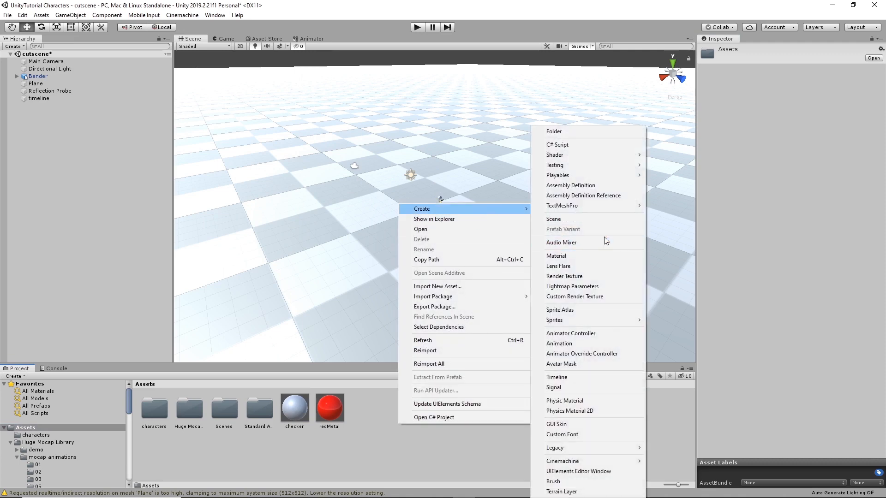
mouse_move(588, 176)
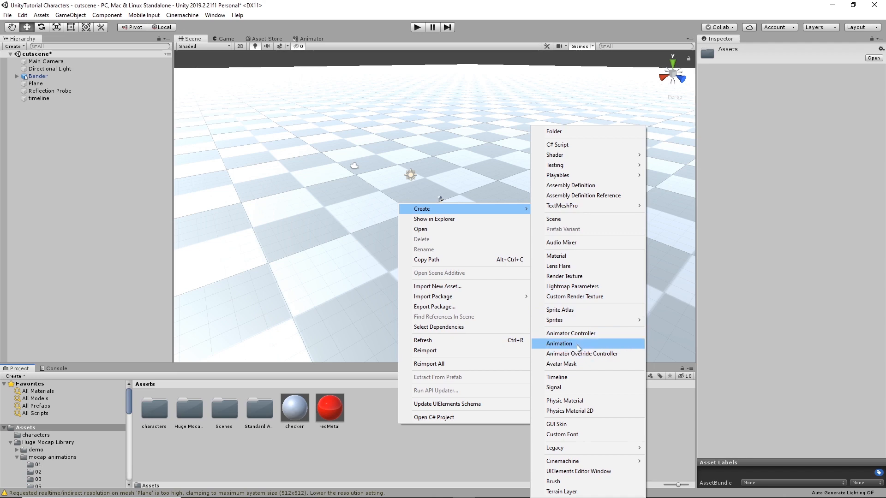
click(569, 377)
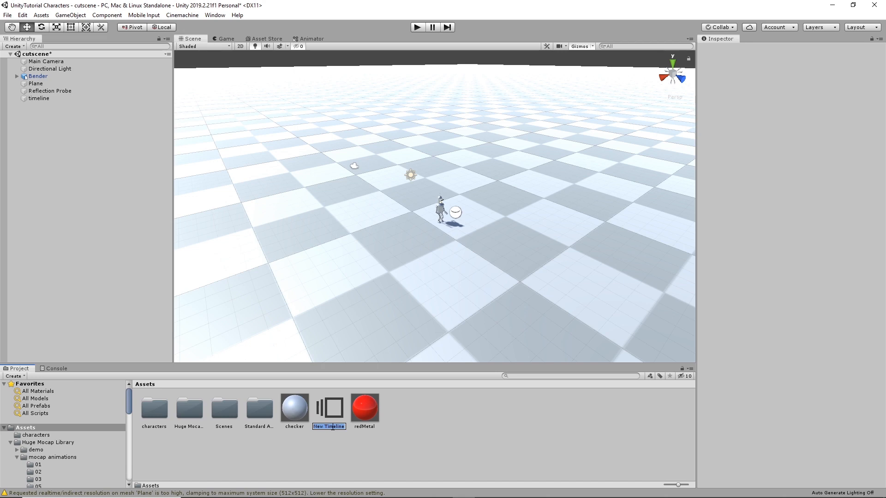
text(BenderCu)
text(st)
text(cene)
key(Return)
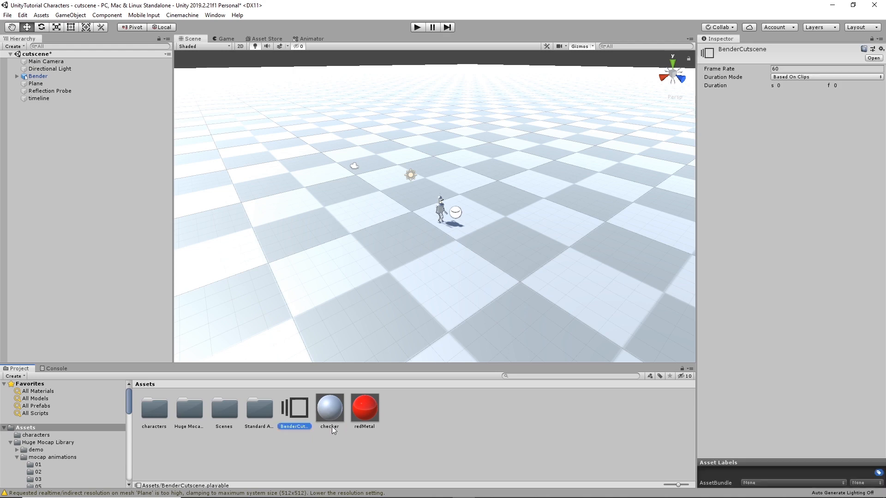
Step: Assign the BenderCutscene asset as the Playable of the timeline object's Playable Director
click(40, 99)
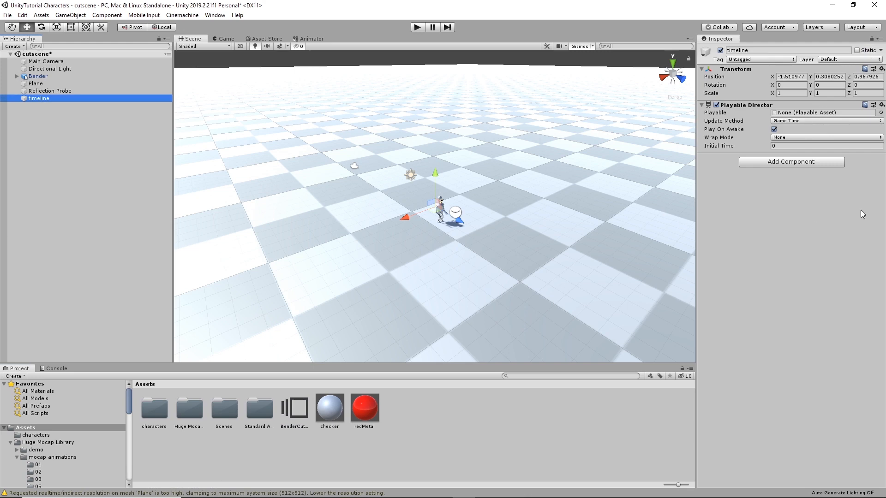
click(880, 113)
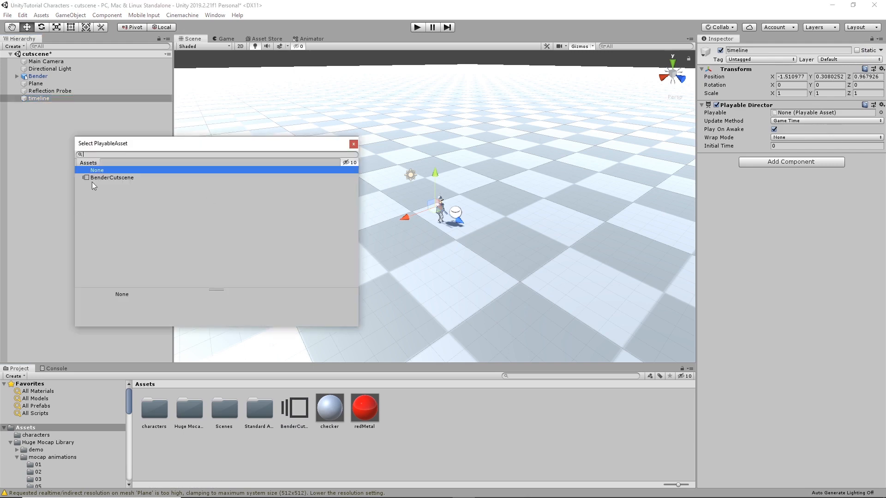
click(113, 178)
click(353, 144)
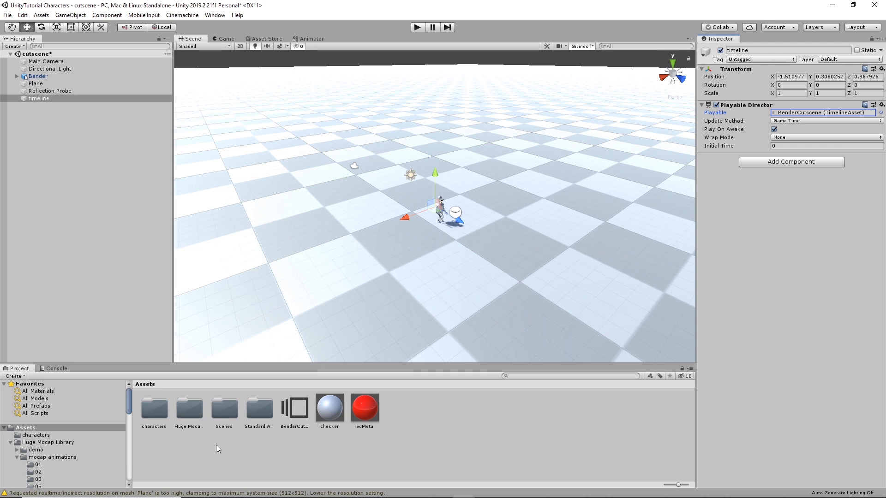
Step: Open the Timeline window and dock it alongside the Project and Console windows
click(215, 15)
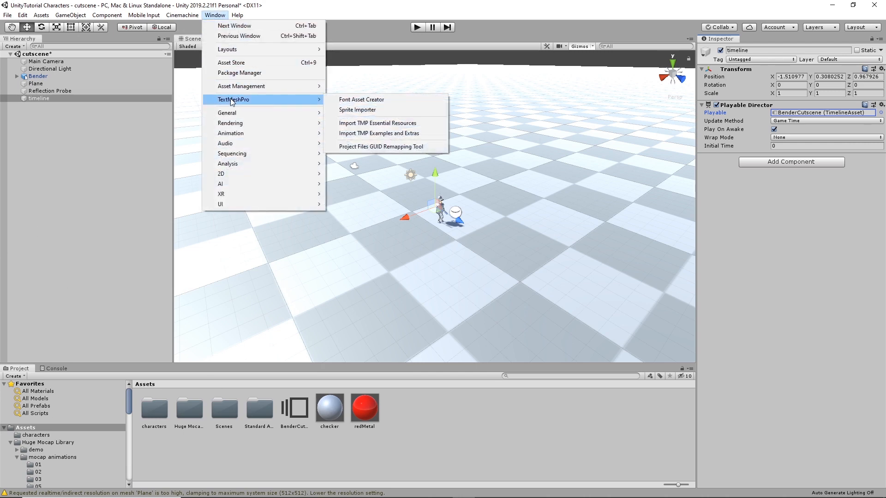
mouse_move(231, 136)
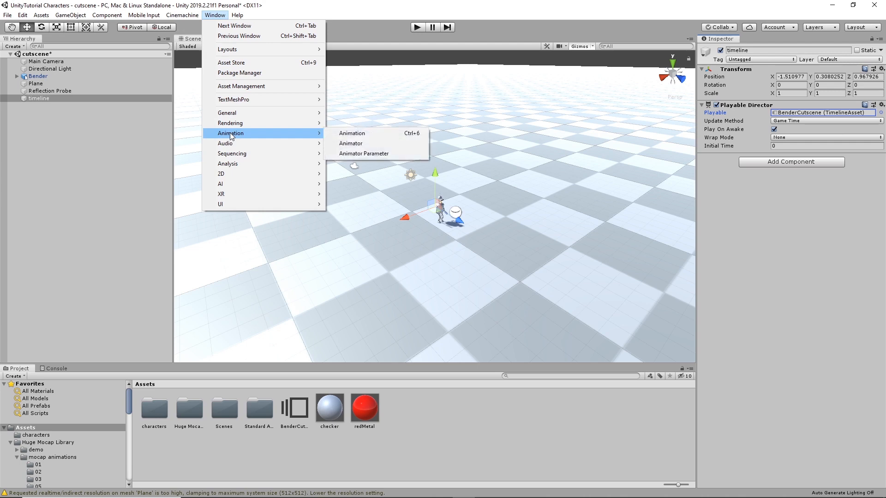
mouse_move(248, 115)
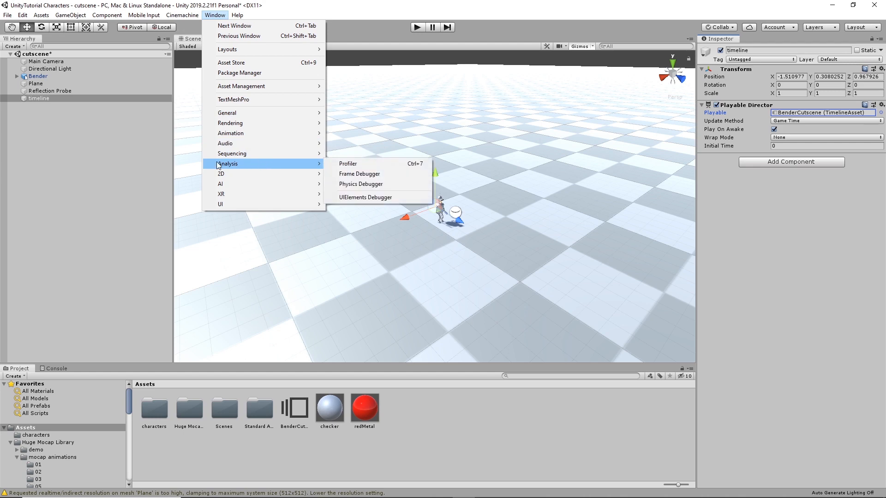
mouse_move(245, 157)
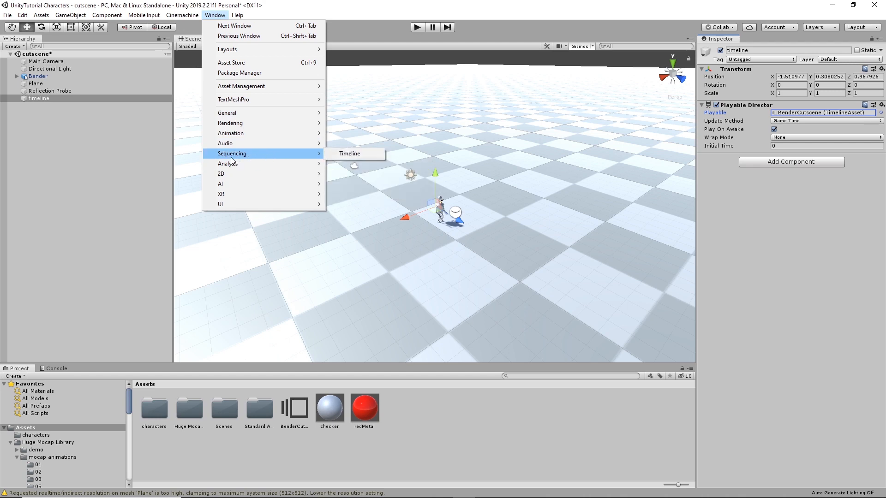
click(351, 155)
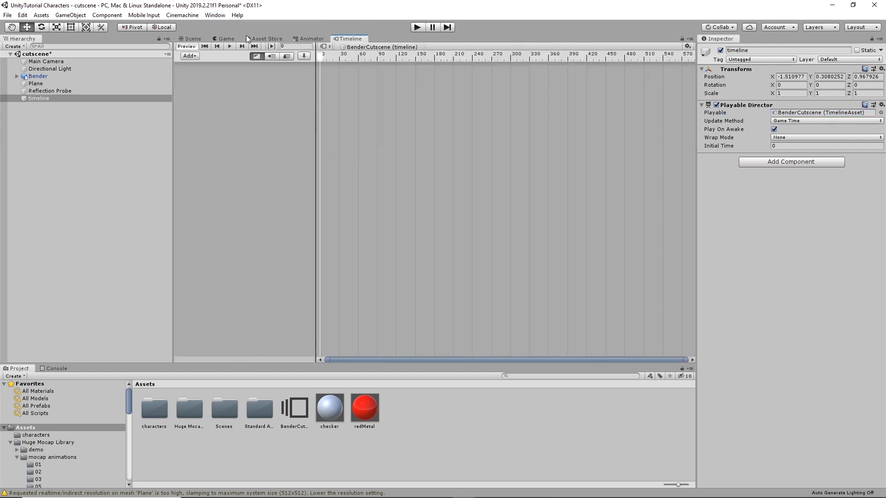
drag(365, 45, 278, 355)
drag(165, 361, 95, 370)
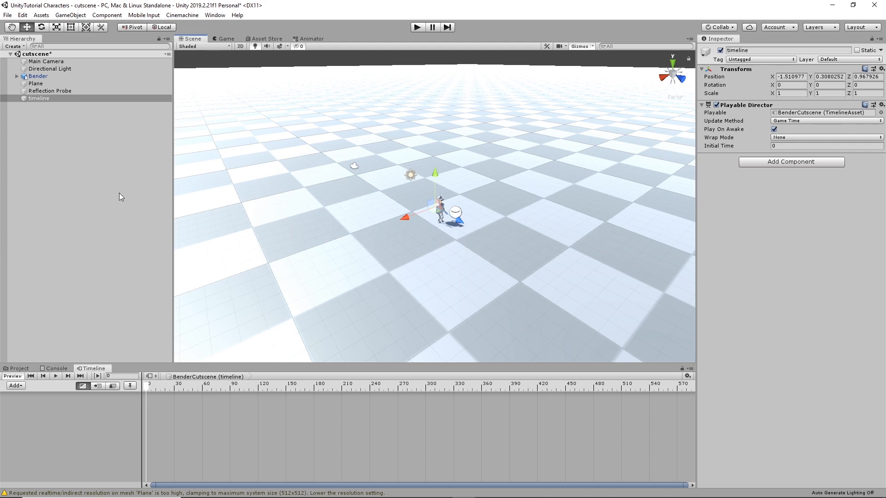
Step: Select the timeline object and add an Animation Track for Bender to the BenderCutscene timeline
click(49, 90)
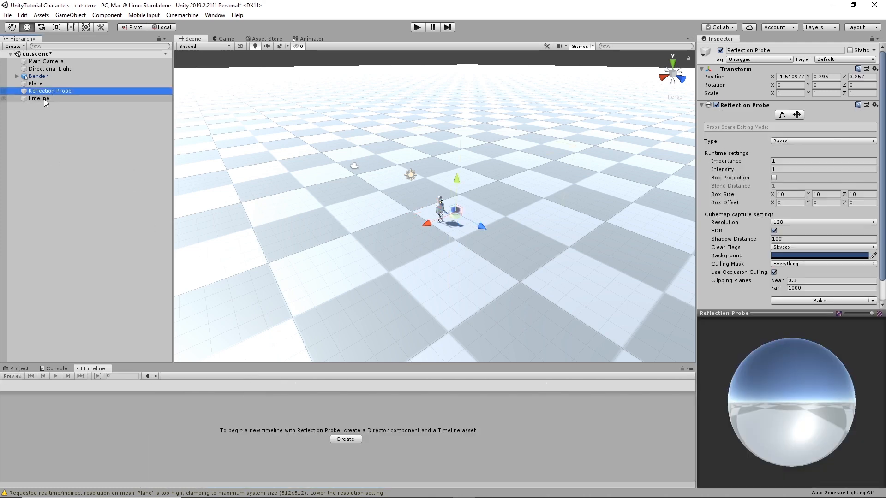
click(43, 99)
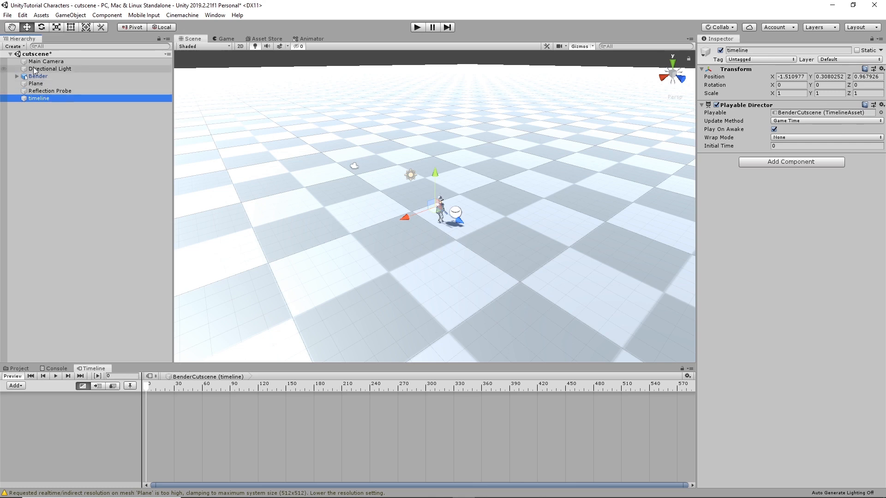
drag(38, 76, 93, 416)
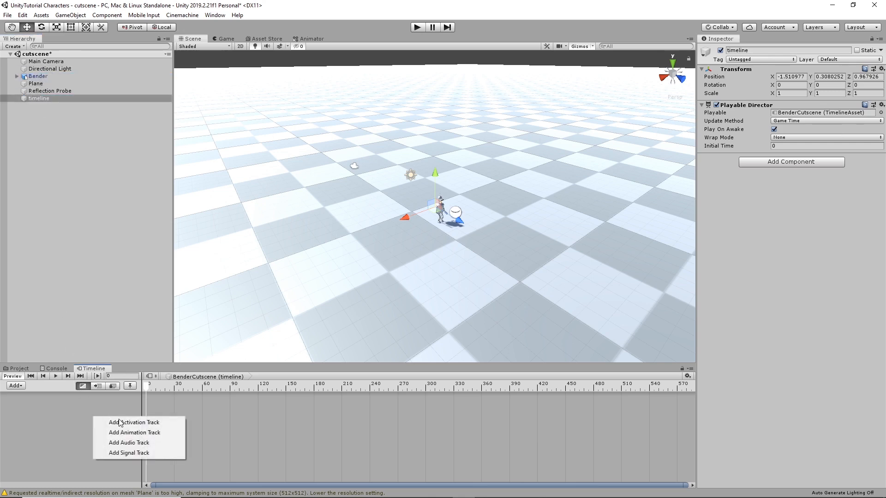
click(132, 434)
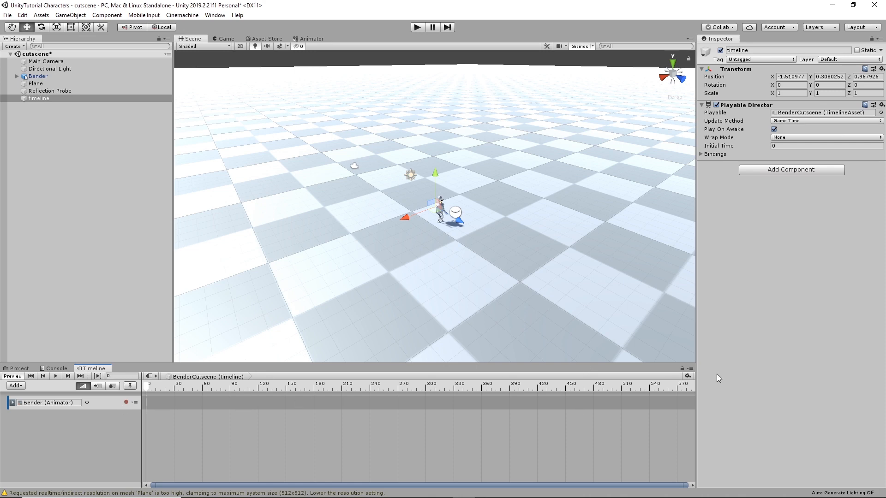
Step: Set the BenderCutscene timeline ruler to display seconds instead of frames
click(687, 377)
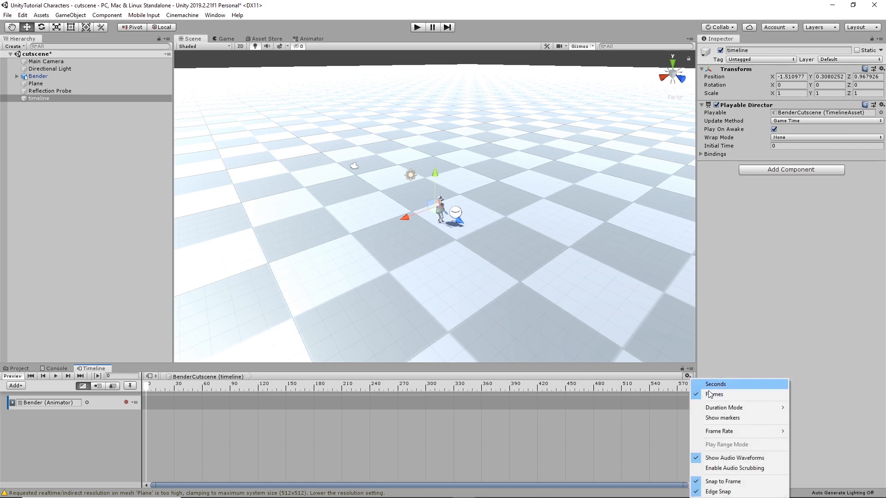
click(723, 387)
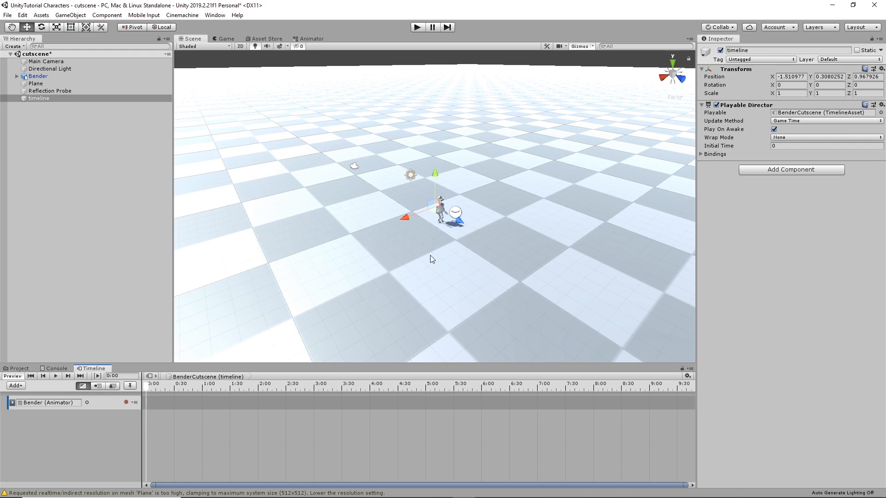
scroll(430, 255, up, 5)
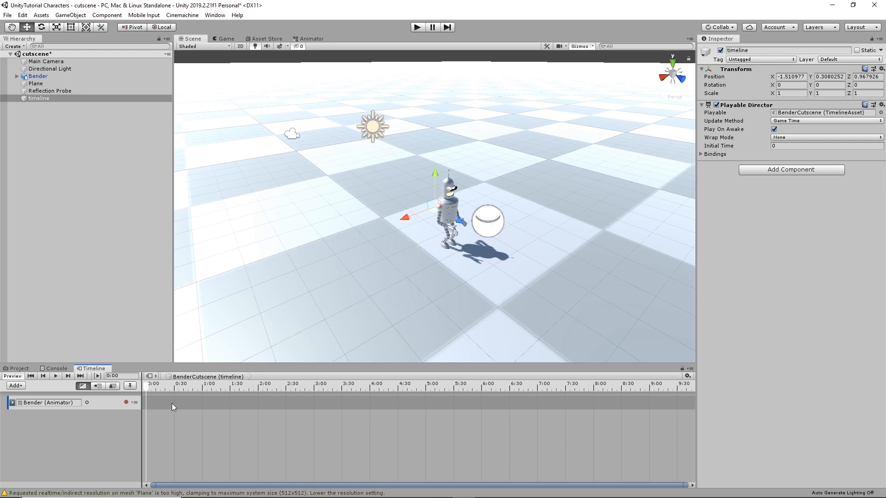
Step: Show the mocap animations folders in the project, switch to Excel and look through the mocap index spreadsheet for walk animations
mouse_move(225, 497)
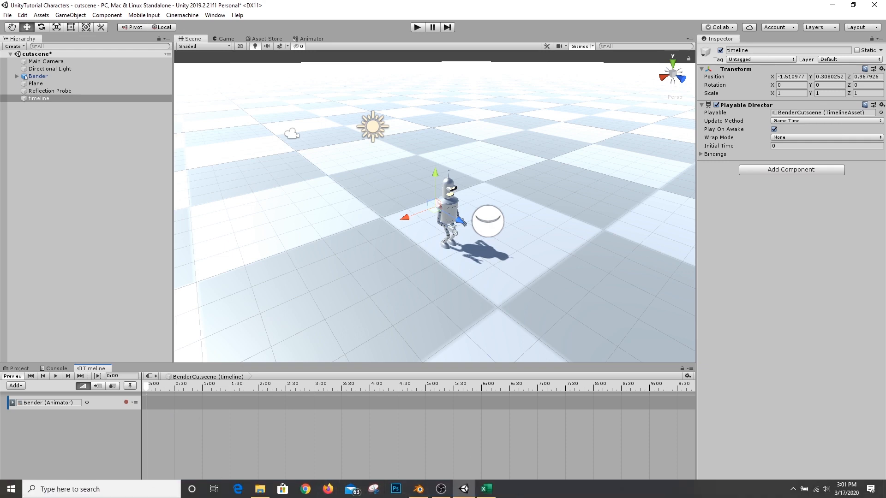
click(17, 369)
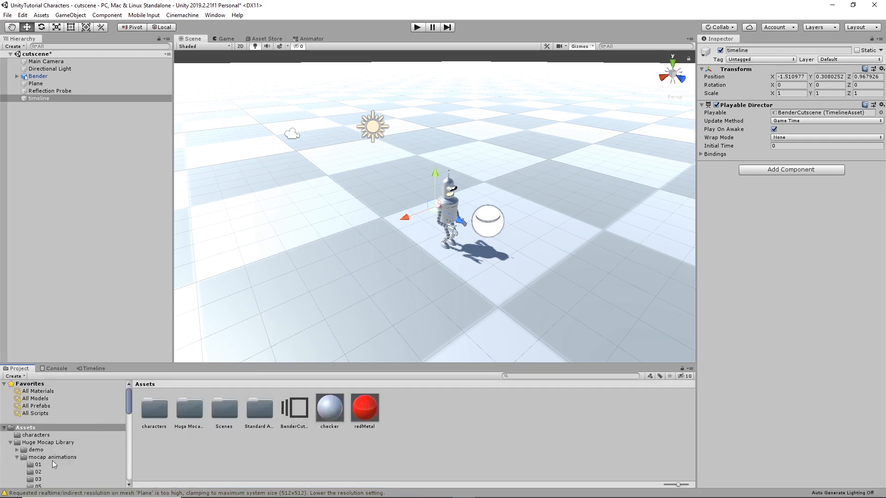
scroll(53, 462, down, 3)
mouse_move(553, 497)
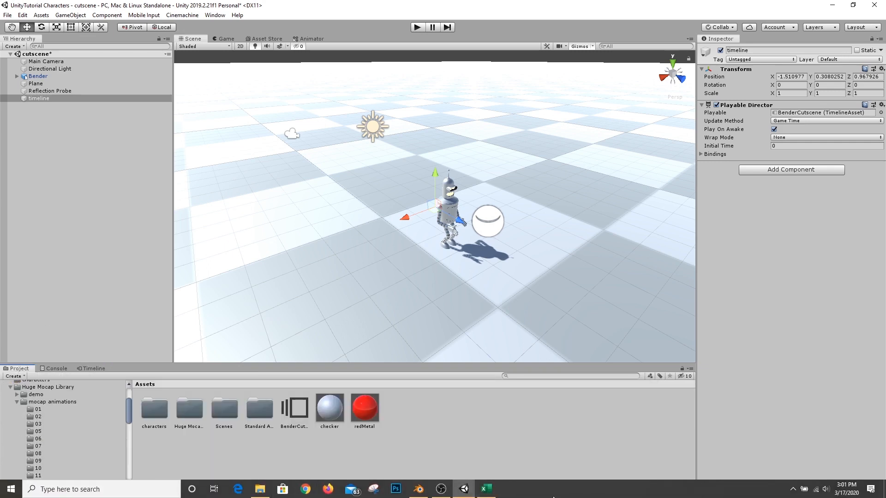
click(491, 490)
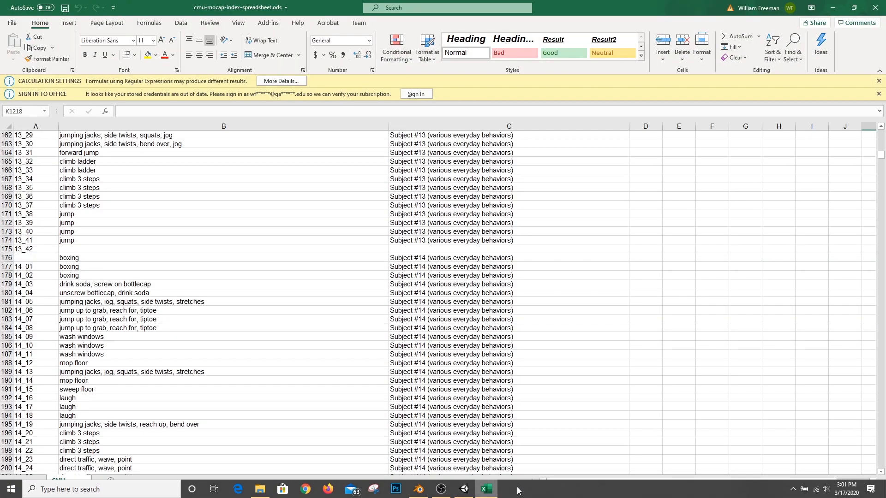
scroll(146, 330, up, 19)
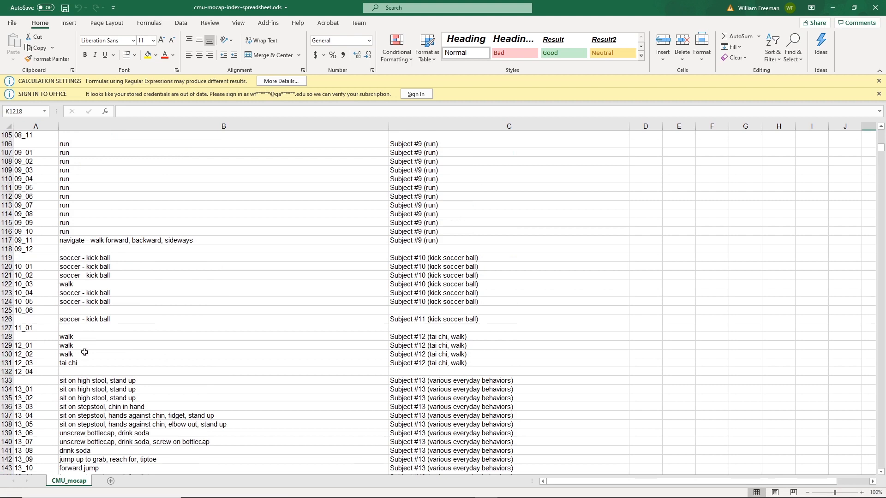
scroll(89, 352, up, 7)
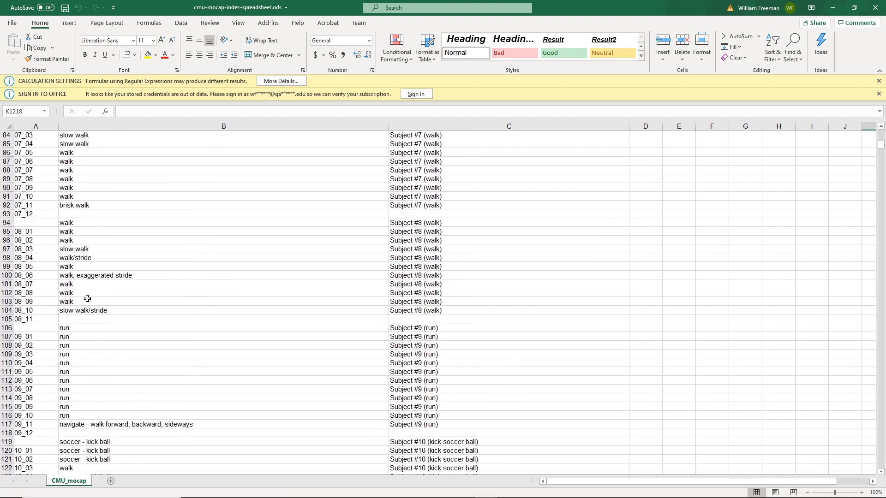
scroll(87, 299, up, 2)
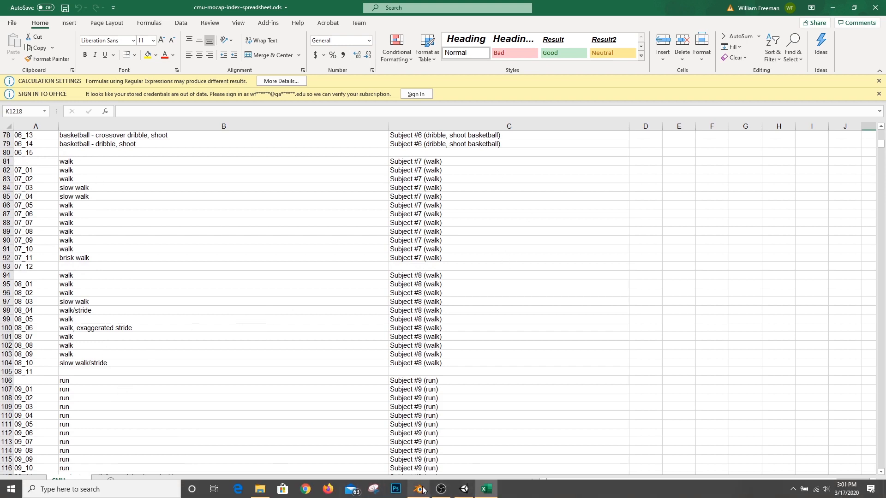
click(418, 490)
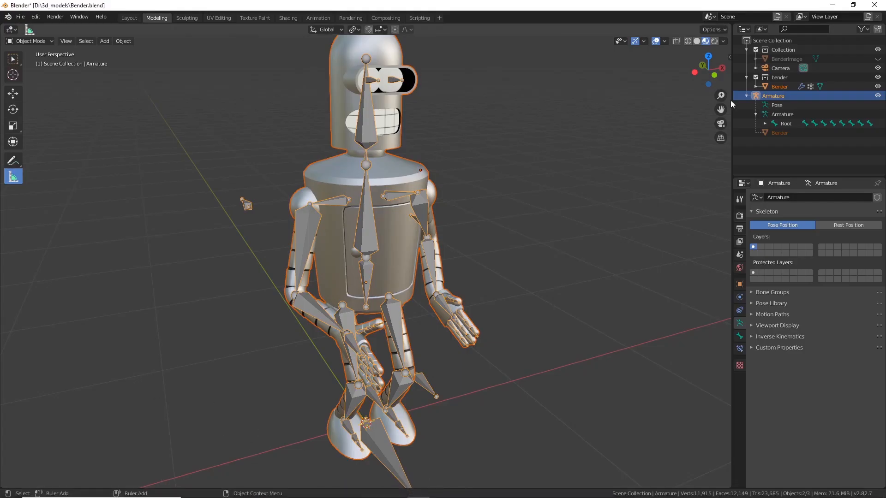
mouse_move(492, 482)
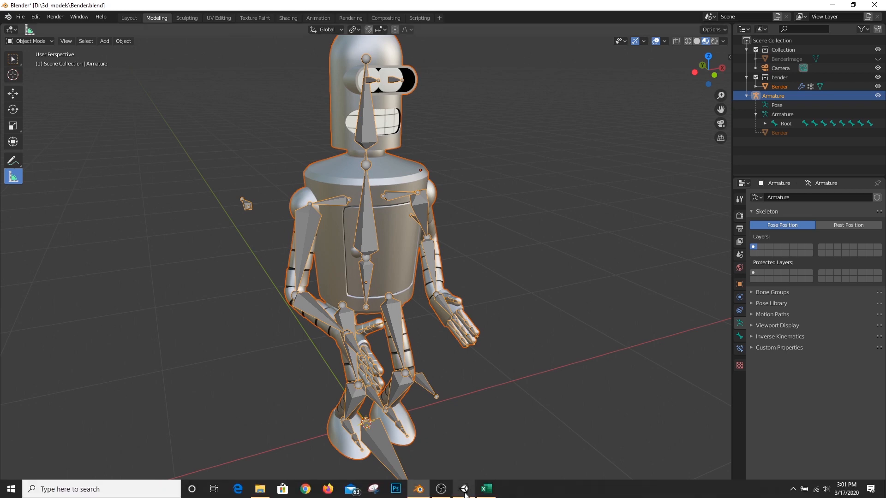
Step: Close Blender, saving the changes to the Bender file, and switch back to Unity
click(874, 5)
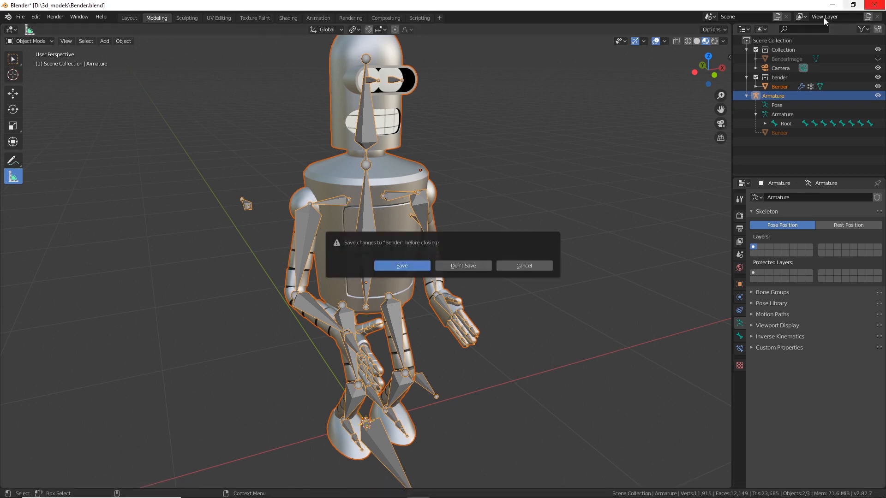
click(401, 266)
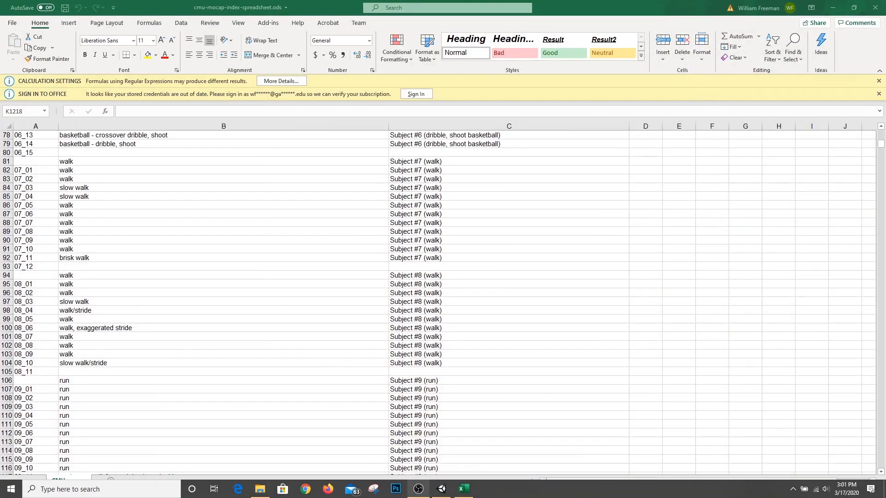
click(441, 490)
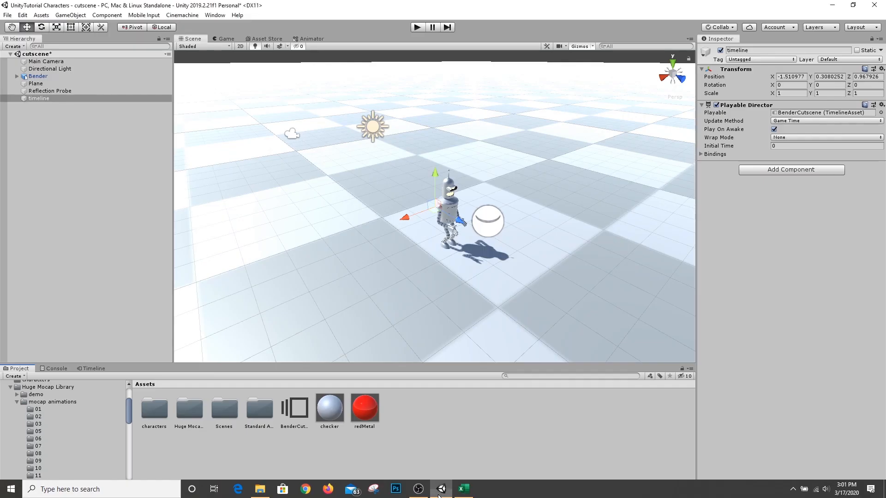
Step: Preview the 07_01 and 07_02 walk animation clips in mocap folder 07
click(38, 447)
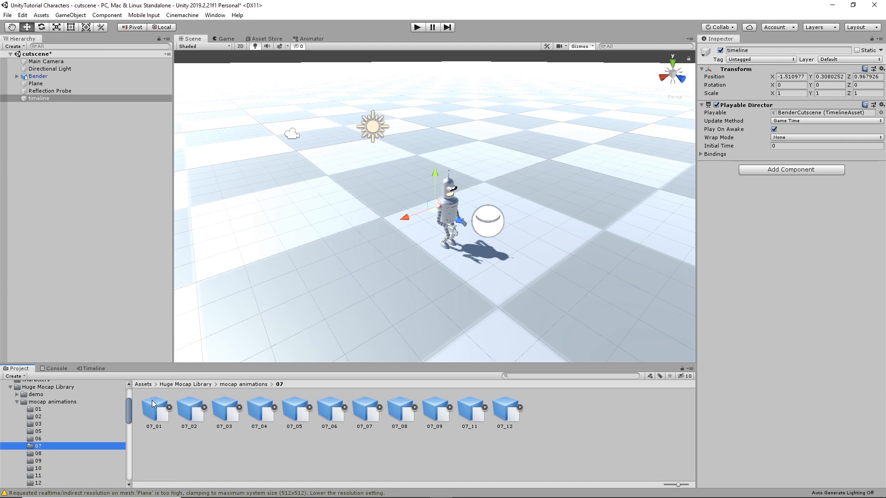
click(169, 408)
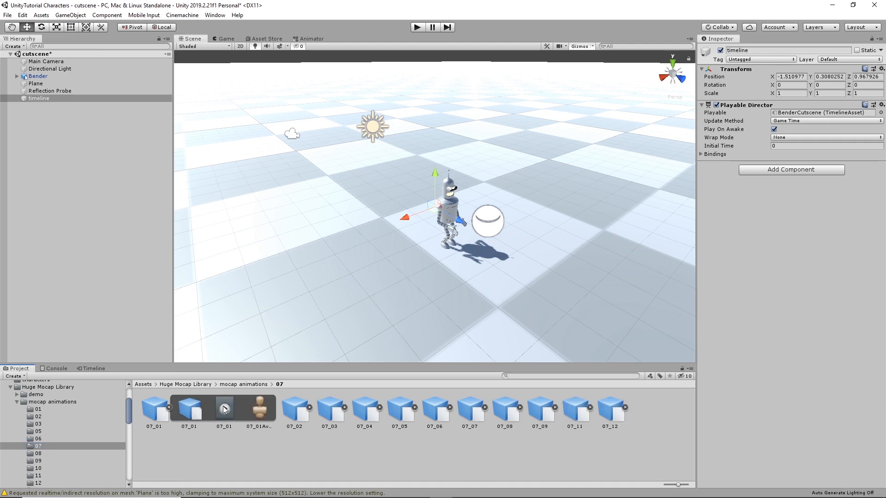
click(224, 408)
click(707, 322)
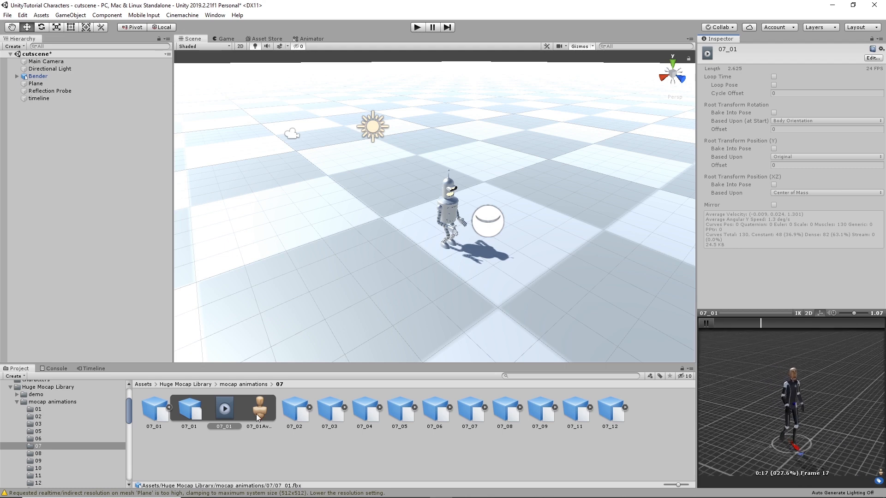
click(309, 407)
click(381, 409)
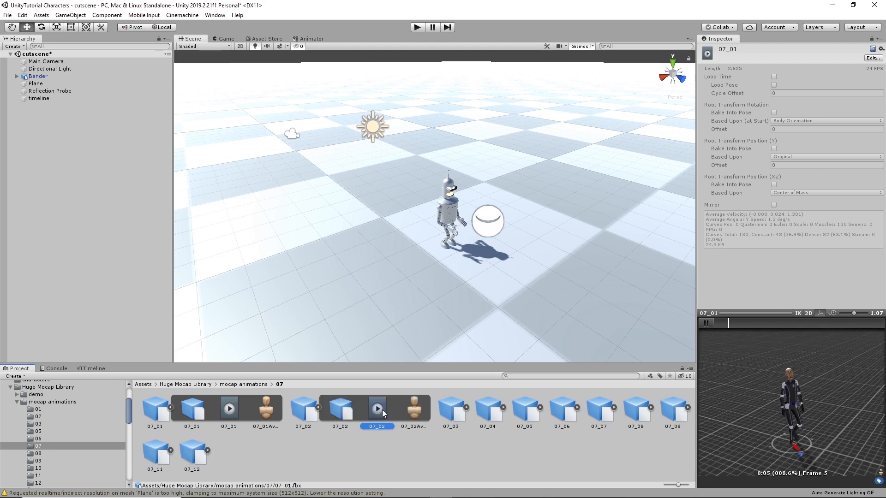
click(711, 324)
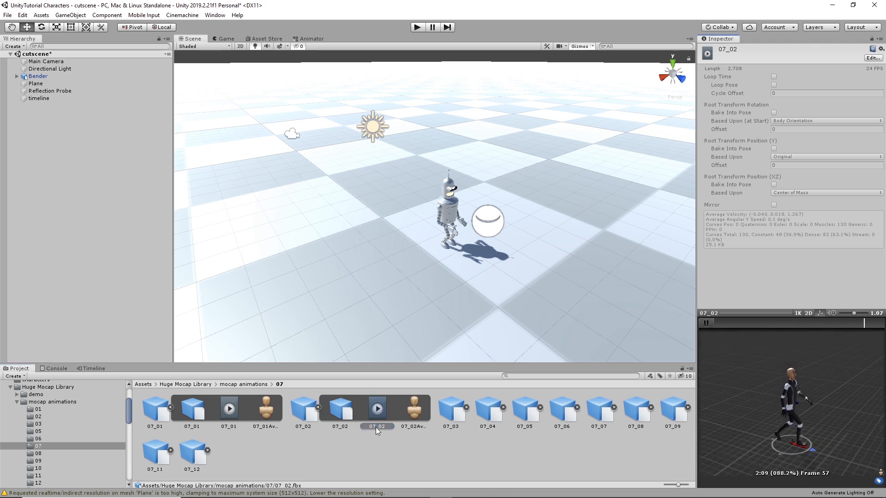
Step: Preview the 07_12, 07_11 and 07_09 animation clips in mocap folder 07
click(208, 450)
click(266, 452)
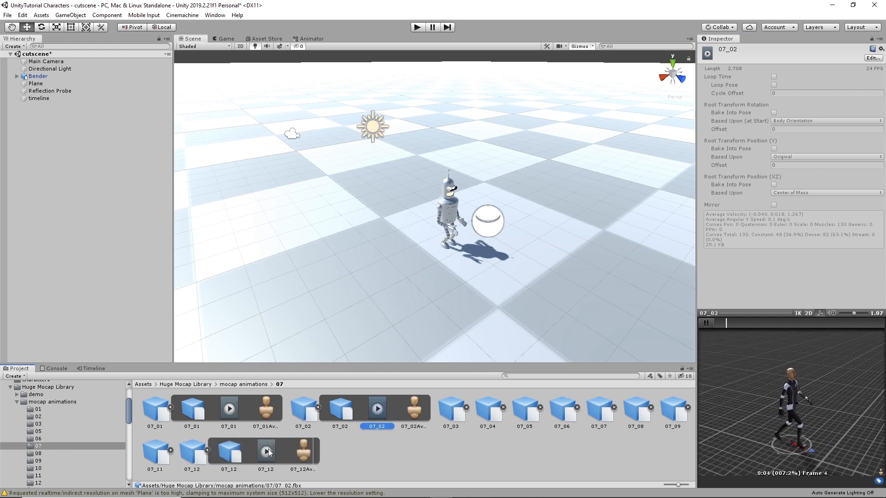
click(705, 323)
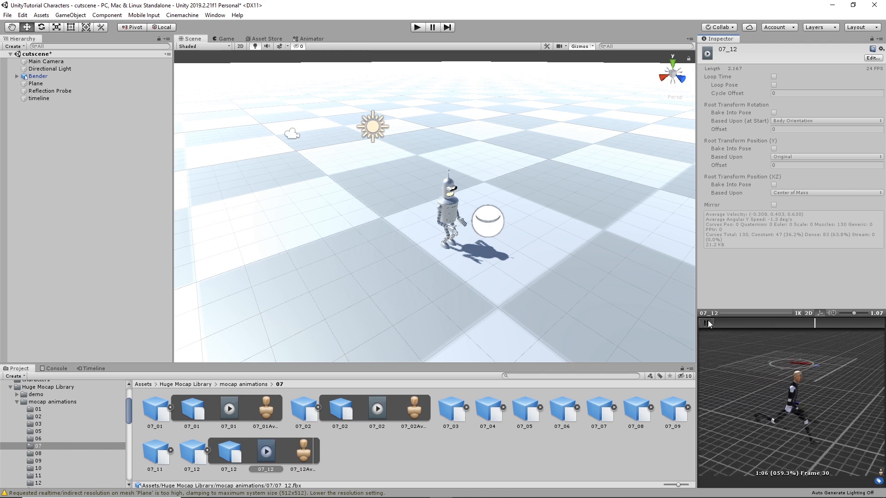
click(706, 324)
click(170, 451)
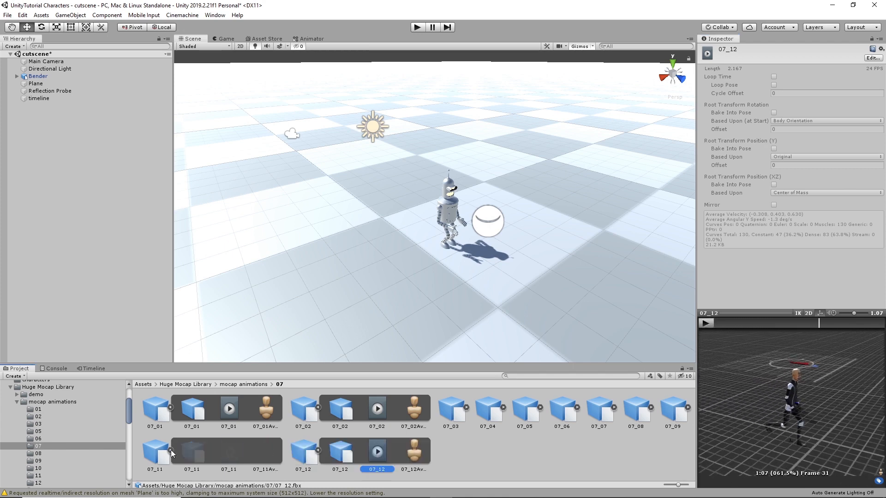
click(229, 454)
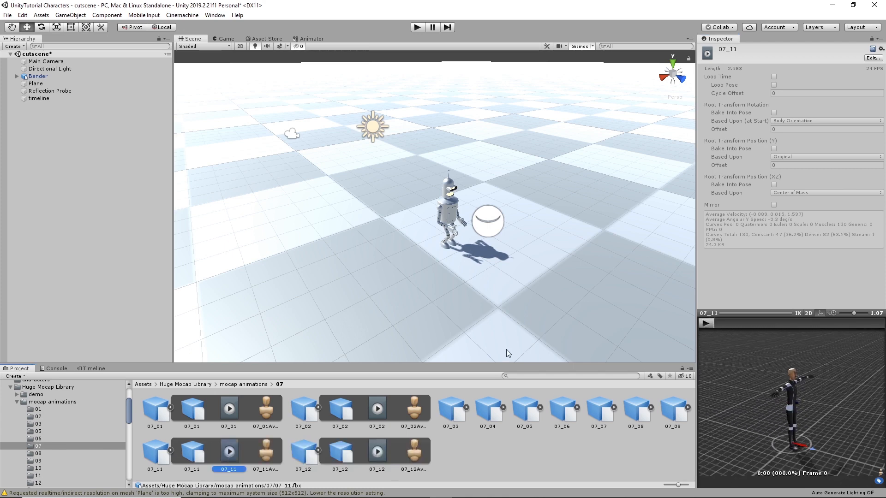
click(709, 324)
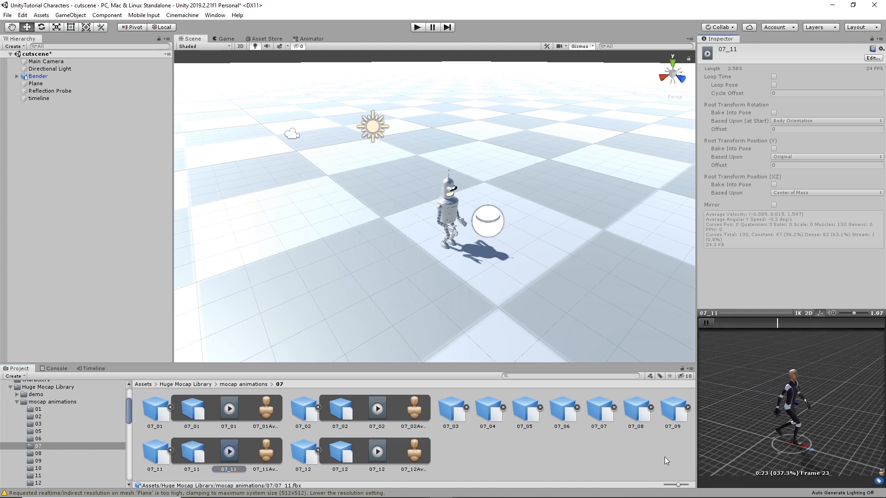
click(688, 407)
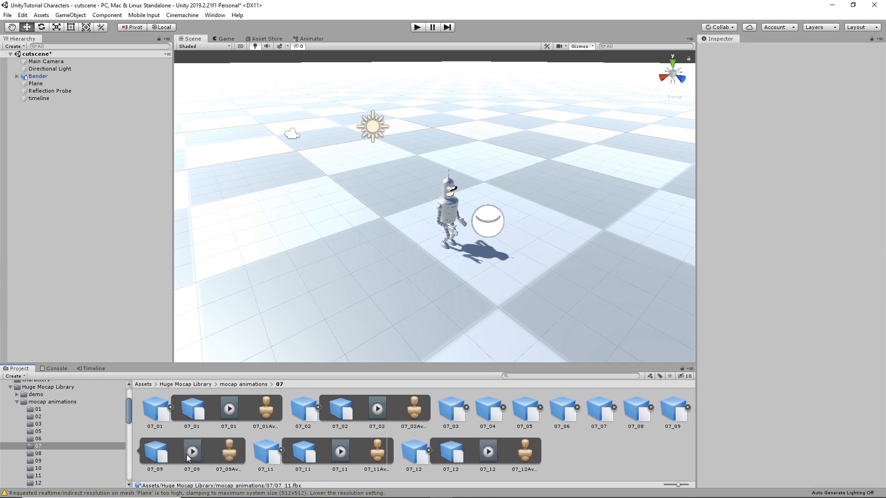
click(190, 454)
click(705, 324)
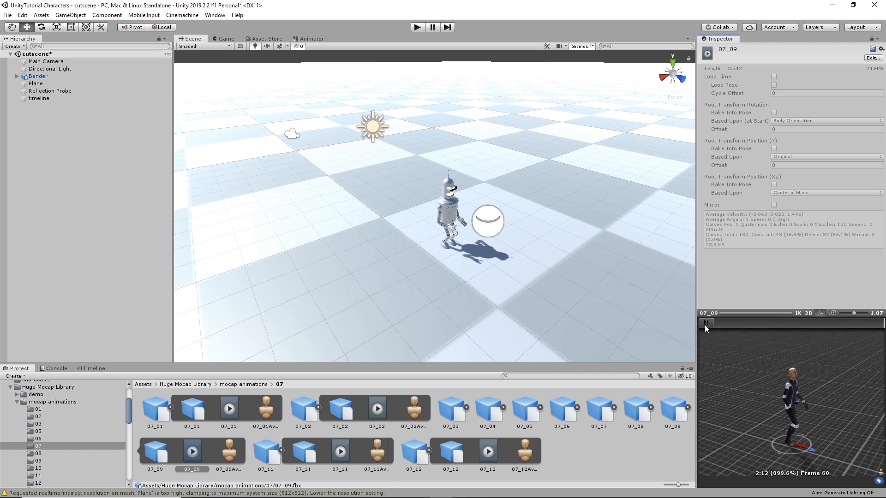
Step: Preview the 08_11 and 08_10 animation clips in mocap folder 08
click(39, 453)
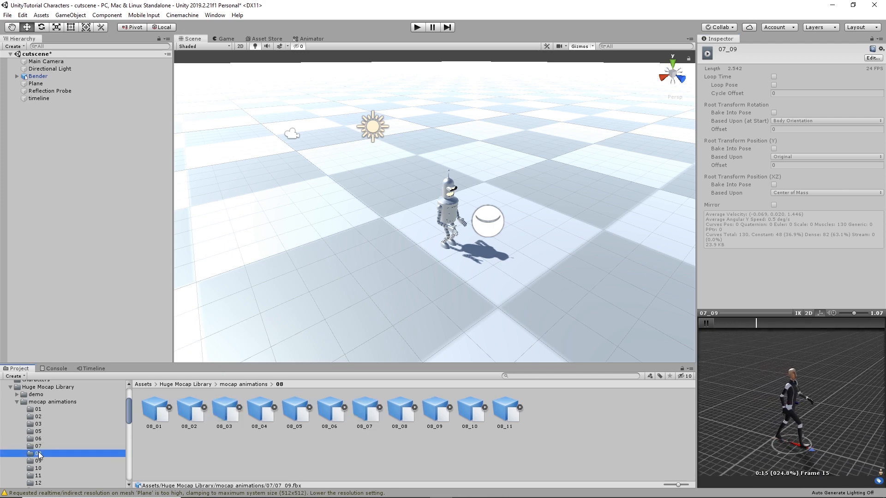
click(519, 408)
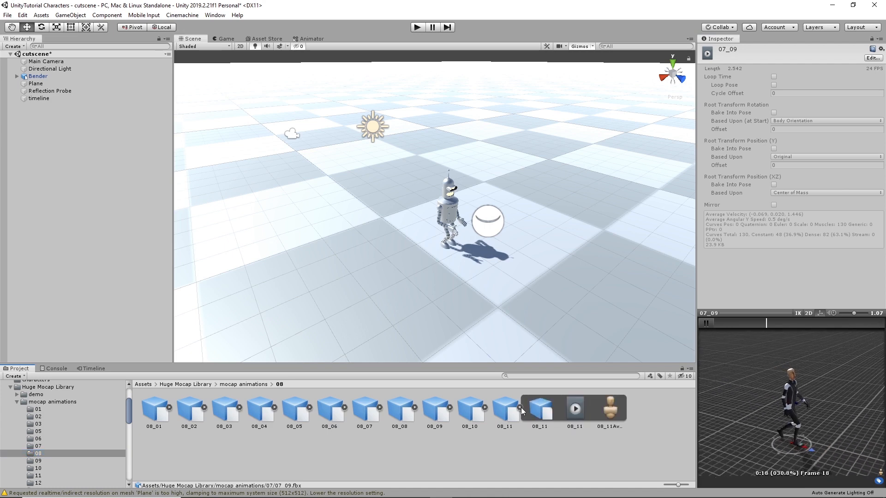
click(582, 413)
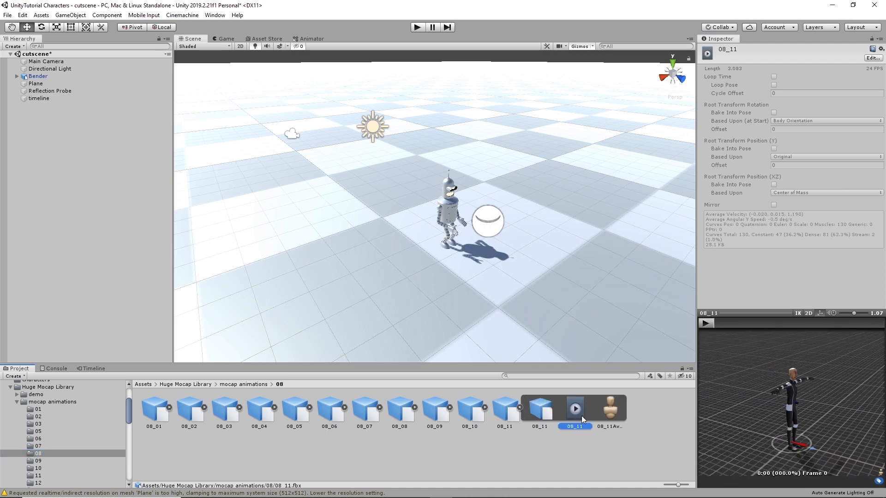
click(712, 324)
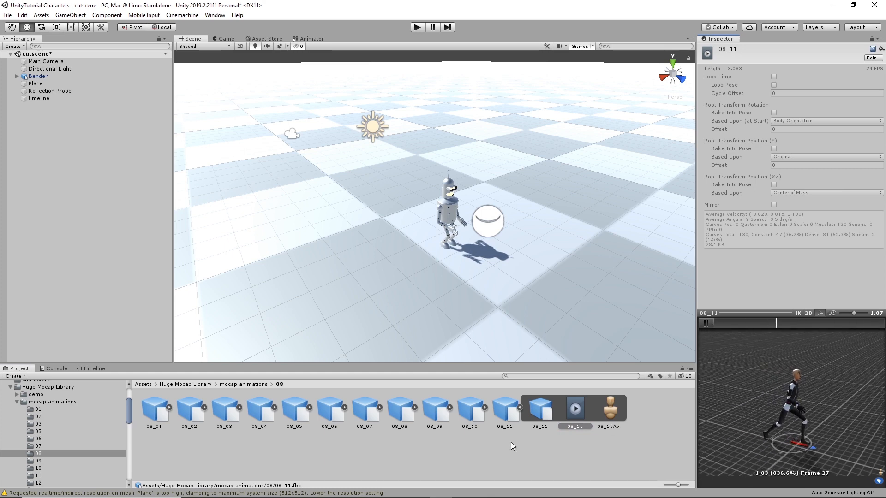
click(485, 407)
click(561, 408)
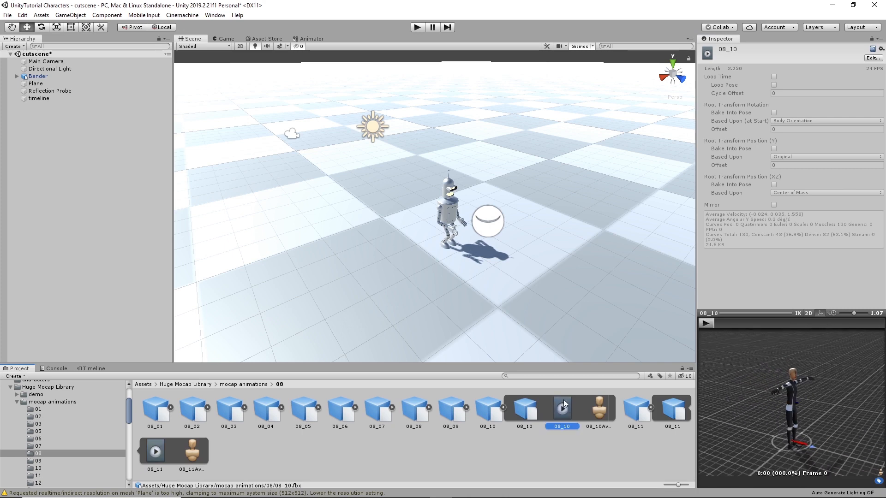
click(708, 325)
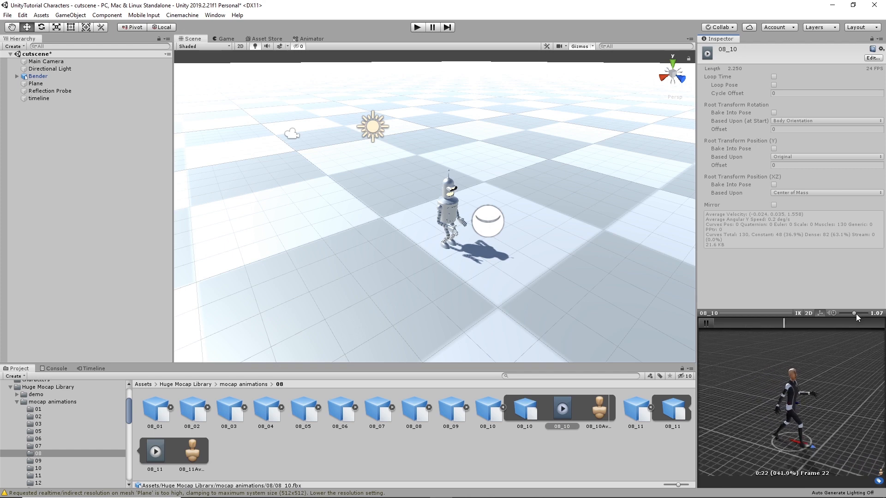
Step: Try a slower preview speed on 08_10, set it to 1.00, and play the 08_11 clip again
drag(857, 313, 843, 314)
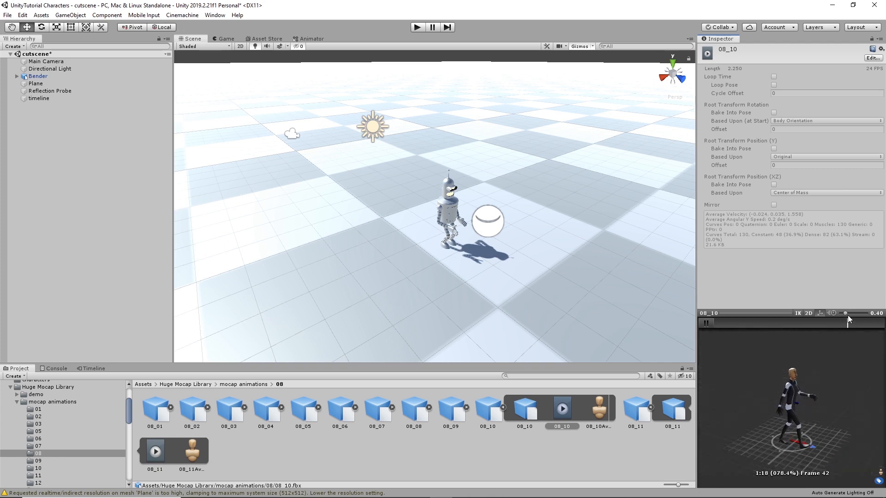
drag(846, 311, 854, 312)
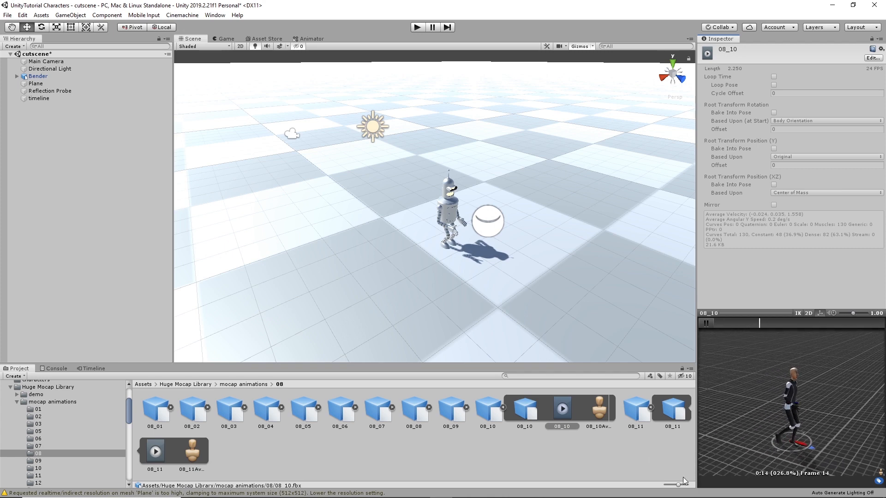
click(155, 452)
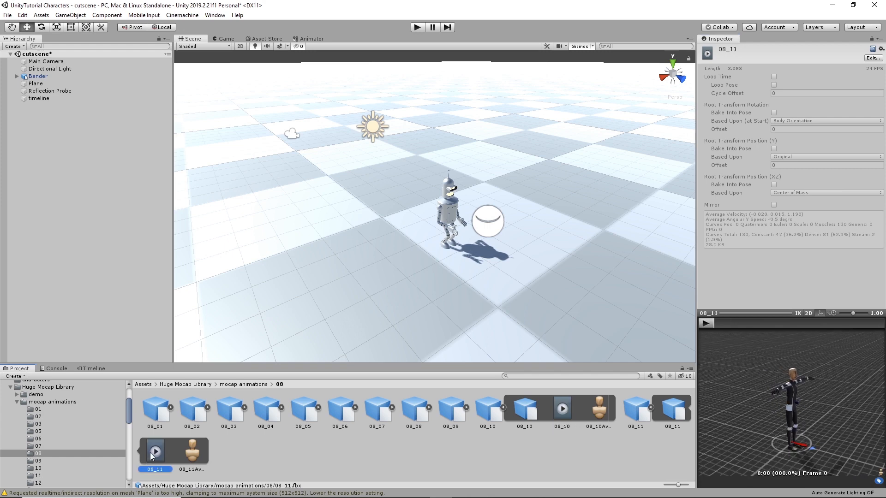
click(710, 326)
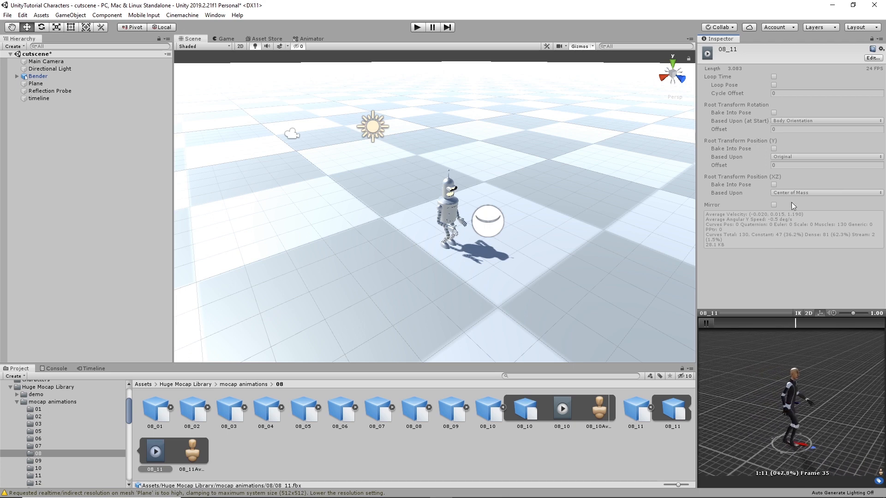
Step: In the 08_11 animation import settings, name the existing clip heavyWalk and add a second clip named heavyWalk_Loop
click(875, 60)
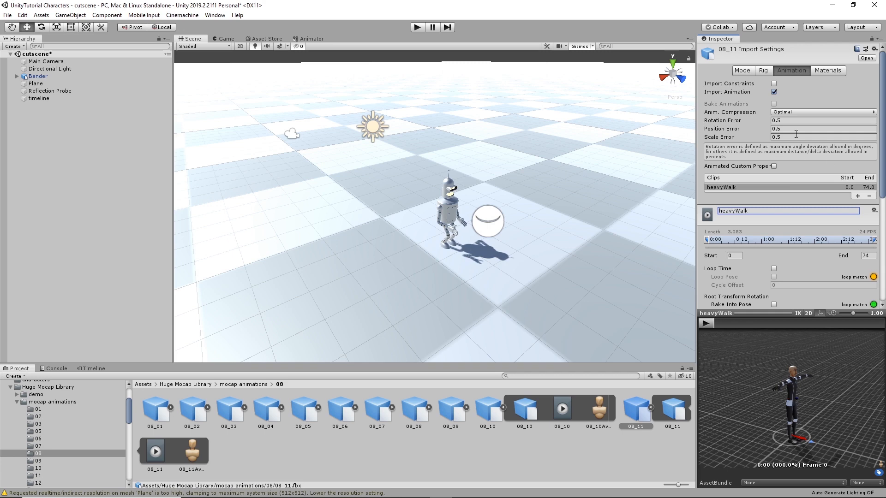
click(857, 196)
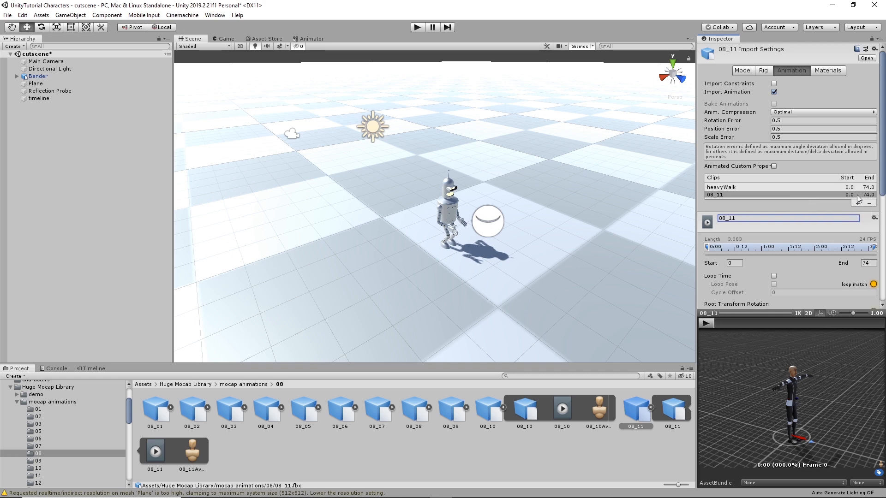
click(744, 219)
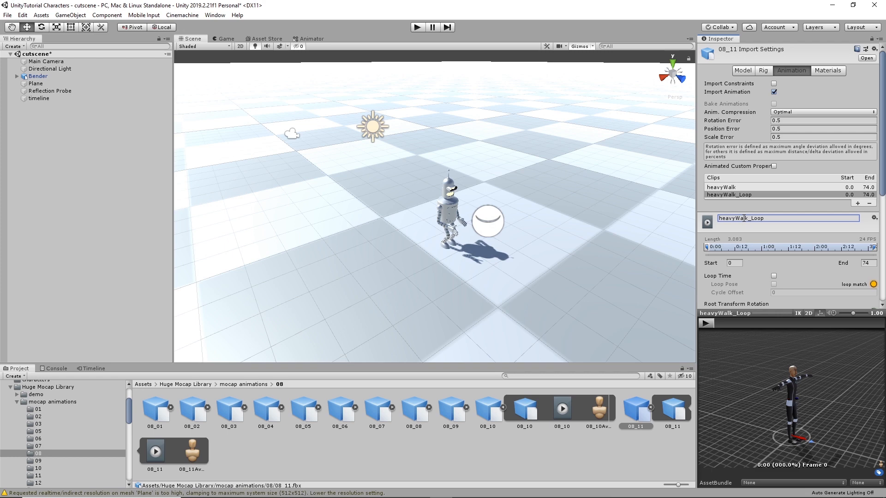
Step: Compare poses in the heavyWalk_Loop preview, set the clip's start to frame 8, and bring its loop and root transform settings into view
drag(718, 323, 878, 339)
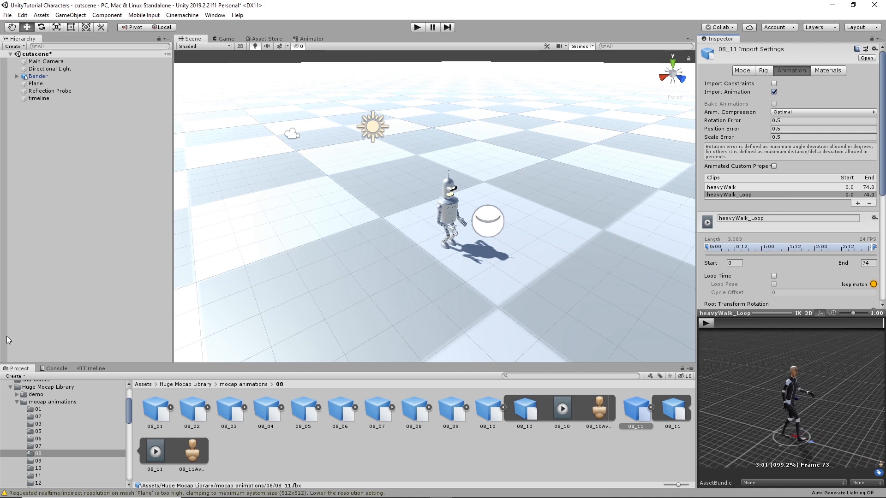
click(862, 323)
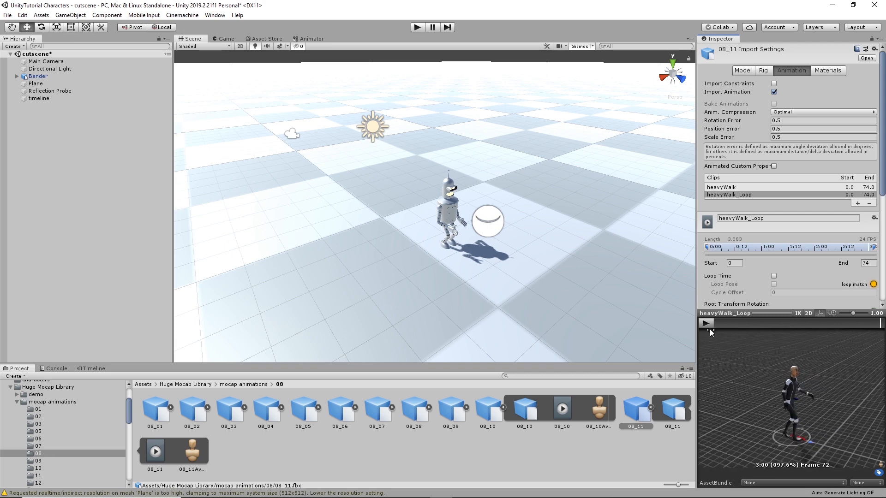
drag(710, 329, 732, 330)
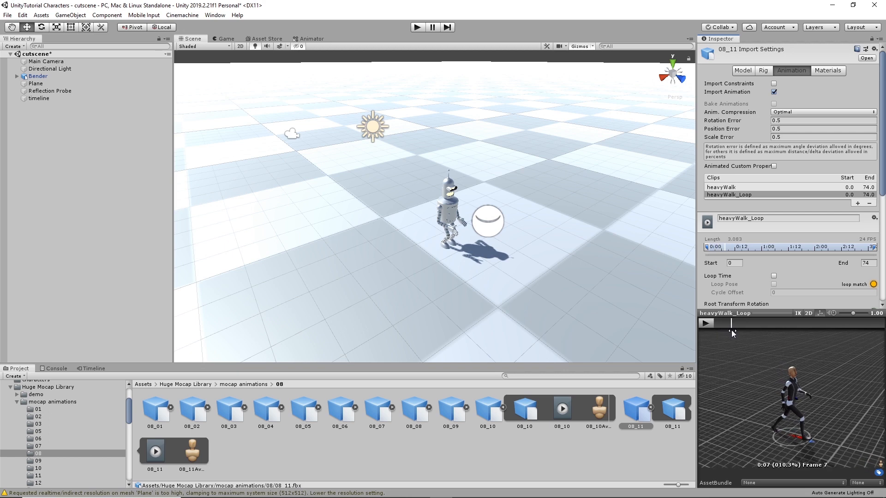
drag(732, 330, 733, 330)
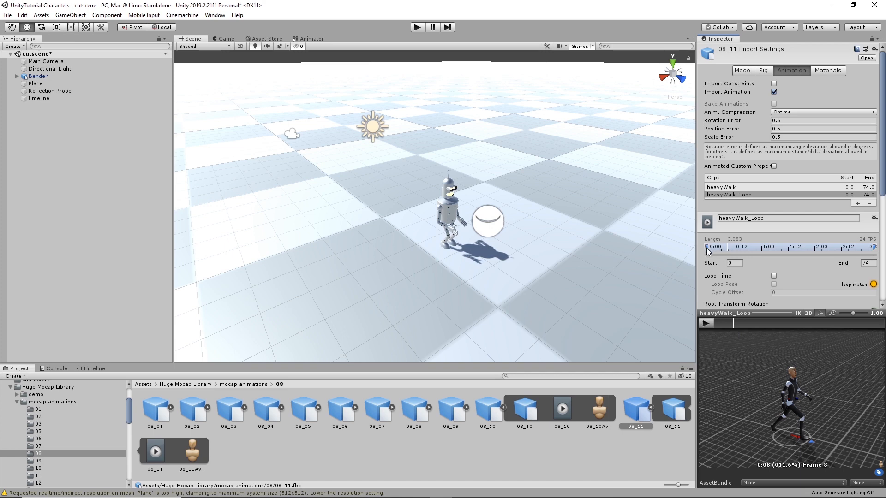
drag(707, 248, 724, 250)
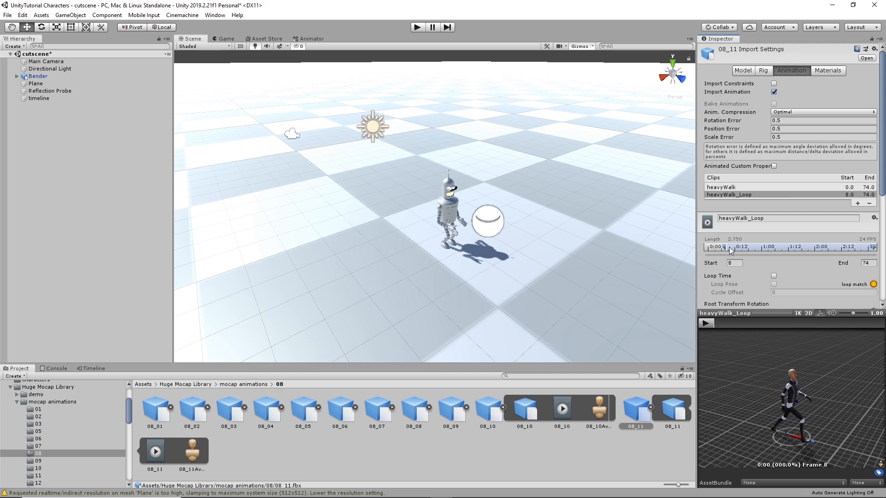
drag(724, 249, 724, 247)
drag(777, 314, 777, 364)
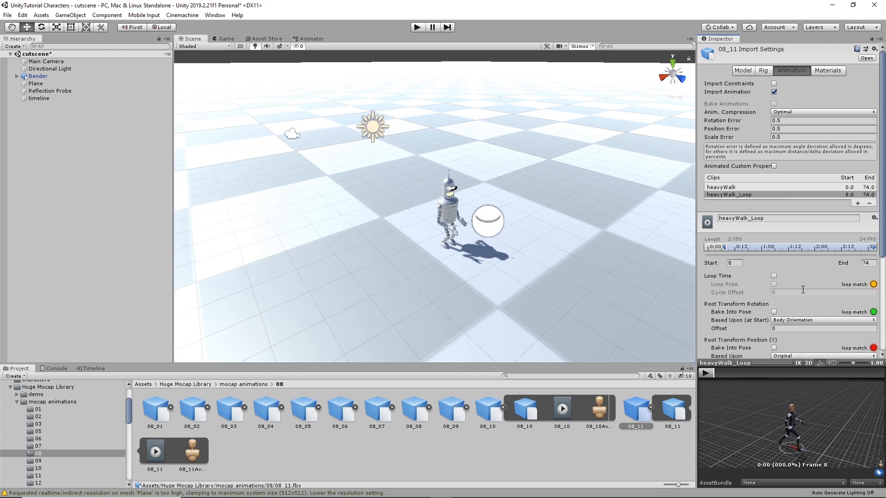
scroll(738, 319, down, 3)
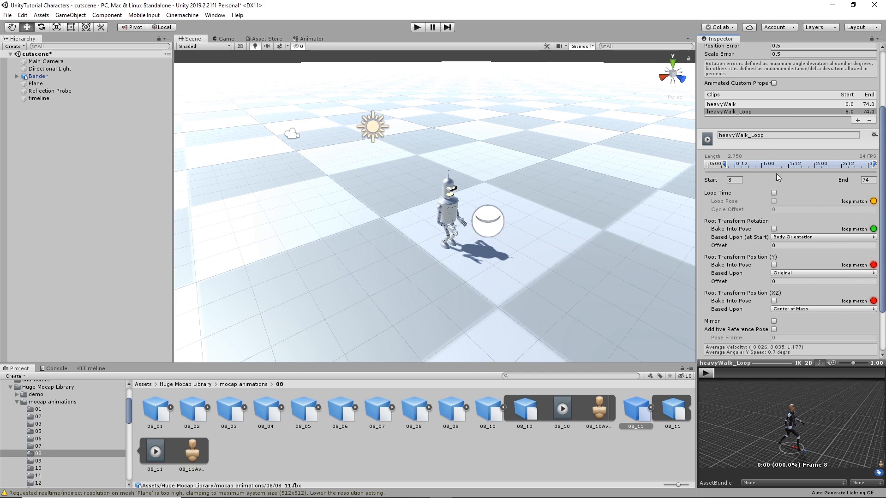
Step: Trim the end of the heavyWalk_Loop clip to frame 44, using the loop match curves as a guide
drag(725, 167, 725, 167)
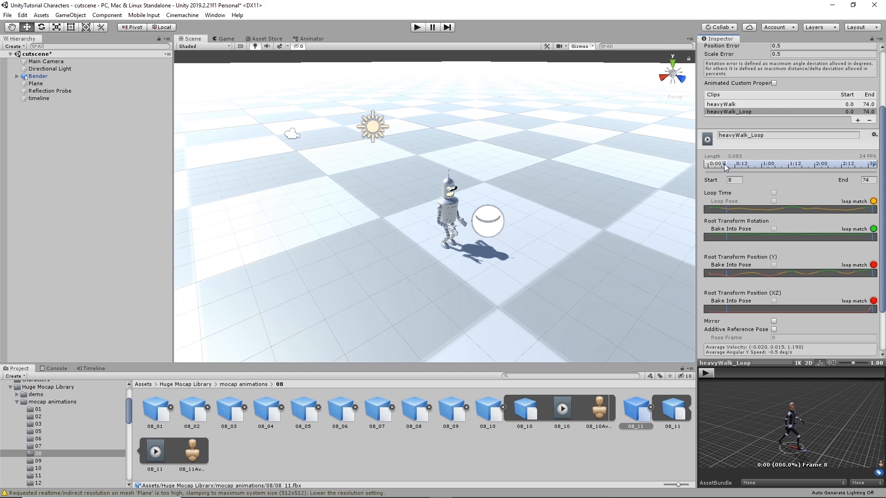
drag(724, 165, 725, 164)
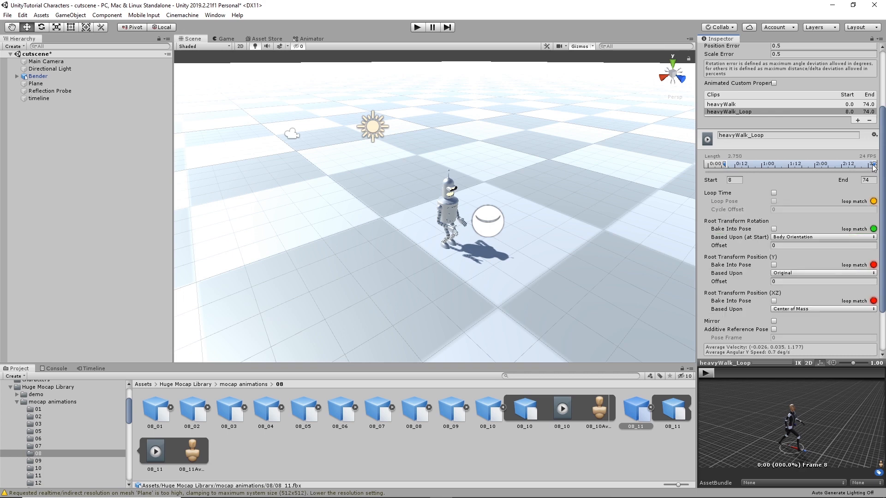
drag(874, 165, 807, 172)
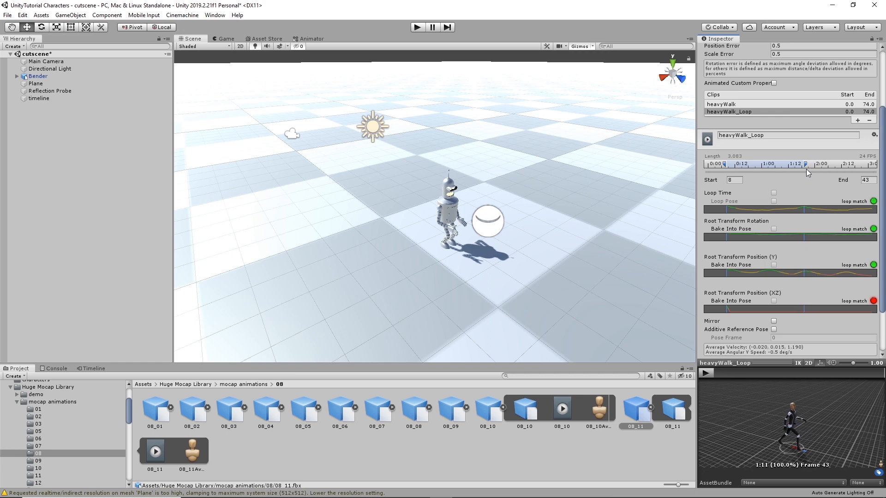
drag(808, 169, 810, 169)
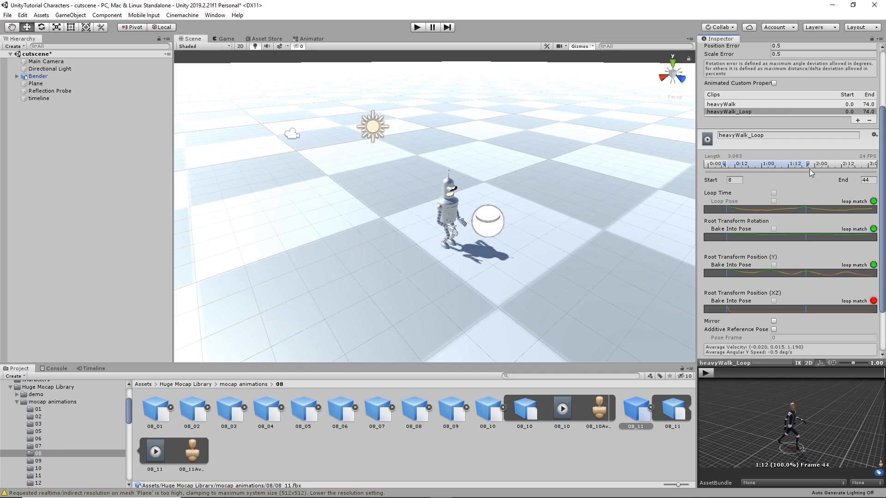
drag(810, 169, 809, 169)
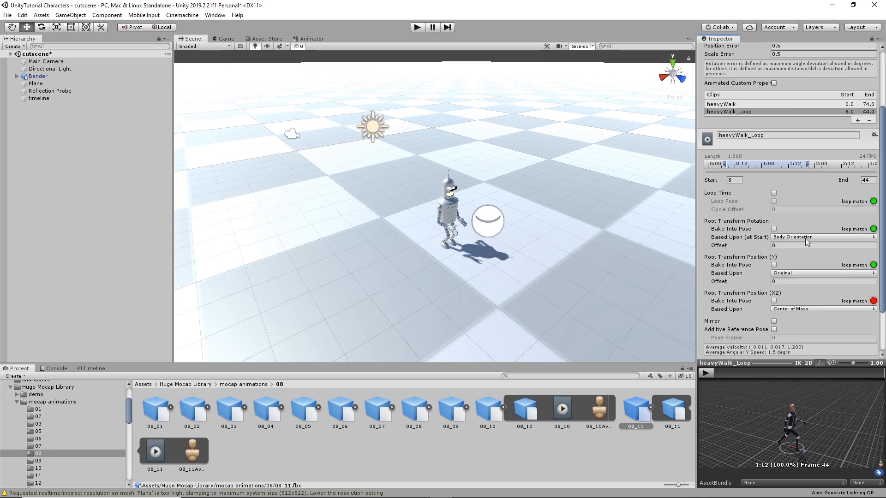
Step: Play the trimmed heavyWalk_Loop clip in an enlarged preview, return it to frame 8, and apply the import settings
click(706, 374)
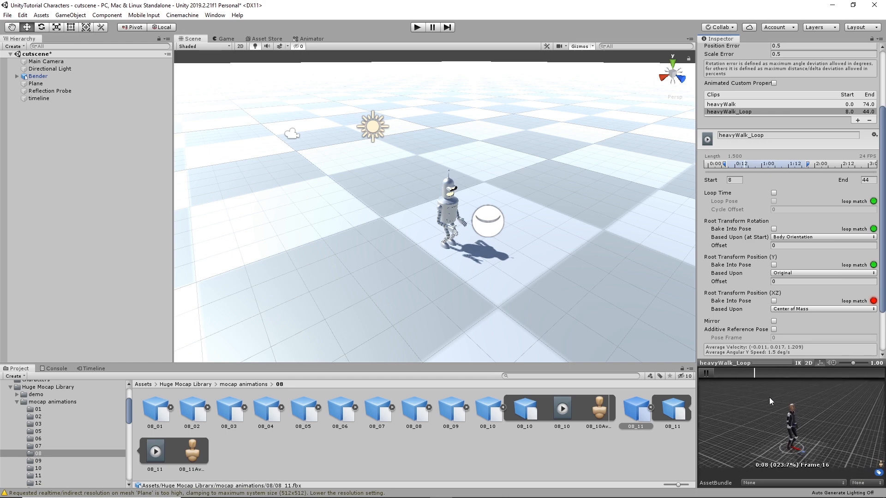
drag(773, 363, 773, 308)
scroll(798, 228, down, 3)
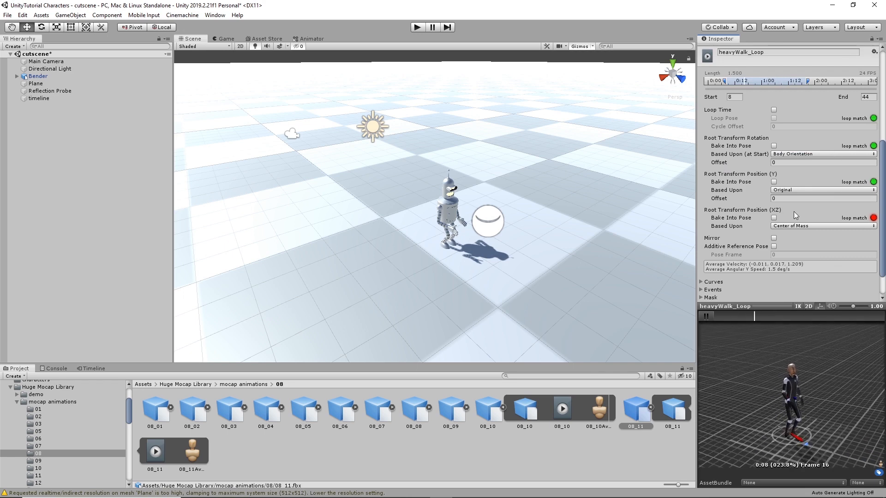
click(706, 316)
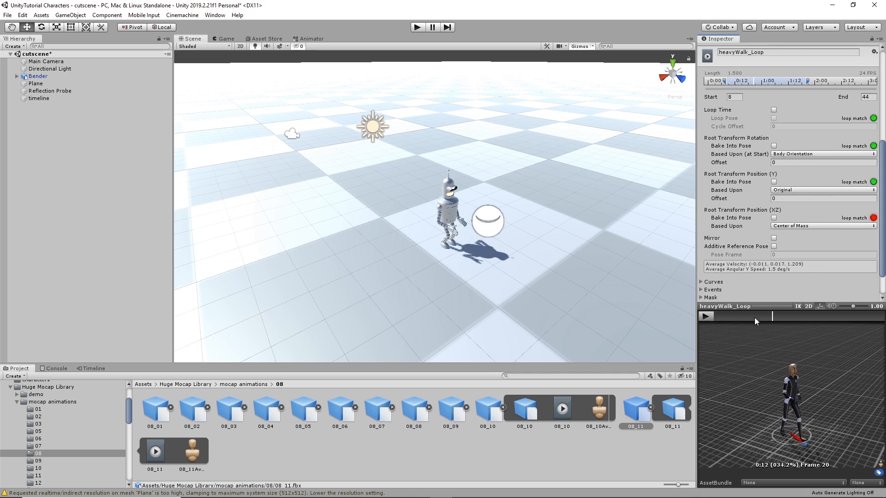
drag(761, 318, 672, 319)
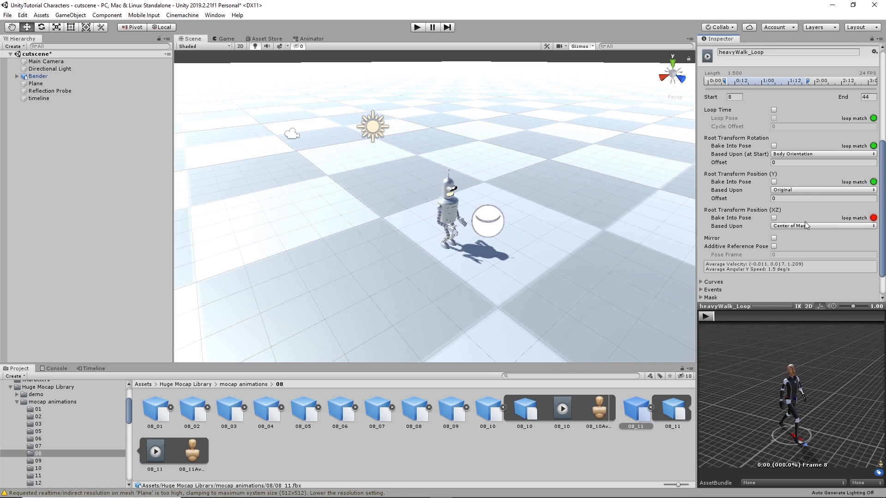
scroll(854, 195, down, 2)
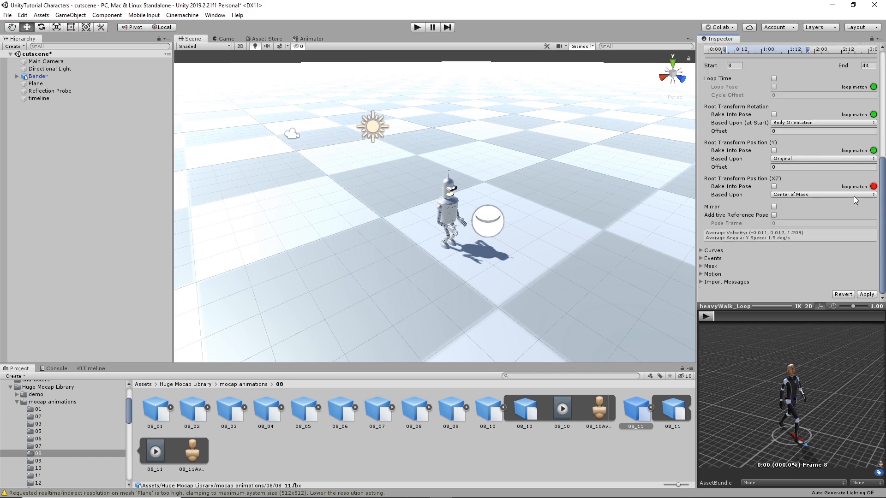
click(866, 295)
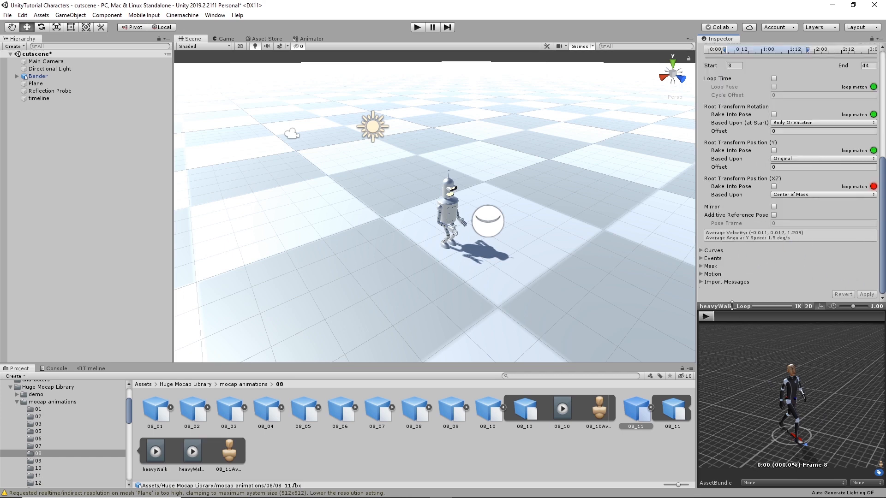
Step: Reopen the heavyWalk_Loop clip for editing, enable Loop Time and Loop Pose, and preview the looping walk
click(195, 456)
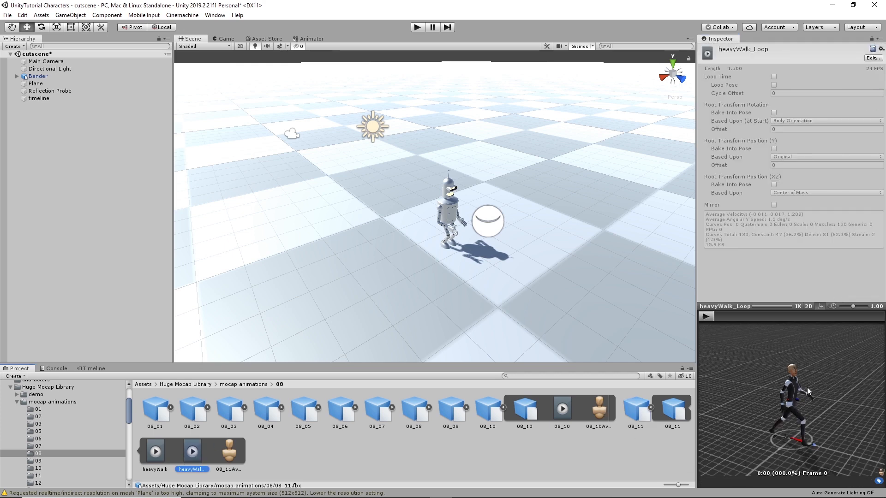
click(872, 58)
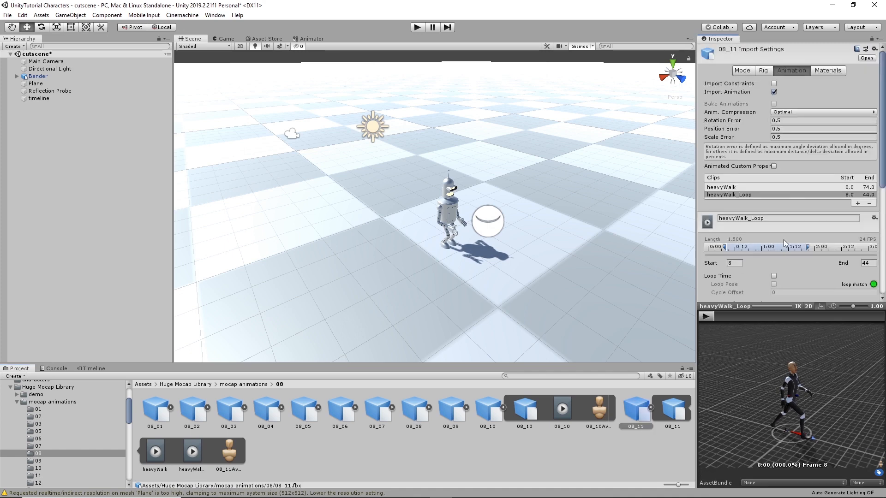
scroll(838, 228, down, 5)
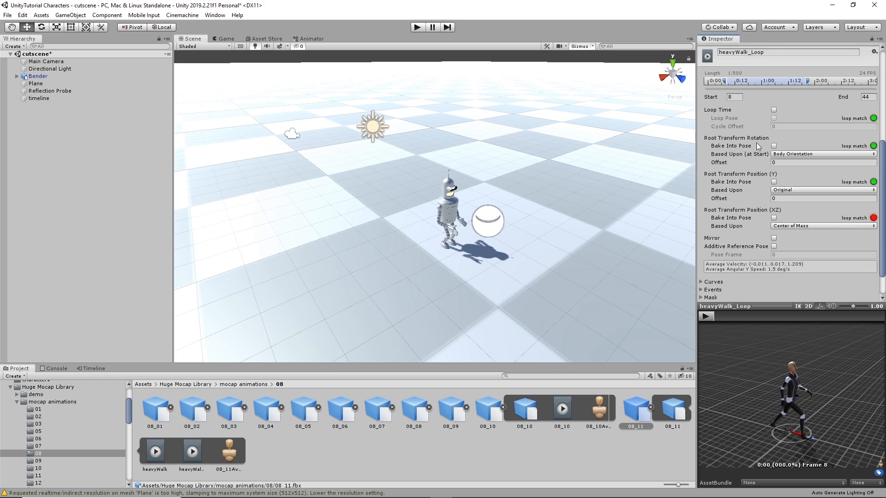
click(774, 108)
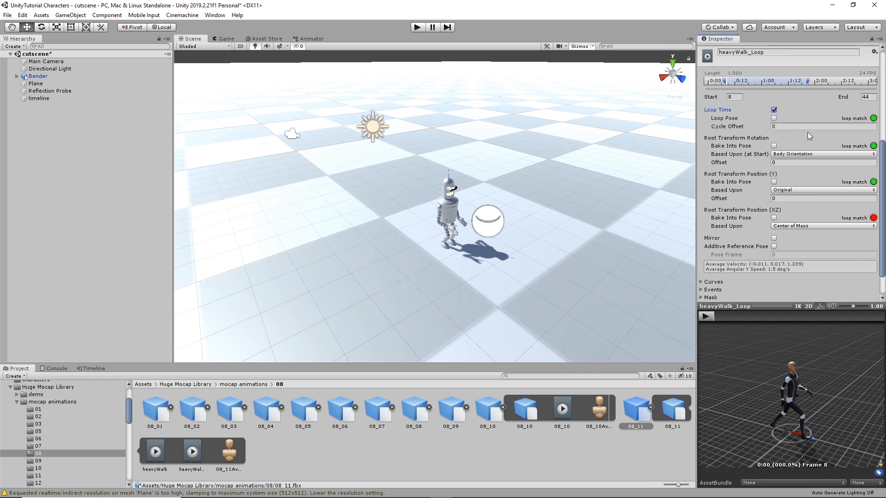
click(774, 119)
click(708, 316)
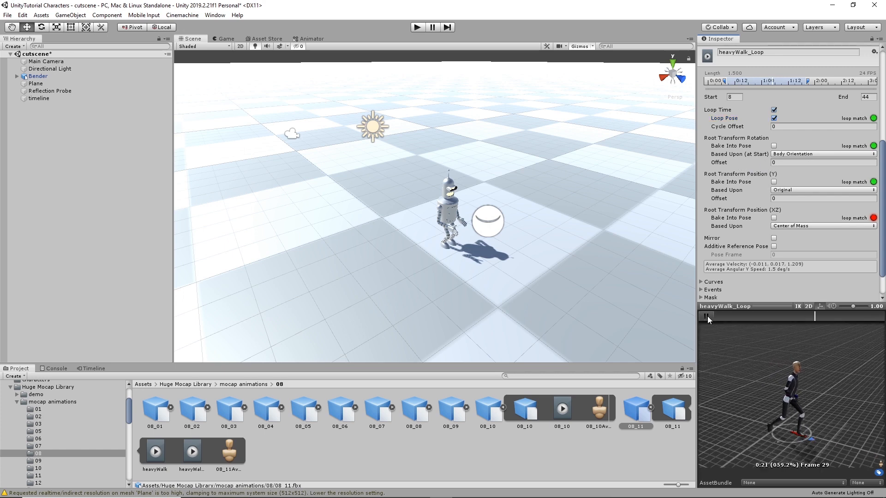
click(707, 317)
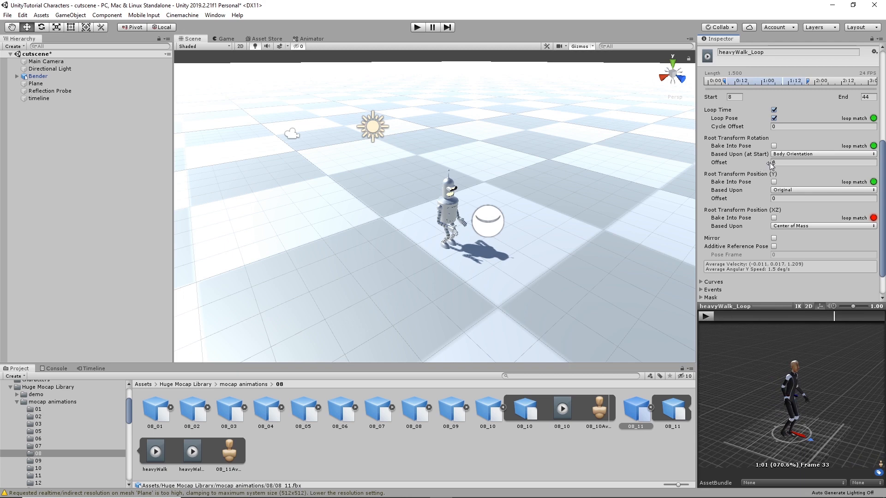
Step: Try a Root Transform Rotation offset of -0.42 on heavyWalk_Loop and play the preview
drag(772, 164, 762, 165)
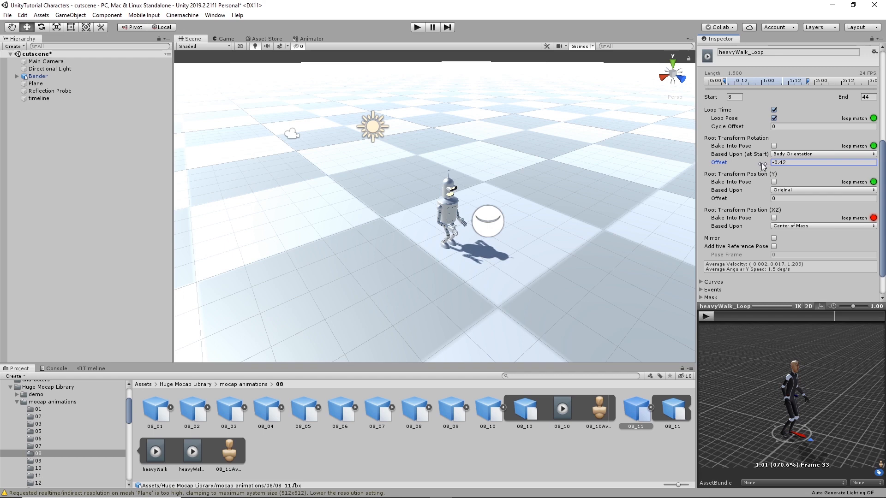
click(704, 317)
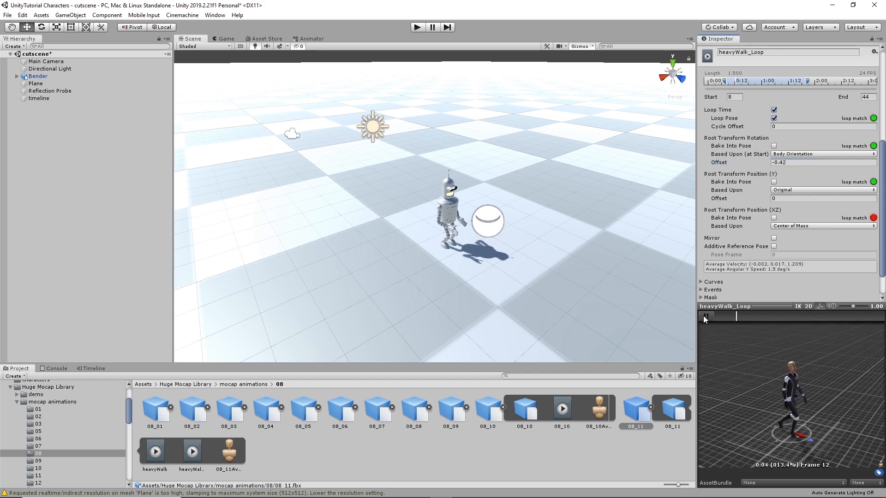
click(704, 317)
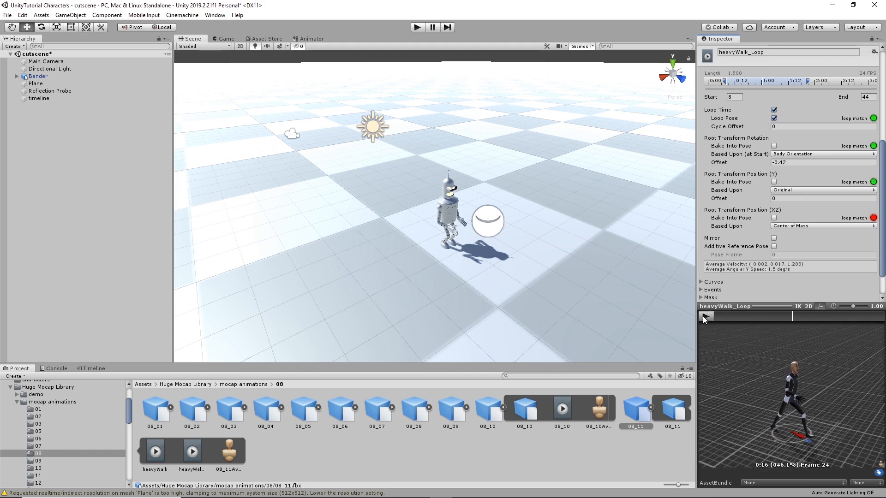
Step: Bake the root transform rotation into the pose with an offset of 0.81, preview the walk, and apply the settings
click(774, 146)
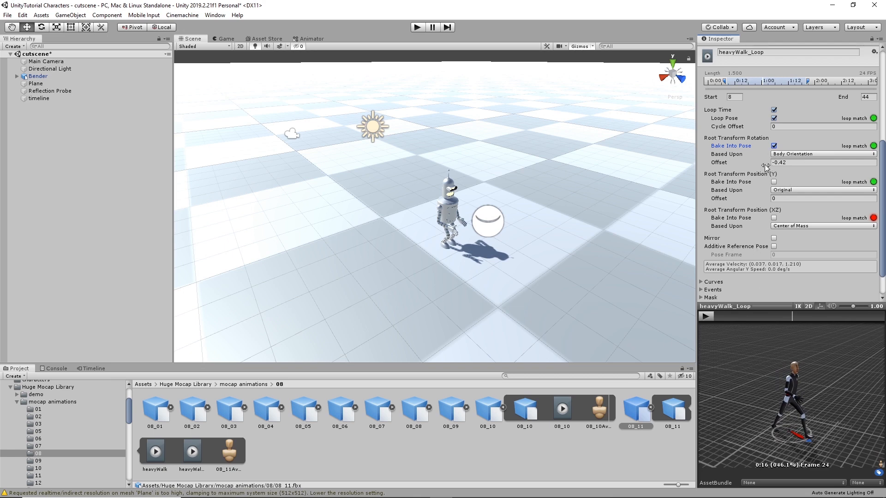
drag(765, 165, 777, 162)
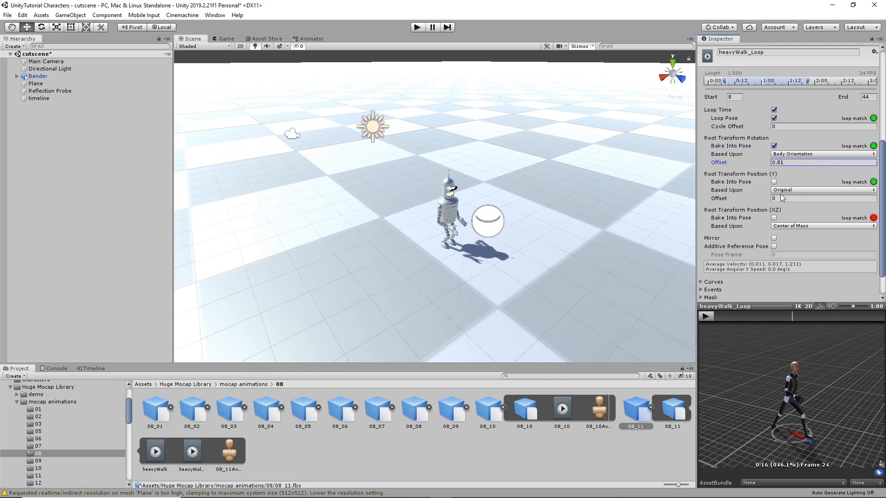
click(710, 317)
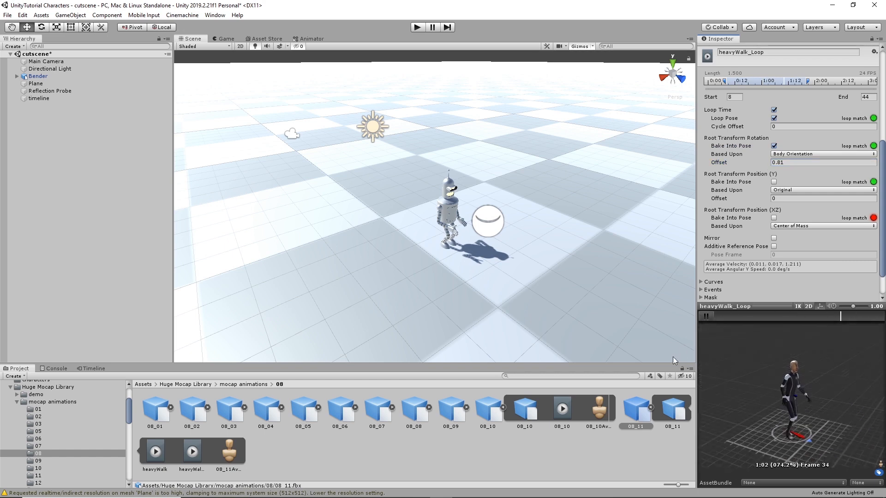
click(707, 317)
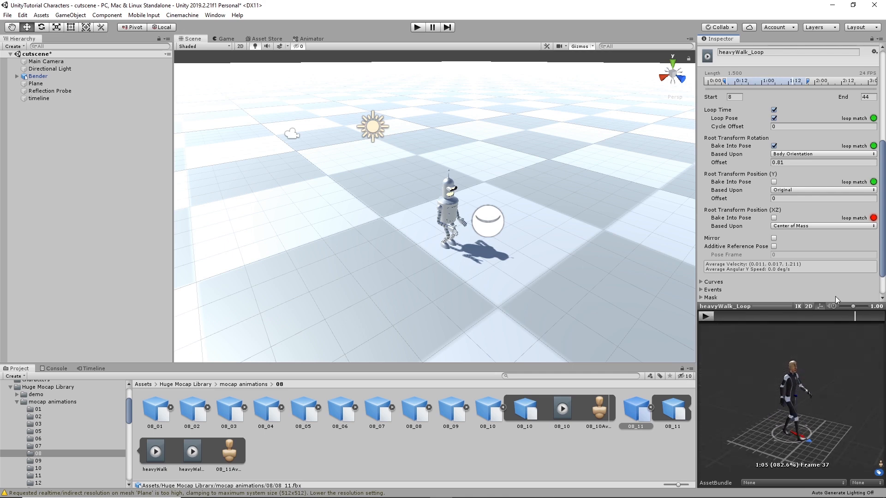
scroll(854, 272, down, 2)
click(868, 295)
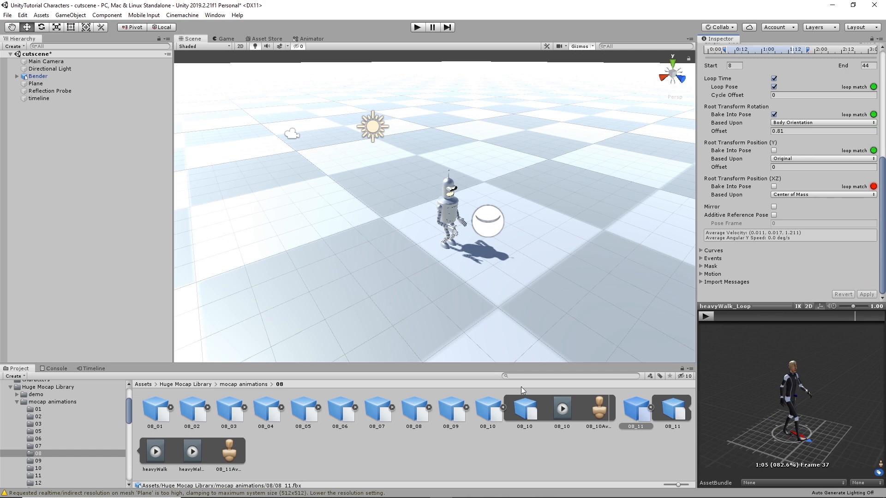
Step: Reopen the import settings of the heavyWalk_Loop clip and play its preview to check the walking direction
click(183, 454)
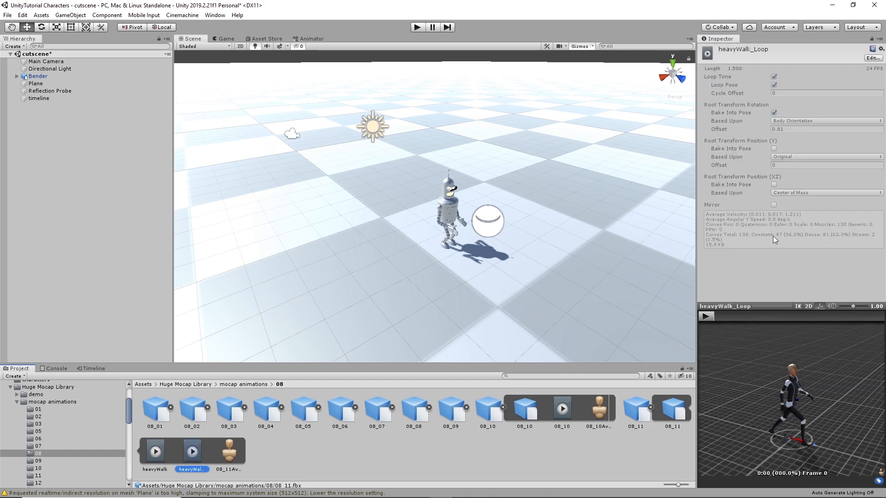
click(875, 58)
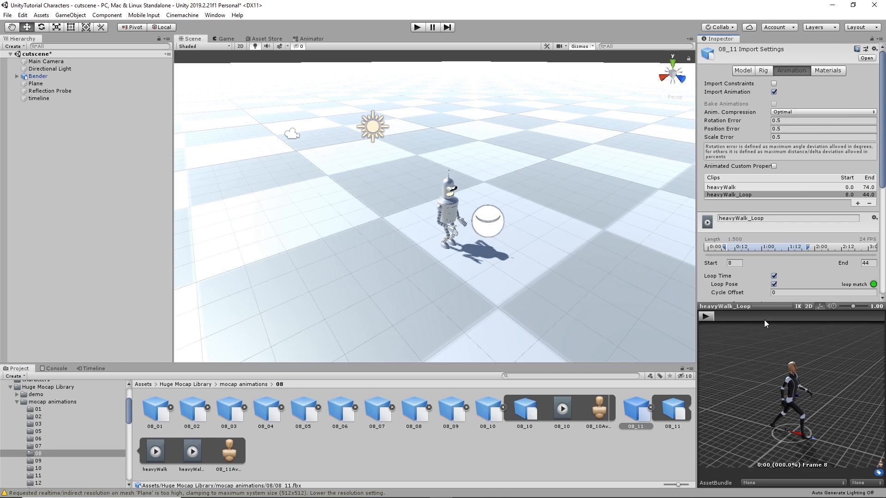
scroll(793, 231, down, 6)
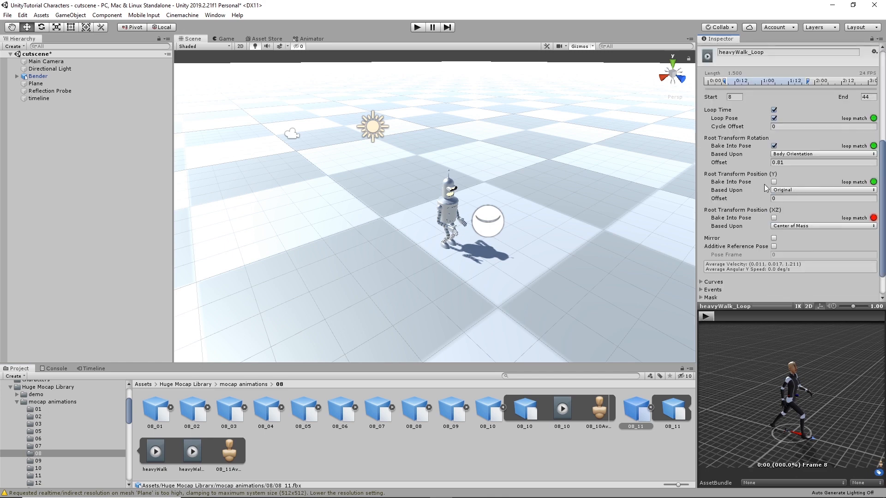
click(708, 316)
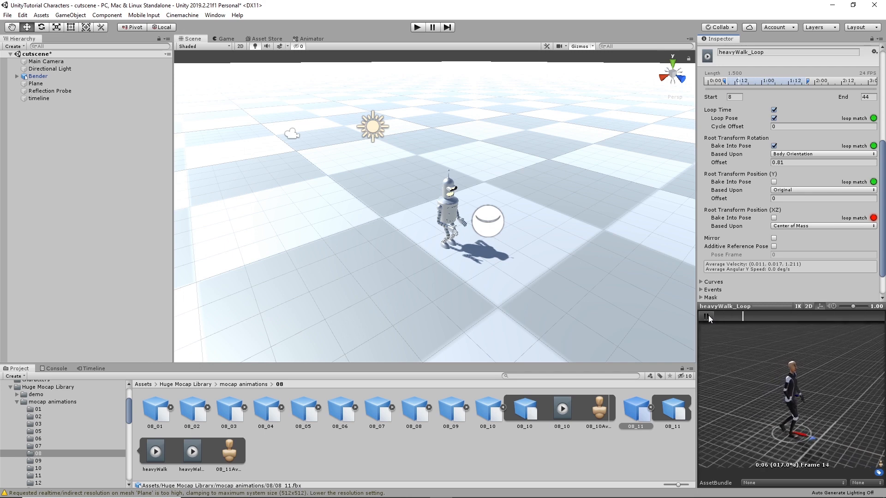
click(705, 316)
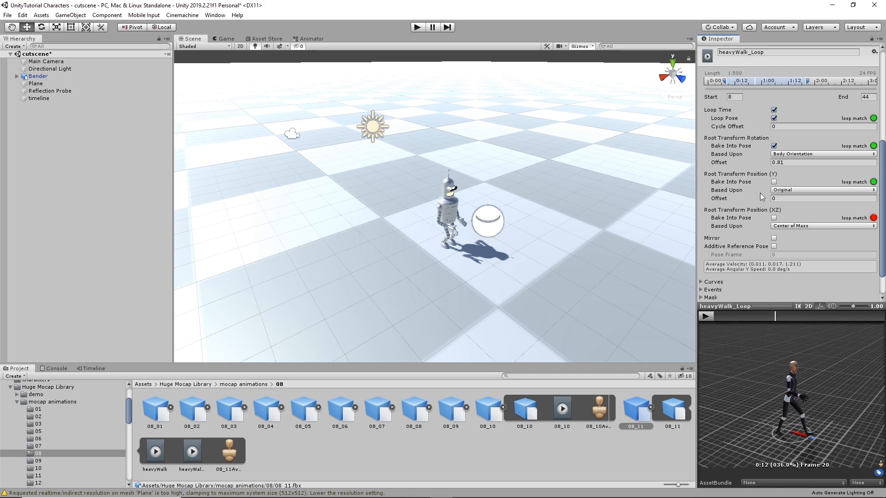
Step: Try a Root Transform Rotation offset of 0.93 and play the heavyWalk_Loop preview
click(768, 164)
drag(769, 163, 771, 163)
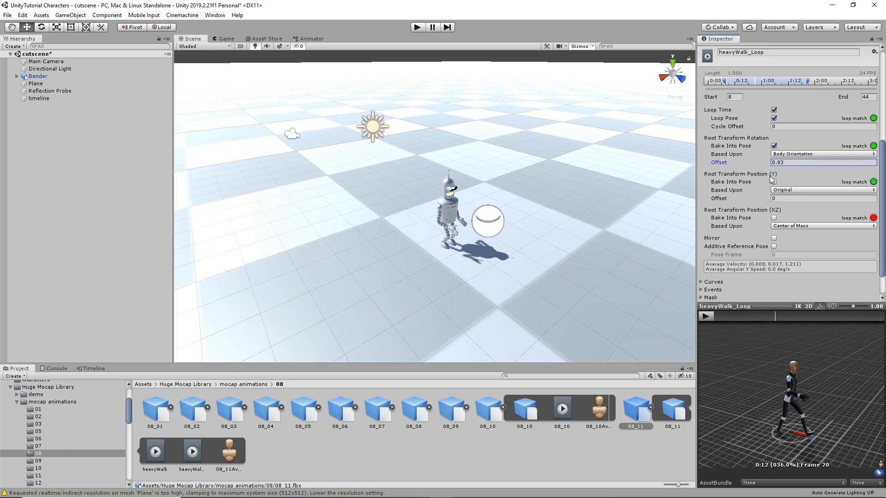
click(707, 319)
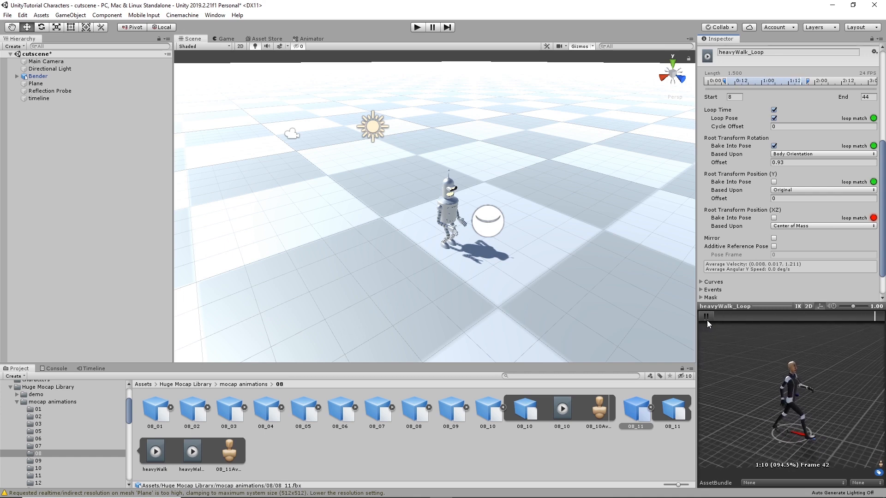
click(706, 319)
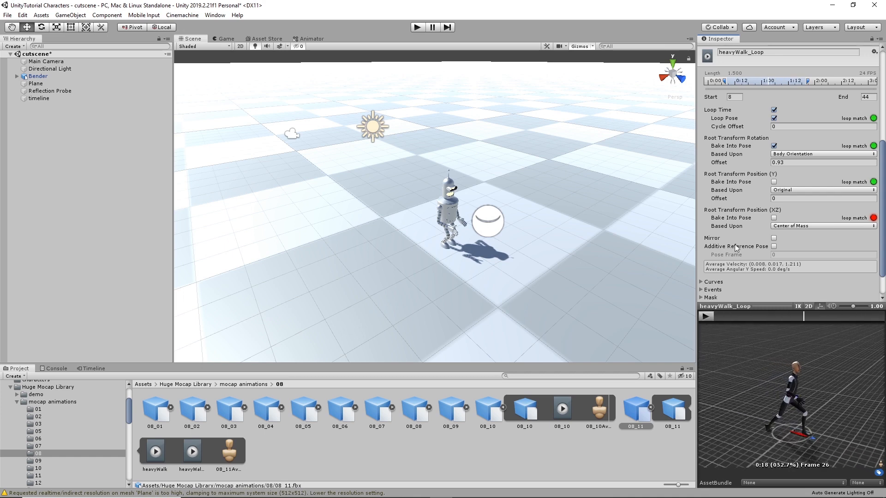
Step: Set the Root Transform Rotation offset of heavyWalk_Loop to 1 and apply the import settings
click(762, 164)
text(1)
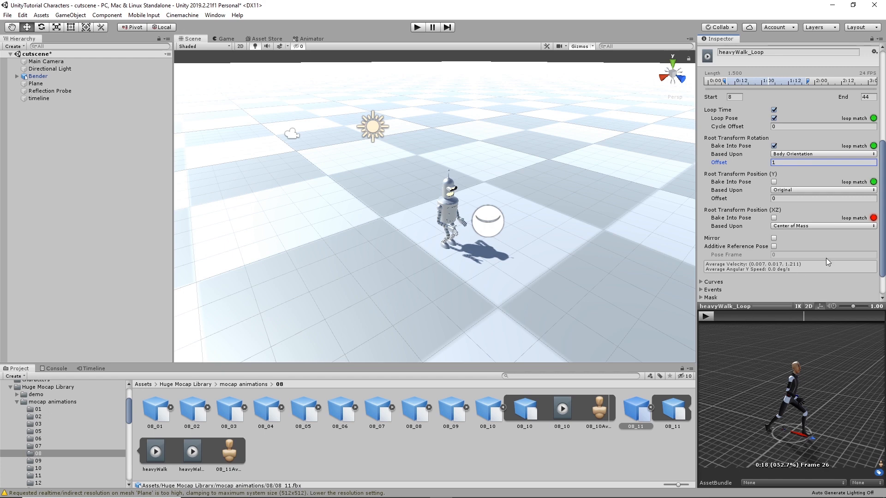
scroll(826, 258, down, 3)
click(866, 293)
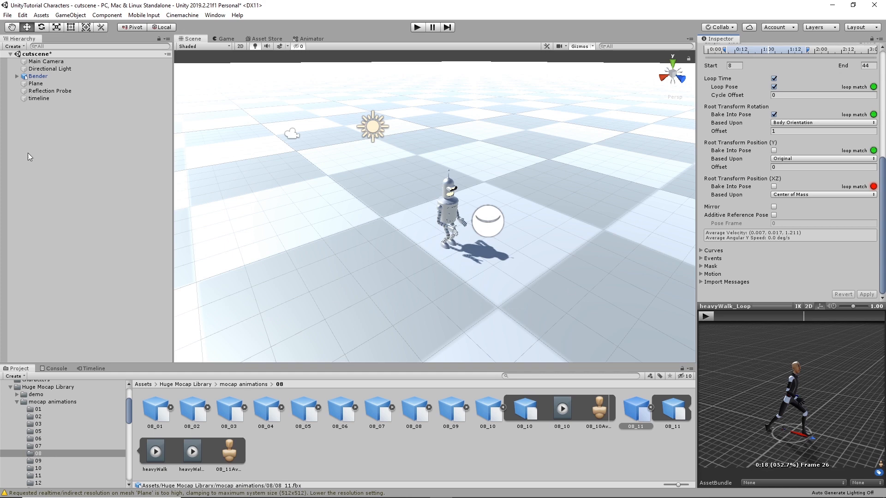
Step: Add the heavyWalk_Loop clip to Bender's animation track at the start of the timeline and extend it to 6.9 seconds
click(39, 99)
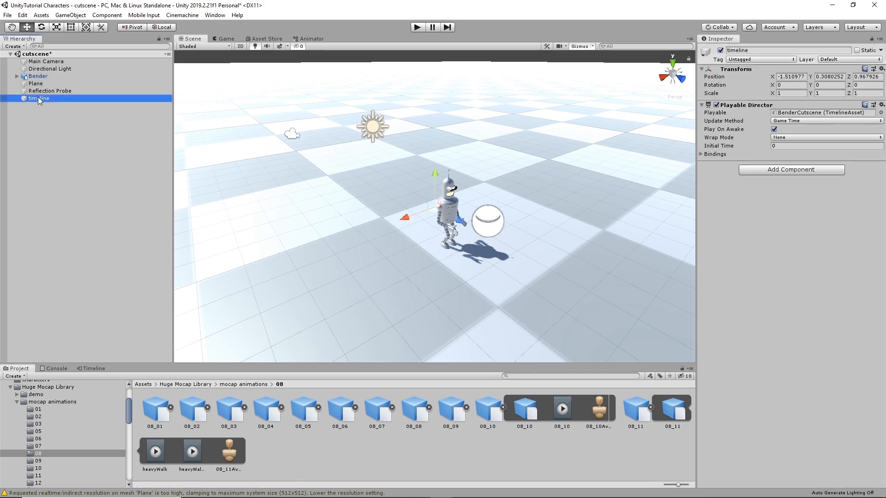
click(92, 369)
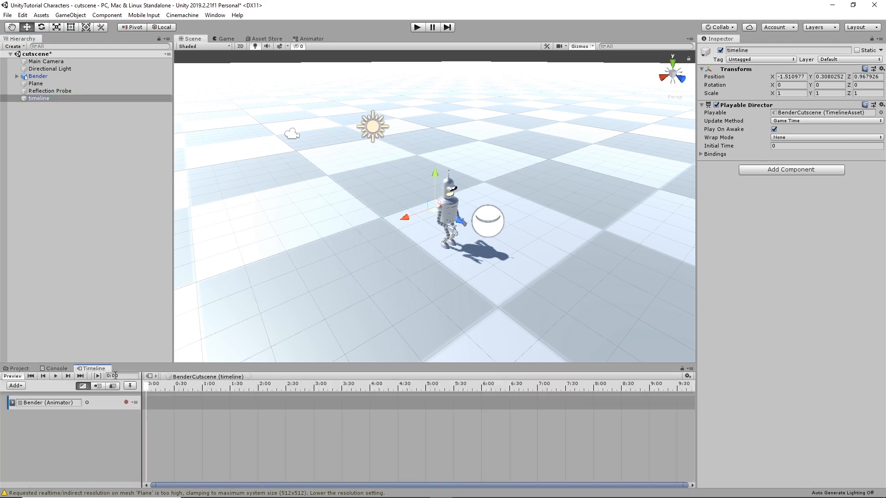
right_click(170, 404)
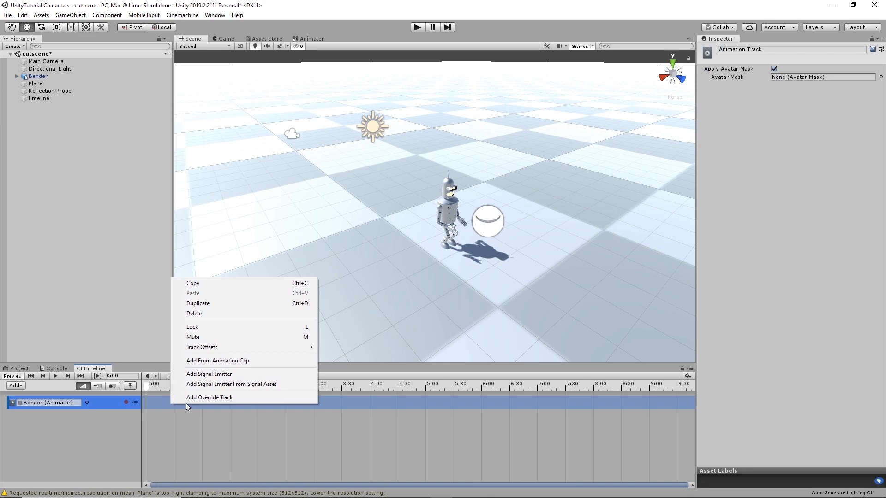
click(223, 362)
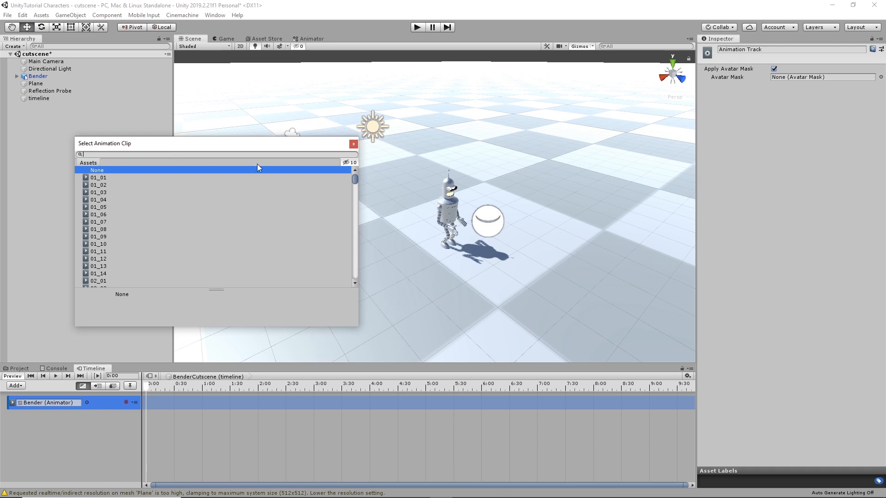
text(hea)
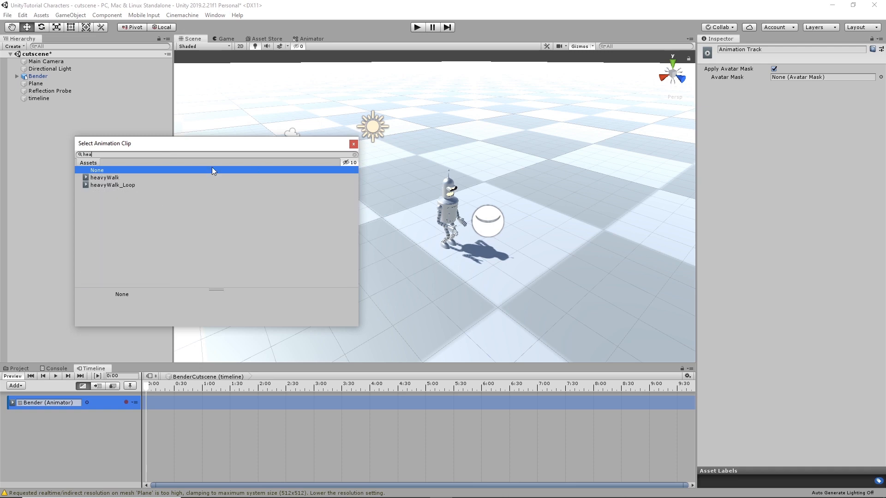
click(126, 182)
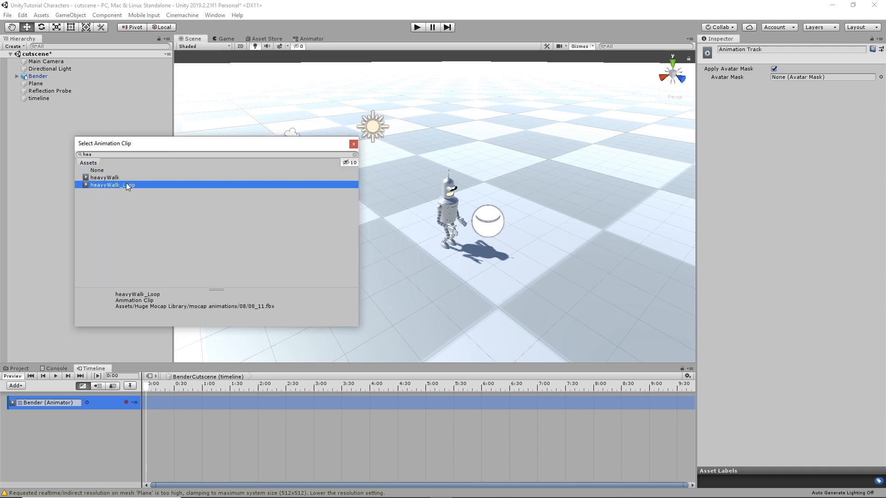
double_click(126, 182)
drag(212, 403, 147, 382)
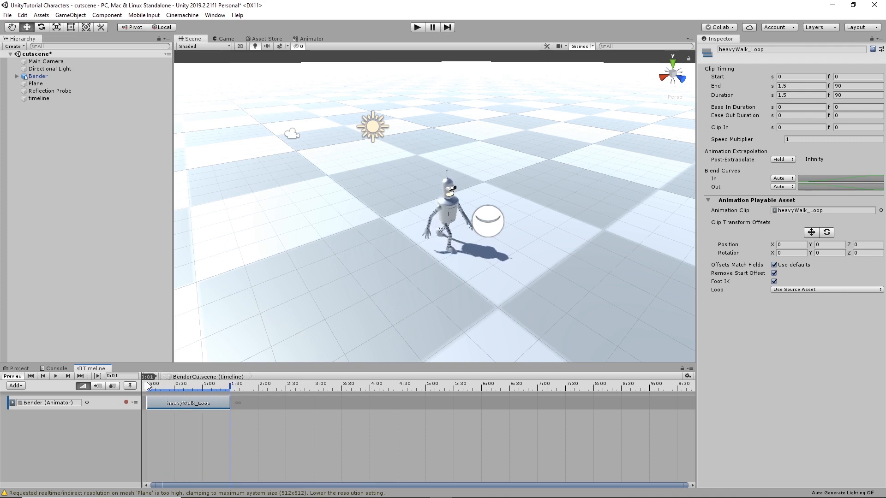
drag(229, 402, 531, 392)
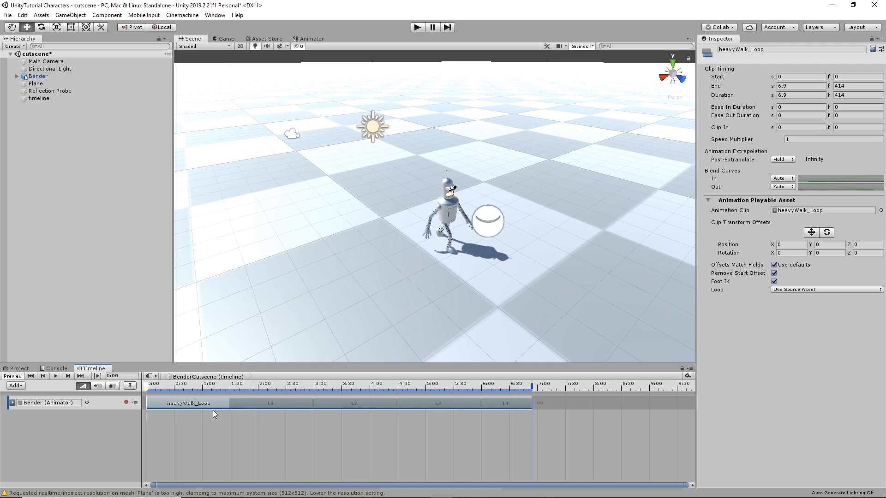
Step: Review the heavyWalk_Loop import settings, play the clip preview, and scrub the start of the BenderCutscene timeline
click(803, 211)
click(19, 369)
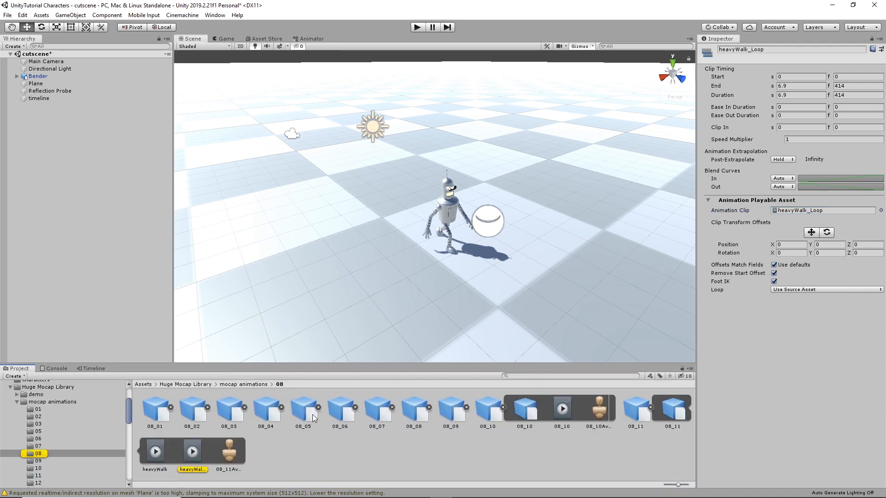
click(195, 452)
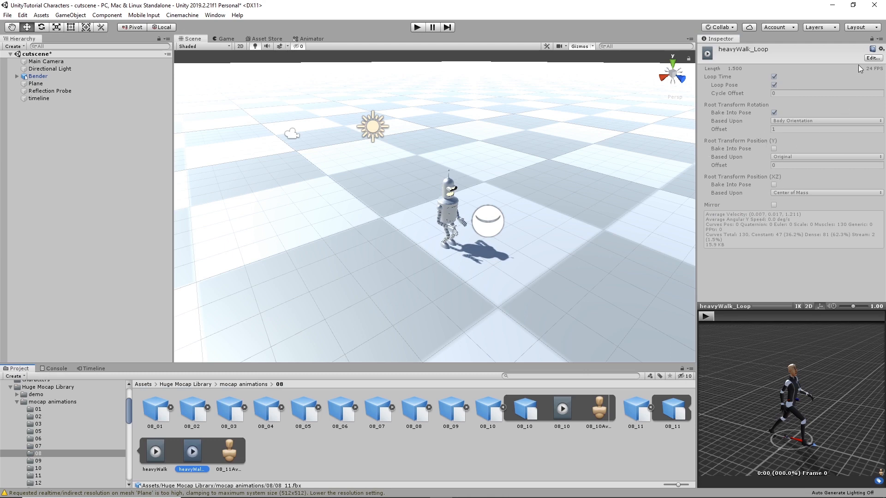
click(871, 57)
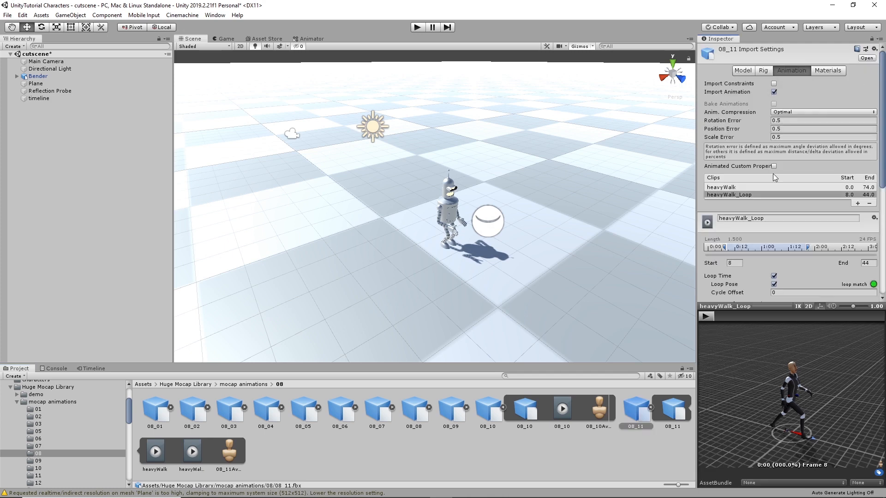
scroll(799, 226, down, 5)
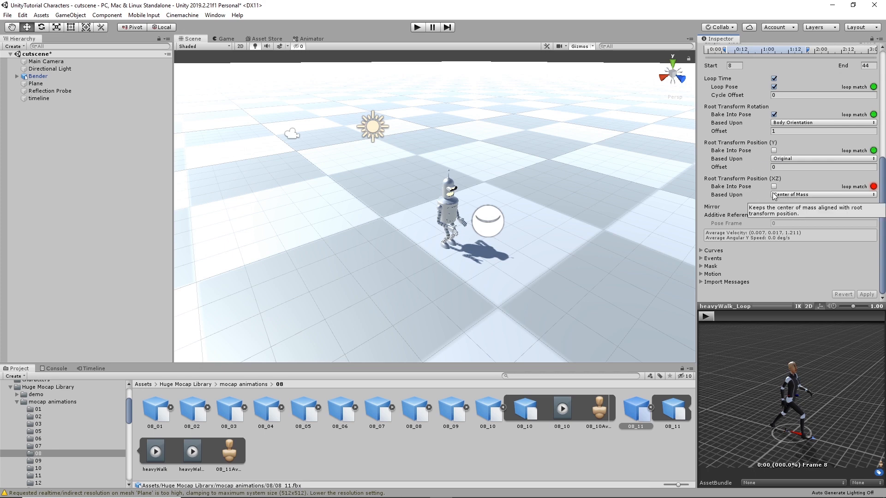
click(705, 316)
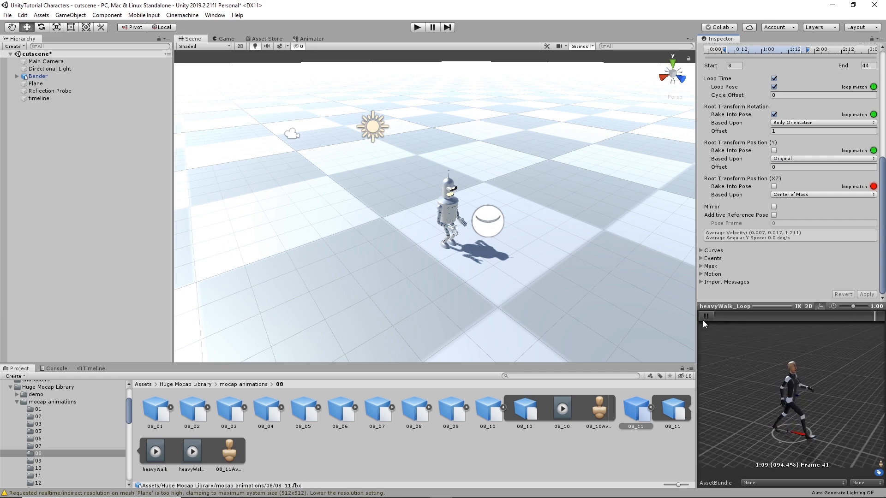
click(702, 320)
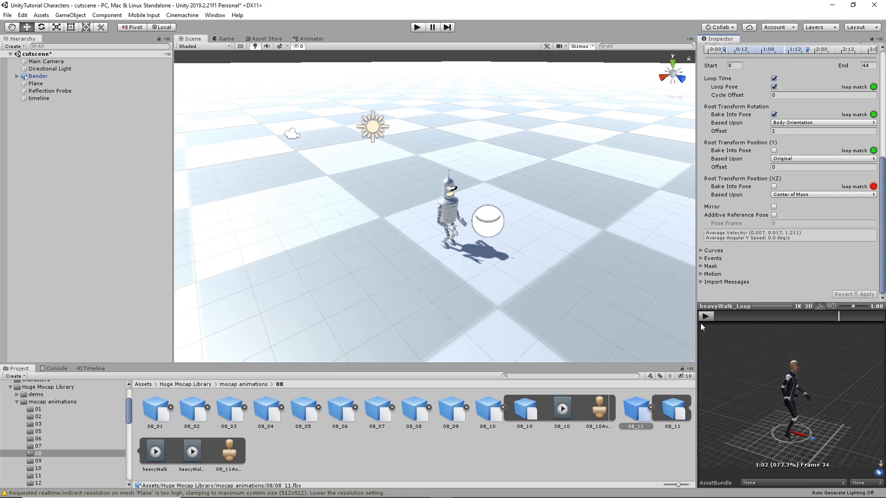
click(93, 368)
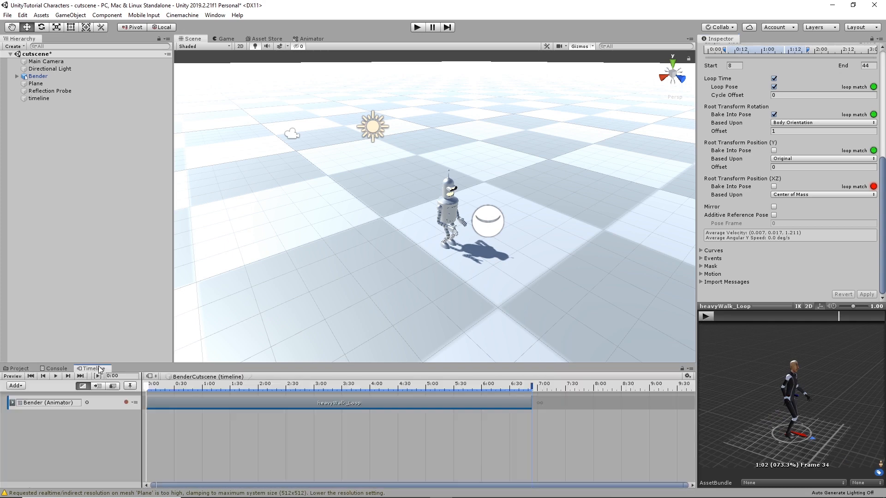
mouse_move(152, 383)
mouse_down()
mouse_move(272, 391)
mouse_move(139, 389)
mouse_up()
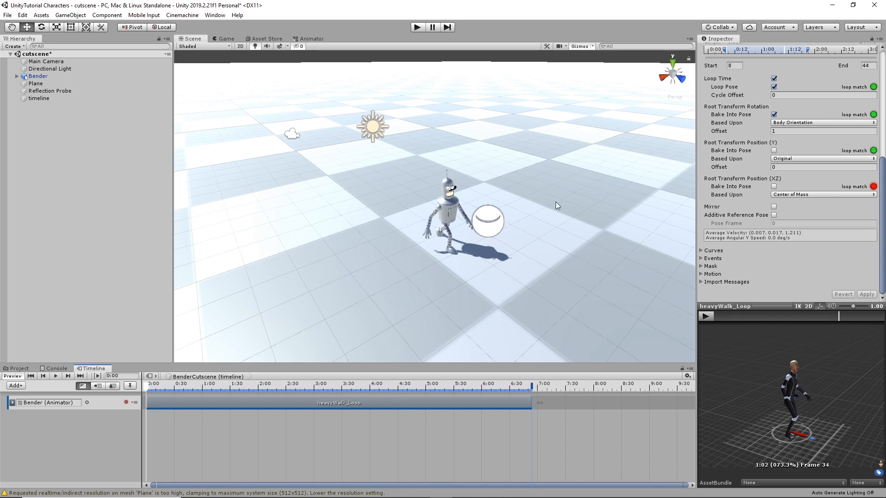
Step: Locate the timeline clip's source heavyWalk_Loop, disable Loop Pose in its import settings, and apply the change
click(190, 405)
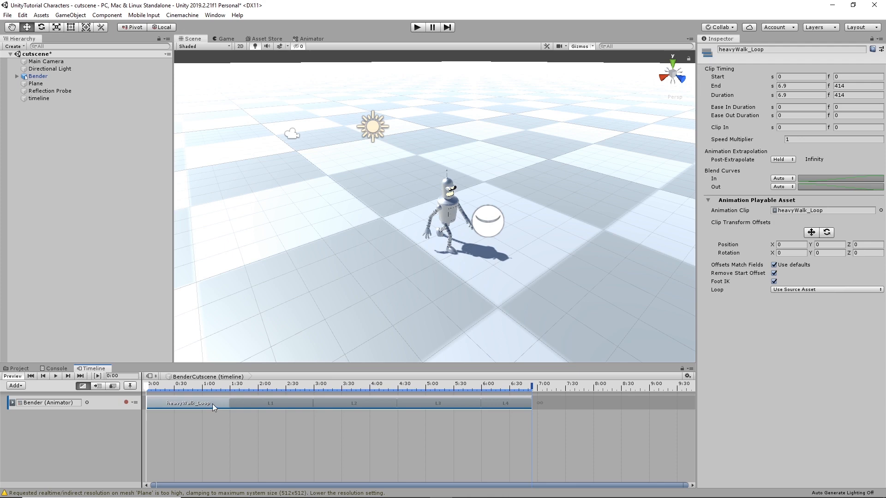
click(832, 212)
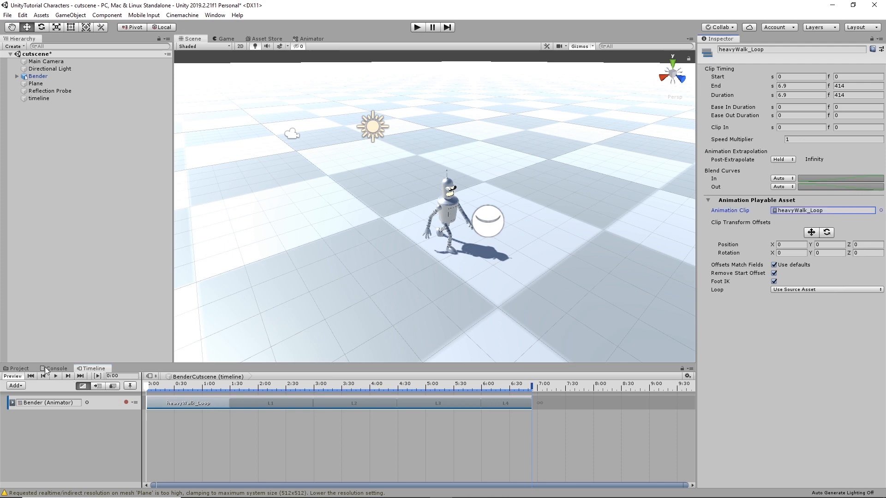
click(22, 369)
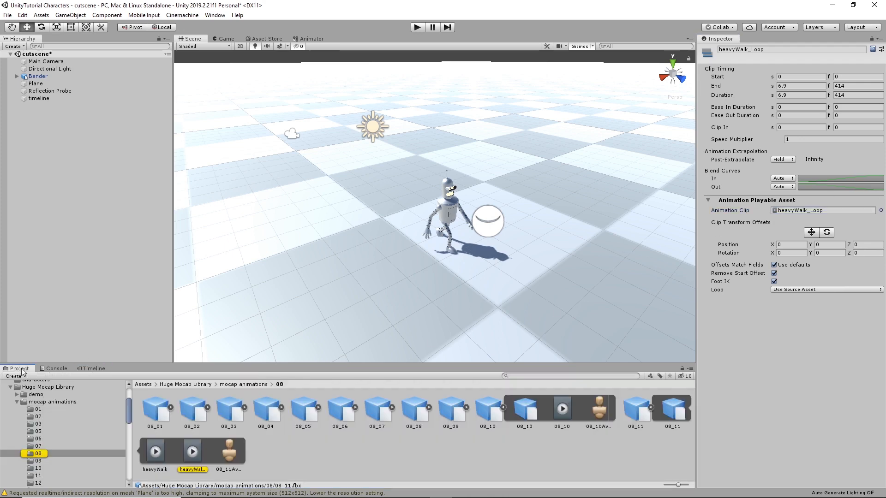
click(180, 455)
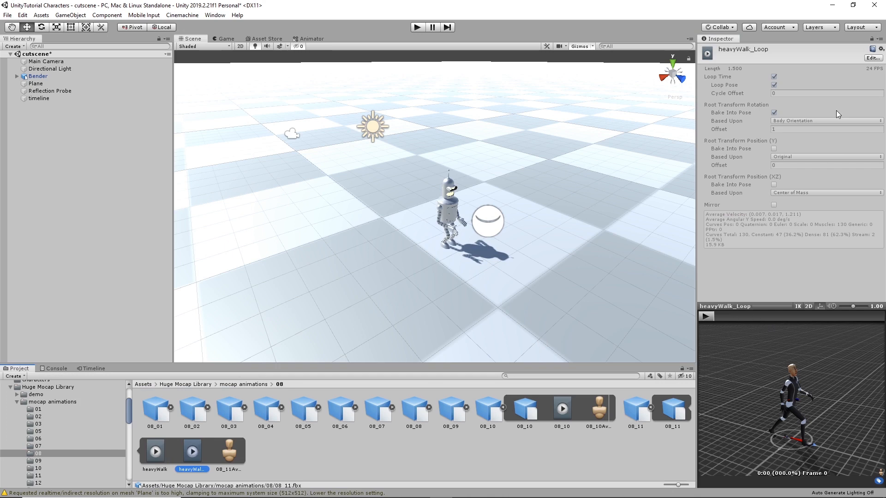
click(872, 58)
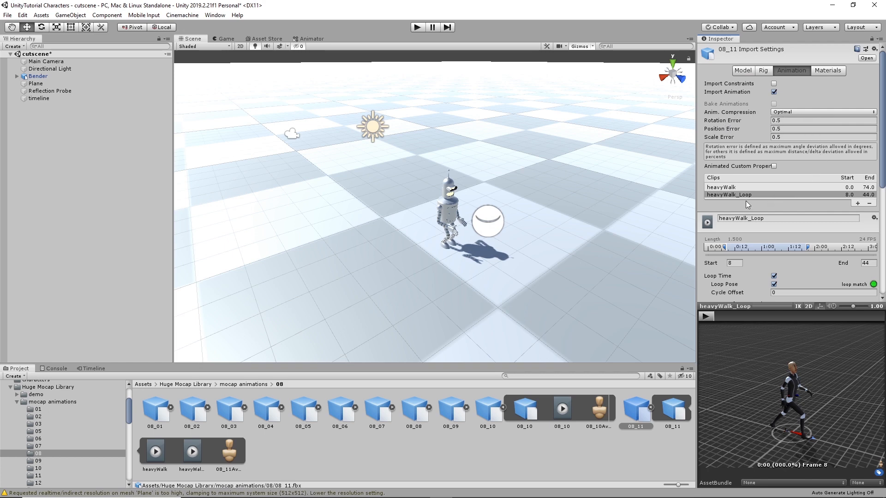
click(734, 195)
scroll(815, 208, down, 3)
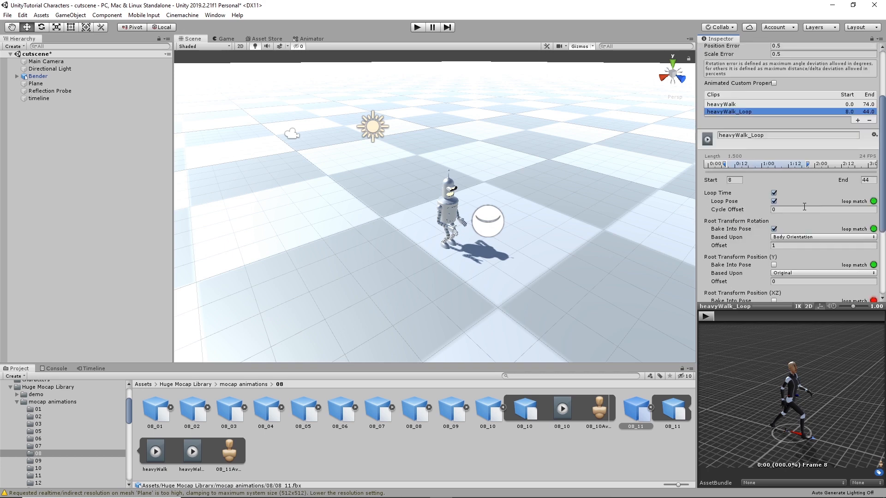
click(774, 202)
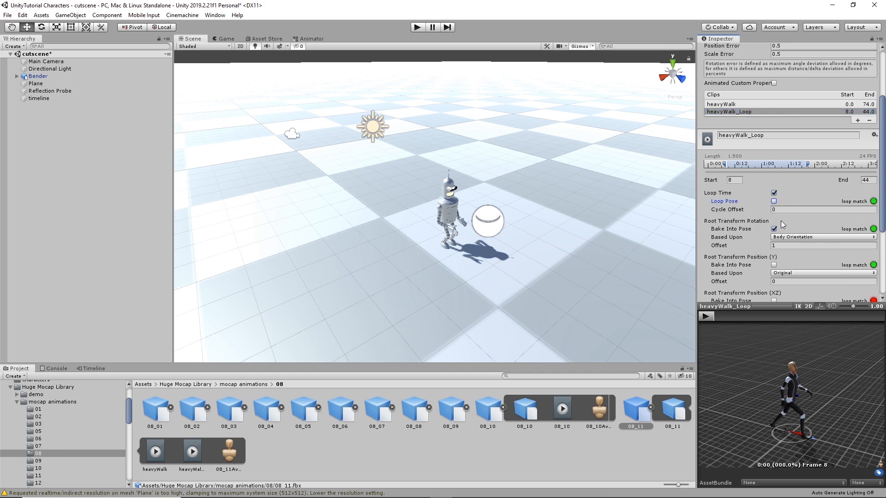
scroll(803, 226, down, 5)
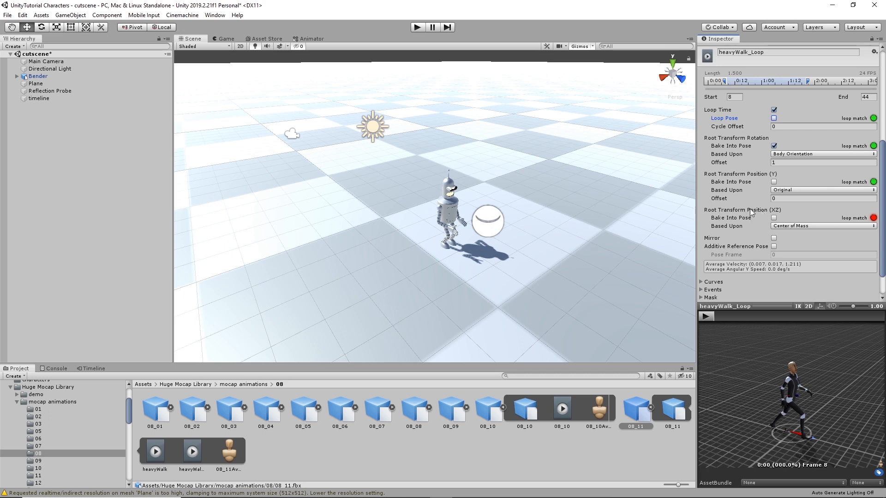
scroll(789, 266, down, 2)
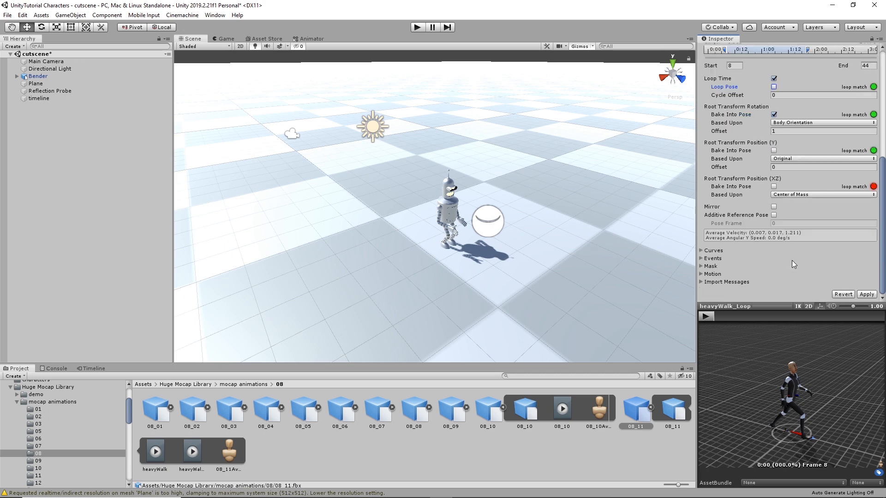
click(868, 295)
Step: Scrub the BenderCutscene timeline from the start and run the scene in play mode to check the looping walk
click(94, 368)
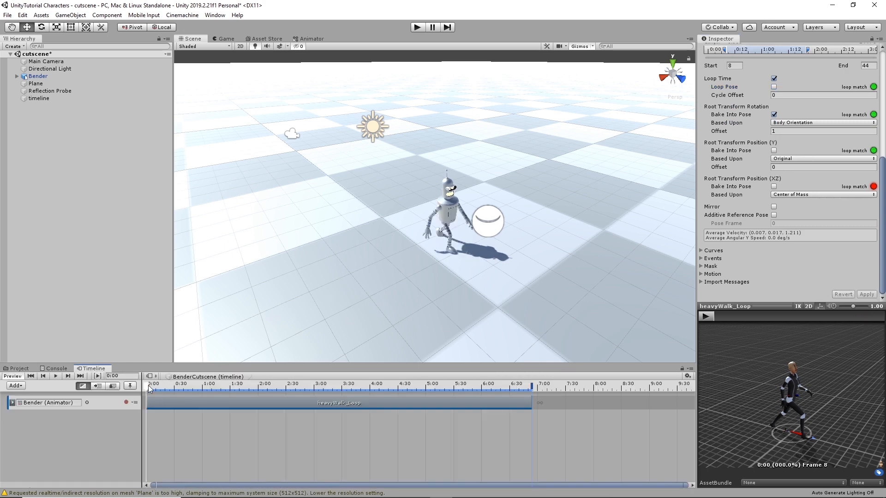
drag(148, 386, 116, 391)
drag(149, 390, 129, 393)
click(417, 27)
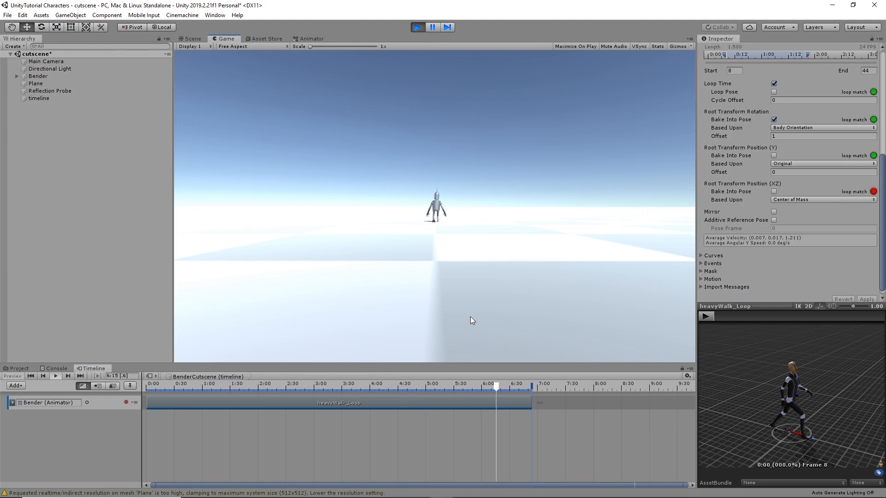
click(417, 27)
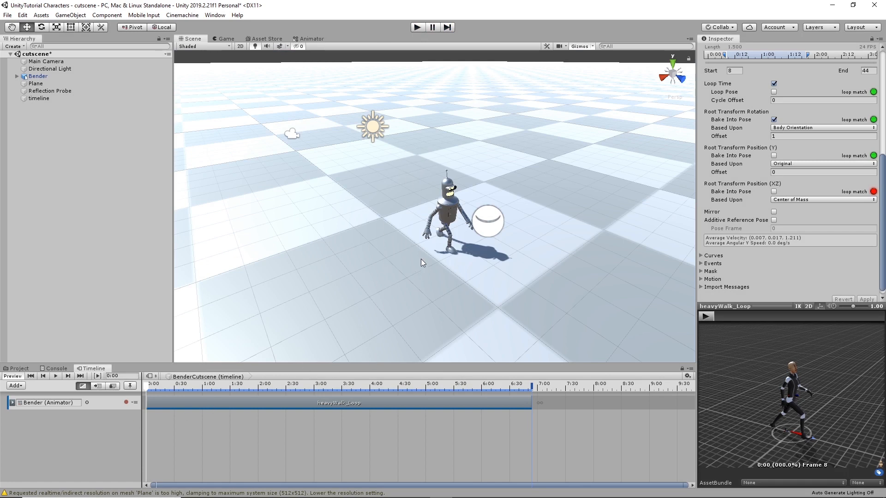
Step: Create a Cinemachine virtual camera from a Scene view that looks at Bender and the floor ahead of him
right_drag(420, 263, 402, 261)
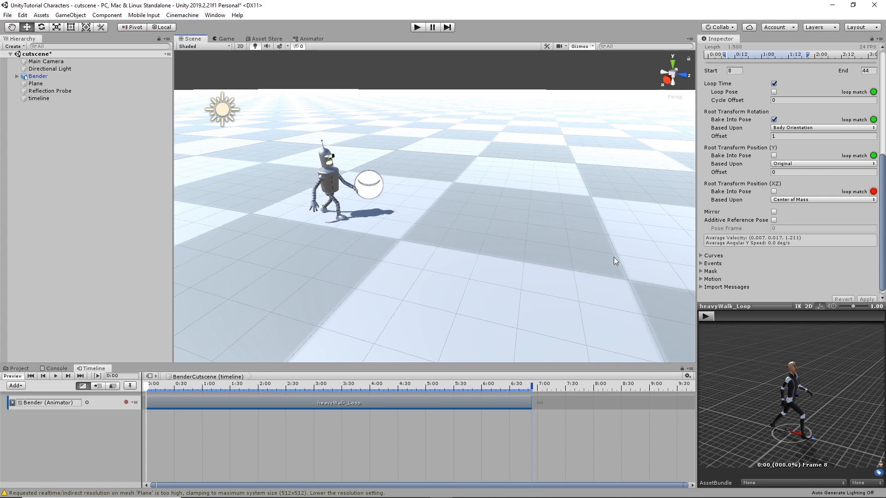
scroll(400, 220, down, 3)
alt+drag(494, 251, 468, 254)
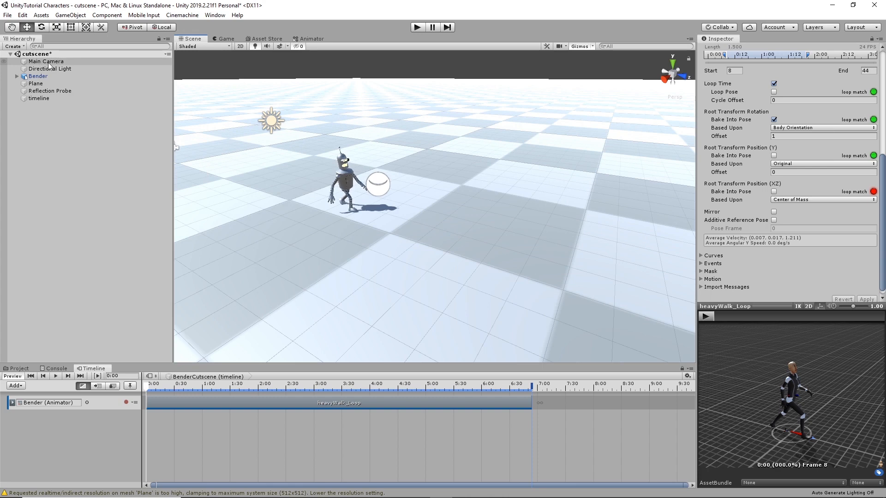
click(183, 16)
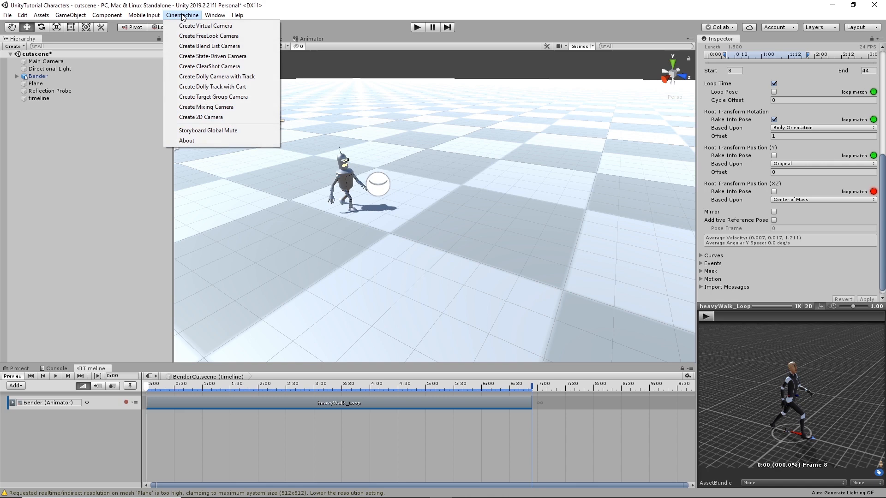
click(218, 26)
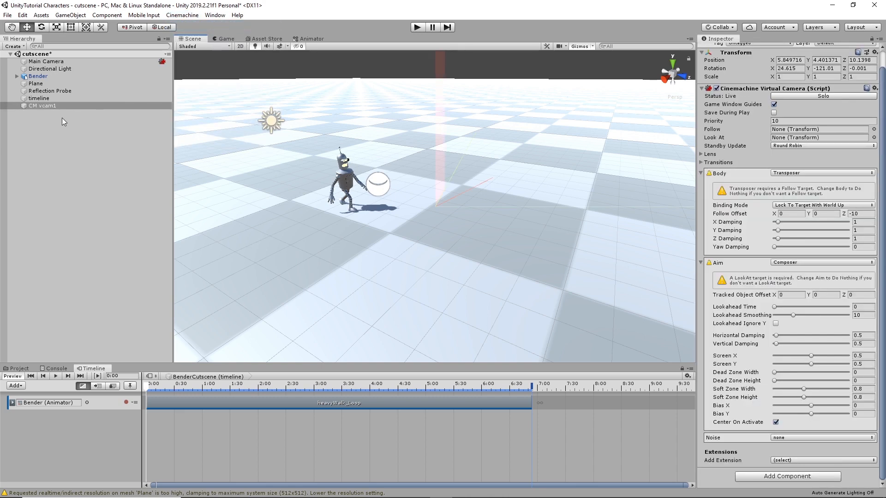
Step: Frame the new virtual camera in the scene and rename it CM Sidecam 1
double_click(42, 107)
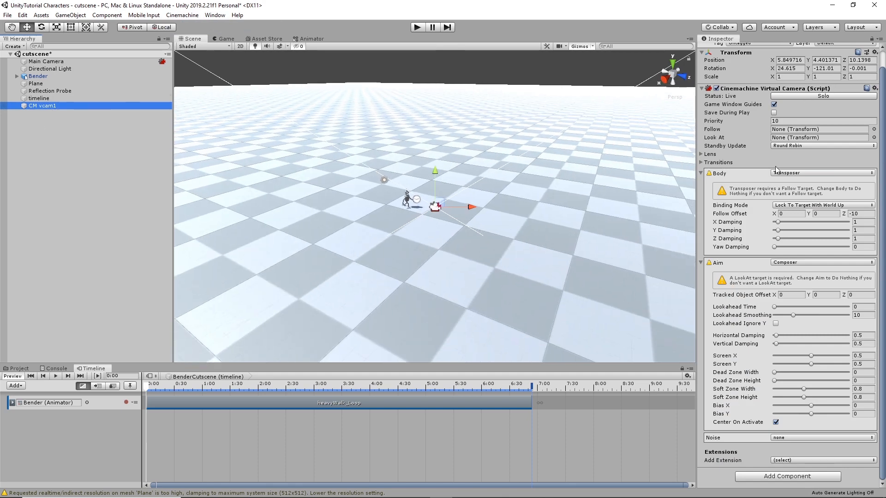
scroll(776, 170, up, 2)
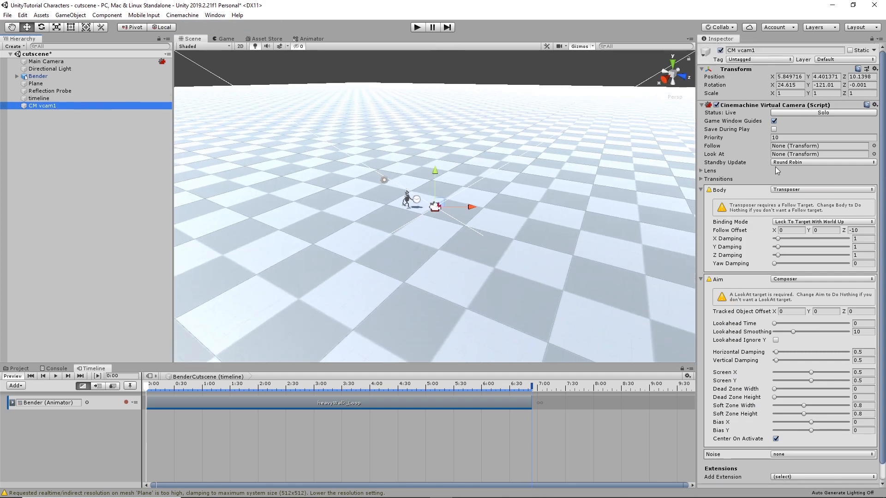
click(773, 50)
text(C)
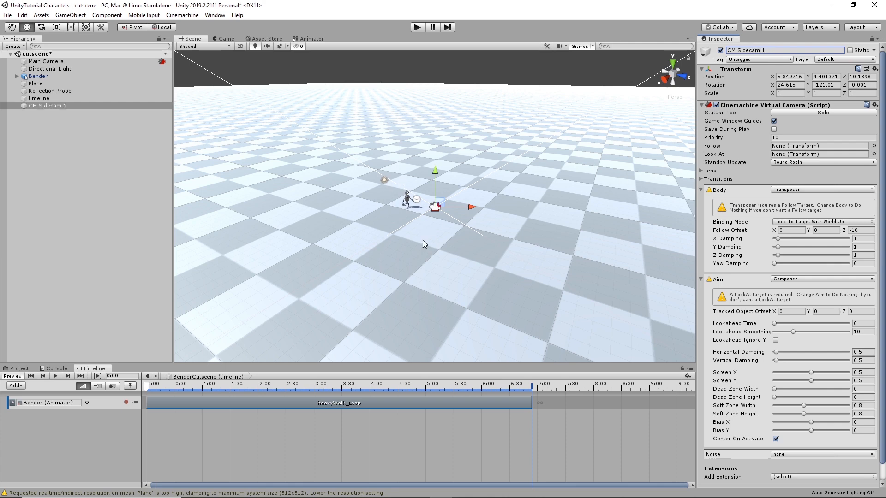
Step: Set the Follow target of CM Sidecam 1 to the second Bender transform in the scene's object list
alt+drag(421, 243, 352, 240)
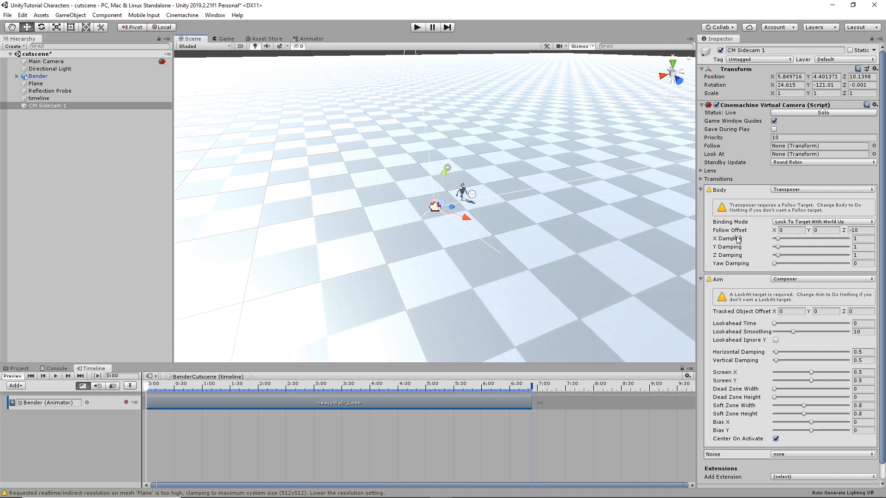
mouse_move(738, 239)
click(874, 145)
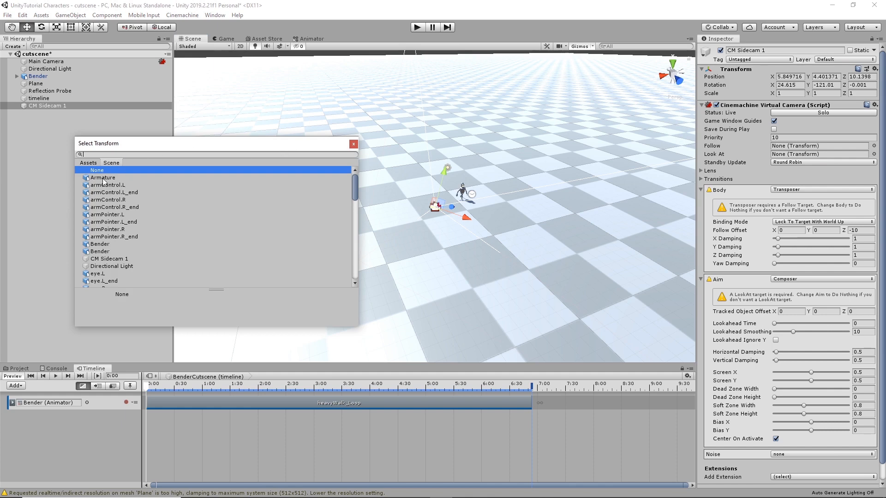
click(100, 245)
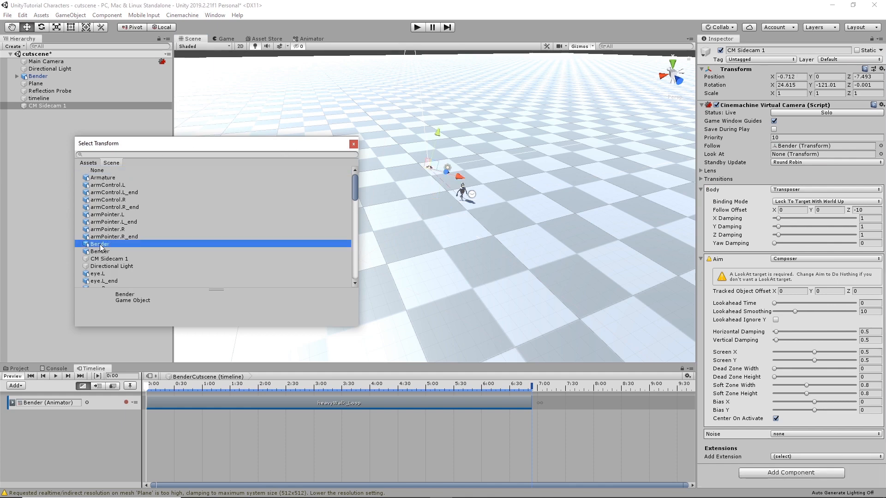
click(102, 252)
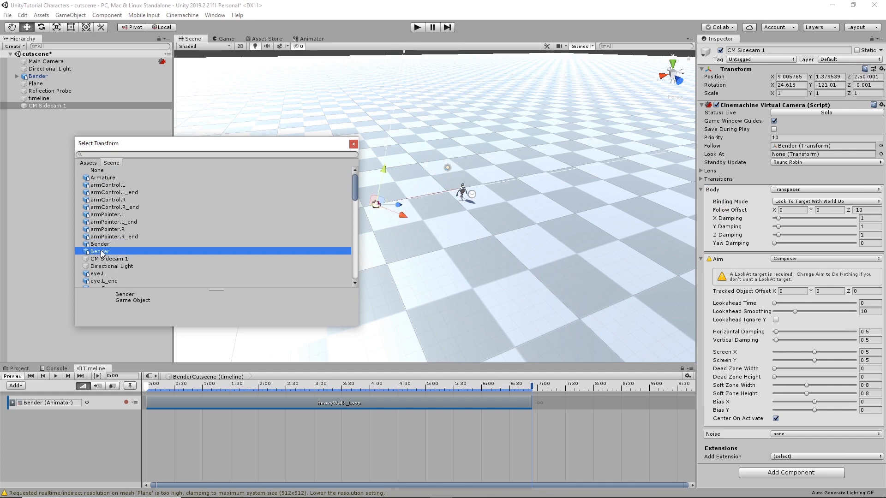
click(354, 144)
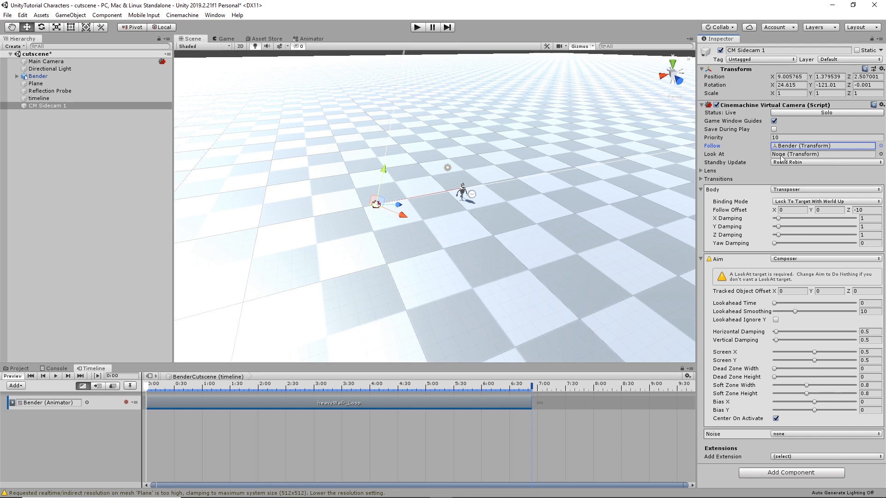
Step: Set the Look At target of CM Sidecam 1 to Bender's head transform
click(881, 154)
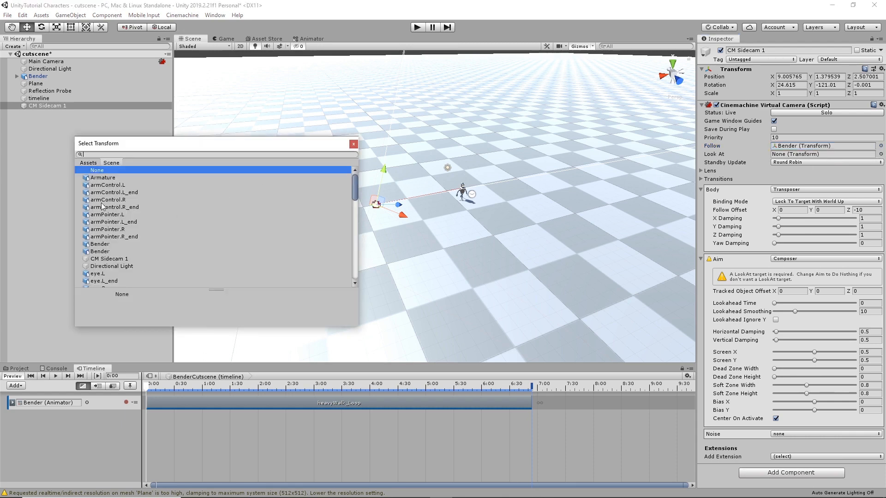
scroll(107, 243, down, 5)
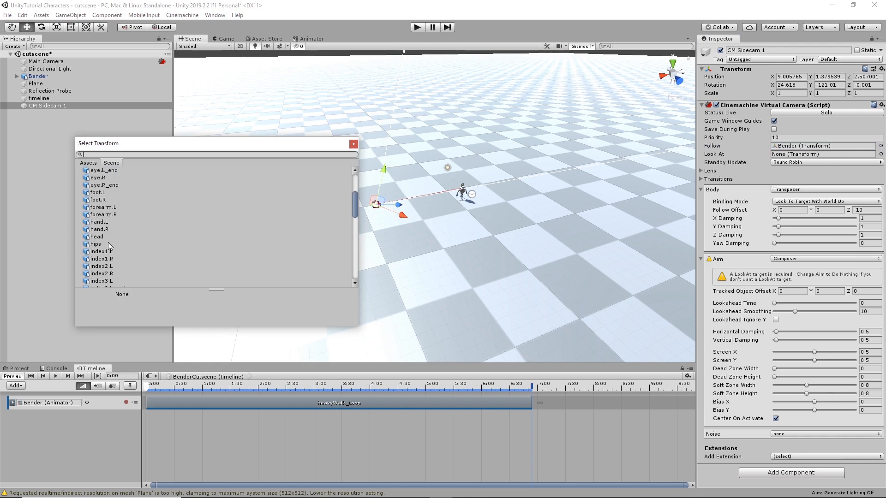
scroll(98, 242, up, 4)
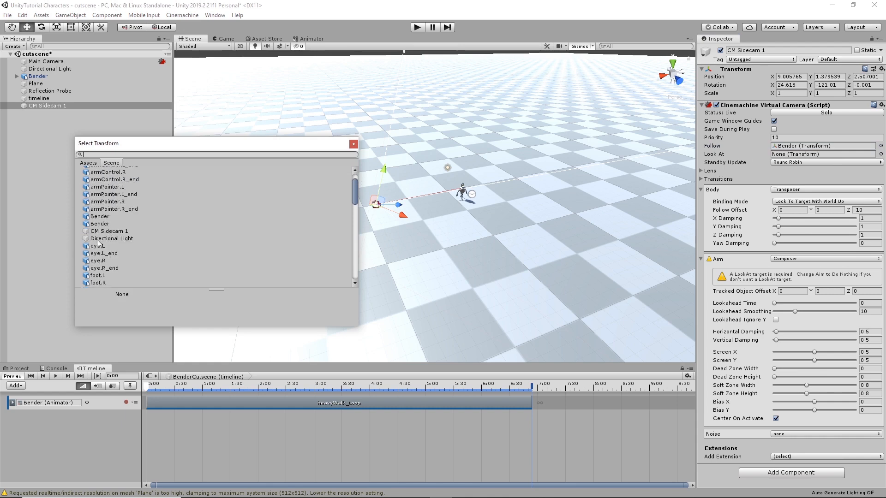
scroll(102, 231, down, 4)
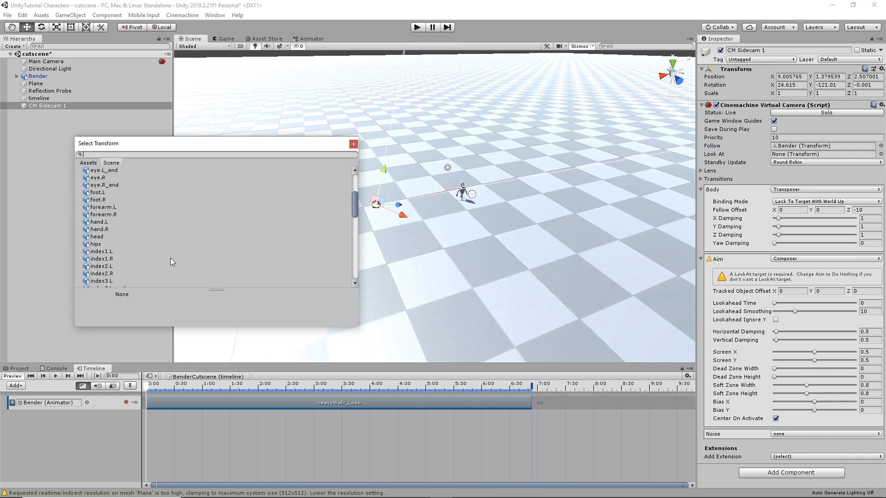
click(96, 237)
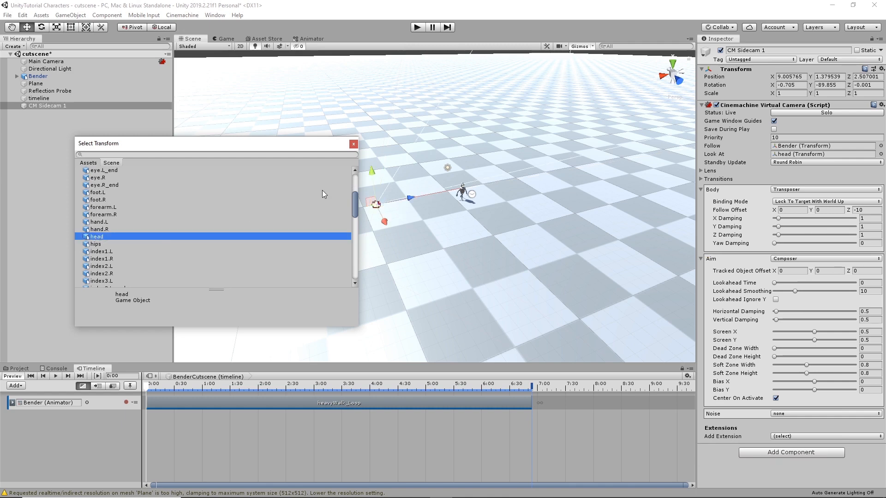
click(353, 144)
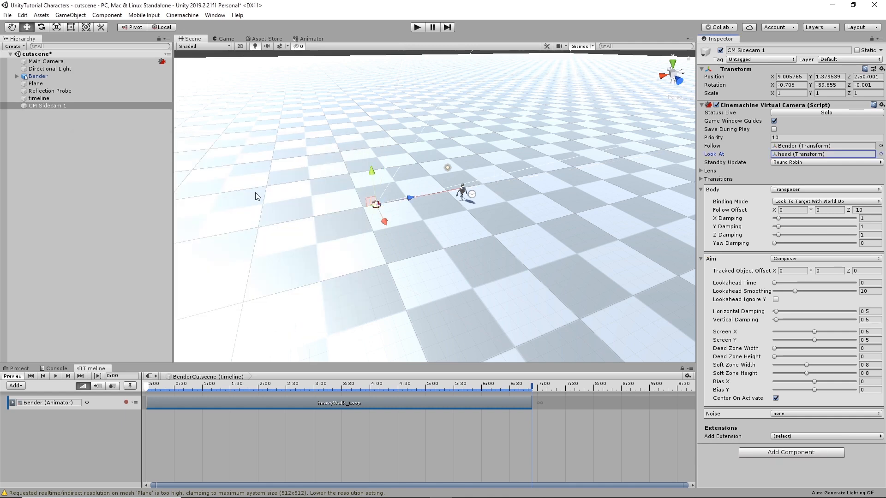
Step: Run the scene in play mode and steer Bender in several directions to check how CM Sidecam 1 follows him
click(417, 28)
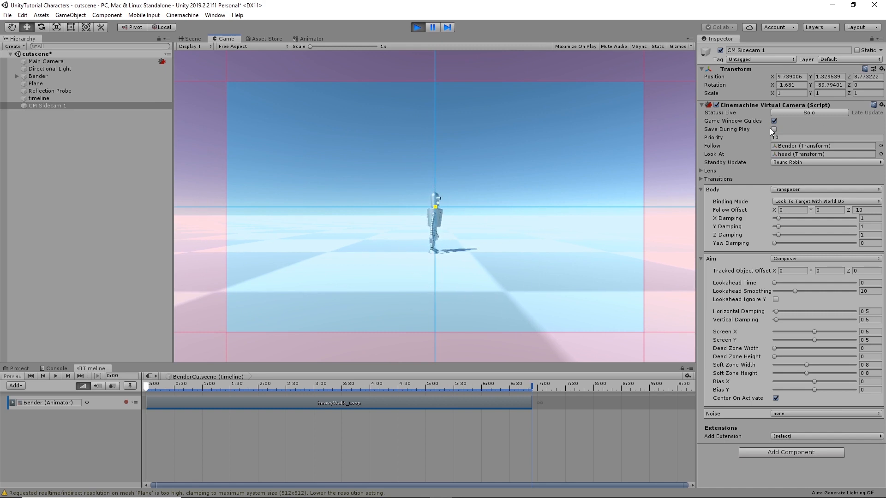
click(418, 27)
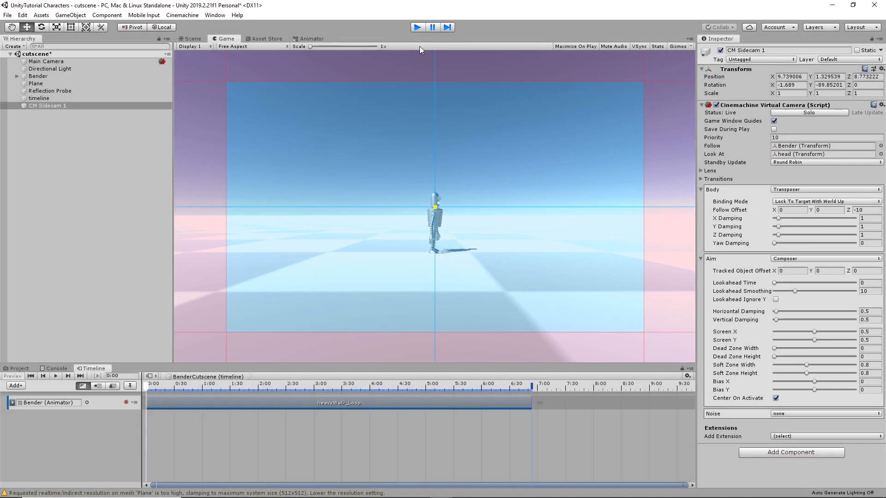
click(38, 76)
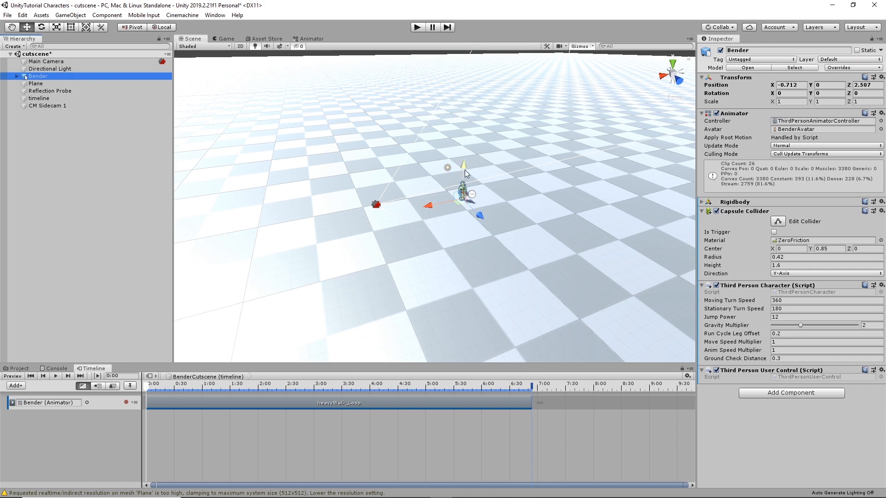
click(417, 27)
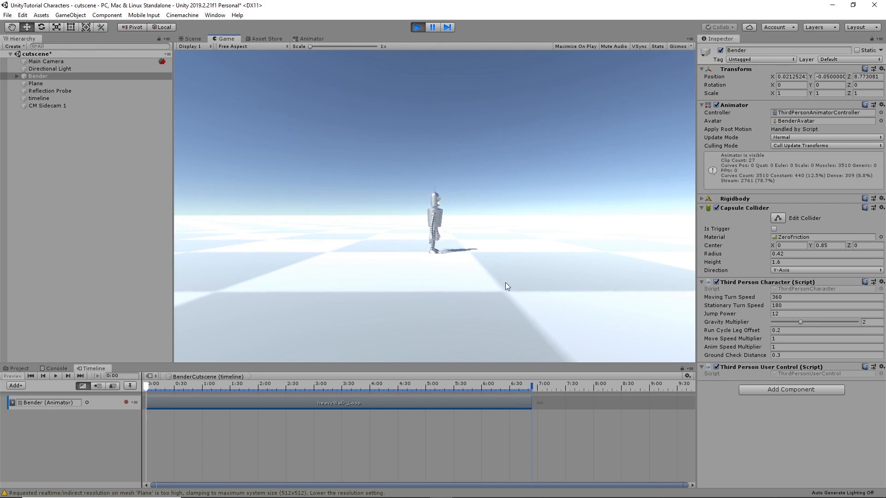
key(d)
key(w)
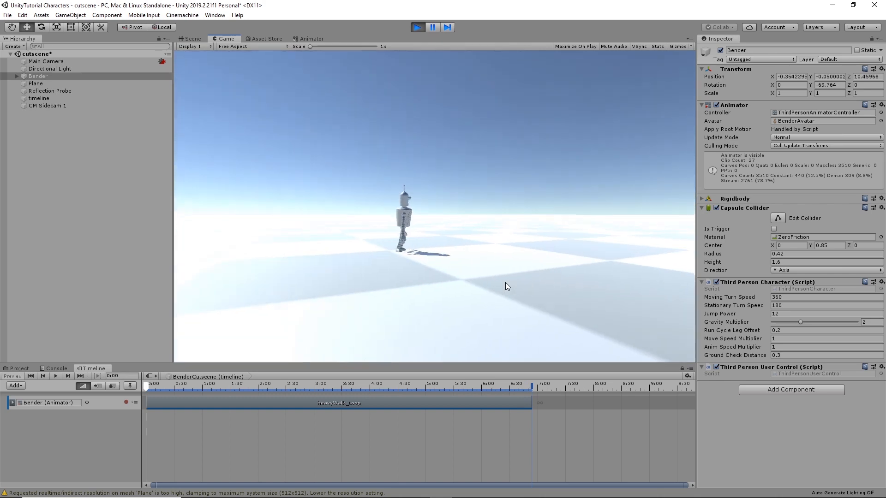
key(w)
key(s)
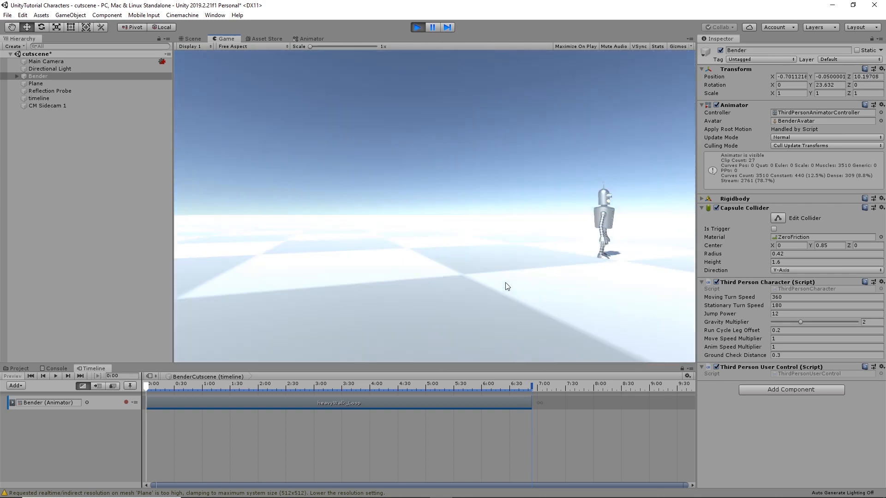
key(w)
key(d)
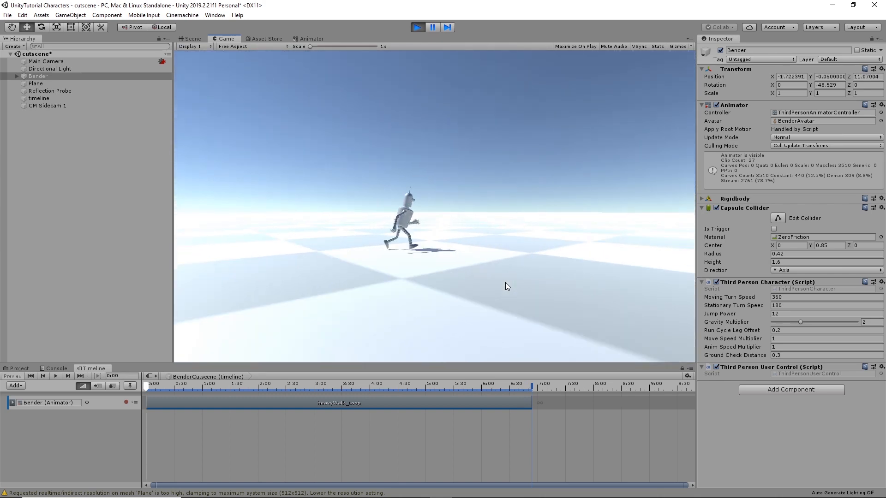
key(s)
key(d)
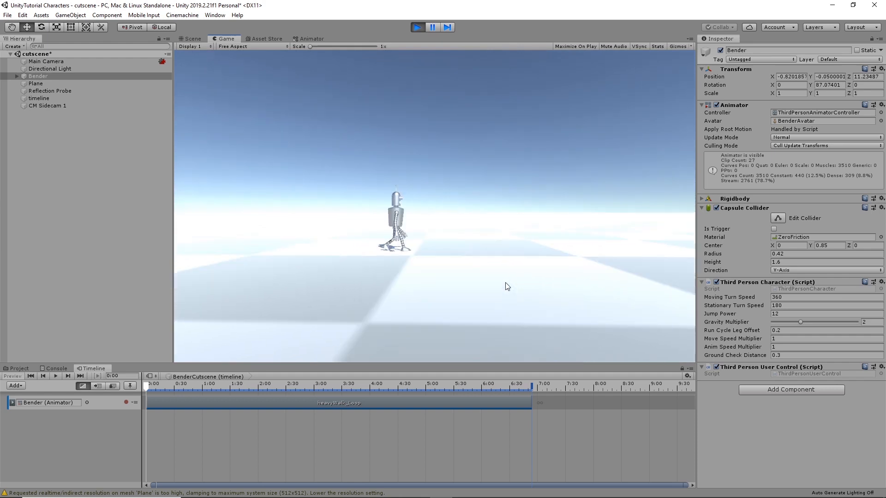
key(w)
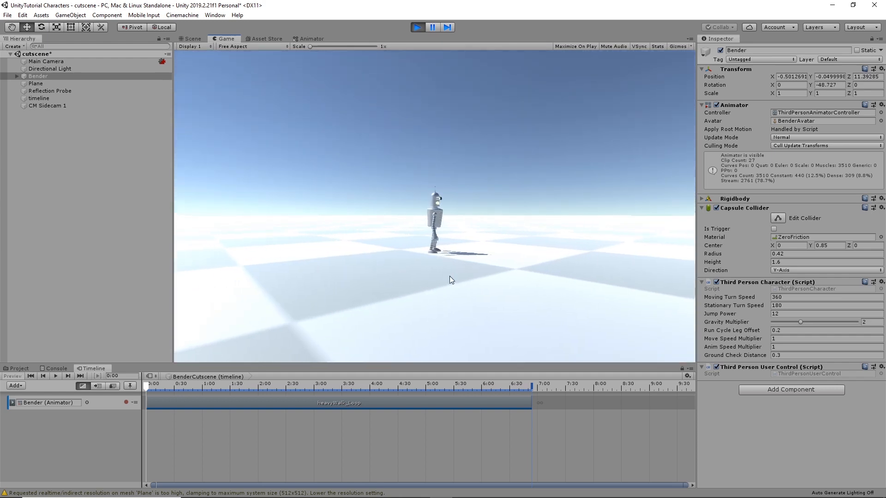
key(d)
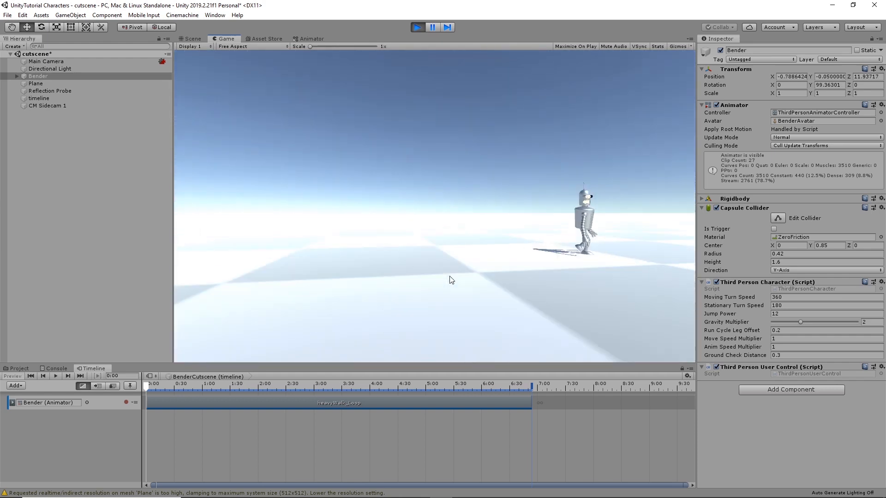
key(a)
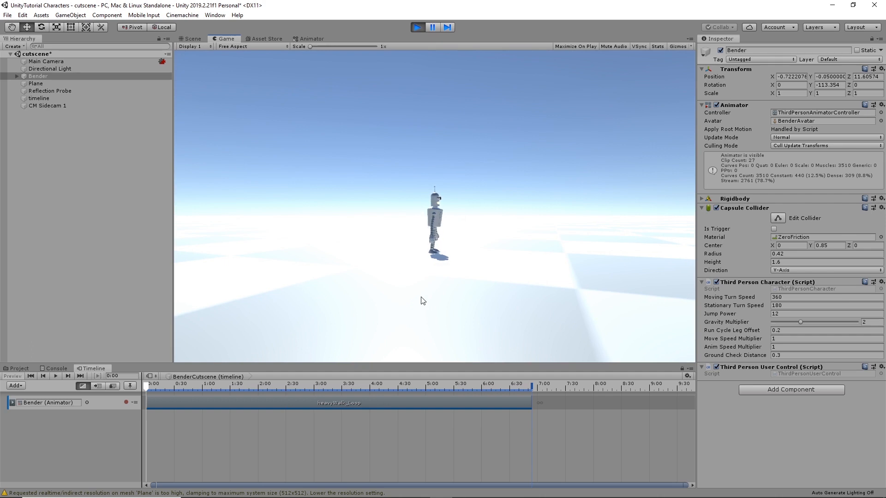
key(d)
key(w)
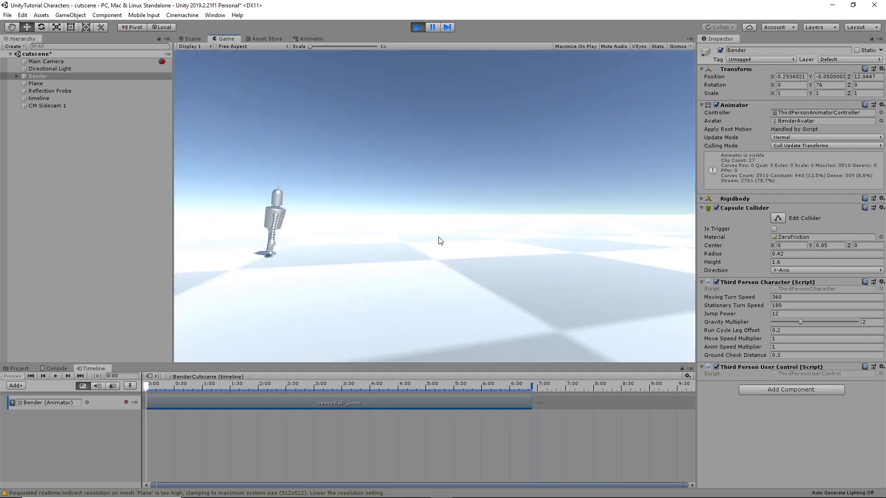
click(417, 27)
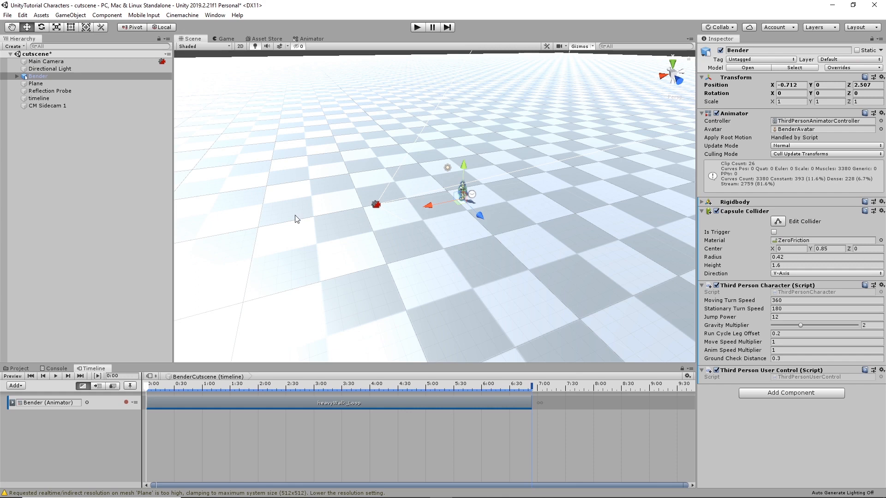
Step: Review the virtual camera settings of CM Sidecam 1, including its Priority, and the components on Bender
click(43, 105)
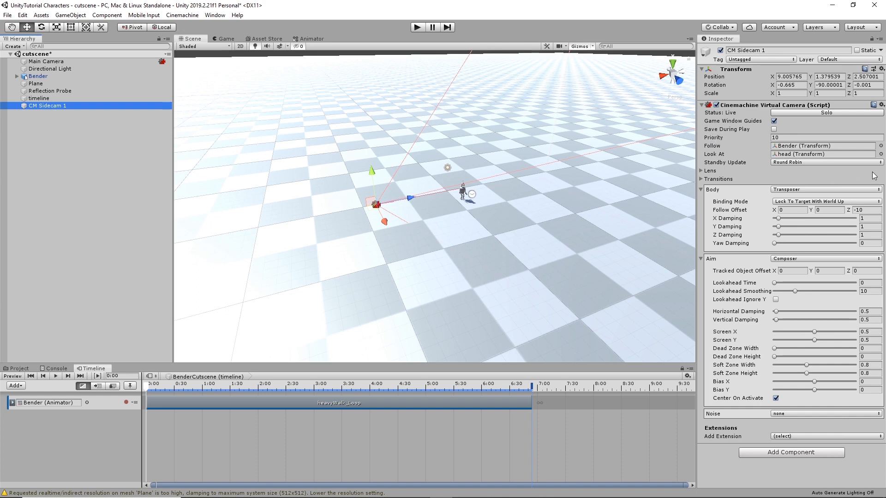
click(785, 137)
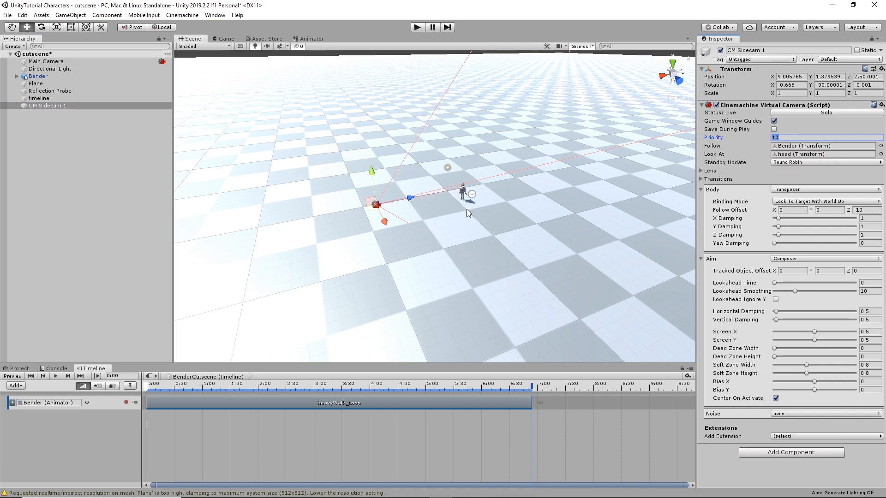
click(38, 77)
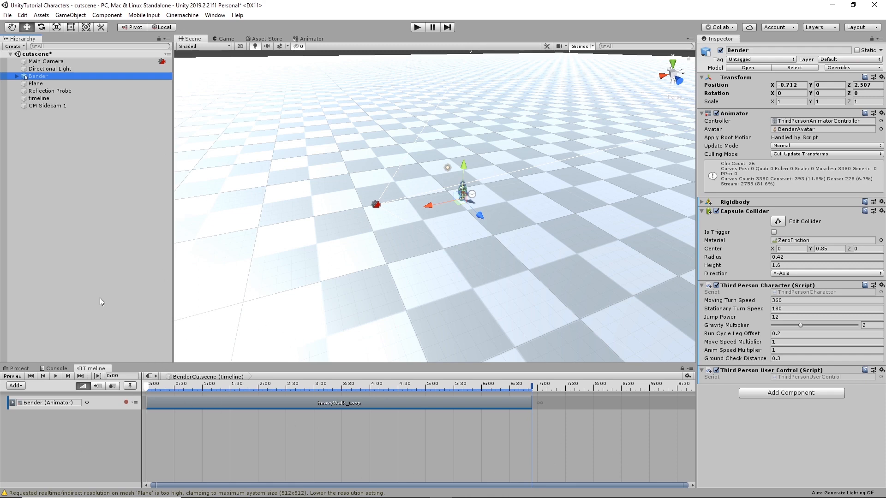
click(45, 104)
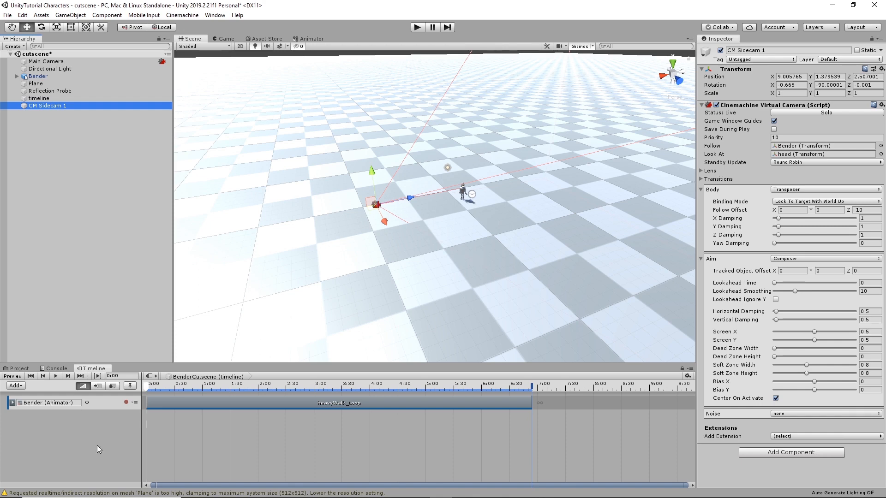
Step: Add a Cinemachine Track to the BenderCutscene timeline and bind the Main Camera to it
right_click(59, 428)
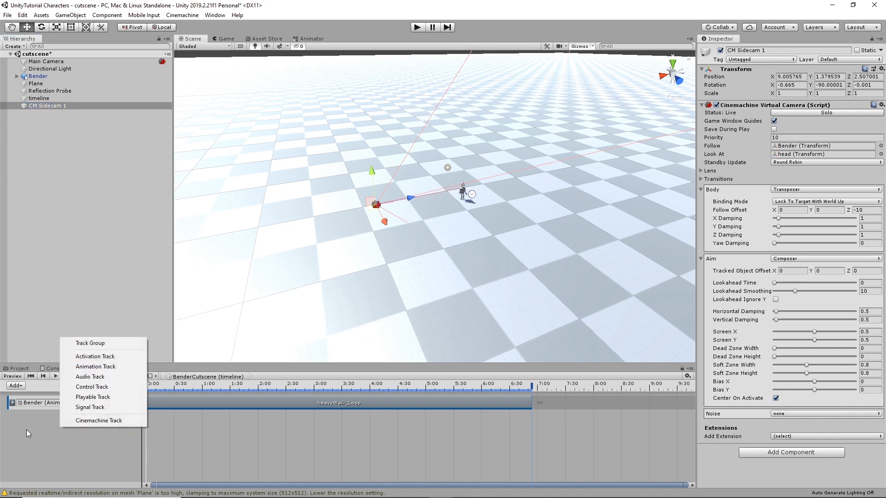
click(95, 420)
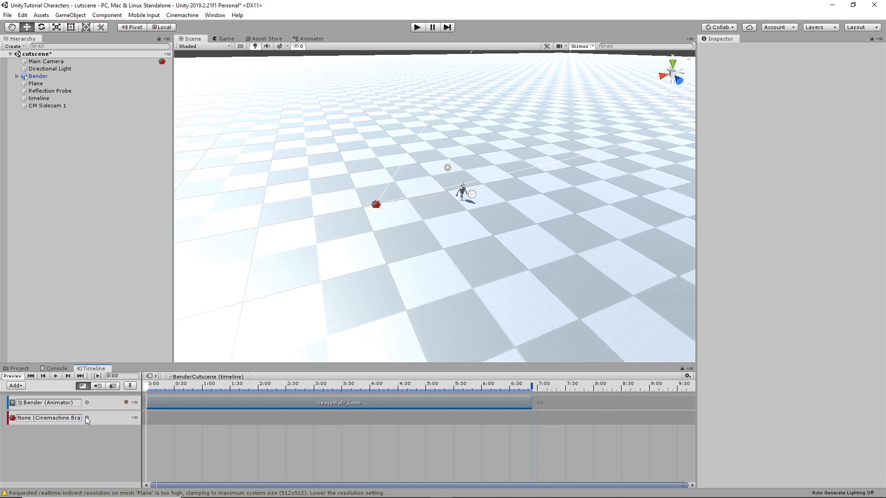
drag(45, 62, 34, 419)
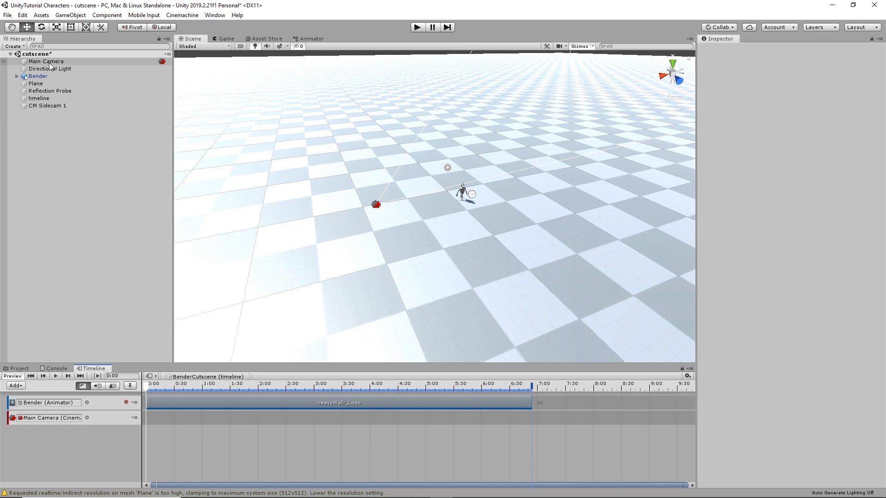
Step: Add a Cinemachine shot to the Main Camera track and move it to start at 0 on the timeline
right_click(178, 424)
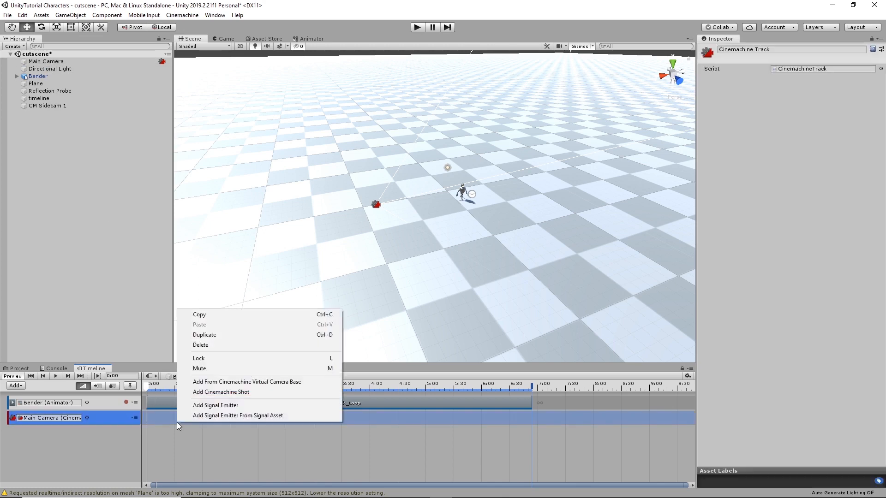
click(245, 392)
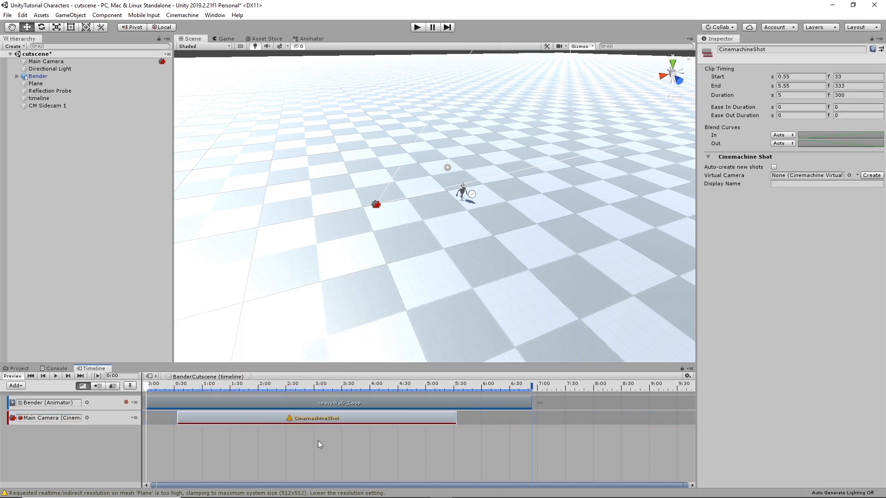
drag(270, 417, 244, 416)
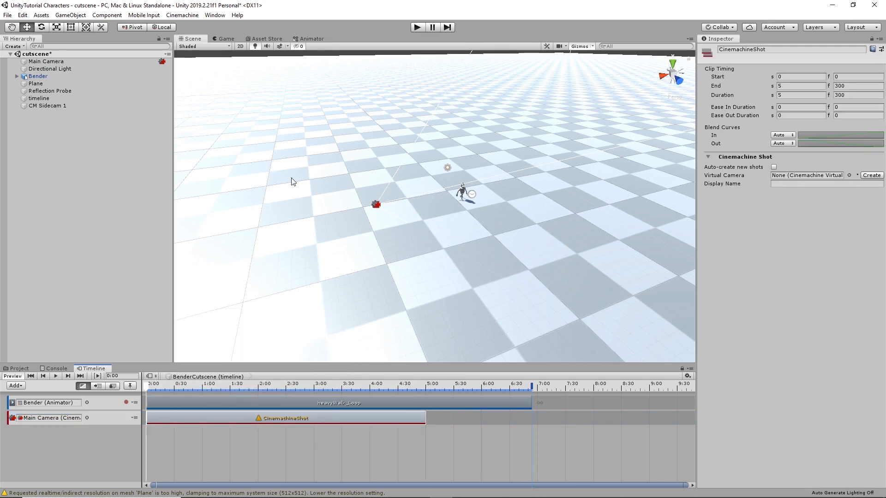
Step: Assign CM Sidecam 1 as the virtual camera of the new Cinemachine shot
click(849, 175)
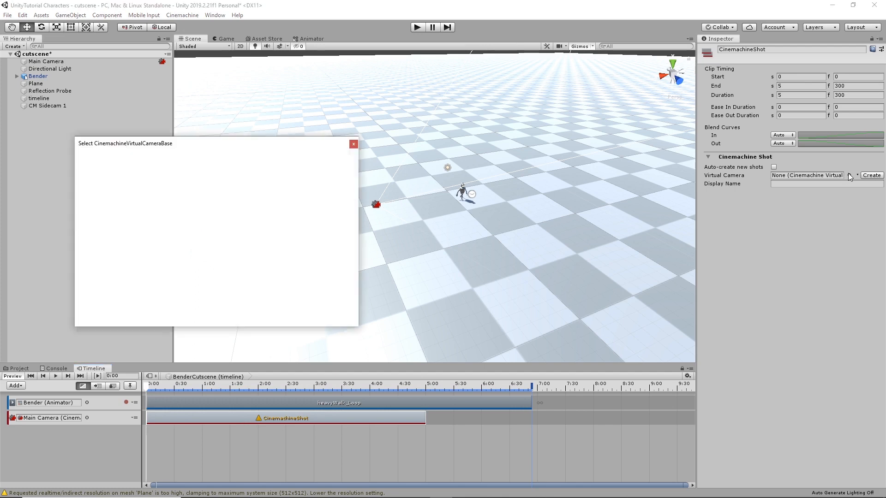
click(105, 179)
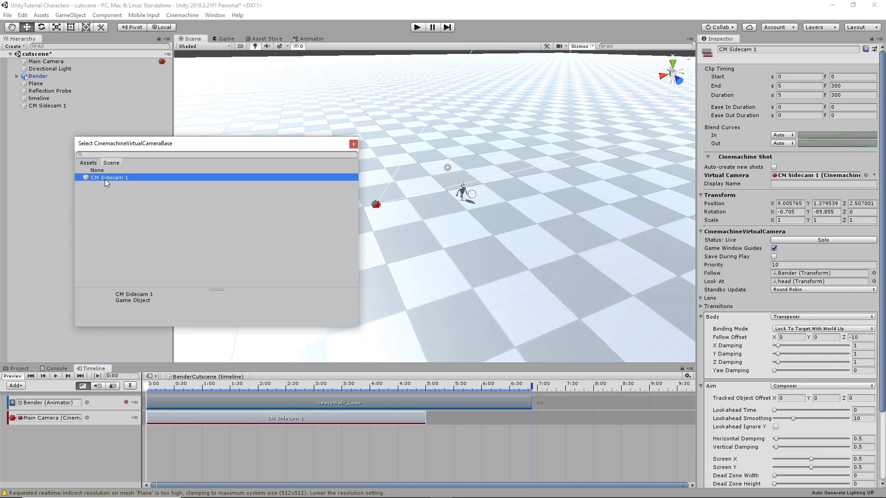
click(353, 145)
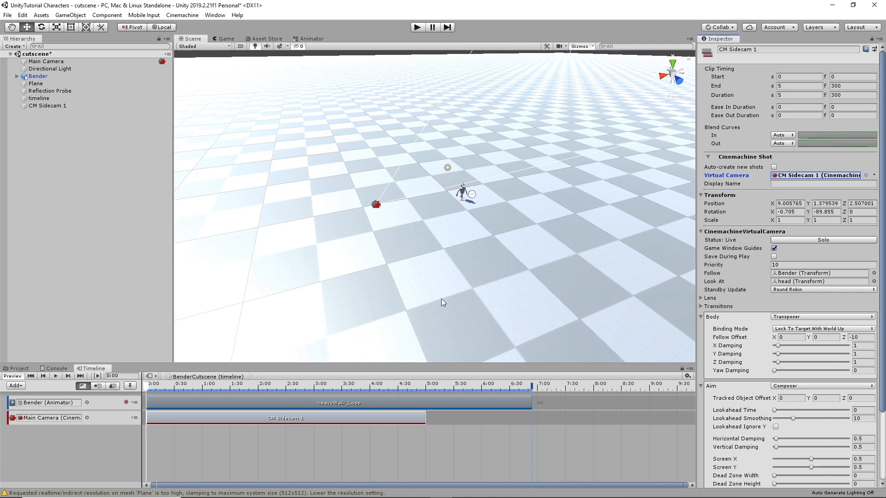
Step: Shorten the CM Sidecam 1 shot to end at frame 209 and test the cutscene in play mode
drag(426, 417, 340, 413)
click(417, 28)
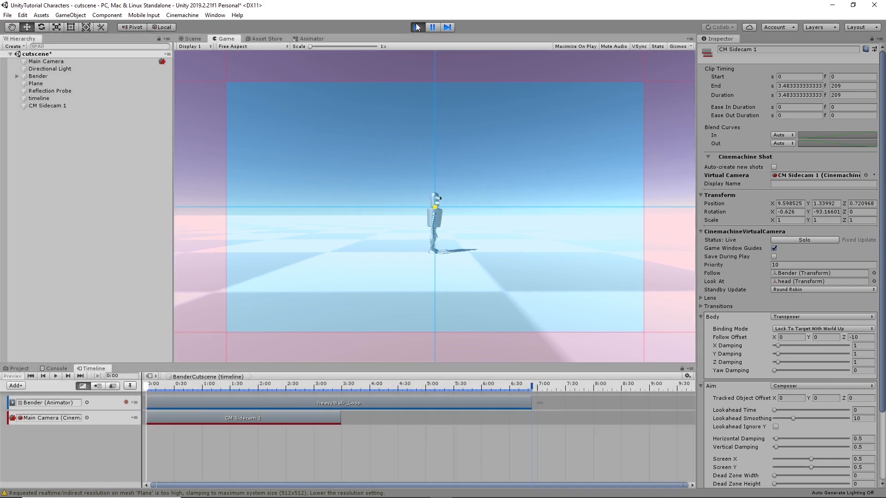
click(416, 25)
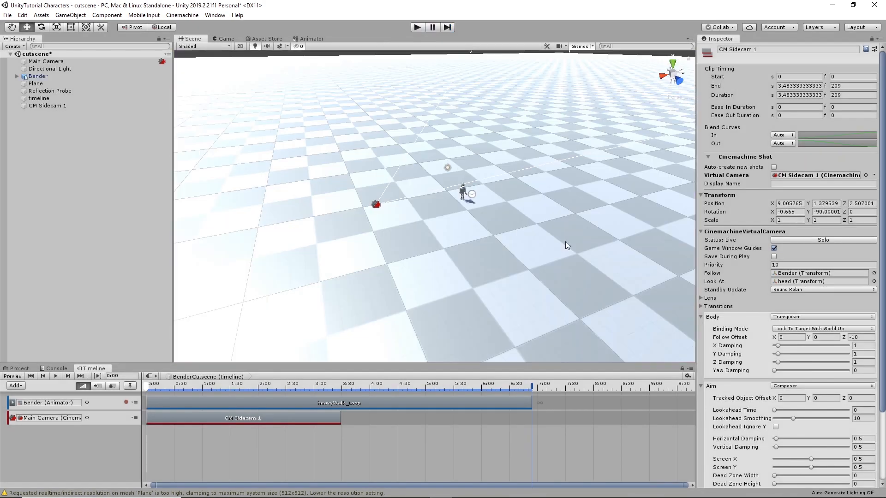
Step: Create another Cinemachine virtual camera and rename it CM FrontCam
click(180, 16)
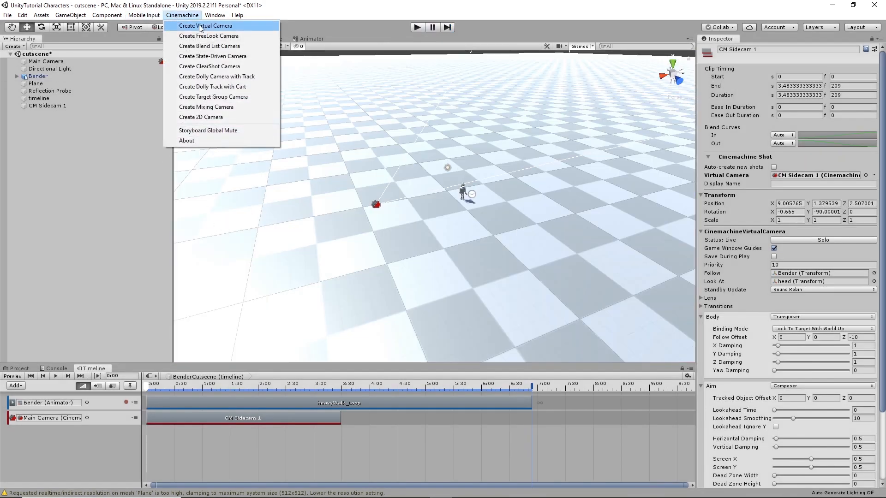
click(200, 26)
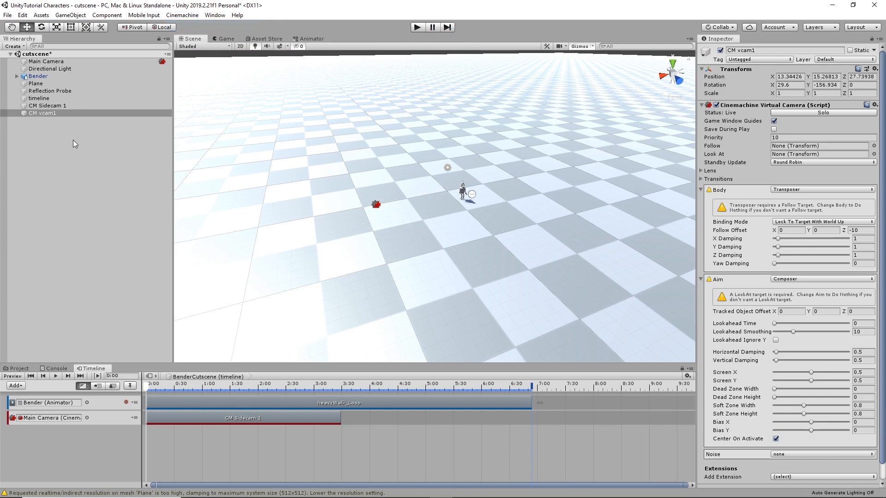
click(41, 106)
click(42, 119)
click(45, 112)
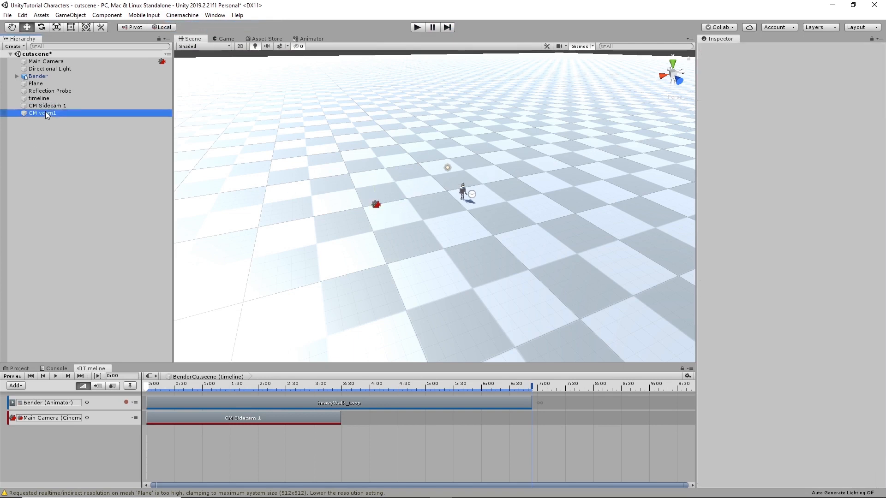
click(738, 50)
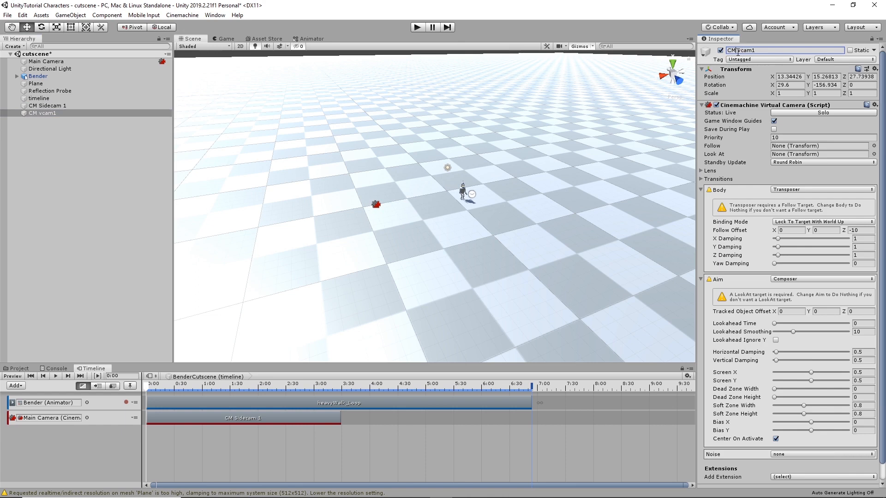
drag(737, 50, 807, 52)
text(FrontCam)
Step: Set both the Follow and Look At targets of CM FrontCam to Bender
click(873, 146)
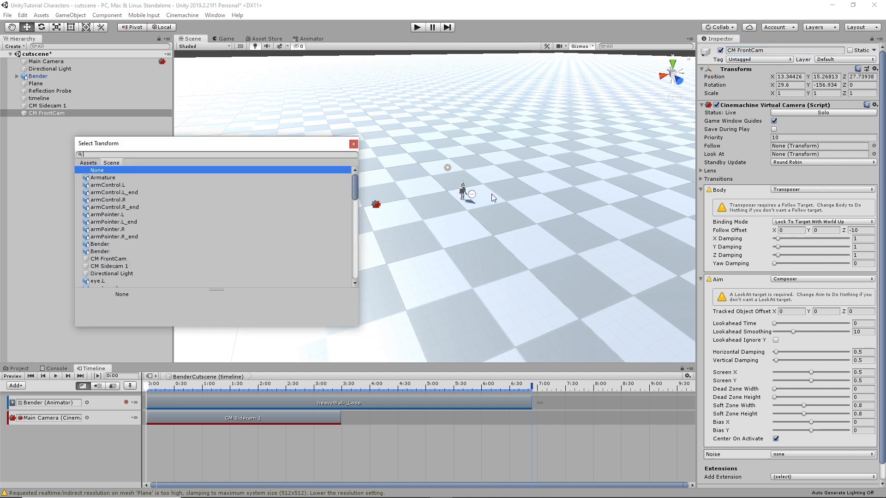
click(103, 252)
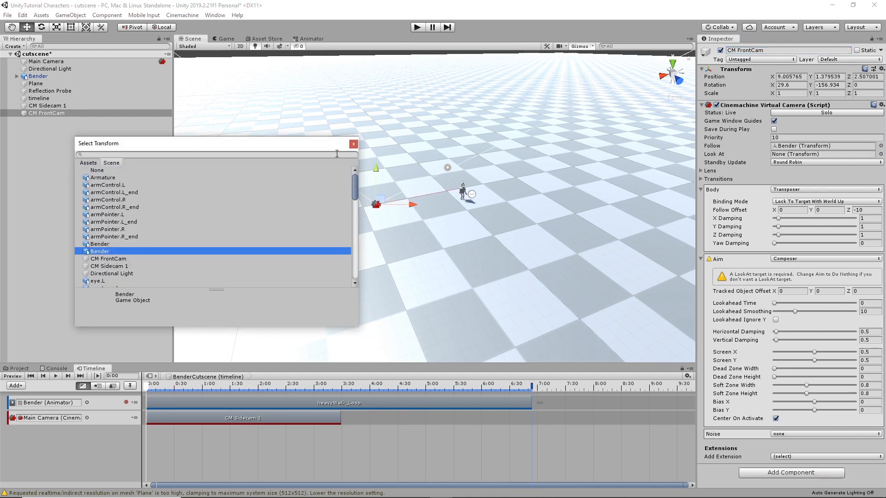
click(354, 144)
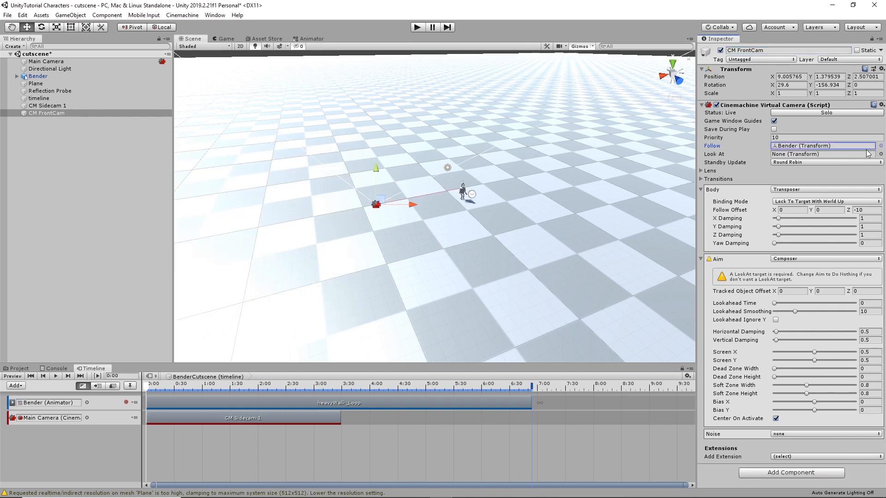
click(881, 155)
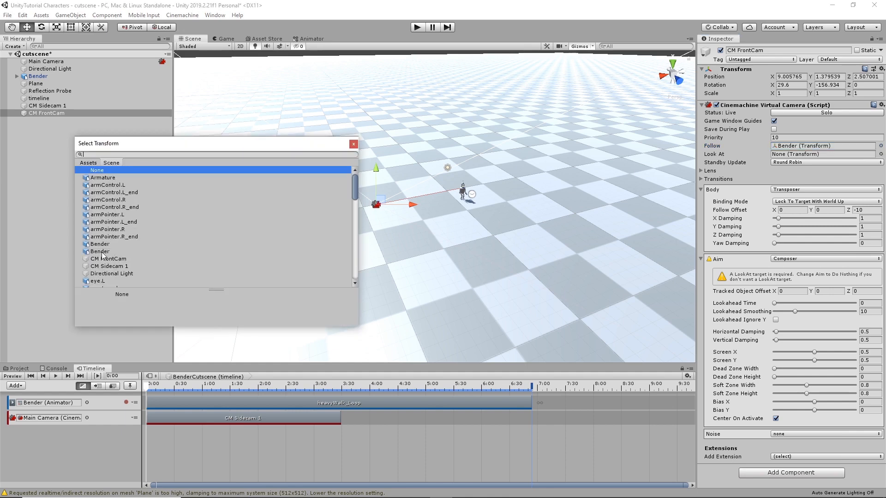
click(102, 252)
click(353, 144)
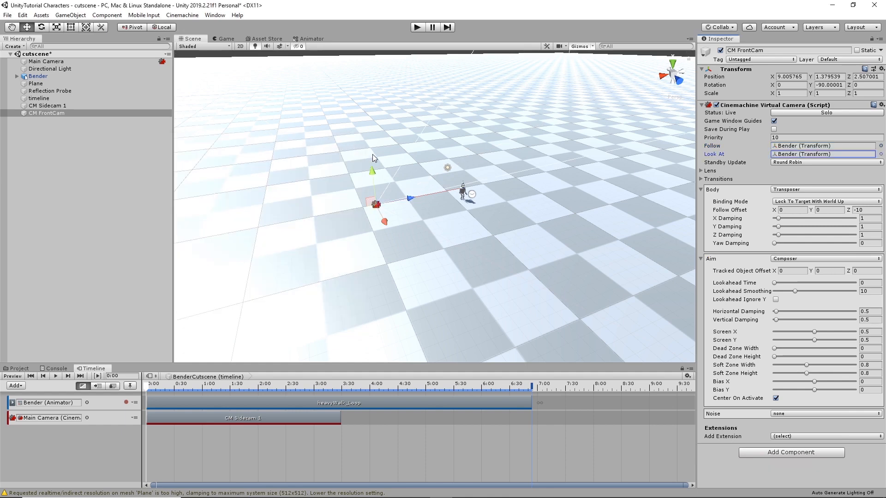
Step: Move CM FrontCam in front of Bender, to about X -0.94, Y 1.38, Z 13.28
click(62, 113)
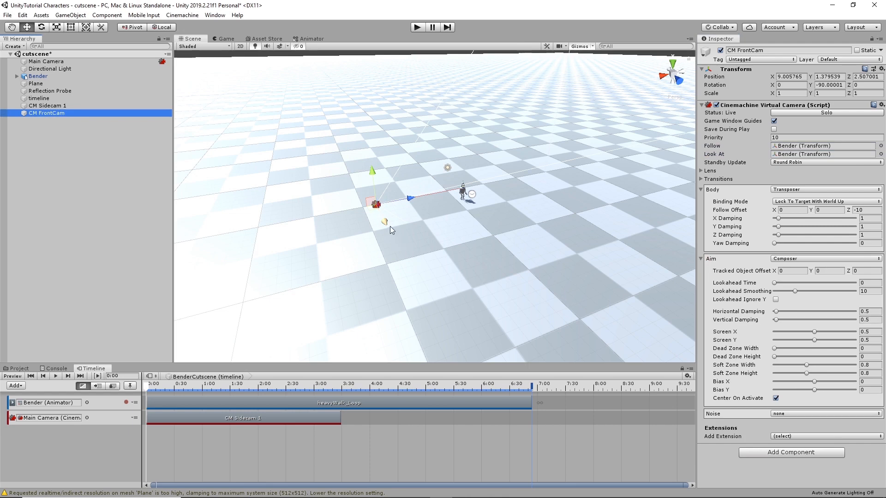
drag(387, 224, 558, 232)
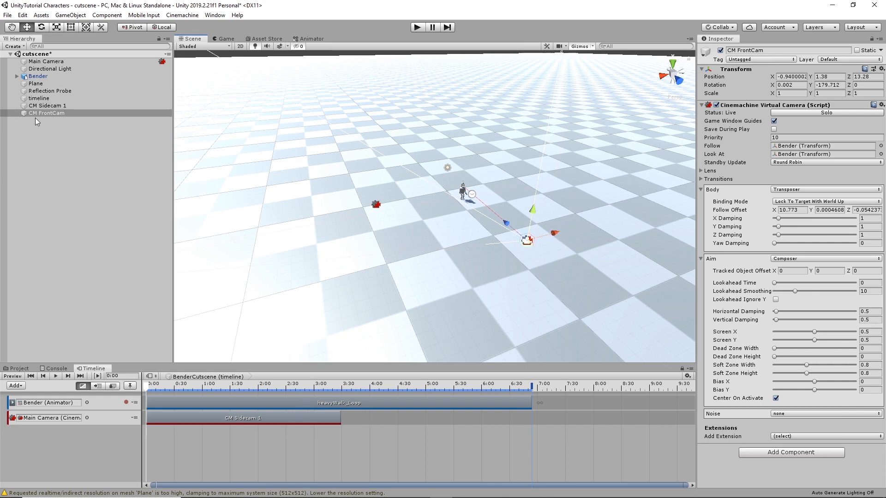
Step: Add CM FrontCam to the Cinemachine track as a shot starting at frame 209 and move the playhead to 4:09
drag(43, 113, 384, 423)
drag(390, 422, 356, 415)
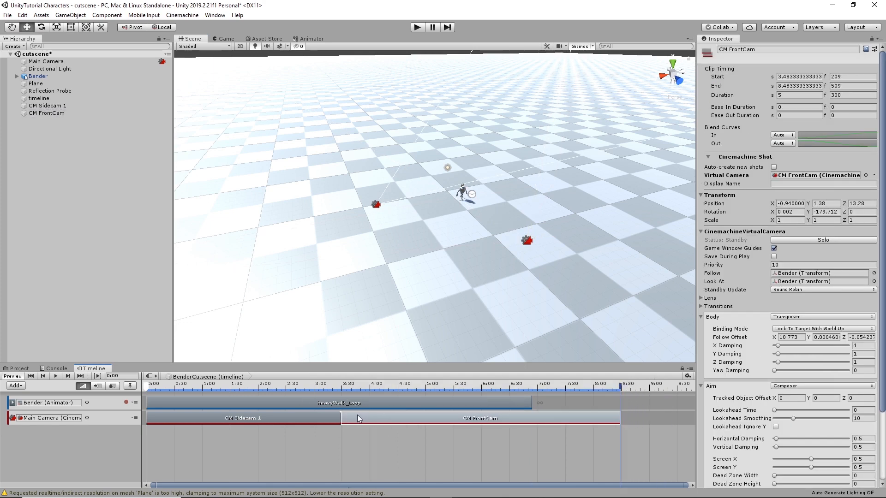
click(353, 386)
key(space)
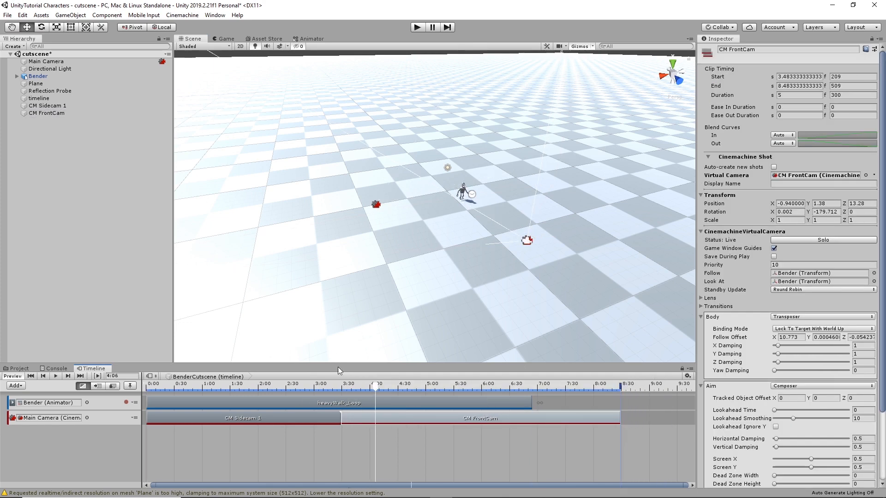
mouse_move(377, 388)
mouse_down()
mouse_move(391, 388)
mouse_move(380, 383)
mouse_up()
Step: Dock the Game view beside the Scene view and even out their widths so both are visible
click(225, 39)
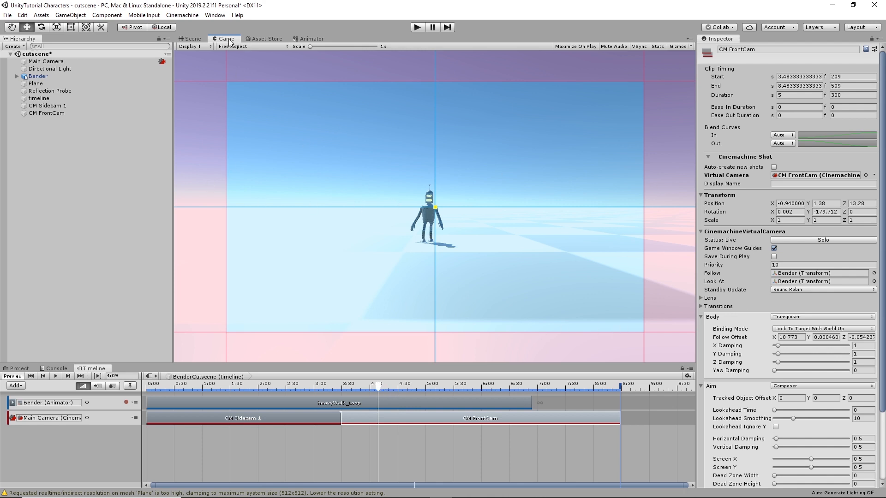
drag(230, 42, 432, 80)
drag(583, 91, 684, 103)
drag(522, 193, 438, 197)
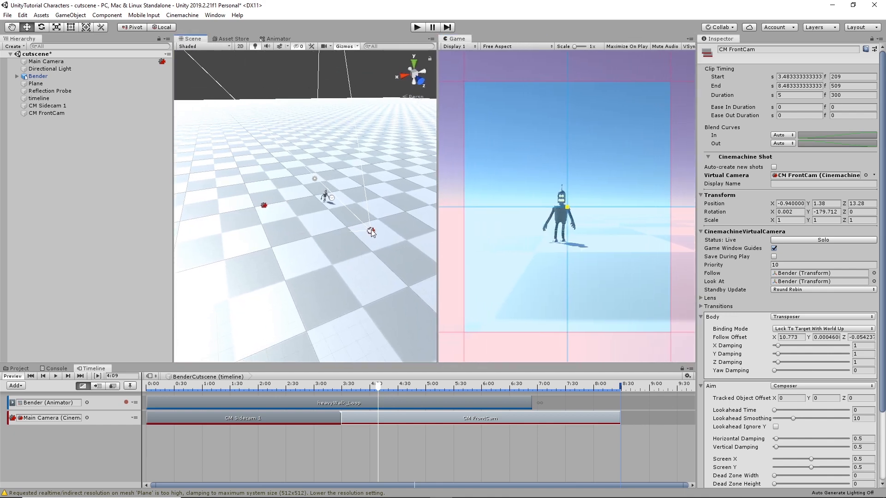
Step: Move CM FrontCam closer to Bender and higher, to about X -0.31, Y 2.64, Z 8.7
click(370, 230)
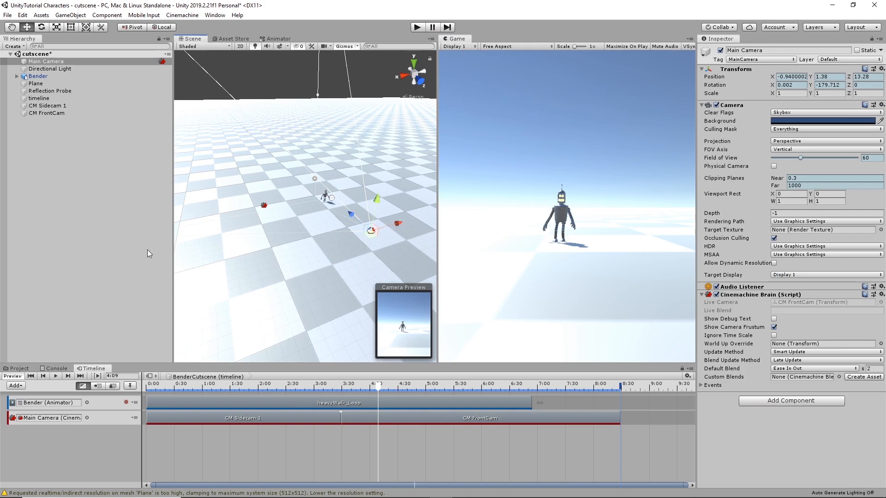
click(54, 111)
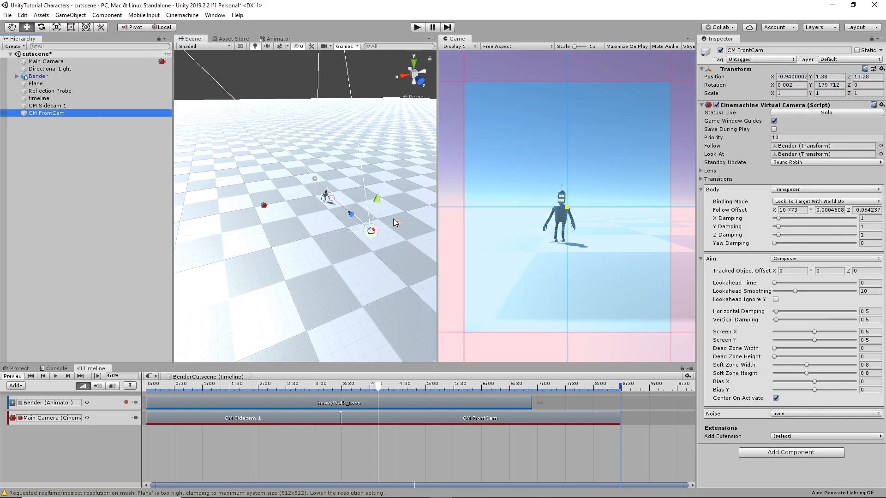
drag(395, 223, 390, 227)
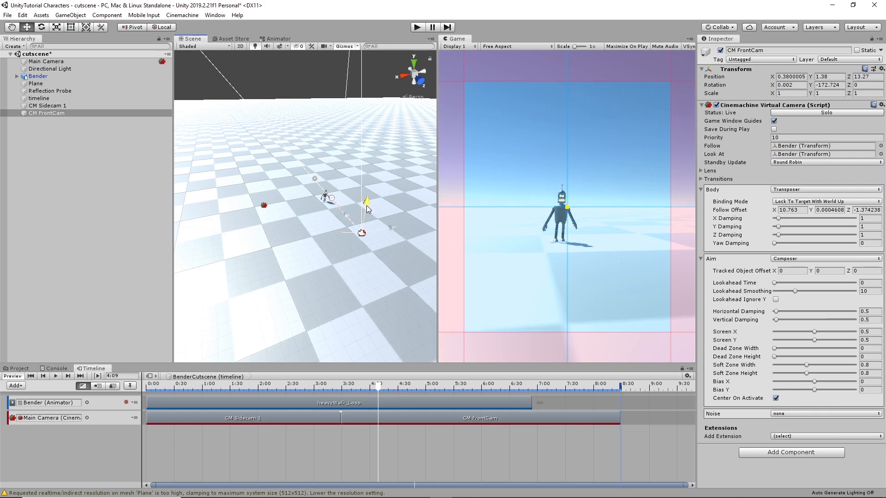
mouse_move(367, 206)
mouse_down()
mouse_move(367, 186)
mouse_move(342, 207)
mouse_move(327, 196)
mouse_move(386, 195)
mouse_move(378, 196)
mouse_up()
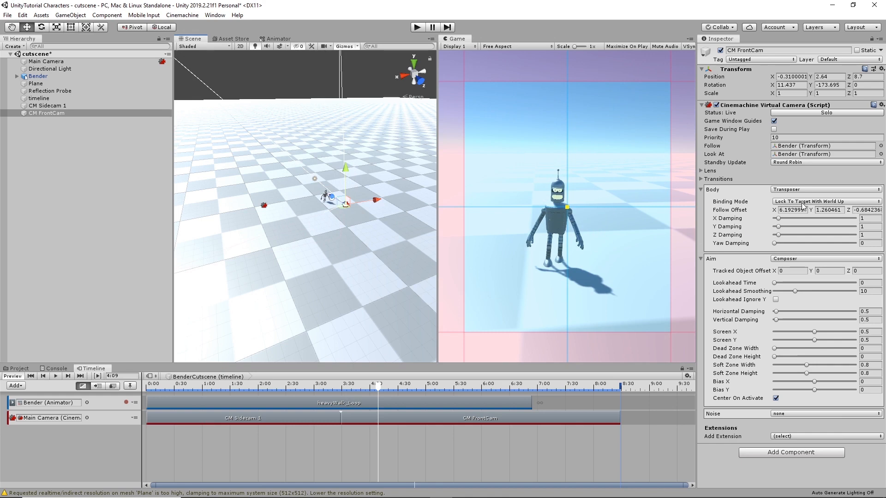
Step: Set the Look At target of CM FrontCam to Bender's head and scrub the timeline across the cut between the two shots
click(881, 154)
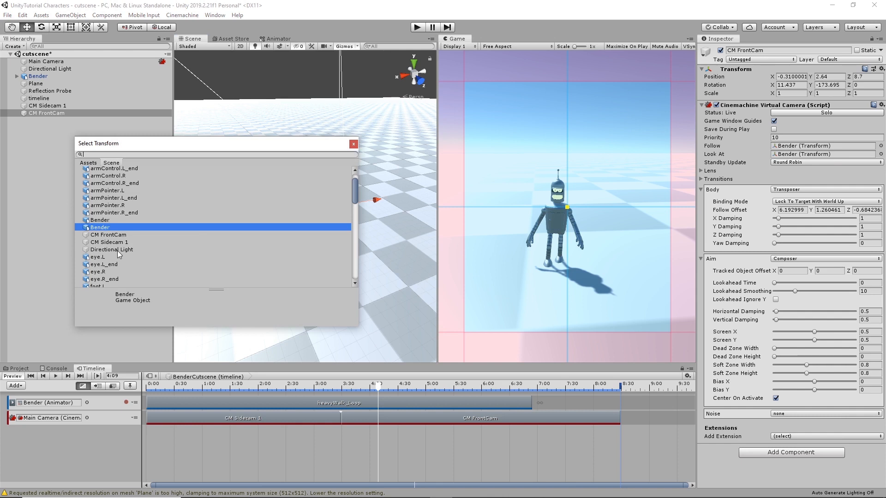
scroll(119, 254, down, 2)
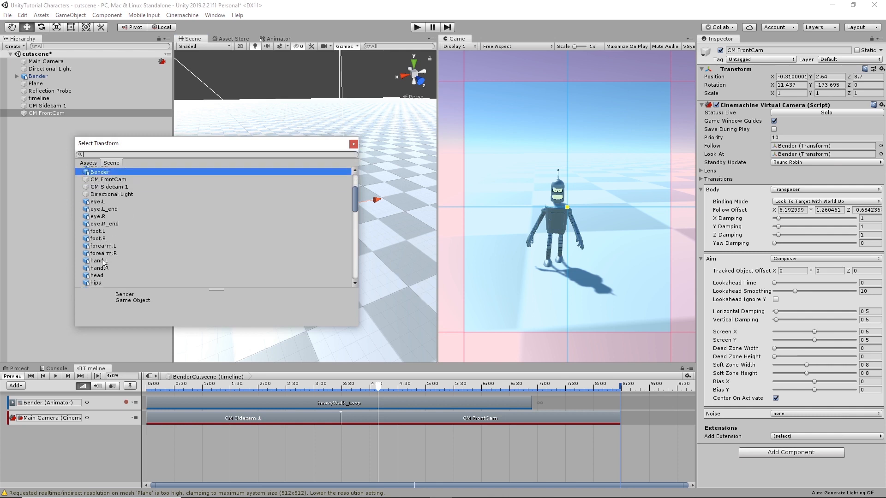
click(95, 276)
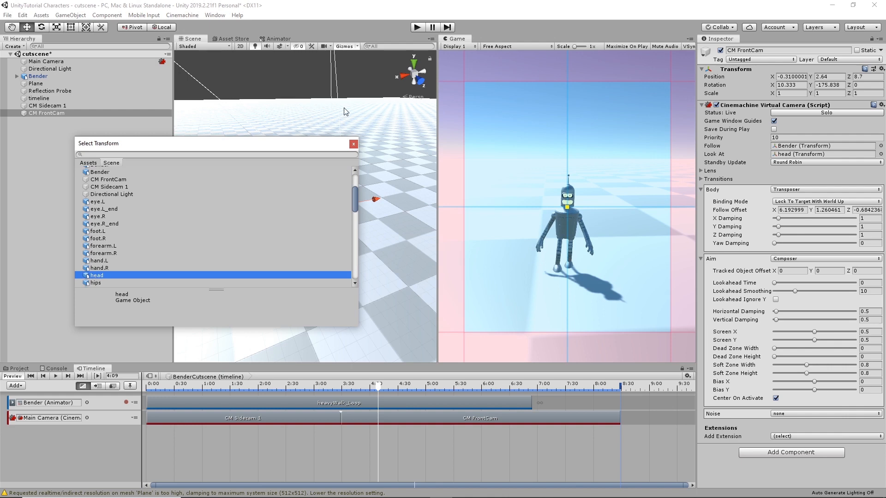
click(353, 146)
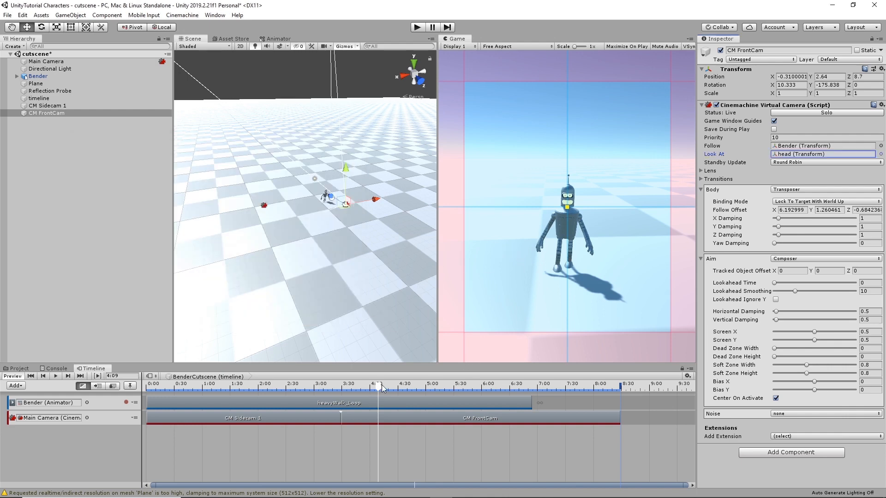
drag(381, 385, 335, 403)
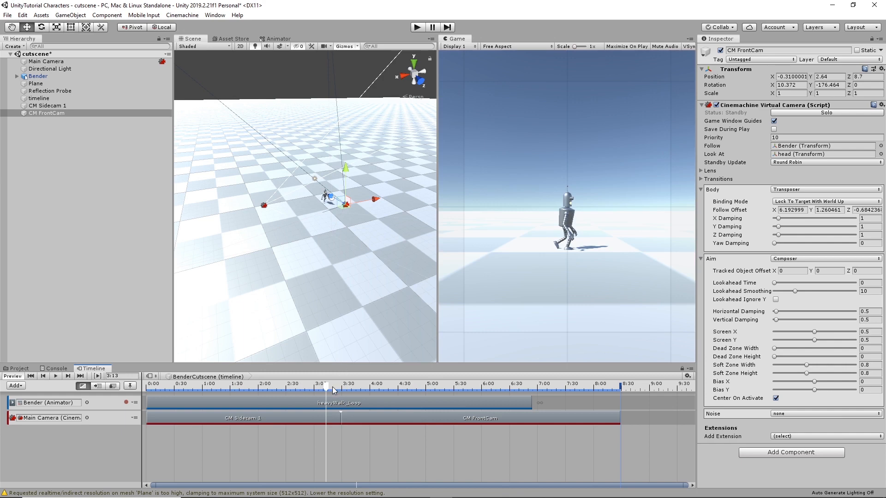
drag(327, 385, 388, 413)
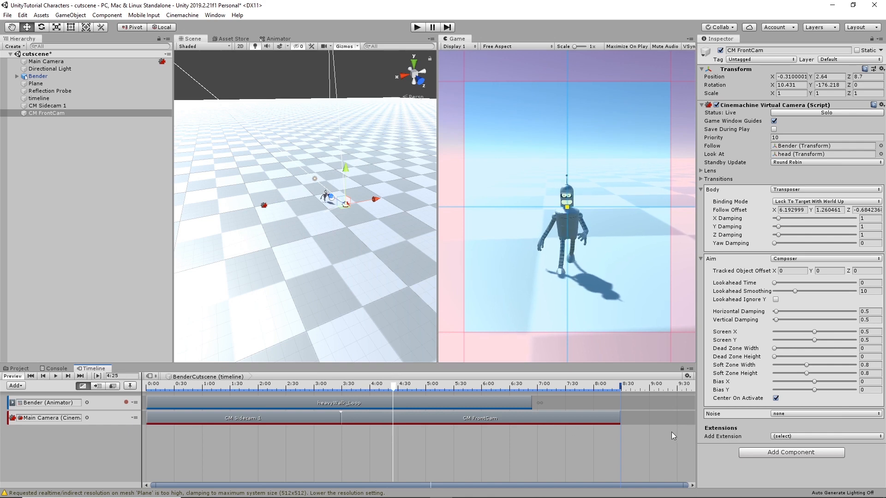
Step: Shorten the CM FrontCam shot to end with the walk clip at frame 414 and test the cutscene in play mode
drag(618, 422, 532, 425)
click(415, 29)
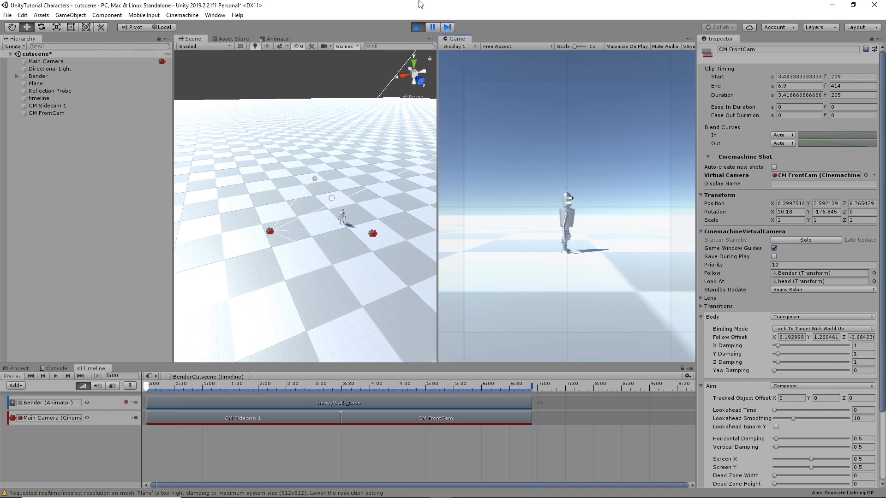
click(417, 28)
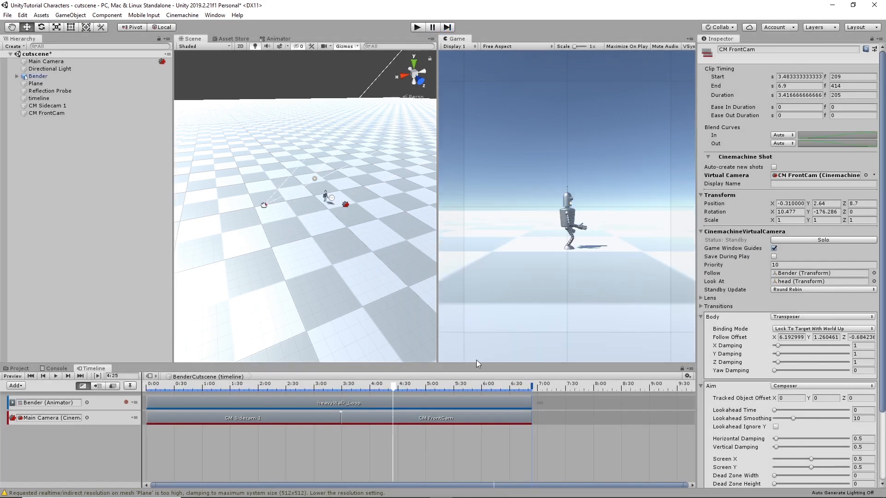
Step: Inspect the CM FrontCam shot and the virtual camera settings of CM FrontCam
click(450, 423)
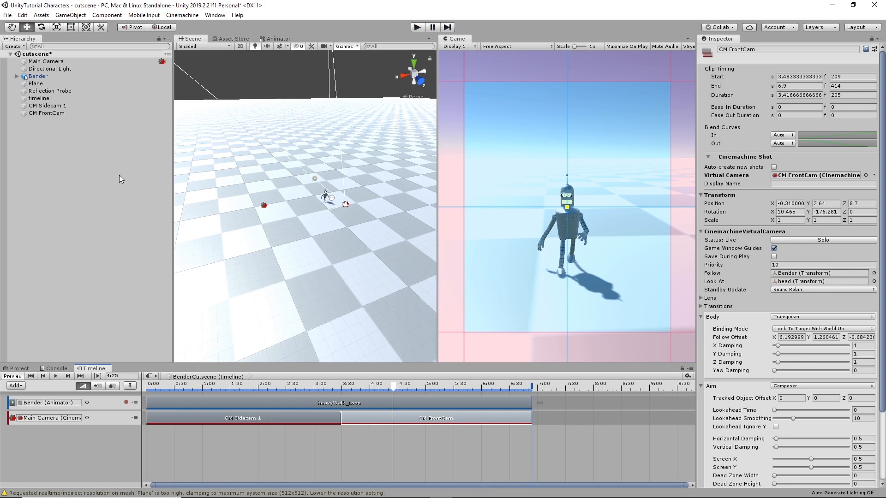
click(46, 113)
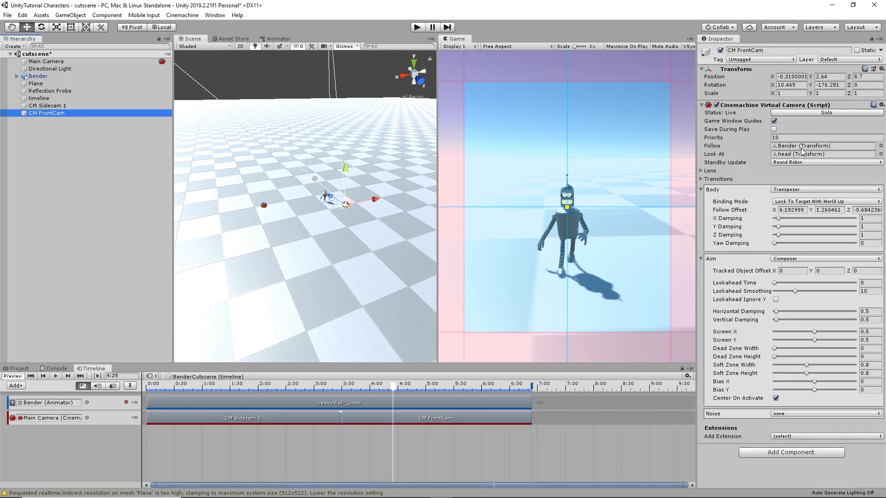
Step: Set CM FrontCam's priority to 11 and play-test the cutscene
click(790, 137)
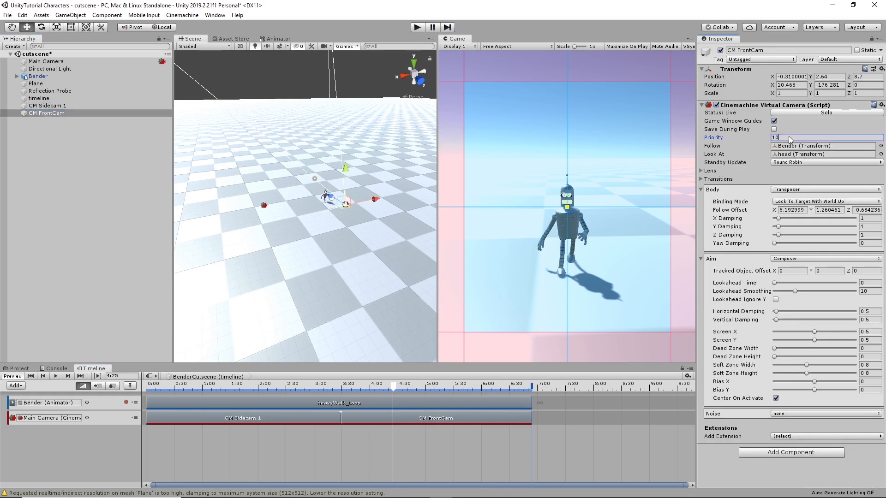
click(842, 147)
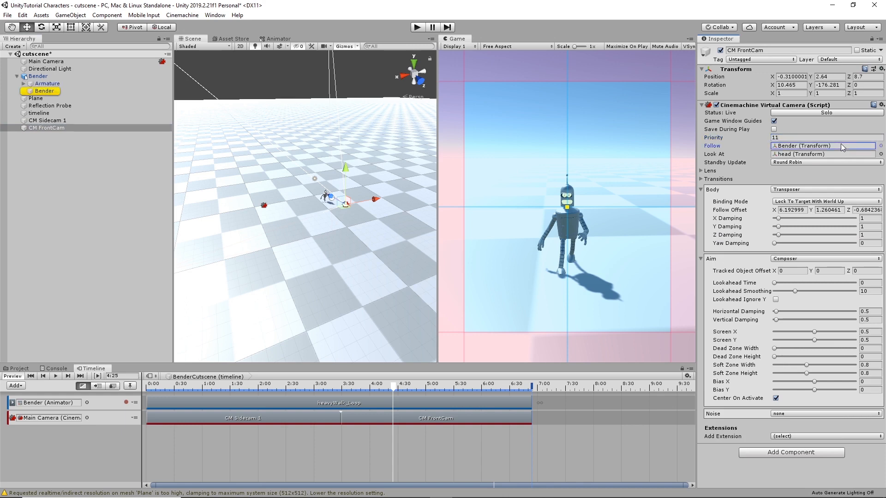
click(417, 26)
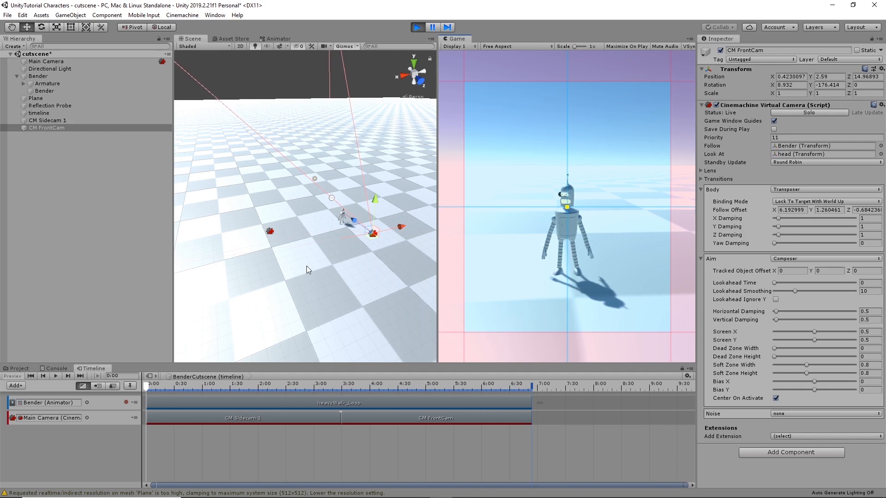
click(417, 28)
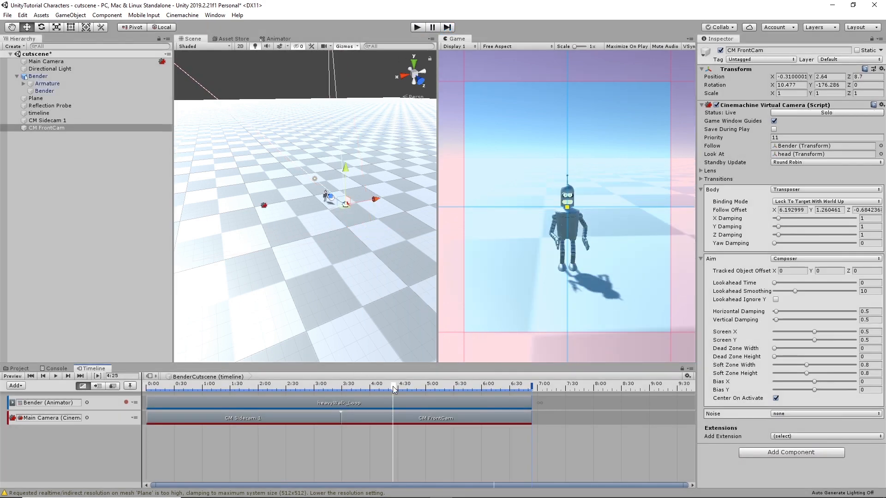
Step: Make the CM FrontCam clip span about 2.72 to 6.9 s, overlapping the CM Sidecam 1 clip, and play-test the cutscene
drag(392, 386, 298, 393)
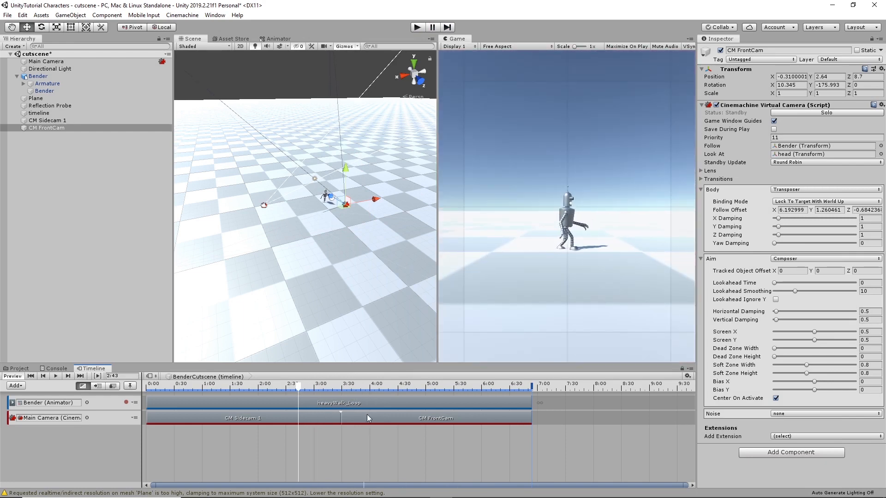
drag(415, 416, 384, 419)
drag(300, 386, 317, 394)
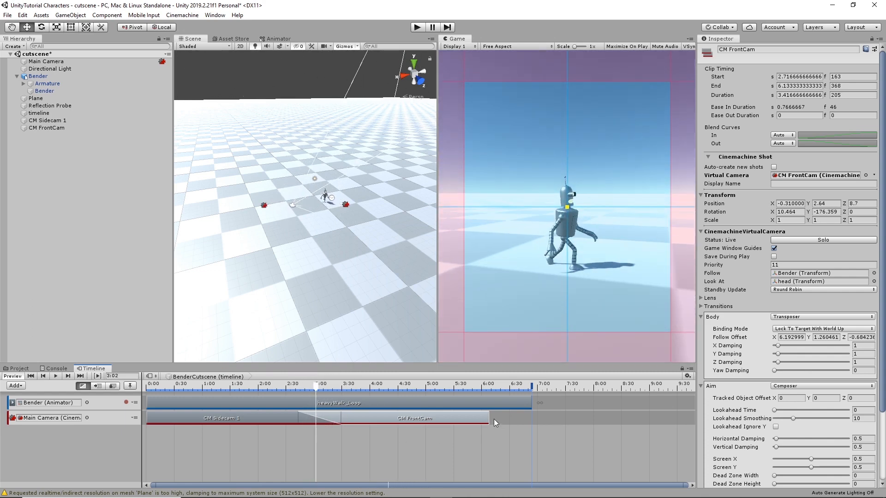
drag(486, 420, 531, 419)
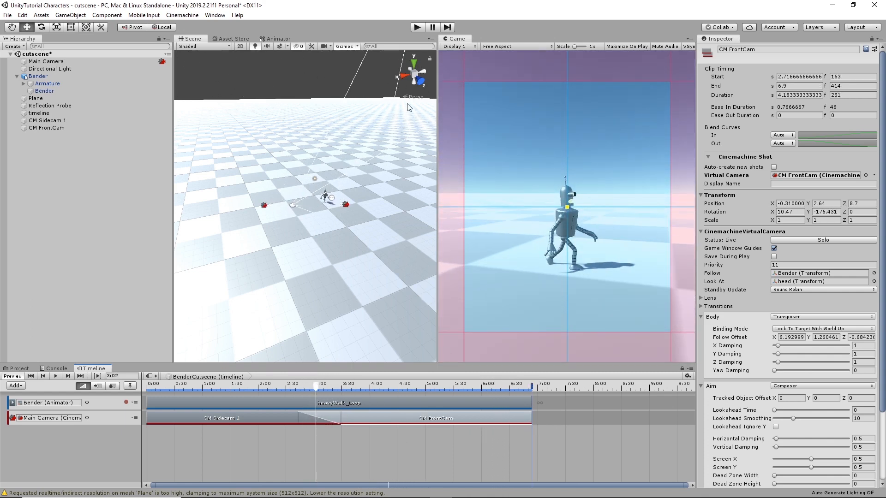
click(417, 28)
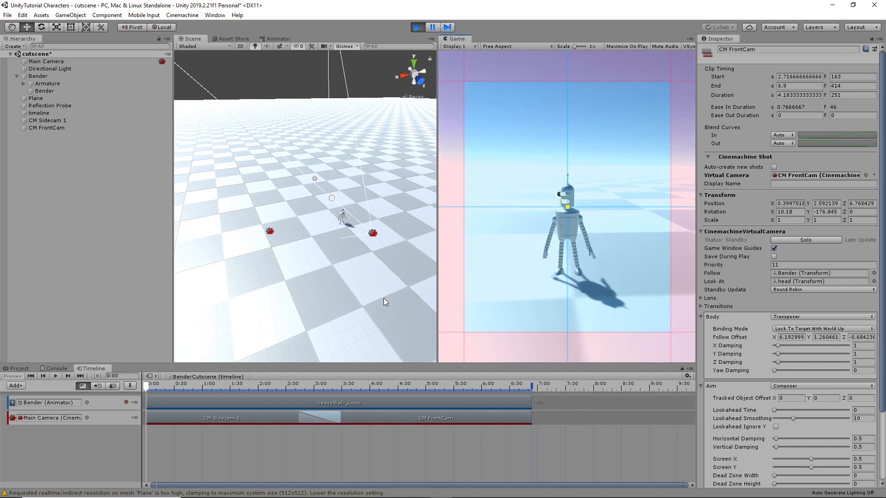
click(417, 25)
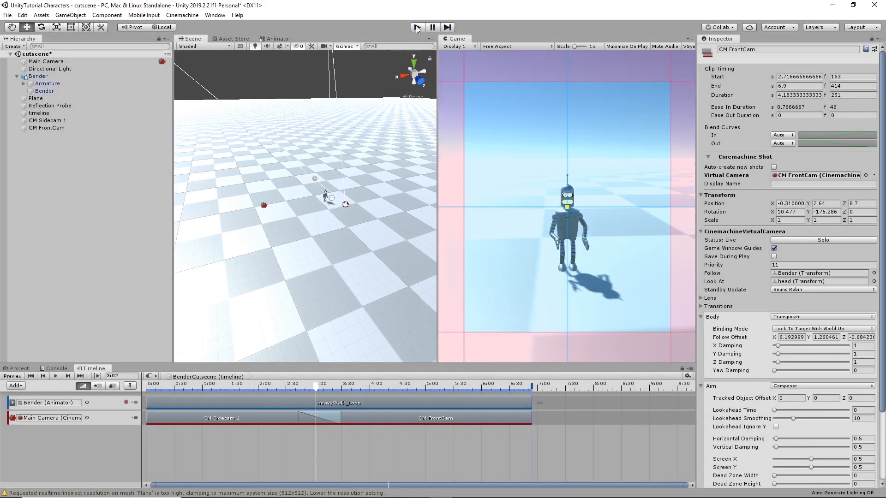
Step: Save the cutscene scene and the project
click(7, 14)
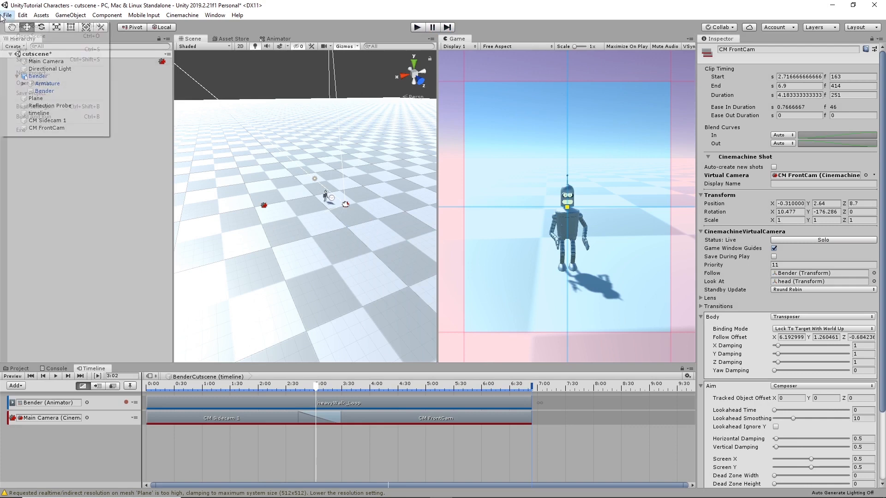
click(21, 49)
click(7, 15)
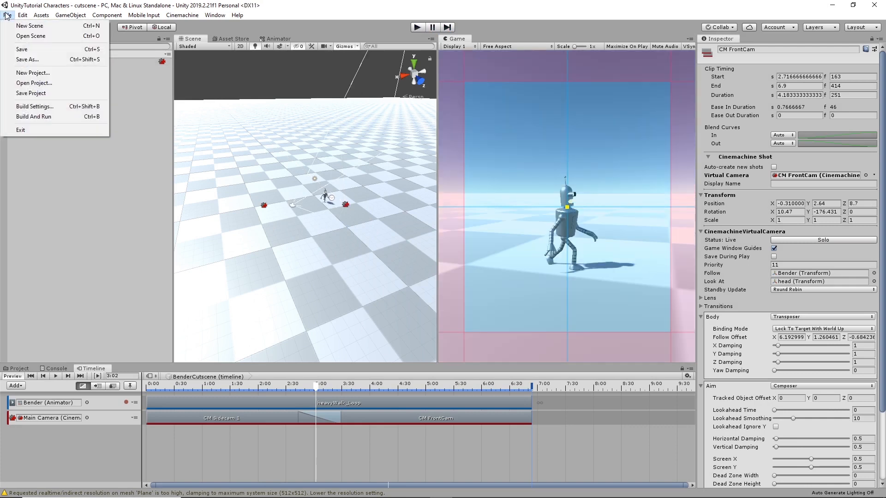
click(31, 93)
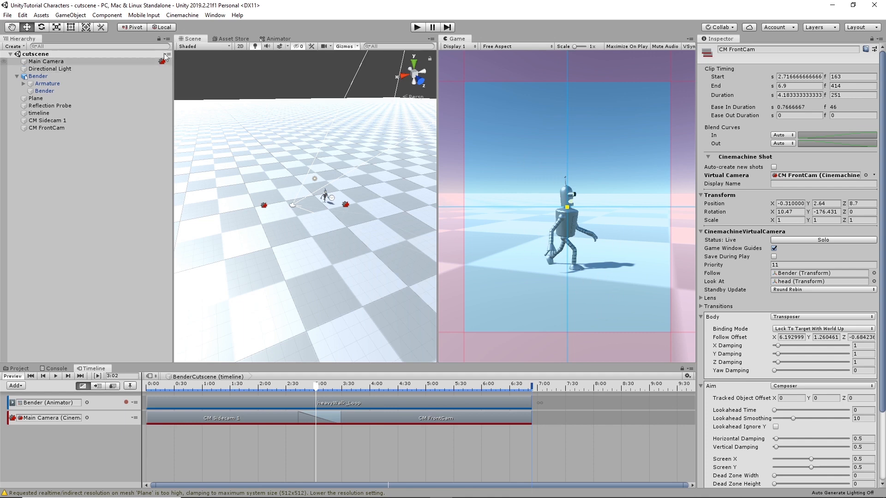
click(194, 18)
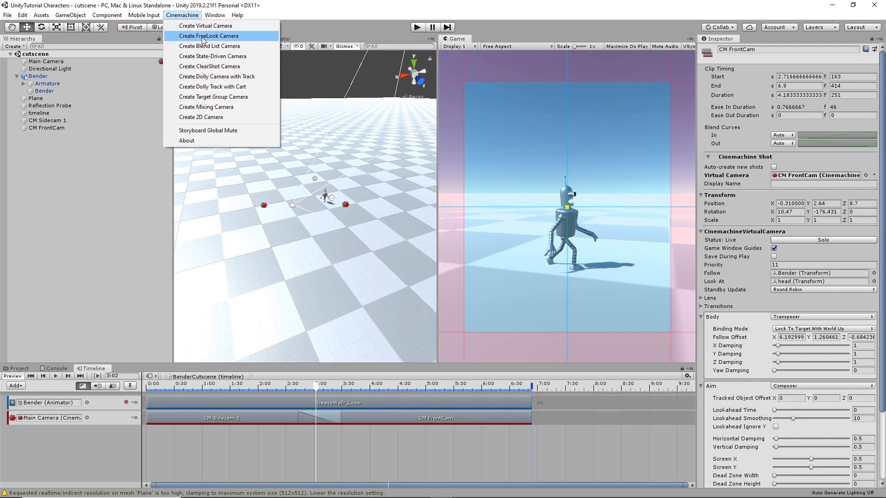
click(203, 37)
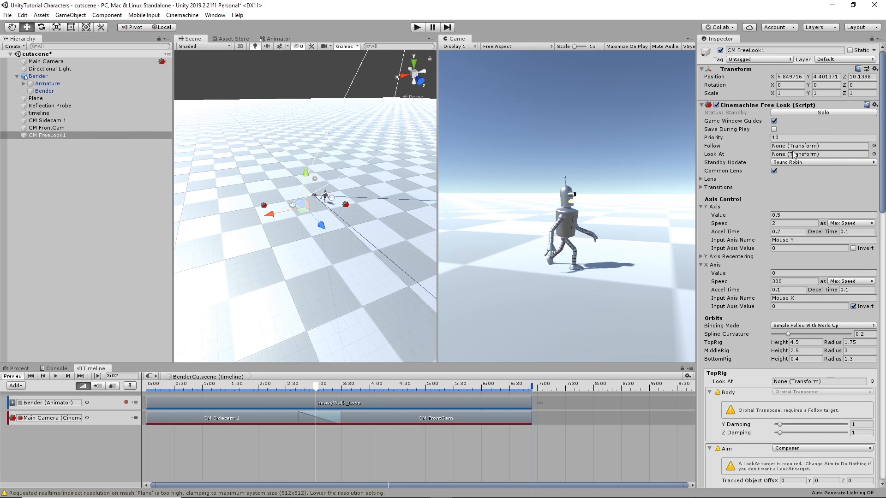
click(48, 137)
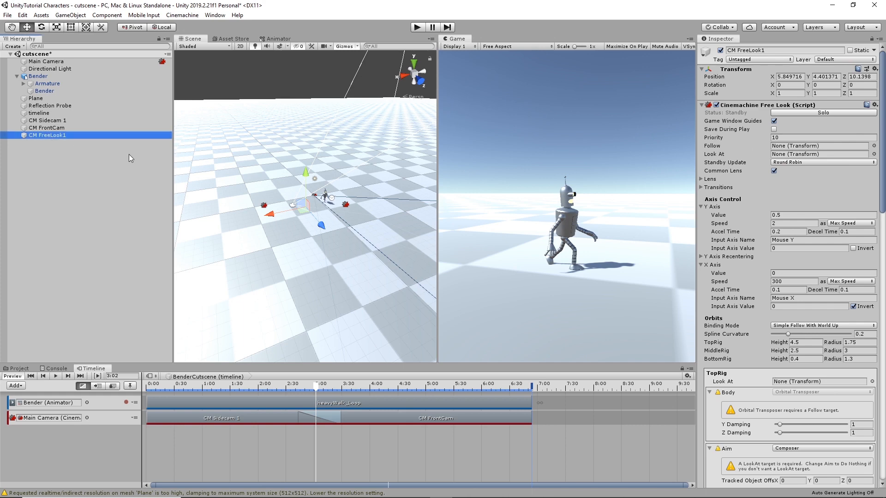
key(Delete)
Step: Save the scene and project again, without the FreeLook camera
click(8, 15)
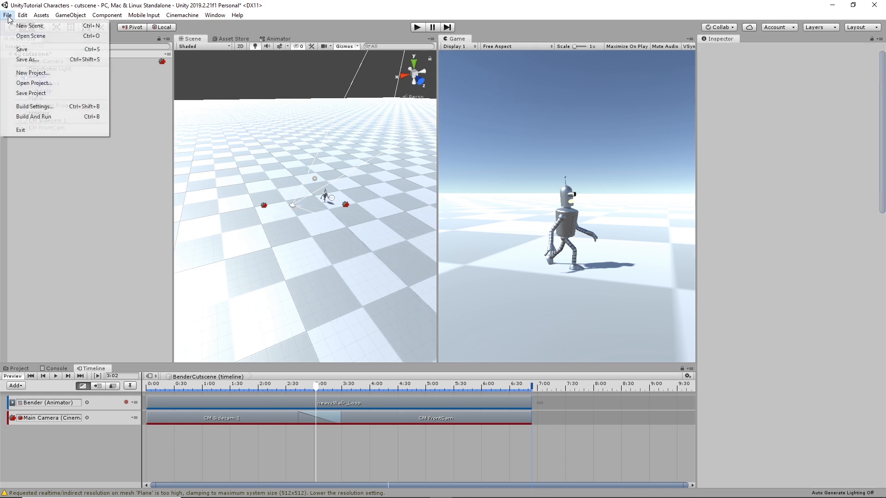
click(26, 50)
click(8, 16)
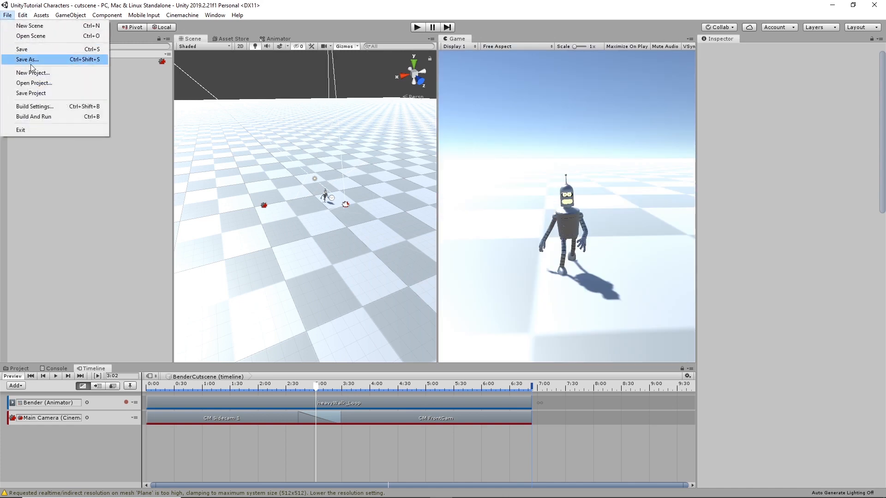
click(29, 93)
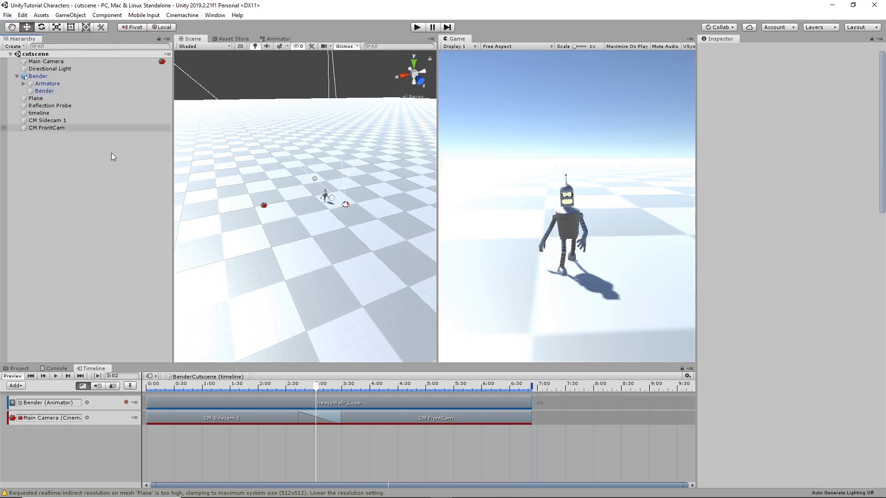
Step: Browse the project assets to the Scenes folder and open SampleScene
click(19, 369)
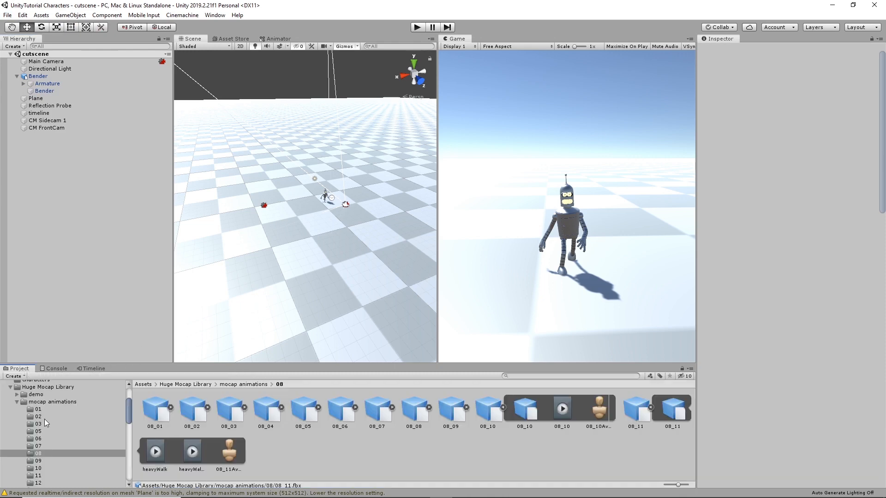
scroll(54, 392, up, 5)
click(26, 428)
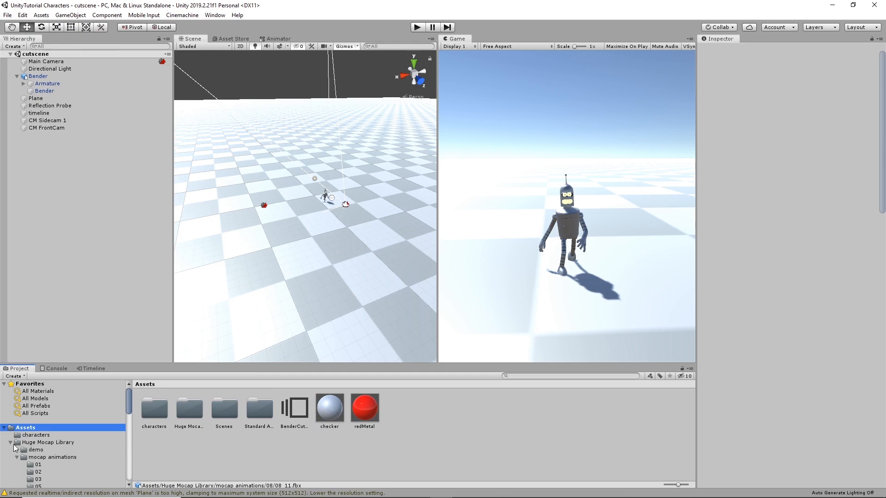
click(11, 442)
scroll(69, 449, down, 2)
click(28, 423)
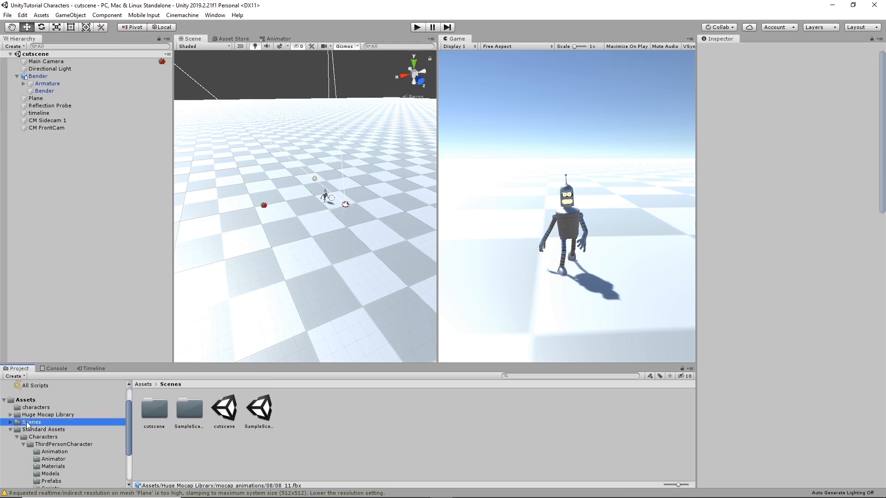
double_click(260, 410)
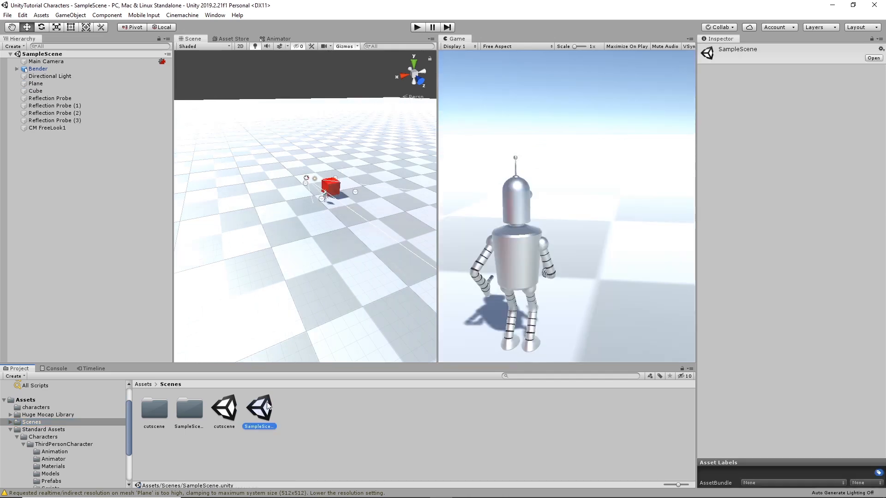
Step: Copy the CM FreeLook1 camera from SampleScene
click(50, 128)
right_click(49, 128)
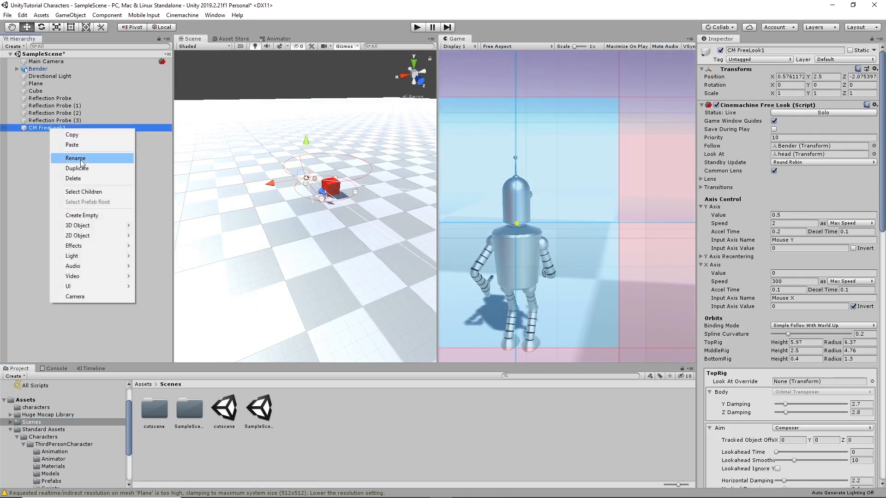
click(82, 135)
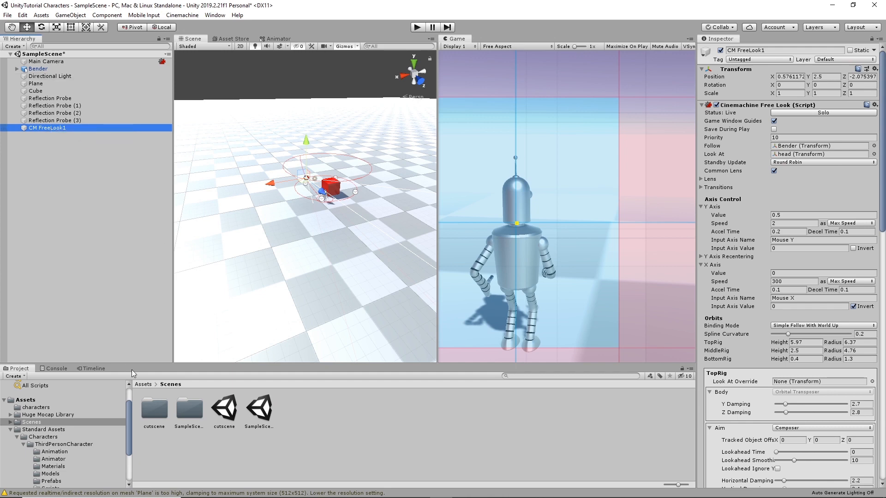
Step: Reopen the cutscene scene without saving SampleScene and paste the CM FreeLook1 camera into it
double_click(223, 410)
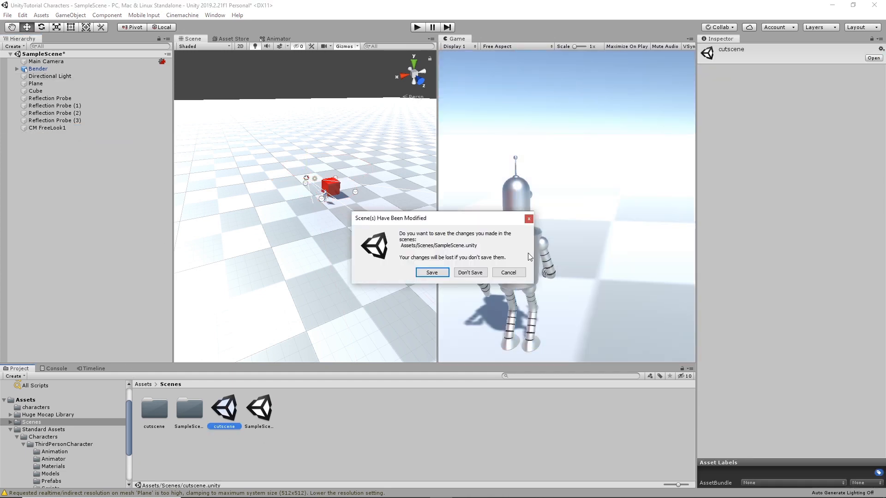
click(483, 273)
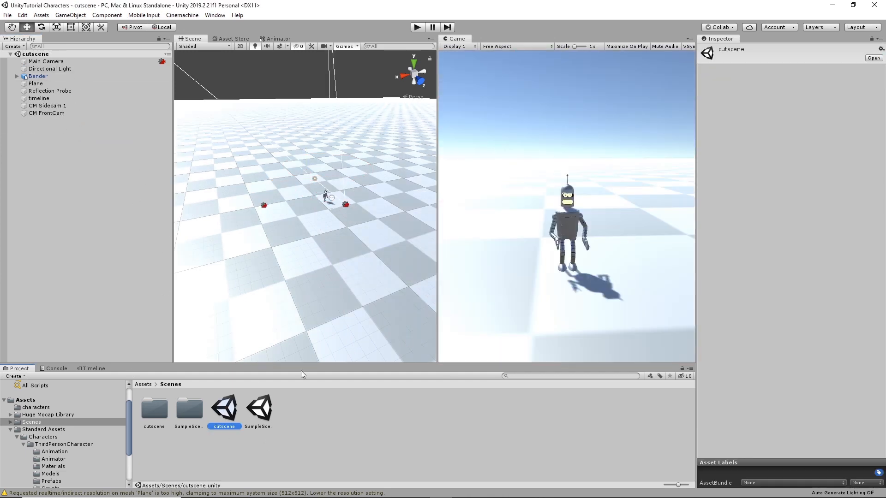
right_click(46, 130)
click(70, 148)
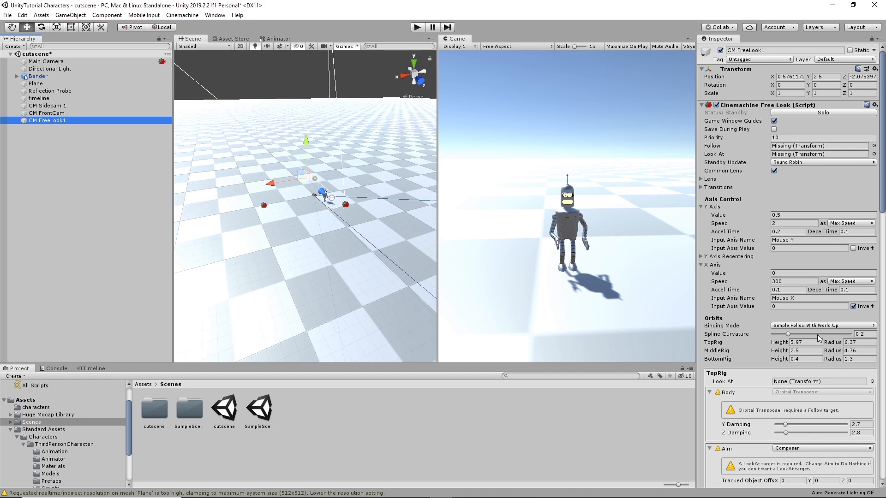
Step: Set the CM FreeLook1 camera's Follow target to Bender, comparing both Bender entries and settling on the second one listed
click(873, 146)
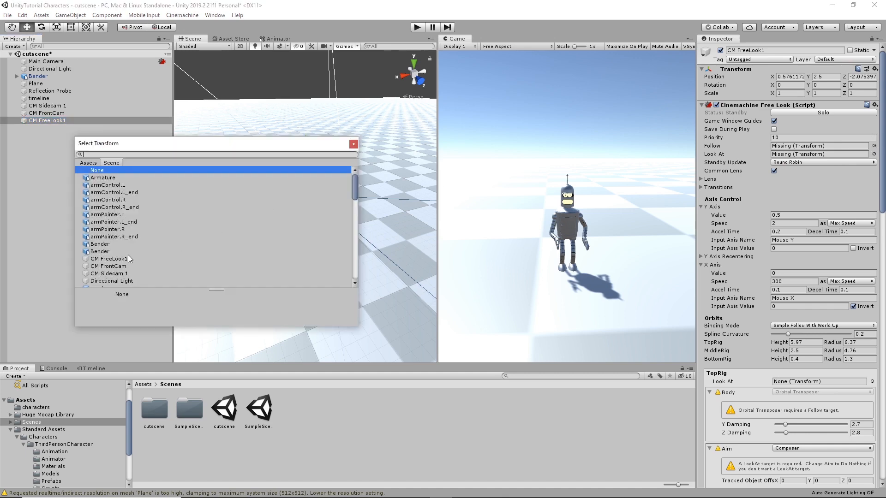
click(104, 252)
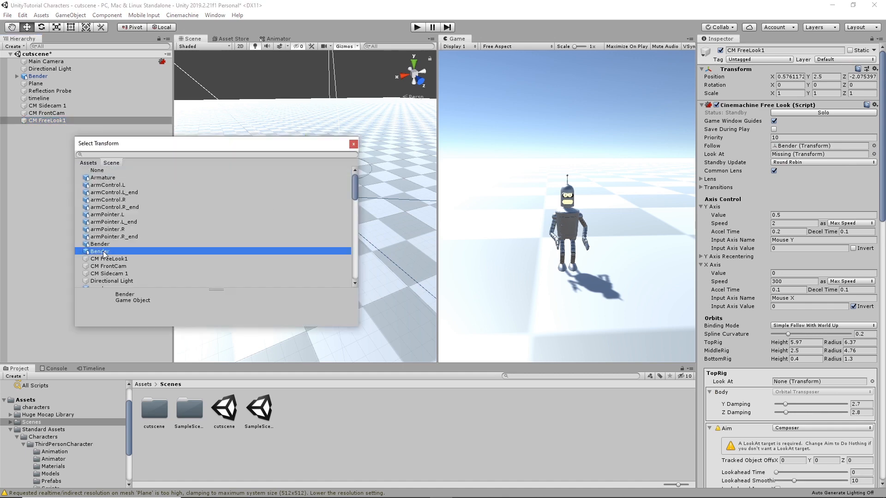
click(104, 246)
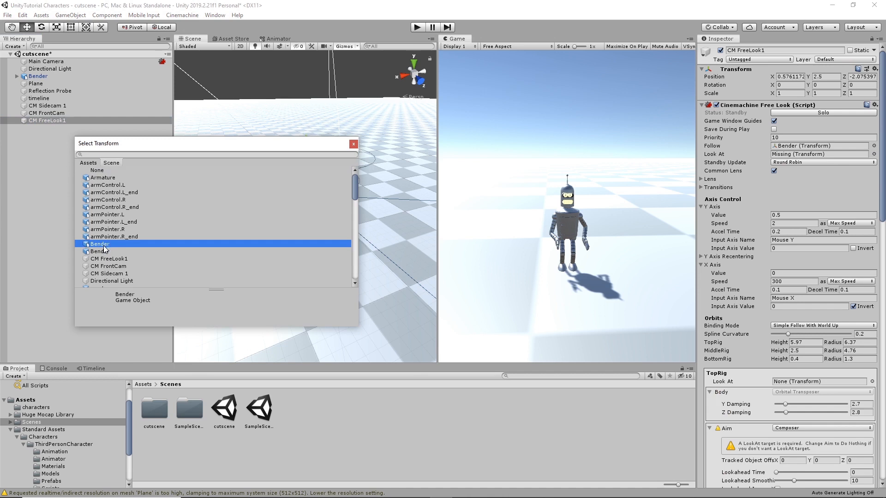
drag(217, 147, 294, 249)
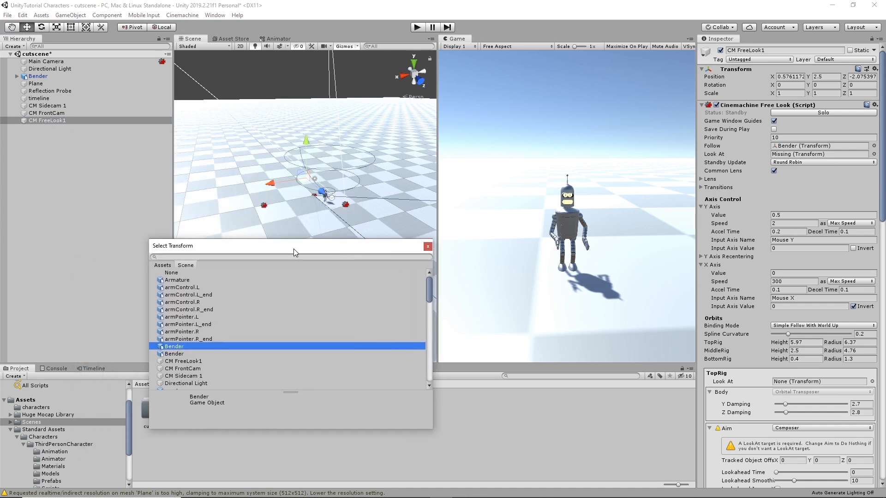
scroll(359, 181, up, 10)
right_click(367, 170)
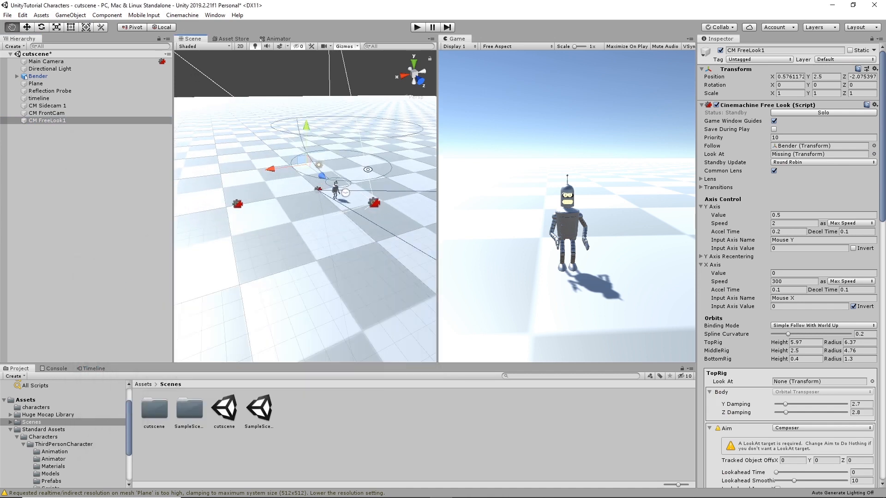
scroll(423, 228, up, 1)
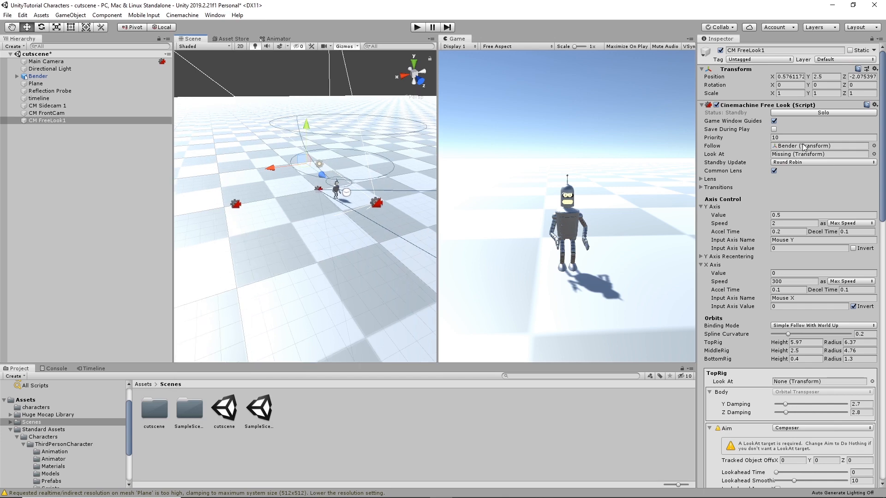
click(874, 146)
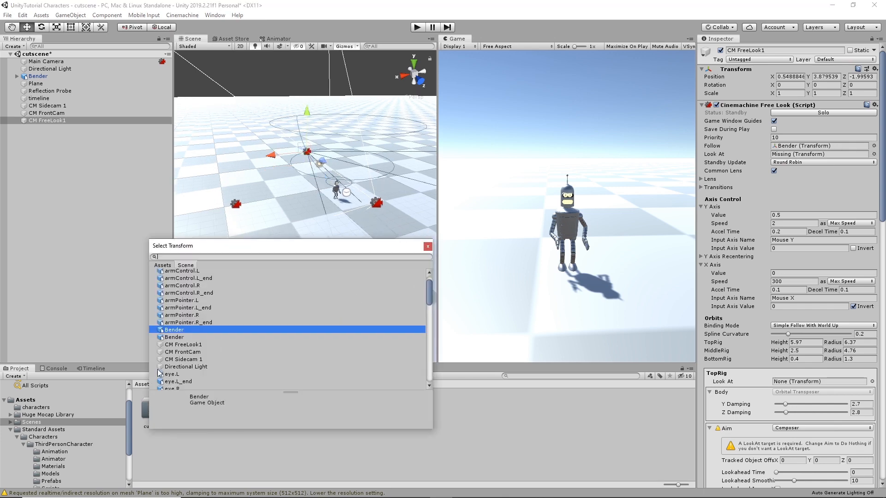
click(173, 338)
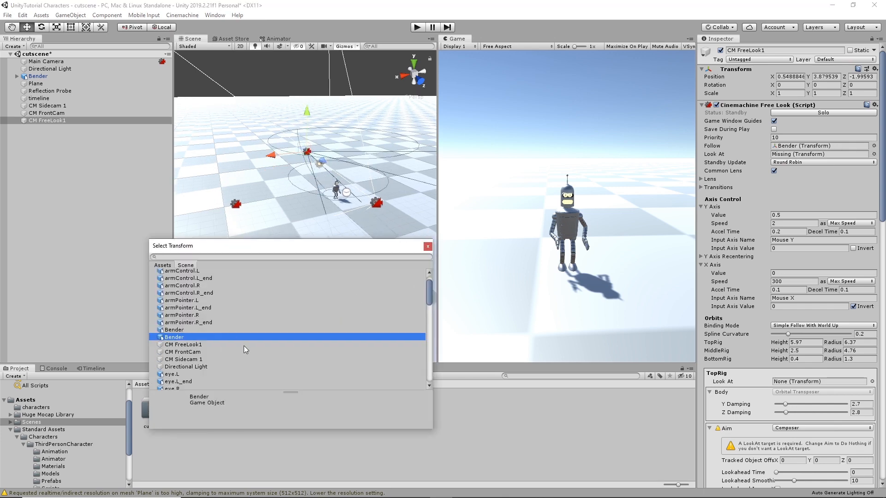
Step: Set the CM FreeLook1 camera's Look At target to Bender's head bone and bring up the cutscene timeline
click(873, 154)
scroll(191, 323, down, 8)
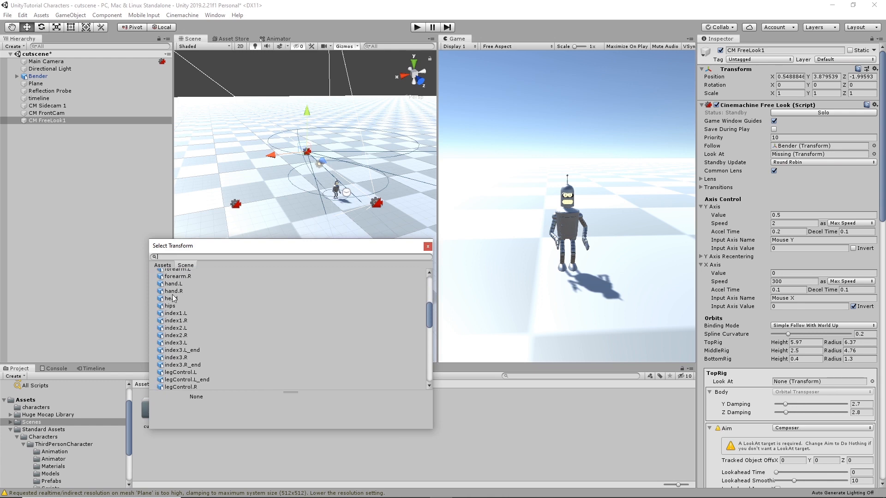
click(171, 299)
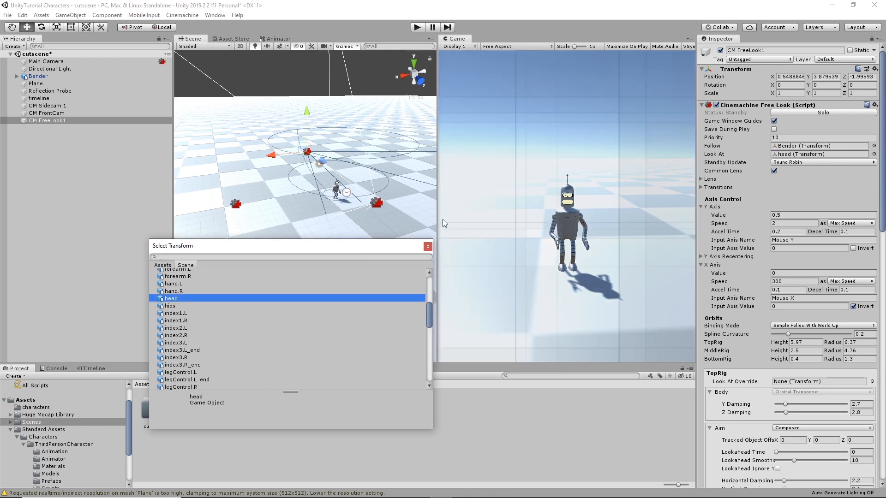
click(429, 247)
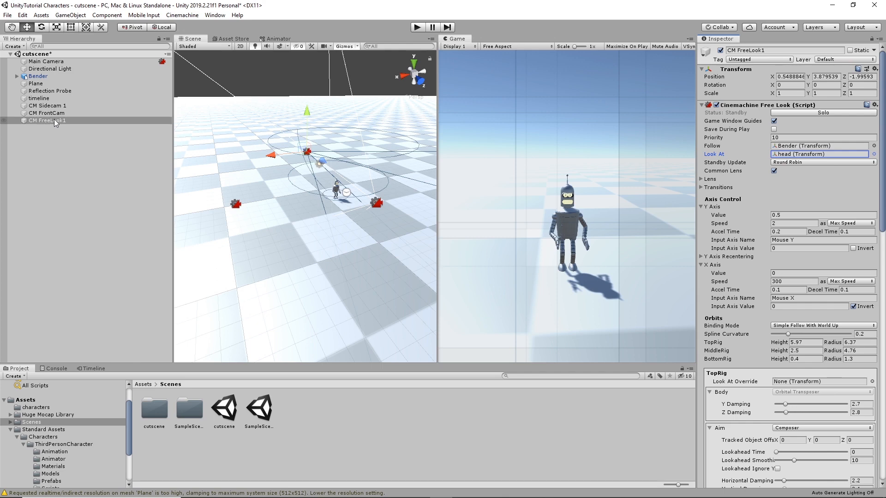
click(92, 368)
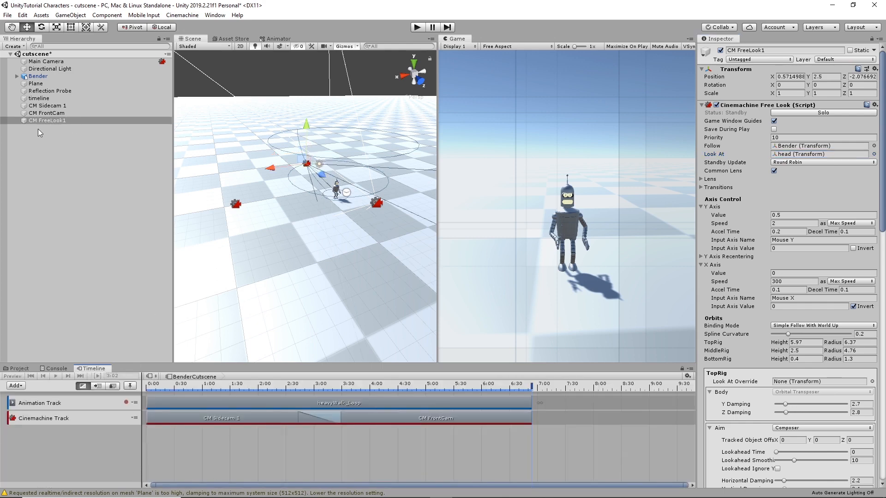
Step: Try to add the CM FreeLook1 camera to the Cinemachine track after the CM FrontCam clip
drag(57, 121, 615, 419)
click(40, 129)
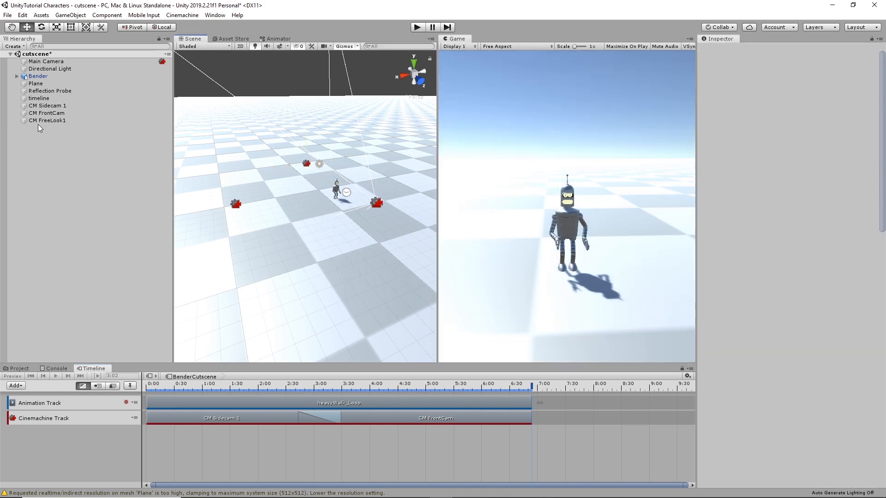
click(40, 121)
drag(40, 121, 541, 420)
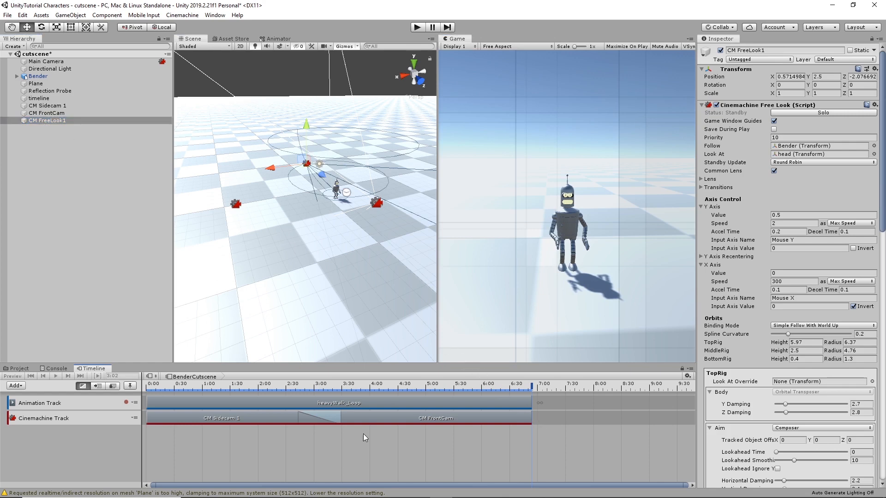
click(415, 420)
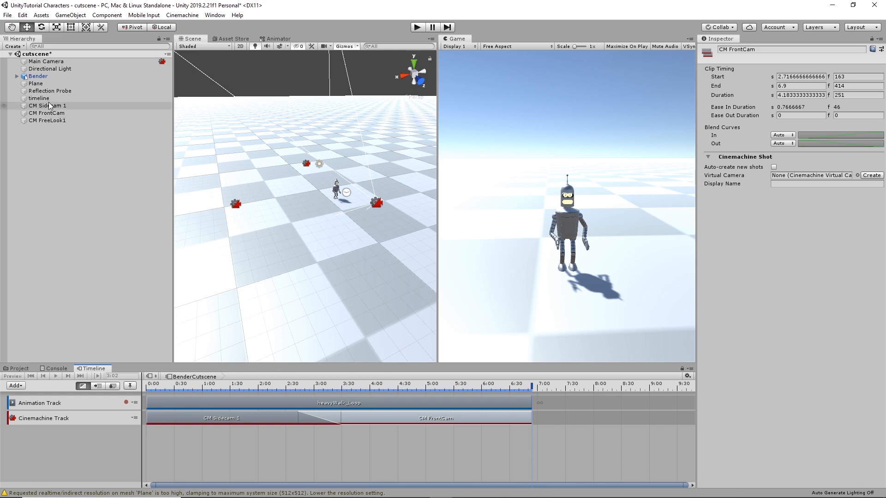
Step: Select the timeline object, lock the Timeline window to it and scrub through the blend to 3:44
click(39, 98)
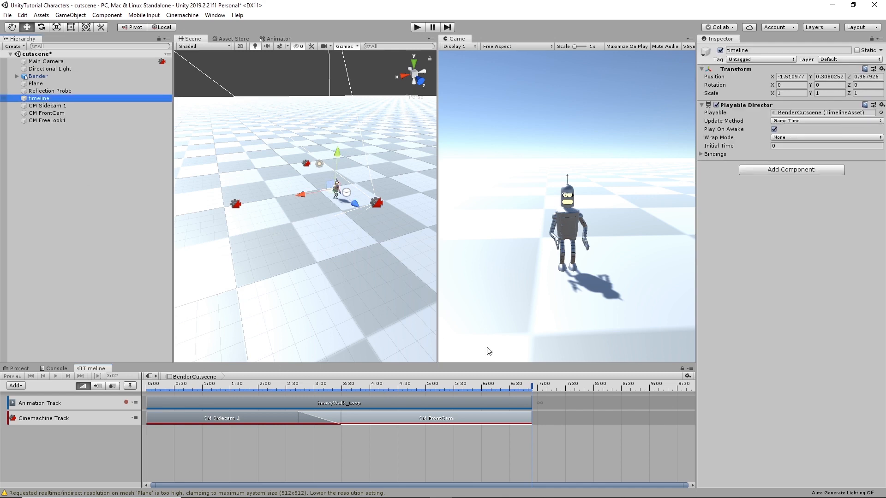
click(301, 386)
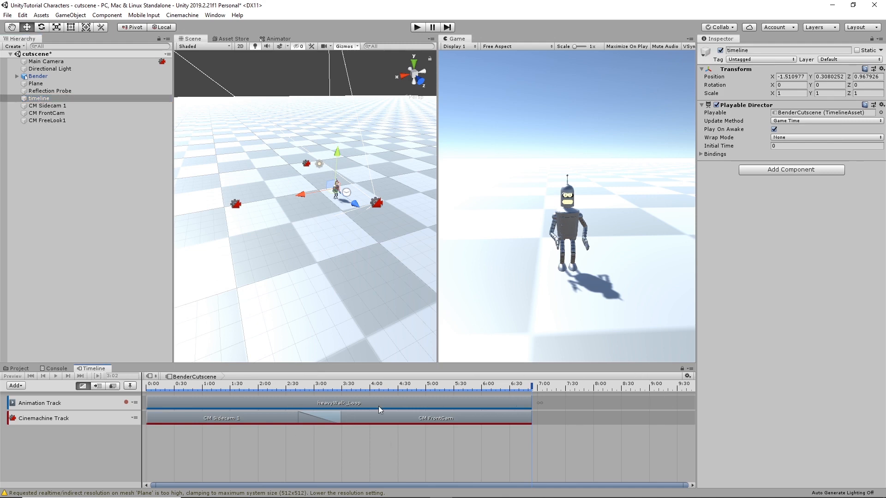
click(683, 370)
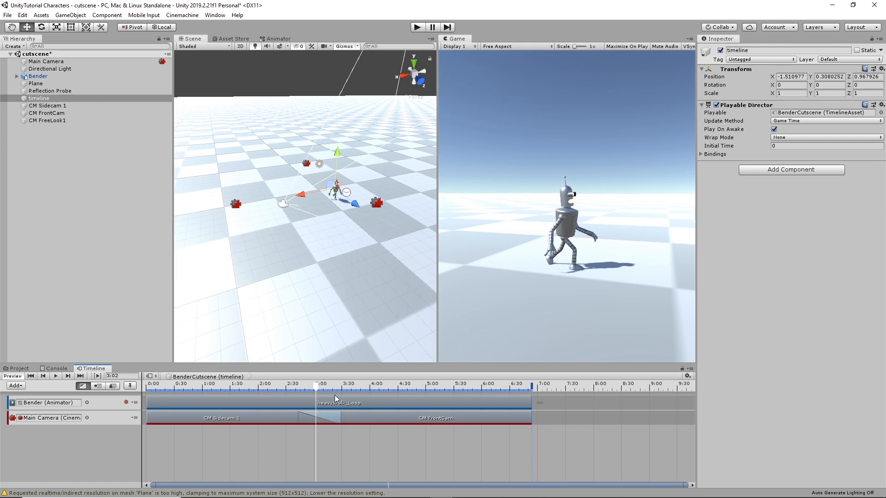
drag(323, 388, 355, 388)
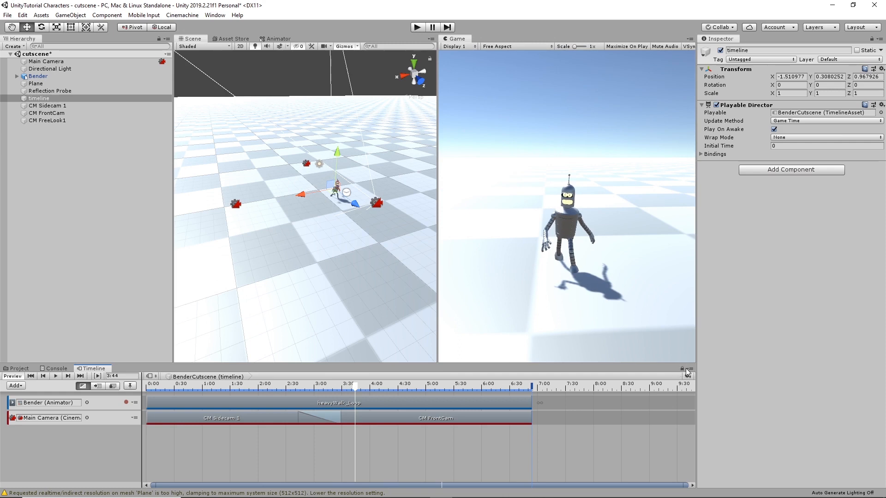
Step: Select the CM FrontCam camera and scrub the timeline to 6:09 to check its shot
click(48, 106)
click(46, 114)
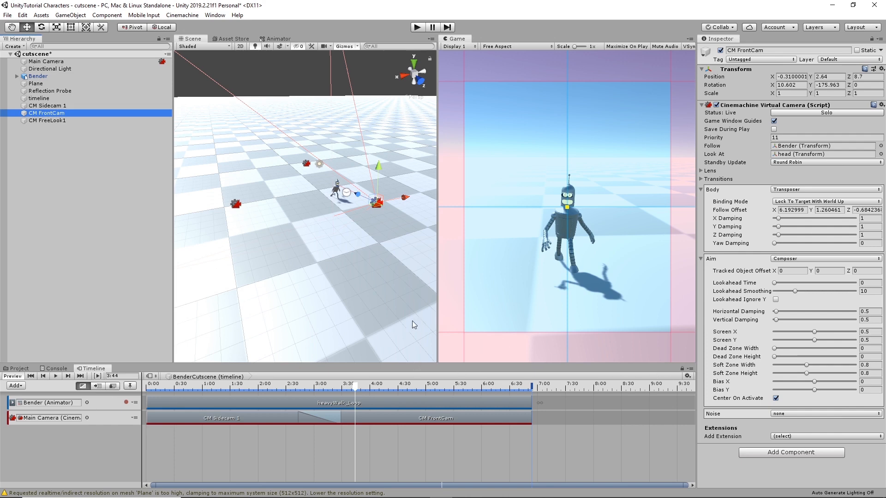
click(356, 390)
drag(357, 390, 490, 391)
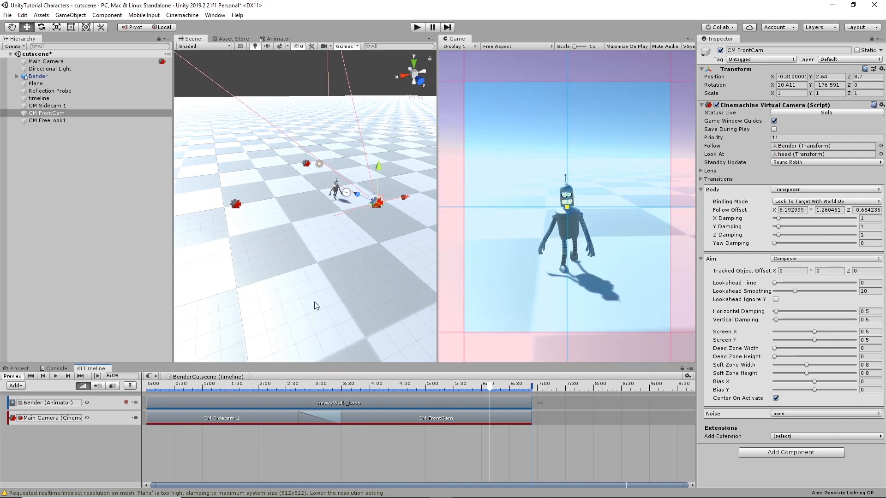
Step: Add CM FreeLook1 to the Cinemachine track directly after CM FrontCam at 6.9 s and shorten its clip to end at 7.35 s
click(45, 122)
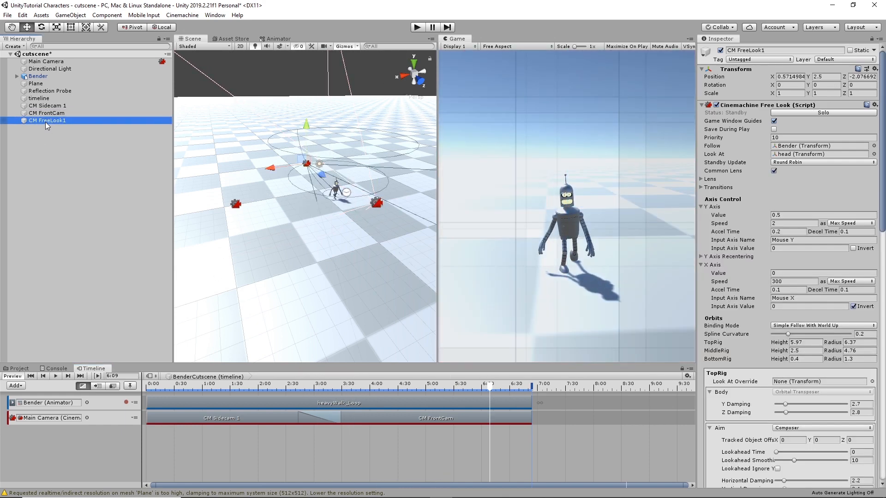
drag(45, 122, 577, 429)
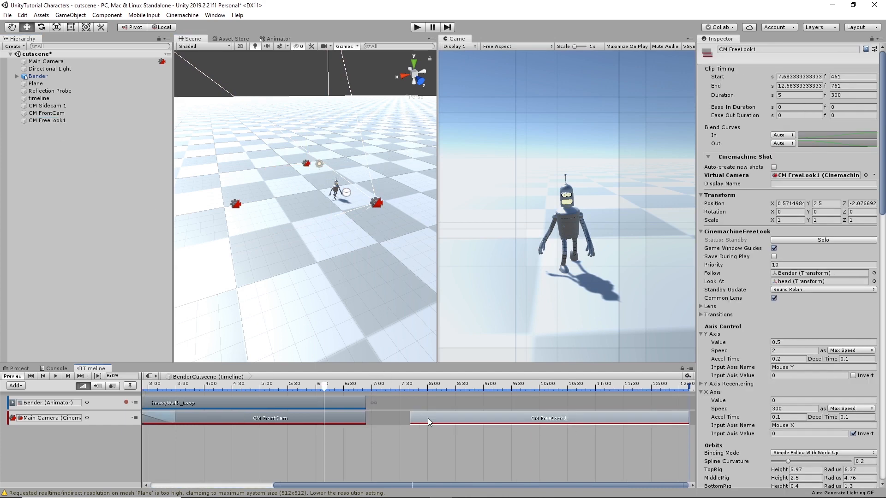
drag(419, 422, 386, 422)
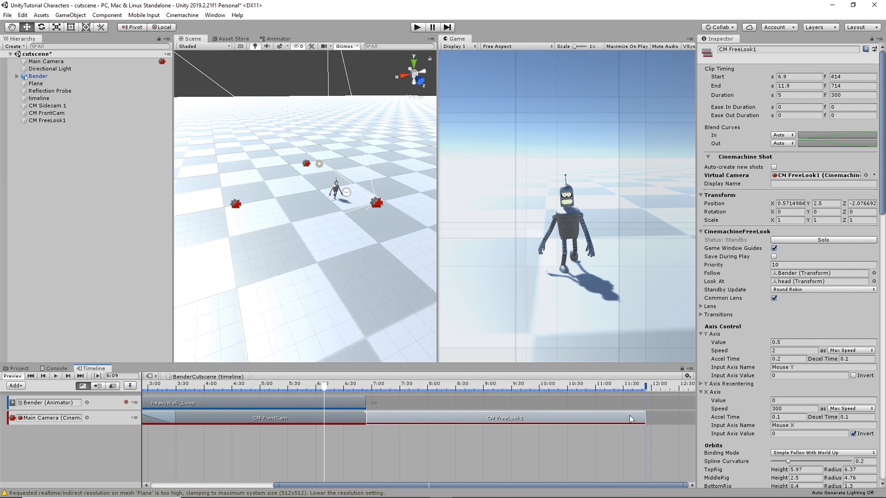
drag(645, 418, 390, 429)
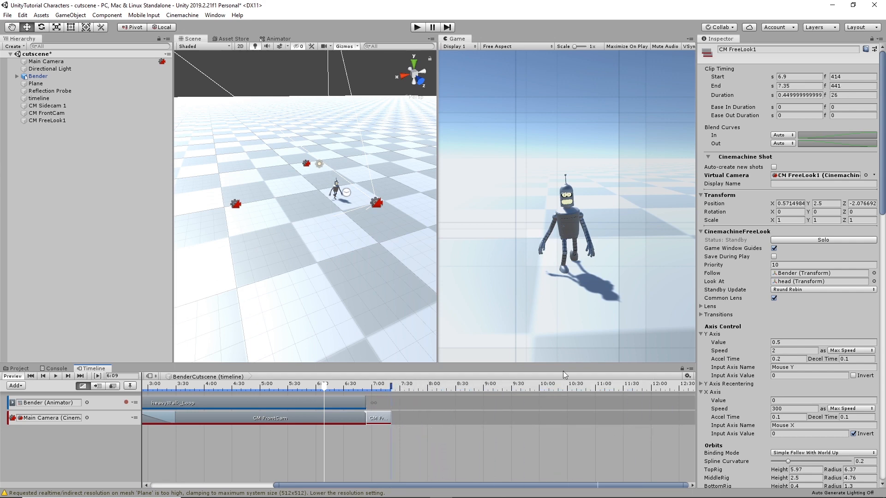
Step: Set the CM FreeLook1 camera's priority to 12 and adjust its clip to end at 7.5 s, overlapping CM FrontCam by 0.25 s
click(786, 266)
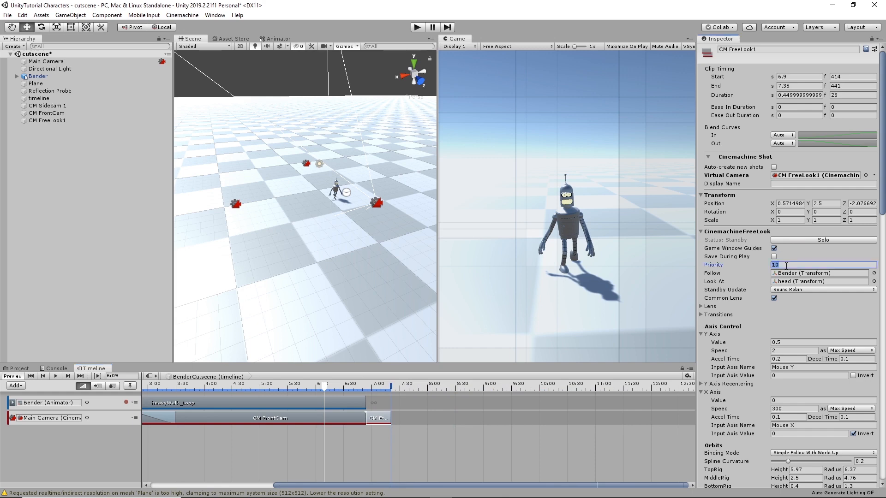
text(12)
click(789, 212)
mouse_move(389, 418)
mouse_down()
mouse_move(406, 418)
mouse_move(386, 415)
mouse_move(378, 424)
mouse_move(400, 419)
mouse_up()
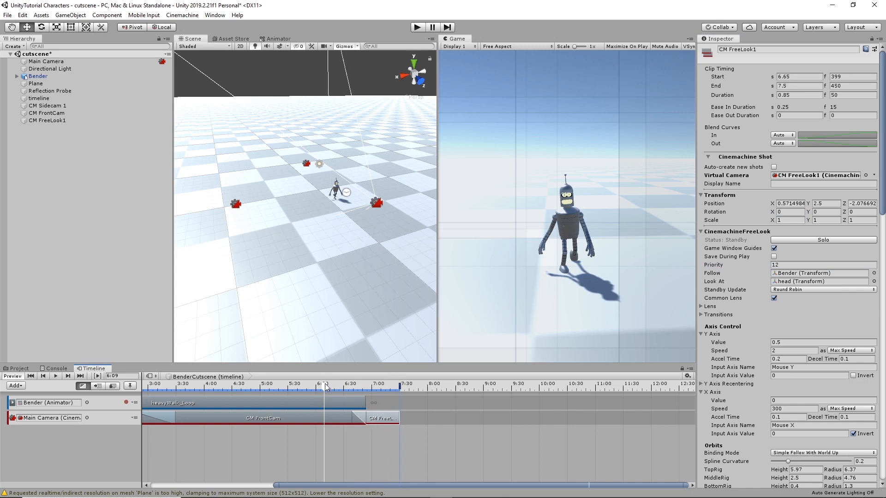
Step: Scrub the timeline through the CM FrontCam to CM FreeLook1 blend, and test the whole cutscene in play mode
drag(326, 387, 369, 389)
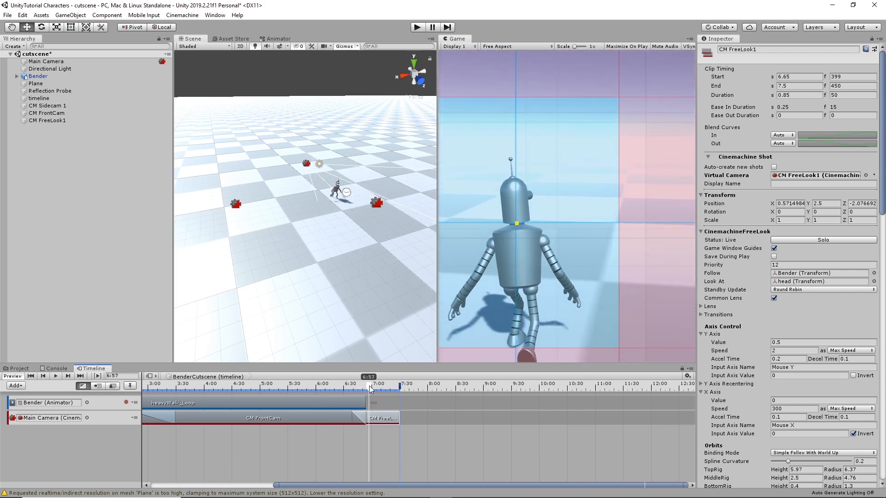
mouse_move(370, 389)
mouse_down()
mouse_move(360, 390)
mouse_move(369, 390)
mouse_up()
click(420, 27)
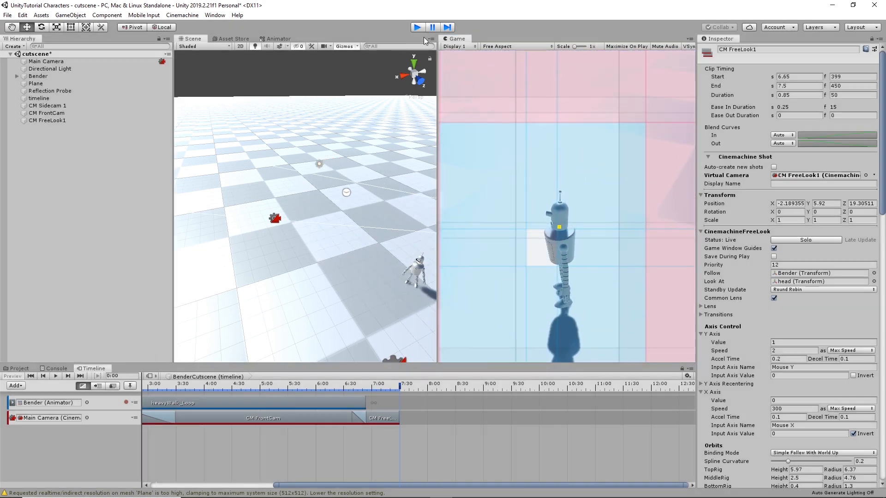
click(418, 27)
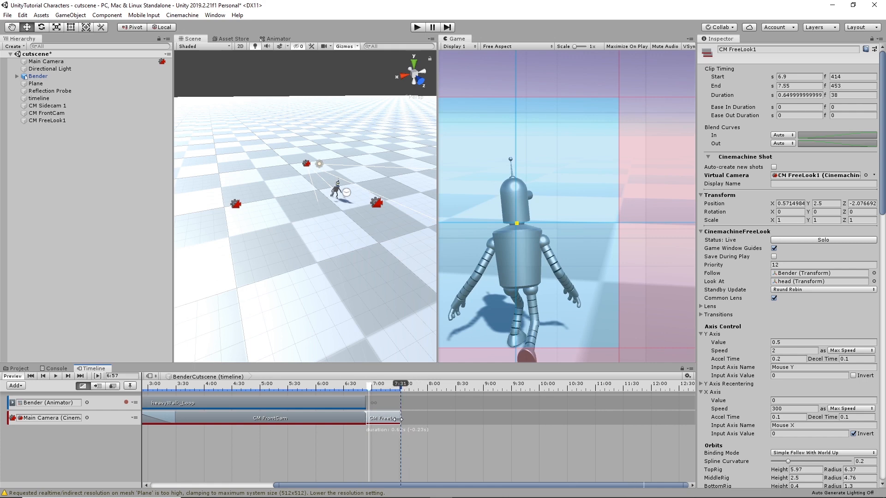
Step: Run the cutscene in play mode again to check the direct cut from CM FrontCam to CM FreeLook1
click(417, 27)
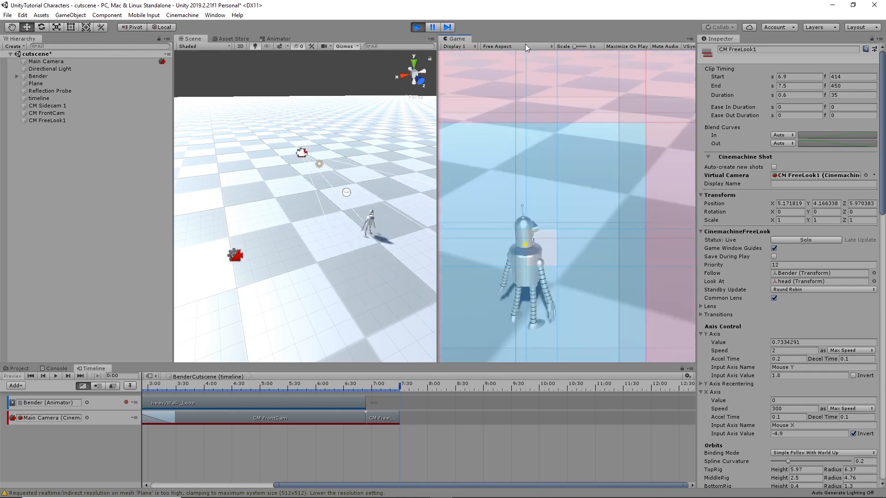
click(417, 26)
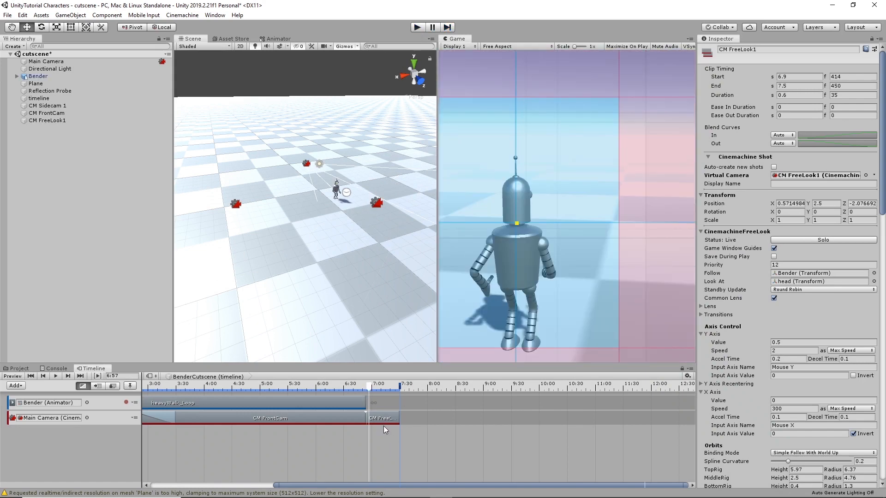
Step: Move the CM FreeLook1 clip away from the end of CM FrontCam so that it starts at about 7.78 s
click(257, 419)
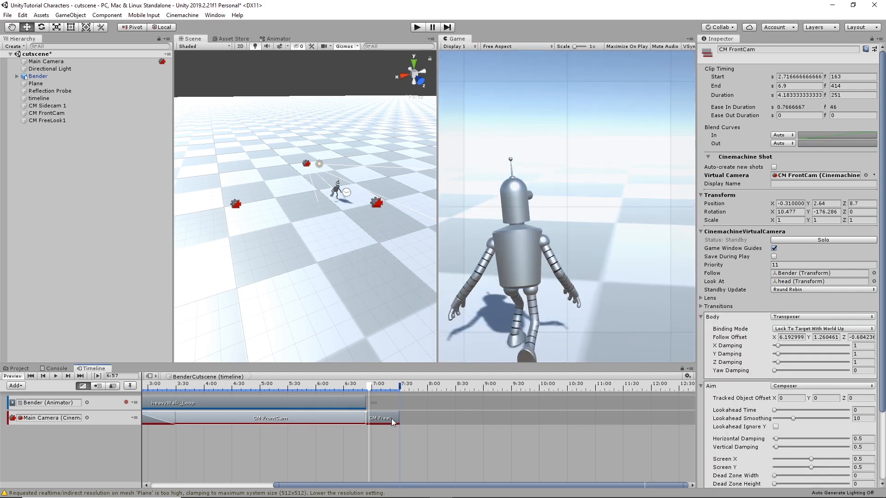
drag(388, 420, 412, 420)
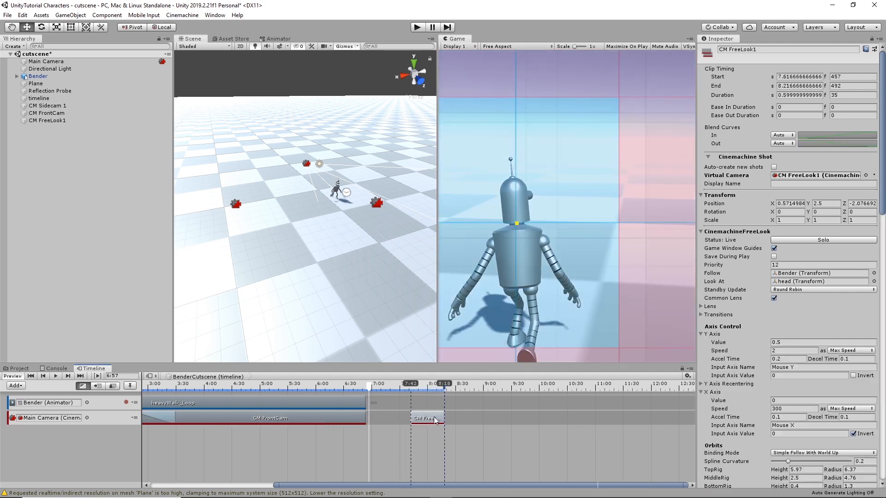
scroll(389, 443, down, 4)
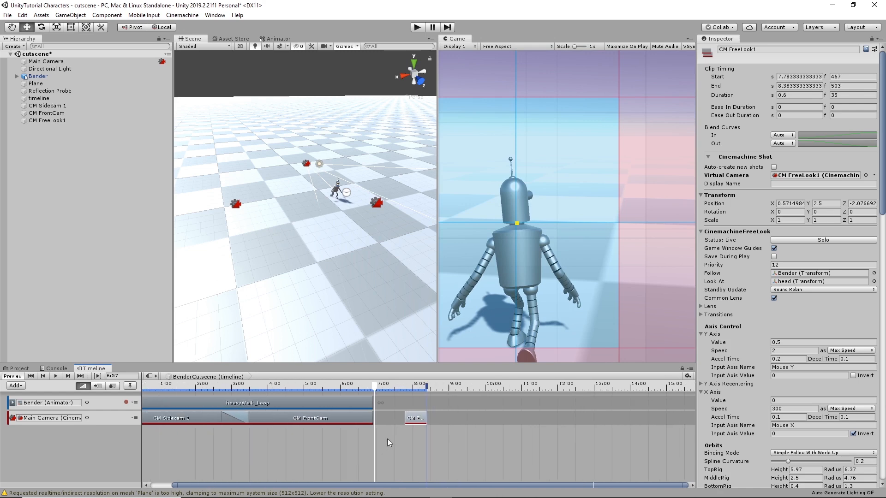
Step: Copy the CM Sidecam 1 clip after CM FrontCam so that it overlaps it by 0.55 s and ends at 7.7 s
click(163, 419)
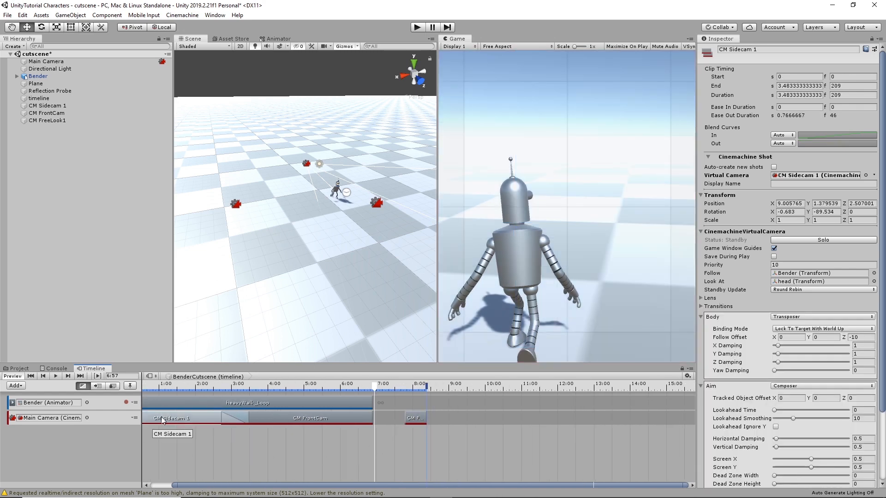
drag(208, 449, 370, 418)
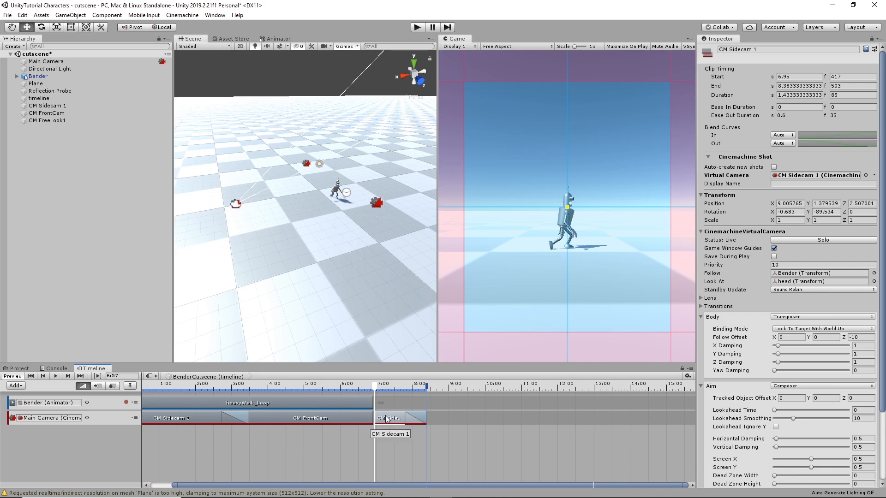
drag(422, 417, 395, 419)
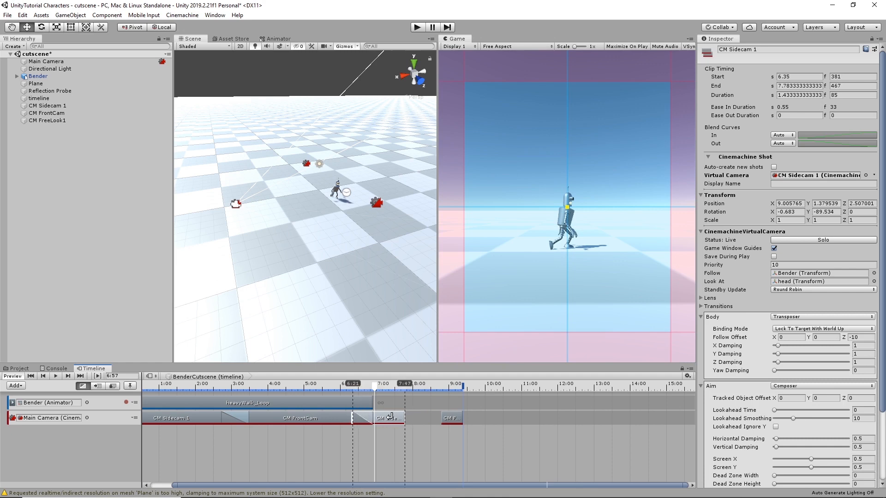
mouse_move(360, 384)
mouse_down()
mouse_move(339, 386)
mouse_move(370, 389)
mouse_up()
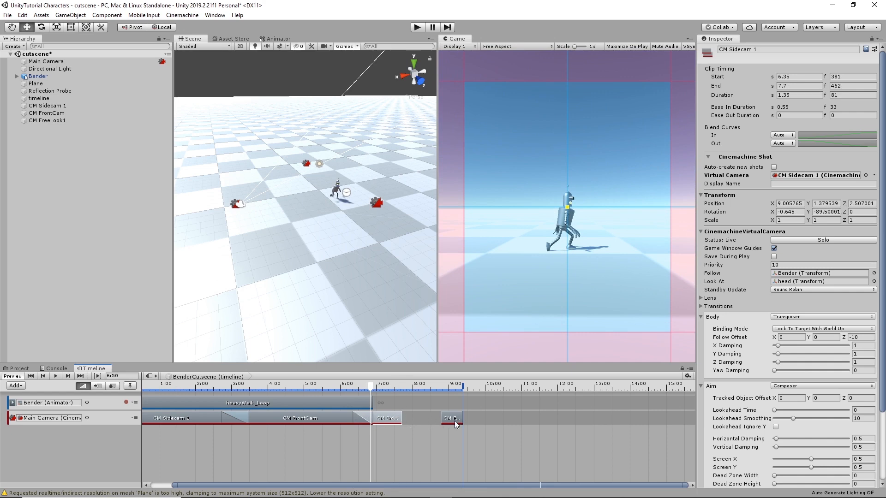
Step: Place the CM FreeLook1 clip from 6.9 s to about 8.52 s, blending with the second CM Sidecam 1 clip, and test the cutscene in play mode
drag(455, 421, 431, 417)
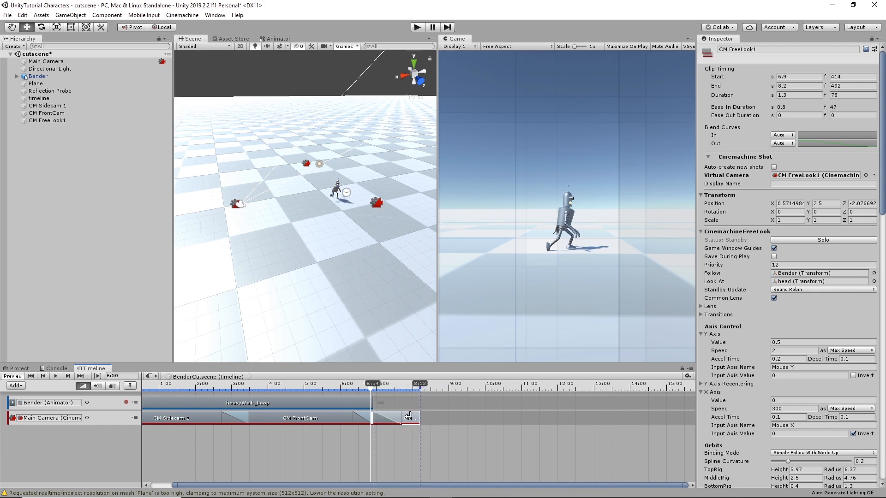
drag(370, 386, 412, 416)
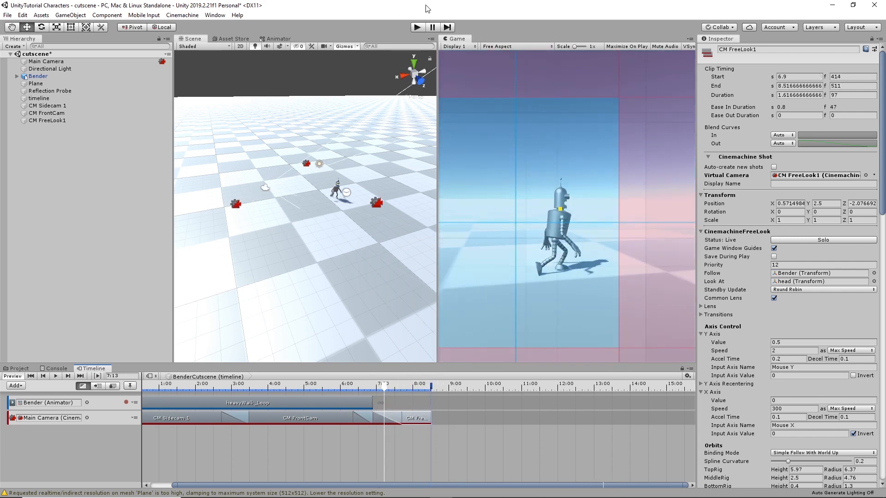
click(416, 27)
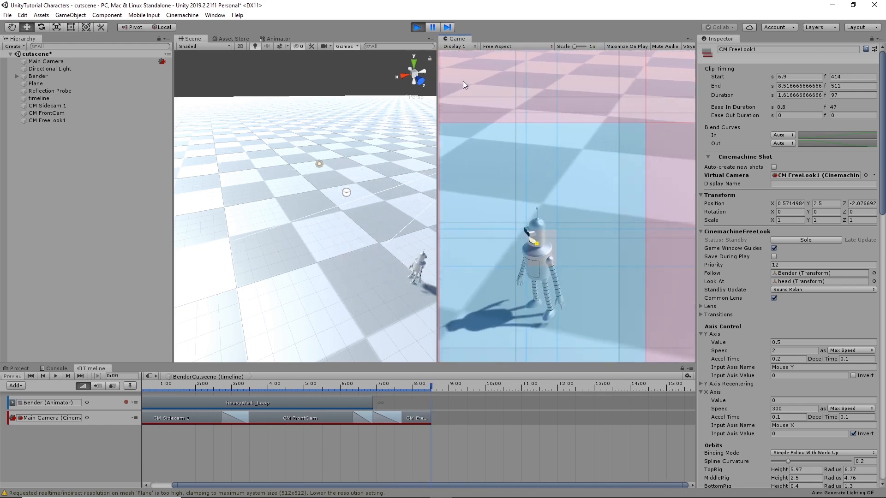
click(416, 28)
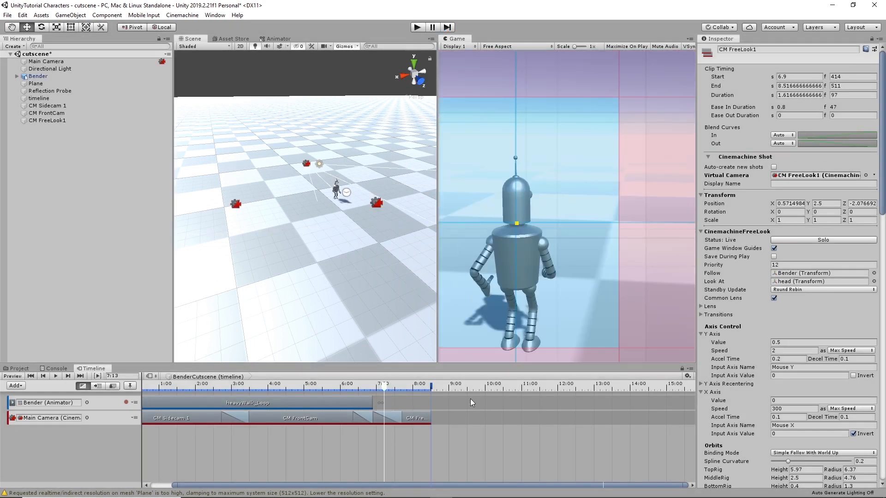
Step: Shorten the second CM Sidecam 1 clip to end at 7.4 s, set CM FreeLook1 to run from 7.05 s to 8 s, and run play mode
drag(457, 418, 472, 425)
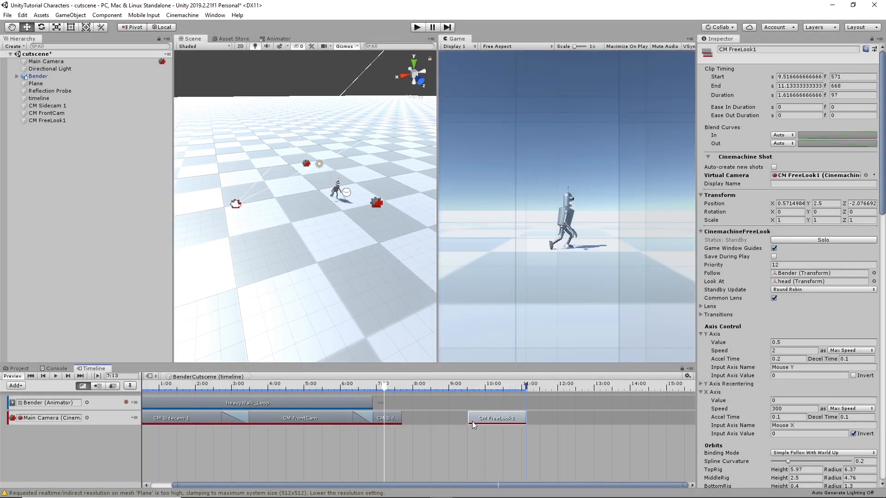
drag(401, 419, 384, 419)
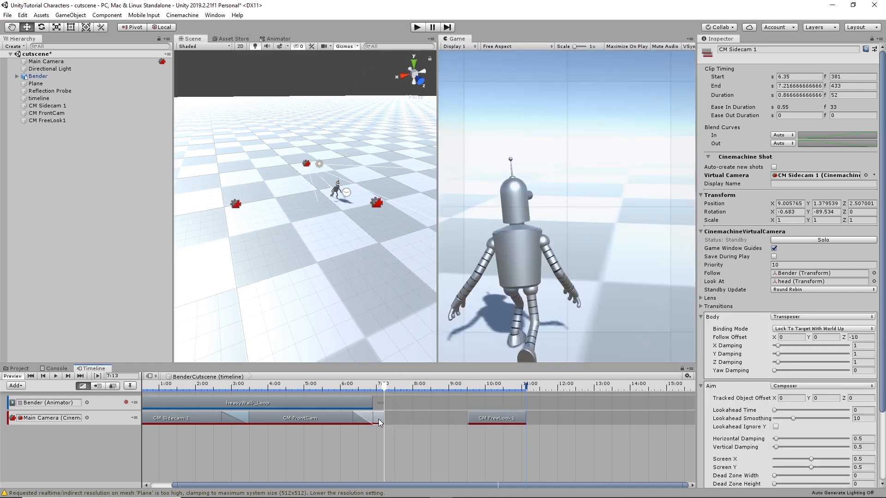
drag(383, 419, 389, 418)
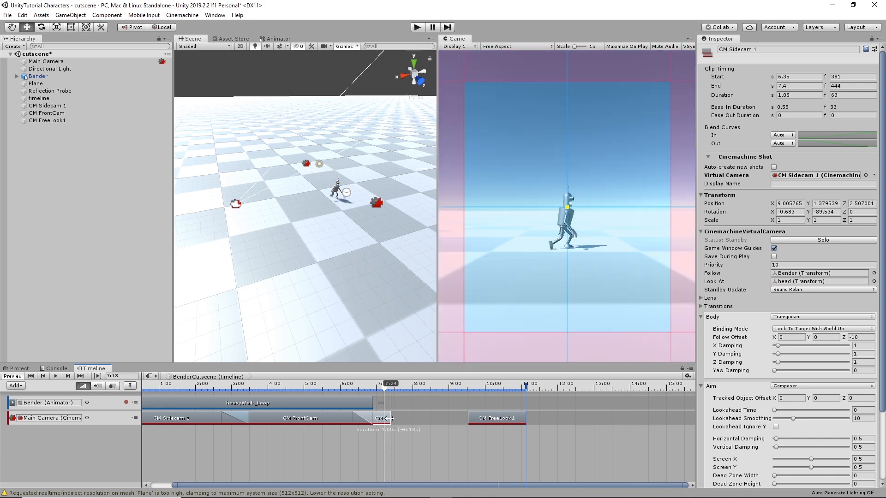
drag(490, 417, 404, 419)
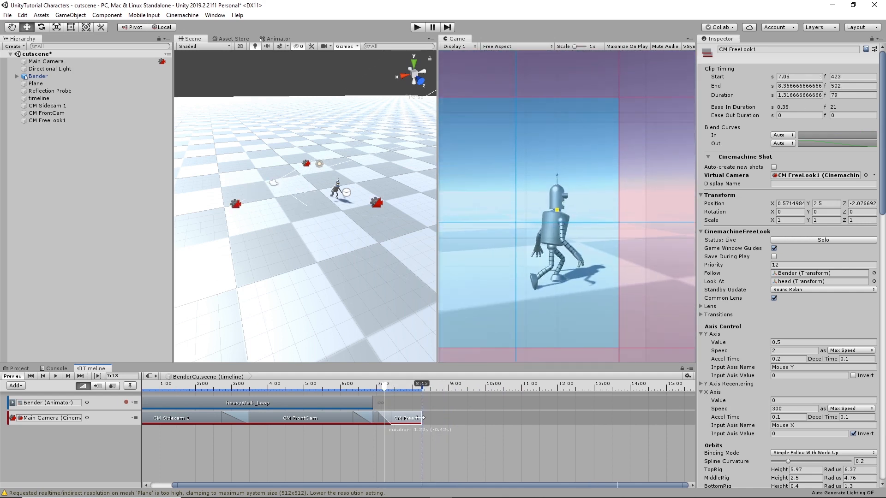
click(418, 28)
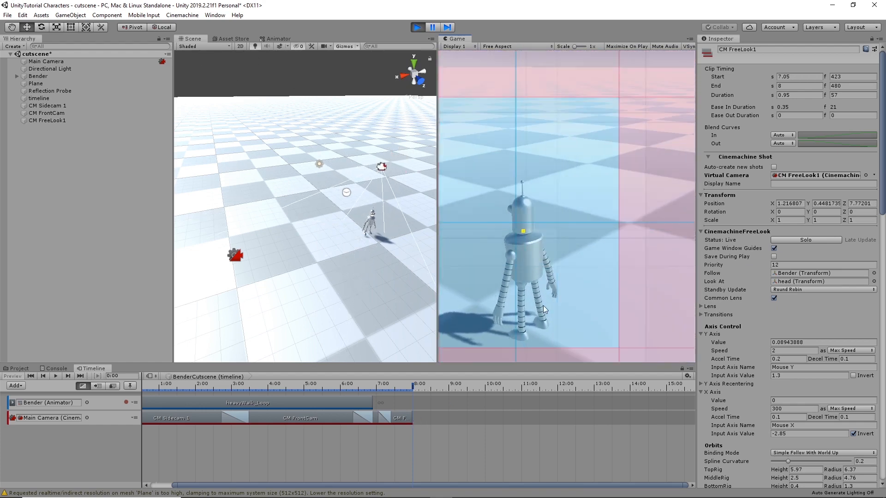
Step: Adjust CM FreeLook1 to run from 6.9 s to about 8.58 s with a 0.73 s blend in, and test the cutscene in play mode again
drag(398, 419, 425, 420)
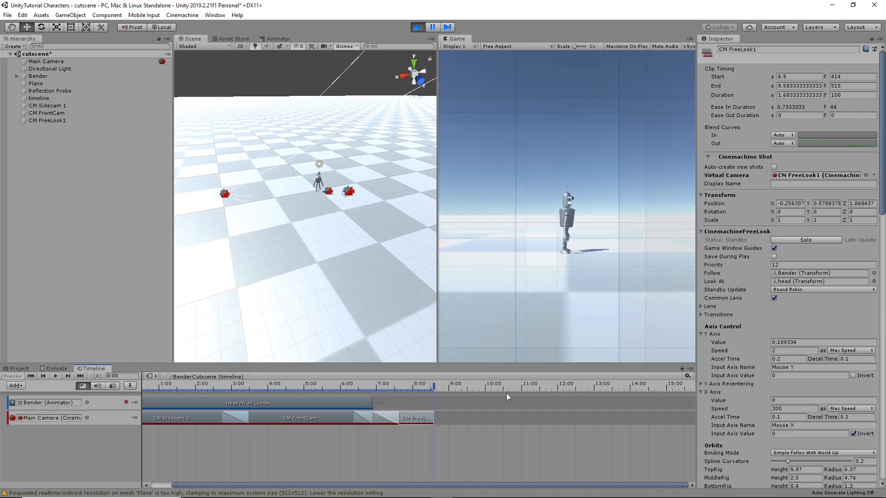
click(416, 27)
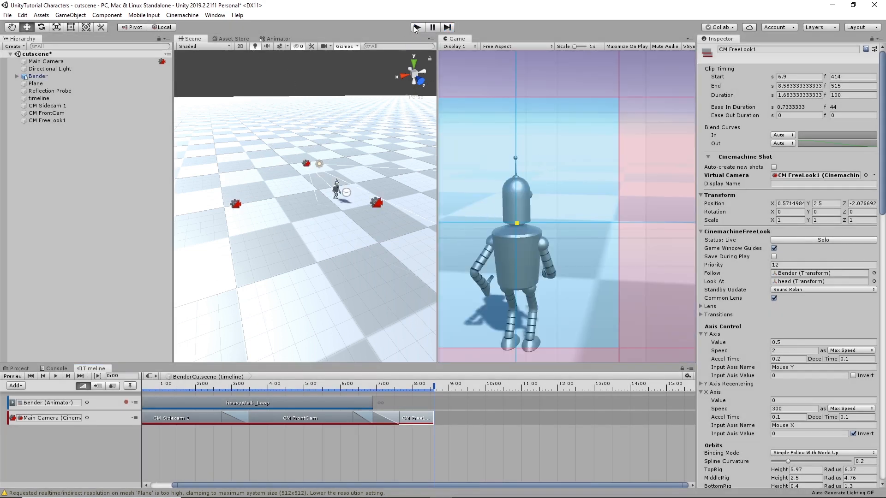
click(417, 27)
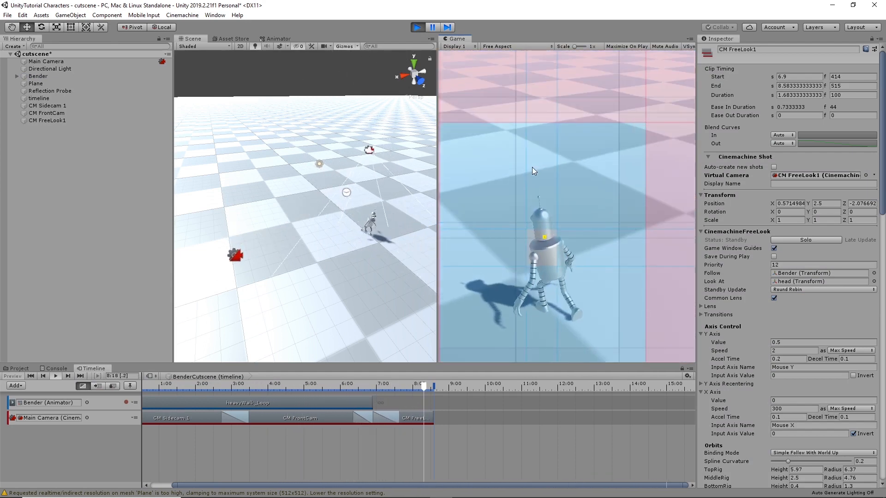
click(417, 27)
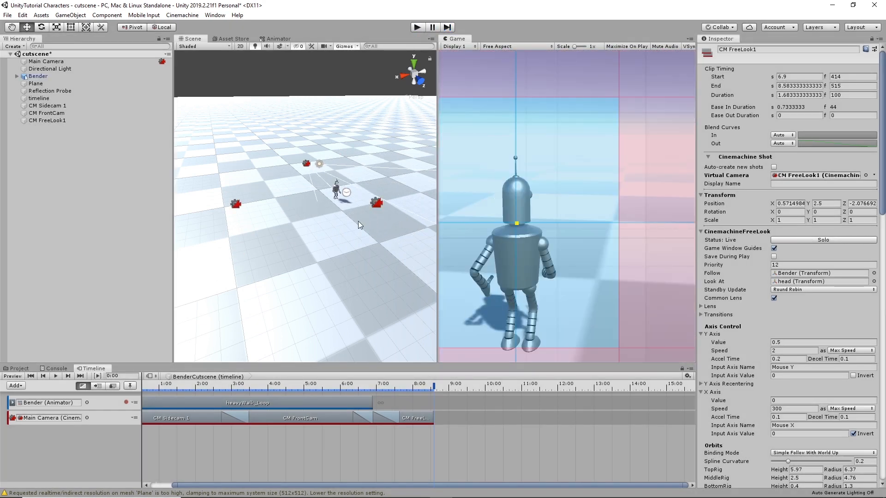
Step: Dock the Game view as a tab alongside the Scene view, and frame Bender and the cameras in the enlarged Scene view
drag(456, 39, 320, 39)
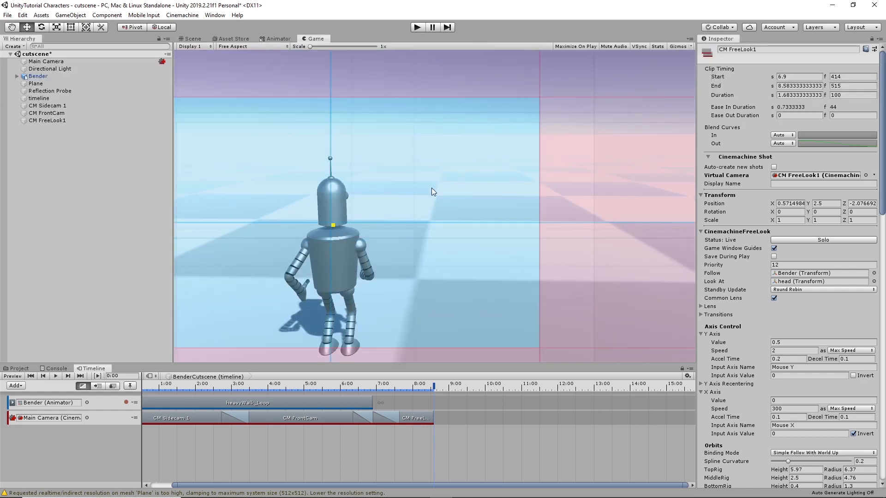
click(192, 38)
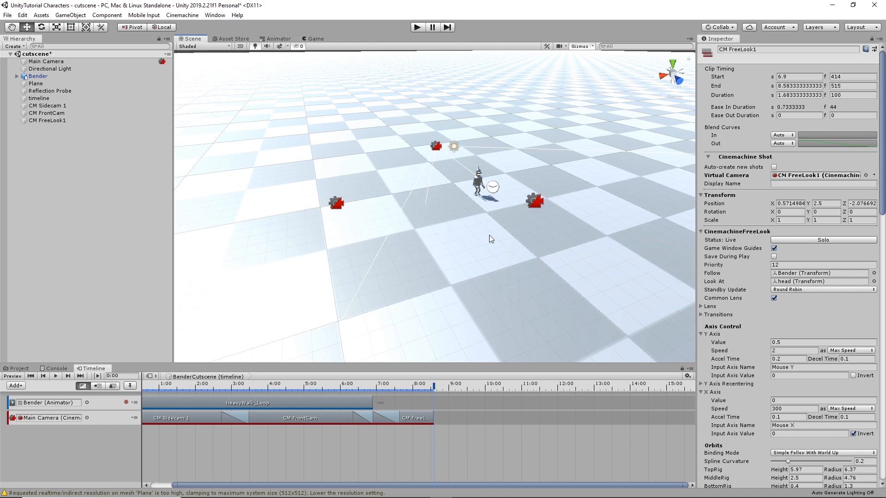
alt+drag(419, 275, 414, 253)
middle_drag(484, 240, 481, 242)
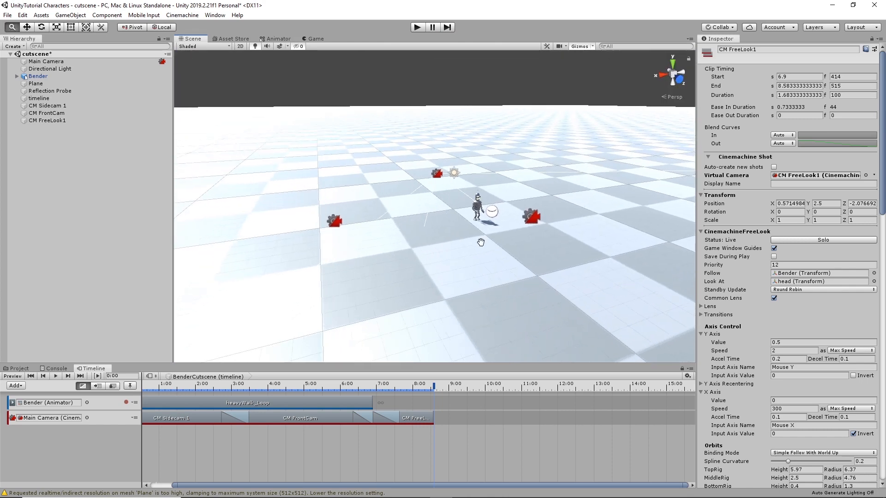
alt+drag(481, 242, 429, 253)
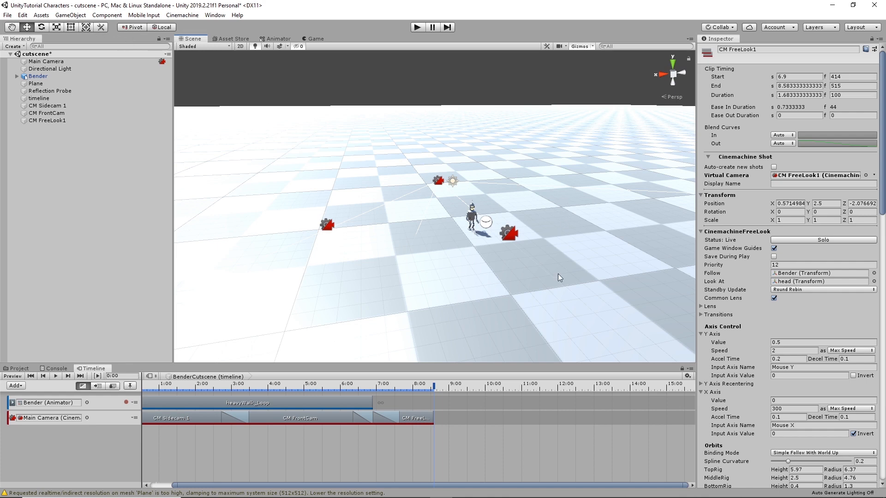
alt+drag(446, 242, 378, 229)
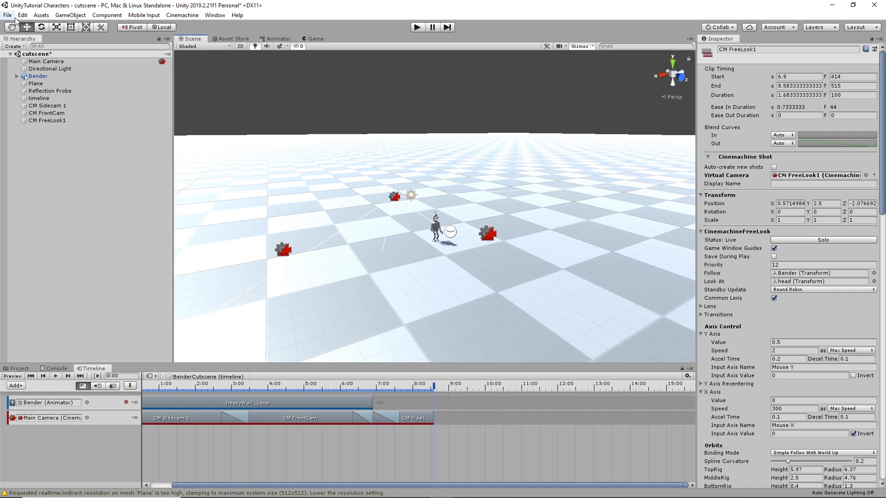
Step: Create a cube, flatten it to a Y scale of about 0.24, and place it under Bender's feet at about X -0.33, Y 0.03, Z 3.16
click(73, 16)
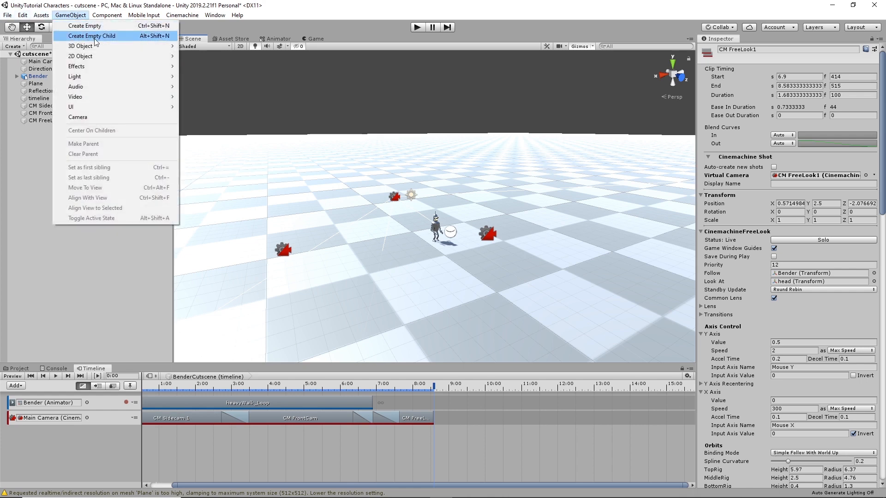
mouse_move(177, 46)
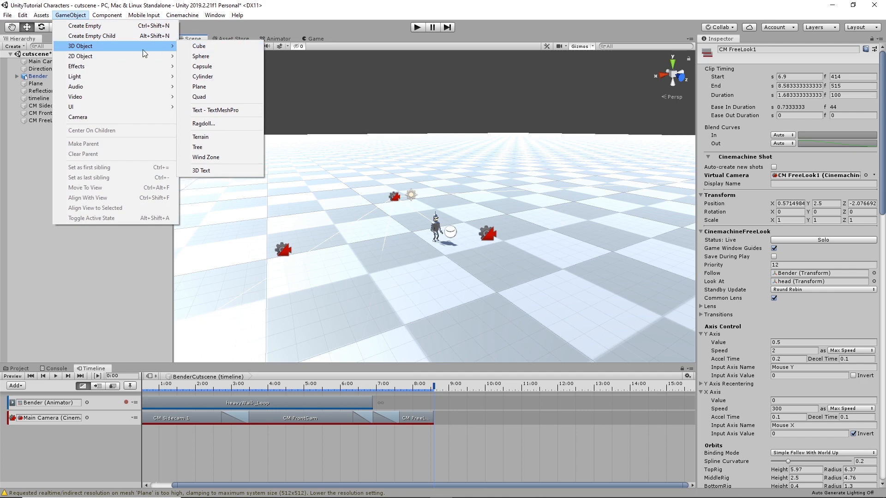
click(199, 47)
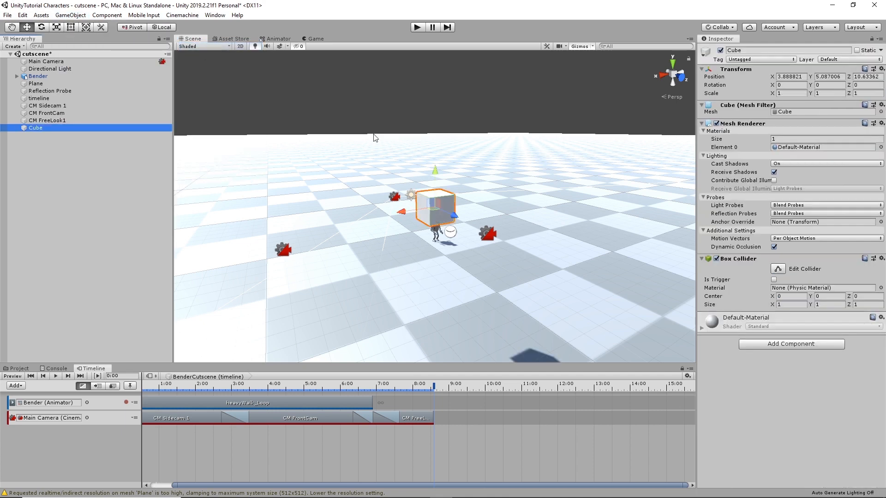
drag(442, 206, 439, 294)
key(r)
key(w)
drag(402, 336, 451, 254)
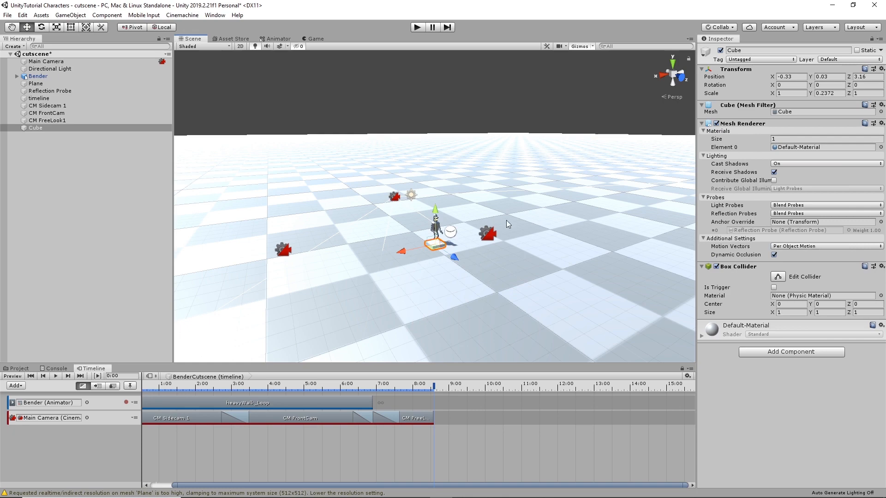
Step: Raise the flattened cube to Y 0.085 and stretch it to a scale of about 3.69 in X and 10.48 in Z
alt+drag(572, 227, 407, 208)
key(f)
drag(429, 176, 429, 170)
key(r)
drag(406, 208, 358, 217)
drag(448, 227, 522, 363)
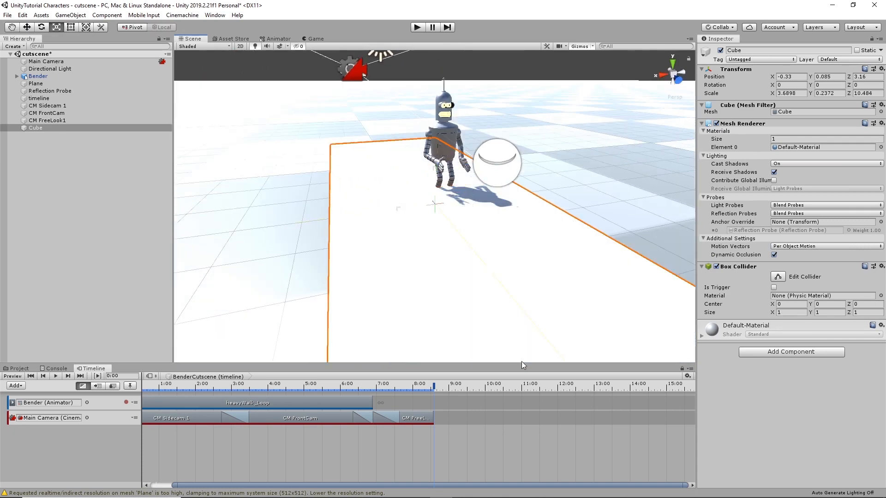
Step: Enlarge the slab to a scale of about 27.59 in X and 35.17 in Z, and shift it to about X -13.02
scroll(466, 224, down, 5)
drag(402, 215, 330, 232)
drag(466, 225, 496, 241)
drag(402, 215, 504, 174)
scroll(457, 201, down, 5)
key(r)
key(w)
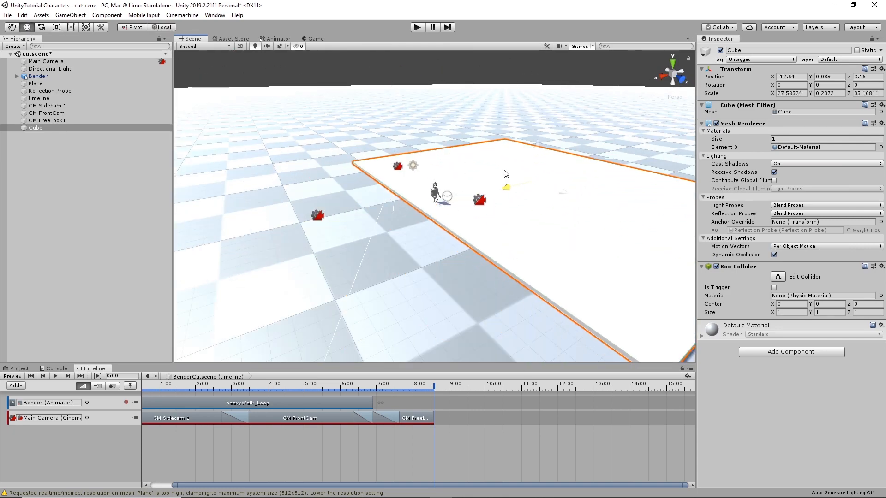
Step: Darken the albedo color of the ground plane's checker material, and reselect the slab
click(398, 264)
click(779, 463)
click(417, 326)
click(487, 238)
click(486, 245)
Step: Create a new material named concreteSidwalk in the Assets folder
click(19, 368)
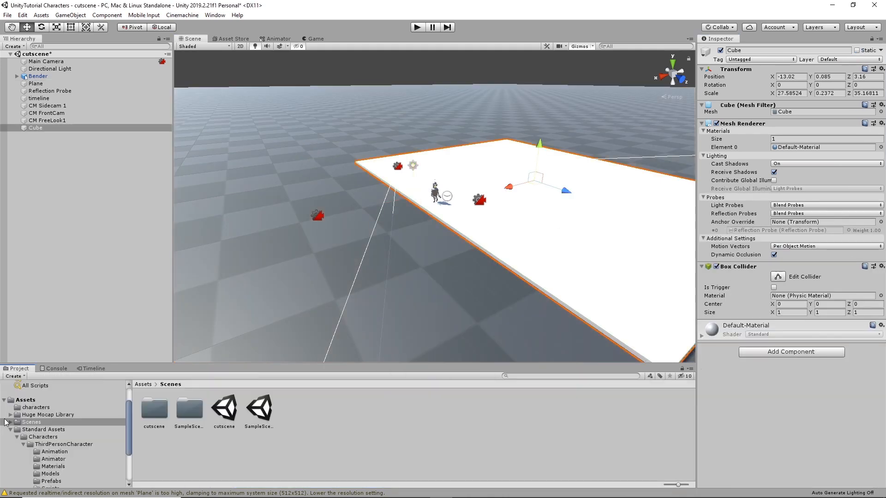
click(25, 400)
right_click(445, 418)
mouse_move(528, 203)
click(602, 256)
text(concreteSidwalk)
key(Return)
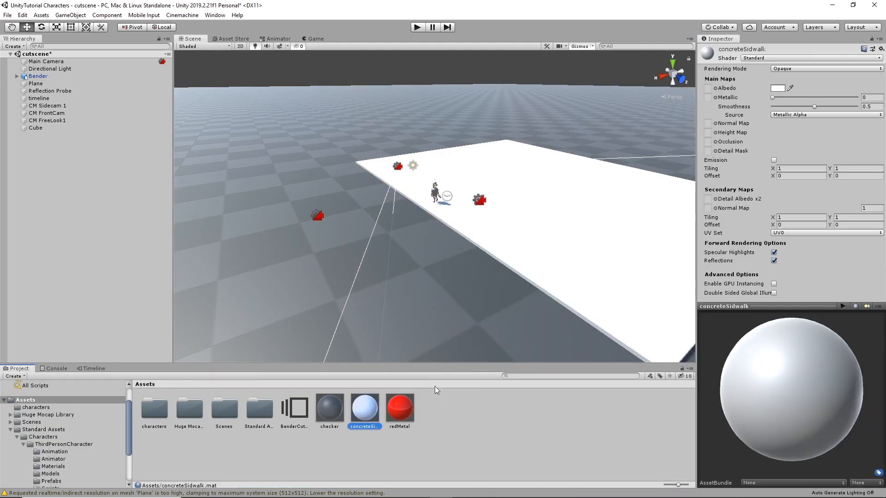
Step: Give concreteSidwalk a light warm grey albedo (D1D0C8) and 0.197 smoothness, and apply it to the slab, renamed sidewalk
click(778, 88)
click(465, 287)
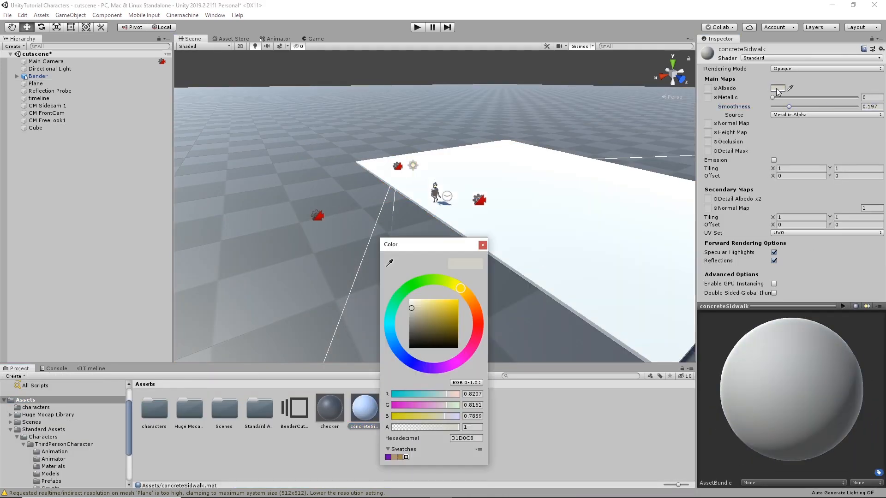
drag(410, 300, 402, 317)
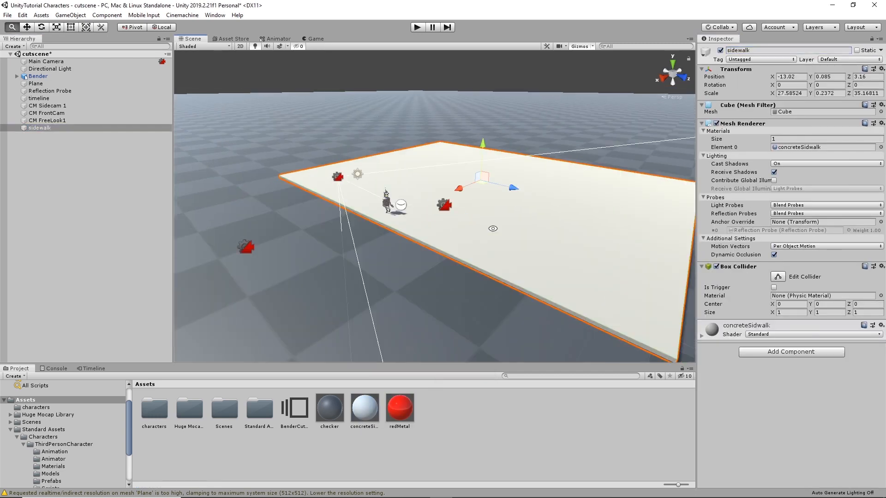
Step: Duplicate the sidewalk slab as Building and scale it to about 17.76 in X, 22.57 in Y and 19.76 in Z
key(ctrl+d)
text(Building)
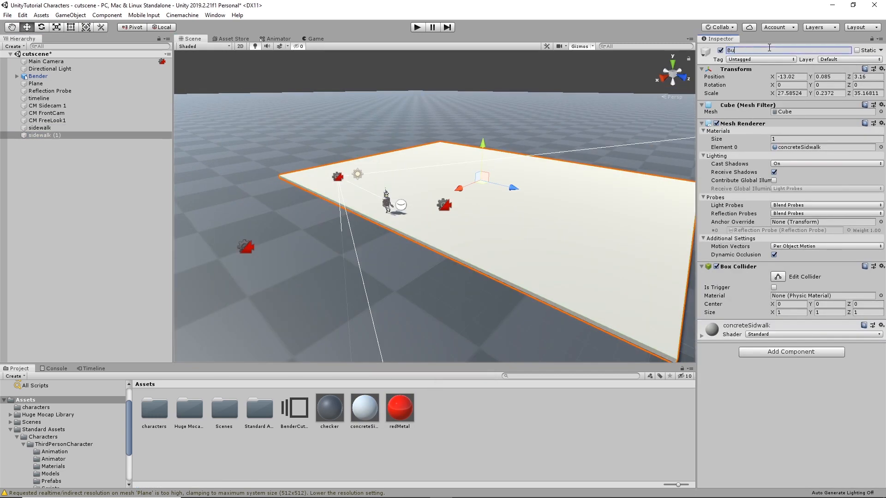
key(Return)
key(r)
drag(454, 194, 465, 192)
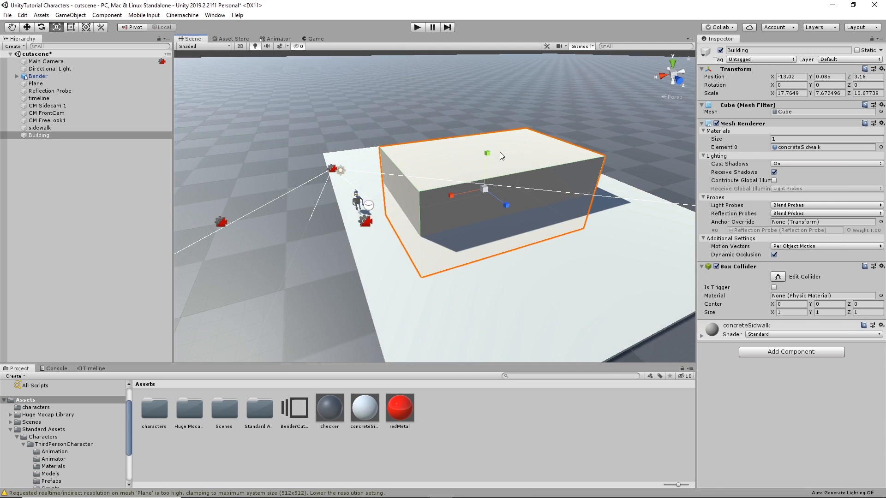
drag(487, 153, 487, 103)
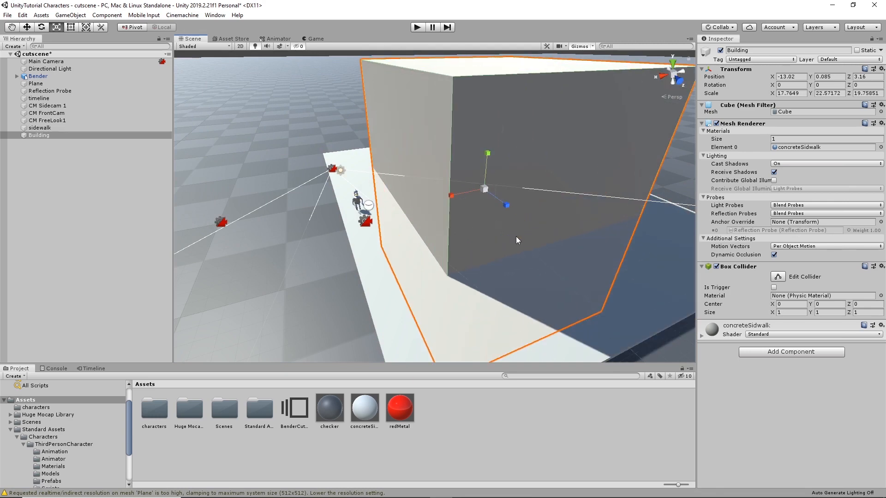
Step: Raise Building to about Y 7.4 and slide it along the sidewalk behind Bender to about Z -9.39
key(w)
drag(506, 204, 495, 195)
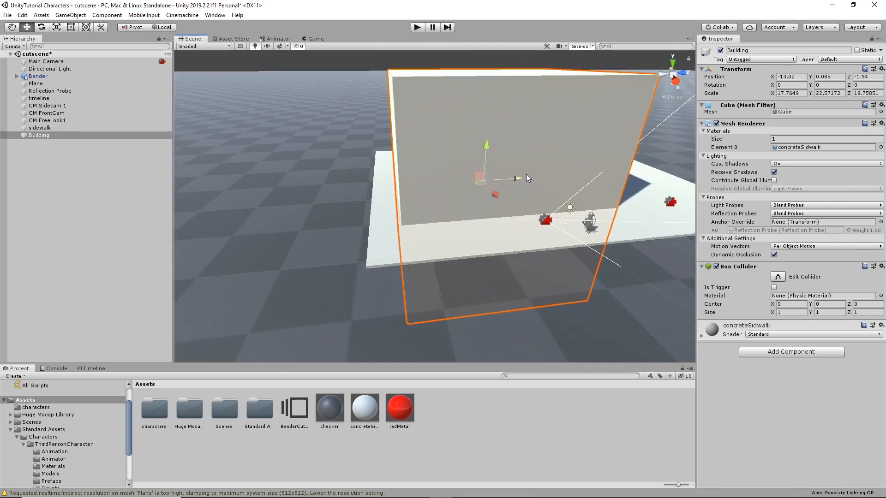
drag(486, 145, 516, 195)
click(455, 180)
click(369, 129)
drag(441, 120, 549, 129)
Step: Duplicate Building as Building (1), shorten it to about 11.85 in Y and place it beside the original at about Z 13.87
key(ctrl+d)
key(r)
drag(516, 87, 440, 127)
click(397, 221)
alt+drag(369, 171, 463, 177)
key(w)
drag(461, 176, 369, 208)
click(369, 207)
Step: Duplicate the sidewalk slab as sidewalk (1) and move the copy to the opposite side of the street
click(516, 250)
key(ctrl+d)
drag(503, 153, 222, 206)
Step: Duplicate Building (1) as Building (2), move it across the street to about X 33.22 and heighten it to about 20.37 in Y
click(530, 185)
key(ctrl+d)
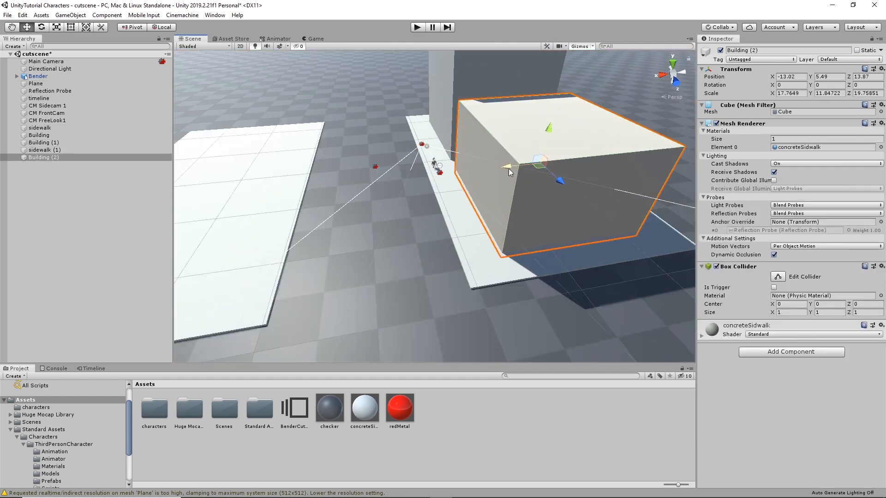
drag(508, 168, 216, 179)
alt+drag(462, 184, 416, 190)
key(r)
drag(390, 152, 287, 163)
Step: Duplicate Building (2) as Building (3), place it next to it at about Z -7.45 and scale it to about 32.48 in Y and 22.69 in Z
key(ctrl+d)
drag(339, 157, 478, 146)
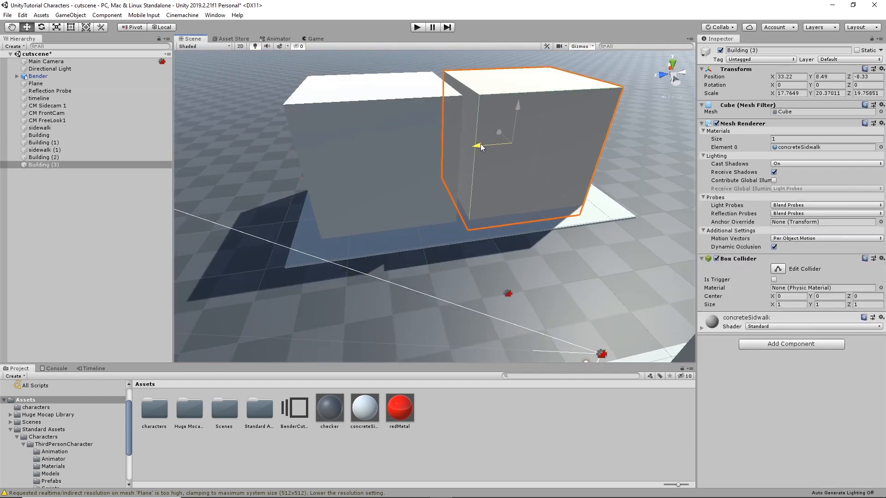
key(r)
drag(507, 105, 509, 70)
key(w)
drag(508, 106, 476, 119)
drag(475, 120, 564, 182)
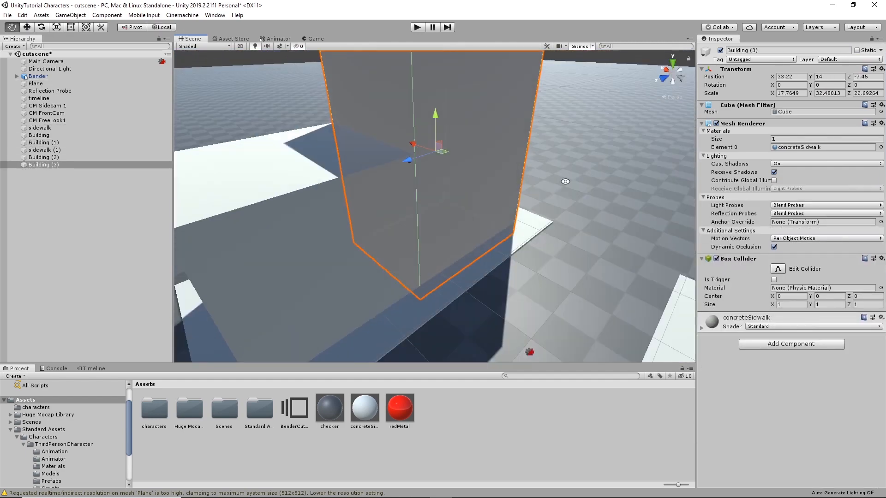
Step: Duplicate the opposite sidewalk as sidewalk (2) and move the copy beyond the end of the street
click(489, 244)
key(ctrl+d)
drag(342, 236, 600, 197)
alt+drag(369, 194, 600, 194)
key(r)
Step: Duplicate Building as Building (4), move it onto sidewalk (2) at about Z -66.6 and widen it to about 33.85 in X
click(546, 209)
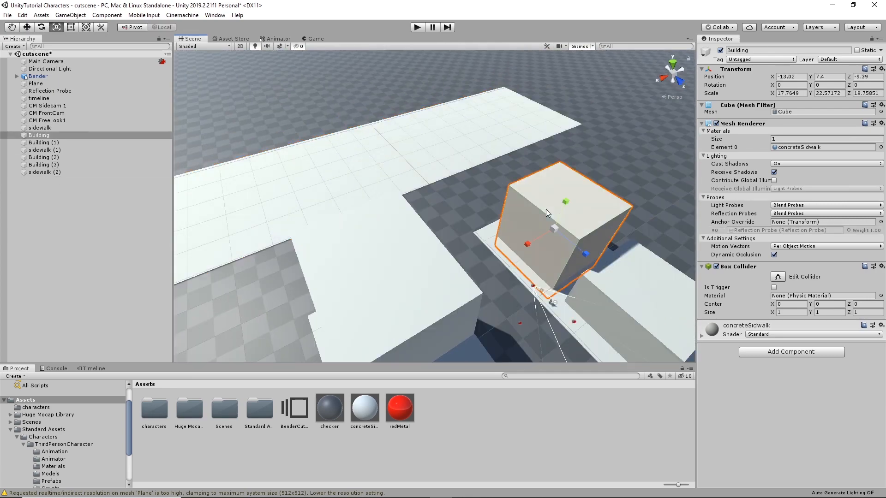
key(ctrl+d)
key(w)
drag(585, 244, 480, 146)
key(r)
drag(442, 151, 182, 178)
Step: Duplicate the widened building as Building (5) and slide the copy along the far sidewalk to about X 54.6
key(w)
key(ctrl+d)
alt+drag(618, 180, 486, 182)
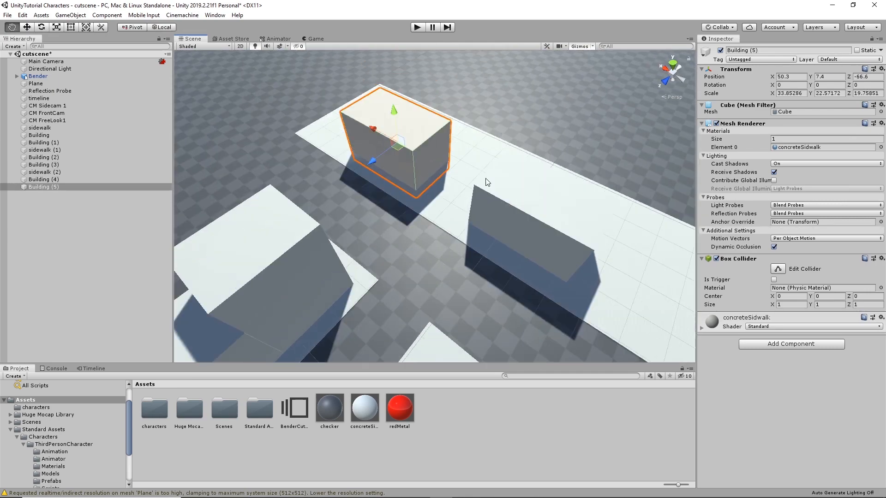
drag(373, 135, 356, 125)
Step: Enlarge Building (5) to about 47.1 in Y and 50.7 in Z
click(521, 193)
click(430, 138)
key(r)
drag(370, 156, 346, 181)
drag(386, 106, 389, 73)
alt+drag(475, 184, 503, 159)
key(w)
Step: Duplicate the enlarged building as Building (6), shift the copy along X and increase its height
key(ctrl+d)
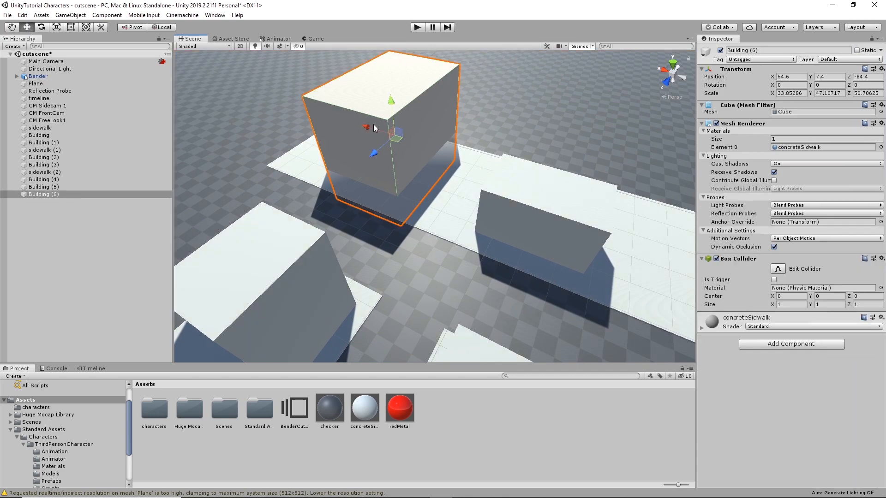
drag(372, 127, 480, 161)
alt+drag(392, 203, 444, 157)
key(r)
drag(479, 120, 480, 87)
Step: Deepen Building (4) to about 39.55 in Z, and duplicate it alongside as Building (7) with a height of about 65.1
click(522, 200)
alt+drag(415, 185, 541, 215)
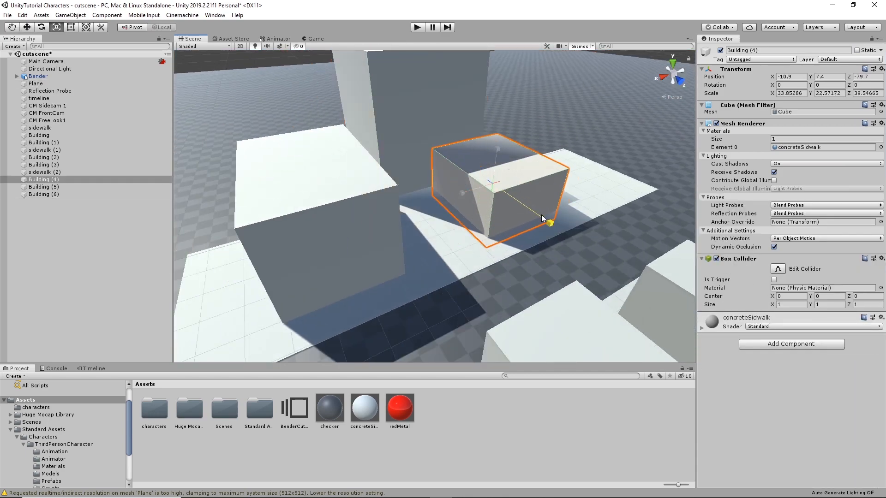
key(w)
key(ctrl+d)
drag(461, 193, 537, 172)
key(r)
drag(570, 129, 570, 95)
alt+drag(563, 170, 526, 204)
Step: Duplicate the far sidewalk as sidewalk (3) and move the copy sideways to extend the background block
click(378, 194)
key(w)
key(ctrl+d)
drag(379, 173, 613, 160)
key(r)
Step: Duplicate the tall Building (7) as Building (8), slide the copy to about X -100 and raise it
click(519, 111)
alt+drag(519, 111, 457, 138)
key(ctrl+d)
drag(401, 136, 460, 150)
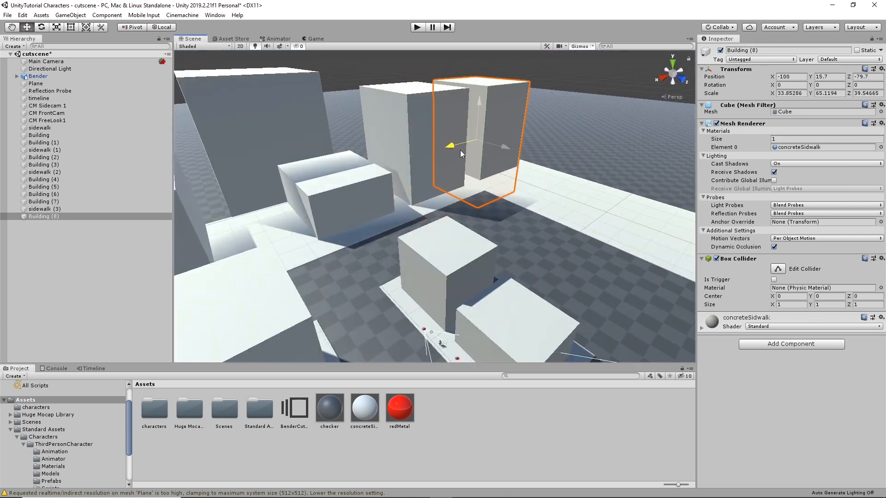
key(r)
key(w)
drag(480, 104, 484, 69)
alt+drag(480, 138, 457, 194)
Step: Duplicate a street building as Building (9), place it behind the front row at about X -36.1 and lengthen it to about 40.83 in Z
click(458, 253)
key(ctrl+d)
drag(441, 291, 447, 260)
key(r)
drag(495, 225, 351, 215)
click(377, 258)
key(ctrl+d)
drag(390, 226, 481, 226)
key(ctrl+z)
key(ctrl+z)
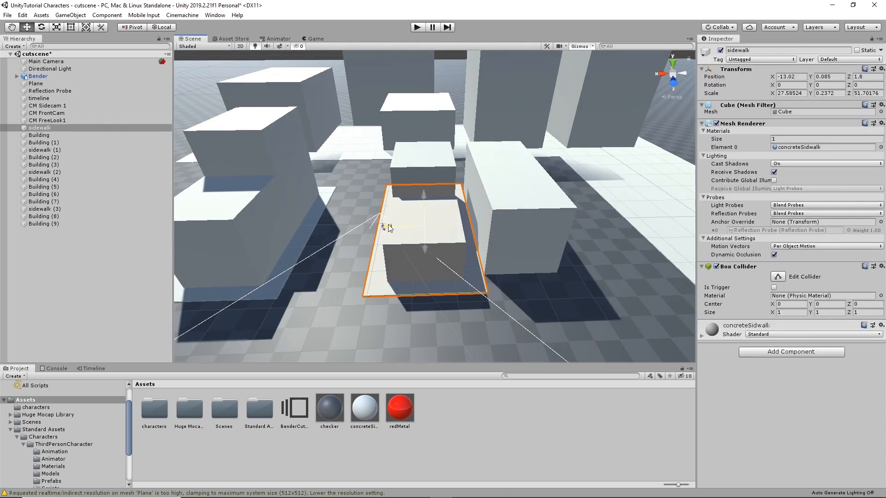
Step: Shift the original sidewalk slab back along X and rescale it so it extends beneath the rear building
drag(391, 226, 433, 225)
key(r)
drag(433, 226, 396, 226)
alt+drag(396, 226, 512, 231)
Step: Increase the height of Building (9) to about 36.5 in Y
click(422, 194)
drag(423, 184, 447, 172)
key(w)
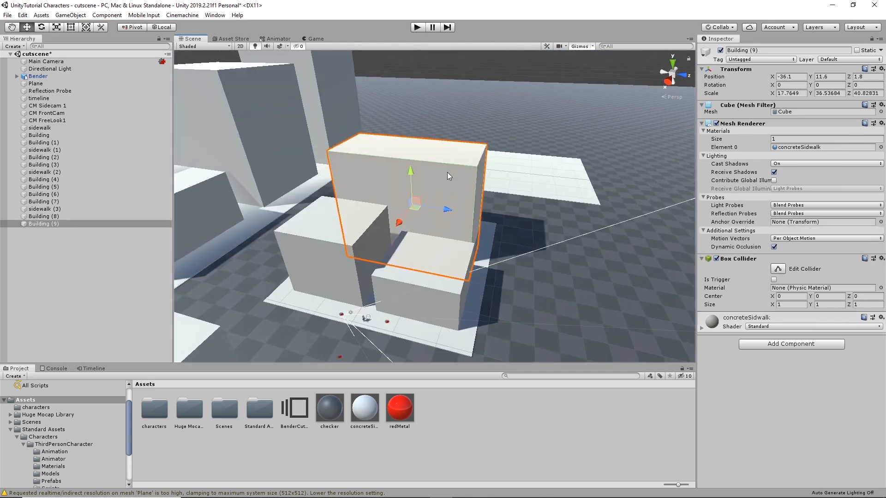
Step: Duplicate Building (9) twice as Building (10) and Building (11), place the copies farther back near X -92.9 and lower Building (11)
key(ctrl+d)
drag(399, 227, 535, 184)
key(ctrl+d)
alt+drag(535, 184, 523, 179)
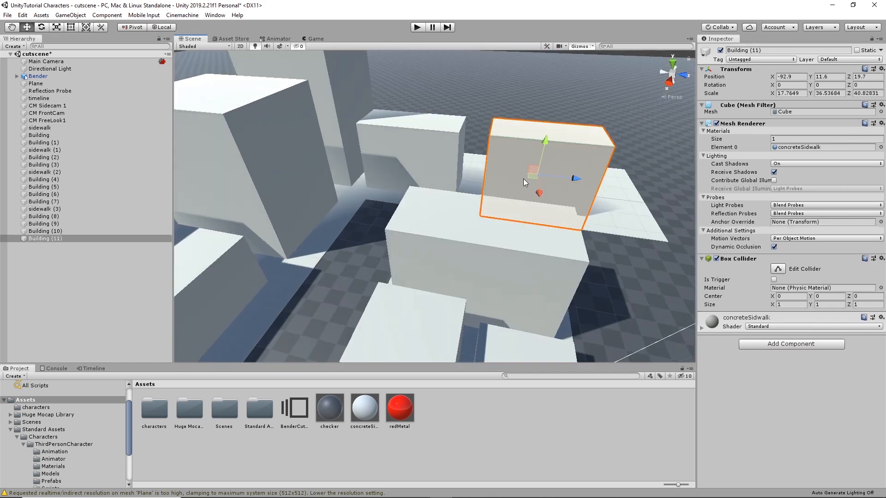
key(r)
key(w)
drag(545, 139, 546, 186)
Step: Duplicate Building (11) as Building (12), move it to about X -96.1, Z 50.3 and scale it to about 27.3 in X and 55.9 in Y
key(ctrl+d)
drag(546, 187, 650, 200)
key(r)
drag(625, 162, 645, 110)
mouse_move(622, 215)
mouse_down()
mouse_move(629, 230)
mouse_move(624, 211)
mouse_up()
key(w)
alt+drag(487, 213, 532, 125)
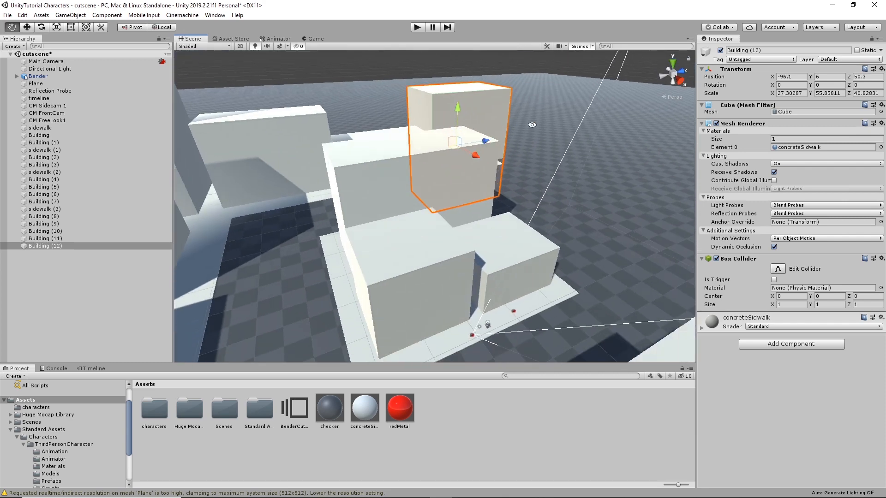
Step: Examine the street set from several angles, including Bender's place on the sidewalk and the surrounding cameras
click(457, 64)
alt+drag(521, 208, 384, 227)
alt+right_drag(385, 227, 377, 225)
alt+drag(377, 224, 395, 184)
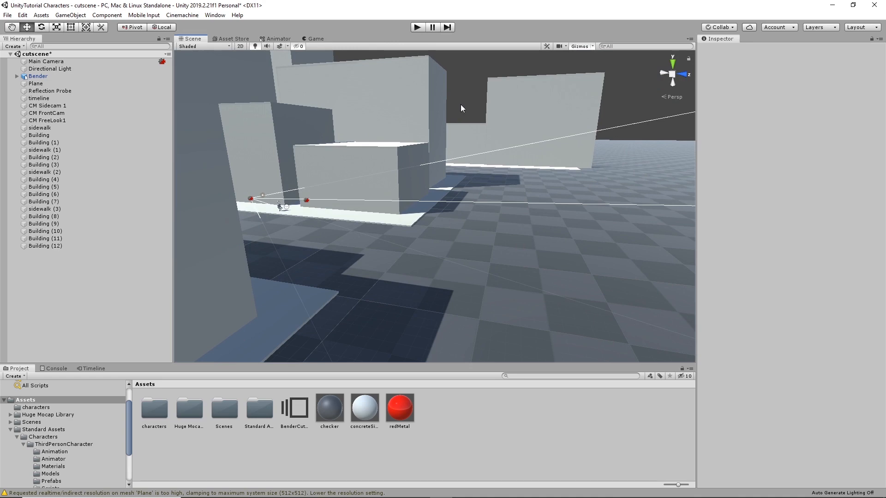
alt+drag(461, 104, 443, 171)
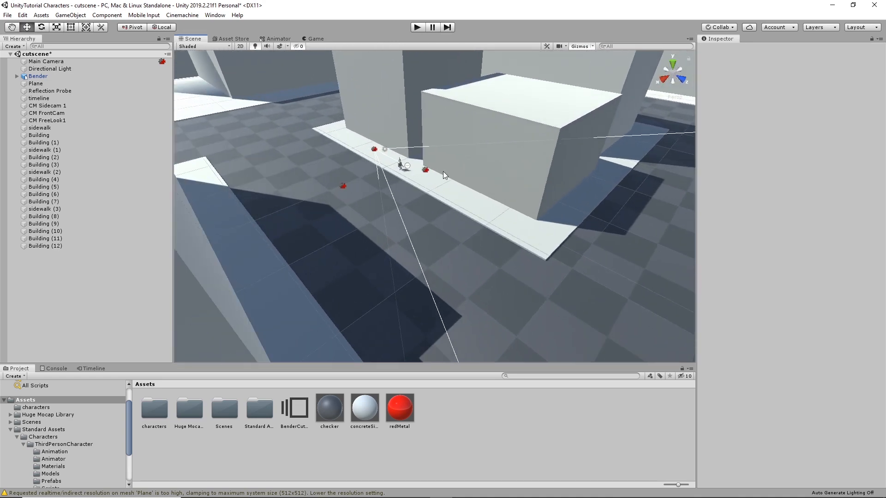
click(400, 166)
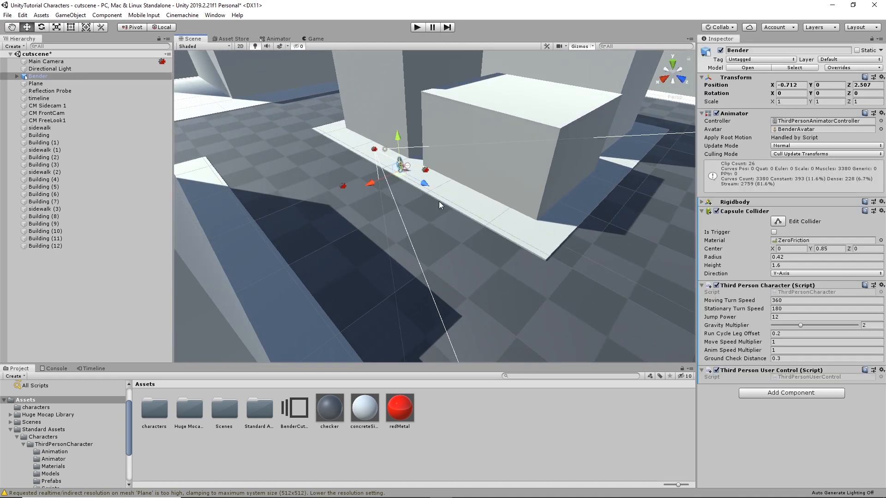
key(f)
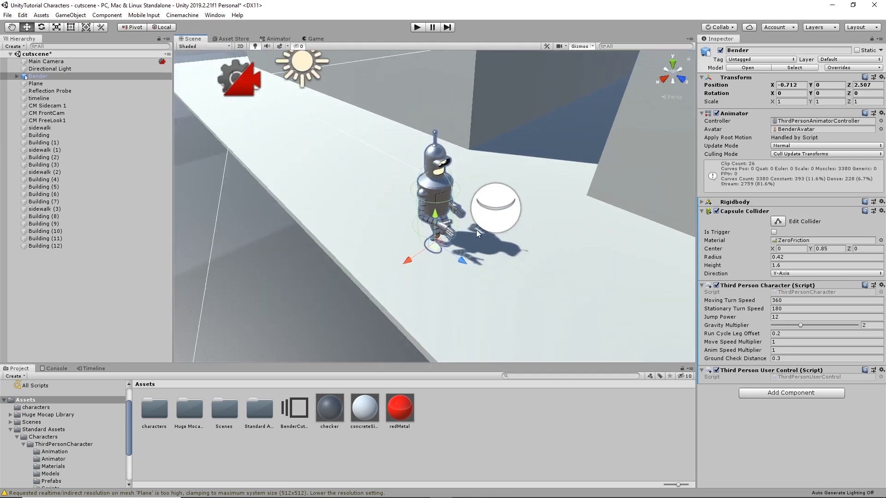
alt+drag(476, 230, 285, 114)
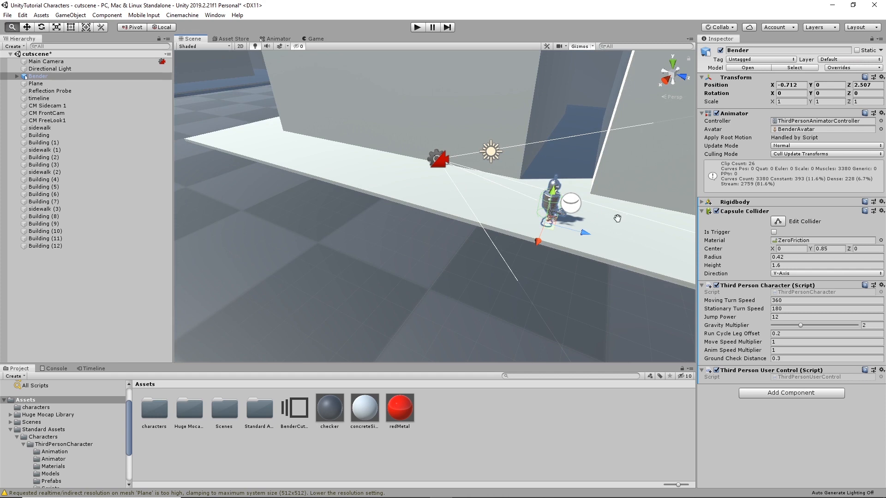
alt+drag(618, 219, 429, 185)
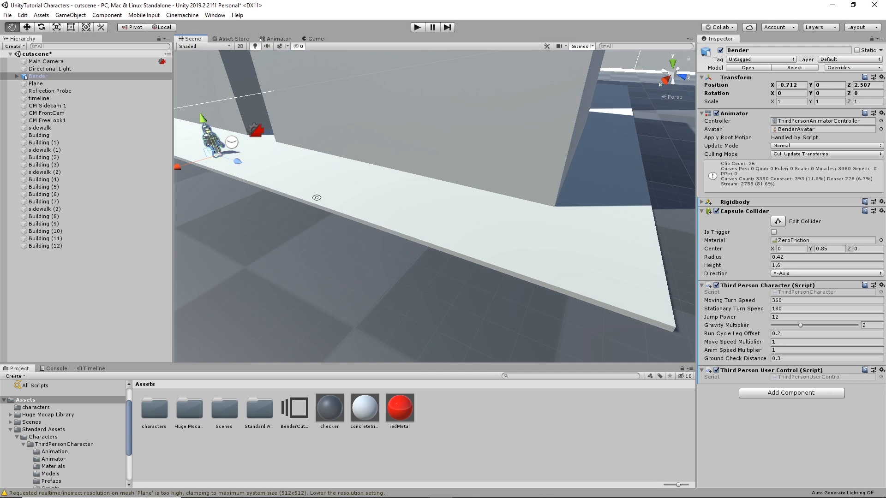
alt+drag(297, 192, 537, 236)
alt+drag(421, 217, 304, 115)
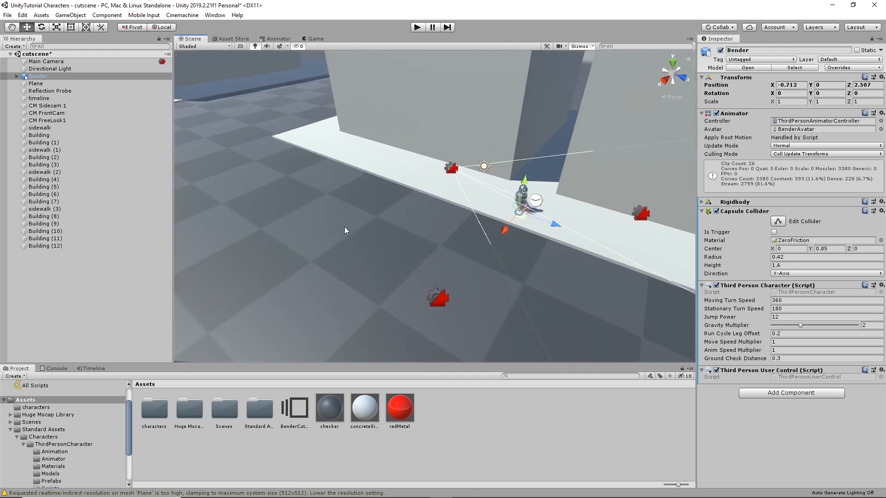
alt+drag(542, 220, 268, 252)
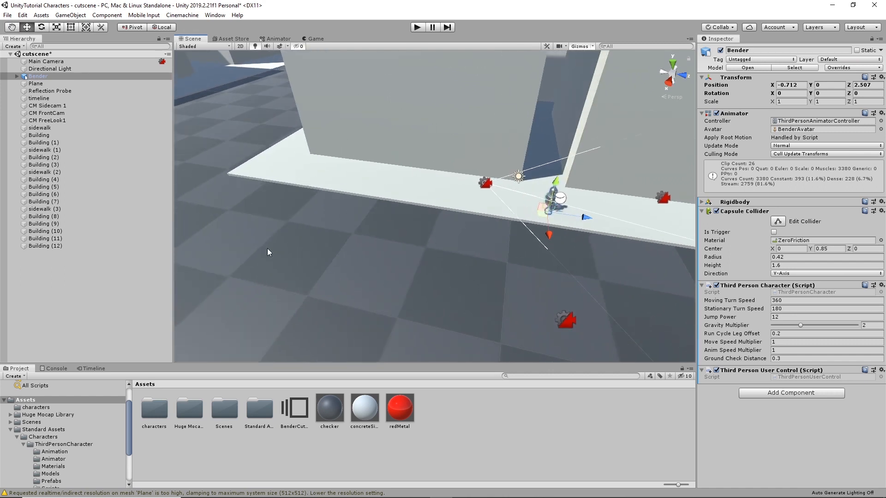
Step: Open the BenderCutscene timeline, select the heavyWalk_Loop clip on Bender's animation track and show the timeline from its start
click(90, 369)
click(92, 401)
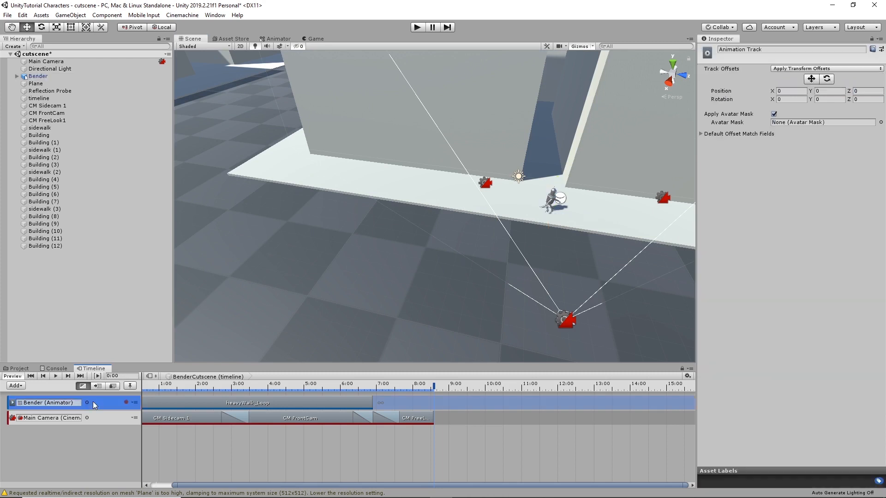
click(551, 202)
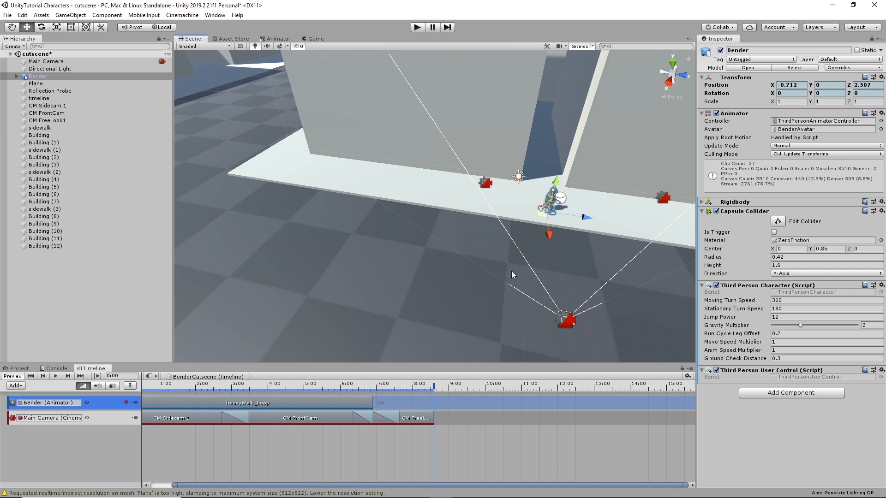
click(223, 405)
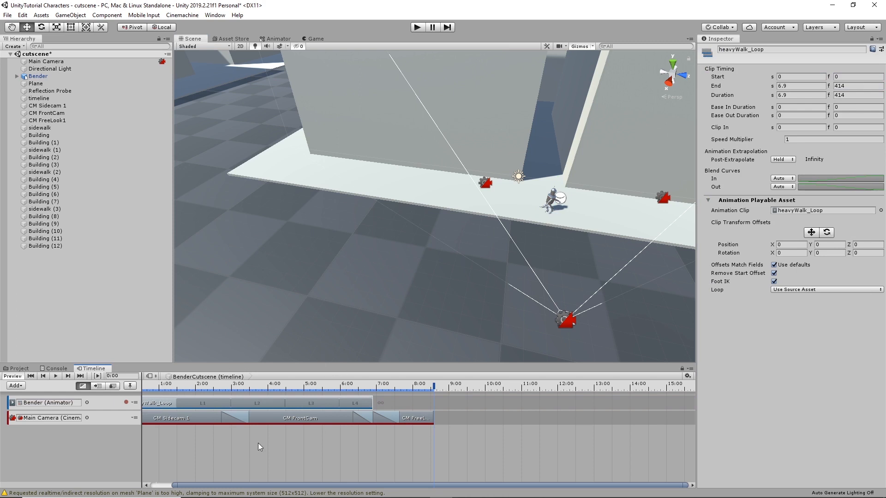
drag(192, 486, 135, 485)
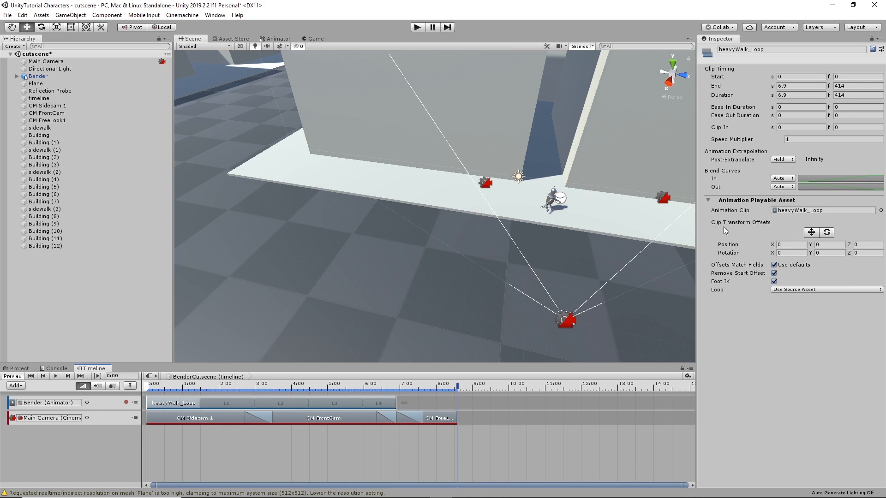
Step: Shift the clip transform offset of heavyWalk_Loop to about -75.99 in Z
click(812, 233)
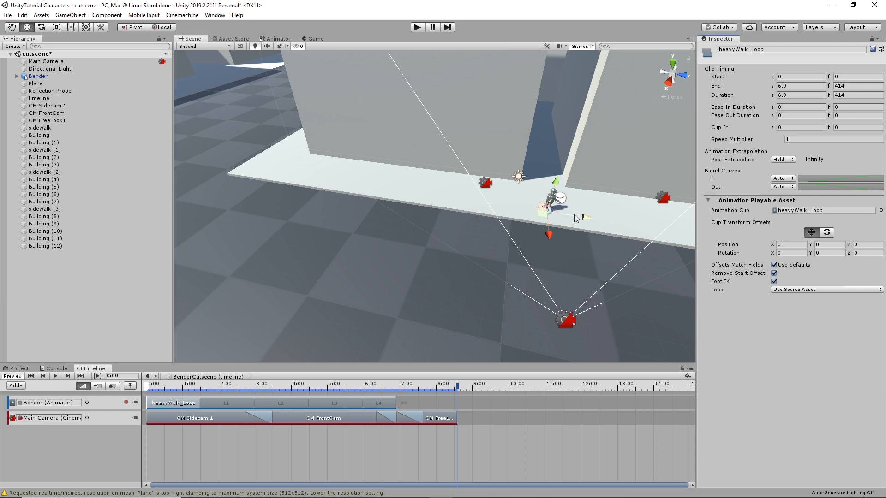
drag(585, 218, 524, 200)
alt+drag(505, 256, 449, 223)
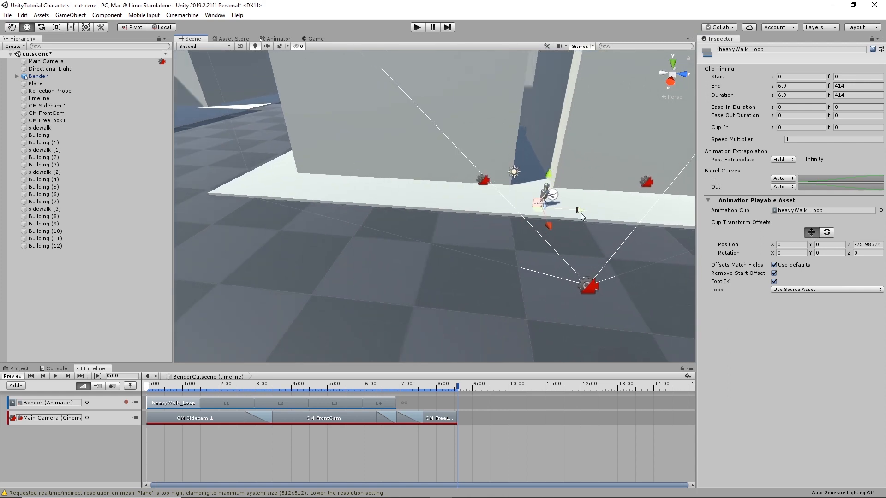
Step: Return the timeline to its start and move Bender to the sidewalk's far corner at about X -9.4, Z -21.85
mouse_move(147, 389)
mouse_down()
mouse_move(164, 386)
mouse_move(145, 386)
mouse_up()
drag(579, 213, 533, 212)
drag(416, 200, 406, 200)
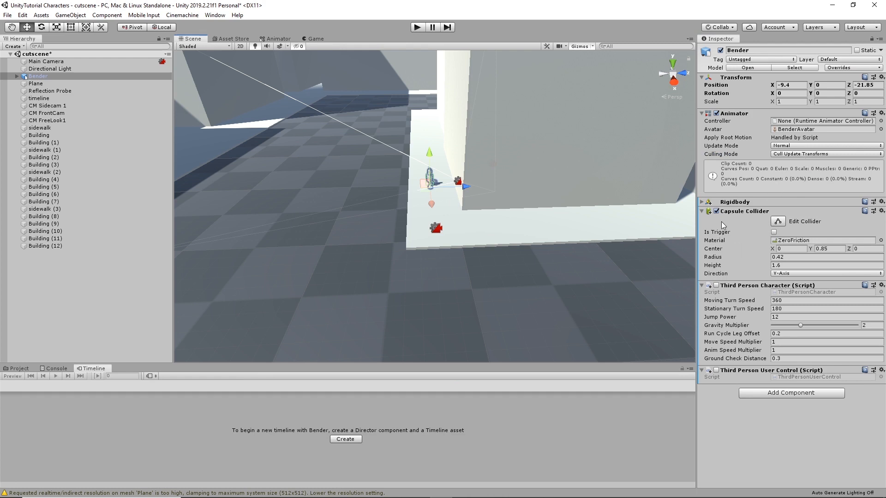
Step: Disable Bender's Capsule Collider and try to remove his Rigidbody component
right_click(757, 201)
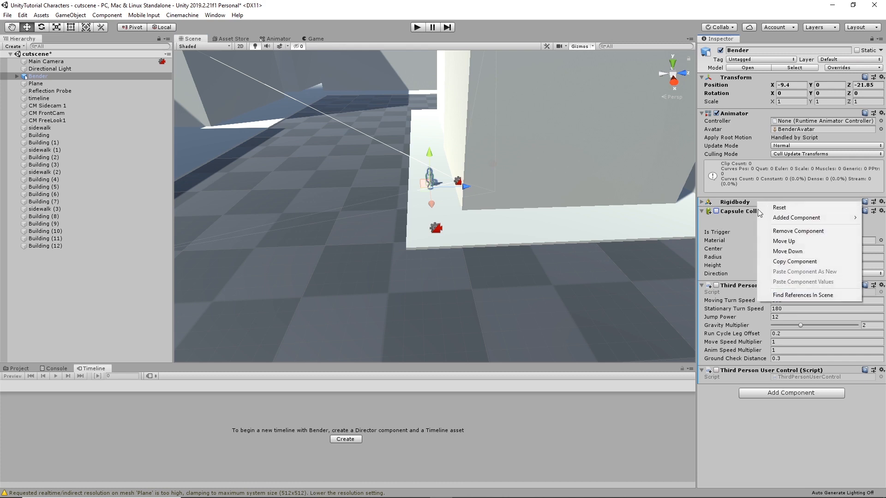
click(791, 232)
click(506, 273)
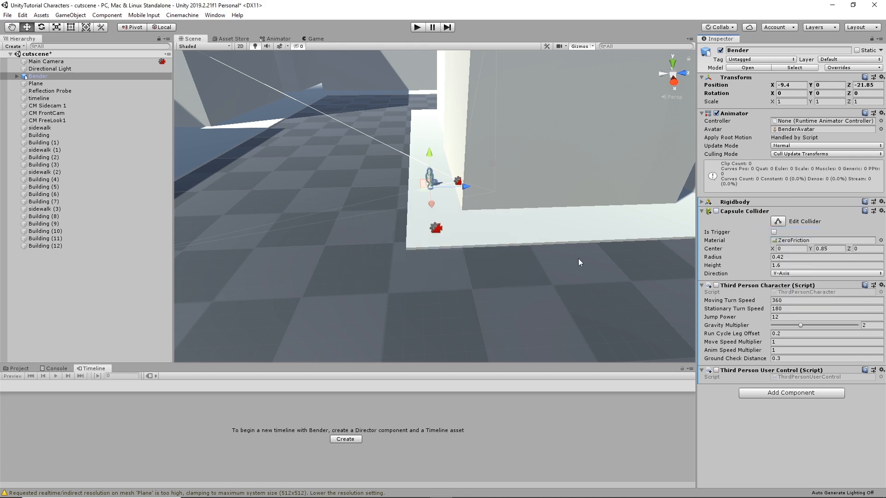
Step: Try to remove Bender's Capsule Collider component
right_click(746, 212)
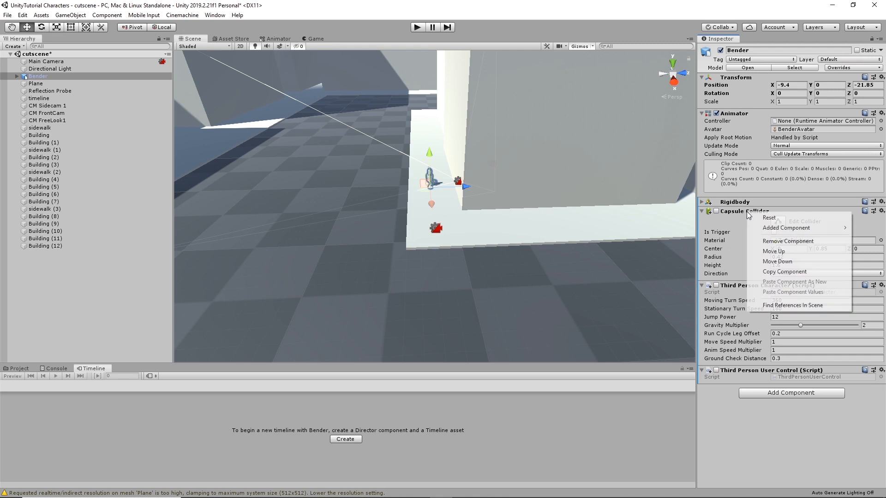
click(776, 240)
click(506, 272)
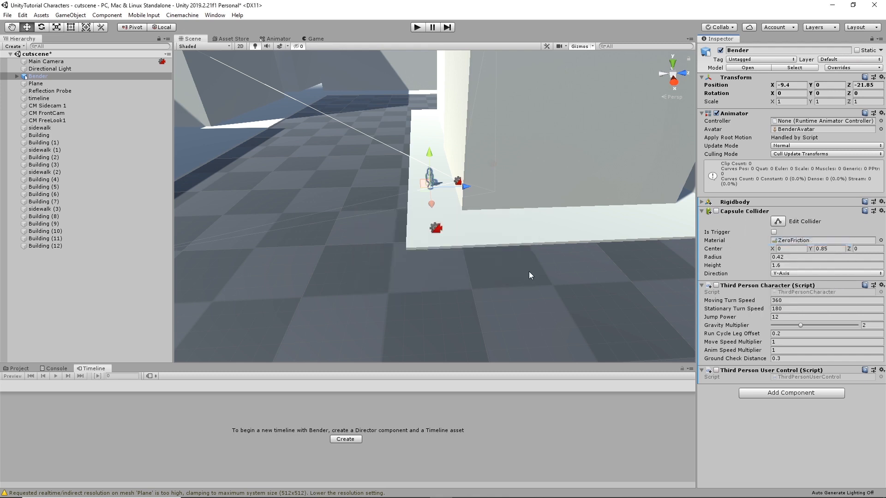
Step: Remove the Third Person User Control and Third Person Character scripts from Bender
click(726, 204)
right_click(730, 205)
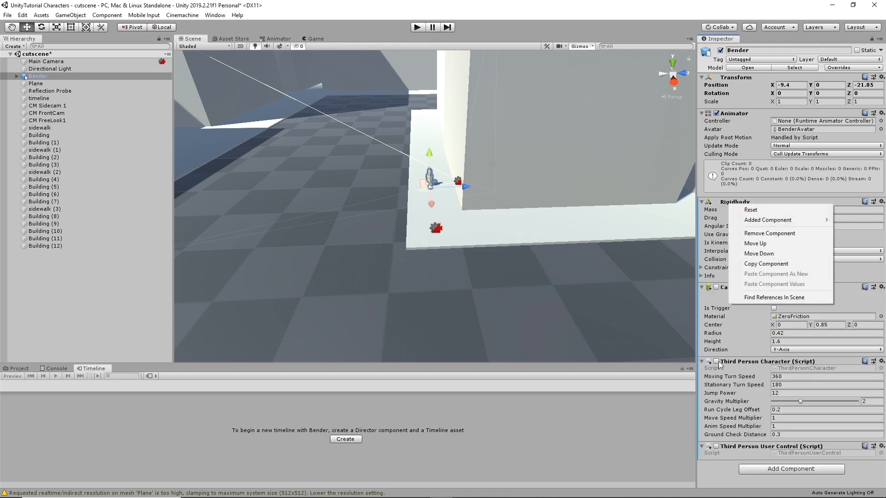
click(752, 355)
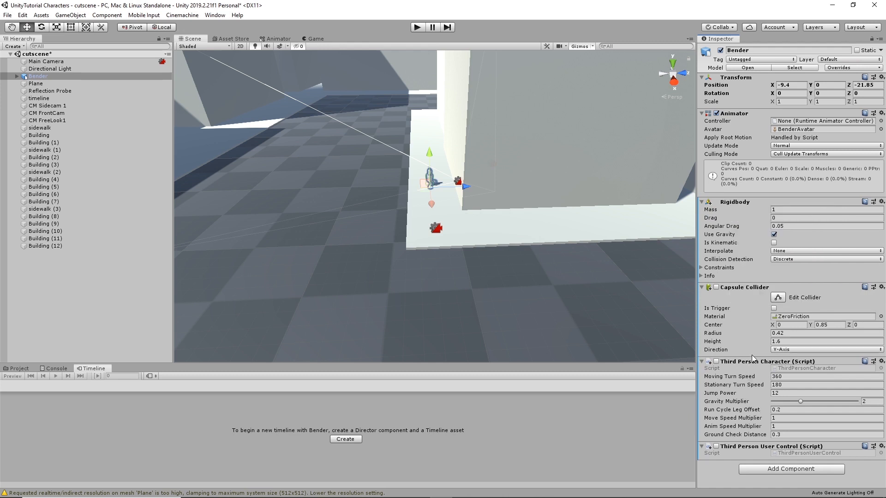
right_click(740, 447)
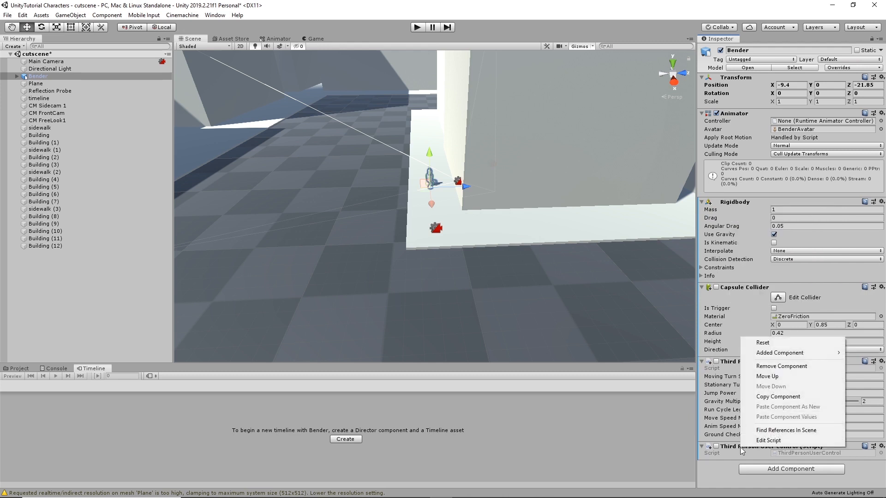
click(777, 367)
right_click(741, 362)
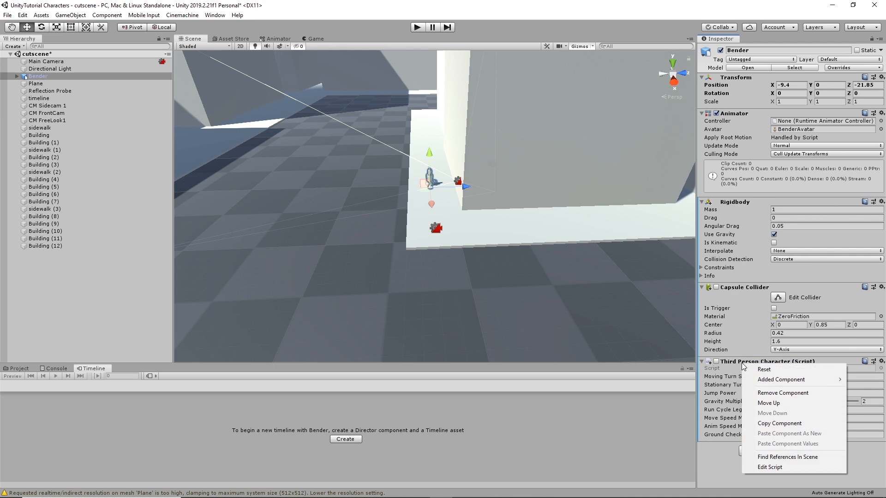
click(767, 395)
Step: Remove Bender's Capsule Collider and Rigidbody components and test his walk in play mode
right_click(734, 287)
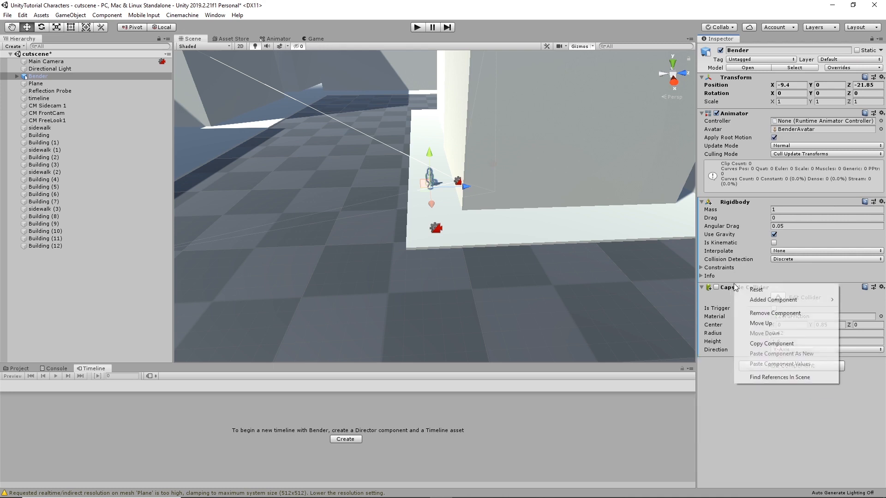
click(757, 313)
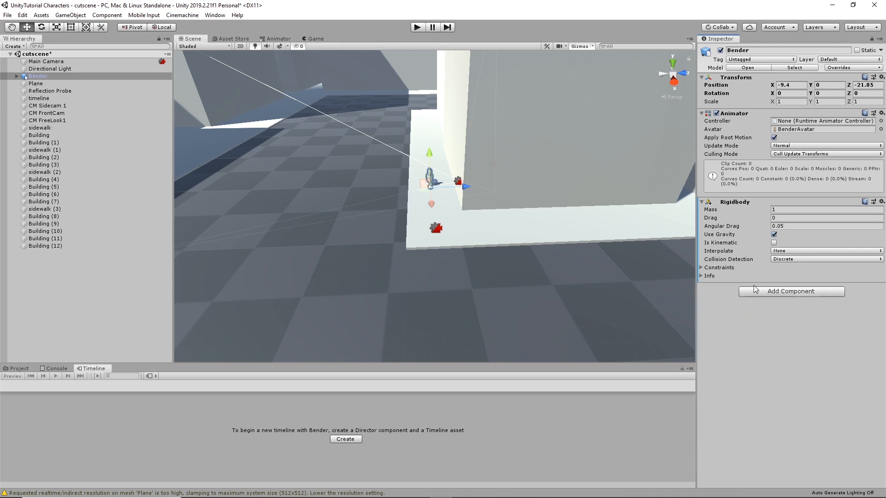
right_click(737, 202)
click(768, 233)
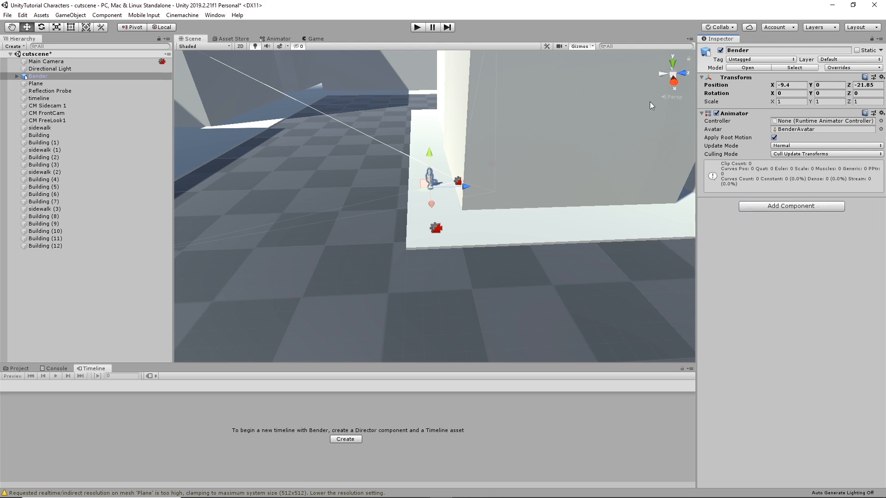
click(417, 27)
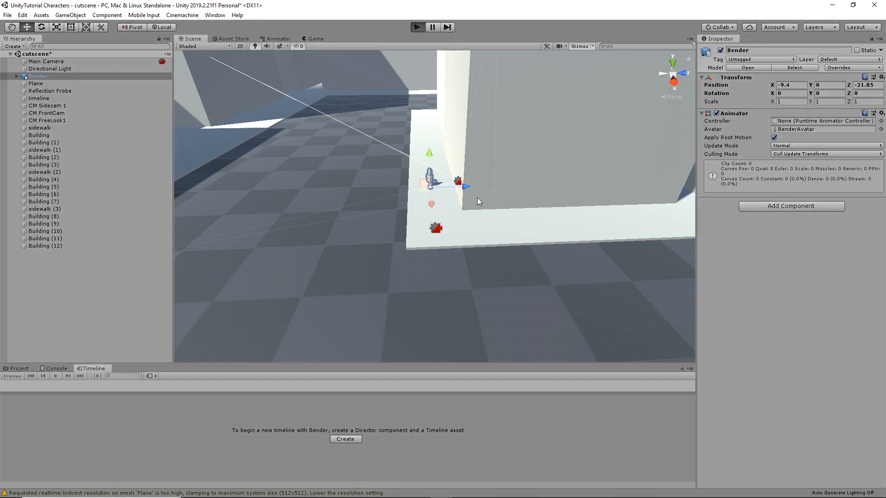
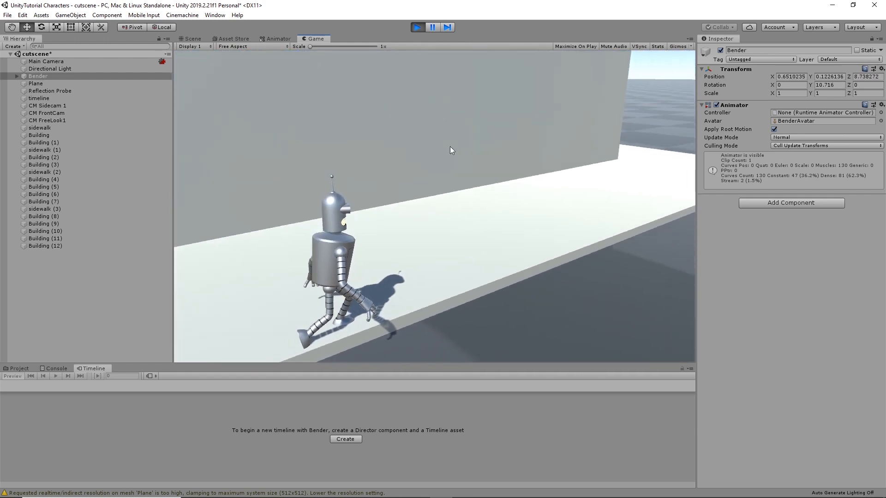
key(ctrl+p)
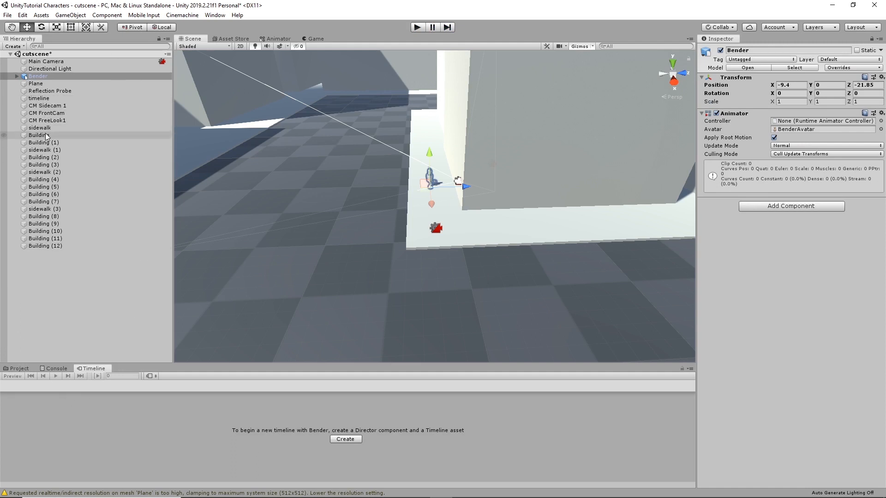
Step: Show the BenderCutscene sequence of the timeline object and return its playhead to the start, with Bender in view
click(39, 98)
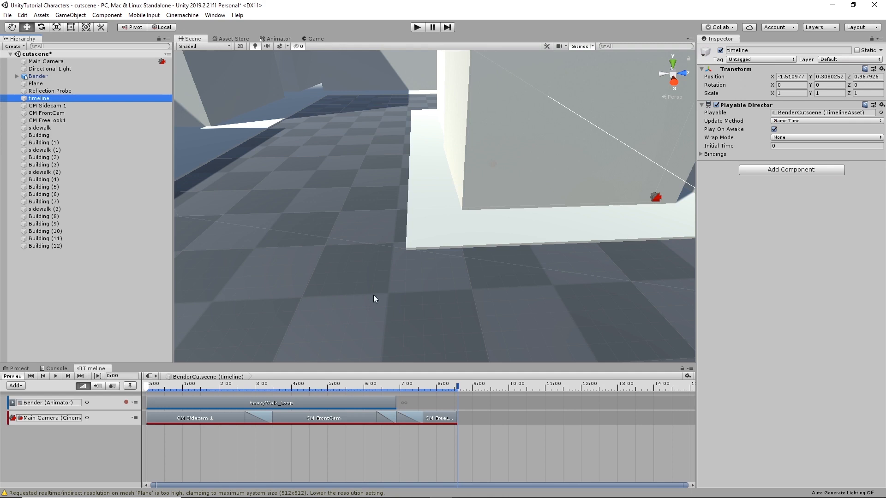
alt+drag(509, 315, 518, 272)
alt+right_drag(518, 273, 327, 240)
middle_drag(326, 240, 328, 212)
mouse_move(145, 387)
mouse_down()
mouse_move(278, 386)
mouse_move(171, 386)
mouse_move(237, 383)
mouse_move(149, 397)
mouse_up()
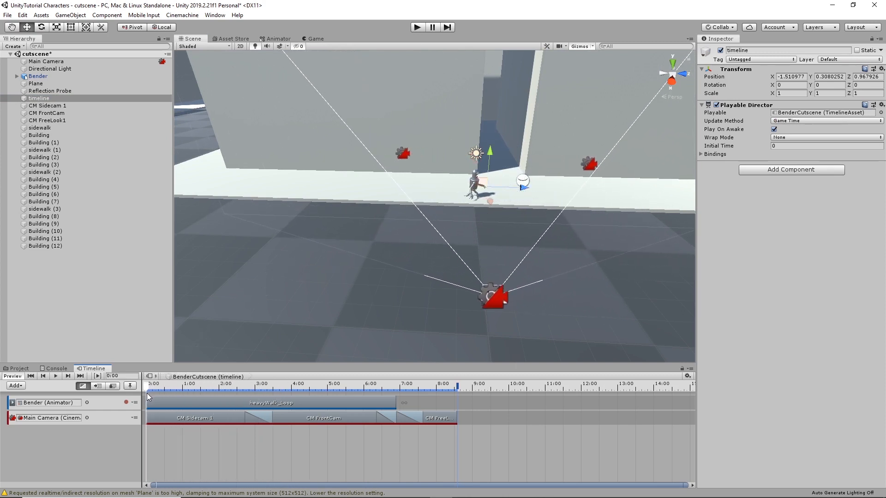
middle_drag(413, 255, 375, 229)
alt+drag(360, 243, 370, 249)
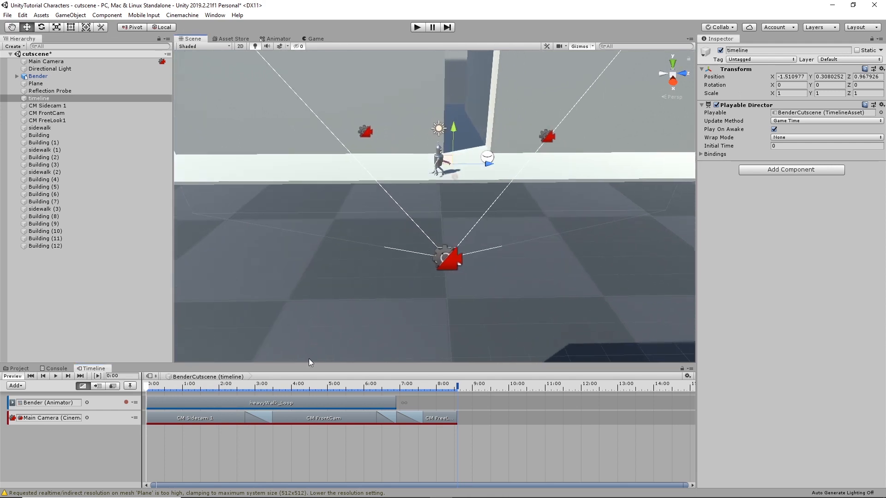
mouse_move(147, 389)
mouse_down()
mouse_move(157, 387)
mouse_move(144, 388)
mouse_up()
alt+drag(355, 247, 419, 257)
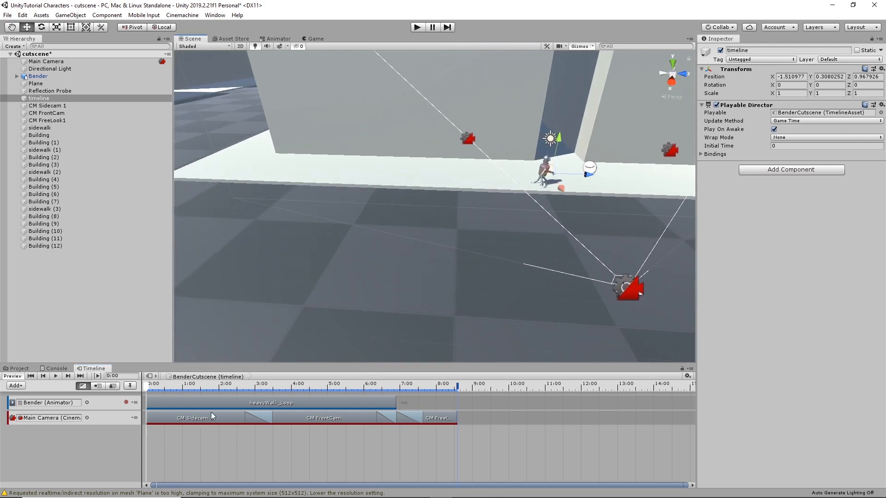
Step: Offset the heavyWalk_Loop clip's position to about Y 0.17, Z -21.22, placing Bender on top of the sidewalk near its corner
click(204, 402)
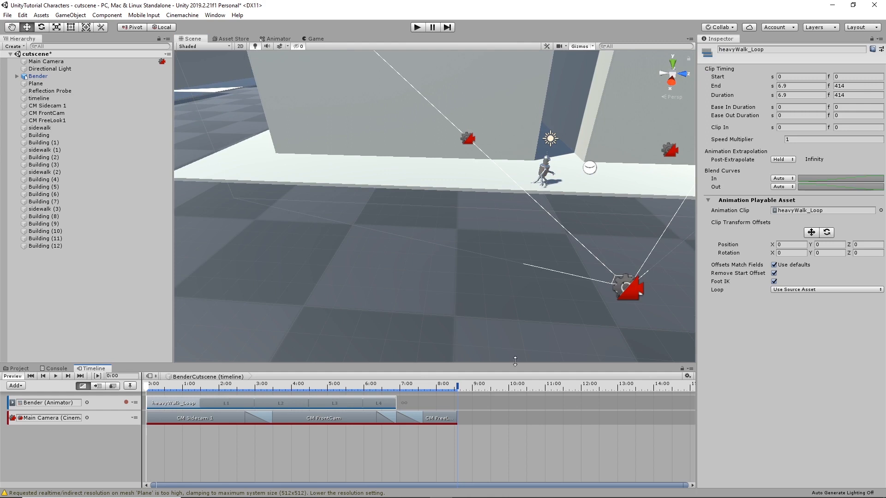
click(812, 233)
drag(580, 189, 256, 180)
middle_drag(287, 152, 484, 175)
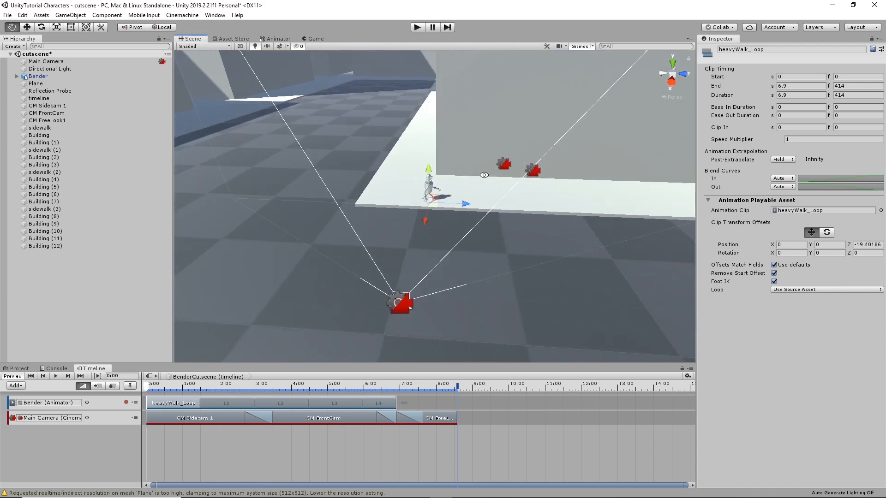
alt+drag(484, 175, 483, 169)
scroll(482, 169, up, 5)
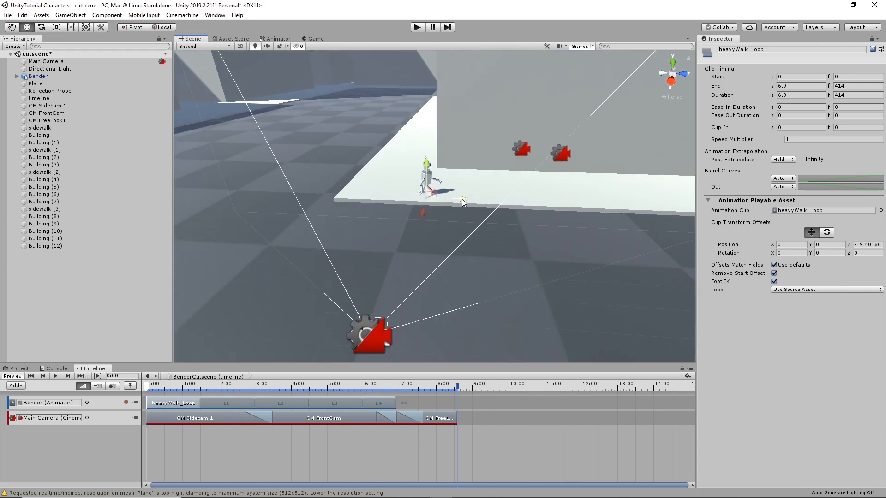
drag(462, 201, 428, 198)
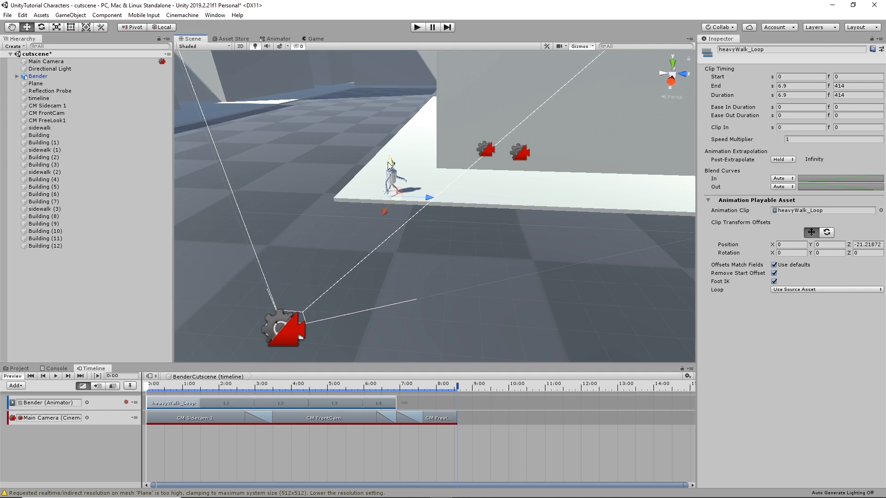
drag(390, 164, 391, 165)
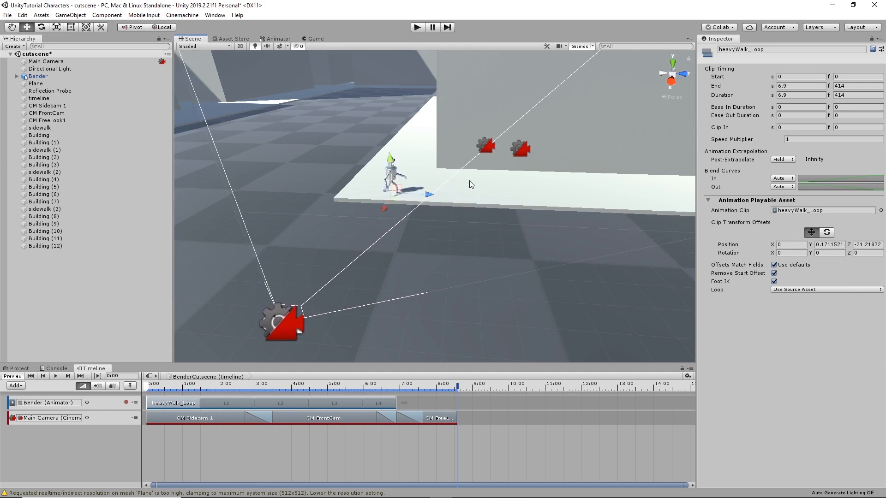
Step: Rotate the heavyWalk_Loop clip's transform offset to 90 degrees around Y
alt+drag(469, 181, 388, 109)
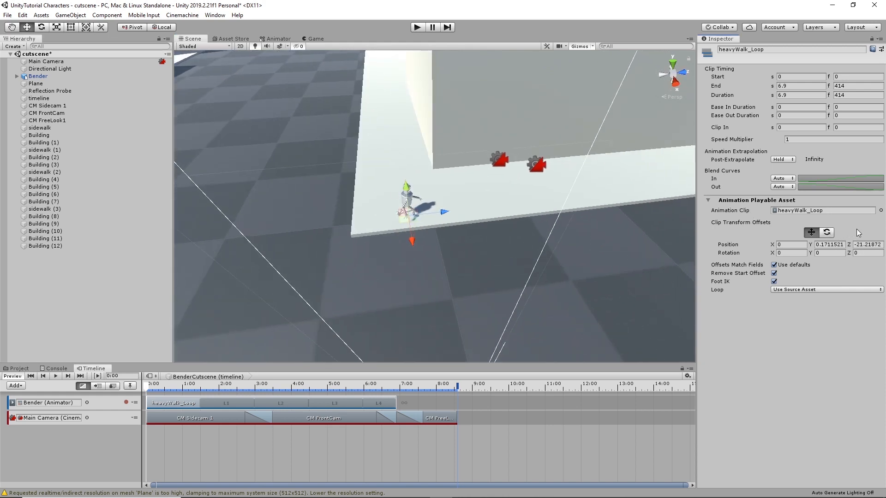
key(e)
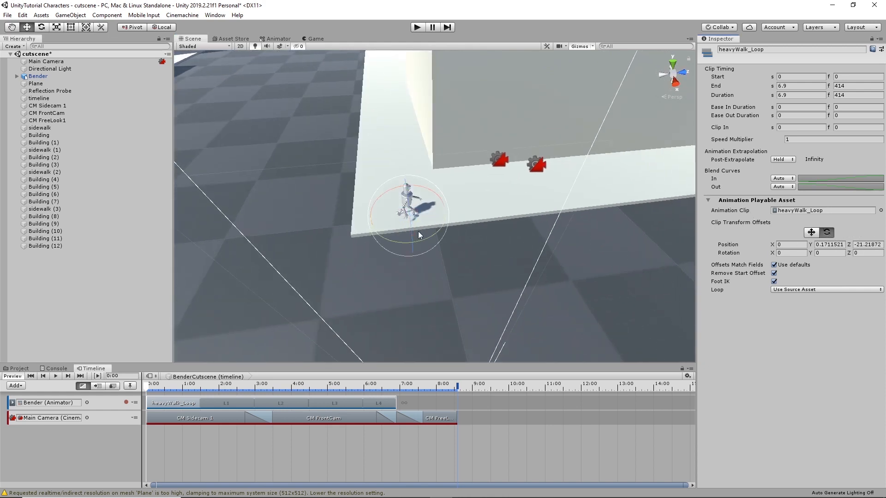
drag(425, 238, 288, 203)
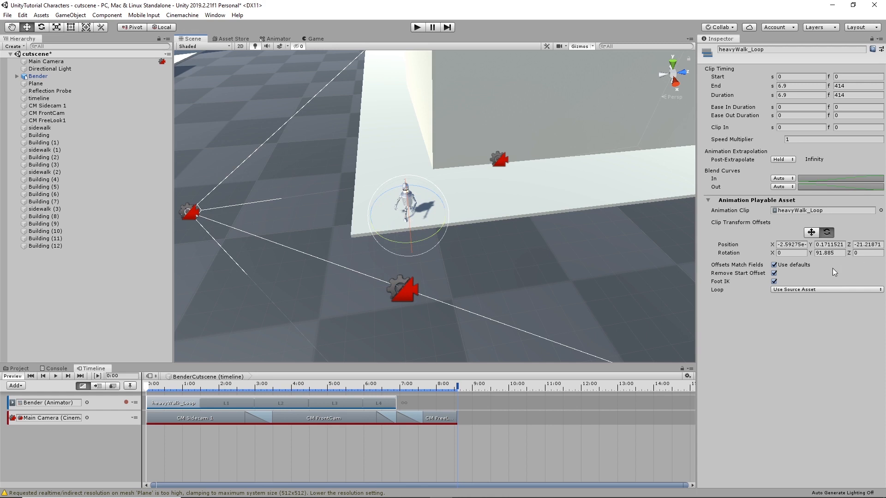
click(839, 253)
text(90)
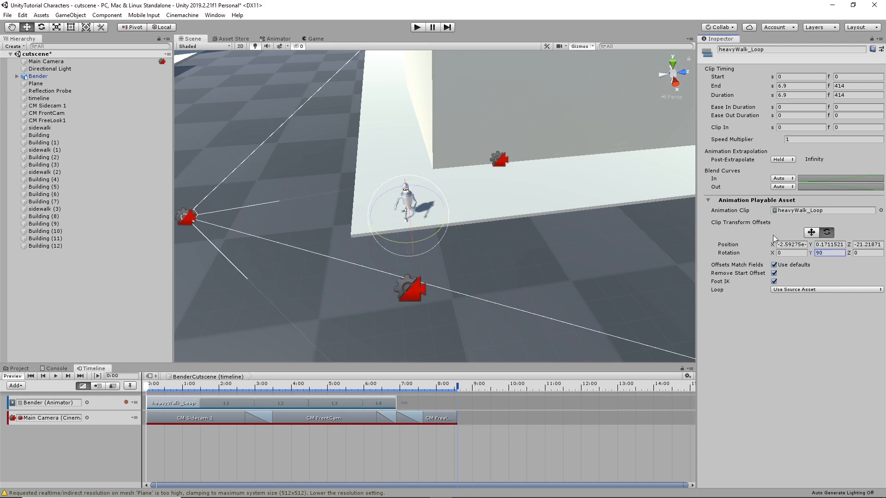
Step: Move the heavyWalk_Loop clip's offset back along the sidewalk to about X -8.34, Z -21.82
click(811, 232)
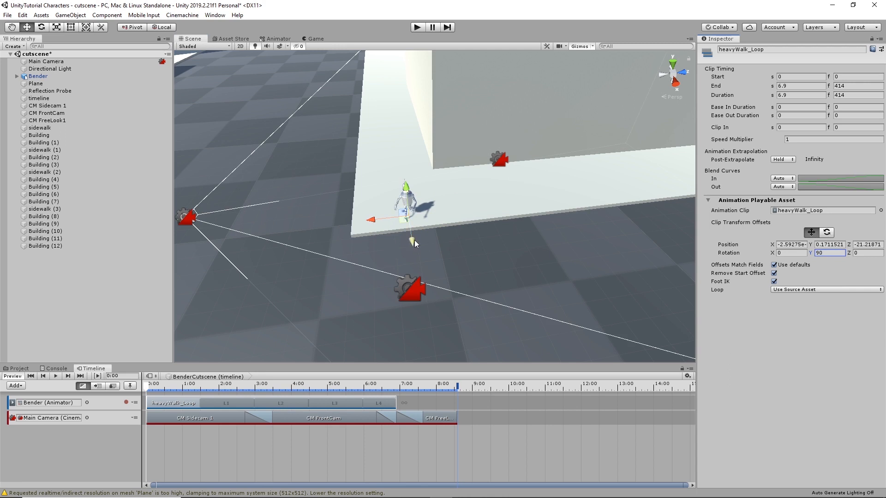
drag(415, 240, 356, 145)
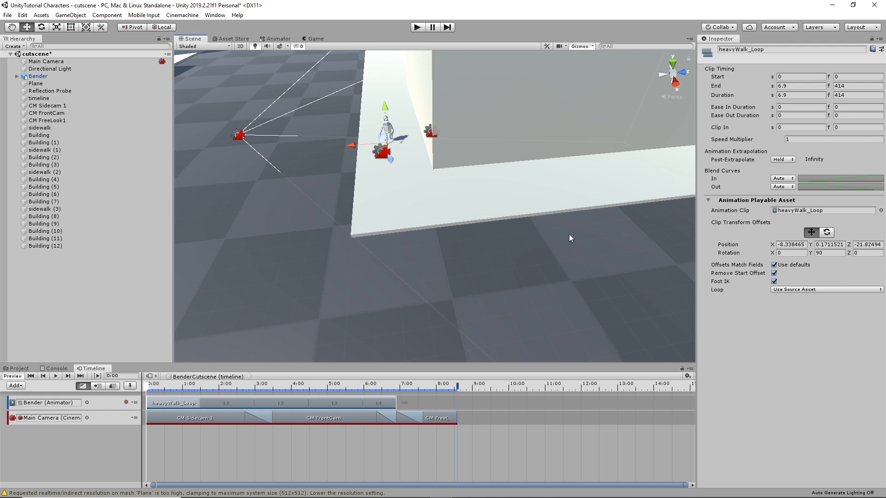
click(811, 232)
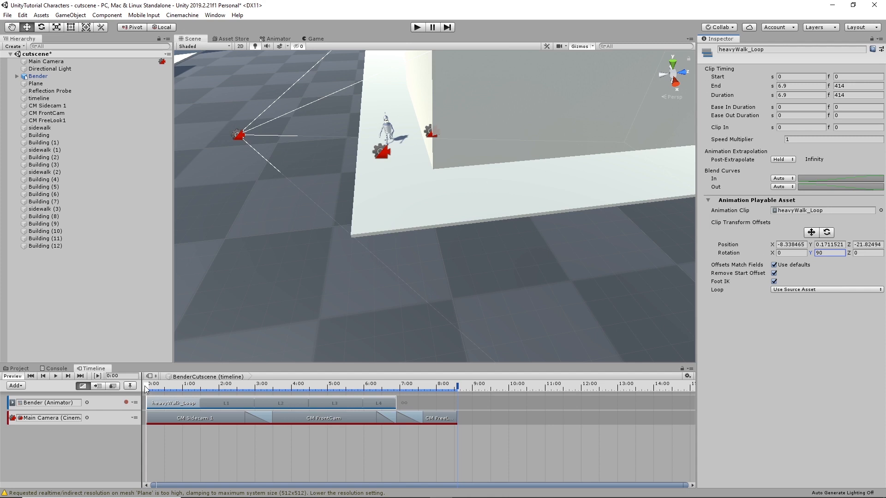
Step: Shorten the heavyWalk_Loop clip to about 5.78 s, where Bender reaches the corner, and add a copy directly behind it
drag(145, 386, 320, 394)
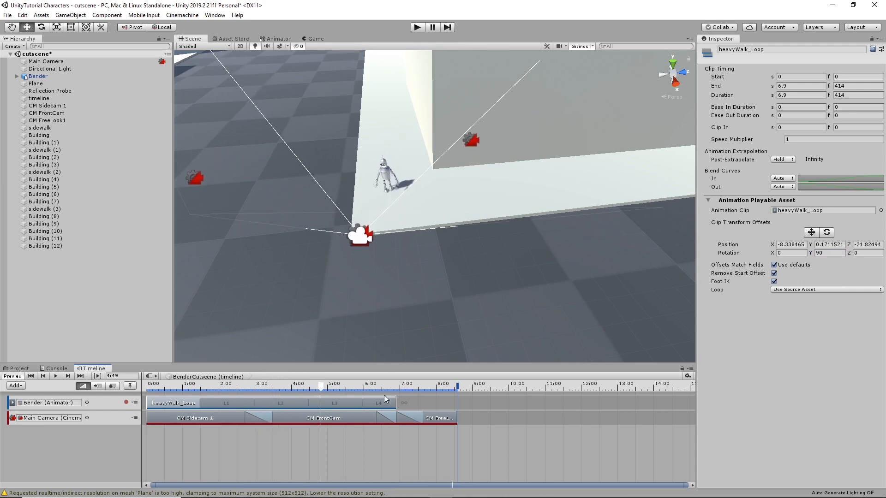
drag(395, 403, 354, 395)
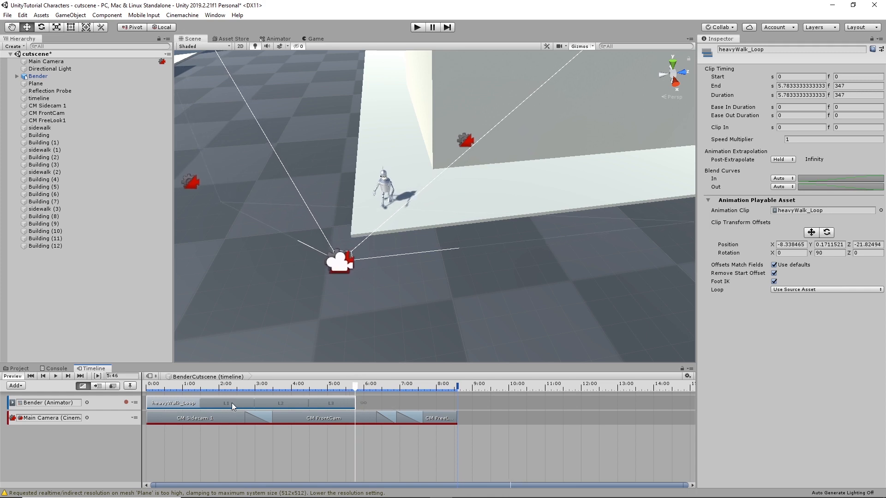
key(ctrl+v)
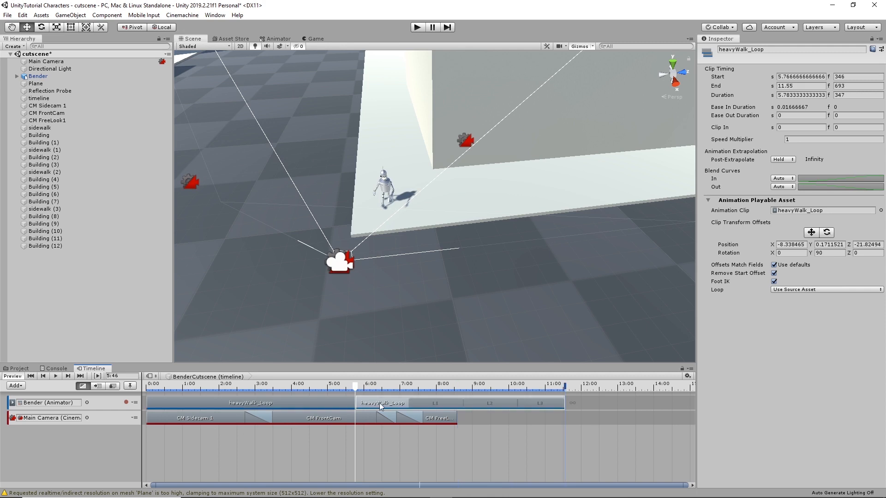
Step: Try a Y rotation offset of 0 on the second heavyWalk_Loop clip, with the playhead at 6:13
mouse_move(362, 387)
mouse_down()
mouse_move(372, 385)
mouse_move(322, 395)
mouse_move(374, 391)
mouse_up()
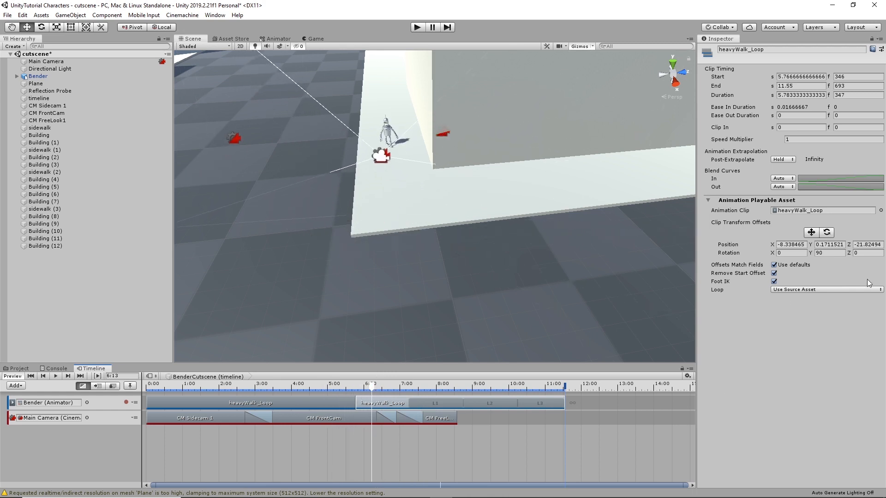
click(833, 254)
text(0)
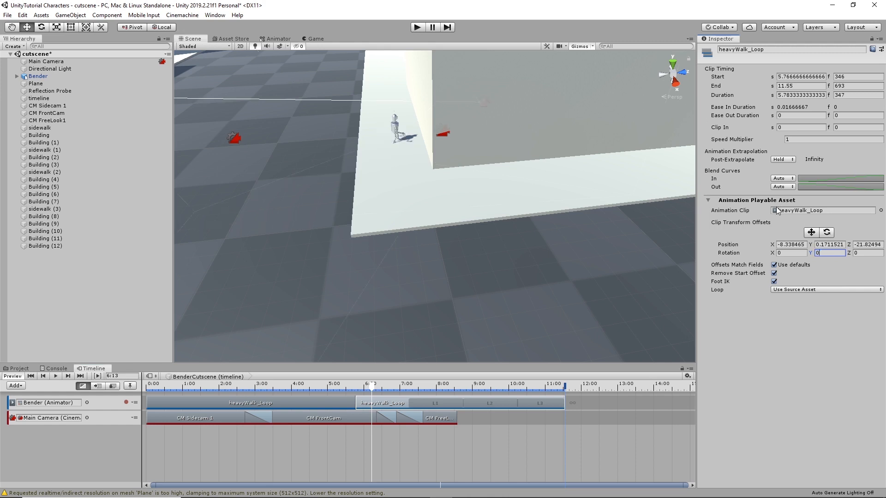
Step: Match the second heavyWalk_Loop clip's offsets to the previous clip and scrub through the transition between them
click(387, 404)
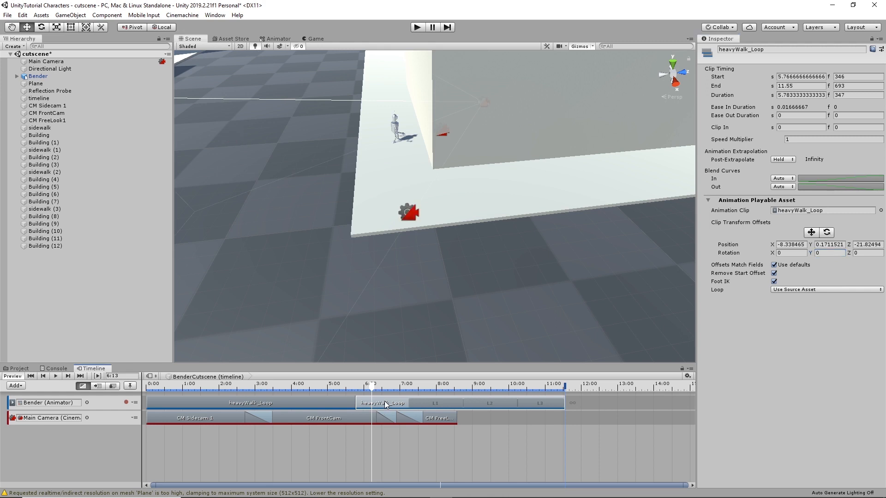
right_click(385, 404)
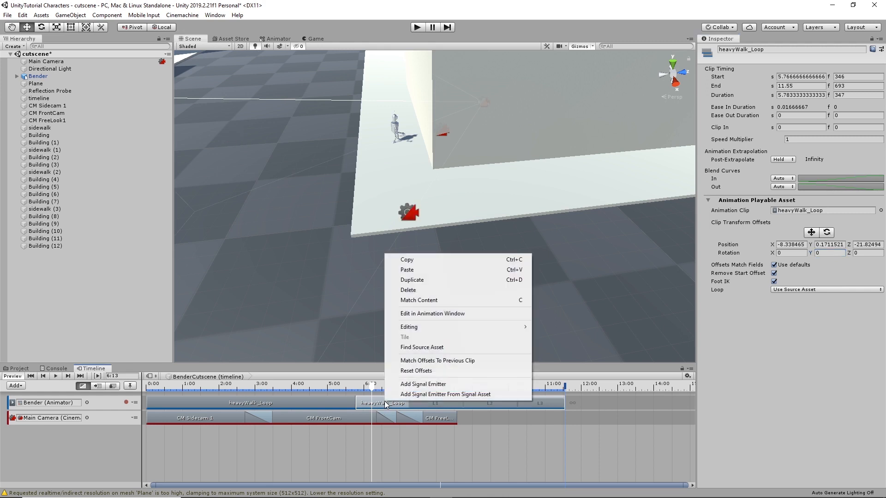
click(429, 361)
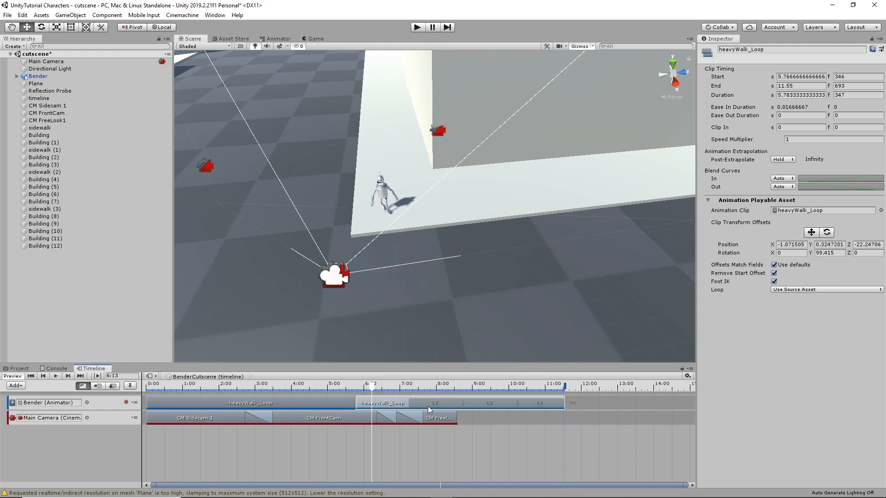
drag(373, 387, 419, 395)
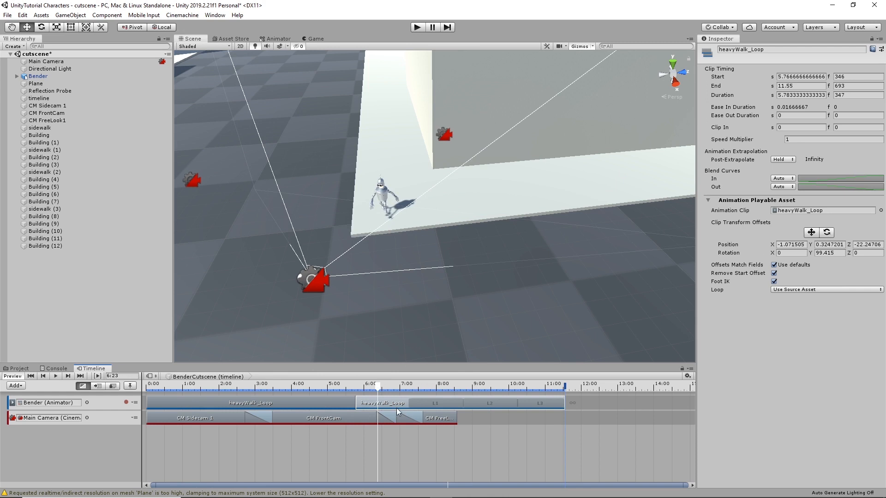
Step: Turn the second heavyWalk_Loop clip around the corner by setting its Y rotation offset to 0
drag(396, 408, 309, 404)
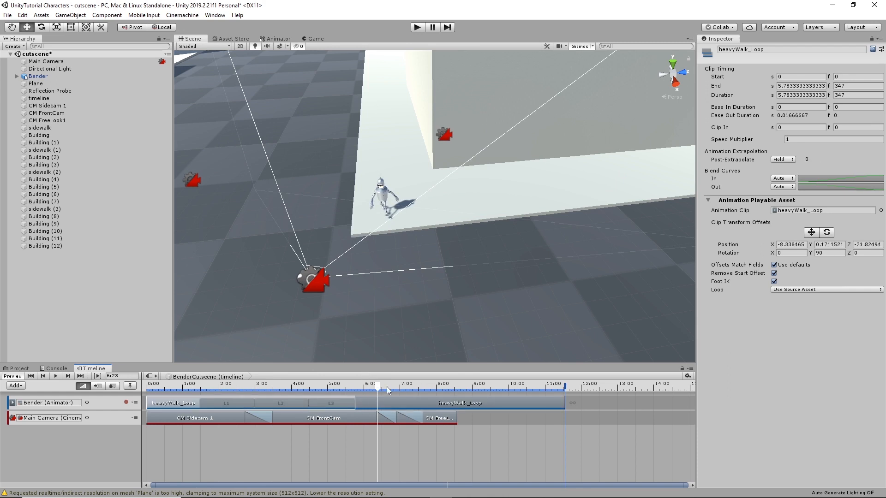
drag(309, 404, 387, 405)
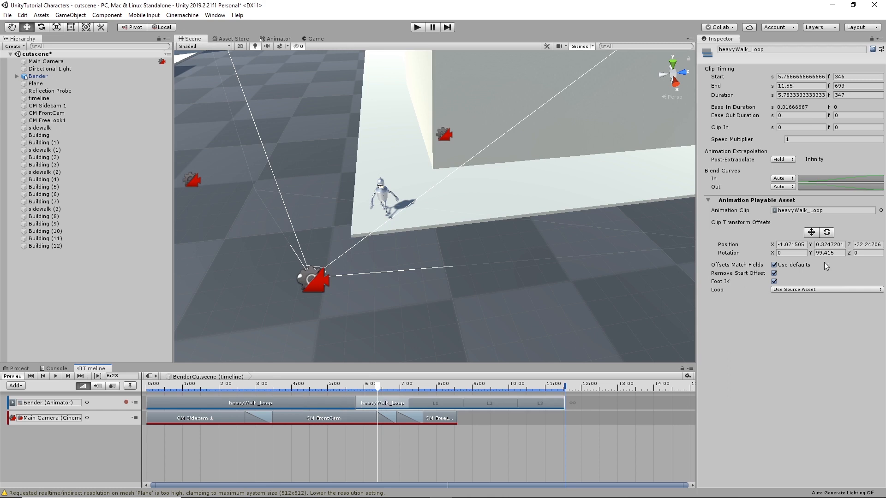
click(827, 234)
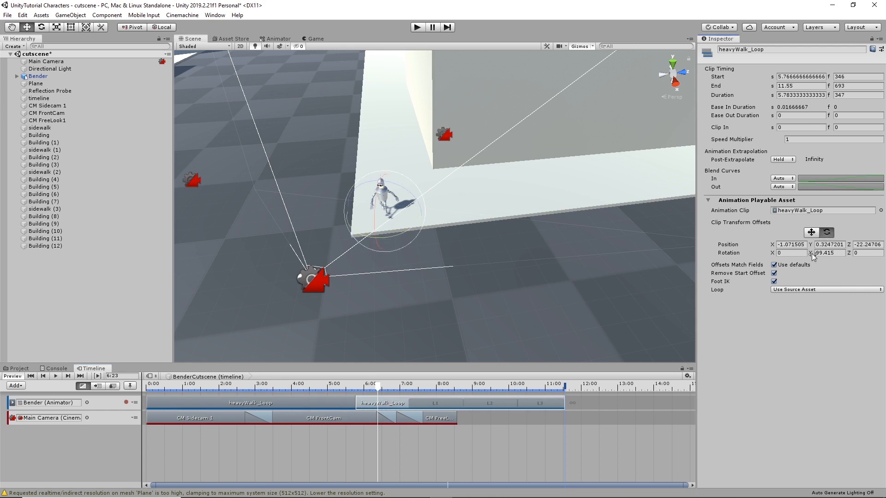
drag(807, 254, 247, 156)
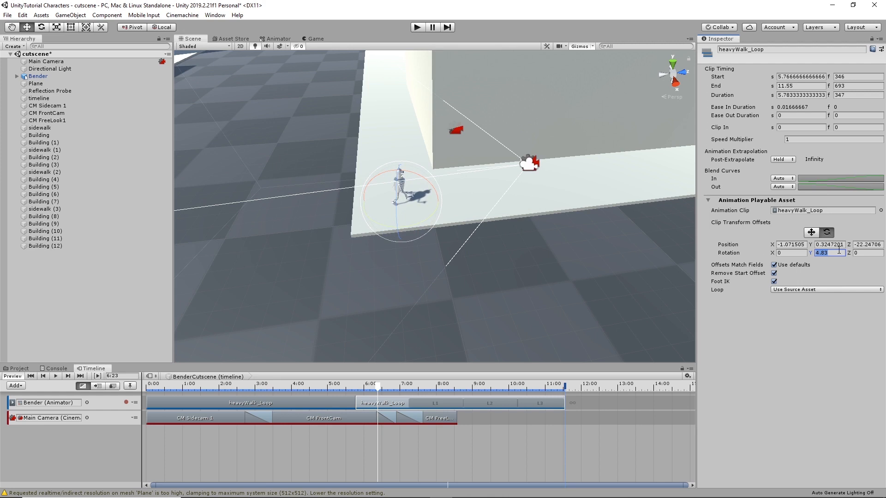
text(0)
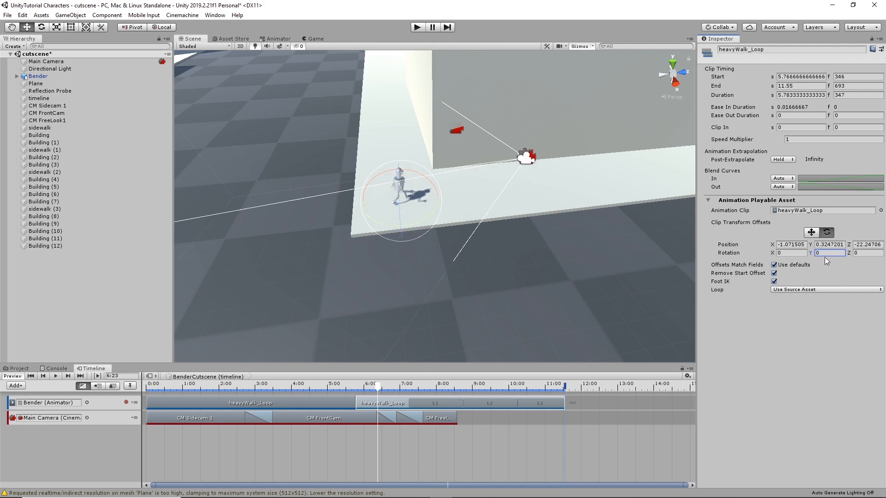
click(792, 251)
Step: Overlap the second heavyWalk_Loop clip with the end of the first to create a 0.5 s blend
mouse_move(379, 392)
mouse_down()
mouse_move(345, 391)
mouse_move(442, 395)
mouse_move(347, 400)
mouse_move(369, 404)
mouse_move(347, 386)
mouse_move(381, 391)
mouse_move(343, 392)
mouse_move(381, 404)
mouse_up()
mouse_move(335, 387)
mouse_down()
mouse_move(369, 386)
mouse_move(333, 388)
mouse_up()
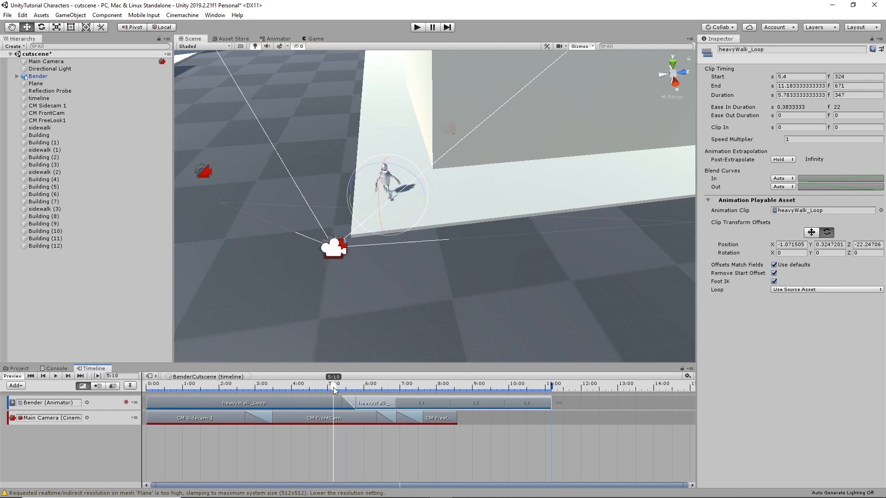
drag(392, 404, 388, 405)
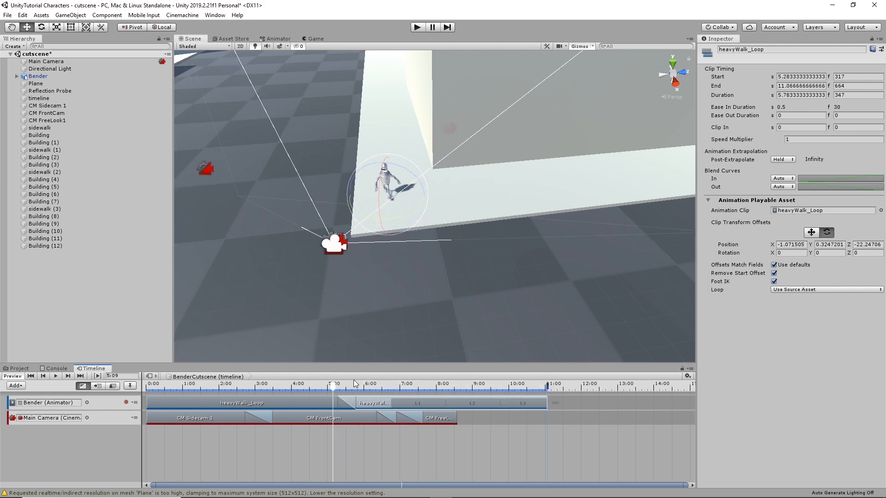
Step: Extend the second heavyWalk_Loop clip to end at 14.6 s and scrub back through the walk around the corner
drag(334, 387, 504, 387)
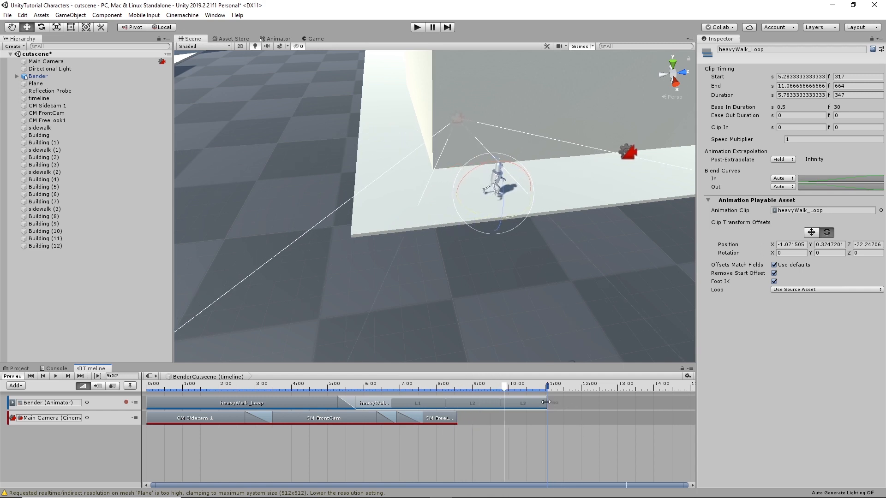
drag(552, 403, 675, 401)
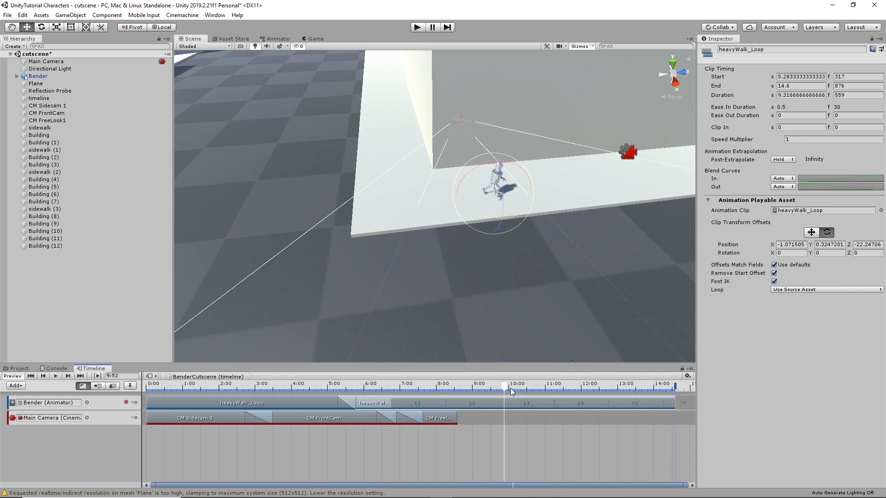
drag(387, 389, 295, 385)
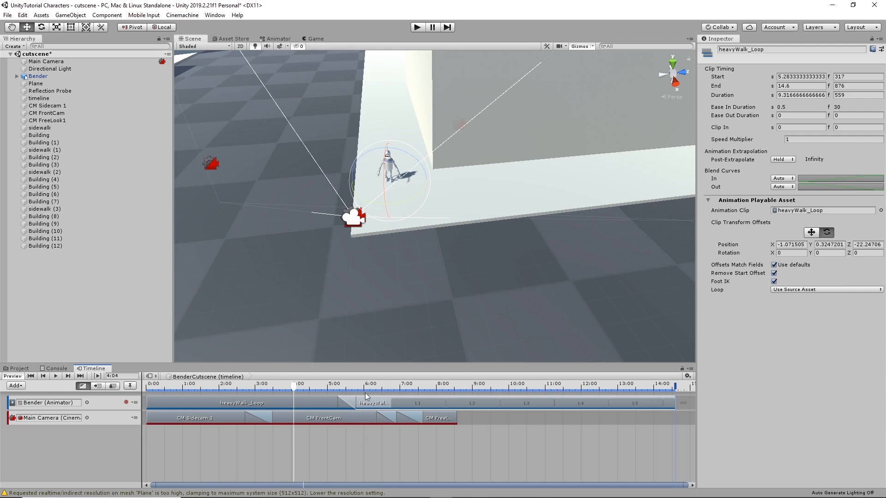
Step: Shift the FreeLook and CM FrontCam shots later, with FrontCam starting at 9.45 s, and delete the second CM Sidecam 1 shot
drag(439, 417, 694, 419)
drag(402, 421, 566, 421)
key(Delete)
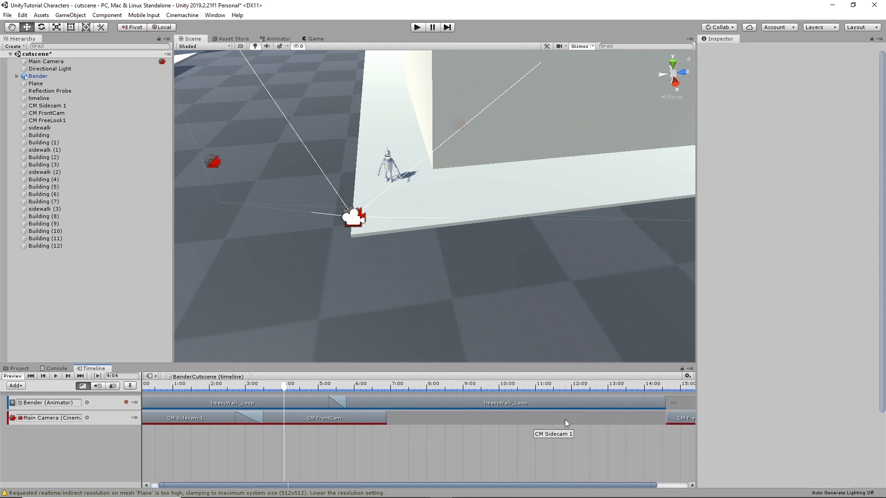
drag(335, 418, 579, 417)
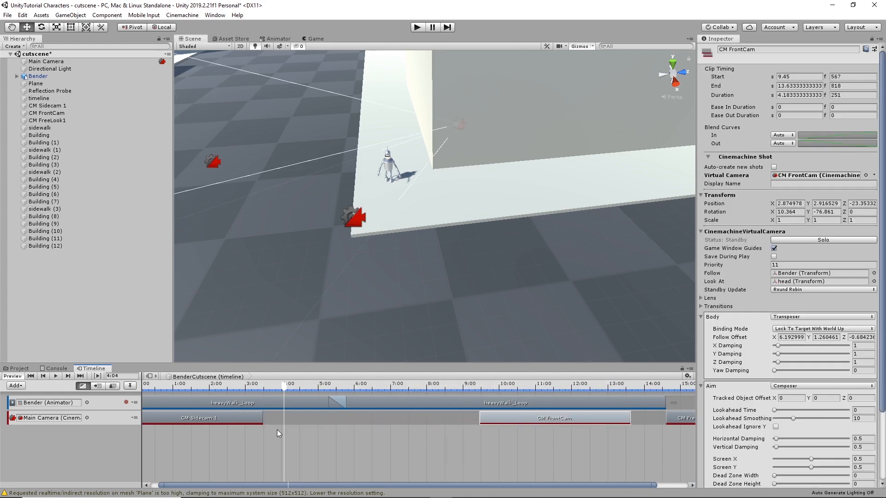
Step: Extend the CM Sidecam 1 shot to 5.78 s, matching the end of the first heavyWalk_Loop clip
click(251, 413)
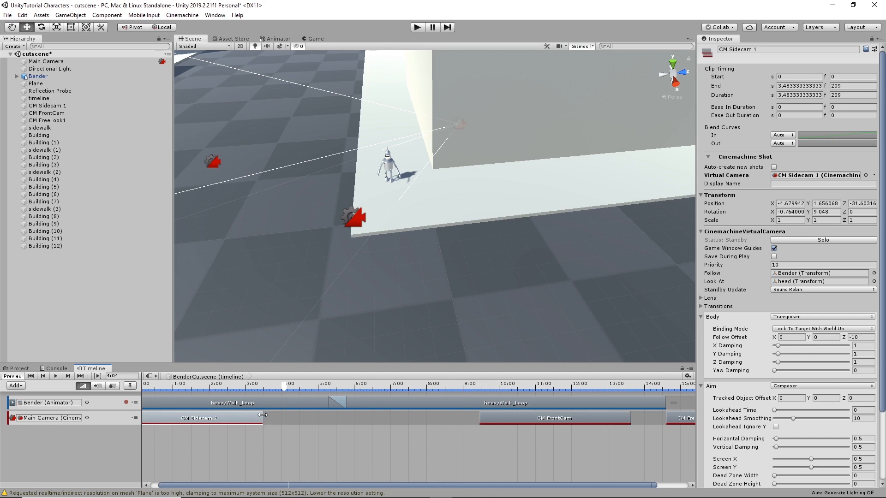
drag(263, 414, 339, 416)
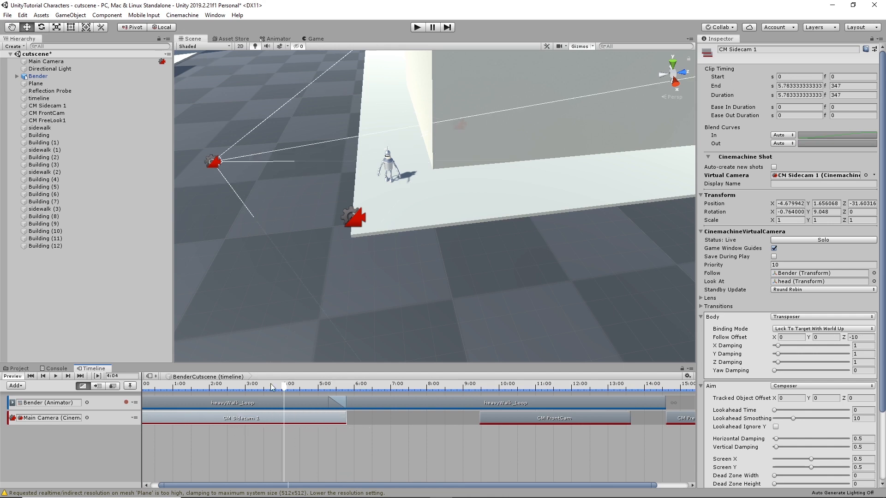
drag(283, 389, 271, 388)
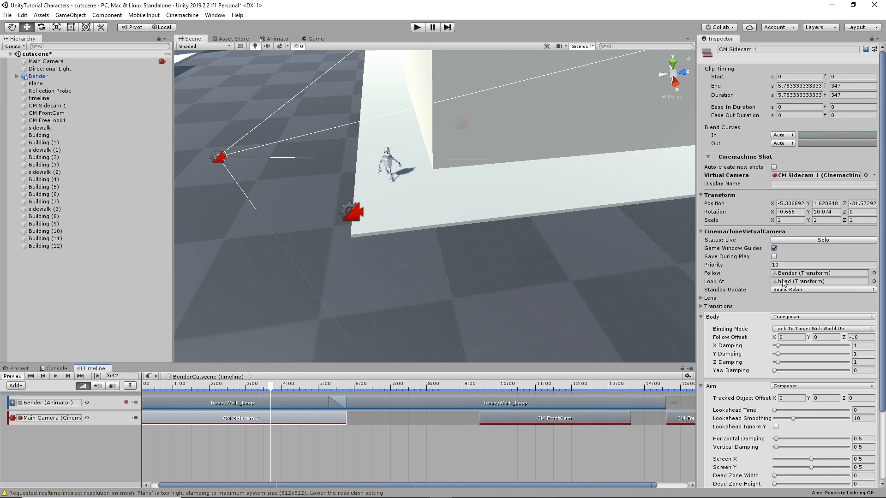
Step: Set the Follow target of CM Sidecam 1 to None
click(874, 273)
scroll(163, 313, up, 2)
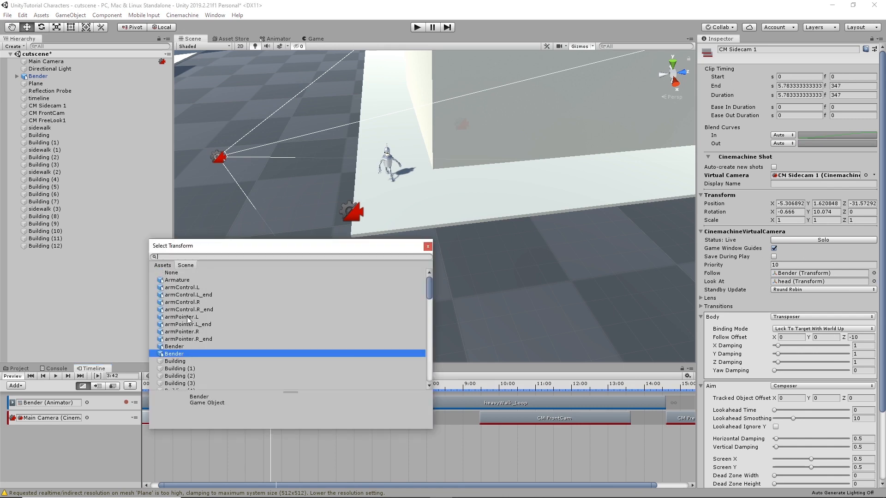
click(176, 272)
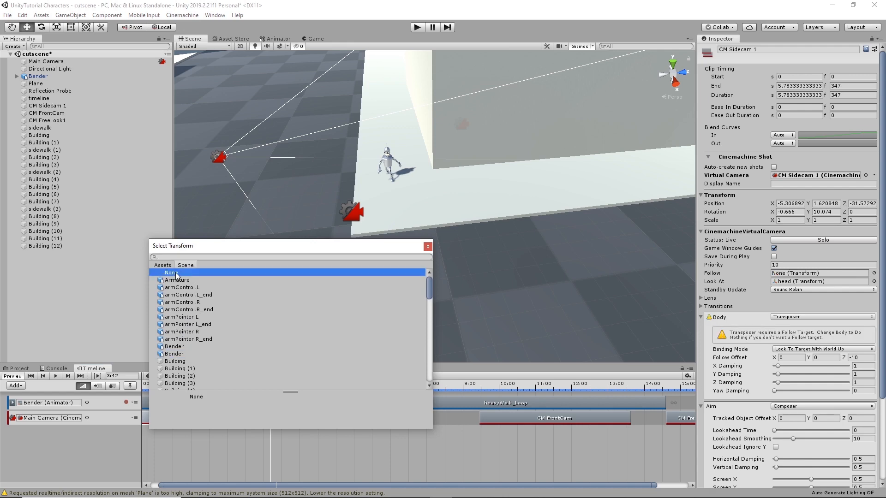
click(427, 247)
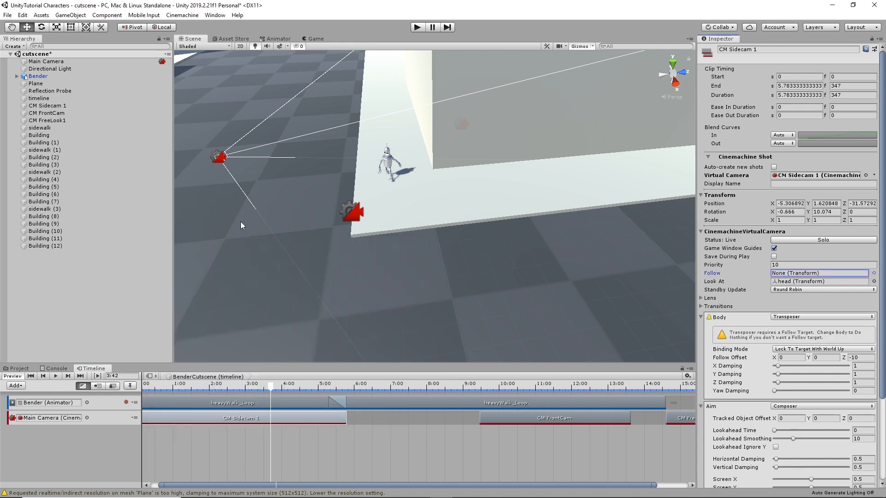
Step: Move CM Sidecam 1 around the outside of the sidewalk corner to about X 6.74, Z -19.1
alt+drag(323, 260, 414, 287)
click(253, 250)
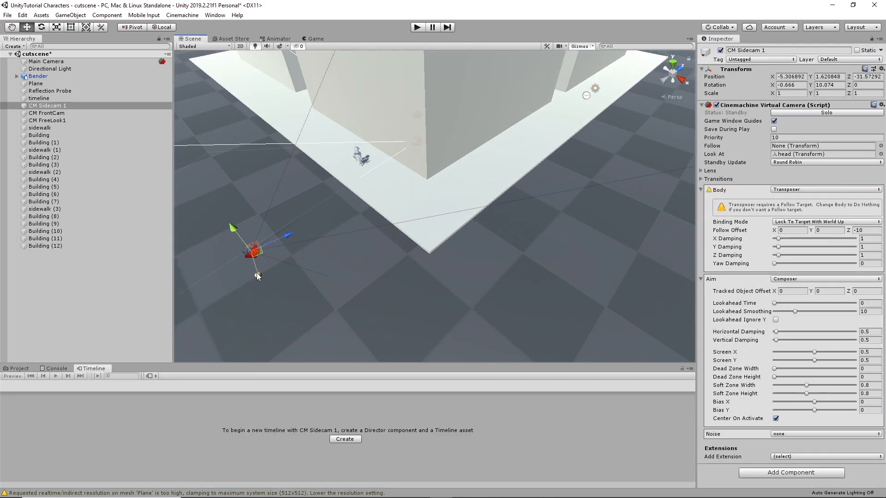
drag(257, 276, 544, 190)
drag(472, 244, 546, 314)
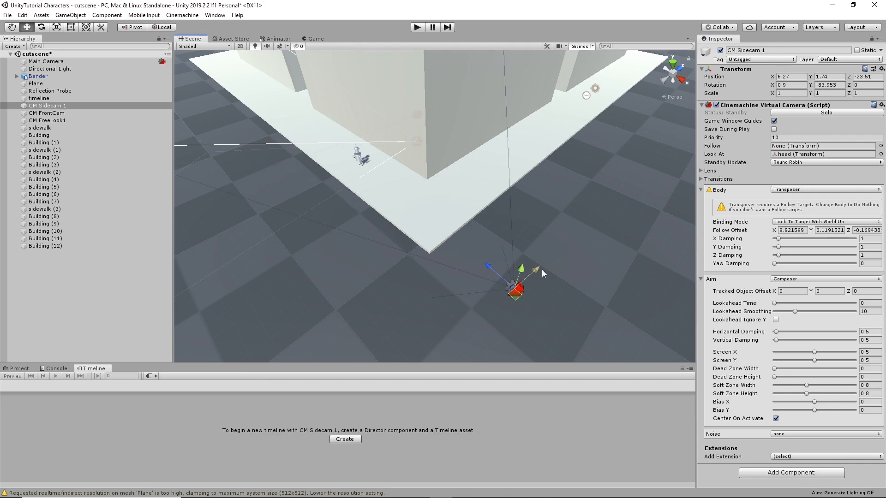
drag(540, 269, 586, 210)
alt+drag(586, 211, 491, 178)
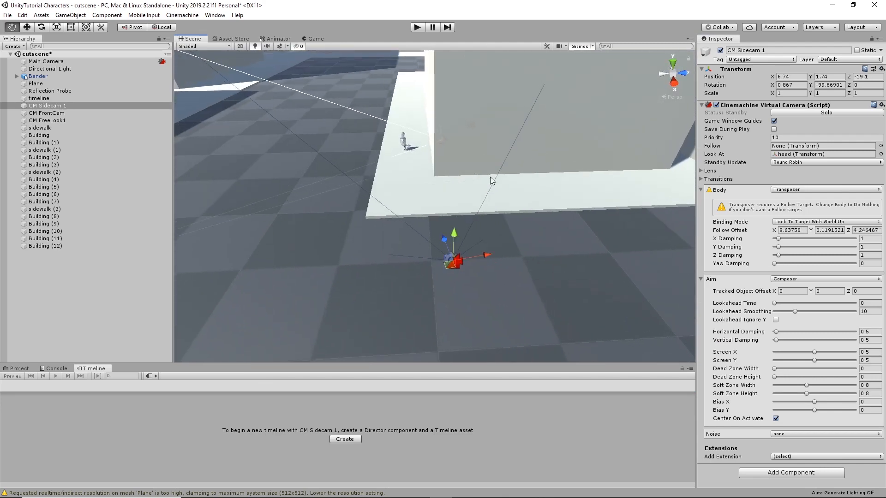
Step: Dock the Game view beside the Scene view and widen it for previewing the camera shot
drag(310, 39, 691, 123)
scroll(454, 191, down, 4)
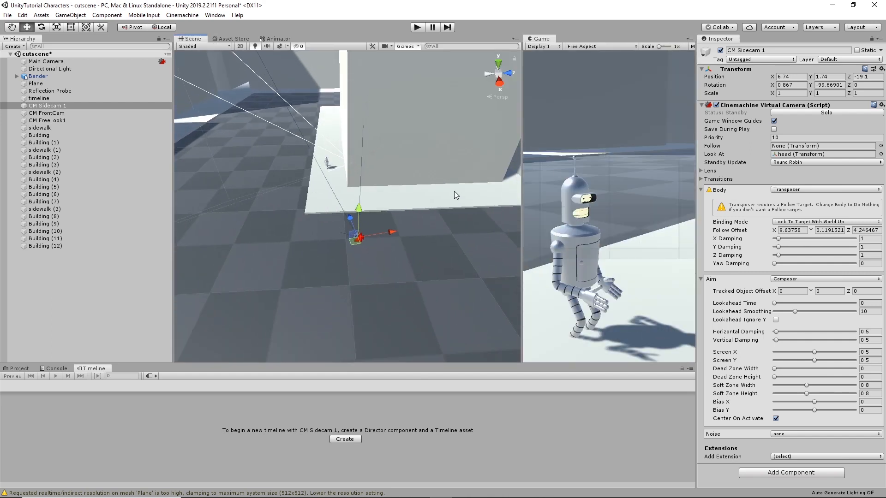
alt+drag(474, 151, 473, 179)
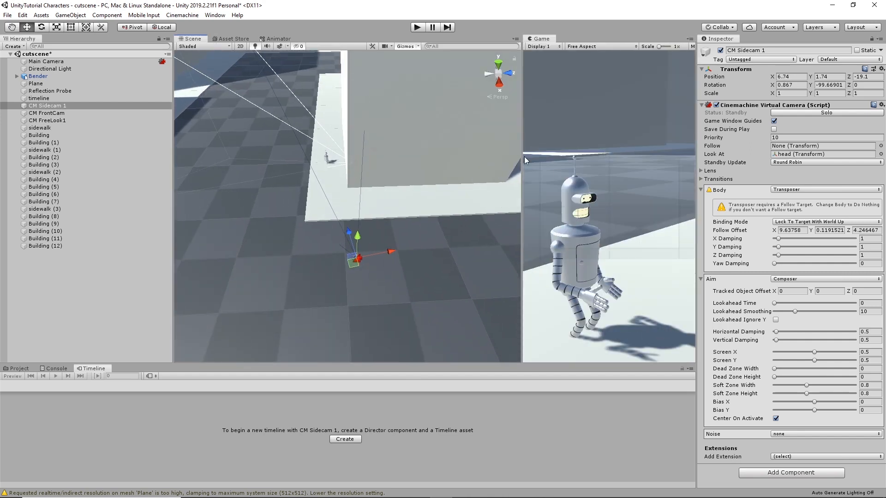
drag(524, 156, 471, 161)
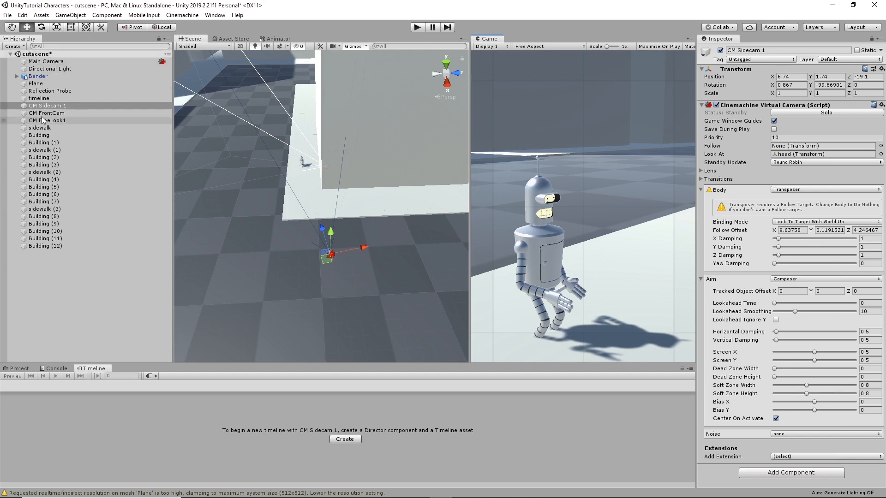
Step: Preview the timeline shot at 3:53 and move CM Sidecam 1 farther along the street to about X 6.1, Z -16.83
click(39, 99)
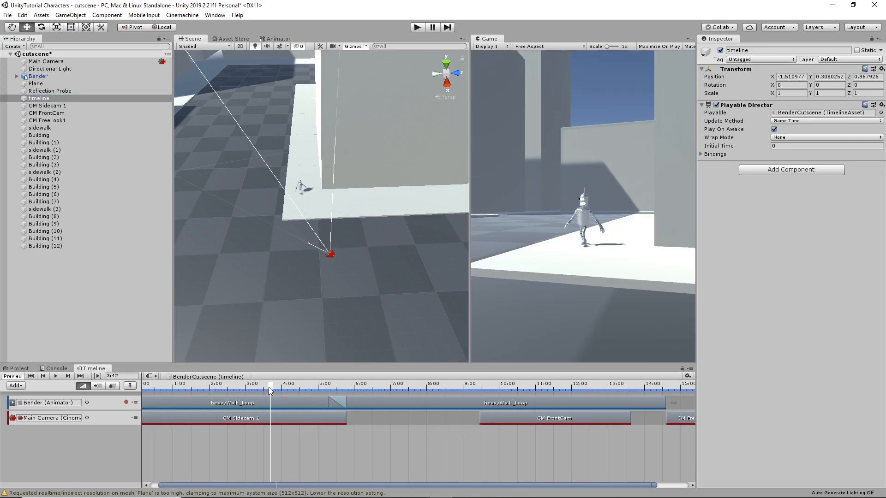
mouse_move(261, 383)
mouse_down()
mouse_move(234, 390)
mouse_move(278, 390)
mouse_up()
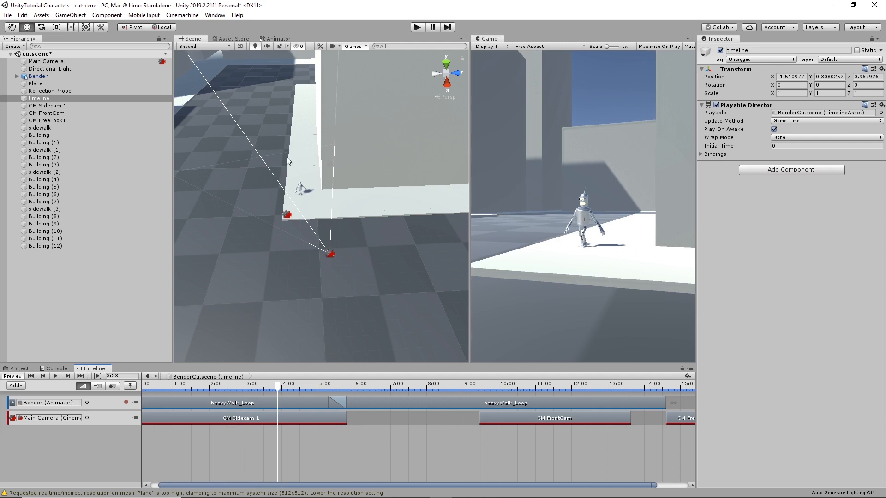
click(330, 254)
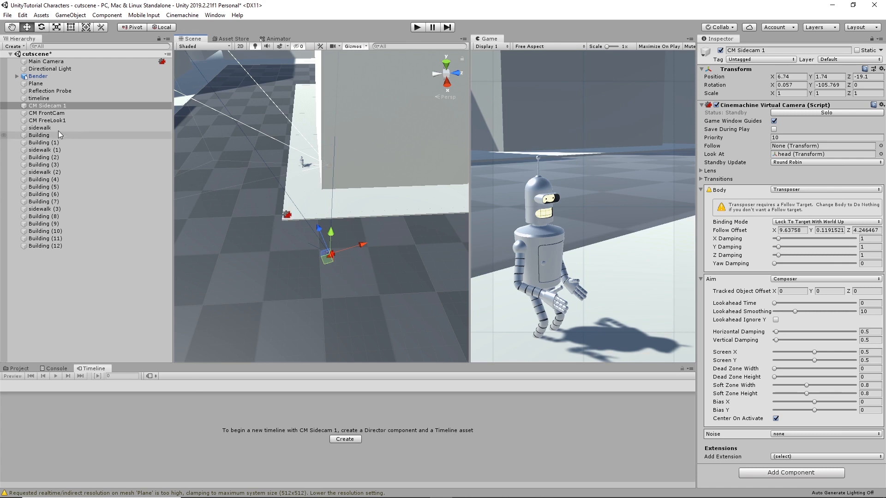
click(54, 106)
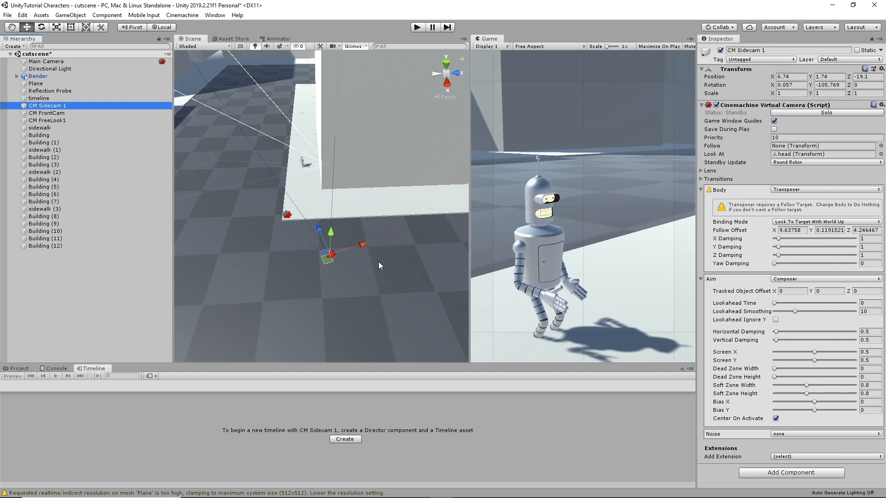
drag(364, 244, 390, 244)
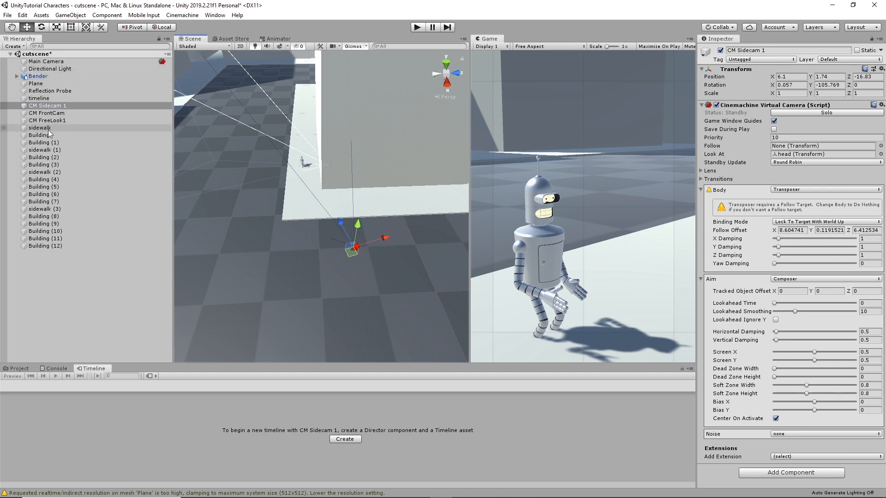
Step: Preview the shot at 2:23 and move CM Sidecam 1 to the sidewalk's edge at about X 2.67, Z -9.04
click(41, 98)
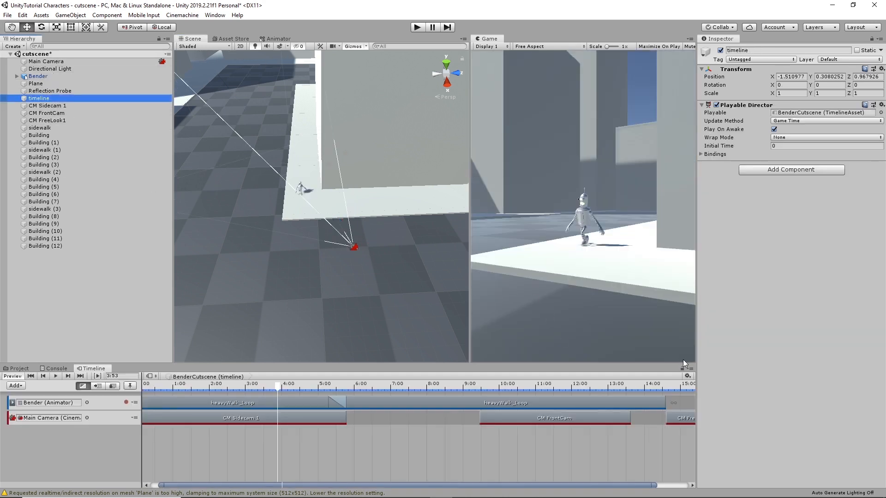
click(663, 377)
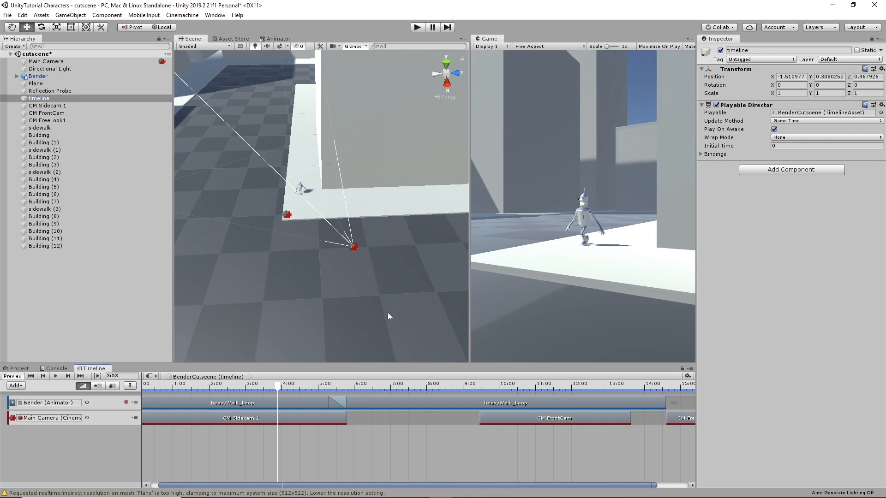
drag(276, 386, 223, 398)
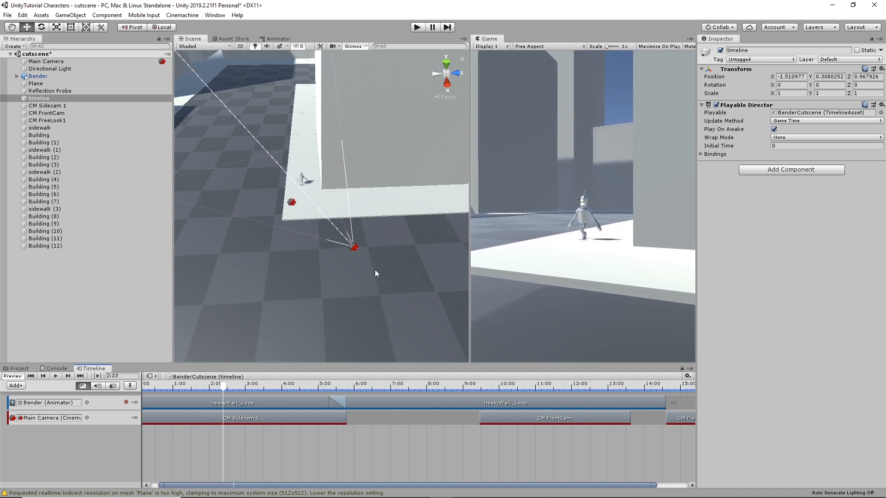
click(353, 249)
drag(381, 231, 464, 214)
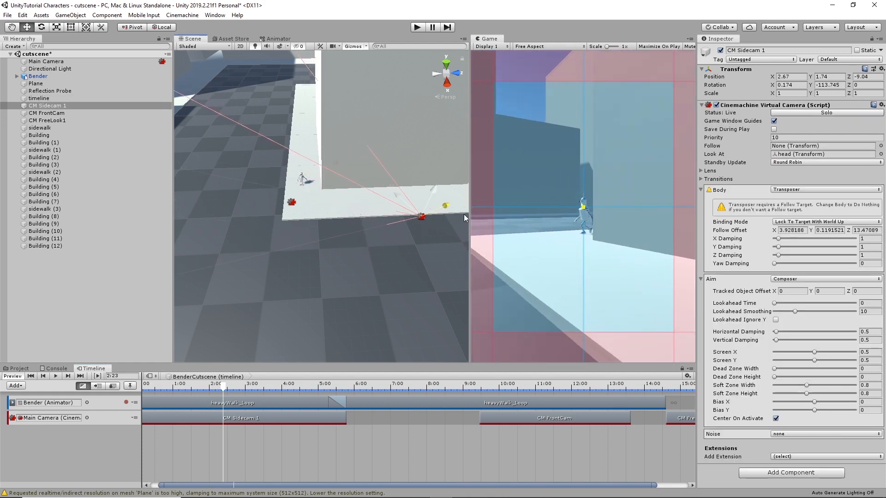
Step: Raise the Vertical Damping of CM Sidecam 1 to 2.8 and scrub the timeline to check how it tracks Bender
drag(229, 386, 271, 422)
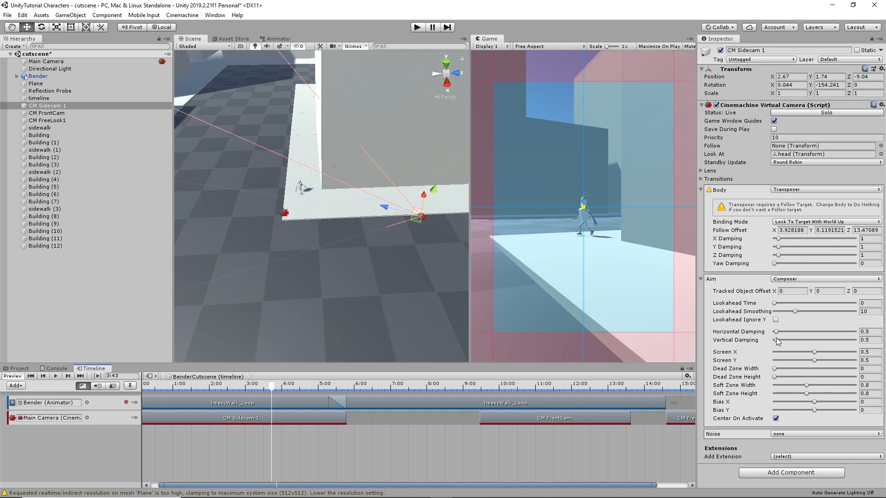
drag(777, 340, 786, 343)
drag(275, 388, 244, 398)
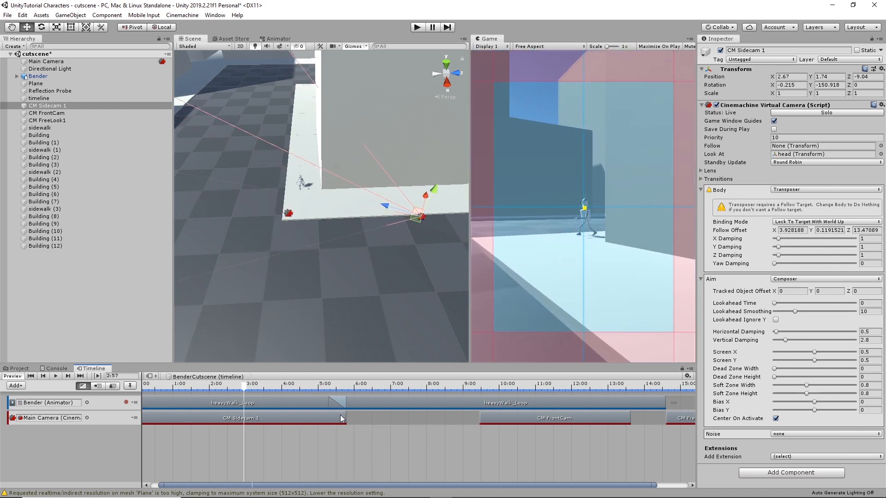
Step: Extend the CM Sidecam 1 shot on the Cinemachine track to end at 7.05 s and scrub through it to check Bender's framing
drag(347, 416, 393, 429)
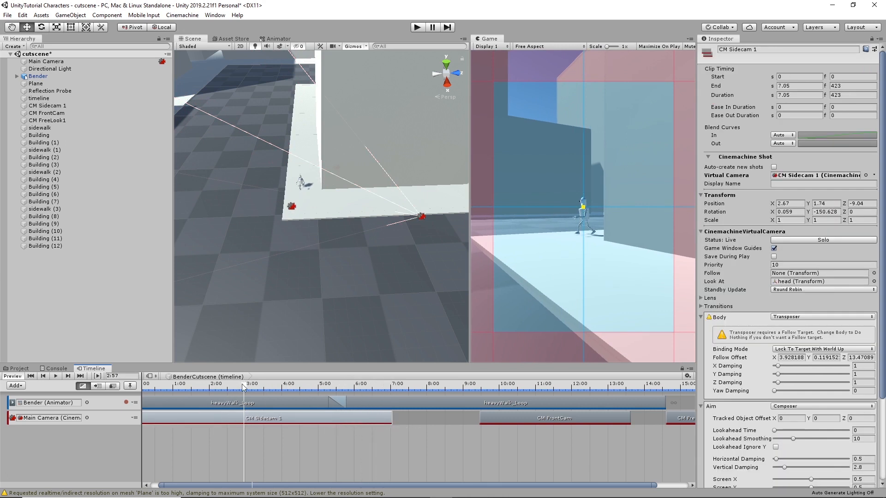
drag(241, 384, 310, 413)
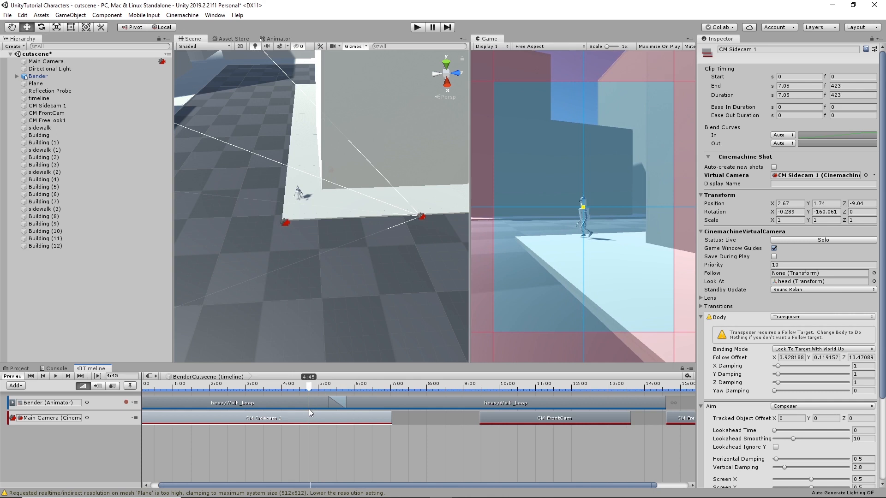
drag(308, 408, 141, 429)
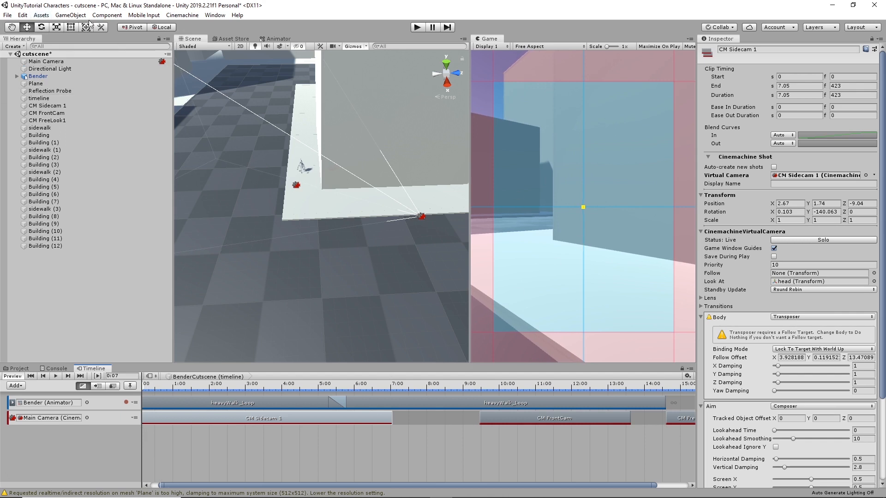
Step: Create an empty game object and name it "camera target"
click(70, 15)
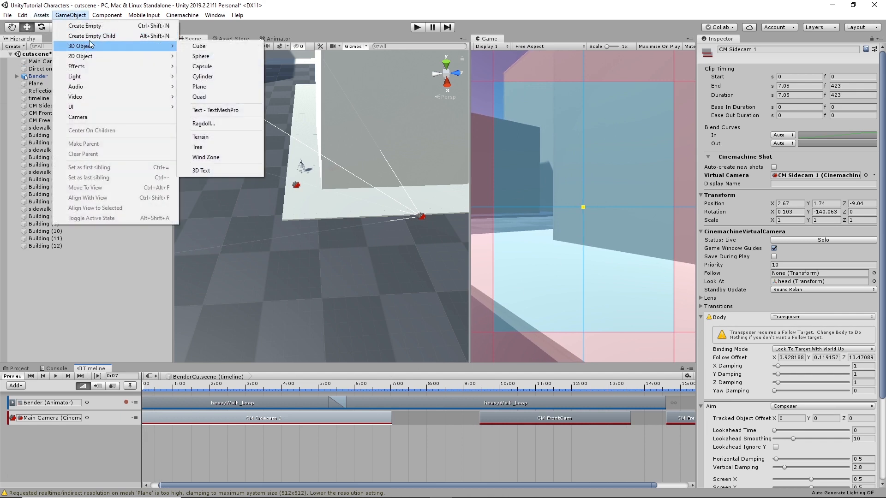
click(99, 26)
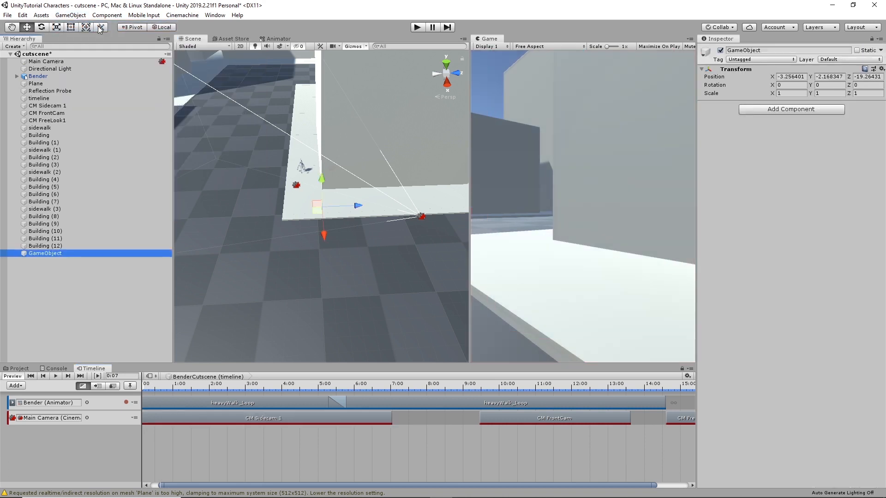
double_click(47, 253)
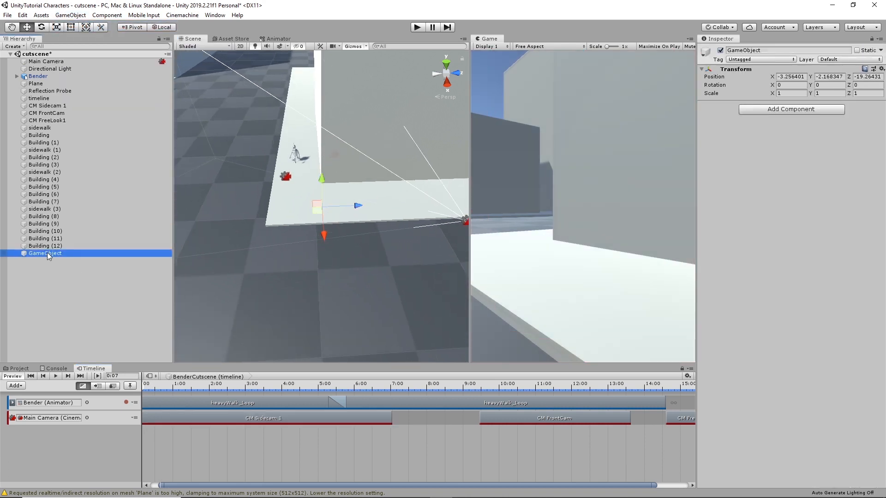
click(784, 50)
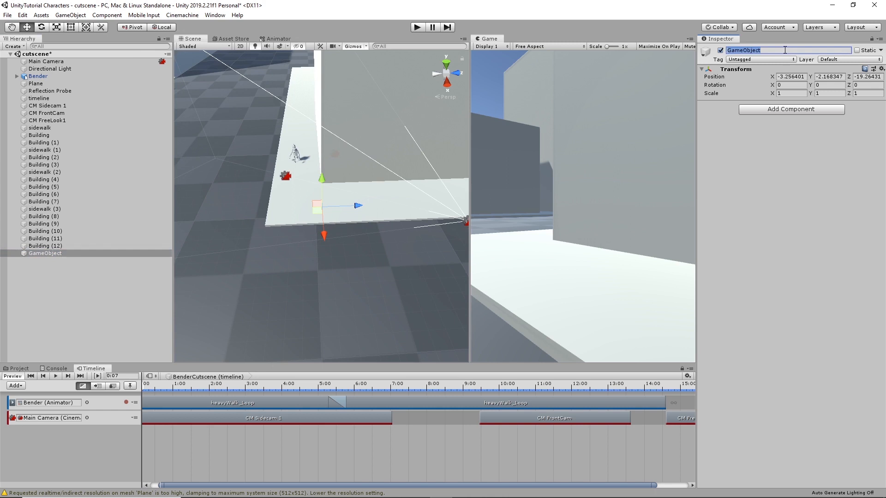
text(c)
Step: Raise the camera target above the ground and move it to the sidewalk corner at about X -0.37, Y 2.95
drag(321, 179, 317, 132)
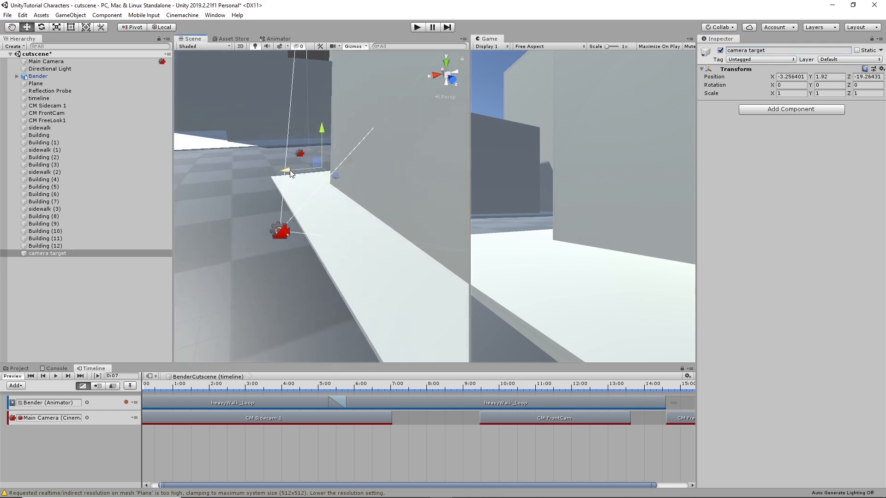
drag(290, 170, 260, 173)
drag(289, 135, 290, 124)
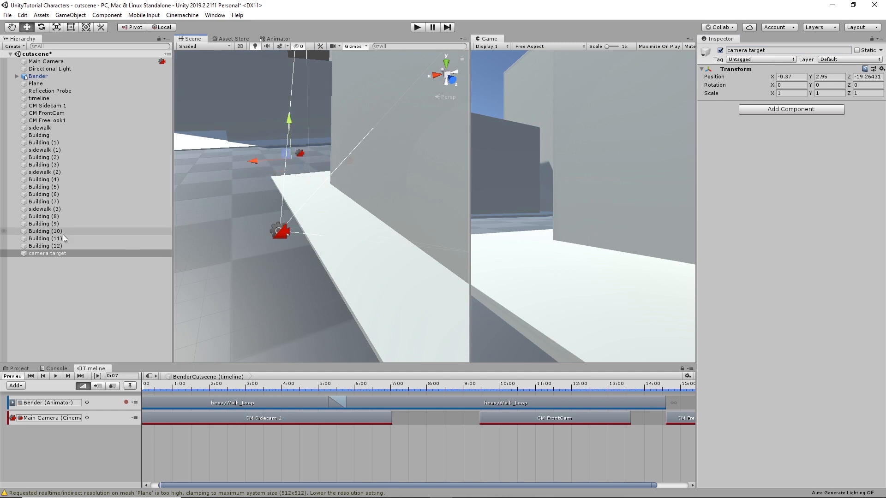
Step: Set the Look At of CM Sidecam 1 to the camera target transform
click(54, 106)
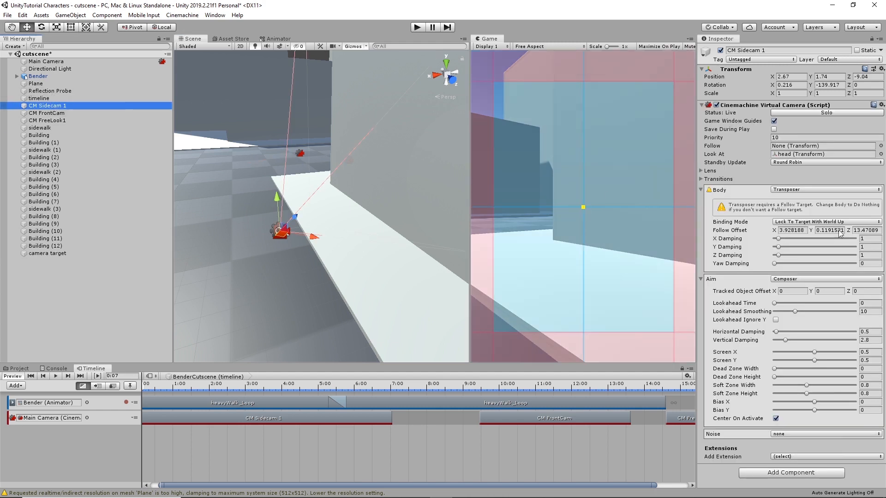
click(881, 154)
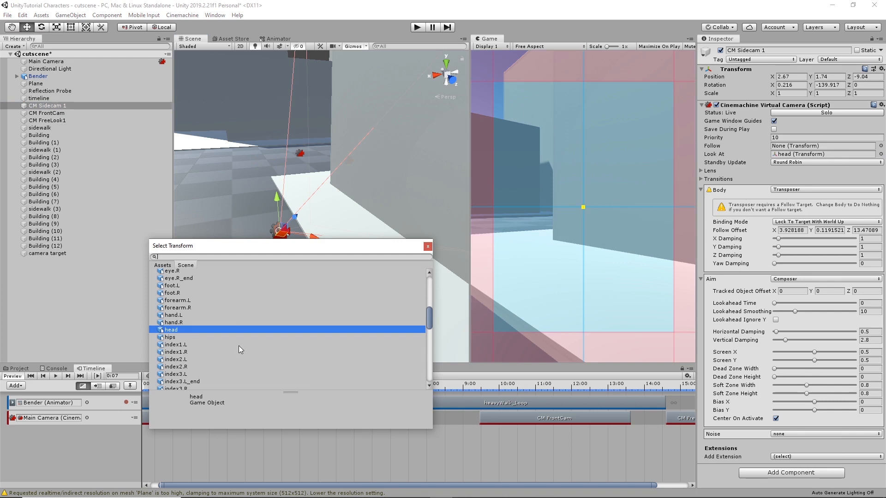
scroll(240, 346, down, 5)
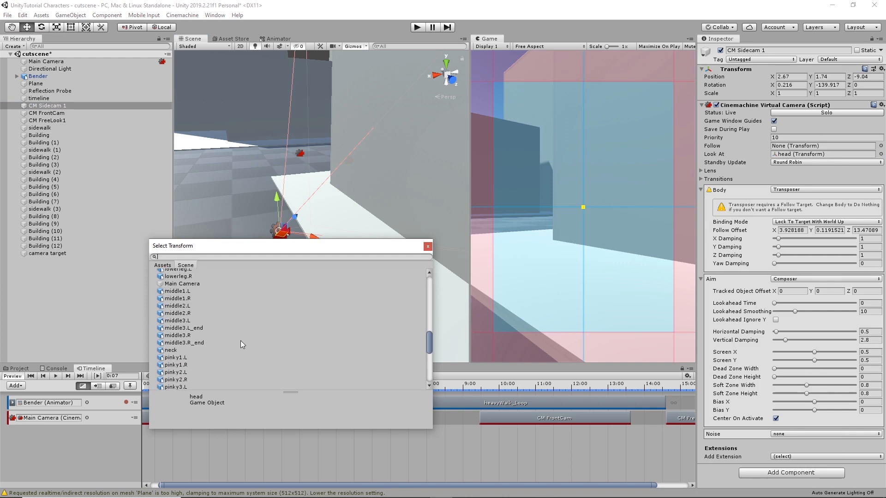
scroll(240, 340, up, 10)
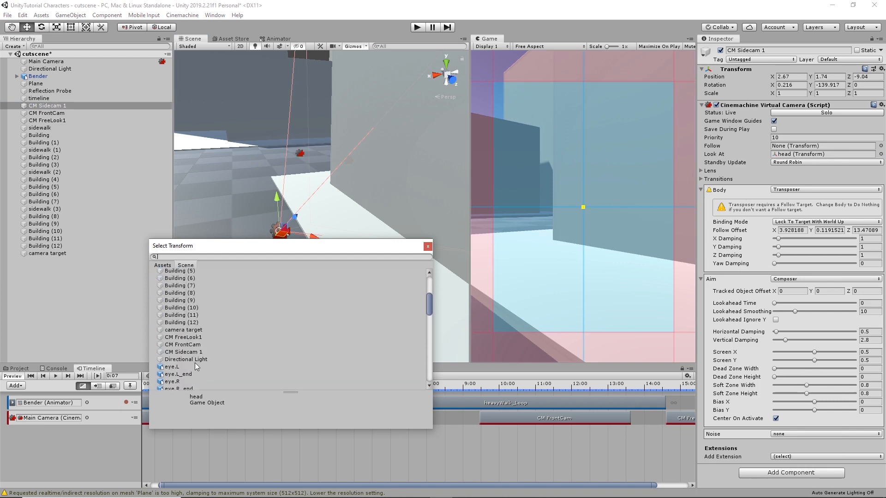
scroll(194, 364, up, 6)
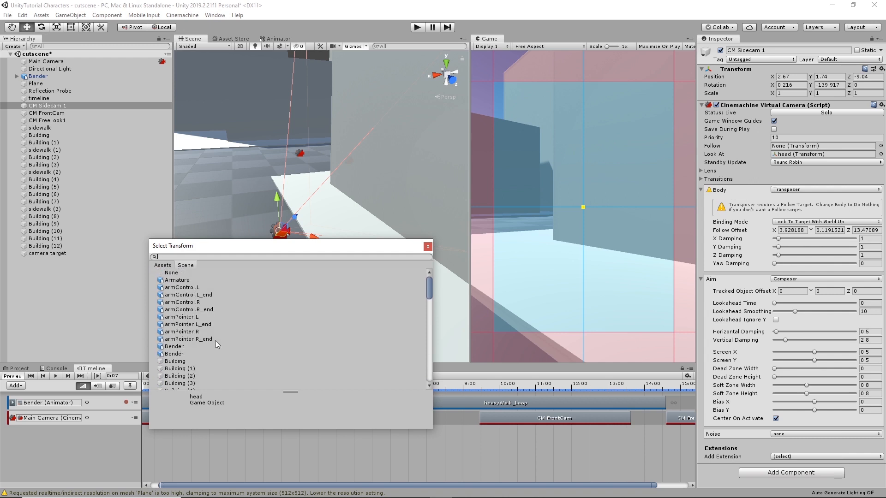
scroll(219, 354, down, 7)
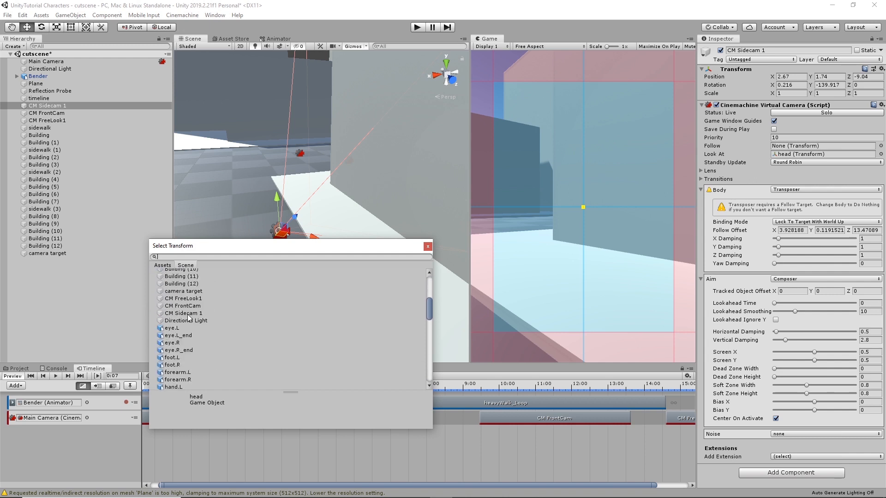
click(187, 291)
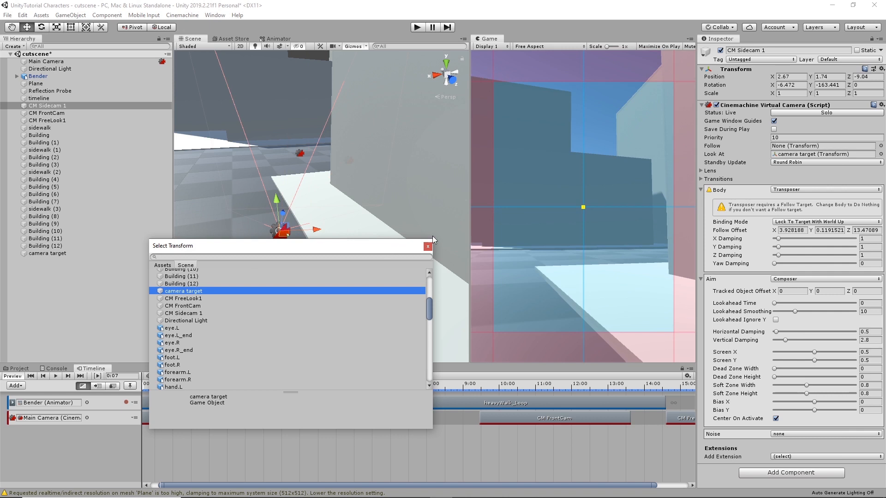
click(427, 247)
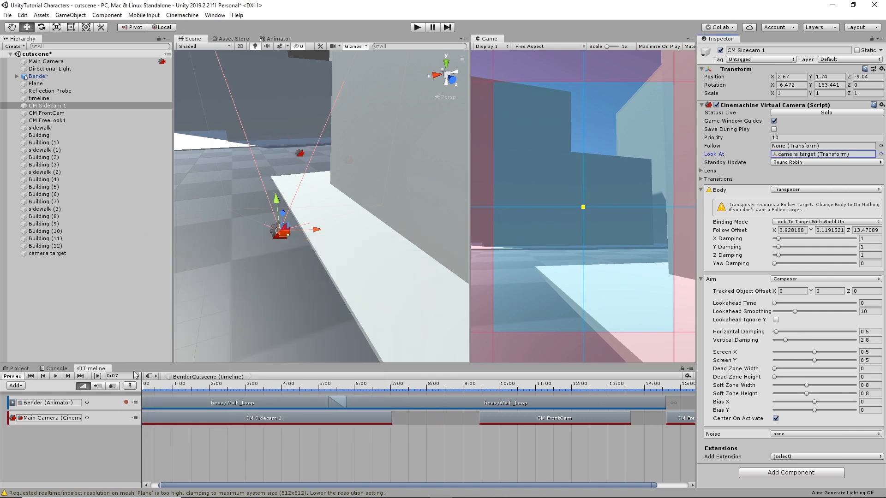
Step: Preview the opening shot up to 2:31 and lower the camera target to about Y 2.59
click(156, 384)
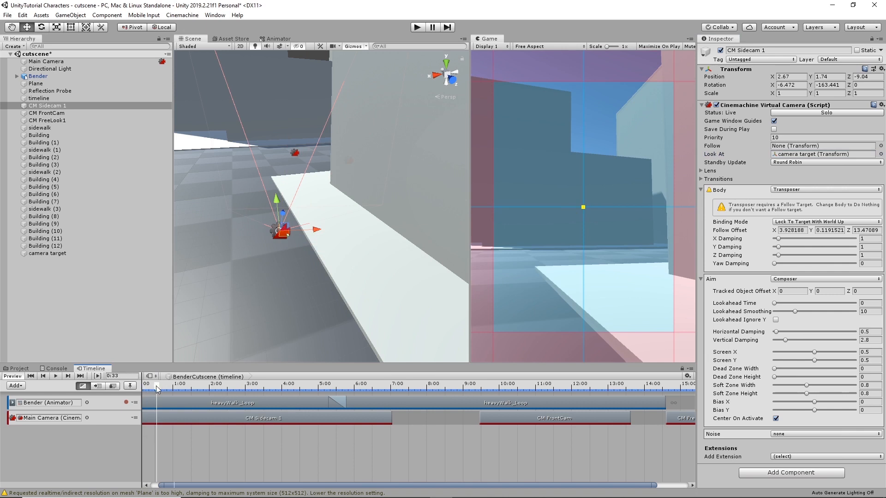
drag(155, 385, 228, 431)
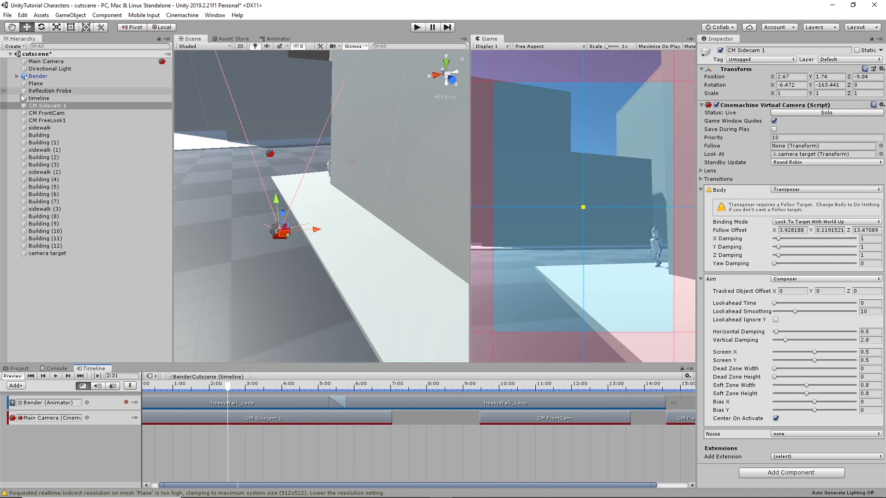
click(48, 254)
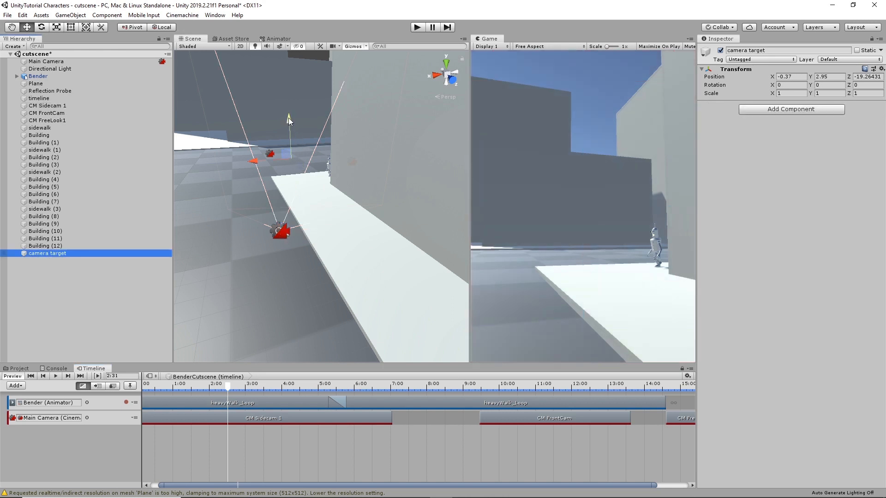
drag(289, 117, 287, 122)
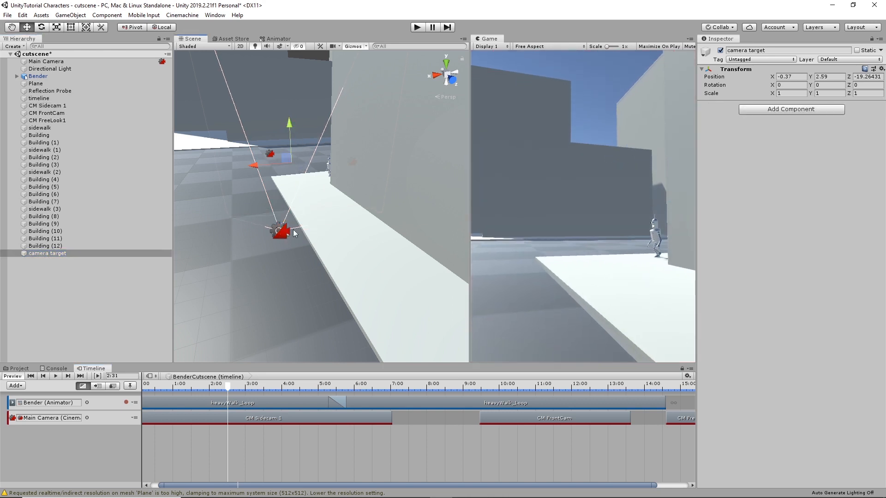
Step: Return the timeline to its start and add an Animation Track for the camera target
drag(226, 389, 139, 388)
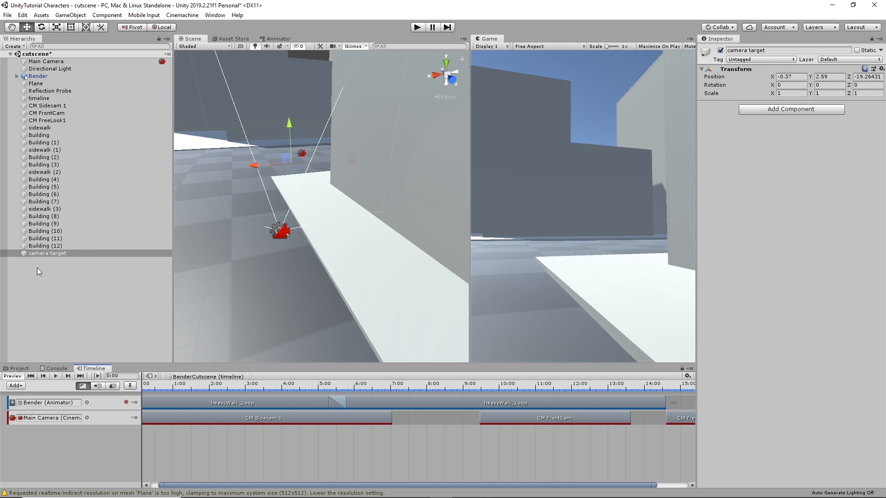
drag(54, 255, 79, 439)
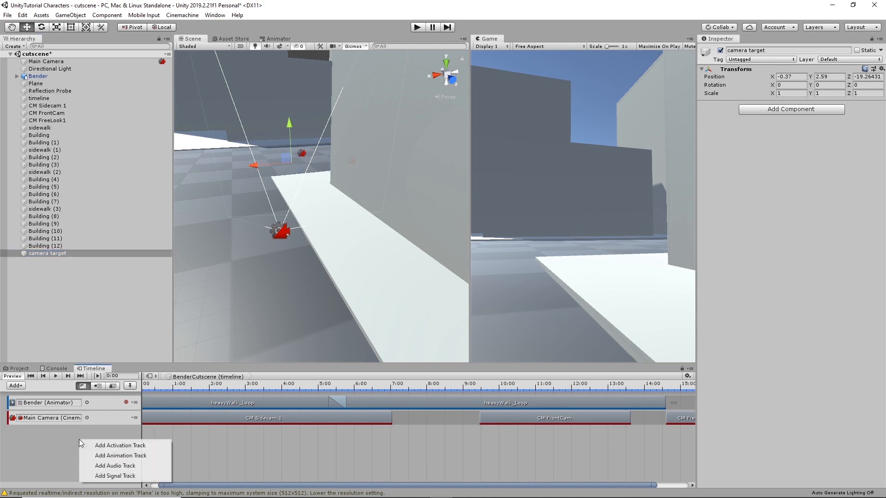
click(120, 458)
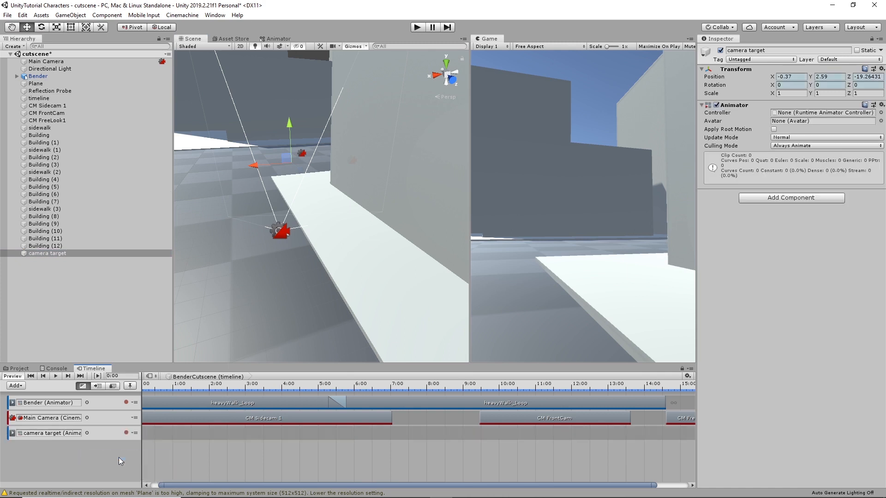
Step: Start recording the camera target track and key the target at 0:00 far down the street at about X 15.28
click(160, 383)
drag(224, 486, 189, 486)
drag(168, 385, 146, 386)
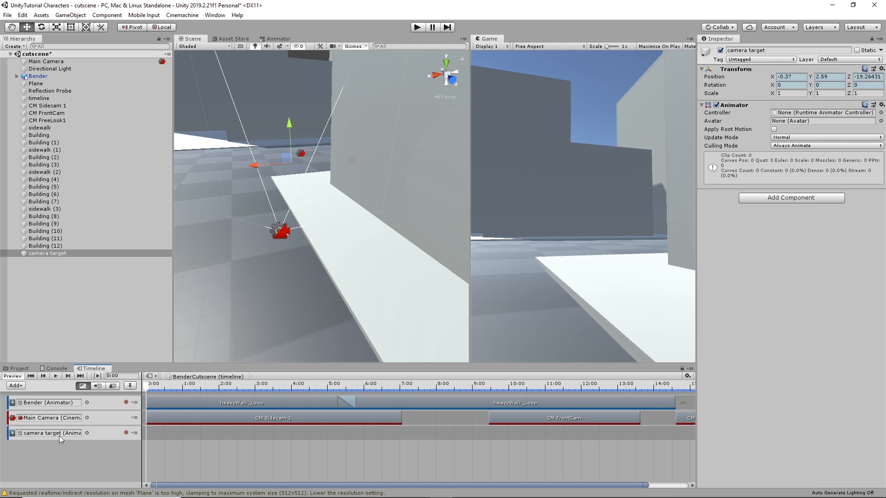
click(126, 432)
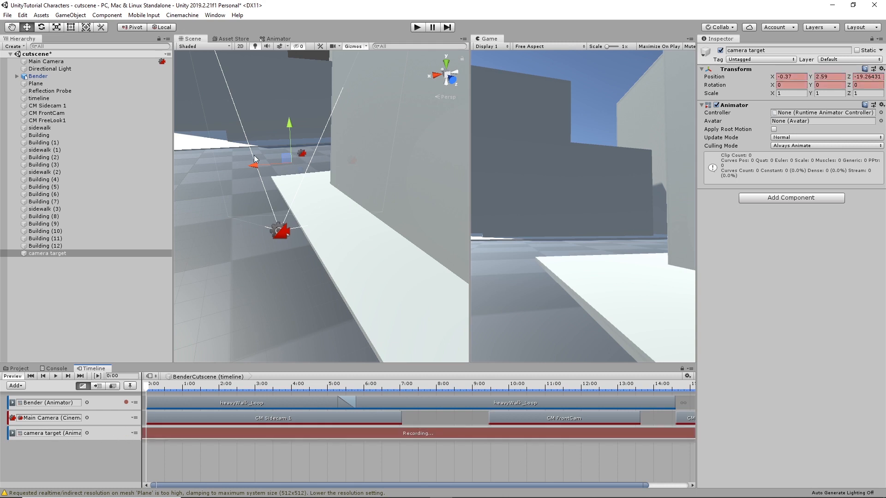
drag(256, 167, 90, 203)
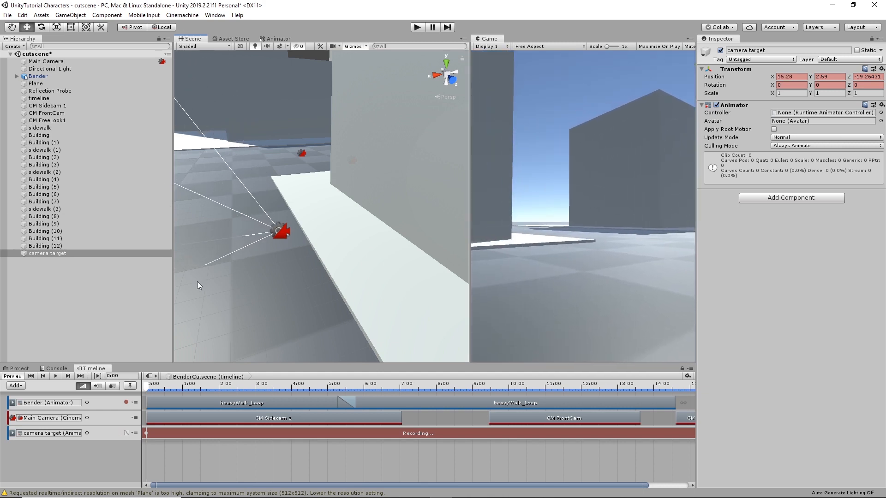
Step: At 3:00, key the camera target back near the sidewalk corner at about X -0.86
drag(147, 385, 256, 398)
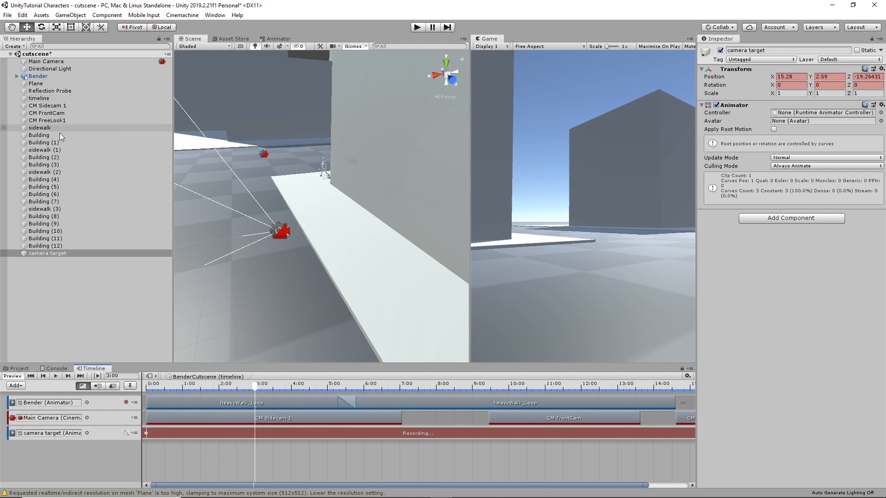
click(48, 255)
key(f)
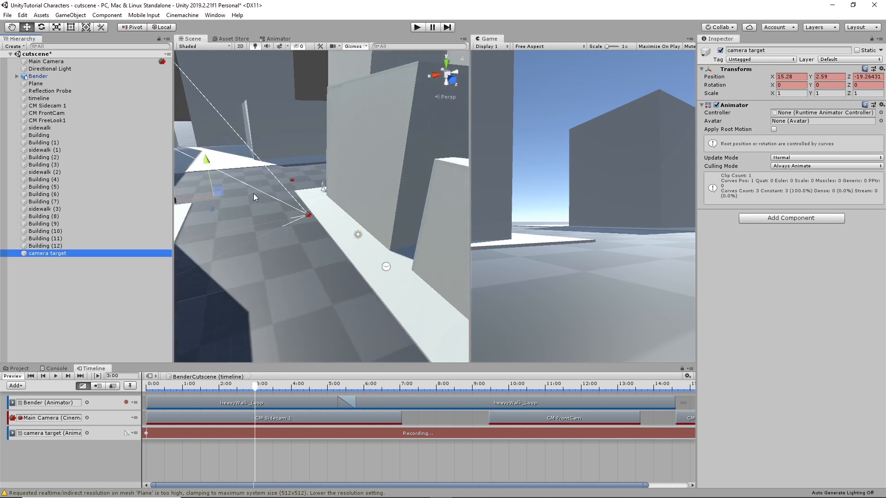
drag(179, 199, 288, 185)
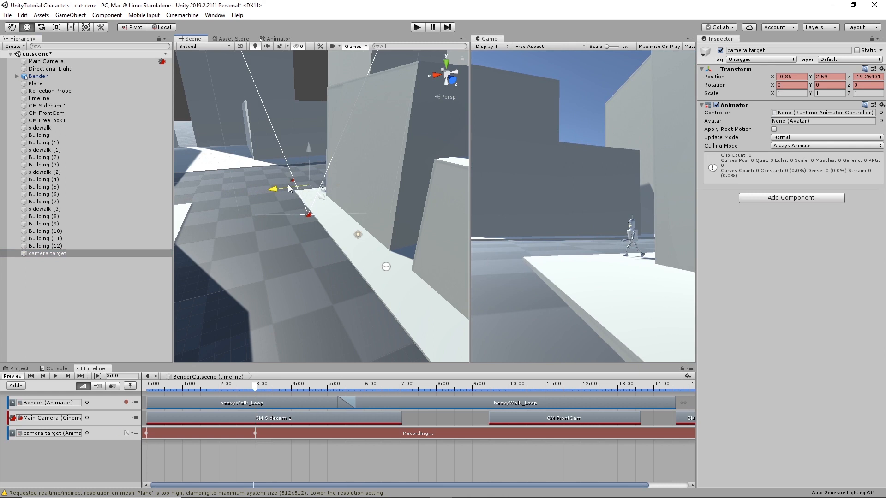
Step: Adjust the camera target's 3:00 key to about Y 1.88, Z -20.93 to reframe Bender
alt+drag(290, 190, 377, 247)
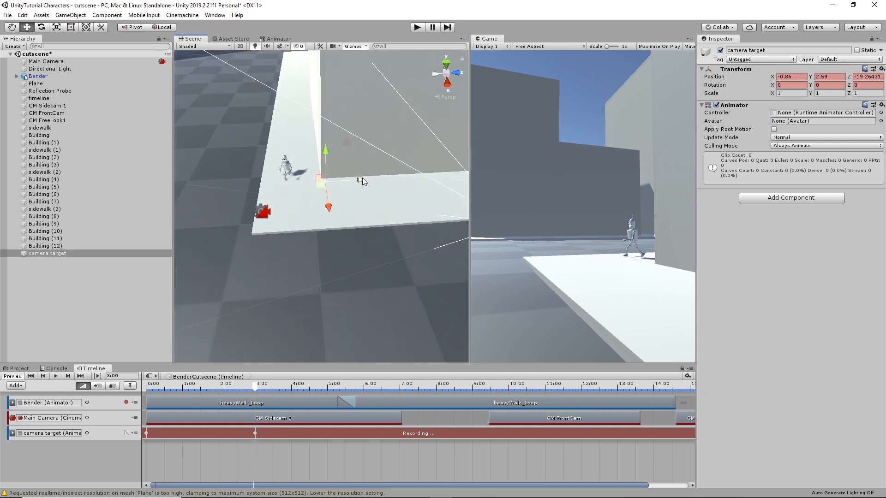
drag(361, 179, 338, 191)
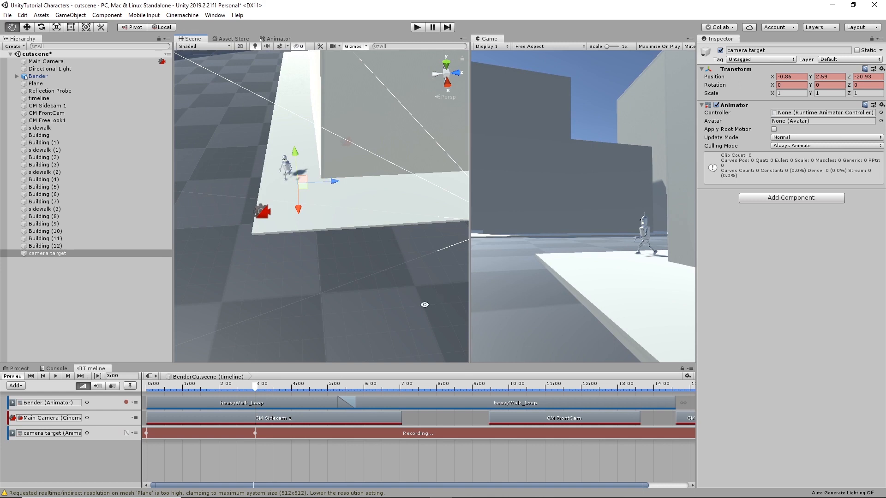
alt+drag(424, 305, 208, 235)
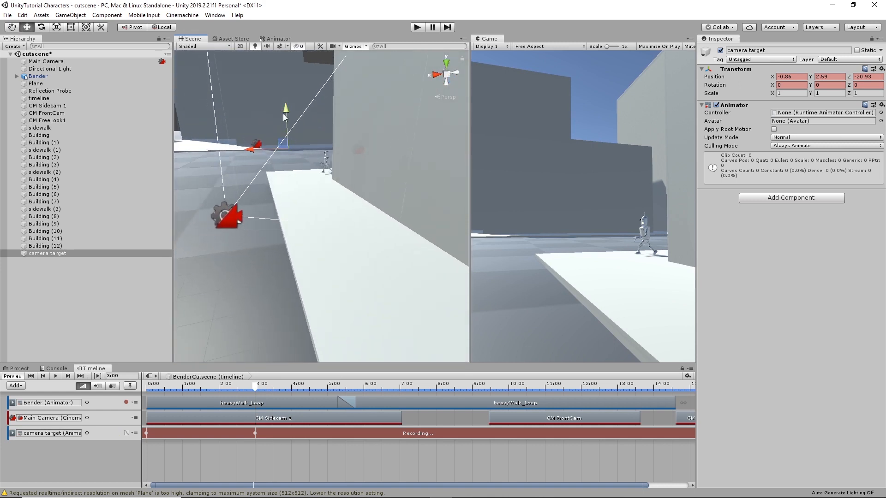
drag(285, 106, 300, 172)
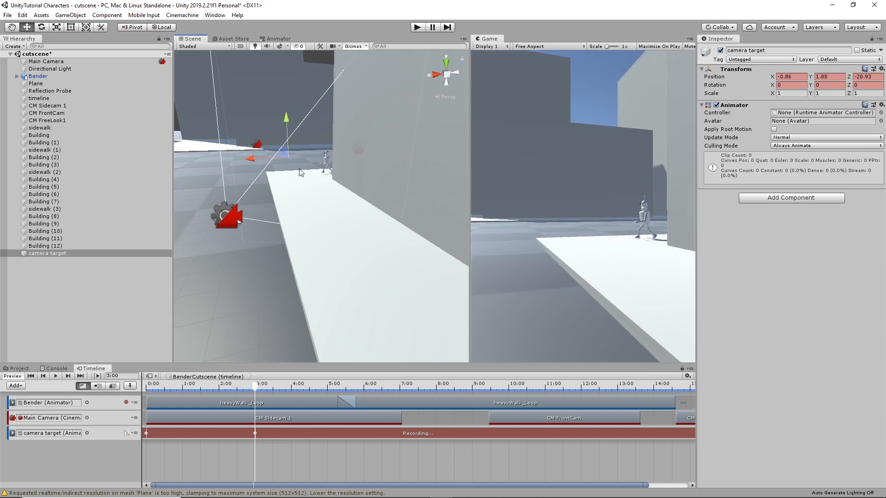
Step: Go back to 0:00 and lower the camera target's starting key to about Y 2.17
drag(250, 392, 134, 400)
right_drag(314, 226, 284, 143)
drag(270, 110, 269, 113)
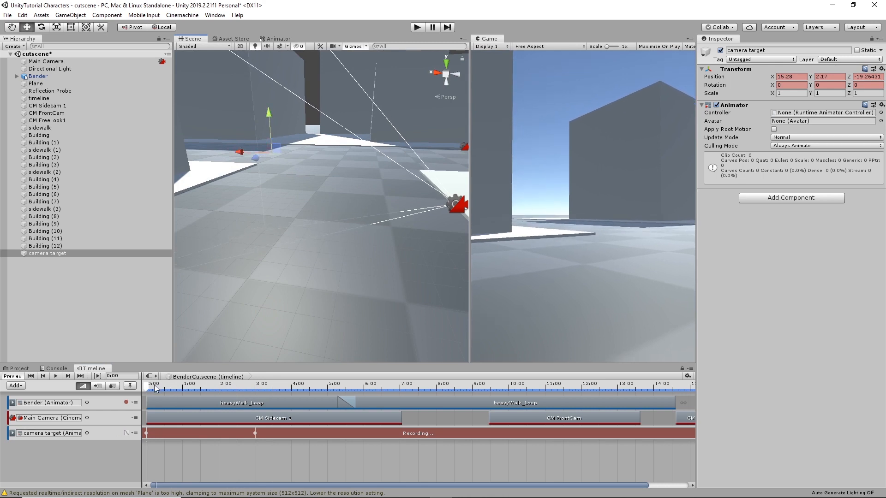
Step: At 5:54, key the camera target near the sidewalk corner at about Z -20.69
drag(148, 386, 276, 383)
drag(281, 385, 360, 387)
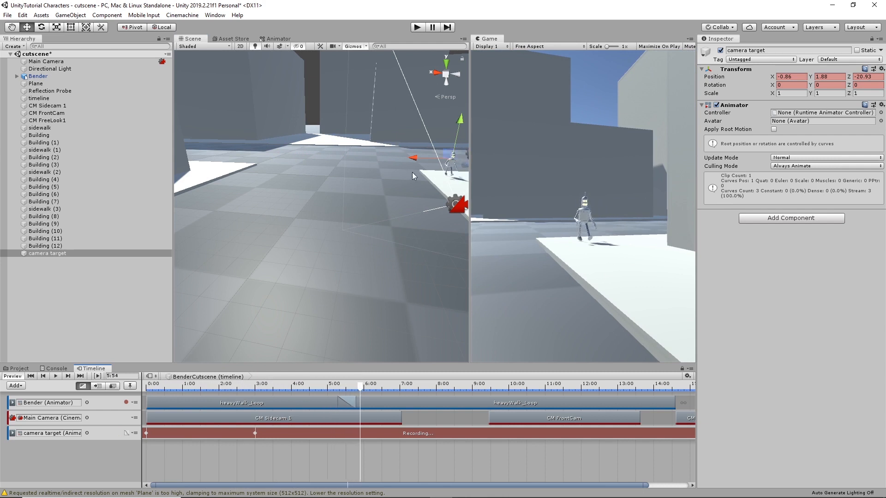
alt+drag(412, 173, 422, 259)
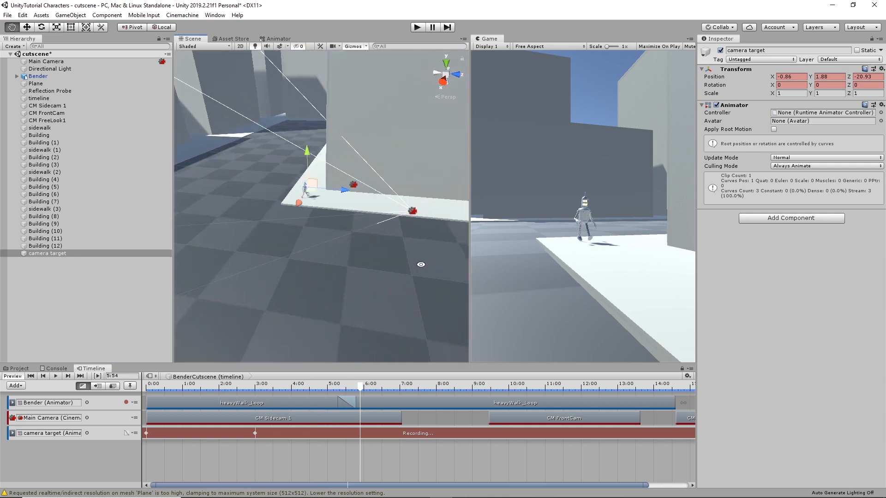
drag(347, 187, 347, 190)
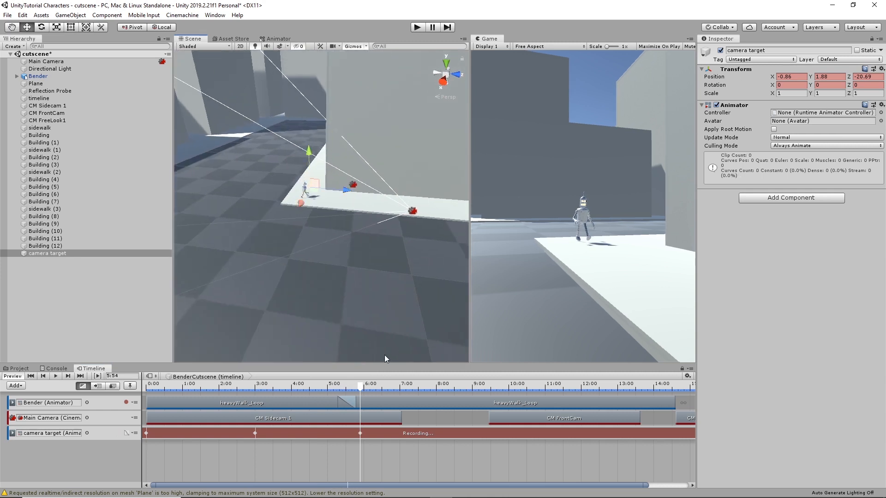
Step: At 13:28, key the camera target further along the sidewalk so that it follows Bender's walk
drag(361, 386, 634, 398)
alt+drag(376, 249, 319, 198)
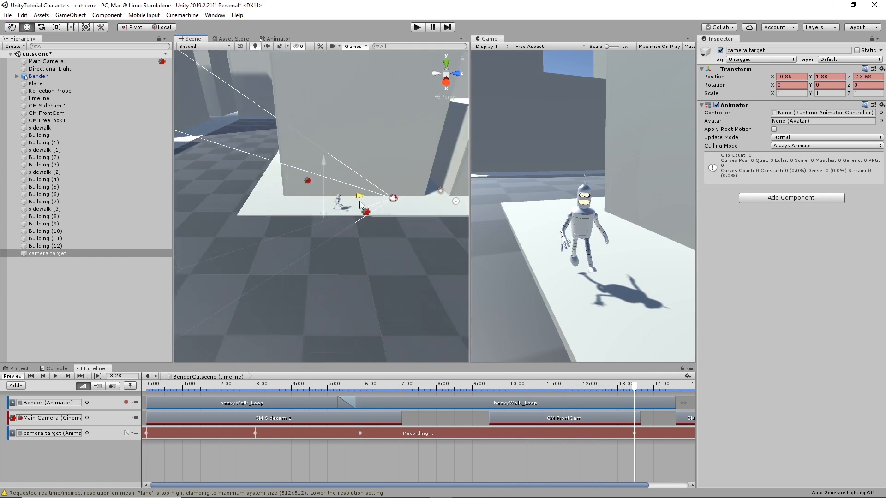
drag(378, 206, 375, 210)
Step: Delay the CM FreeLook1 shot to start at about 25.42 s and the CM FrontCam shot to about 17.07 s
drag(635, 391, 405, 386)
drag(401, 418, 691, 419)
scroll(648, 406, down, 5)
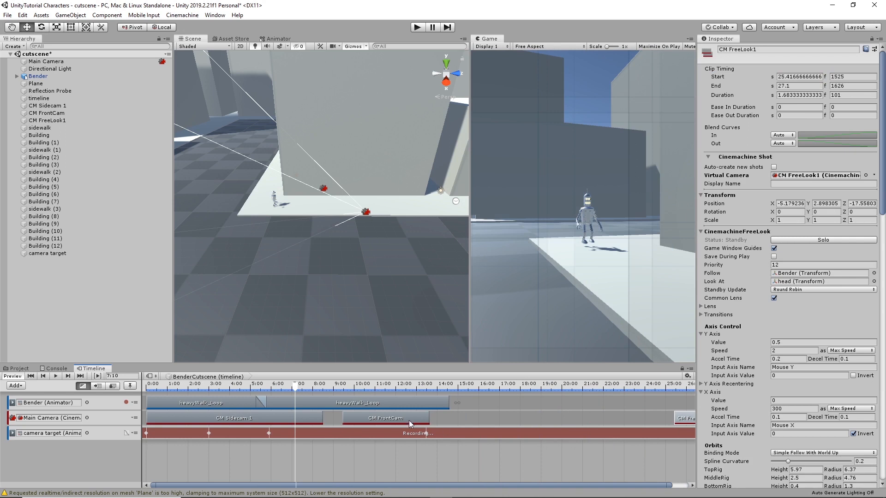
drag(408, 419, 567, 419)
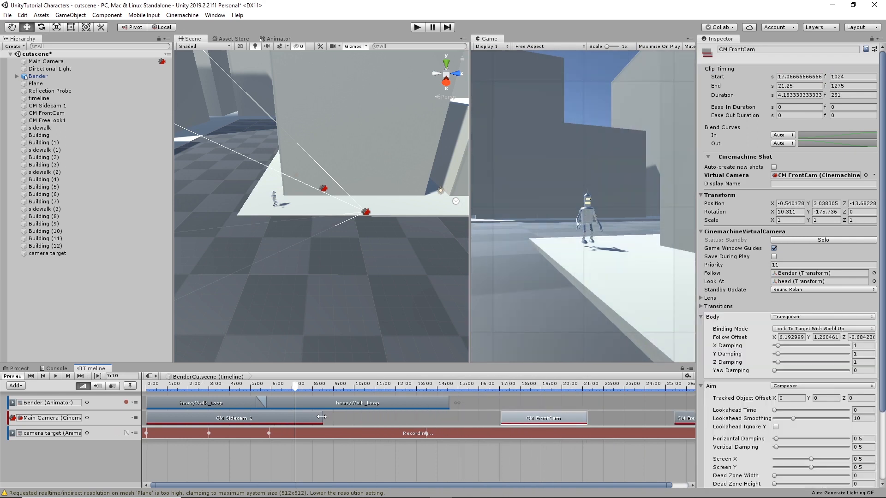
Step: Extend the CM Sidecam 1 shot to end at 14.6 s and stop recording the camera target track
drag(321, 418, 449, 417)
drag(301, 392, 419, 387)
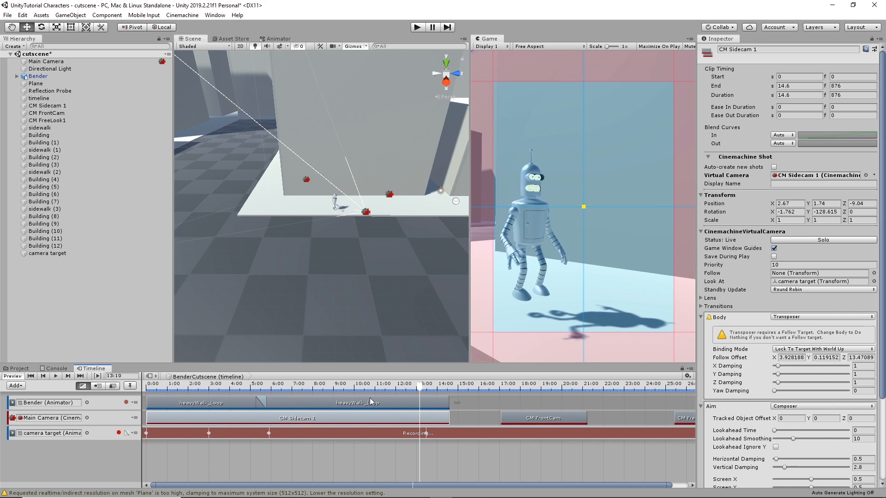
click(119, 433)
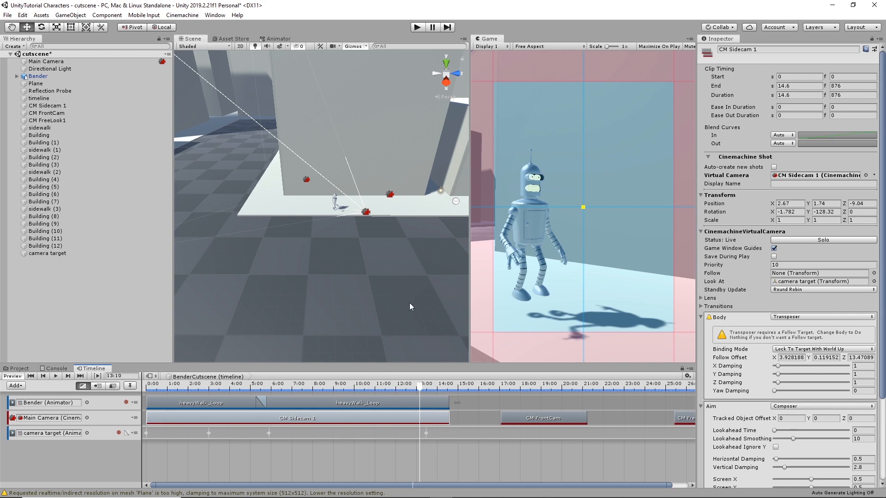
Step: Shift both of Bender's heavyWalk_Loop clips together so they start at about 2.47 s, and check the framing up to 11:42
drag(421, 387, 238, 411)
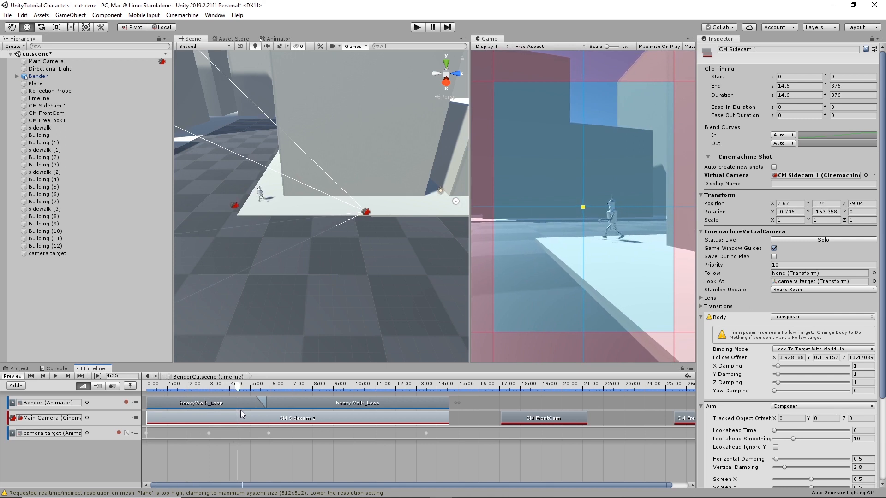
click(351, 403)
shift+click(209, 403)
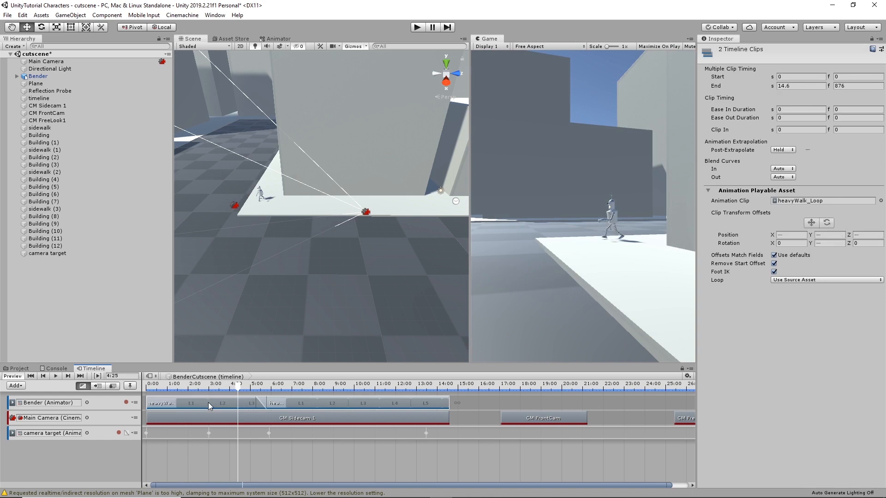
drag(187, 404, 206, 404)
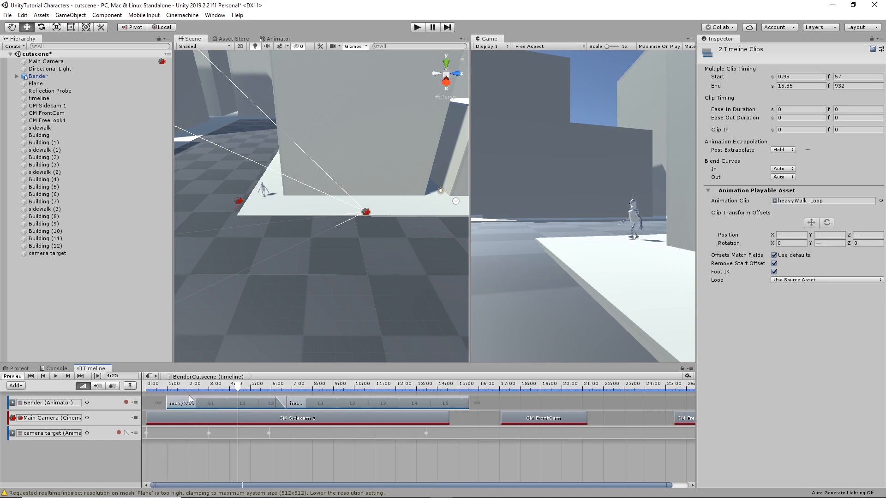
drag(159, 386, 278, 402)
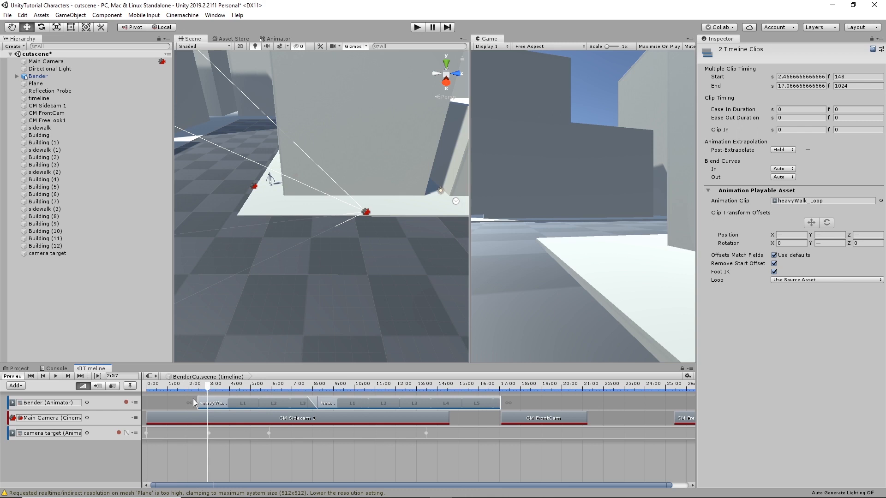
drag(214, 394, 389, 394)
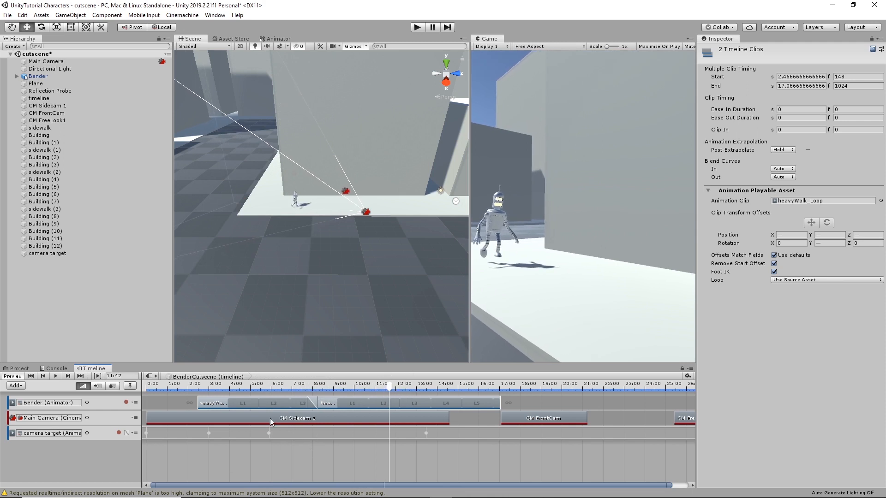
Step: Resume recording the camera target track and line the playhead up with its key at 5:54
drag(392, 384, 273, 385)
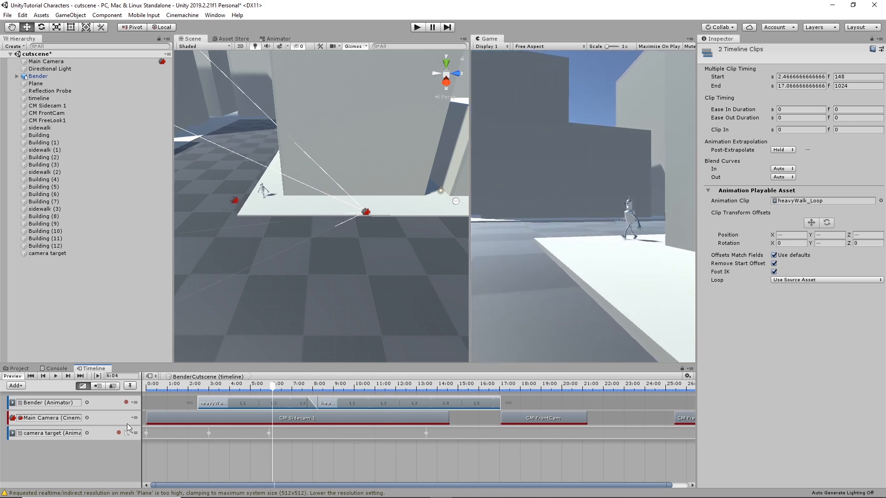
click(119, 434)
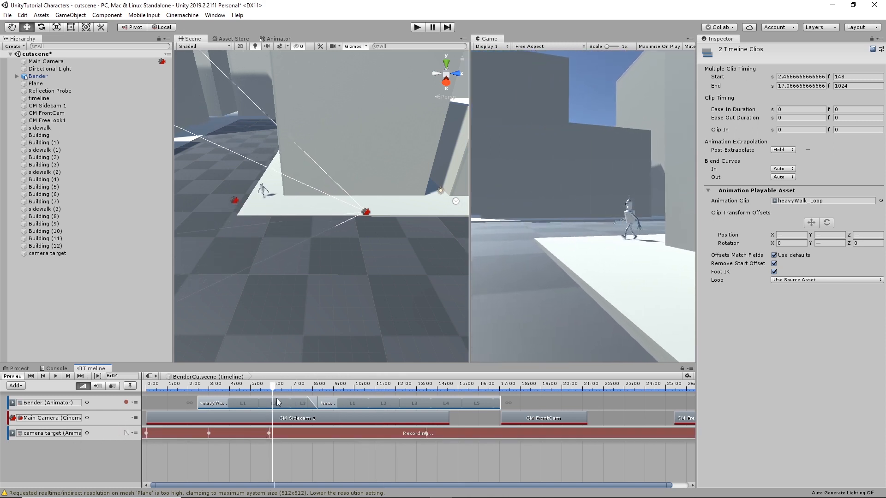
drag(271, 386, 269, 391)
scroll(264, 445, up, 10)
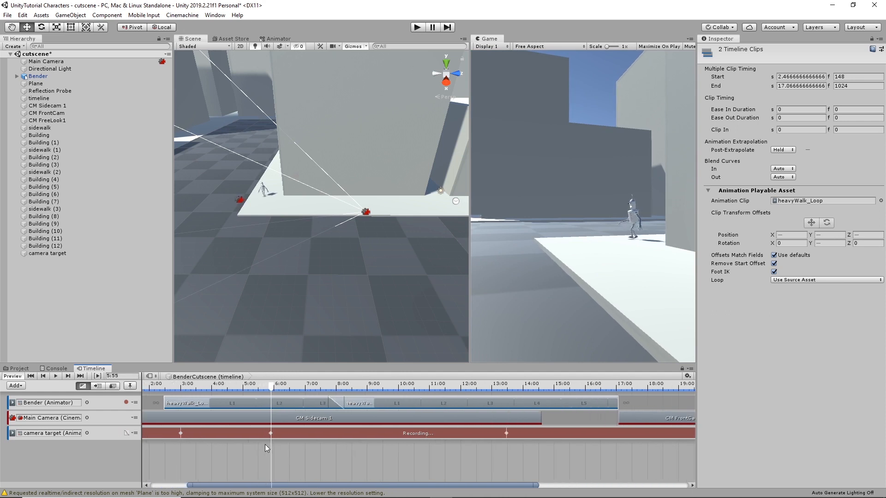
scroll(265, 444, up, 3)
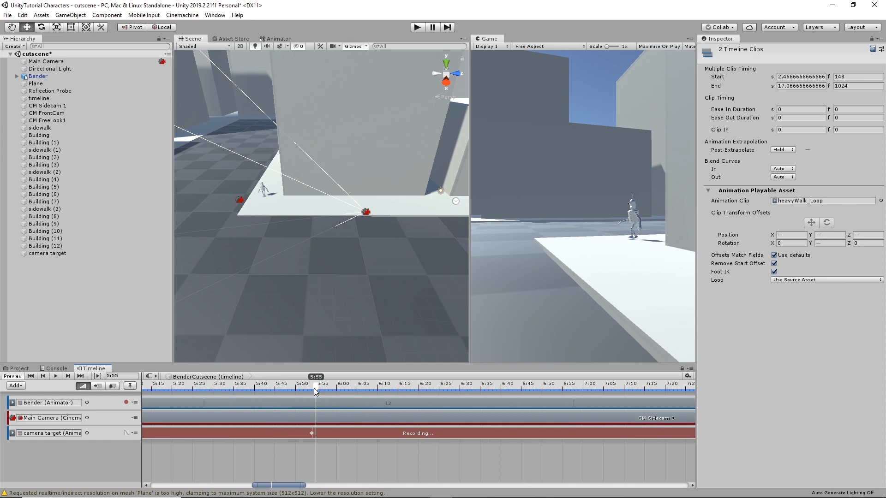
drag(314, 388, 311, 389)
click(46, 253)
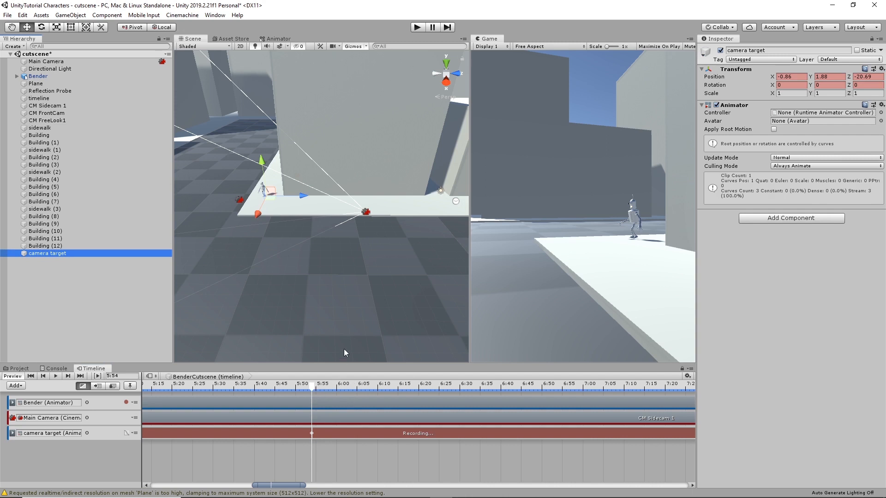
click(311, 434)
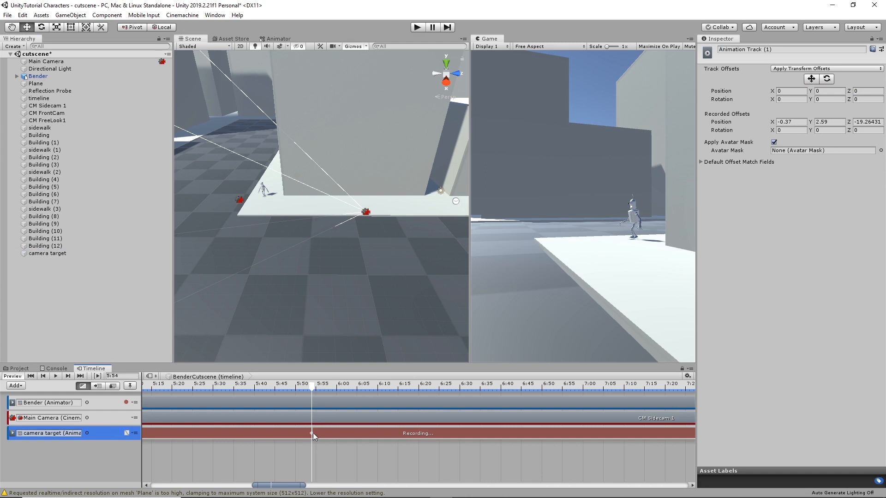
Step: Show the camera target's animation curves and move its 3:00 key to about 4.63 s and its 5:54 key to about 7:25
drag(312, 389, 617, 416)
scroll(617, 416, down, 5)
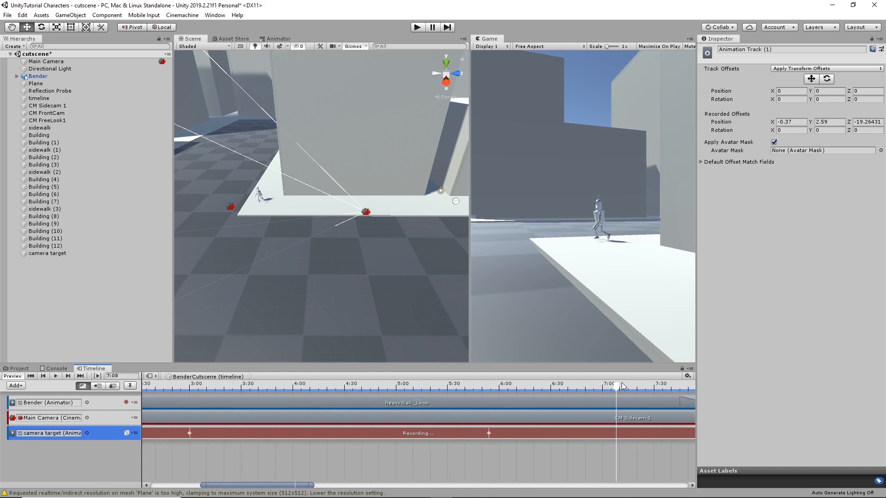
drag(621, 388, 665, 386)
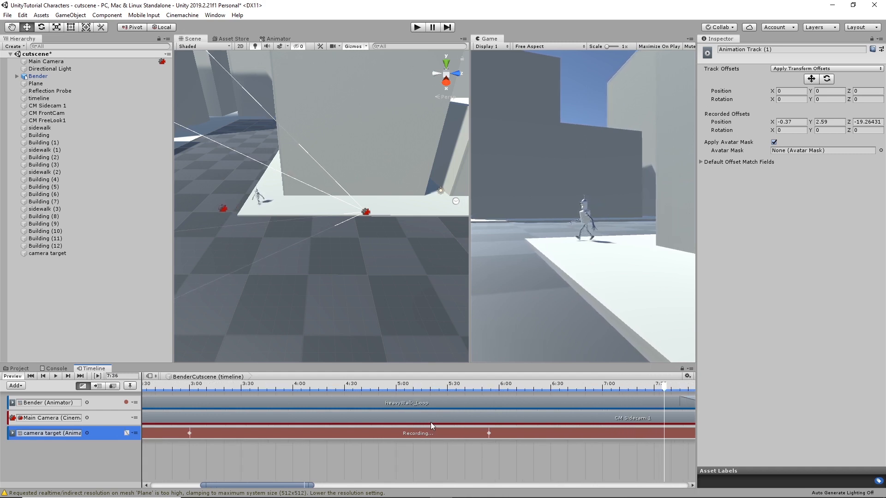
click(128, 434)
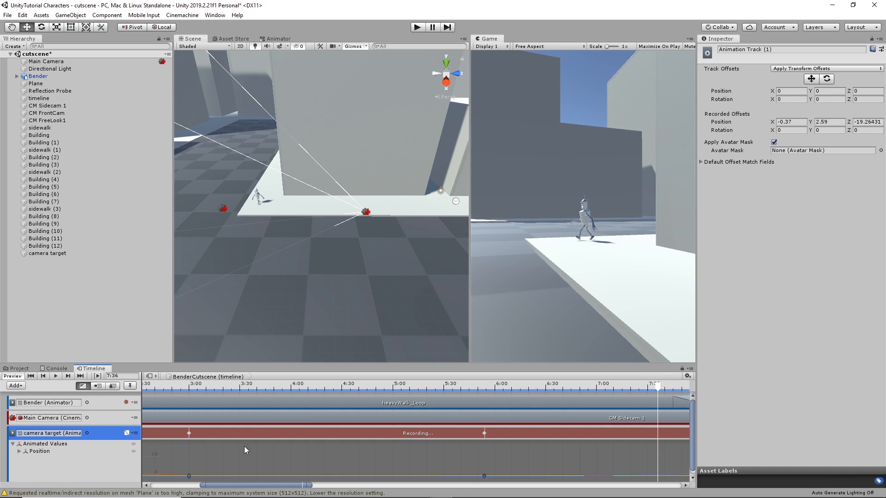
scroll(296, 464, down, 3)
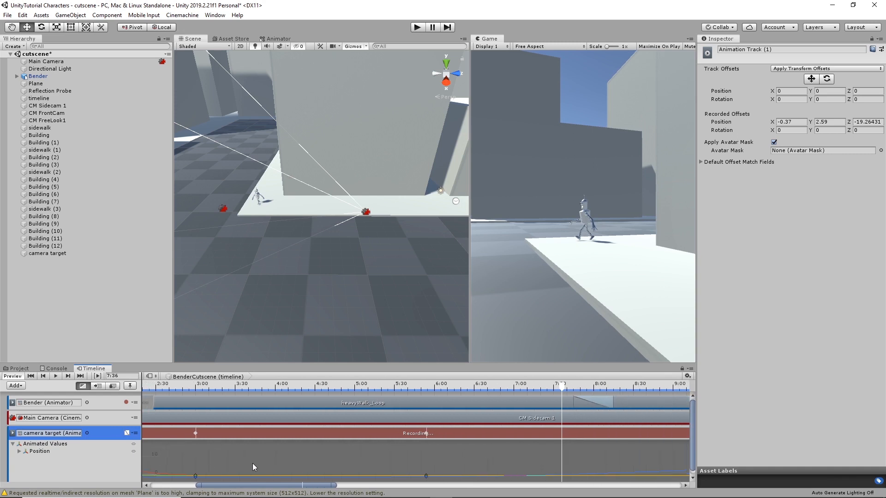
click(196, 476)
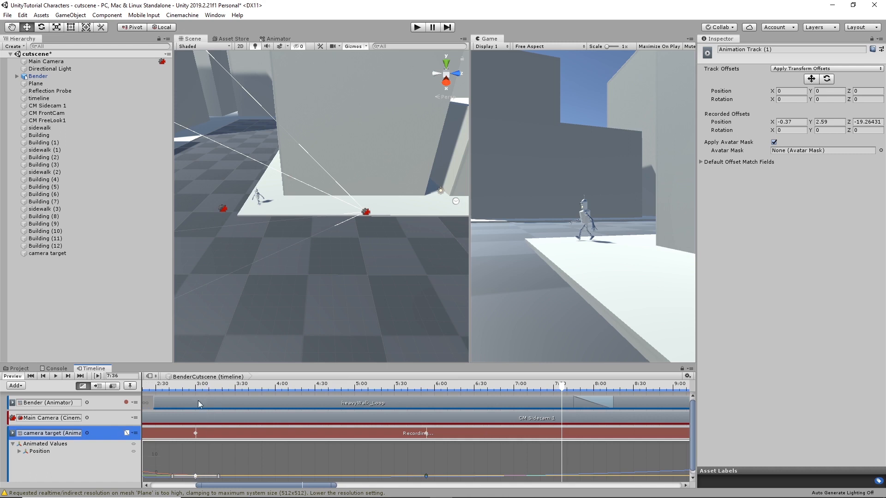
drag(197, 475, 324, 481)
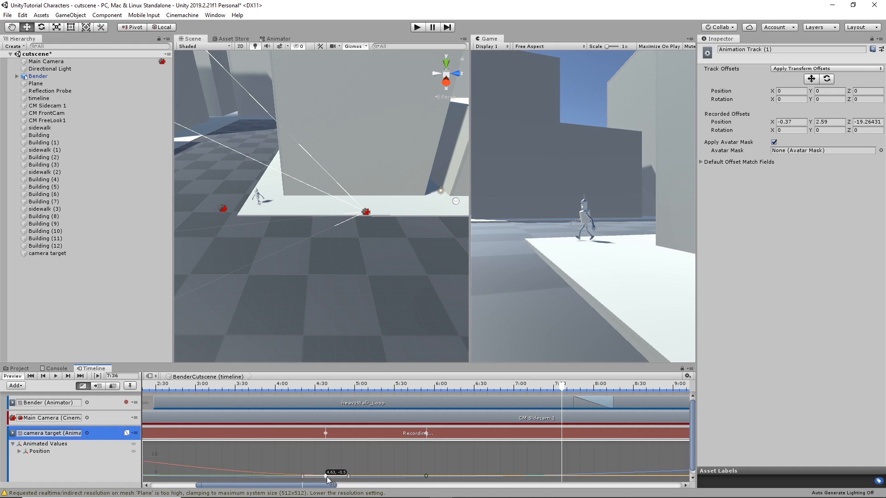
drag(443, 455, 553, 478)
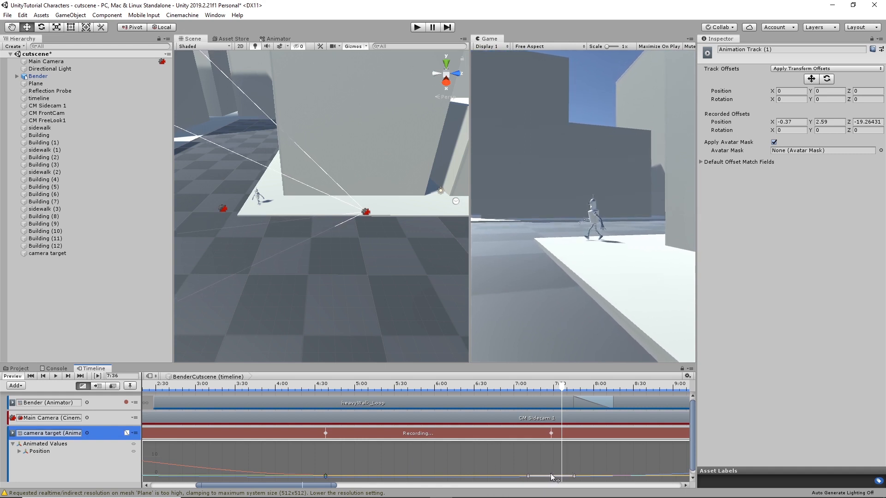
Step: Check the retimed camera pan, then extend the CM Sidecam 1 shot to meet the start of CM FrontCam
drag(562, 390, 743, 417)
scroll(495, 442, down, 5)
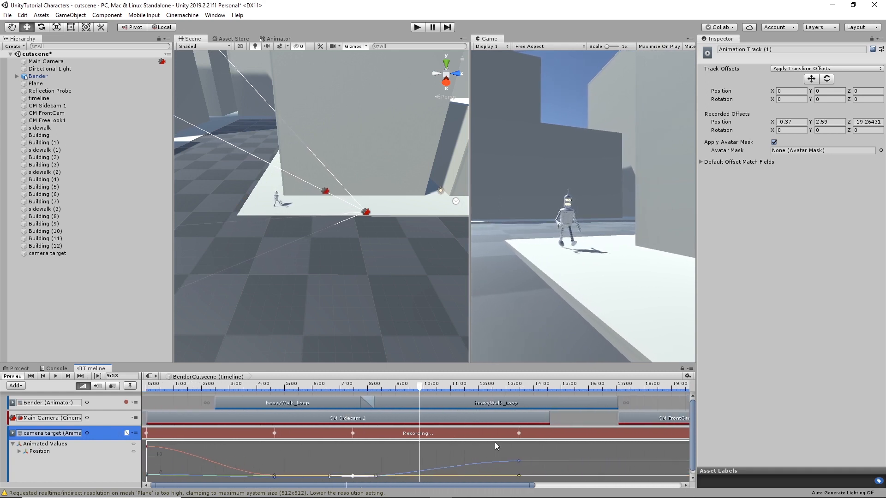
drag(421, 390, 353, 404)
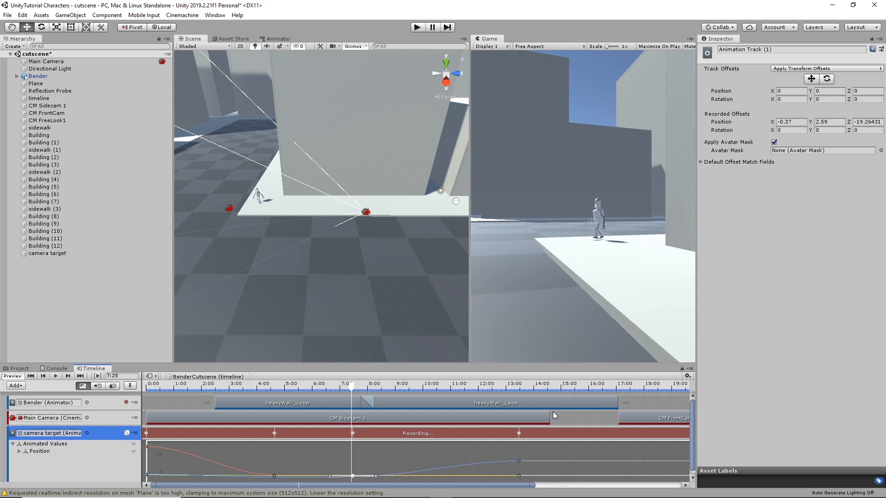
drag(565, 417, 619, 418)
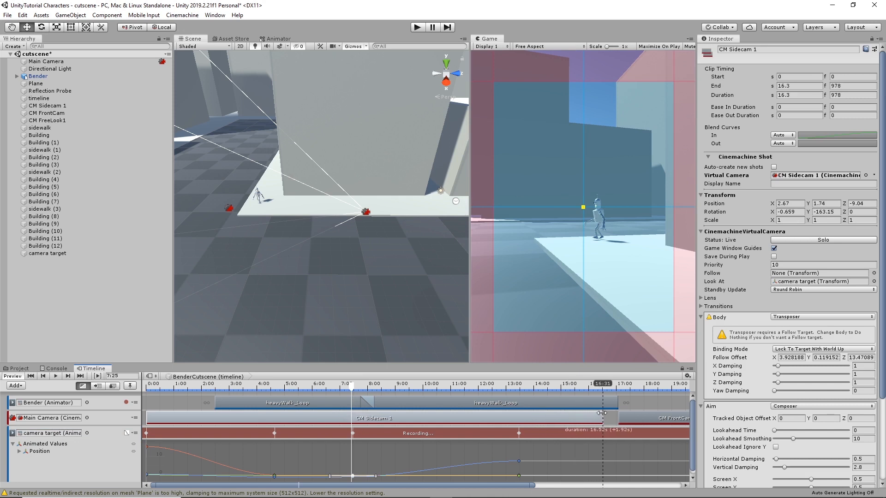
Step: Move the camera target's last key from 13:28 to just past 16:45, near the end of the CM Sidecam 1 shot
click(518, 476)
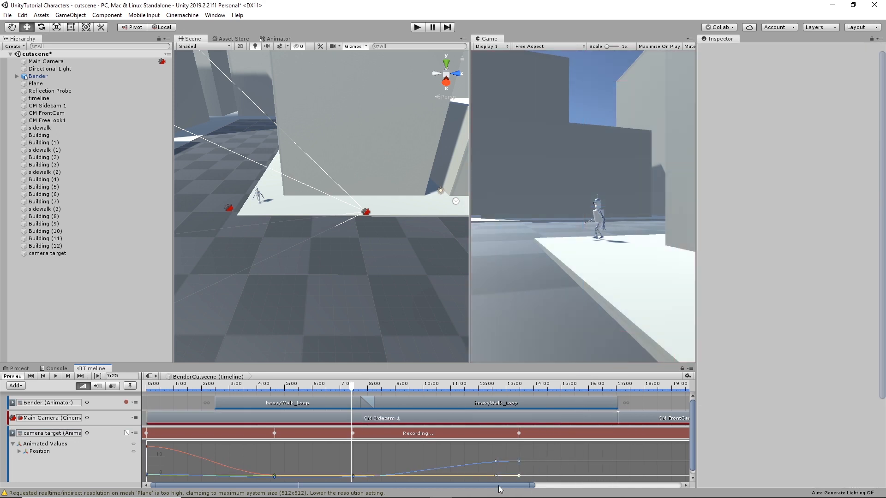
drag(518, 461, 613, 456)
mouse_move(605, 389)
mouse_down()
mouse_move(322, 387)
mouse_move(618, 392)
mouse_move(600, 391)
mouse_move(609, 391)
mouse_up()
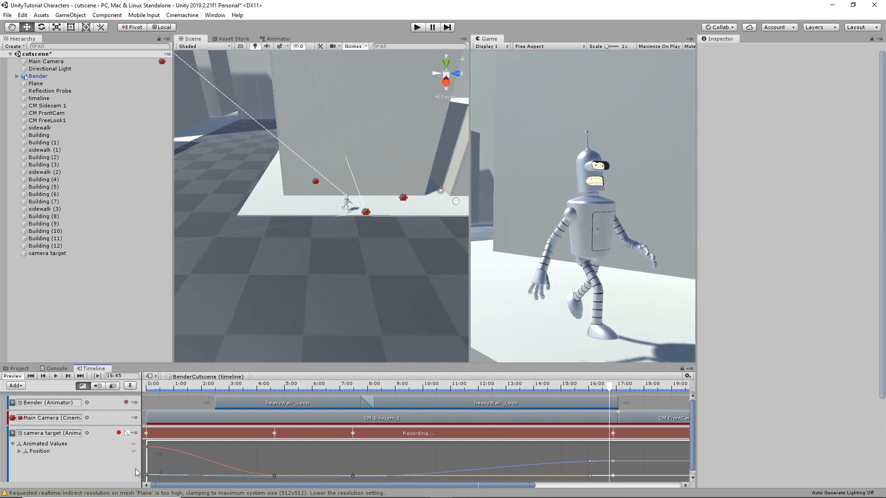
Step: Hide the camera target's curves and stop recording its track
click(125, 434)
click(119, 433)
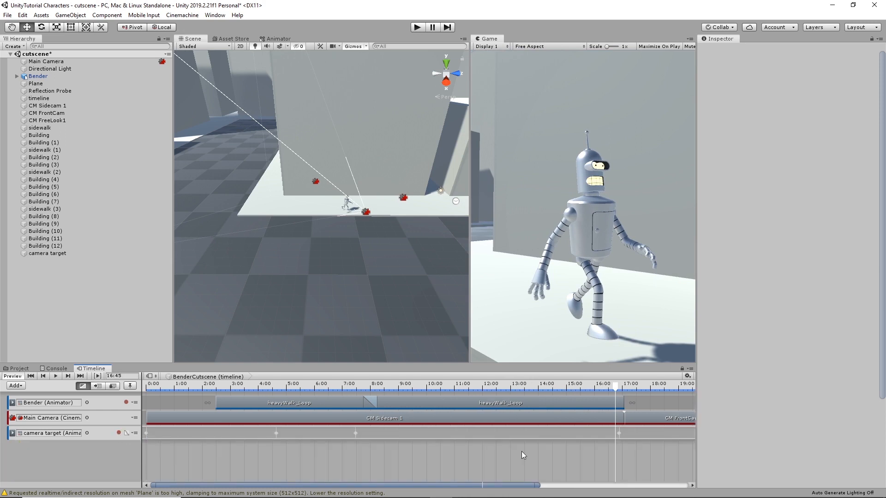
scroll(364, 444, down, 5)
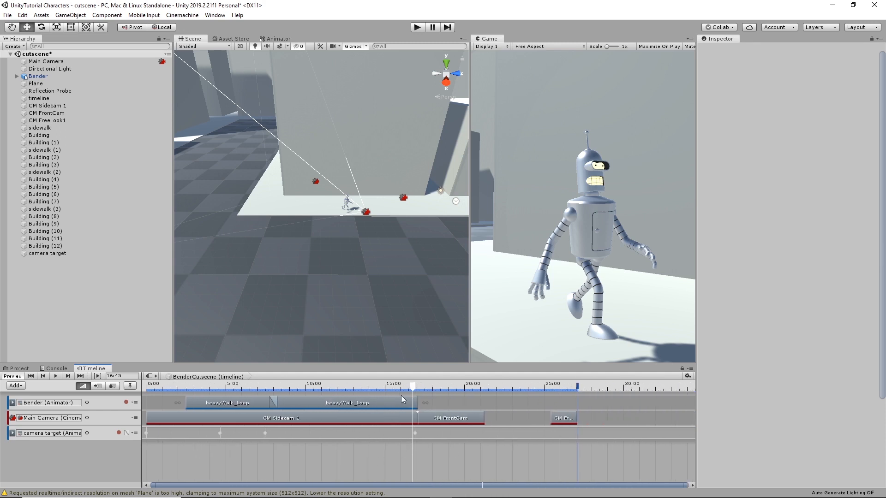
Step: Review the CM Sidecam 1 framing around 13:27 and save the cutscene scene
drag(412, 389, 359, 440)
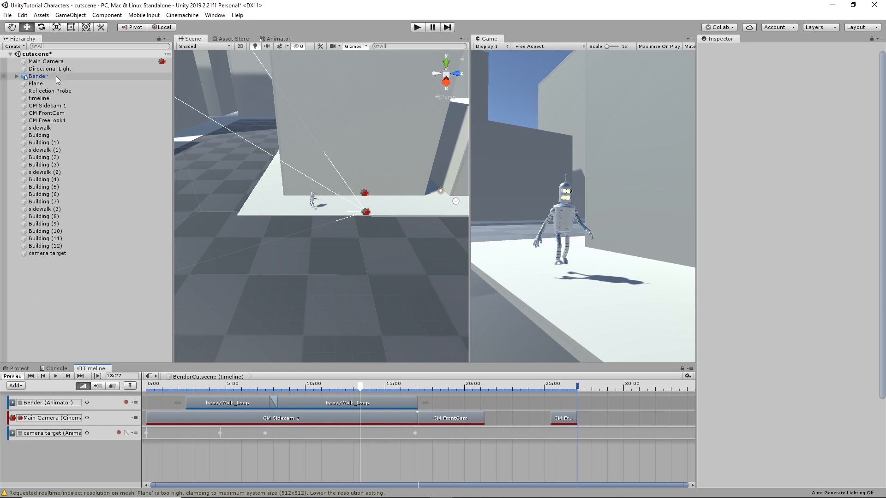
click(7, 15)
click(8, 16)
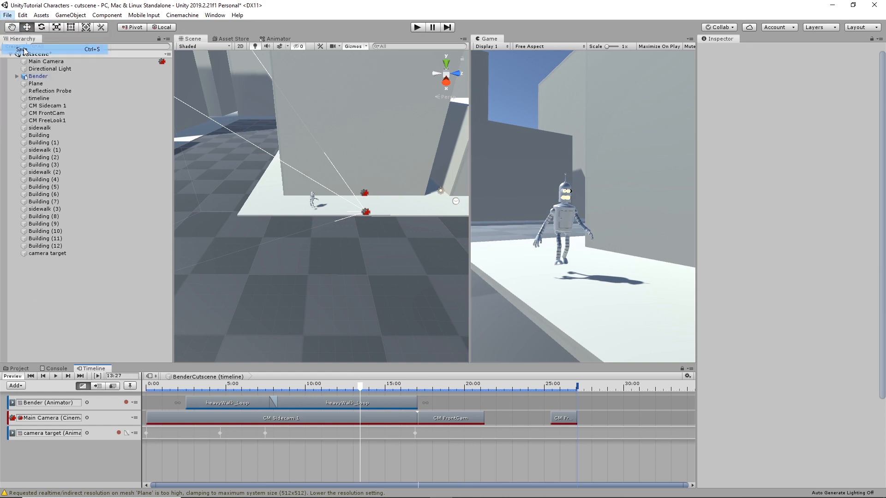
Step: Save the project and recheck Bender's walk around 13:27 in the cutscene
click(7, 15)
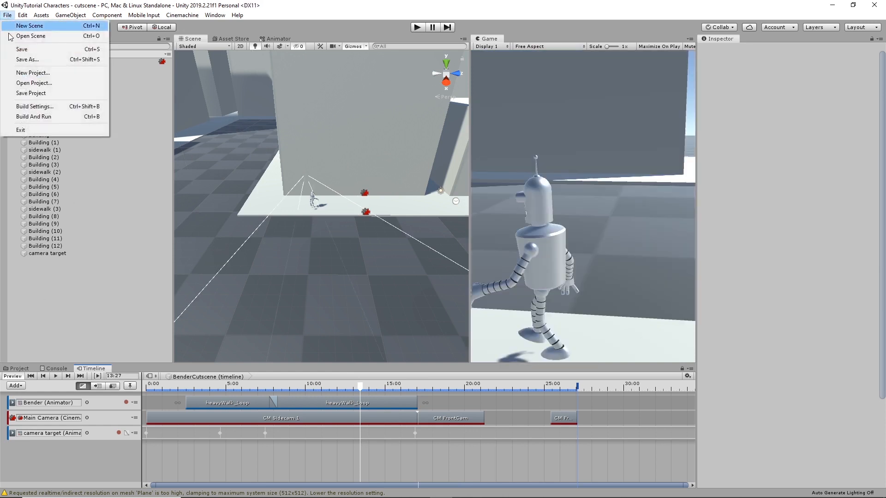
click(25, 93)
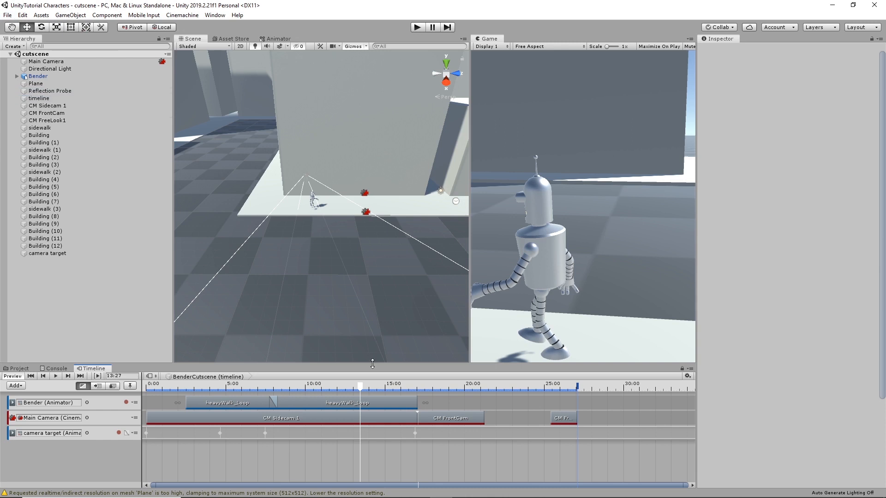
drag(362, 388, 360, 387)
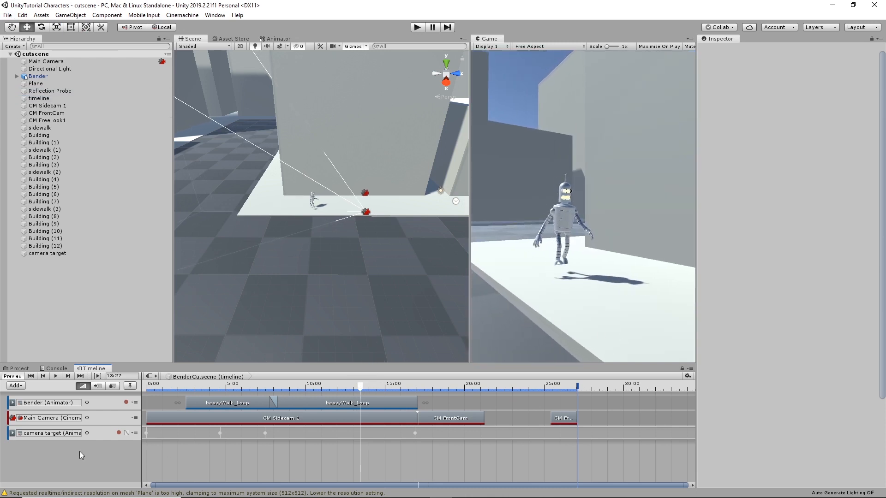
Step: In the heavyWalk_Loop clip's import settings, set the Root Transform Position (Y) offset to 0.3 and apply it
click(348, 406)
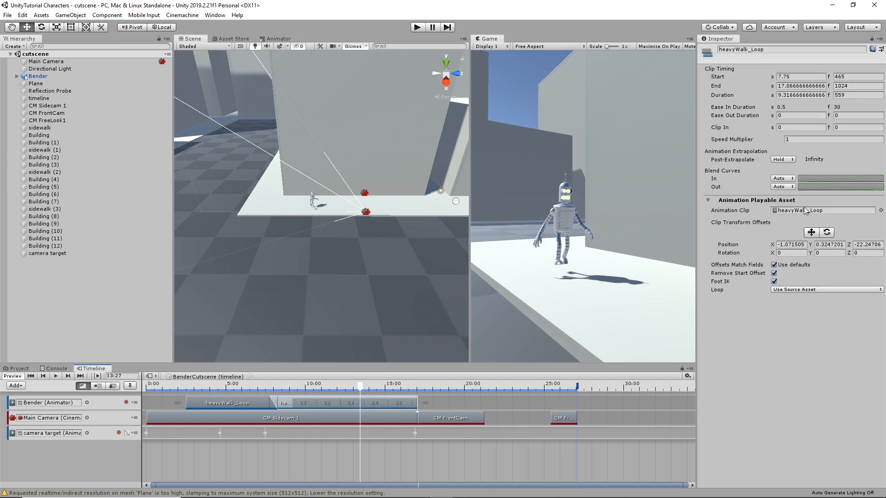
click(830, 211)
click(19, 369)
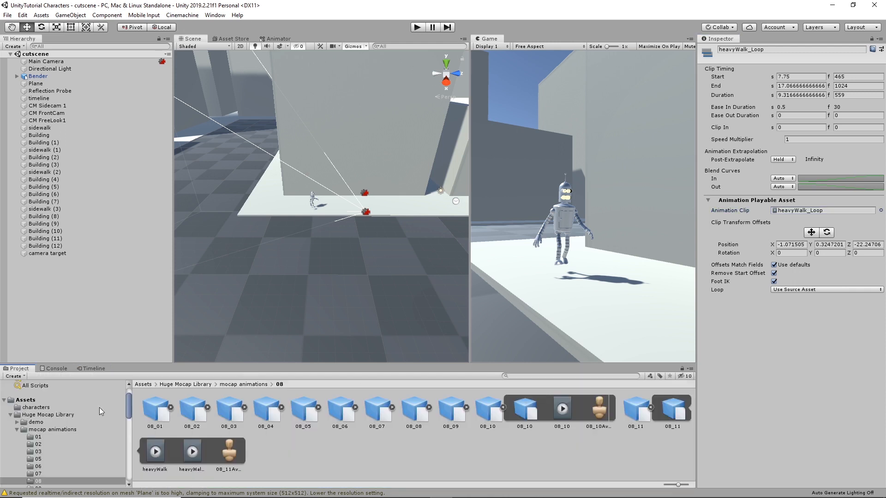
click(196, 455)
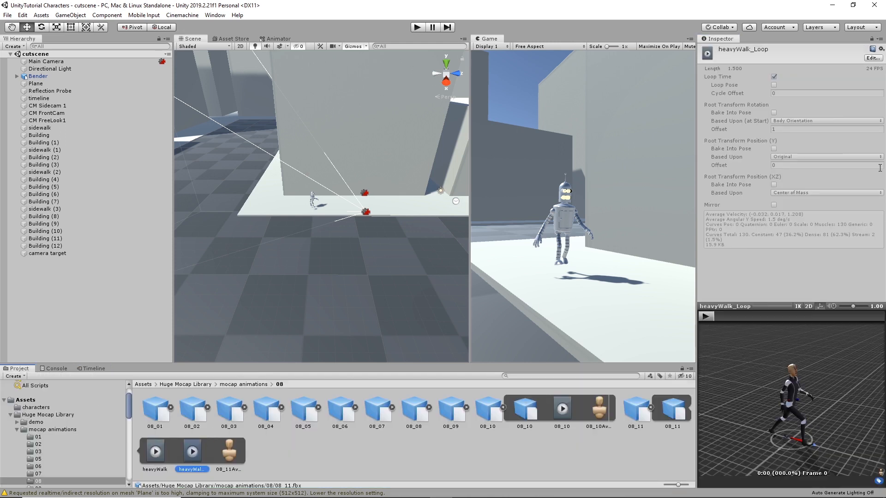
click(872, 58)
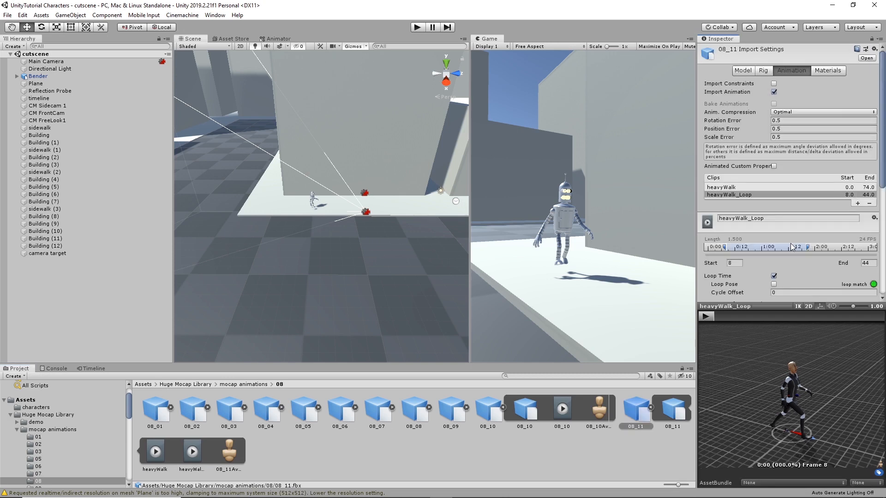
scroll(792, 247, down, 5)
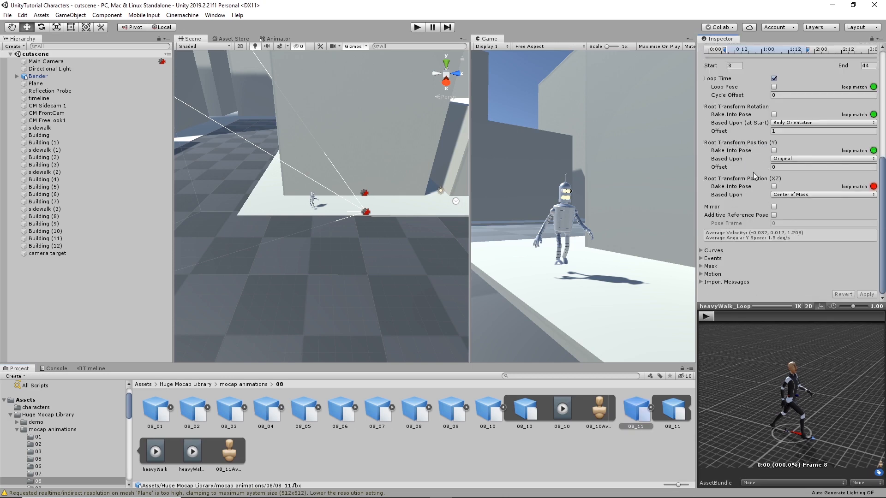
drag(768, 170, 768, 170)
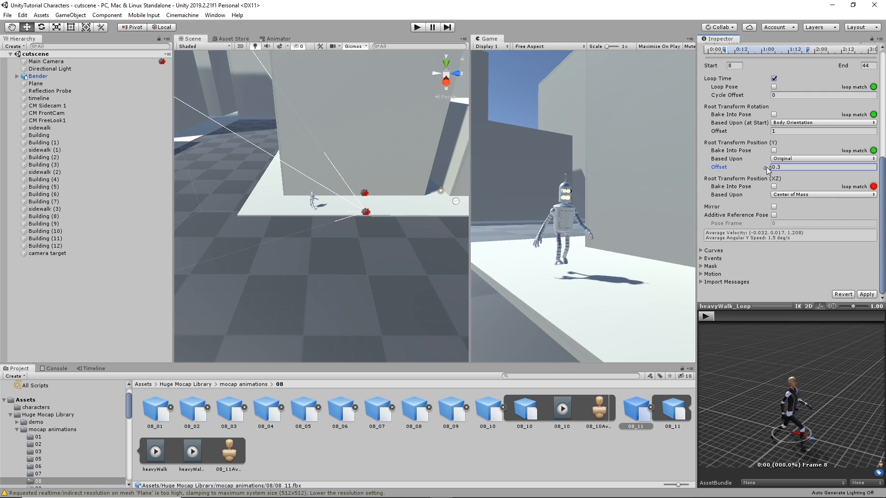
click(867, 294)
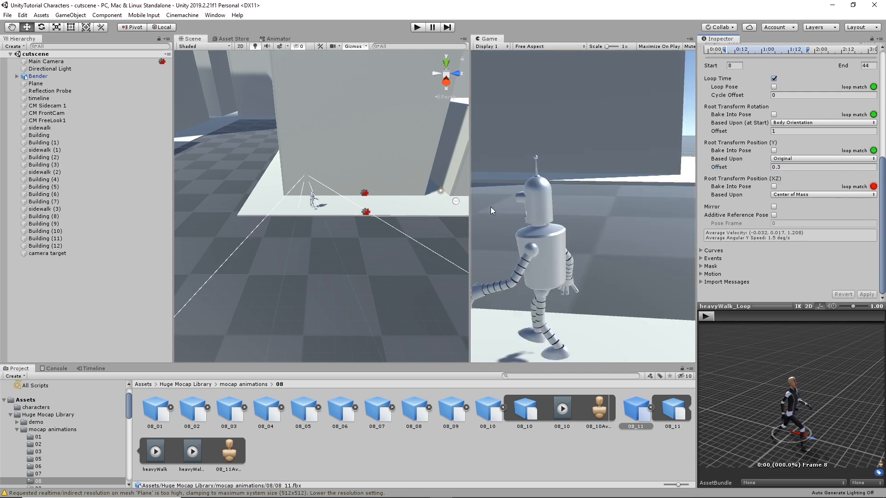
Step: Check how Bender's feet meet the sidewalk from 13:27 back to 11:46 in the cutscene timeline
click(85, 369)
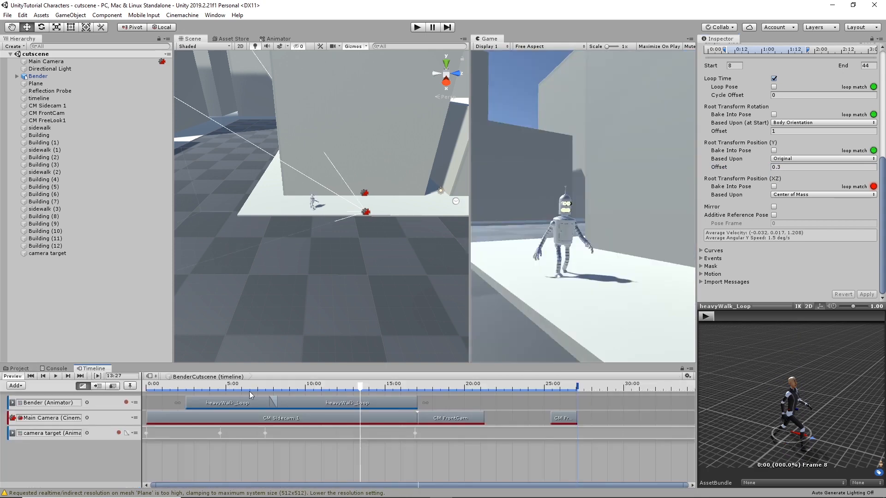
drag(362, 387, 333, 389)
click(336, 404)
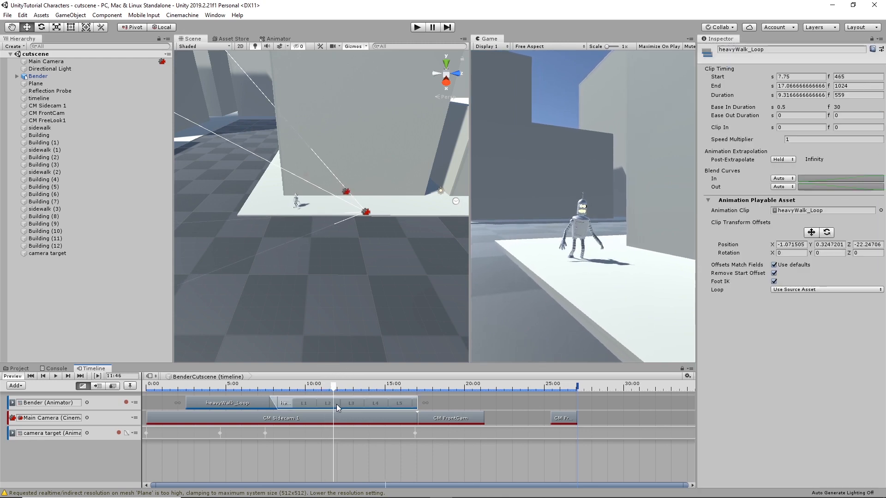
Step: In heavyWalk_Loop's import settings, bake the Root Transform Position (Y) into the pose, based upon Feet
click(18, 369)
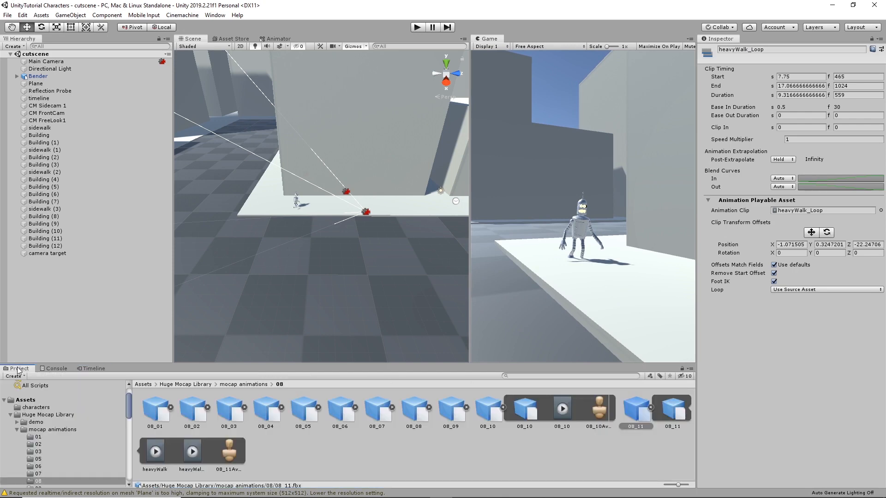
click(209, 444)
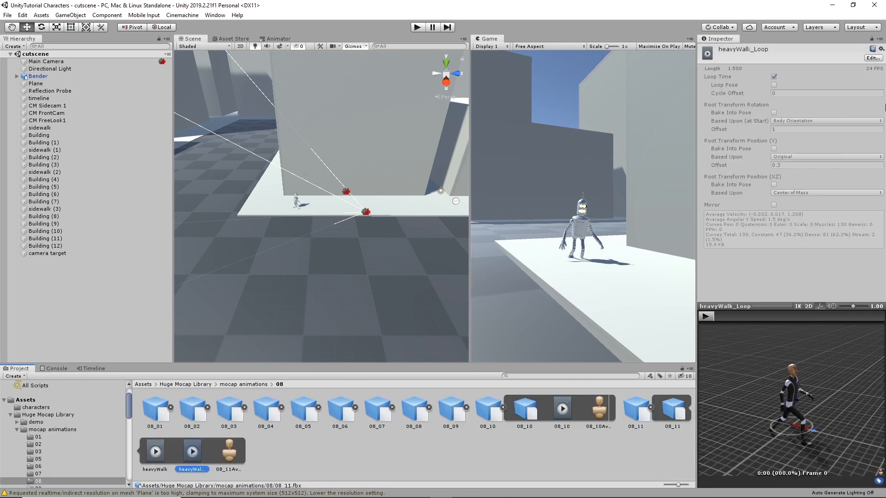
click(872, 58)
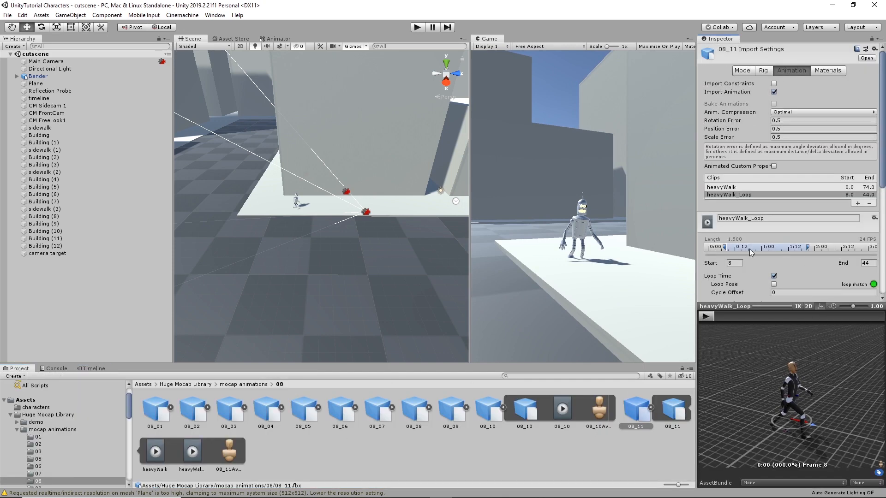
scroll(749, 249, down, 8)
scroll(763, 244, up, 3)
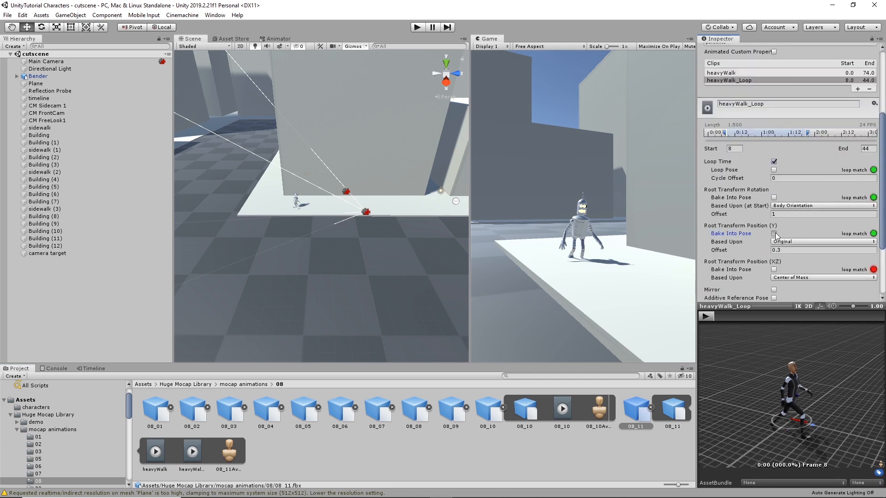
click(774, 234)
click(799, 242)
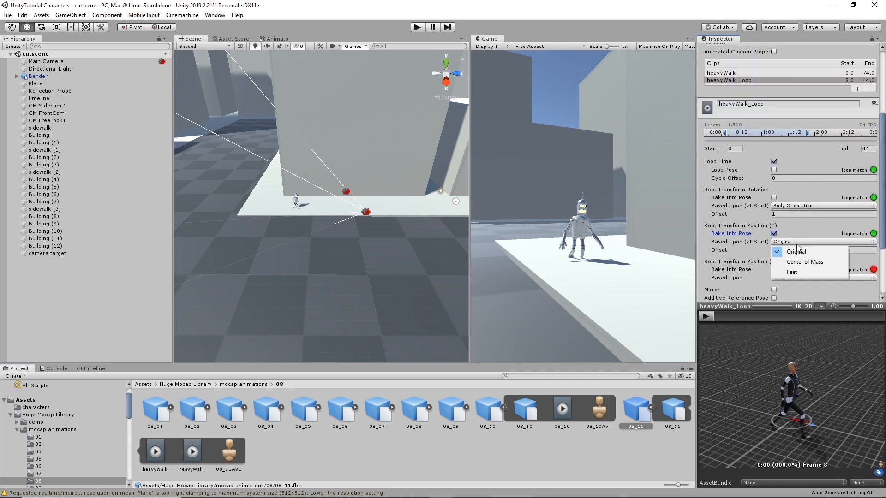
click(791, 272)
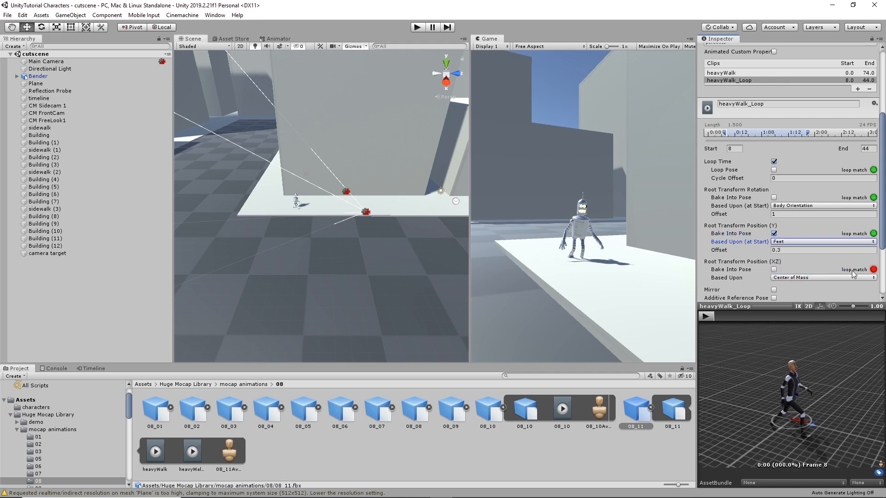
Step: Set the clip's Root Transform Position (Y) offset to 0.01, apply it, and check Bender around 11:03 in the timeline
click(762, 253)
drag(764, 253, 762, 253)
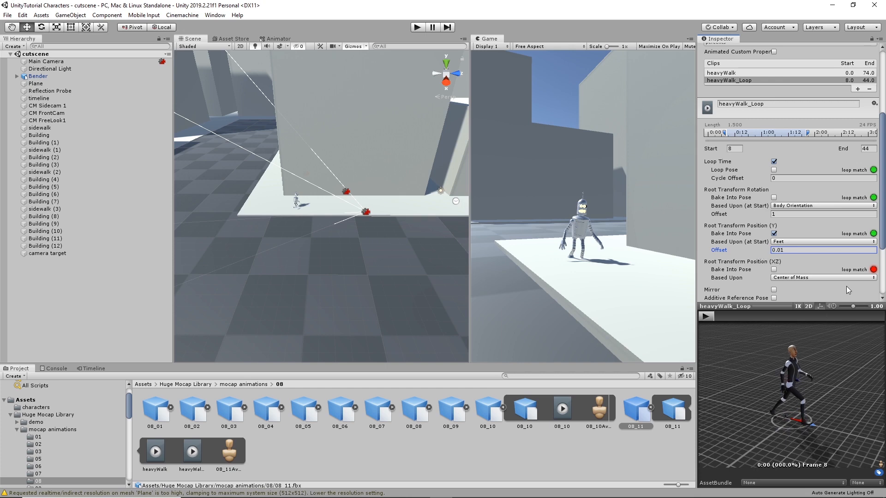
scroll(848, 264, down, 3)
click(867, 294)
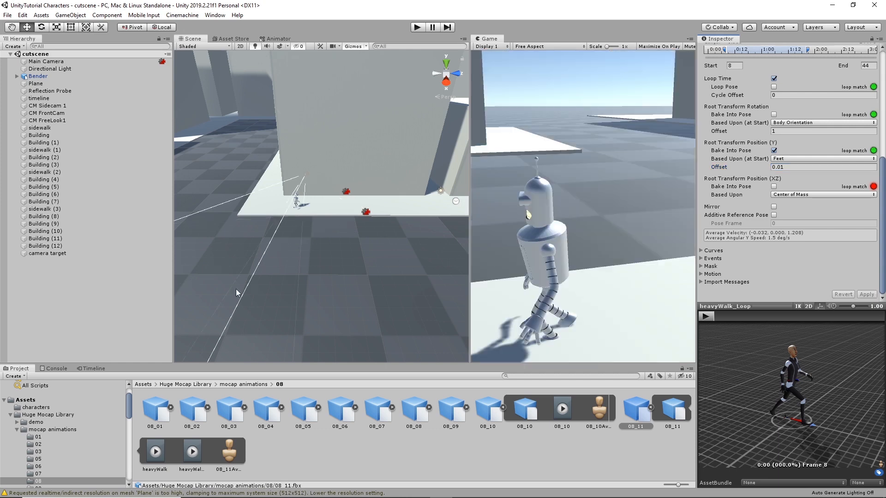
click(88, 369)
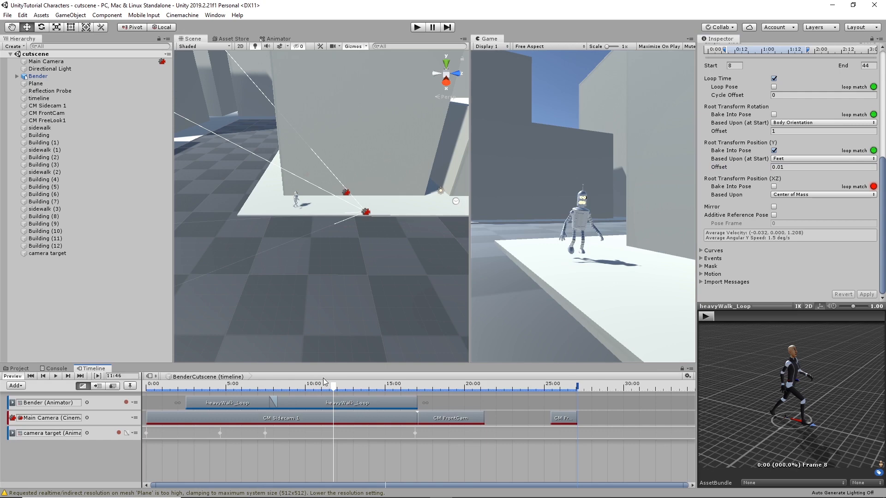
mouse_move(336, 392)
mouse_down()
mouse_move(299, 392)
mouse_move(386, 393)
mouse_move(302, 399)
mouse_move(322, 402)
mouse_up()
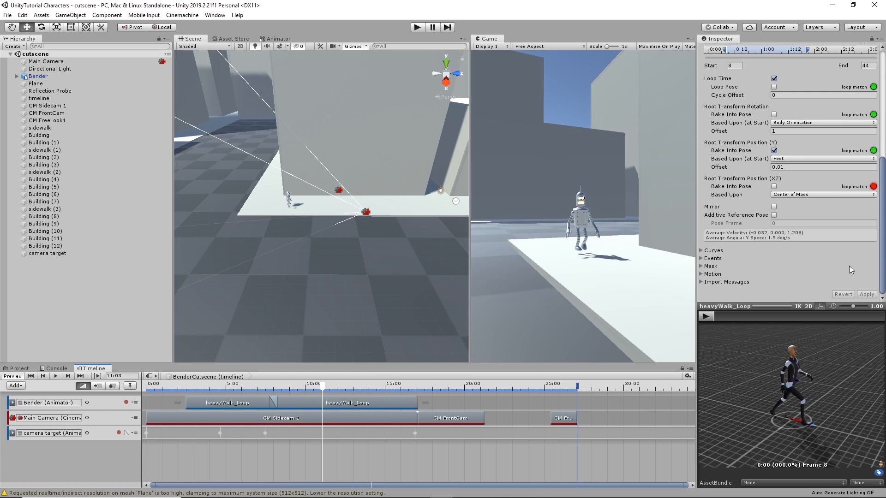
Step: Set heavyWalk_Loop's Root Transform Position (Y) offset to 0.1 and apply, and then try 0.13 and apply
click(768, 169)
drag(769, 170, 773, 173)
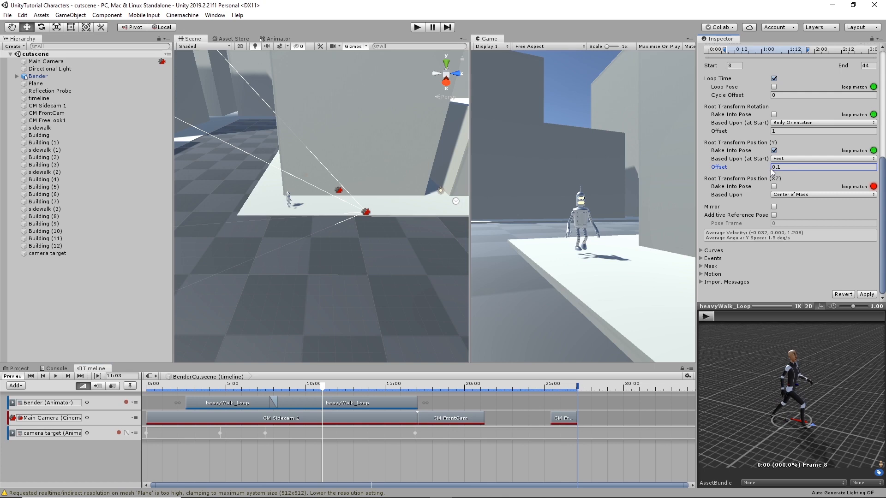
click(869, 294)
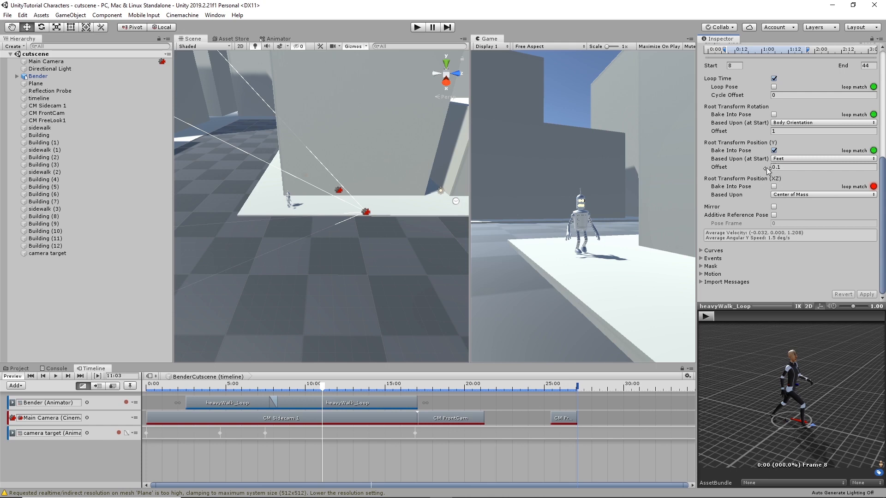
drag(769, 170, 771, 170)
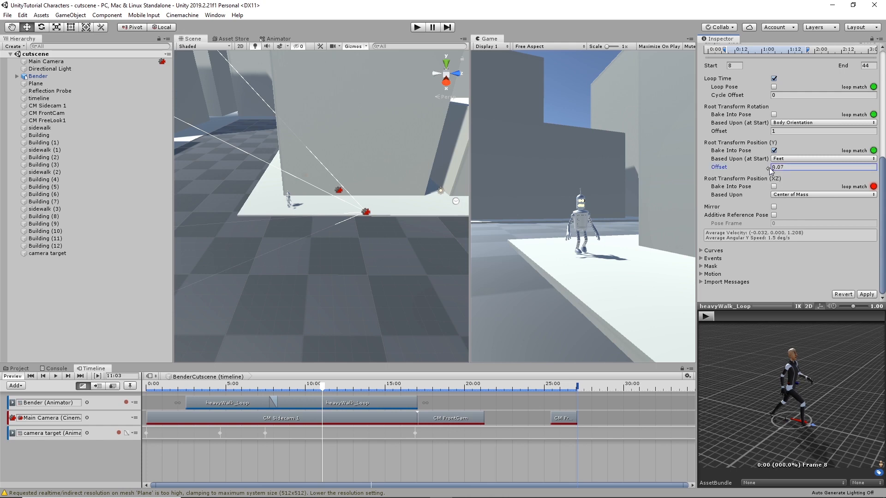
click(868, 295)
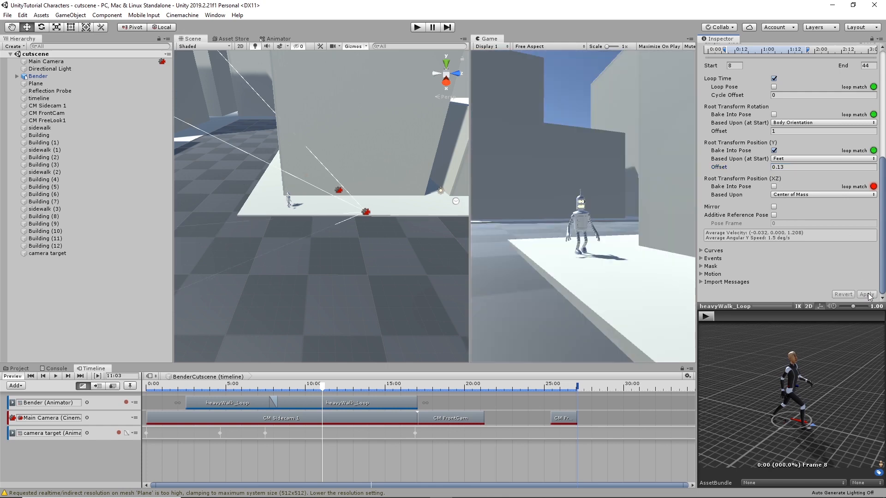
Step: Set the Root Transform Position (Y) offset to 0.15, apply it, and review Bender's walk up to 12:25
drag(783, 167, 801, 172)
text(5)
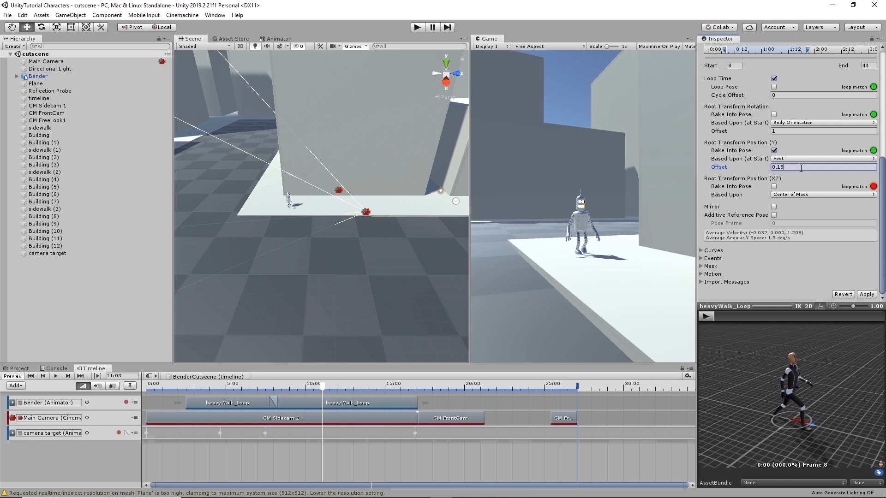
click(869, 294)
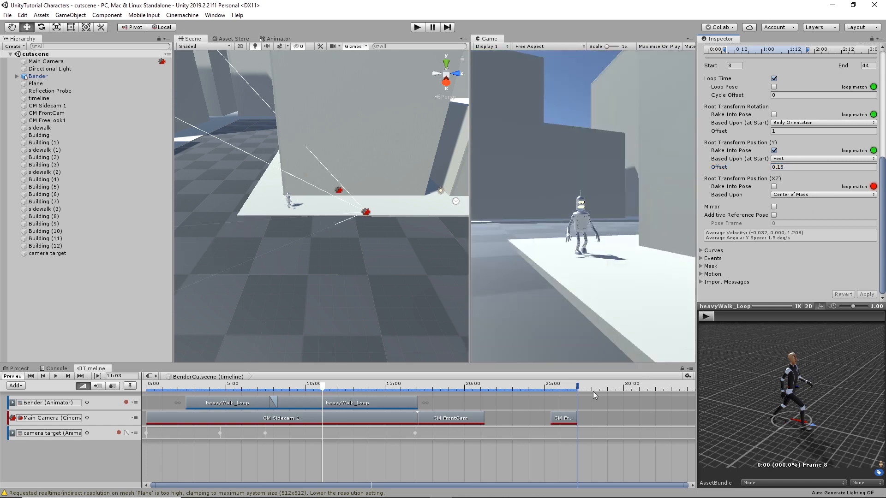
drag(325, 388, 343, 416)
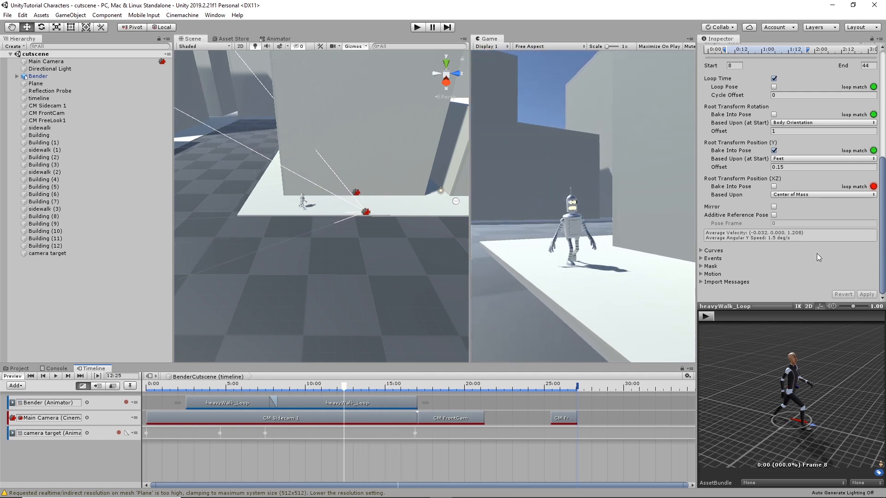
Step: Set heavyWalk_Loop's Root Transform Position (Y) offset to 0.16 and apply the import settings
double_click(782, 167)
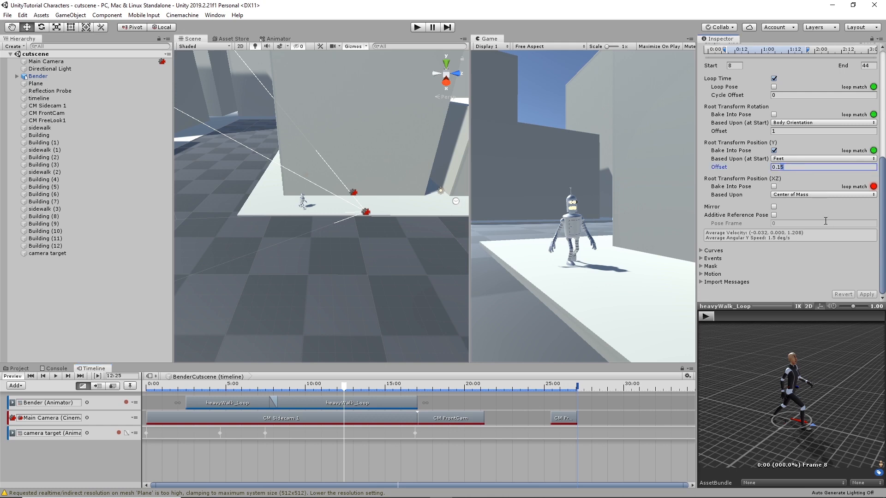
text(16)
click(872, 294)
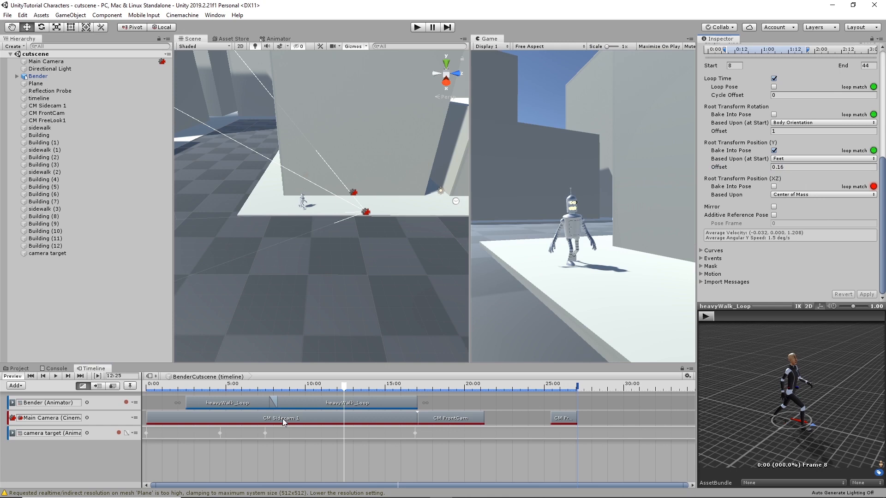
Step: Set the Y position of the first heavyWalk_Loop timeline clip's transform offset to 0.3, previewing Bender at 6:47
drag(354, 391, 254, 389)
click(236, 404)
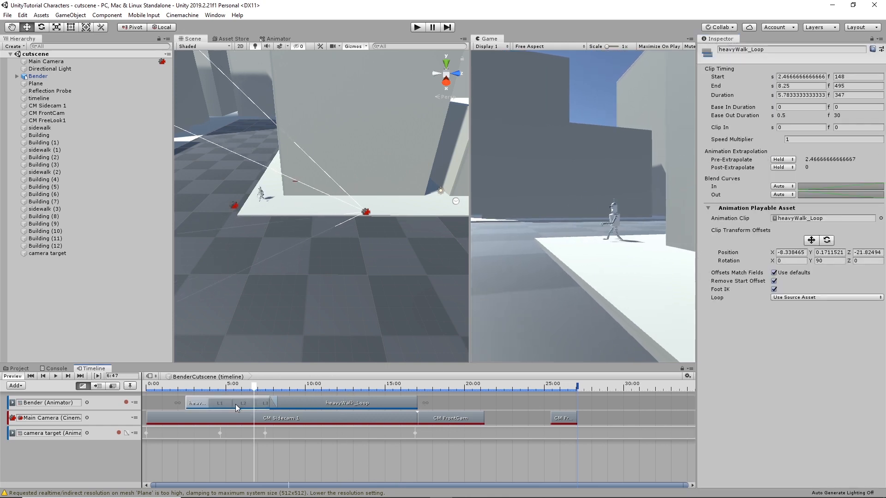
click(832, 220)
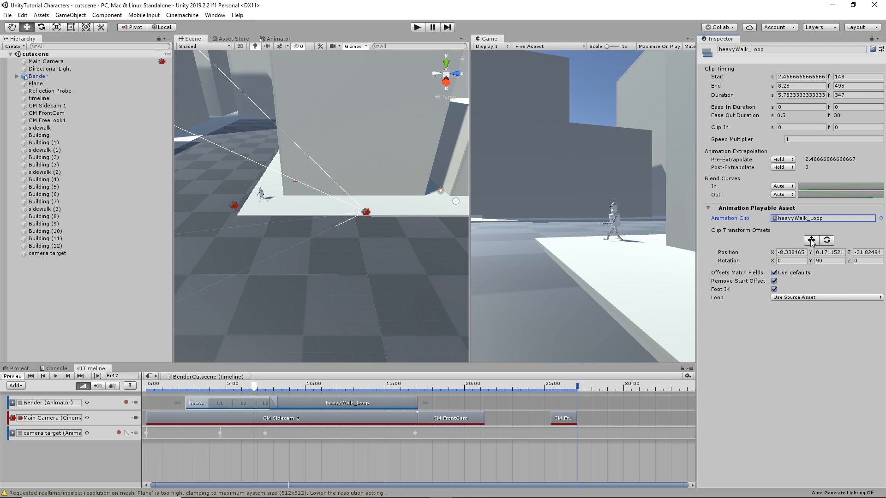
click(810, 254)
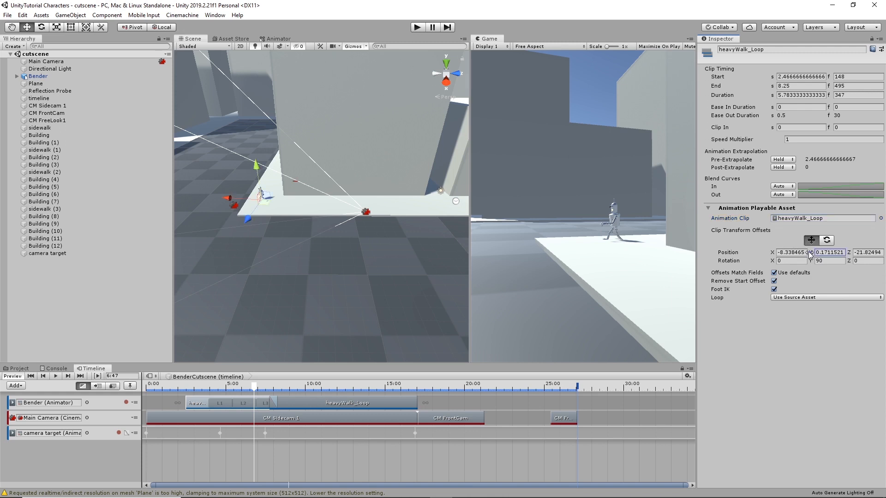
drag(807, 253, 812, 257)
drag(810, 258, 812, 257)
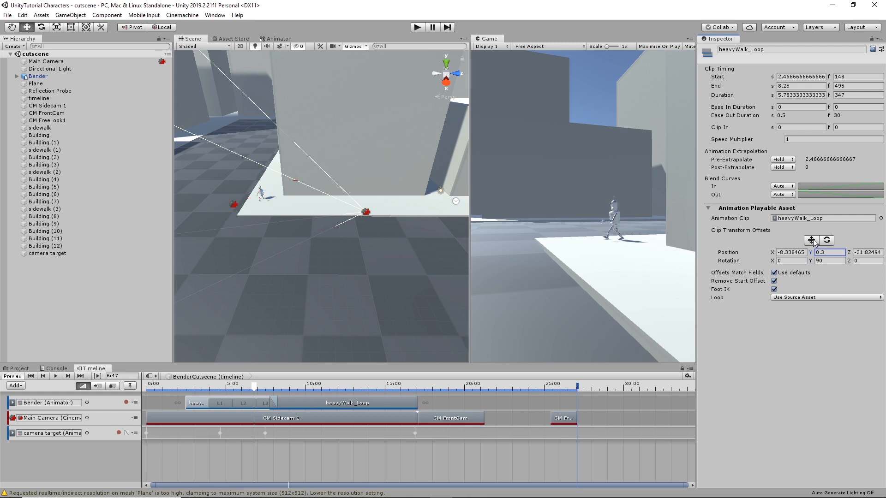
Step: Preview Bender's walk up to 14:49 and save both the scene and the project
drag(256, 391, 382, 415)
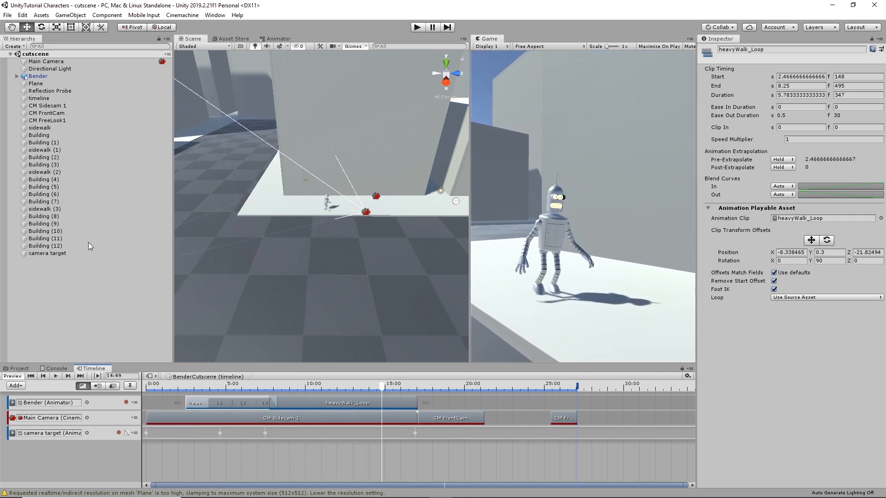
click(9, 15)
click(22, 49)
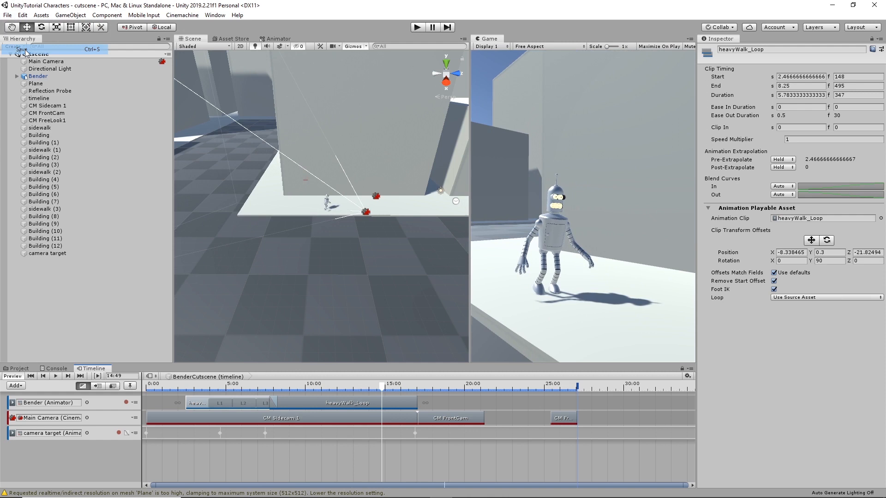
click(9, 16)
click(29, 94)
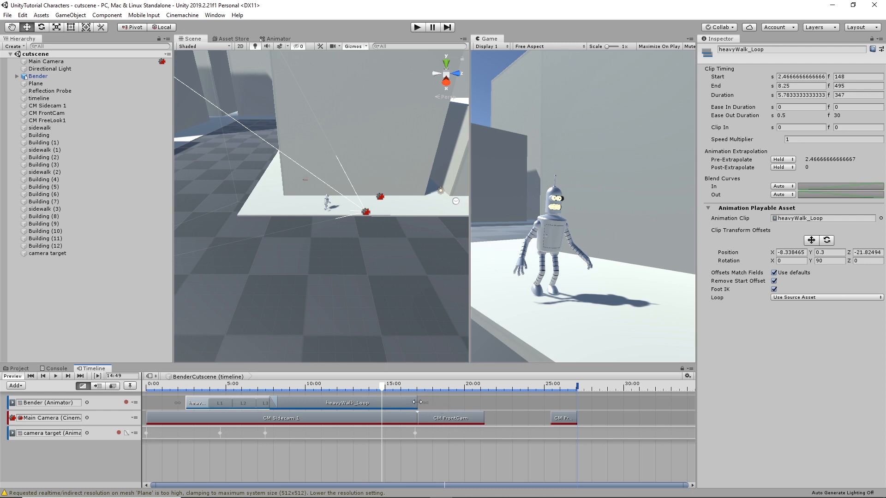
Step: Extend the second heavyWalk_Loop clip on Bender's track to end at 20:19 and preview the walk at 15:50
drag(417, 403, 469, 397)
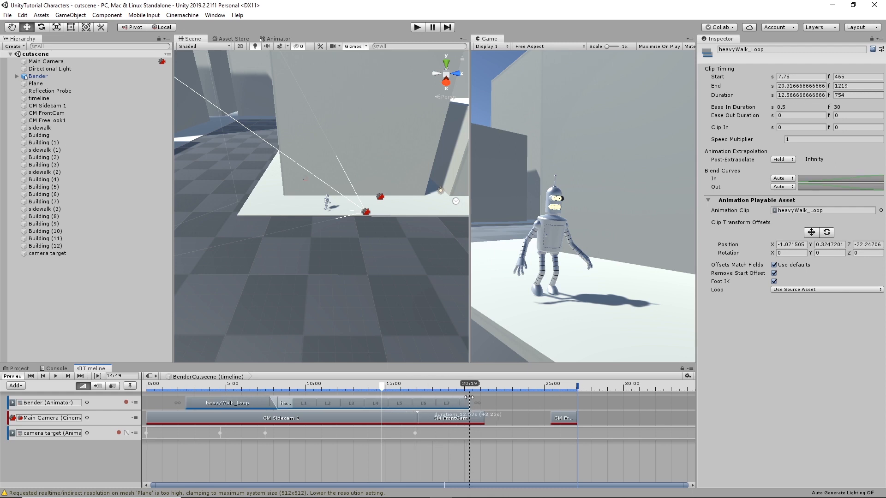
drag(385, 394, 403, 400)
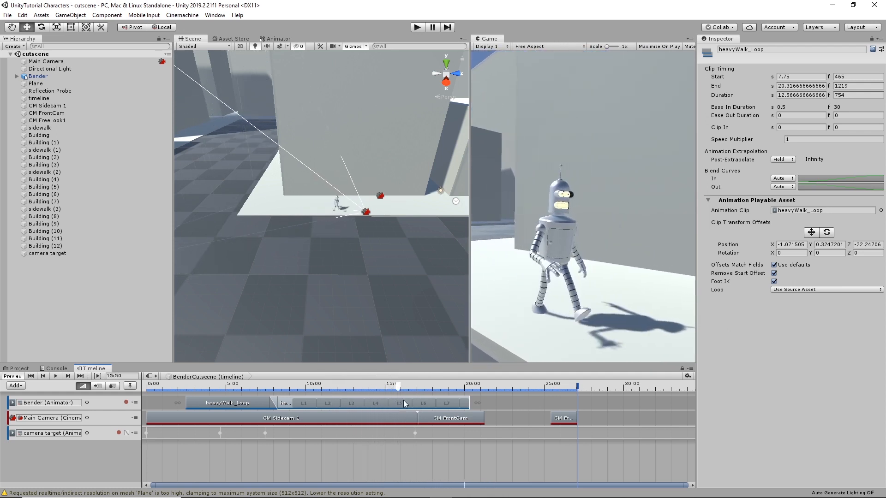
Step: Move CM FrontCam out over the road beside Bender, to about X 12.6, Y 1.76, Z -11.7
click(443, 422)
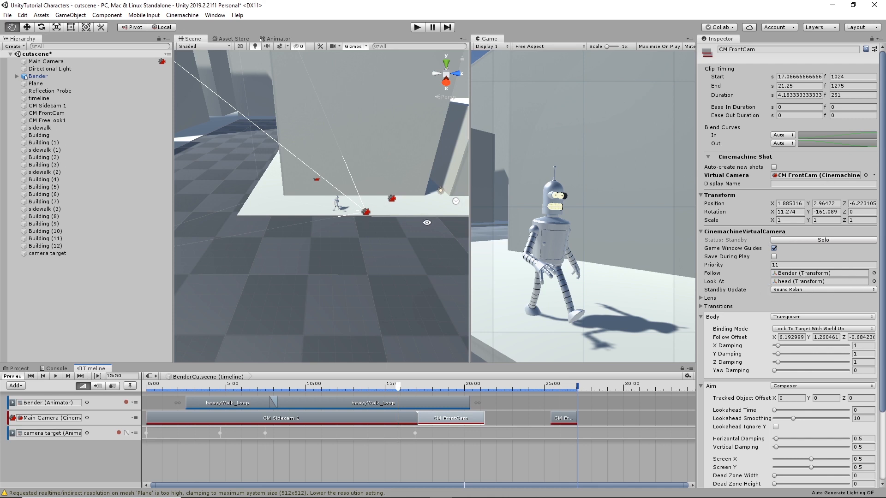
alt+drag(427, 222, 339, 281)
scroll(363, 256, up, 1)
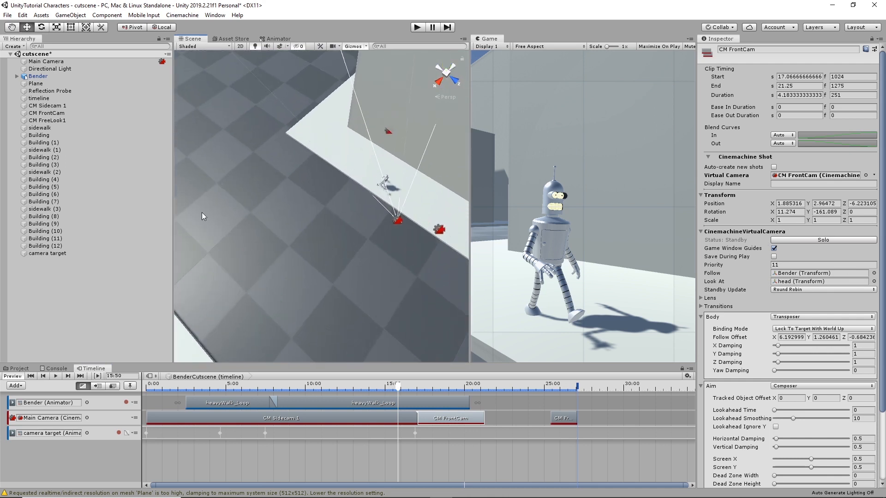
click(47, 114)
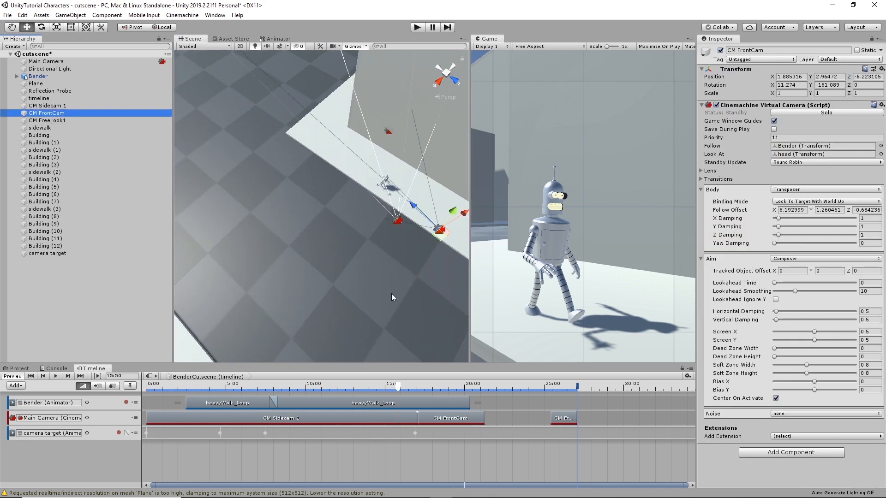
drag(455, 212, 339, 224)
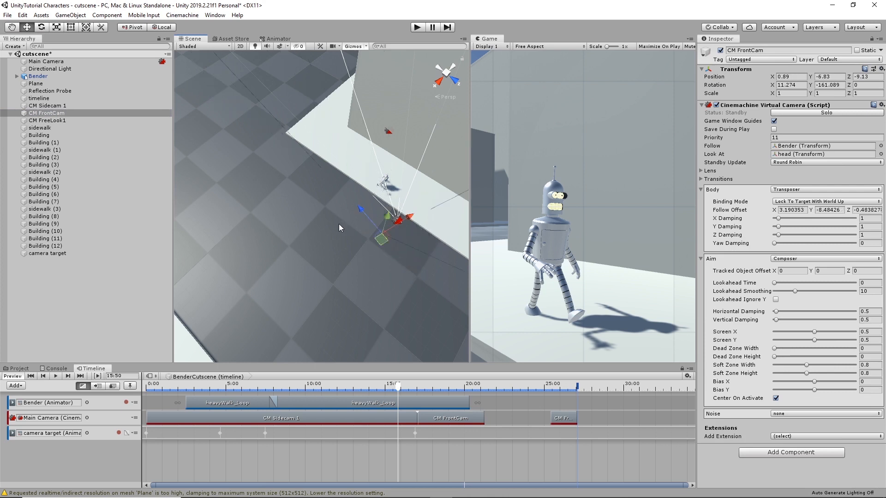
drag(410, 215, 372, 239)
alt+drag(372, 239, 446, 167)
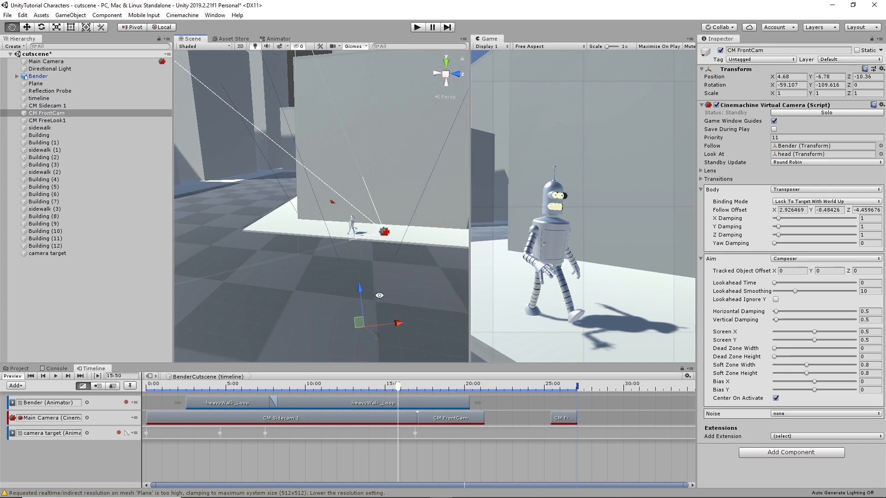
mouse_move(379, 296)
alt+mouse_down()
mouse_move(411, 274)
mouse_move(449, 140)
mouse_move(432, 268)
mouse_move(436, 224)
mouse_move(432, 258)
mouse_move(450, 293)
mouse_move(387, 290)
alt+mouse_up()
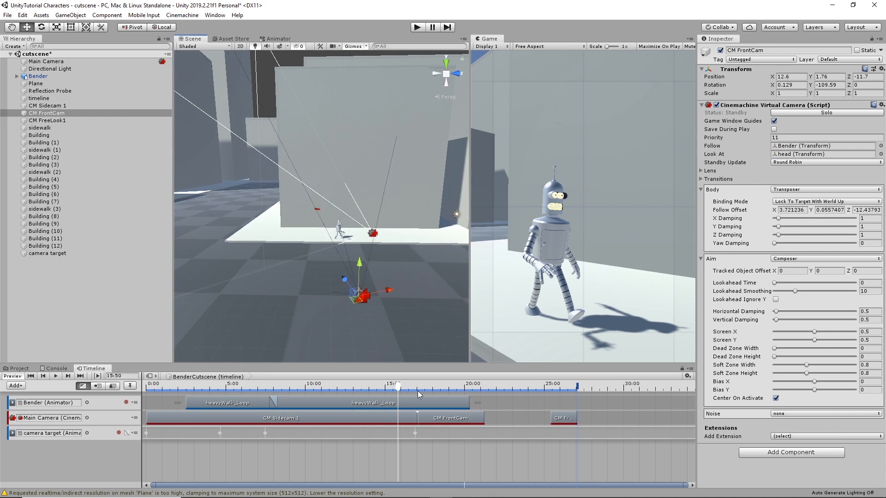
Step: With the CM FrontCam shot live at 17:54, raise the camera to Y 3.13 and shift it back along the road to a follow offset of about -1.32, 1.43, -10.52
drag(400, 387, 431, 390)
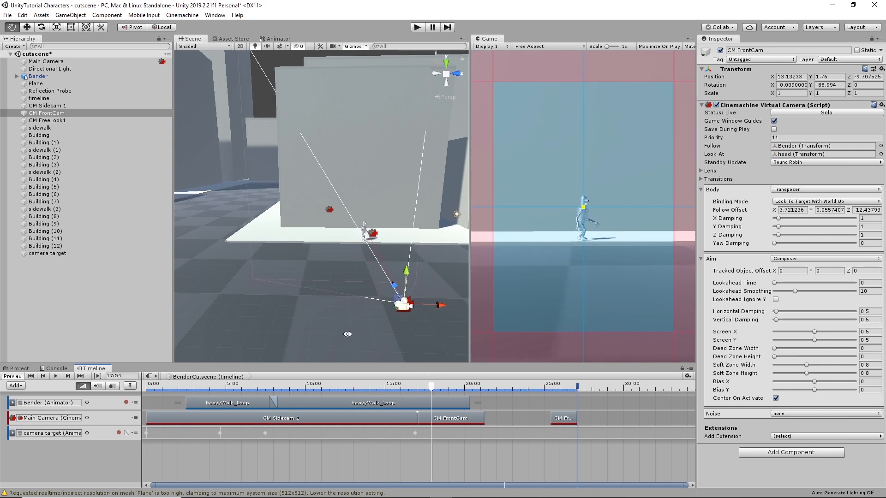
alt+drag(348, 334, 406, 300)
drag(437, 234, 436, 261)
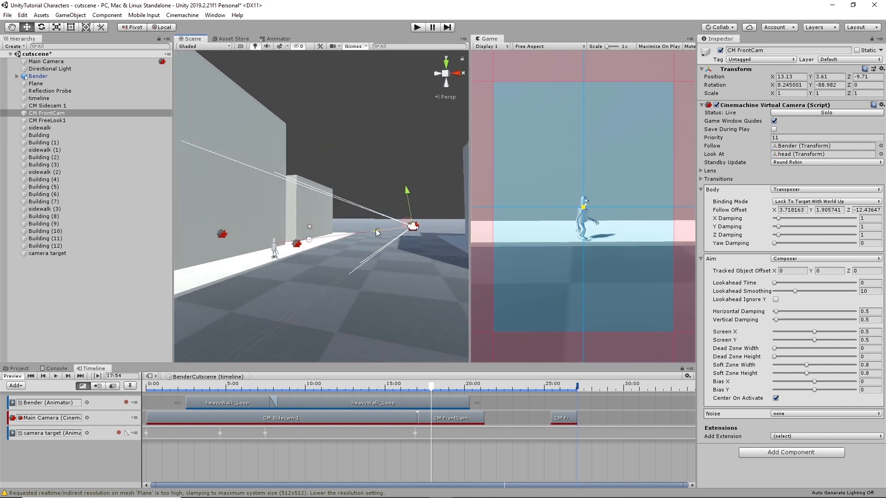
drag(375, 229, 331, 285)
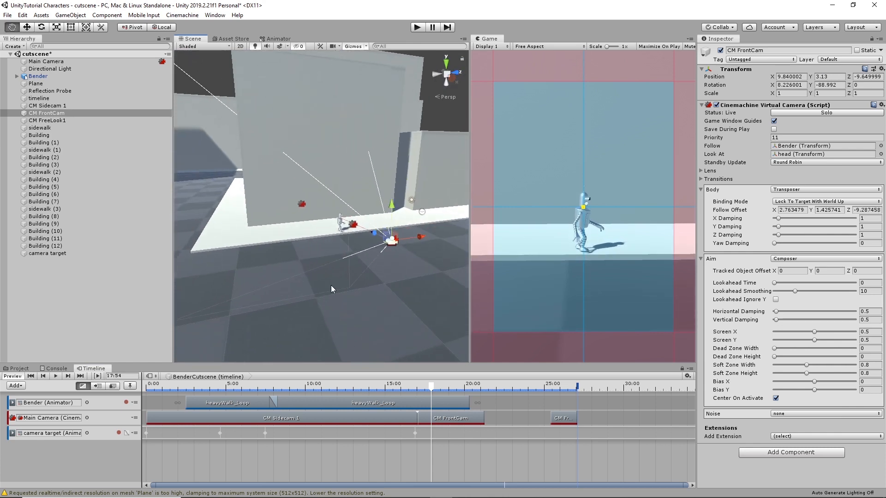
drag(420, 234, 304, 295)
Step: Review the cut from CM Sidecam 1 to CM FrontCam by scrubbing between 13:19 and 17:31
drag(431, 389, 359, 399)
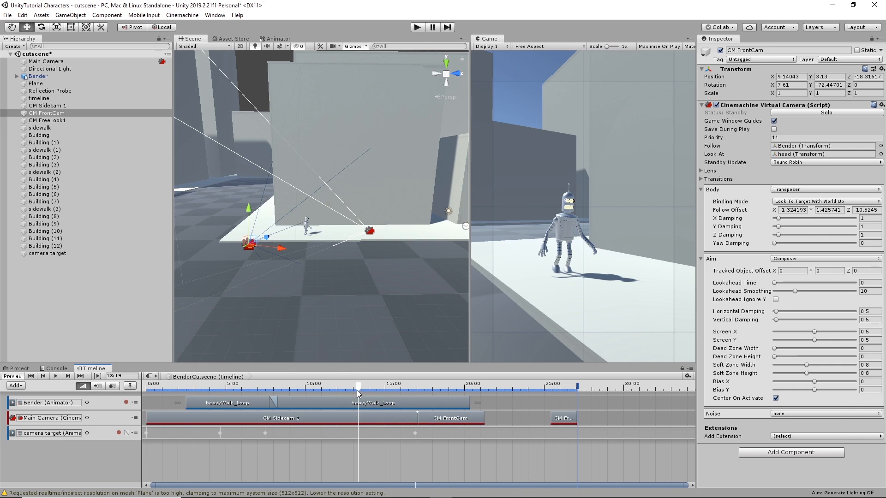
drag(358, 391, 425, 404)
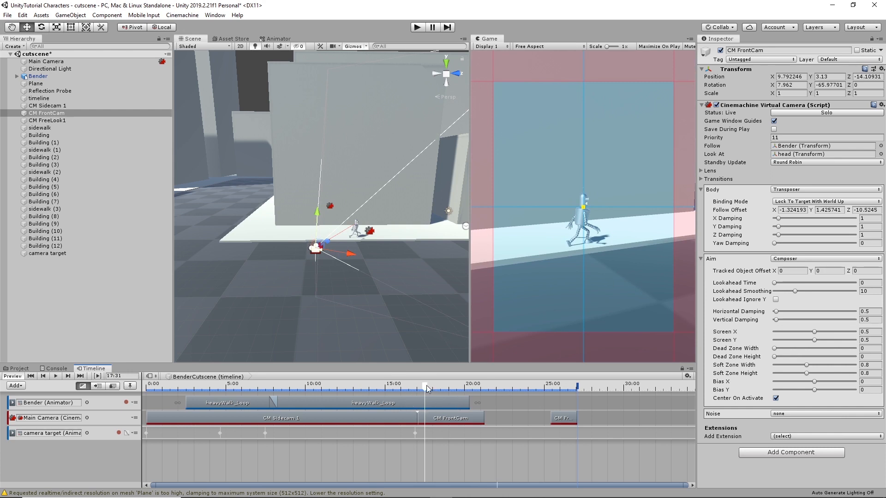
mouse_move(428, 389)
mouse_down()
mouse_move(402, 388)
mouse_move(447, 389)
mouse_move(412, 389)
mouse_up()
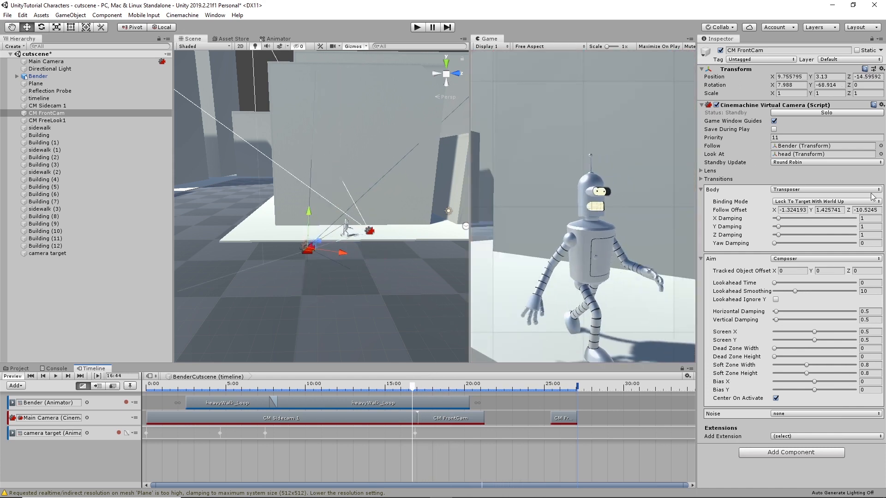
Step: Set CM FrontCam's Follow target to None
click(880, 145)
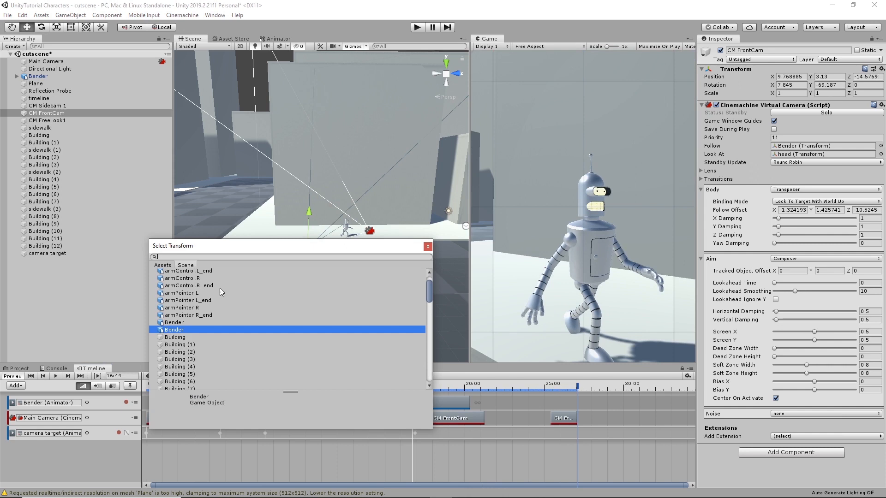
scroll(209, 299, up, 2)
click(169, 273)
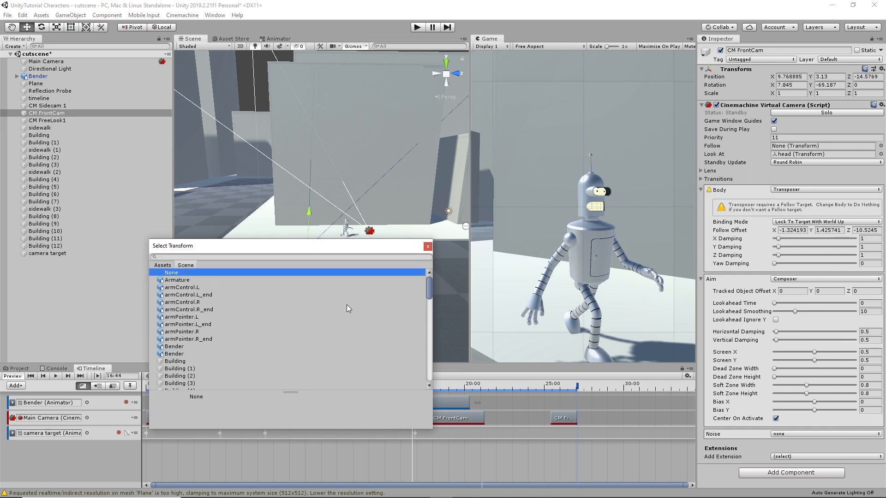
click(428, 248)
Step: Move CM FrontCam farther along the road to about X 10.31, Y 3.13, Z -10.26 and preview its shot at 19:19
drag(413, 389, 381, 390)
mouse_move(359, 272)
alt+mouse_down()
mouse_move(372, 273)
mouse_move(361, 267)
alt+mouse_up()
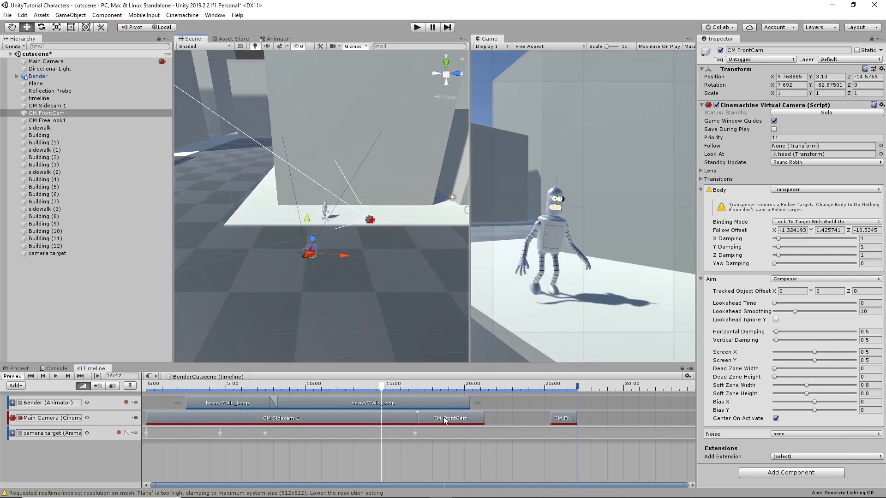
click(63, 113)
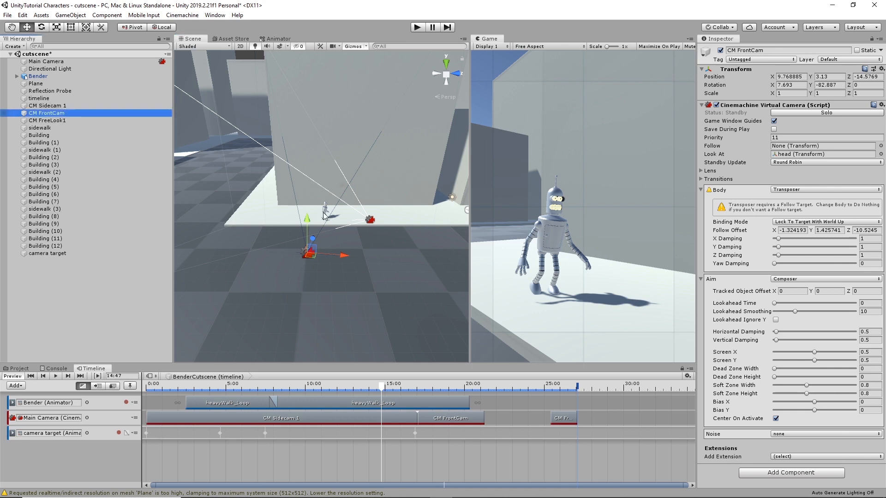
drag(346, 254, 412, 267)
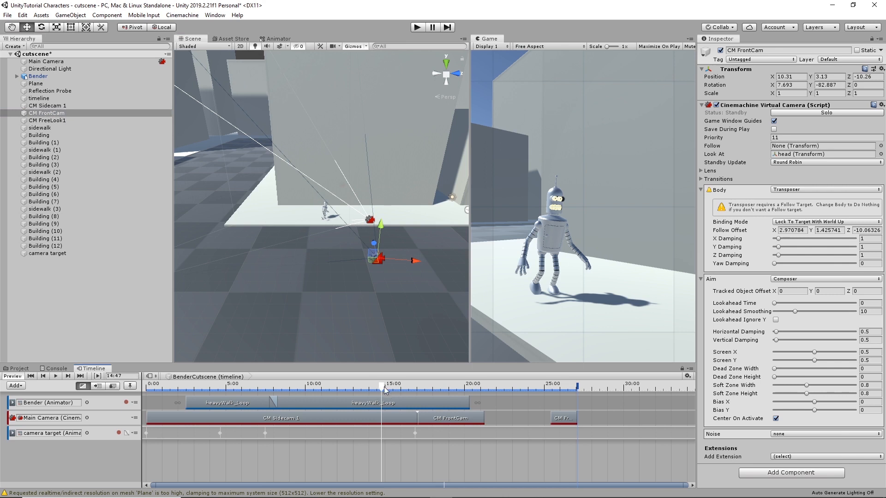
drag(385, 390, 454, 390)
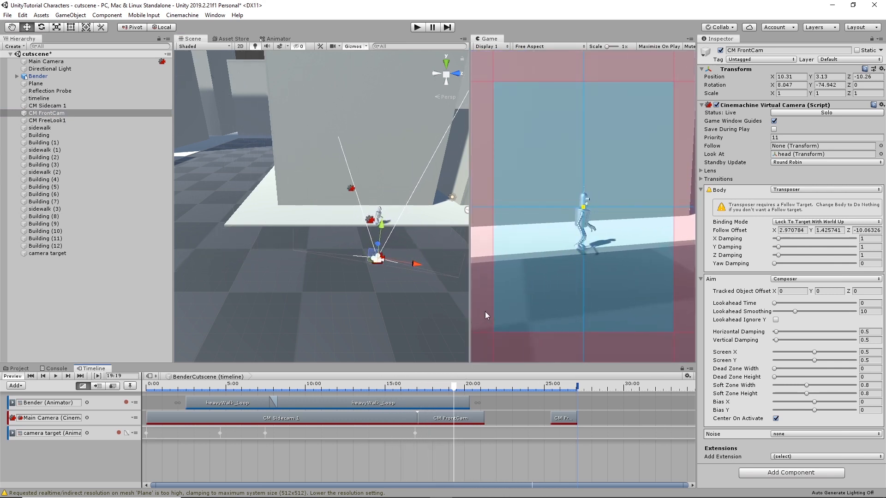
Step: Examine Bender's heading along the sidewalk from the front between 19:19 and 15:05
alt+drag(410, 253, 199, 208)
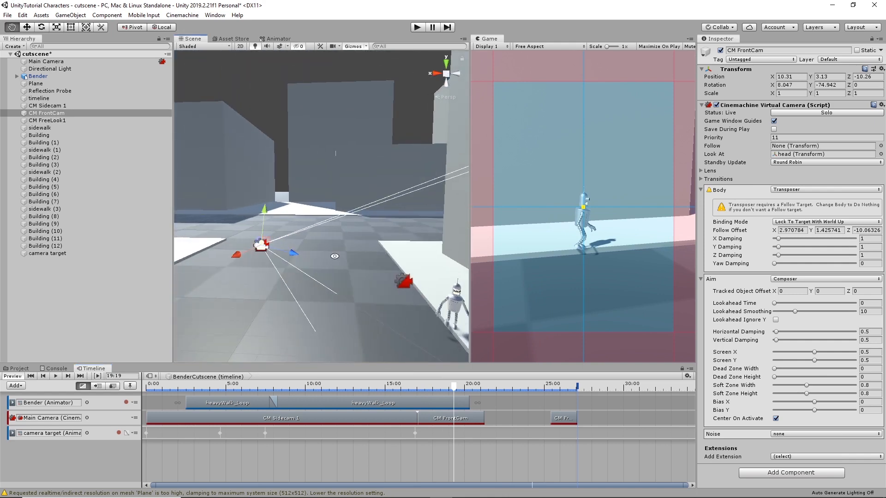
middle_drag(358, 252, 259, 180)
alt+drag(319, 218, 334, 262)
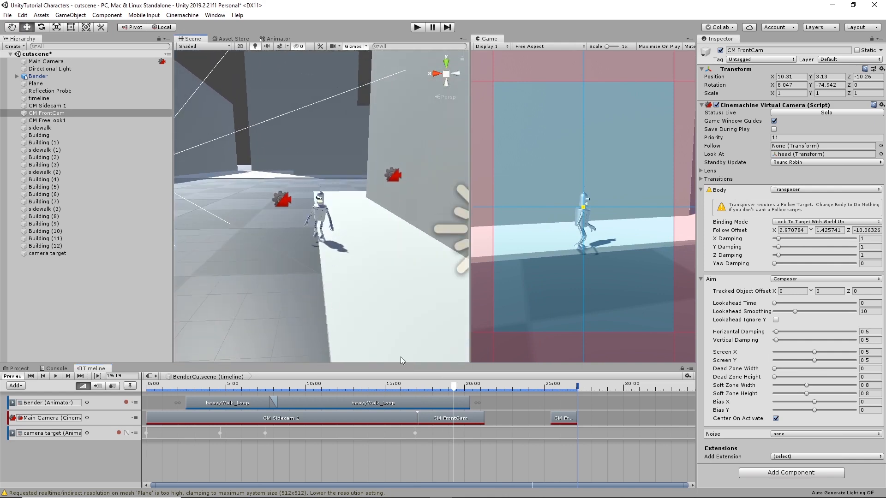
drag(459, 387, 387, 399)
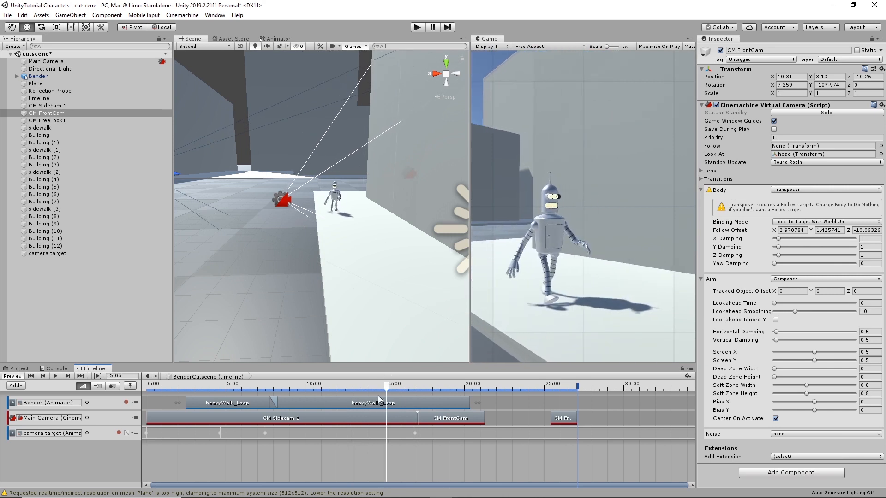
click(337, 195)
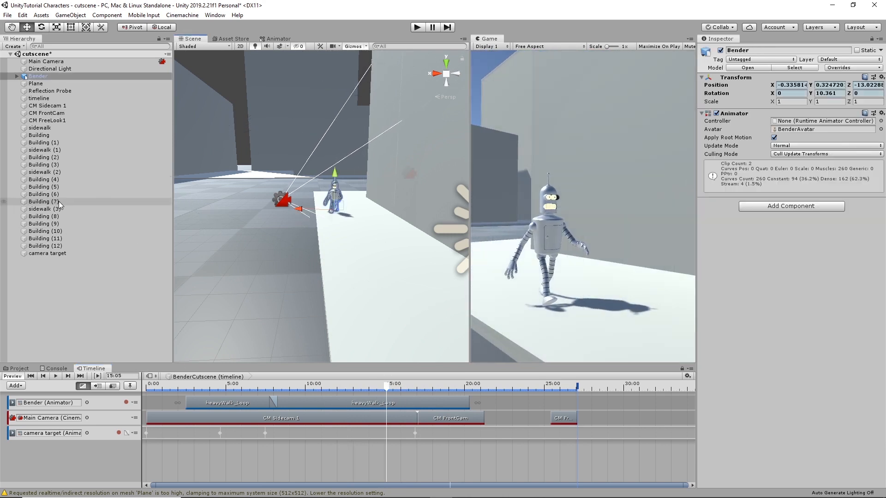
Step: Bake heavyWalk_Loop's Root Transform Rotation into the pose, apply the import settings, and preview Bender's walk back to 12:47
click(19, 369)
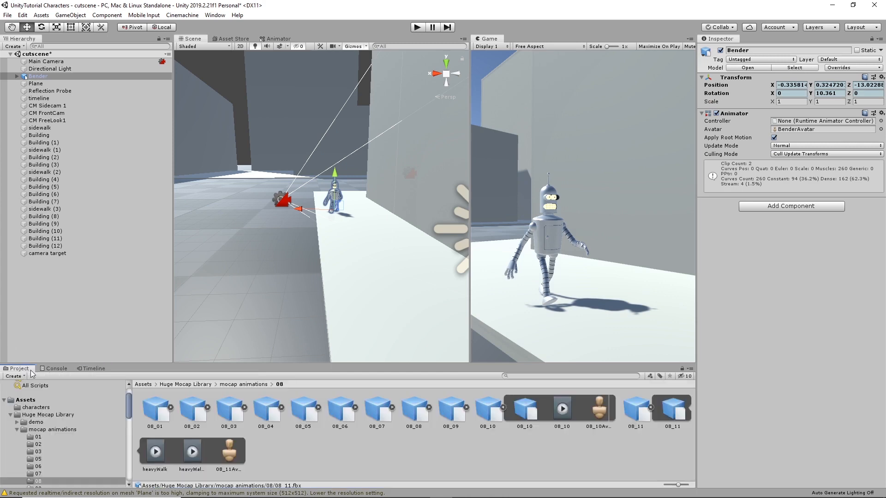
click(195, 456)
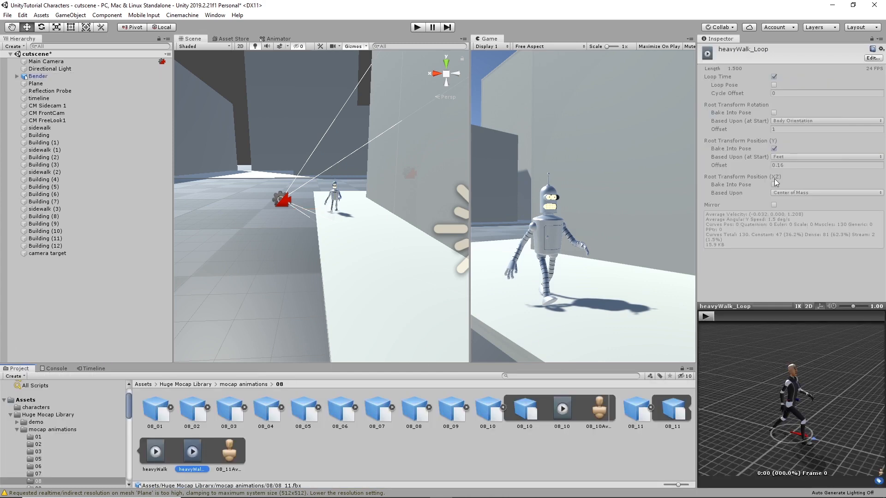
click(872, 58)
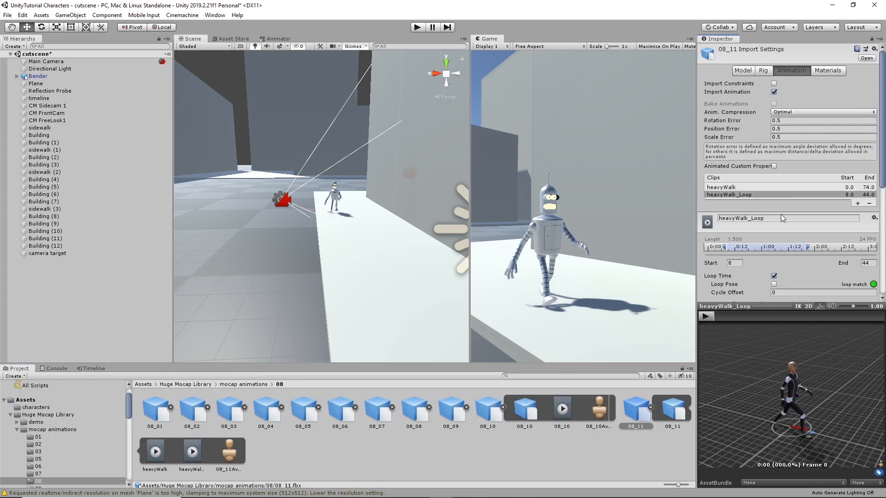
scroll(783, 218, down, 7)
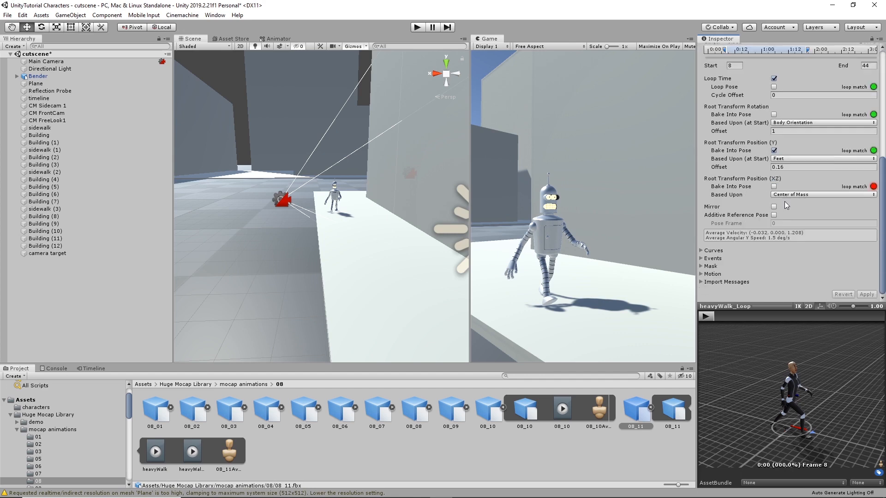
click(774, 115)
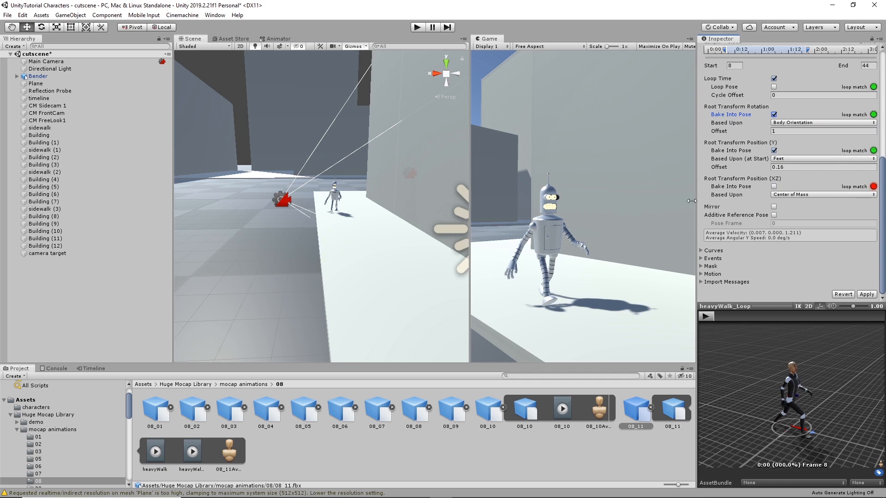
click(867, 295)
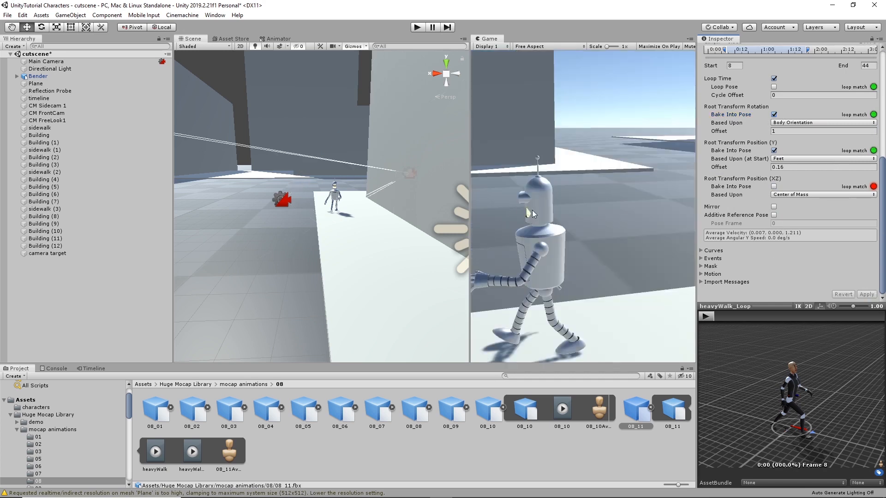
click(86, 369)
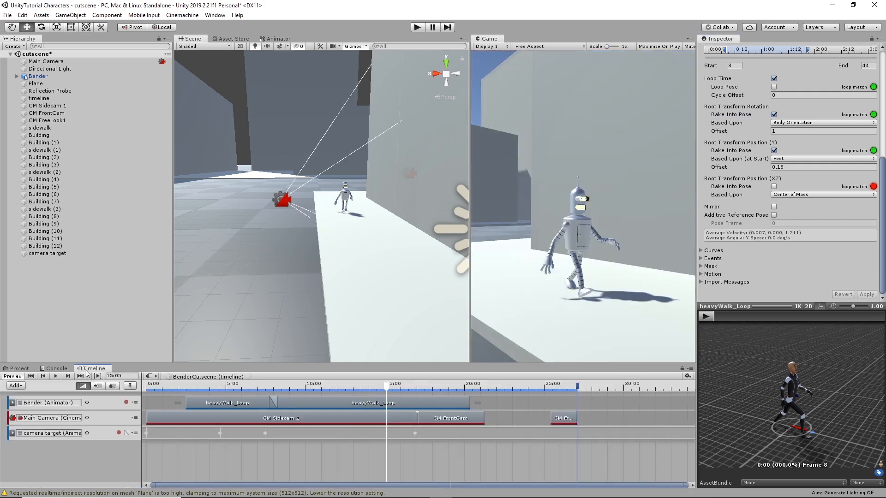
drag(388, 388, 351, 389)
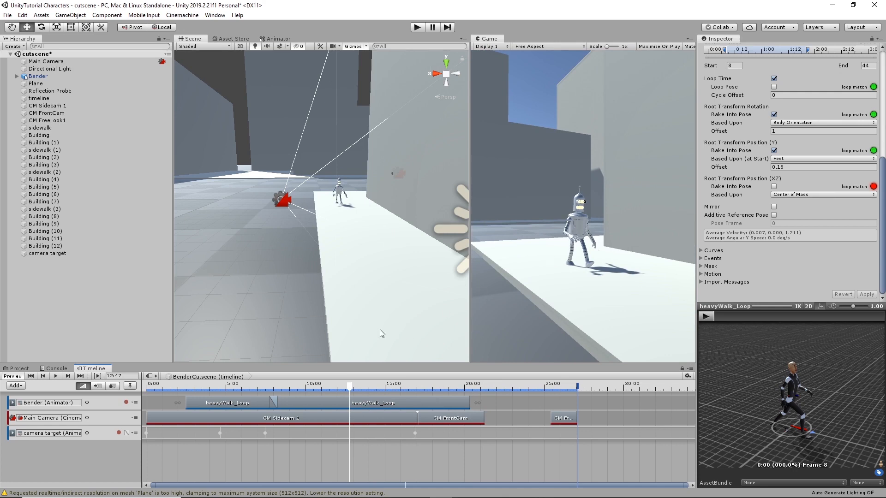
Step: Move CM FrontCam closer to the sidewalk and lower, to about X 6.87, Y 1.36, Z -10.17, framing Bender at 17:26
drag(350, 389, 406, 412)
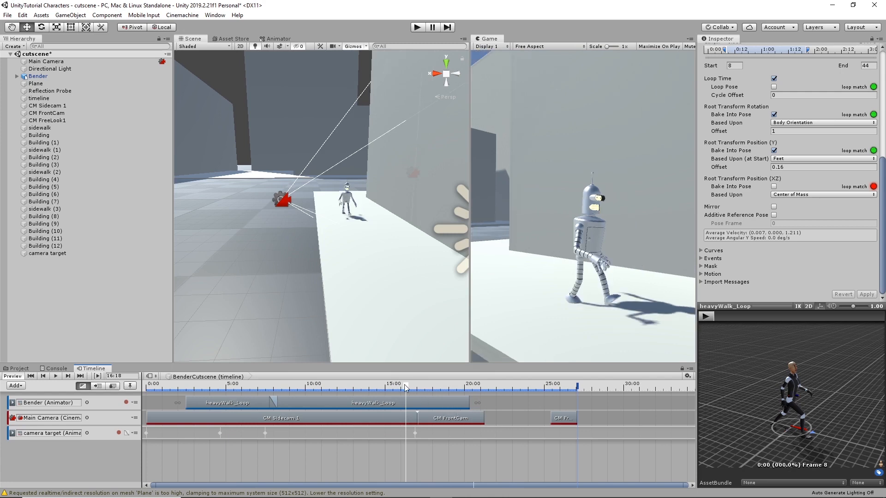
drag(406, 389, 424, 392)
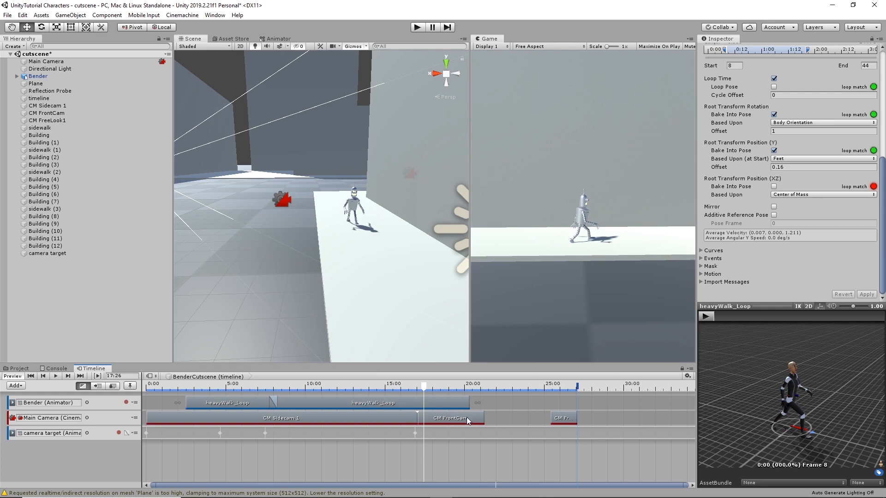
right_drag(269, 223, 433, 242)
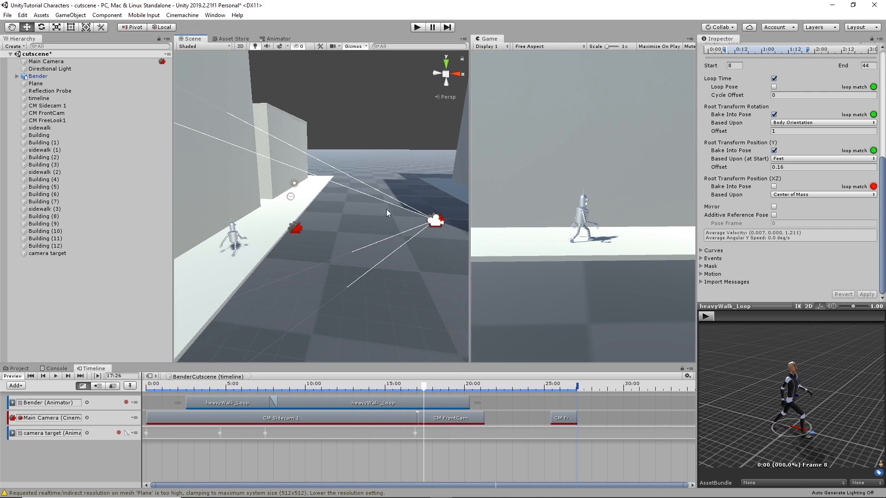
click(437, 222)
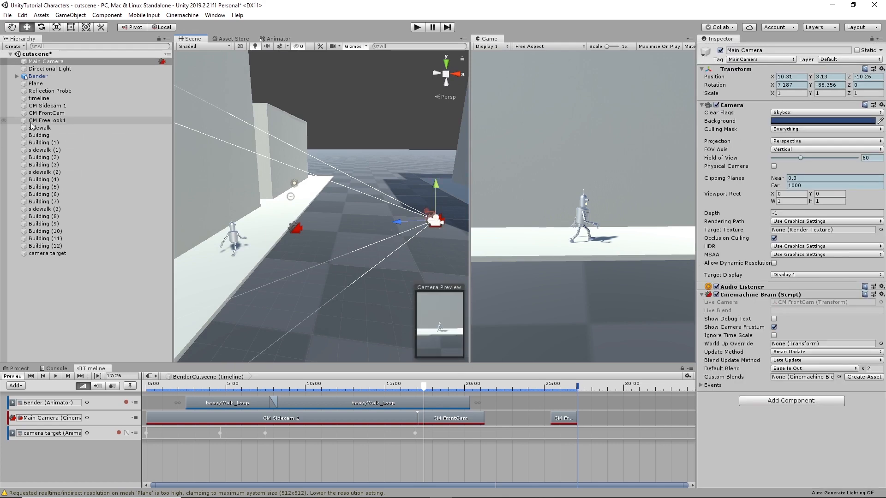
click(46, 114)
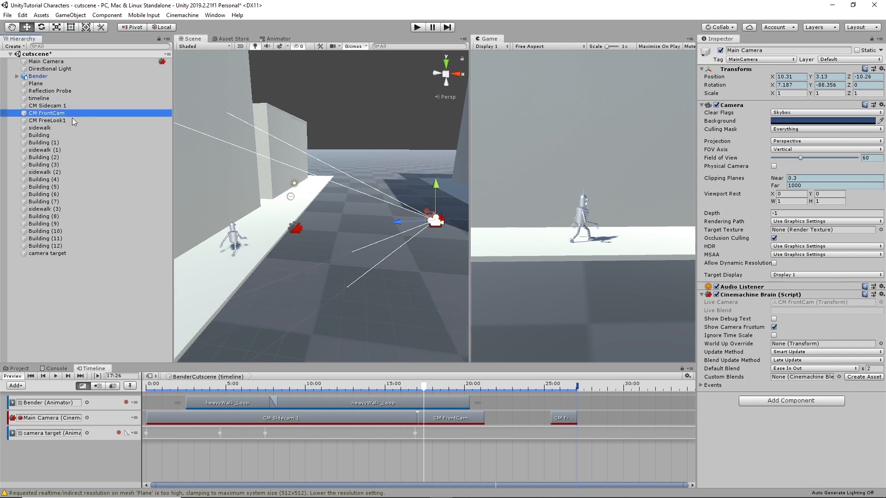
drag(389, 227, 324, 242)
drag(358, 184, 378, 186)
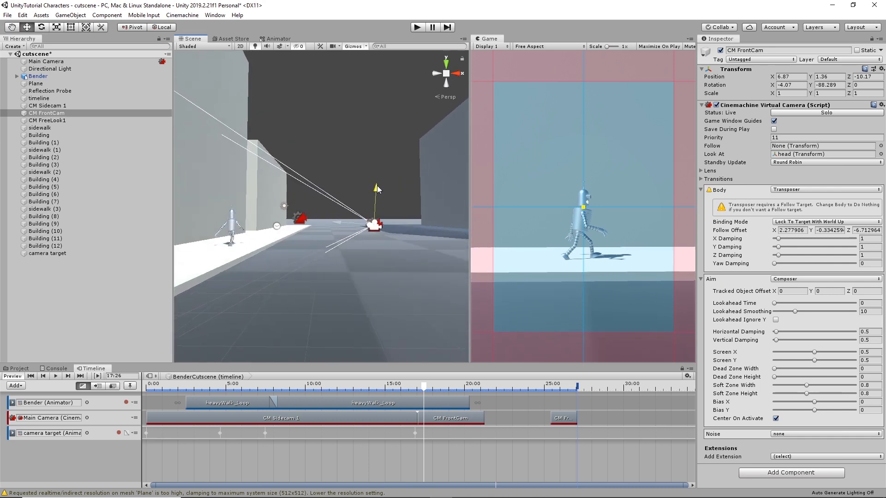
Step: Move the final Cinemachine shot to end at about 31 seconds, and extend Bender's second heavyWalk_Loop clip and the CM FrontCam shot, starting at frame 960 and ending at 1430
drag(427, 392, 645, 420)
drag(443, 390, 451, 414)
click(469, 415)
click(397, 392)
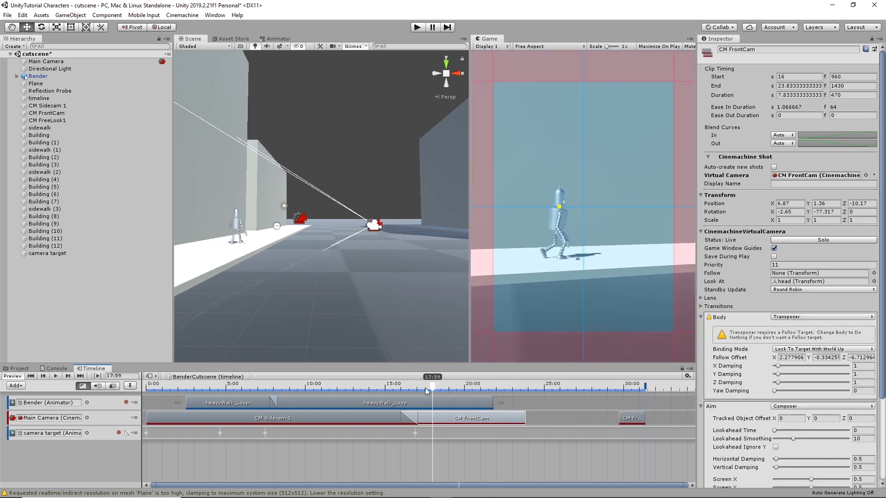
Step: Shift the CM FrontCam shot earlier to start at frame 911 for a longer blend from CM Sidecam 1, and save the scene
drag(398, 395, 432, 422)
click(375, 391)
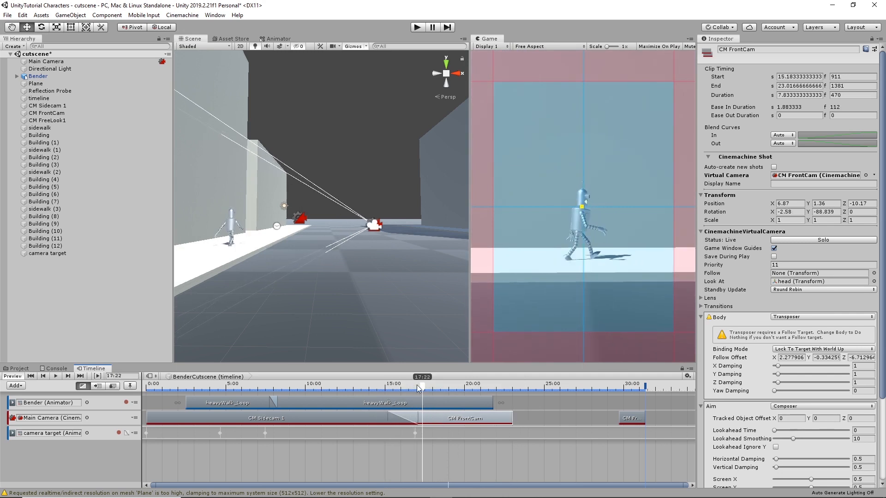
drag(375, 392, 437, 388)
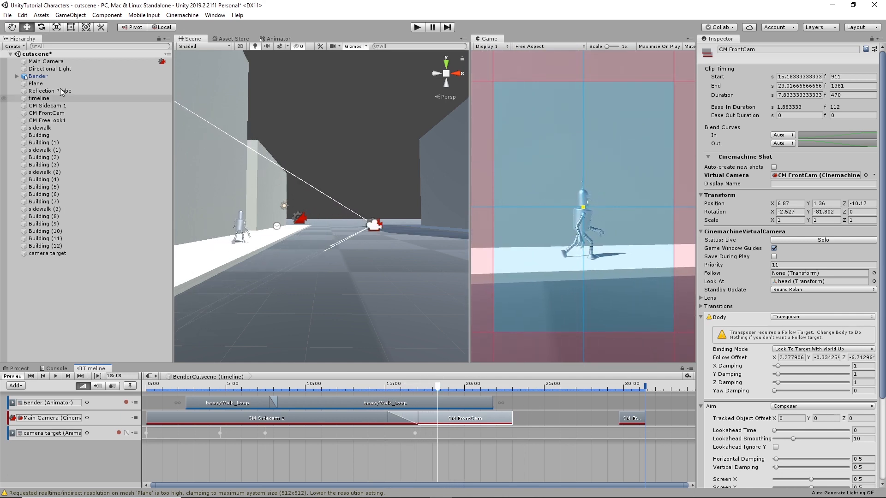
click(7, 15)
click(22, 49)
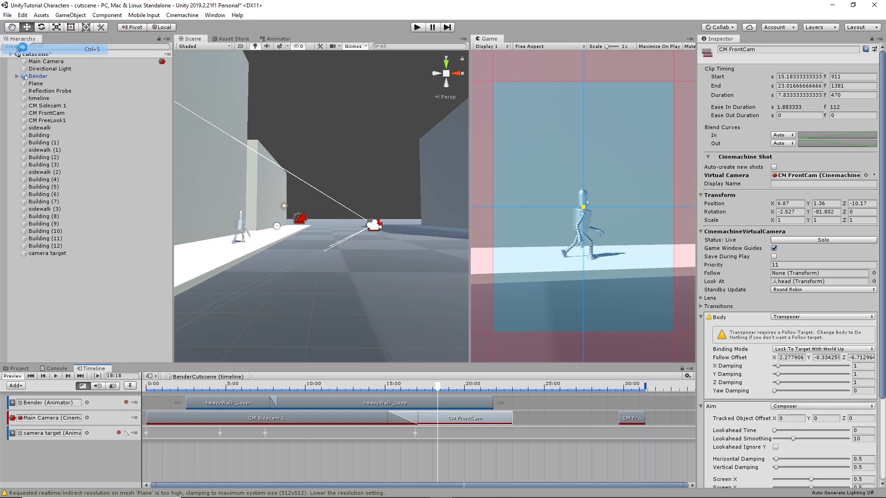
Step: Save the project with the current cutscene changes
click(7, 14)
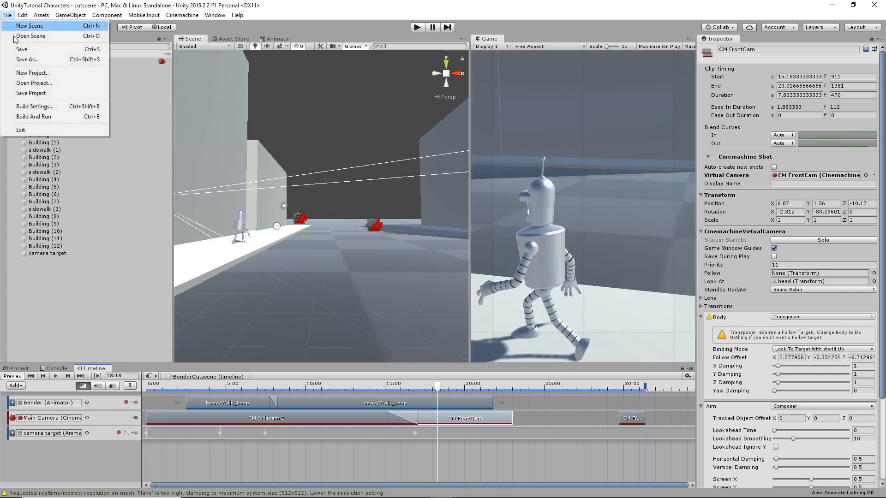
click(28, 93)
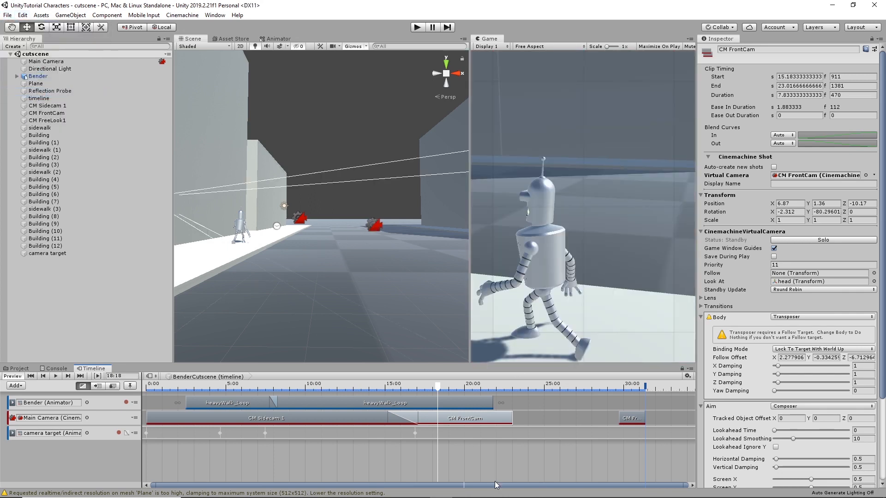
Step: Switch to the cmu-mocap-index spreadsheet in Excel and look through the motion descriptions for subjects #7 to #13
click(464, 496)
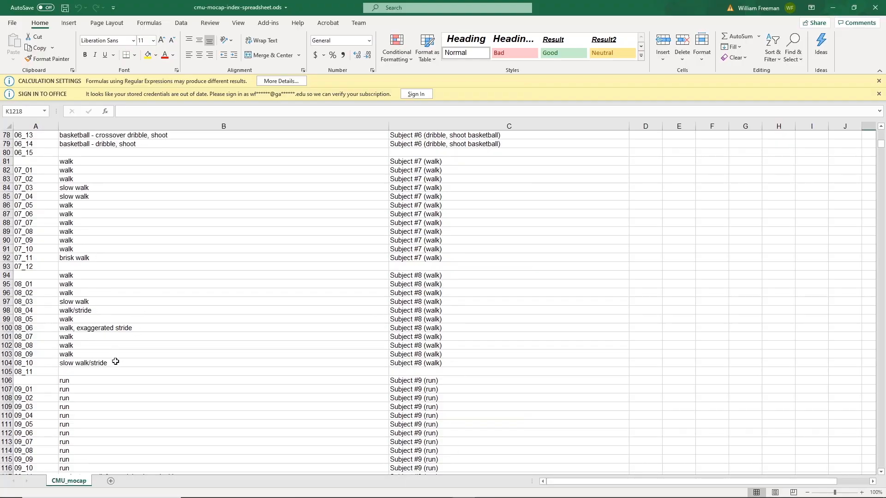
scroll(115, 362, down, 4)
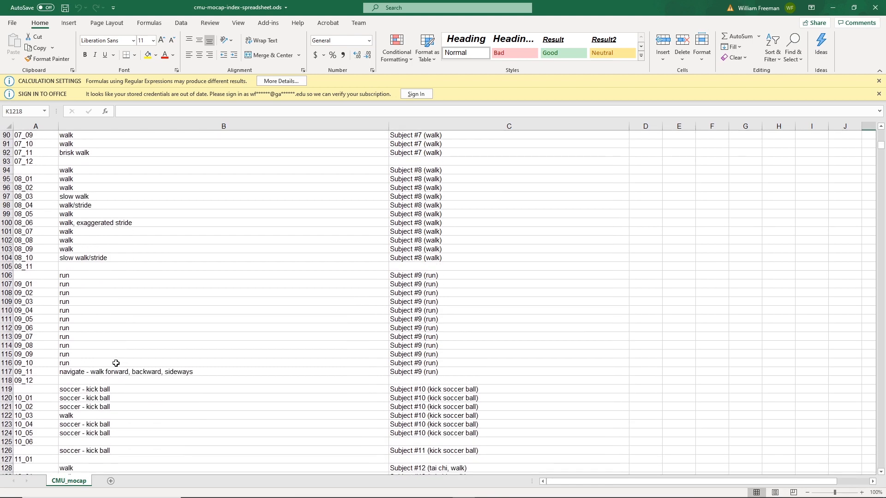
scroll(116, 363, down, 4)
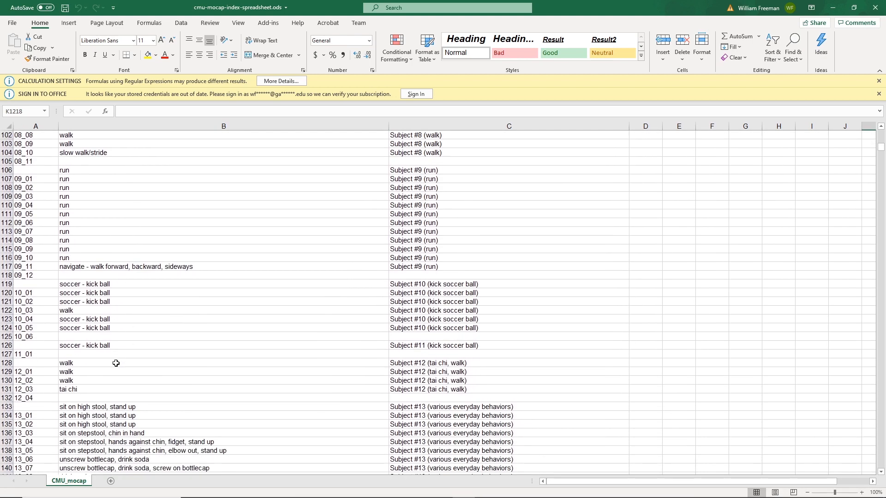
scroll(116, 363, down, 4)
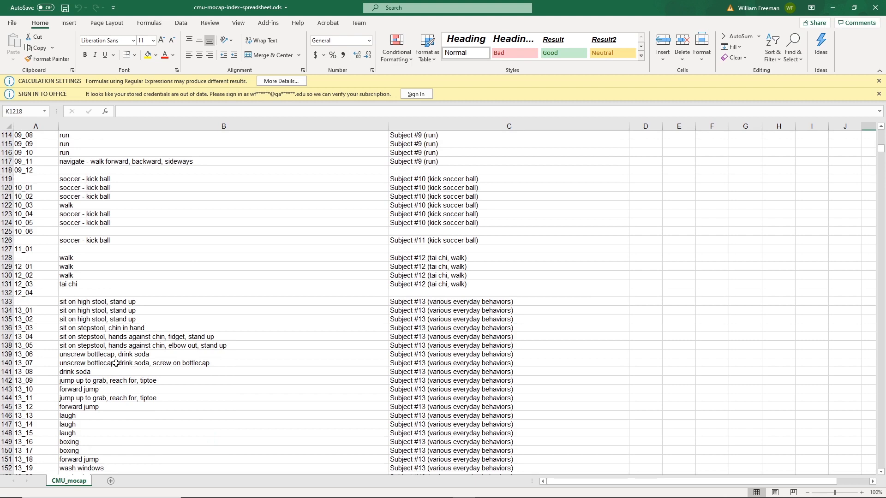
scroll(116, 363, down, 4)
scroll(159, 373, down, 4)
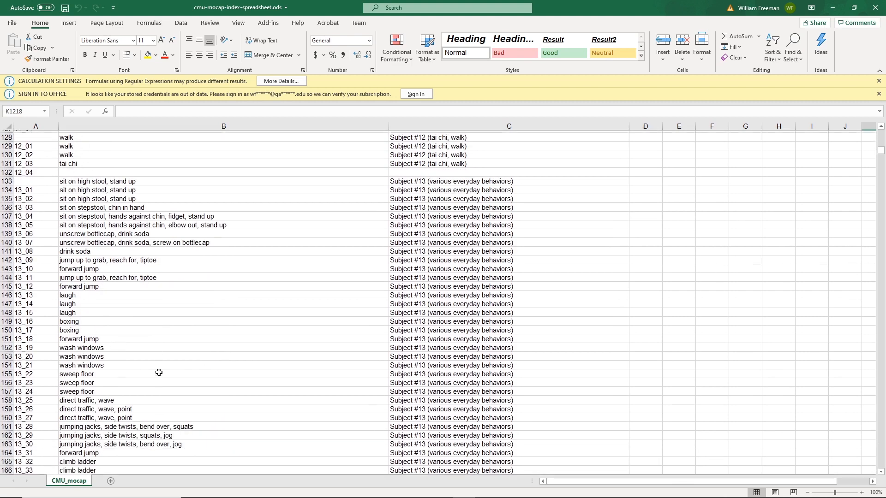
scroll(158, 372, down, 5)
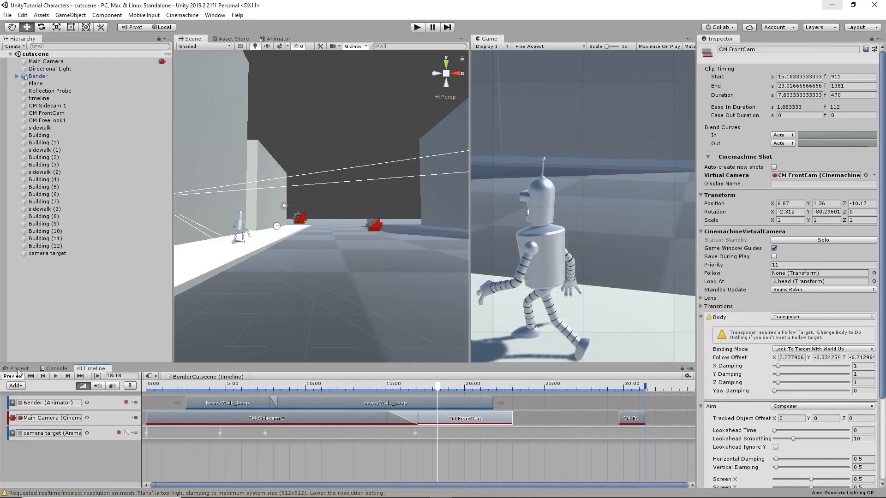
Step: Back in Unity, open folder 13 of the mocap animations and preview the 13_38 animation clip
click(19, 369)
scroll(54, 448, down, 4)
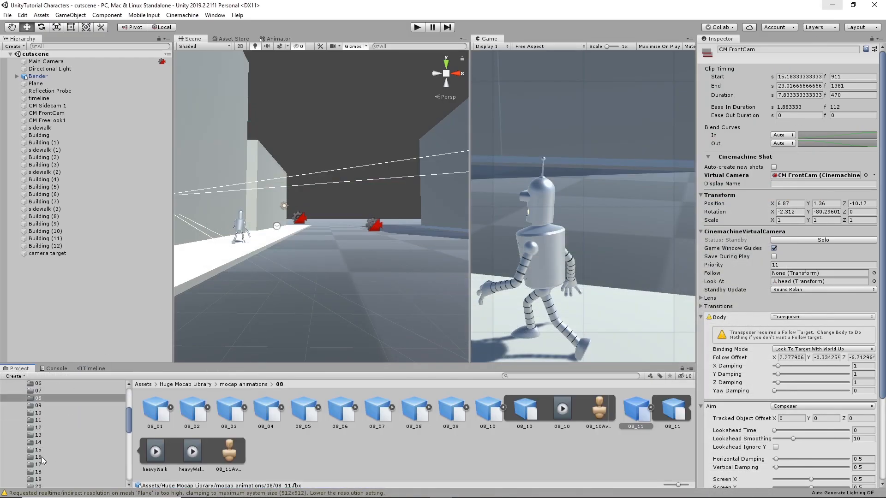
click(39, 434)
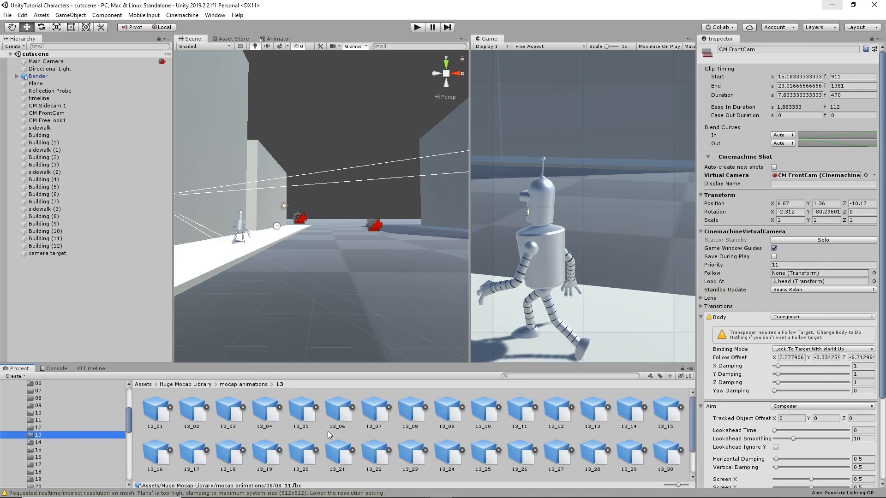
scroll(432, 434, down, 2)
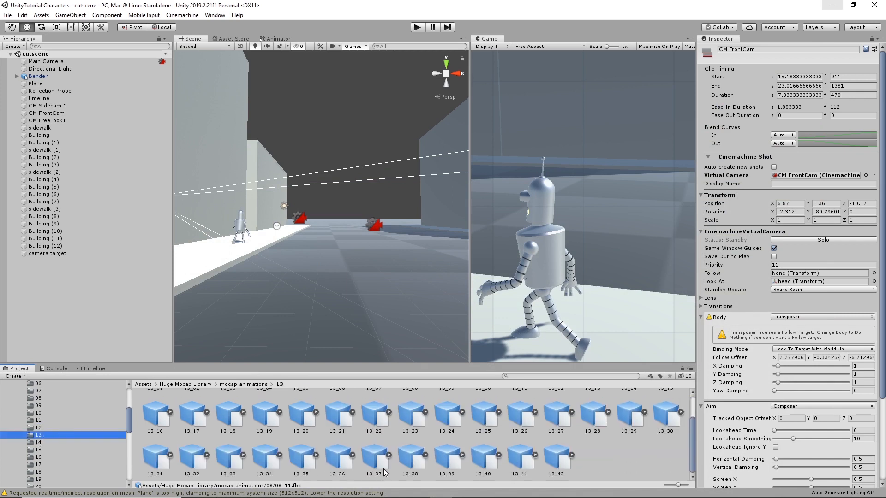
click(424, 455)
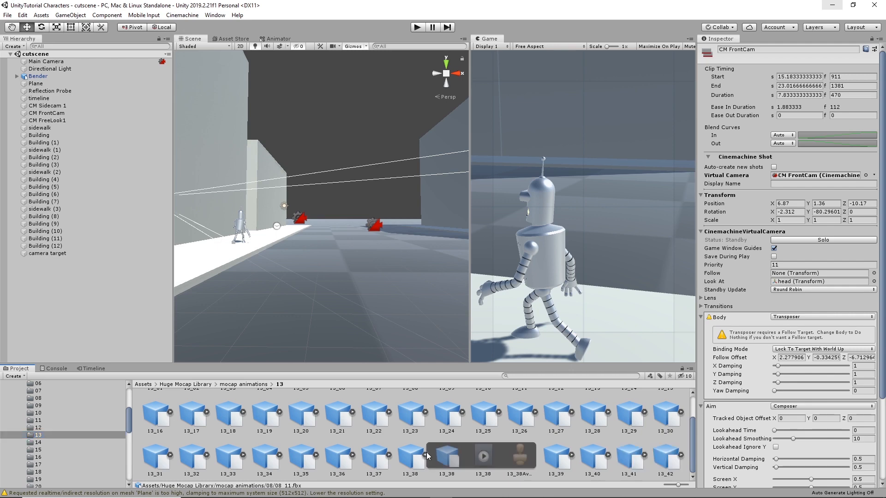
click(483, 457)
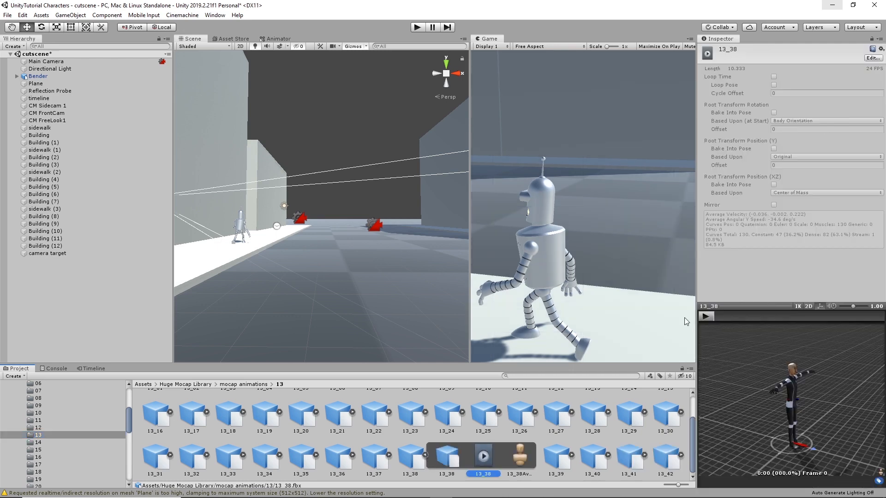
click(709, 317)
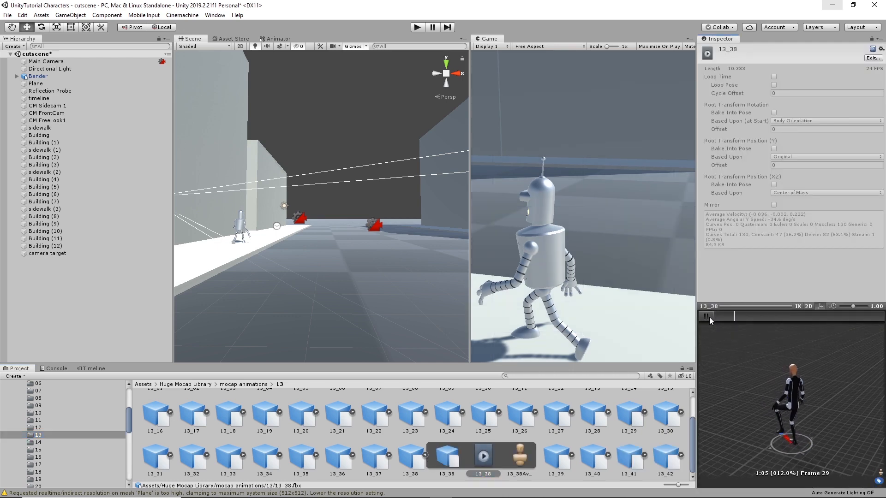
Step: Expand the 13_39 model, play its animation clip in the preview and stop the playback
click(560, 458)
click(571, 455)
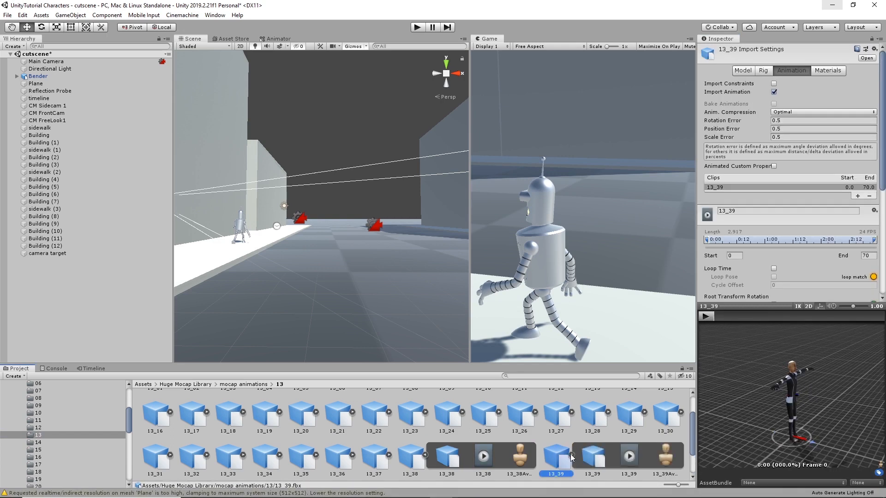
click(629, 456)
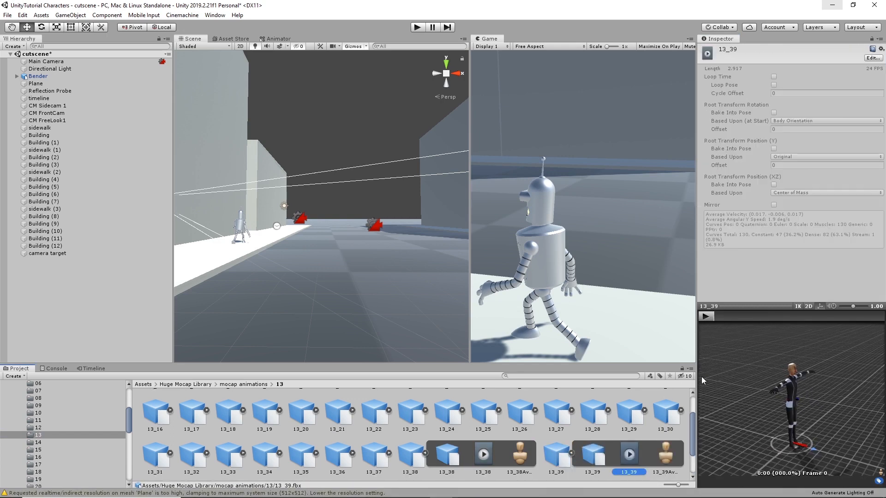
click(709, 319)
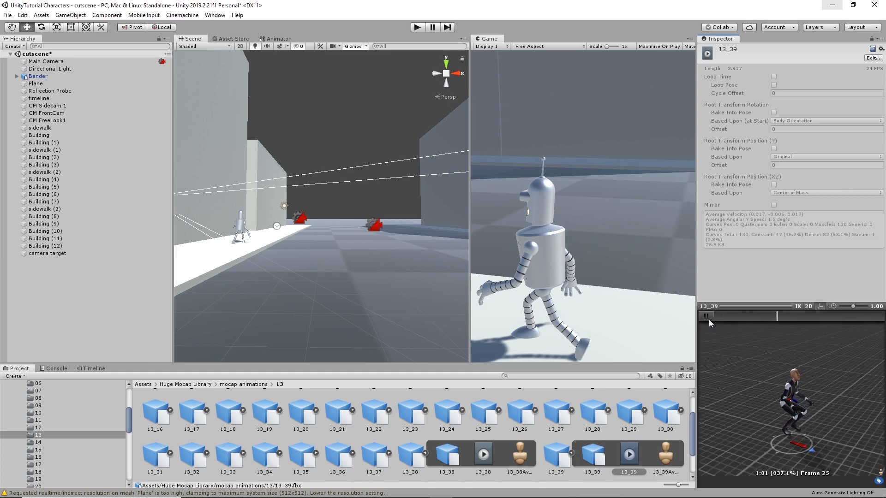
click(708, 319)
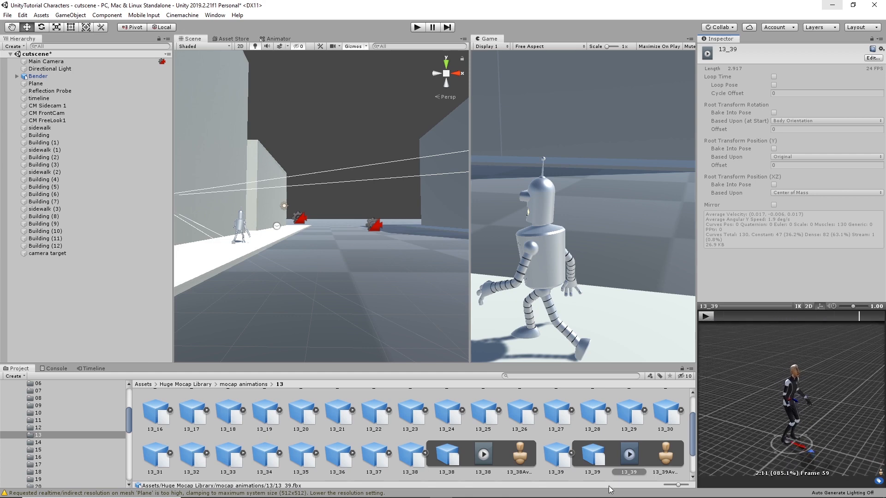
Step: Expand the 13_40 model, preview its animation clip and stop the playback
scroll(599, 450, down, 2)
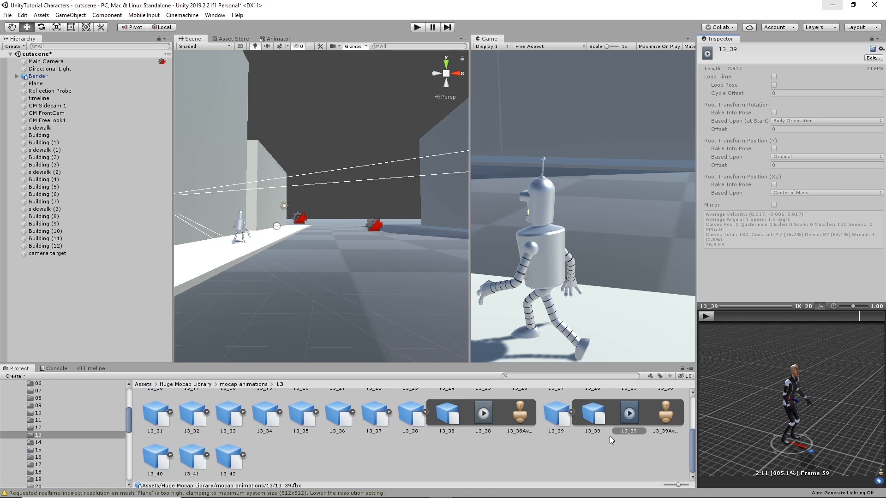
click(171, 456)
click(228, 457)
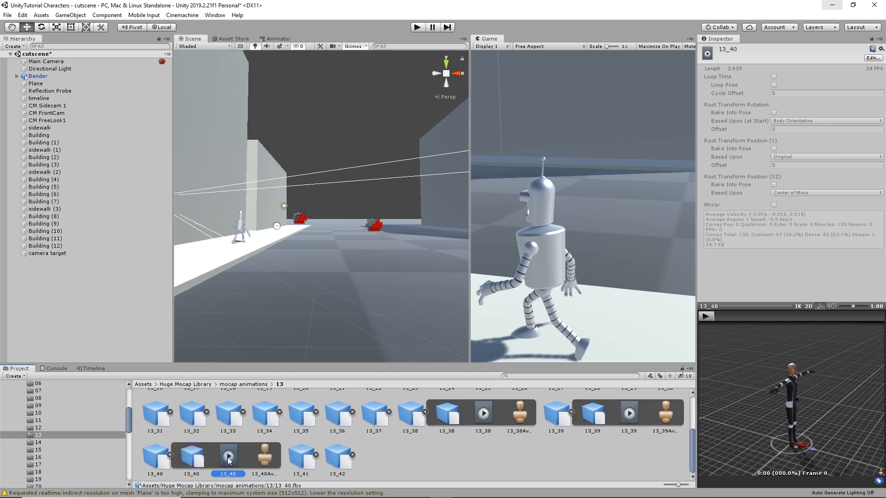
click(708, 318)
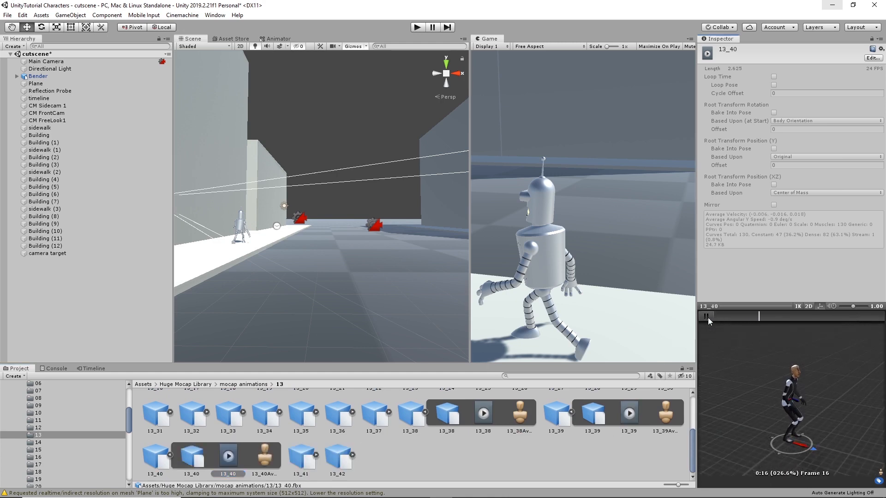
click(708, 318)
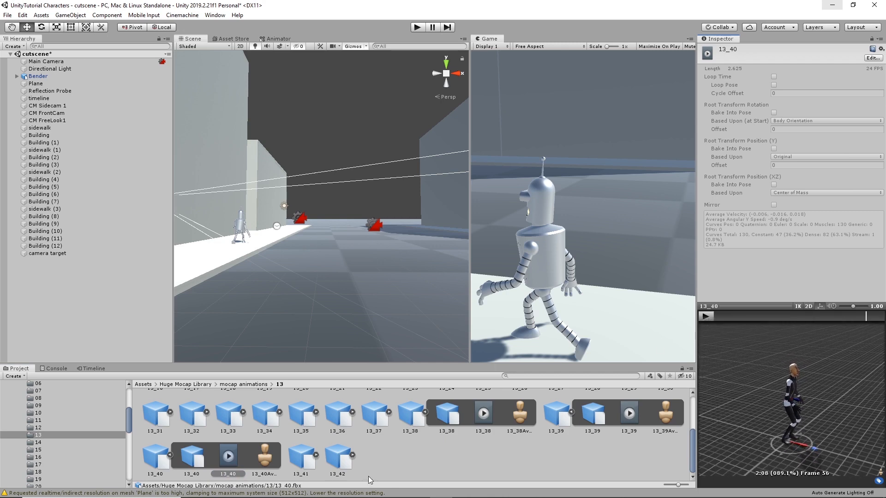
Step: Expand the 13_41 model, preview its animation clip and stop the playback
click(315, 456)
click(374, 457)
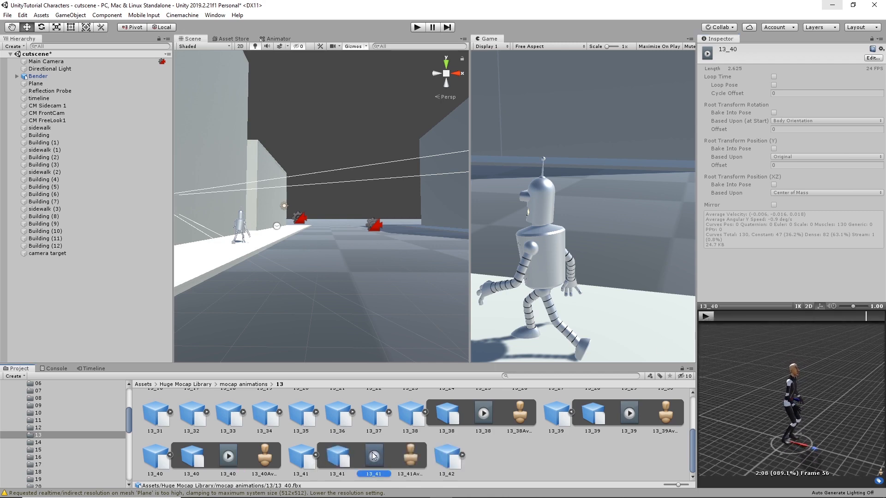
click(704, 317)
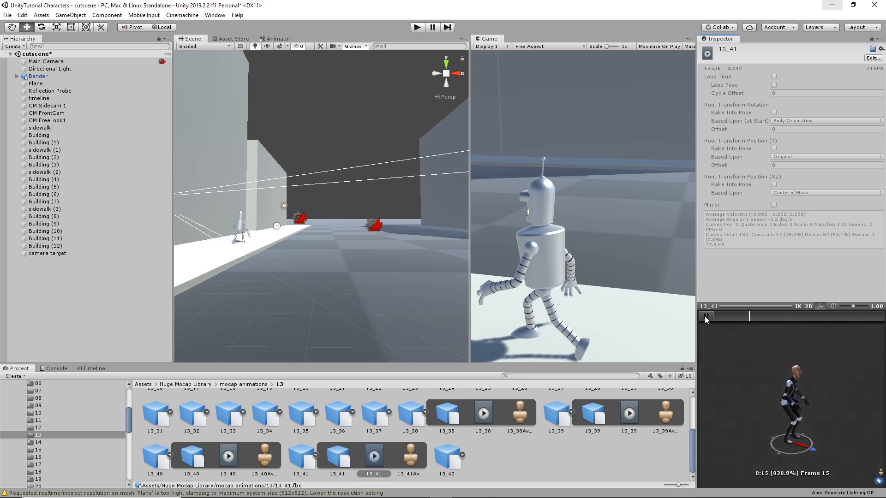
click(705, 317)
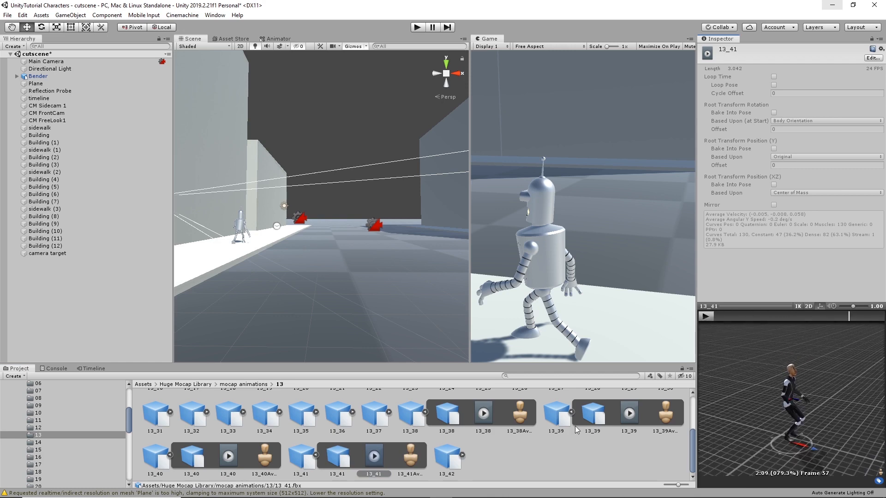
Step: Expand the 13_42 model and preview its animation clip
click(462, 455)
click(519, 457)
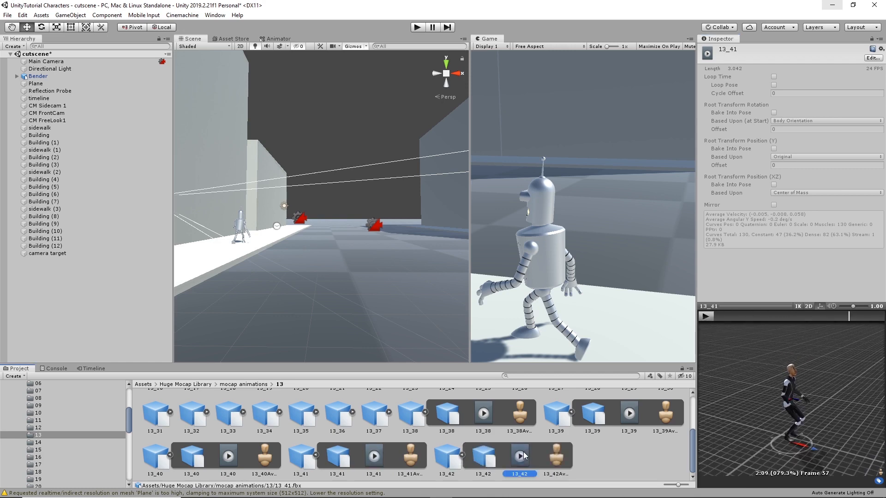
click(704, 317)
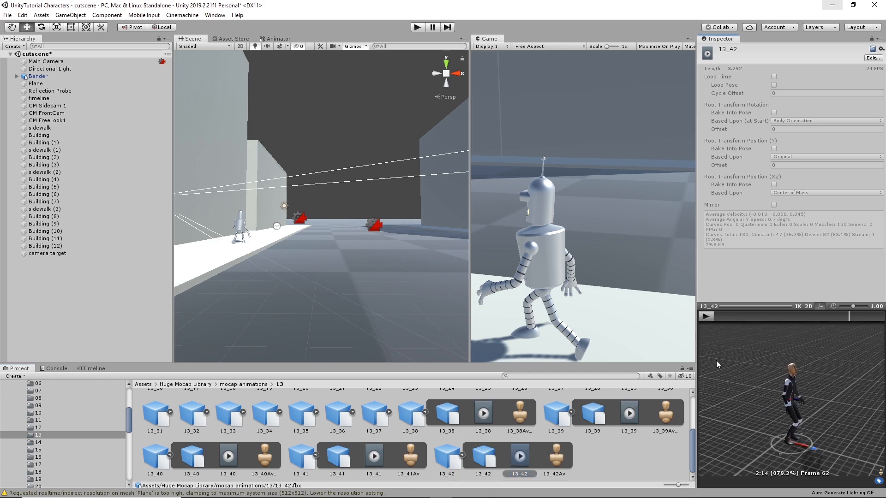
Step: Switch back to the mocap index spreadsheet in Excel and examine the motion descriptions for subjects #13 to #15
mouse_move(291, 496)
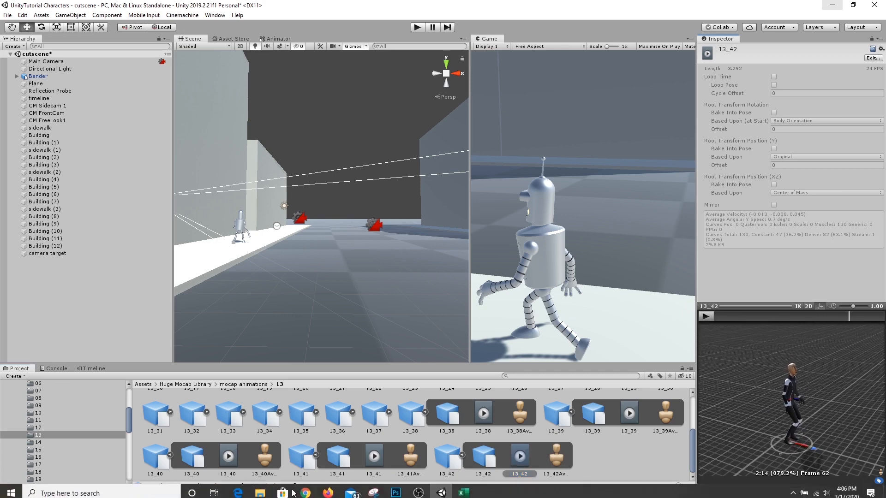
click(463, 485)
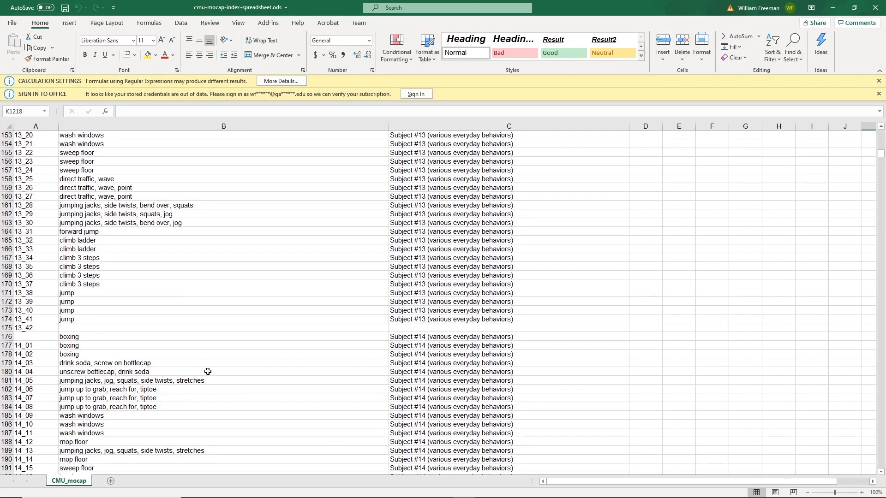
scroll(148, 390, up, 6)
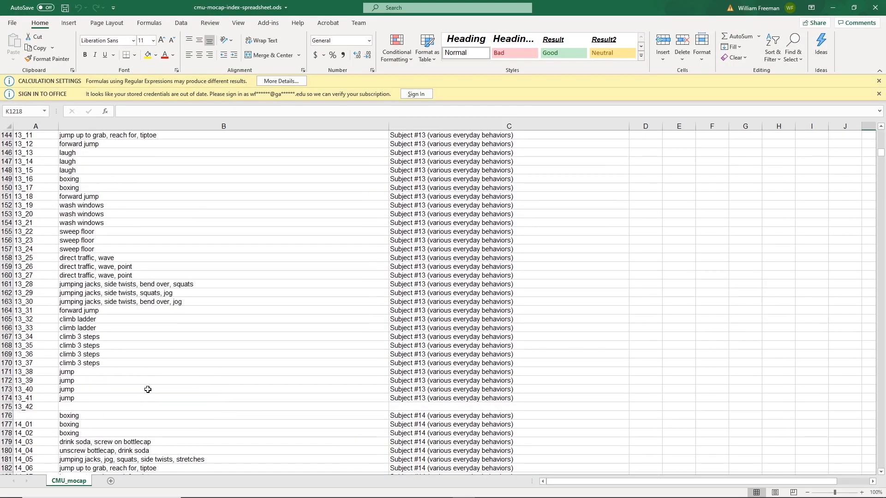
scroll(148, 390, up, 1)
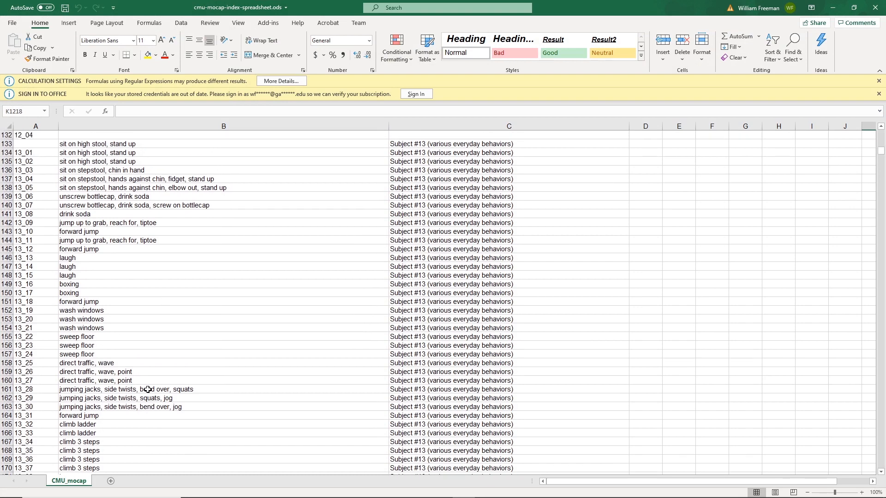
scroll(178, 367, down, 8)
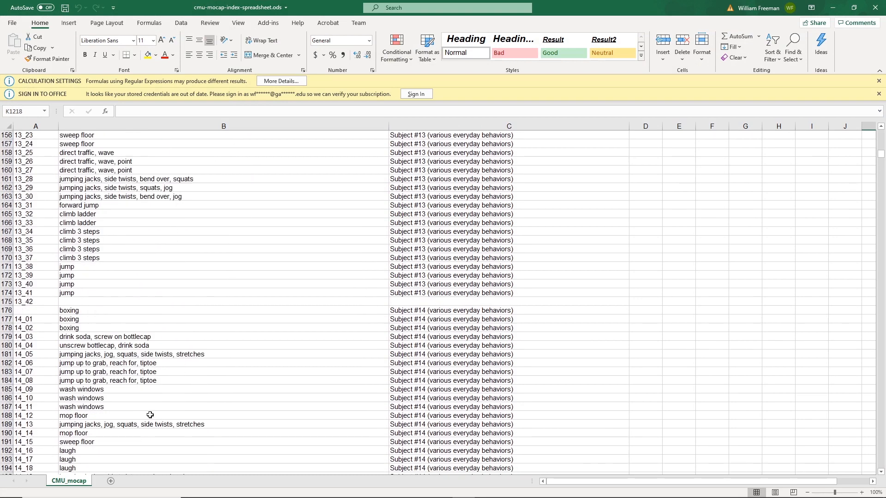
scroll(150, 415, down, 4)
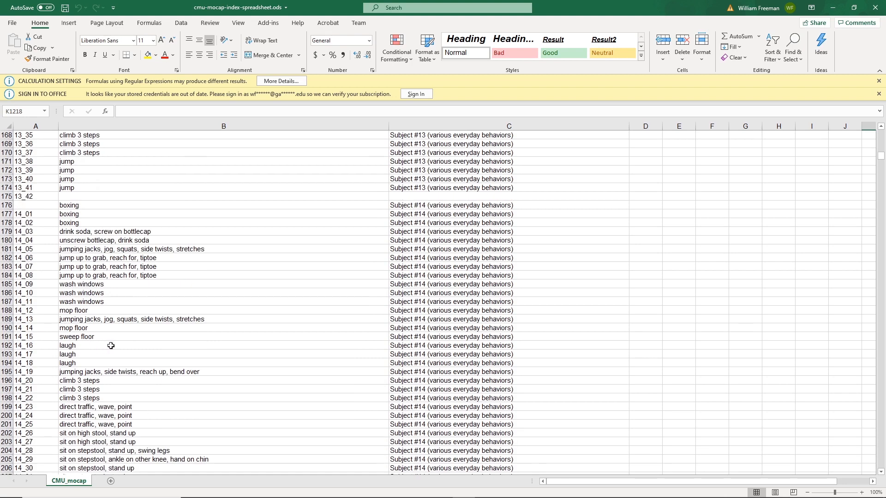
scroll(111, 345, down, 3)
scroll(122, 353, down, 2)
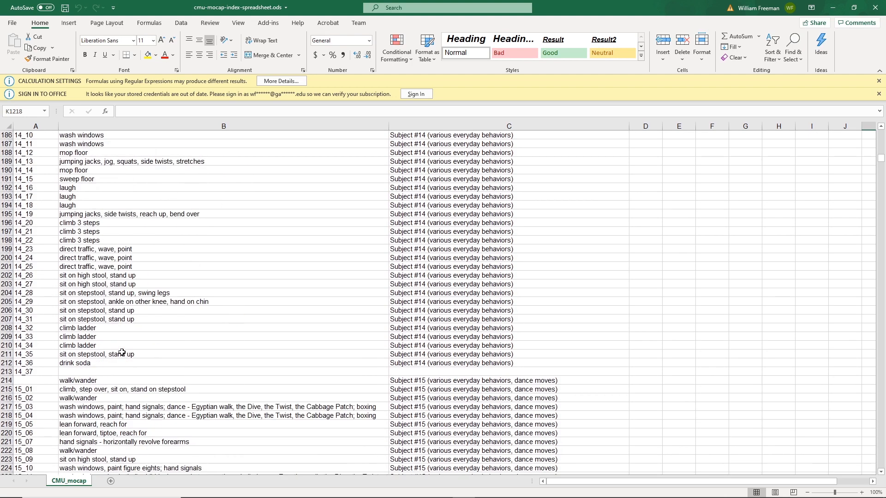
scroll(114, 369, down, 2)
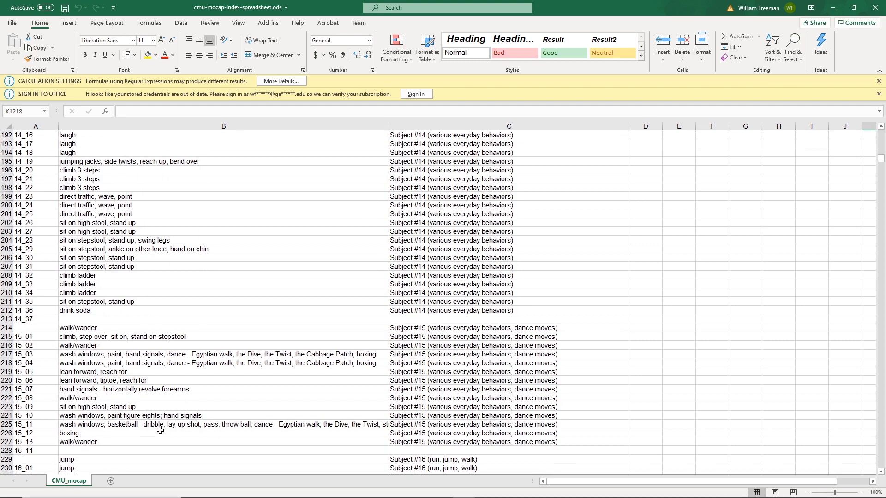
Step: Examine the motion descriptions for subject #16 in the mocap index spreadsheet
scroll(160, 430, down, 3)
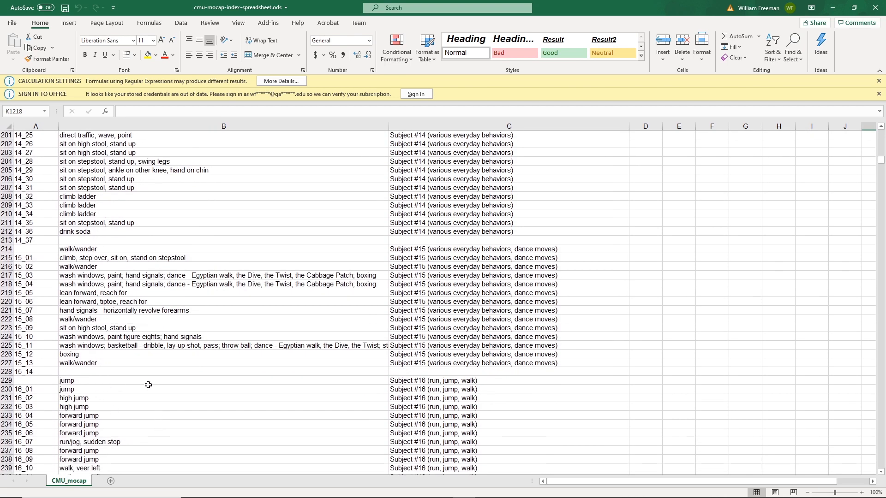
scroll(148, 385, down, 1)
scroll(148, 385, down, 1)
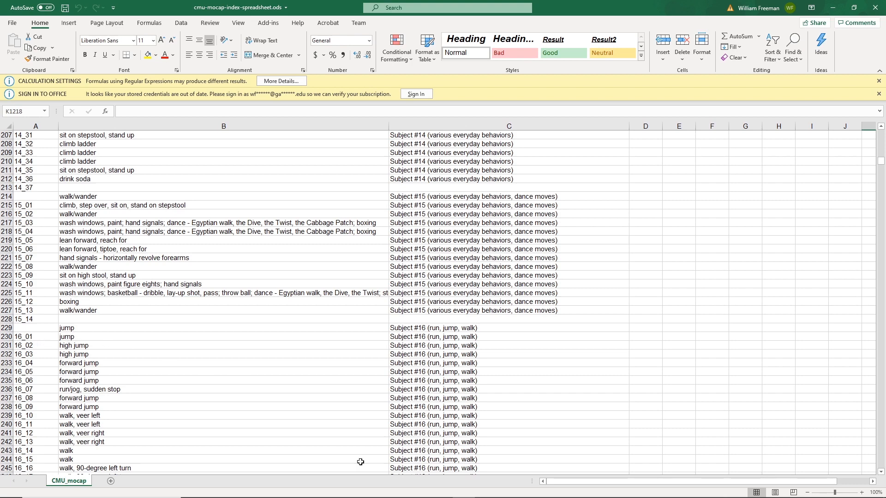
Step: Switch to Unity, open mocap animations folder 16, and recheck the subject #16 entries in the Excel index before returning
mouse_move(305, 496)
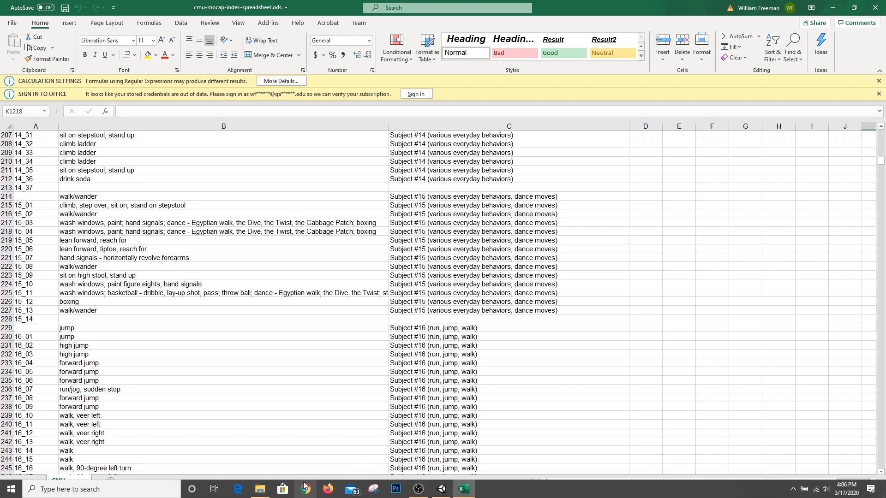
click(260, 492)
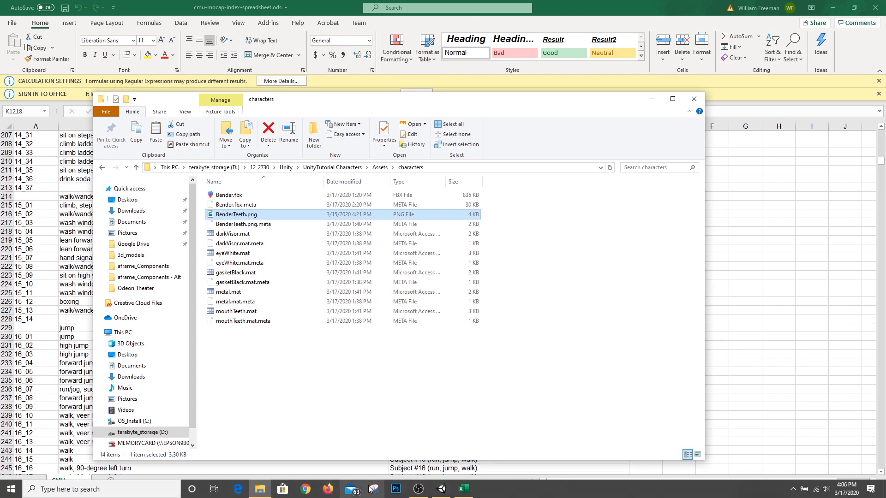
click(441, 489)
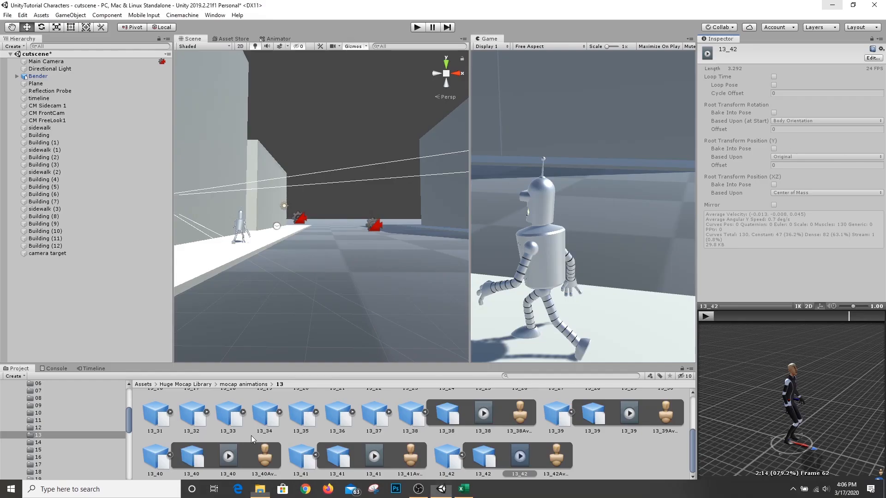
click(39, 457)
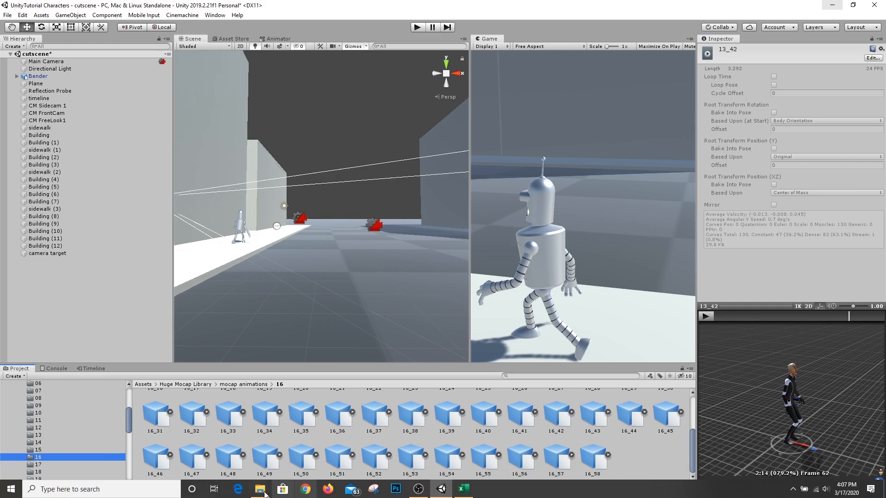
click(464, 490)
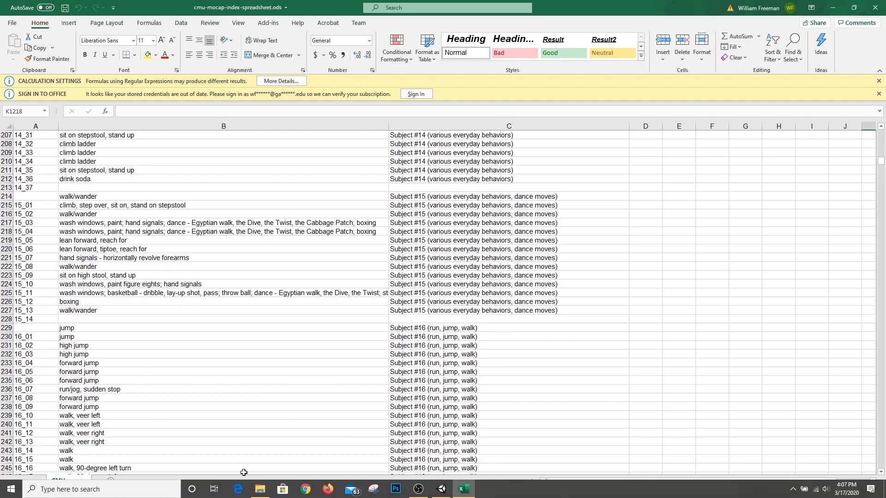
mouse_move(266, 494)
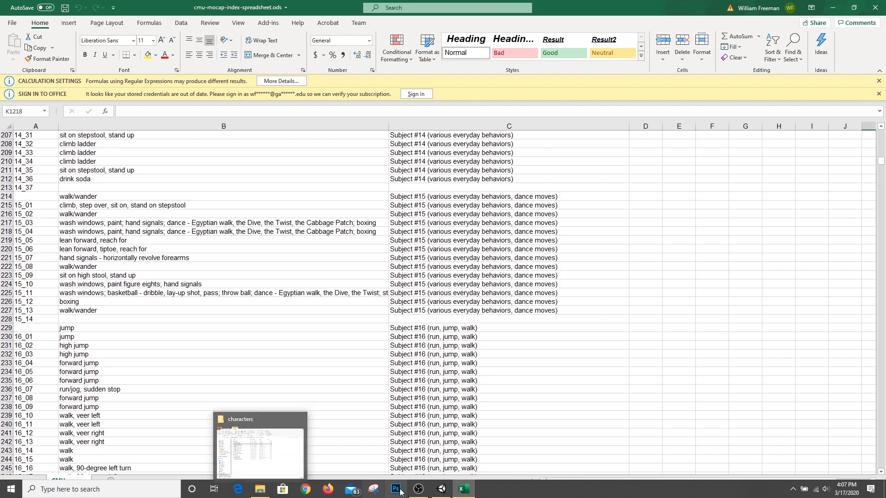
click(442, 490)
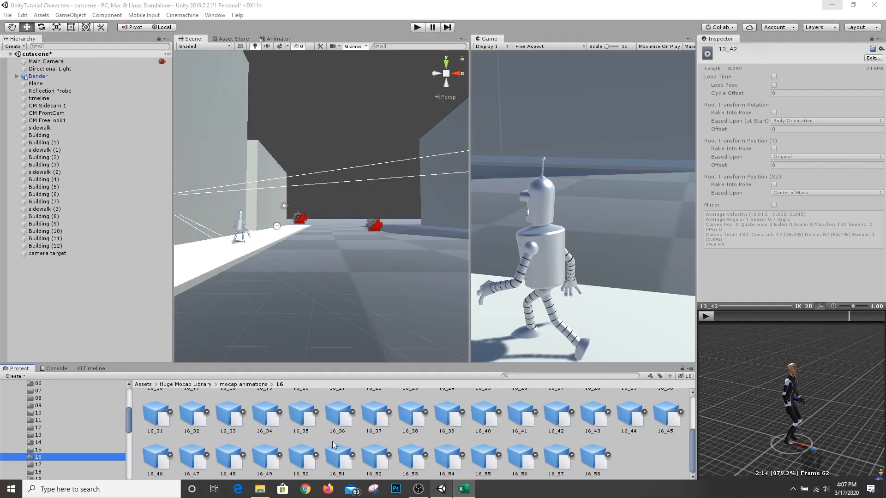
Step: Expand the 16_01 model in folder 16 and preview its animation clip
scroll(198, 432, up, 3)
click(156, 411)
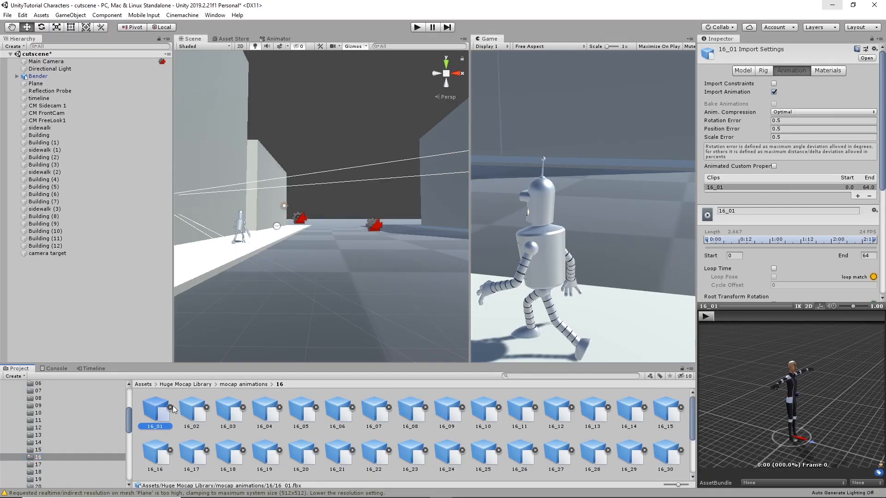
click(171, 408)
click(228, 409)
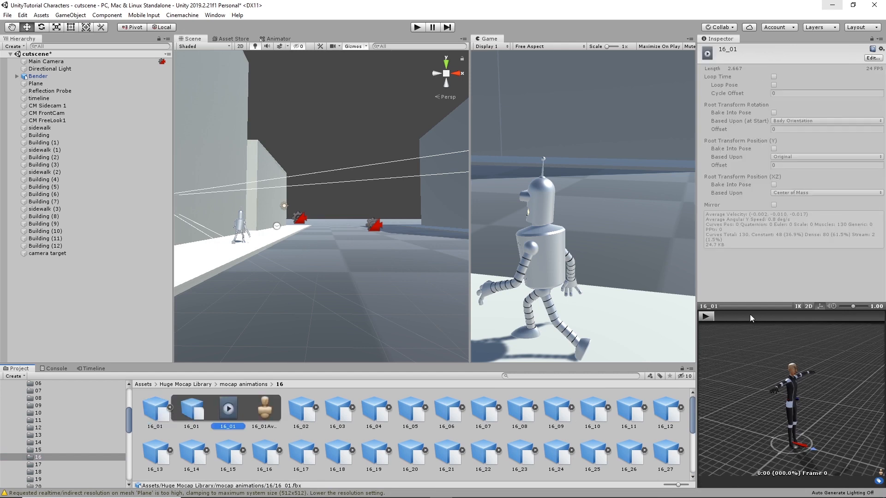
click(706, 316)
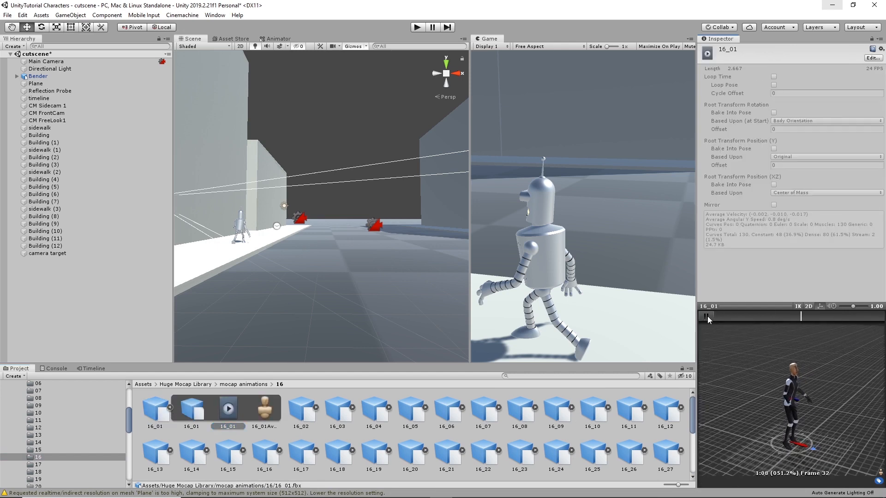
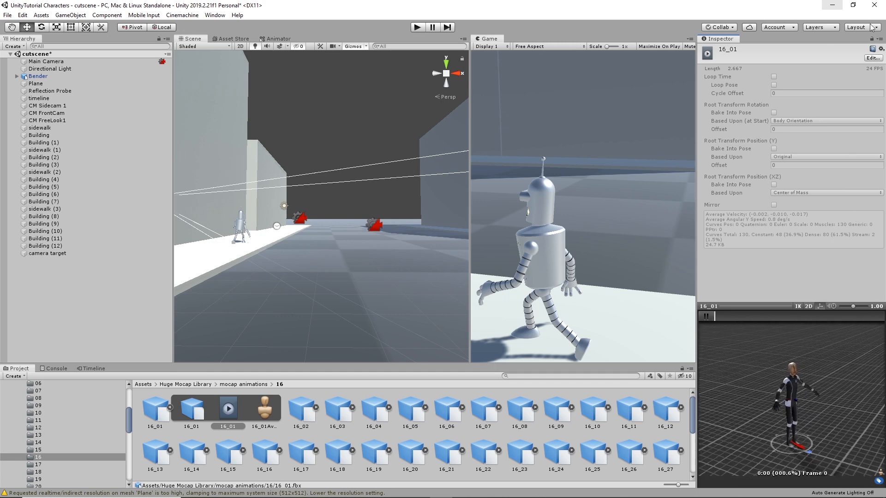
Step: Open the 16_01 import settings for editing and add a second clip named hopJump
click(874, 58)
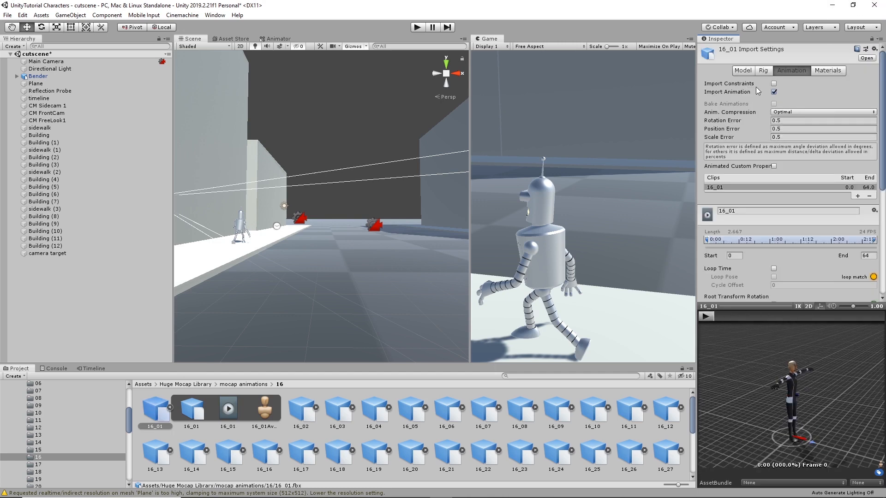
click(857, 196)
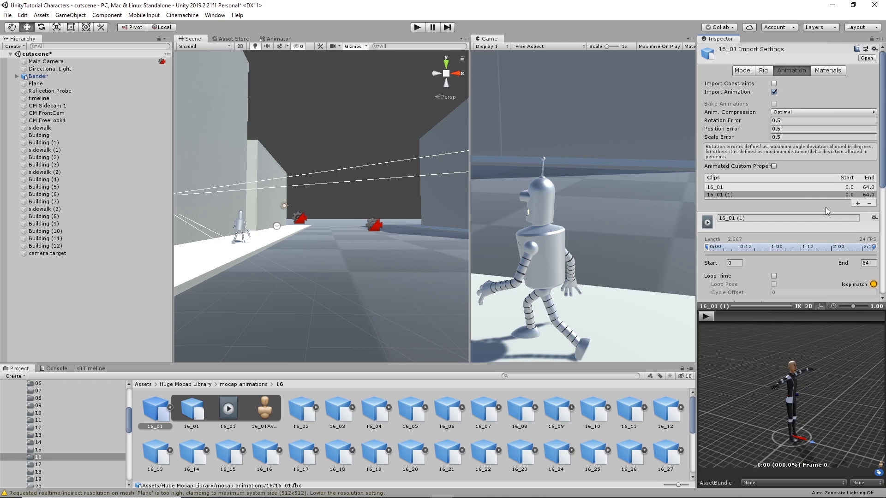
click(738, 220)
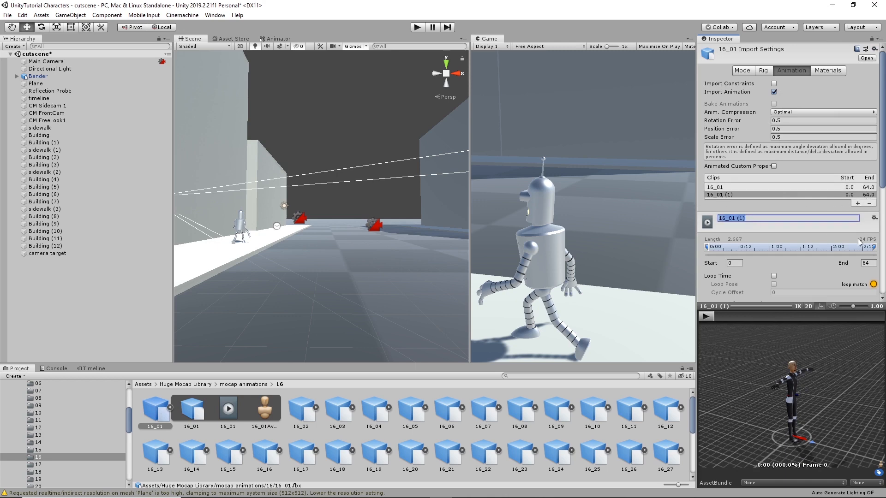
text(hopJump)
key(Return)
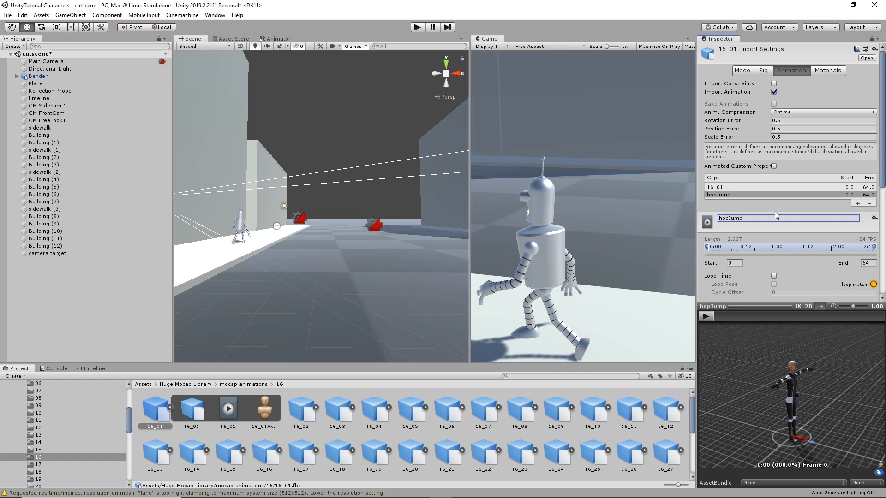
Step: Trim the hopJump clip to start at frame 3 and play its preview
mouse_move(725, 319)
mouse_down()
mouse_move(707, 321)
mouse_move(719, 325)
mouse_up()
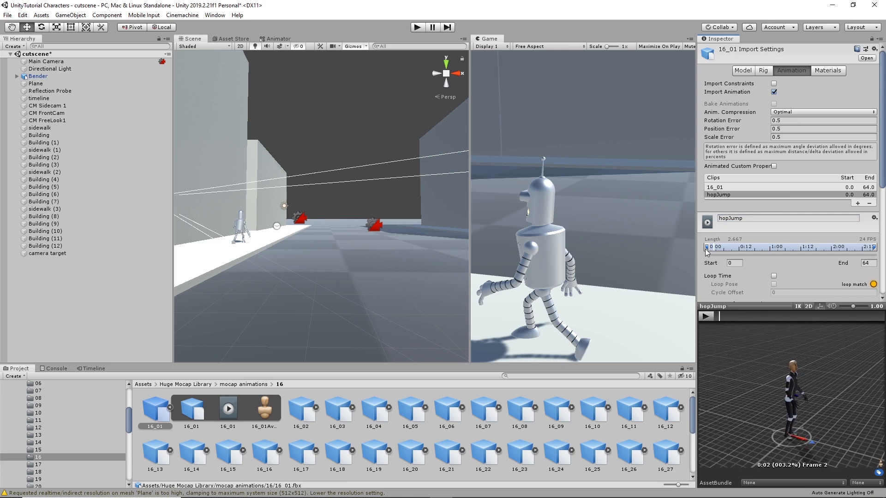
drag(707, 248, 716, 252)
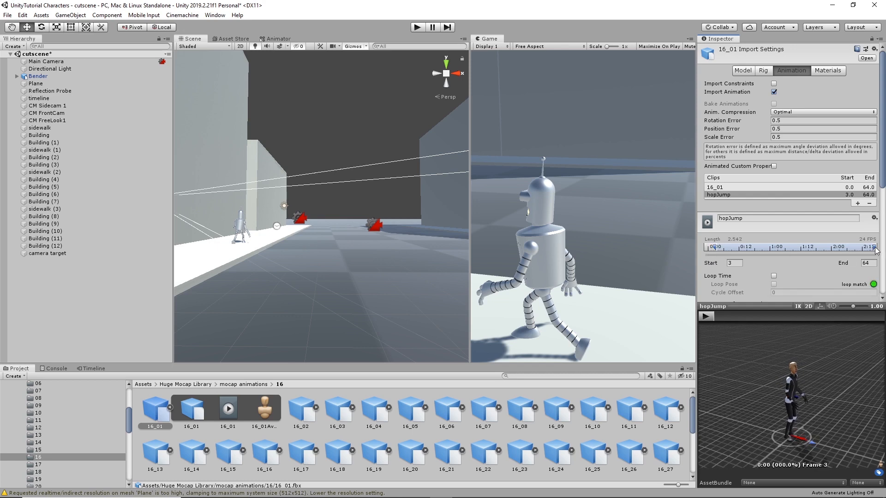
drag(876, 250, 875, 250)
click(706, 316)
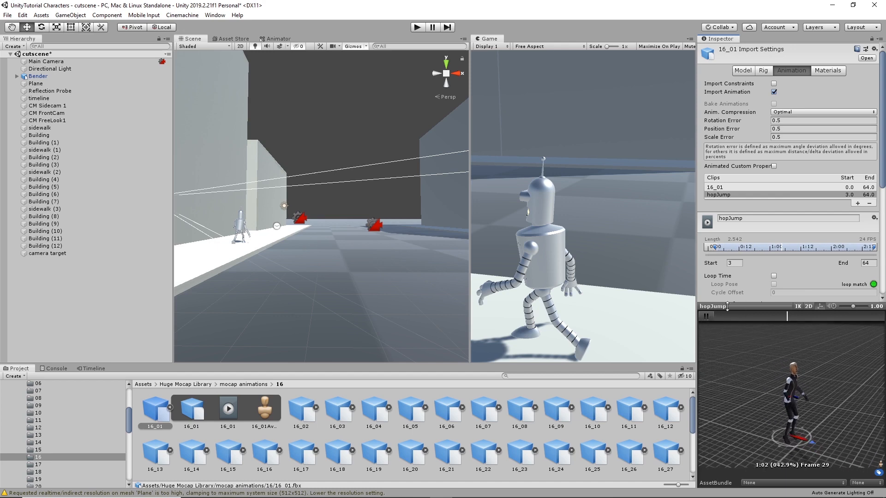
Step: Stop the preview, enable Loop Time and Bake Into Pose for root rotation and Y position on hopJump, and apply the import settings
scroll(795, 258, down, 3)
scroll(795, 258, down, 3)
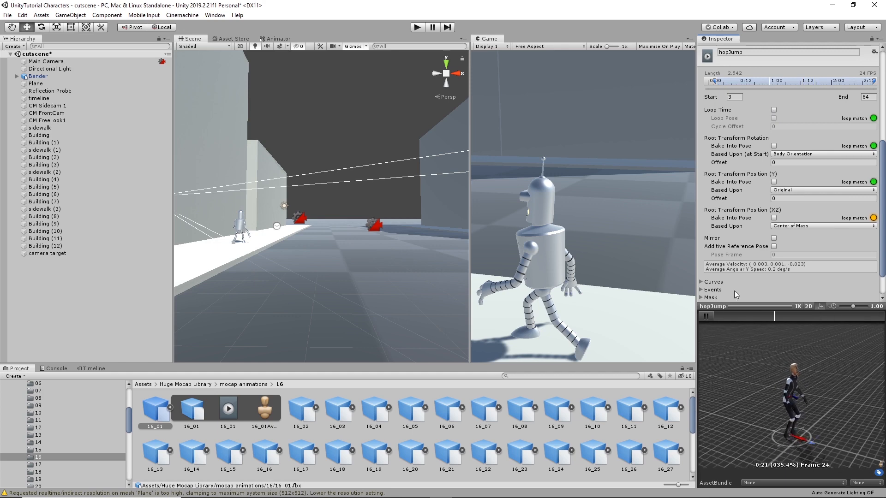
click(707, 317)
click(774, 110)
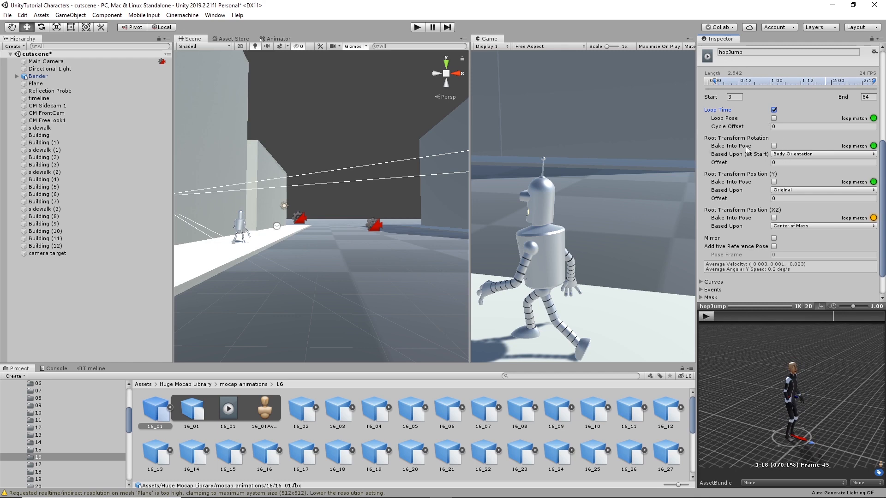
click(774, 147)
click(774, 182)
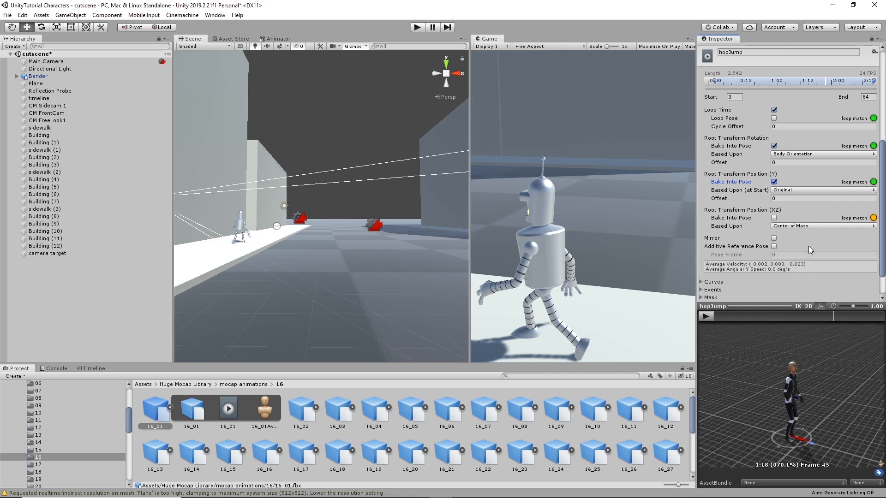
scroll(812, 249, down, 2)
click(866, 294)
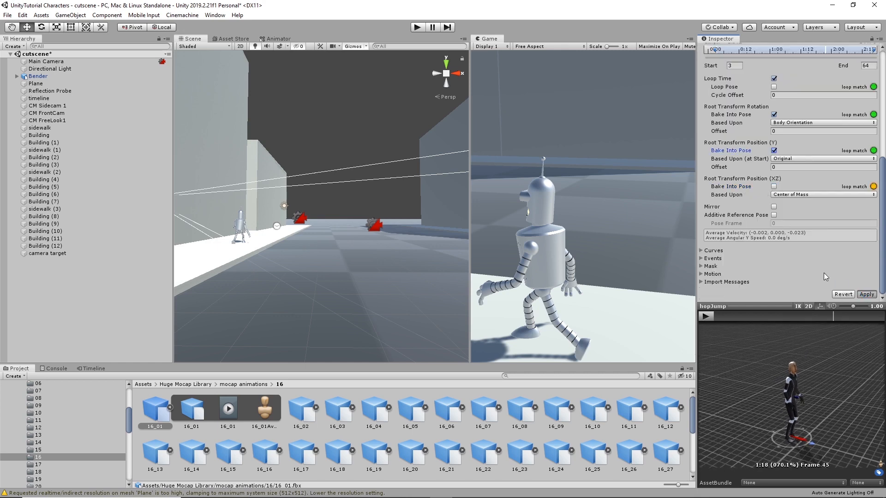
Step: Add the hopJump animation clip to Bender's track in the BenderCutscene timeline
click(93, 369)
right_click(536, 401)
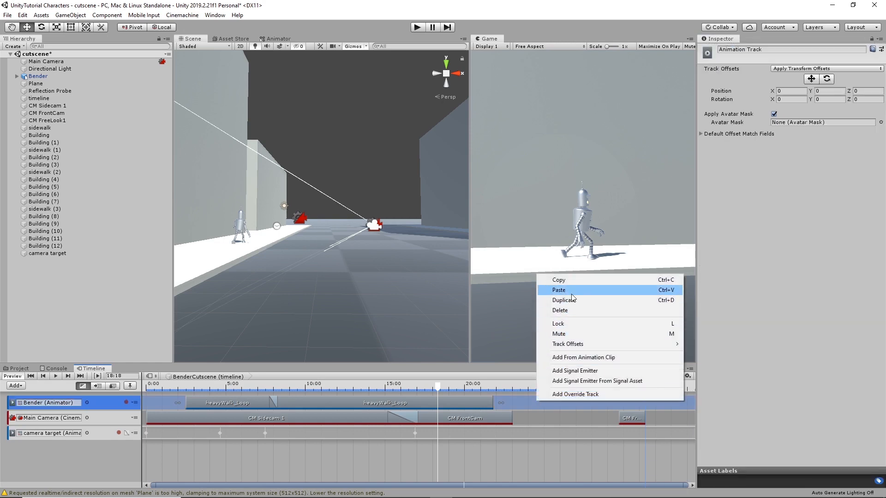
click(584, 358)
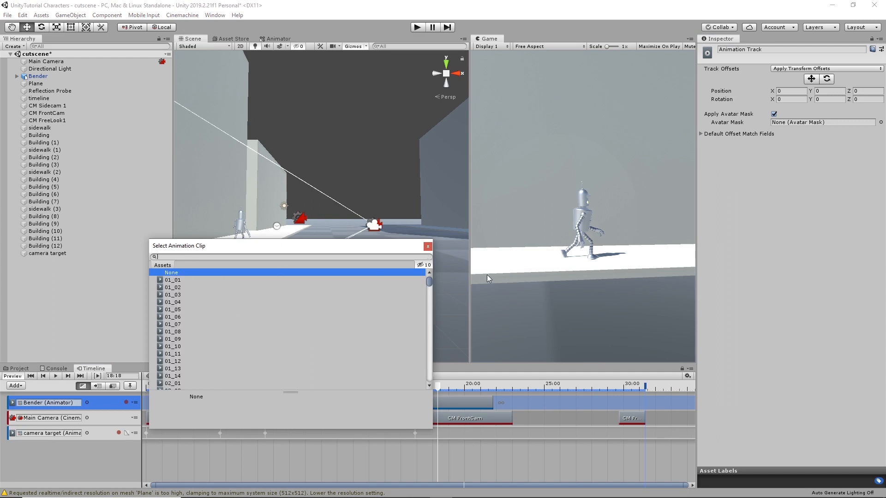
text(ho)
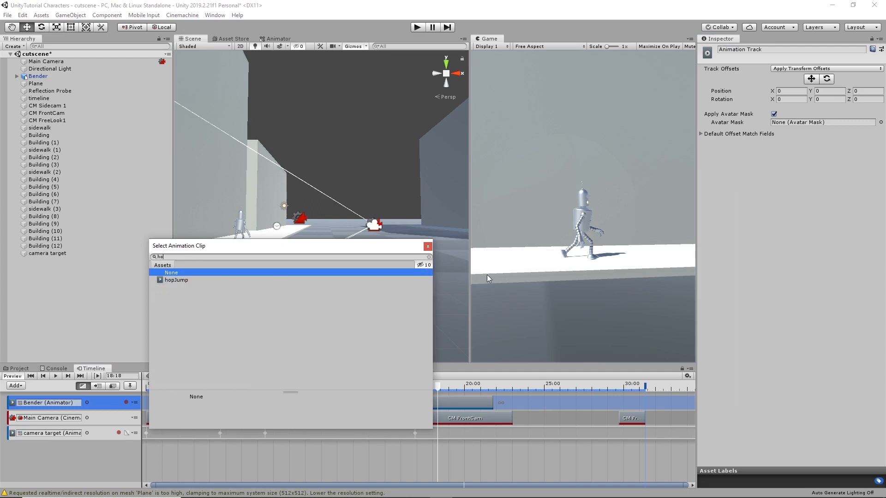
click(180, 281)
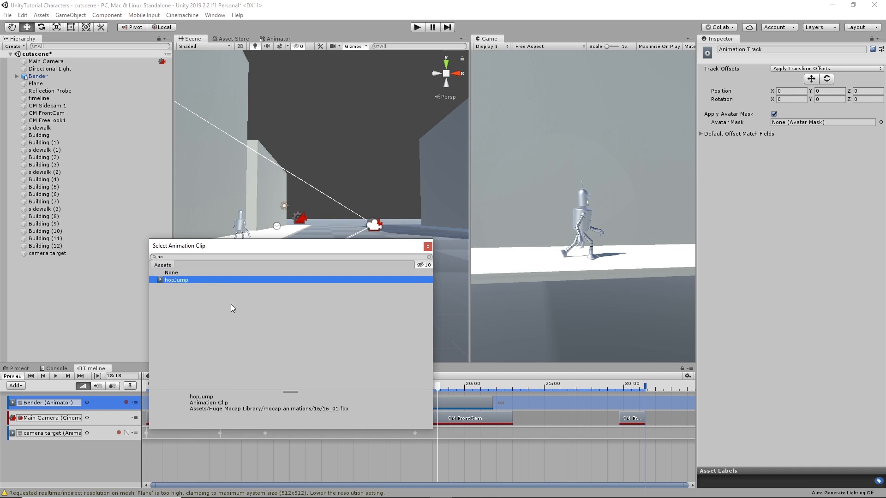
double_click(184, 280)
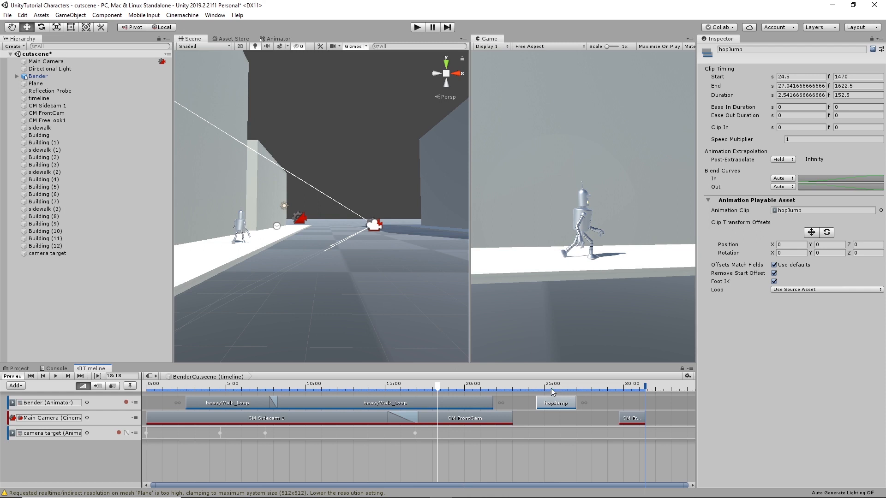
Step: Move the hopJump clip to start at 21.8 s, directly after the second walk loop, and match its offsets to the previous clip
drag(556, 407, 491, 387)
click(489, 386)
right_click(511, 405)
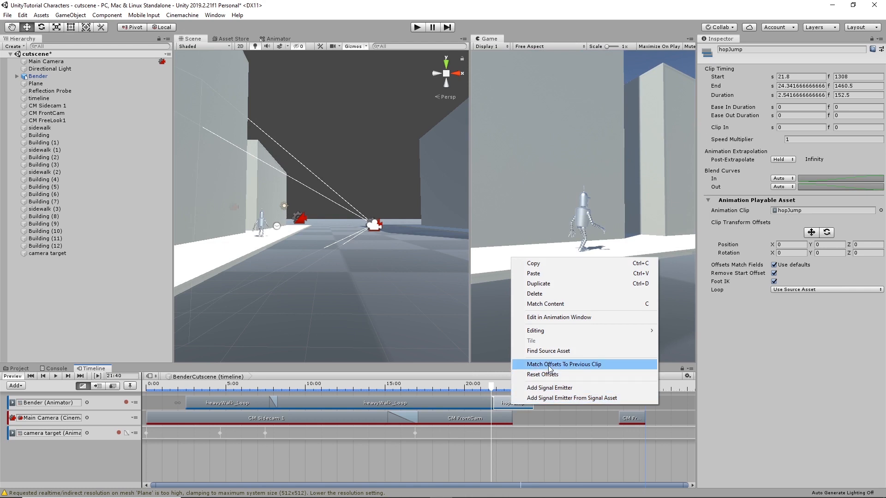
click(547, 364)
mouse_move(492, 383)
mouse_down()
mouse_move(514, 386)
mouse_move(488, 388)
mouse_move(496, 388)
mouse_up()
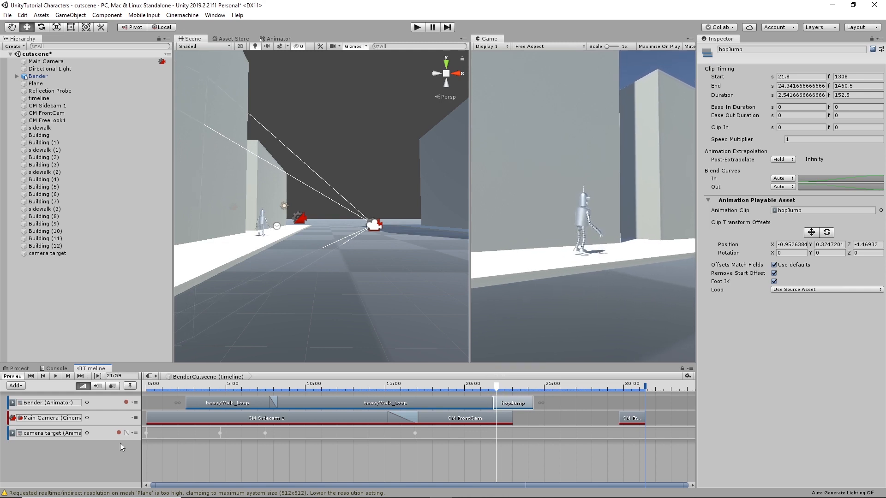
Step: In hopJump's import settings, base the root Y position on Feet with an offset of 0.13 and apply the change
click(23, 369)
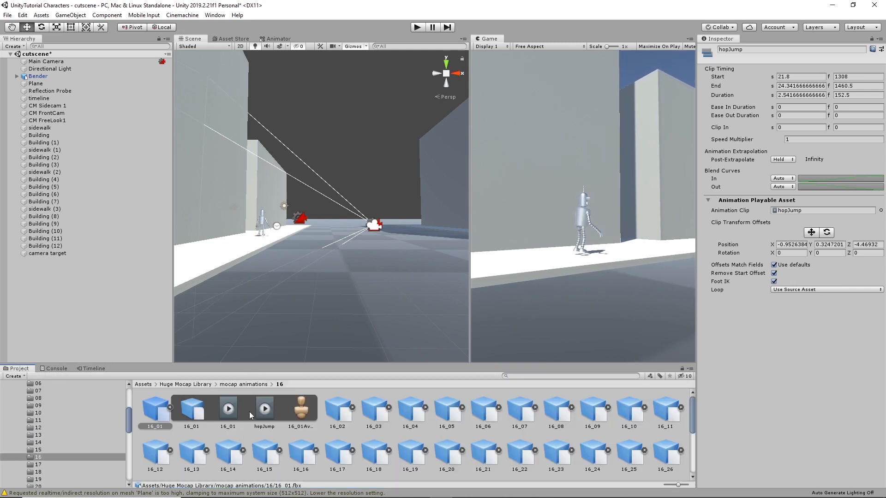
click(271, 409)
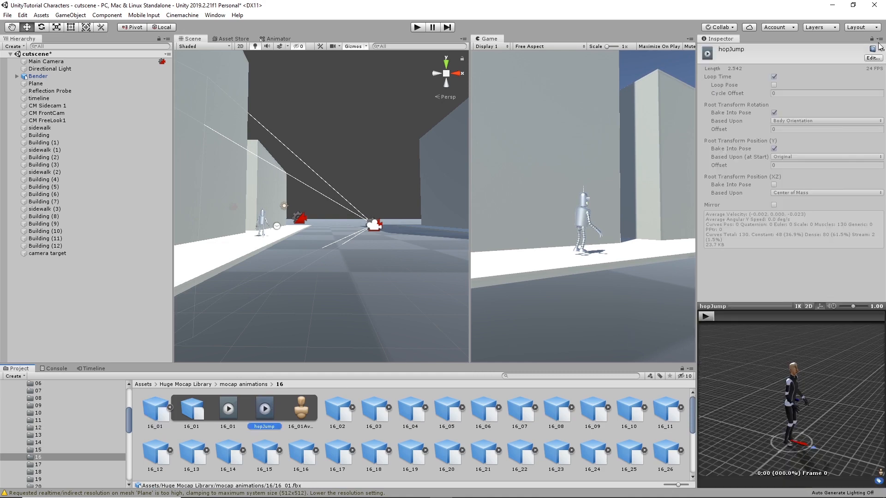
click(874, 58)
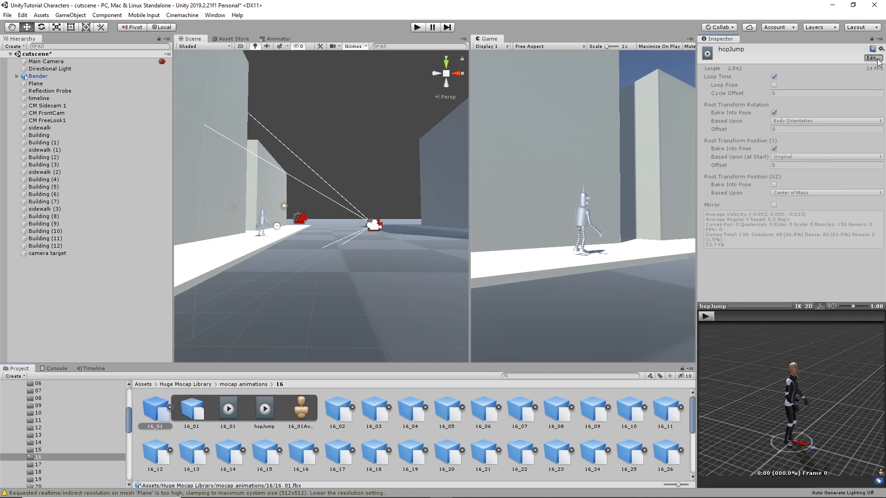
scroll(771, 230, down, 5)
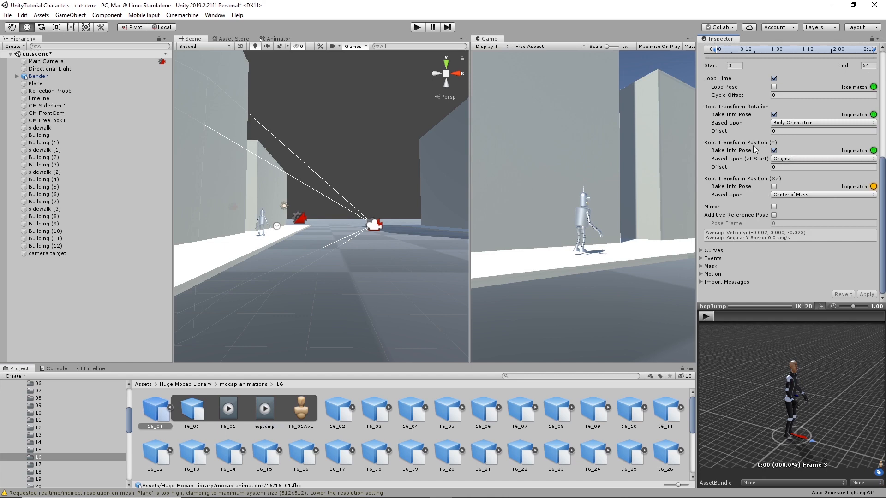
click(789, 159)
click(809, 188)
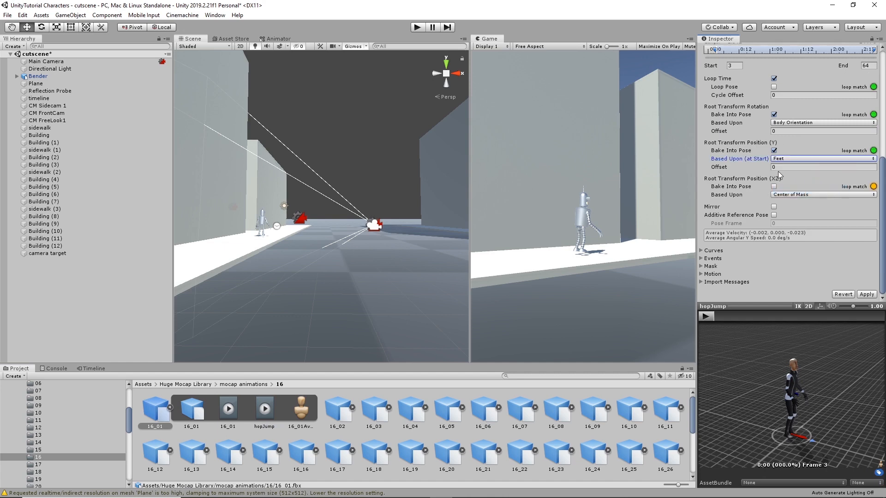
click(769, 167)
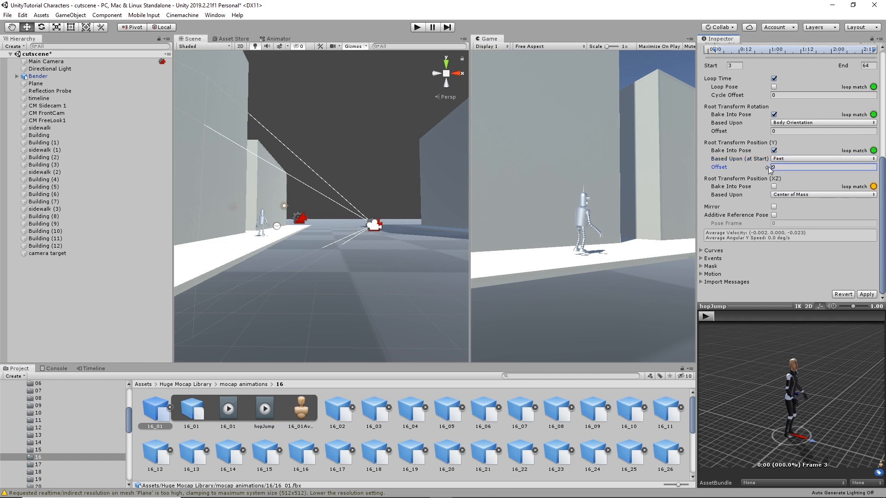
drag(769, 169, 774, 172)
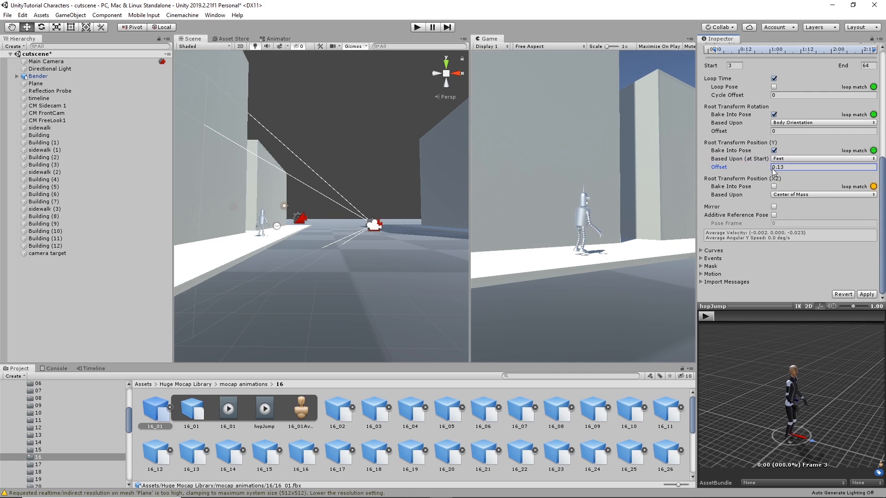
click(867, 294)
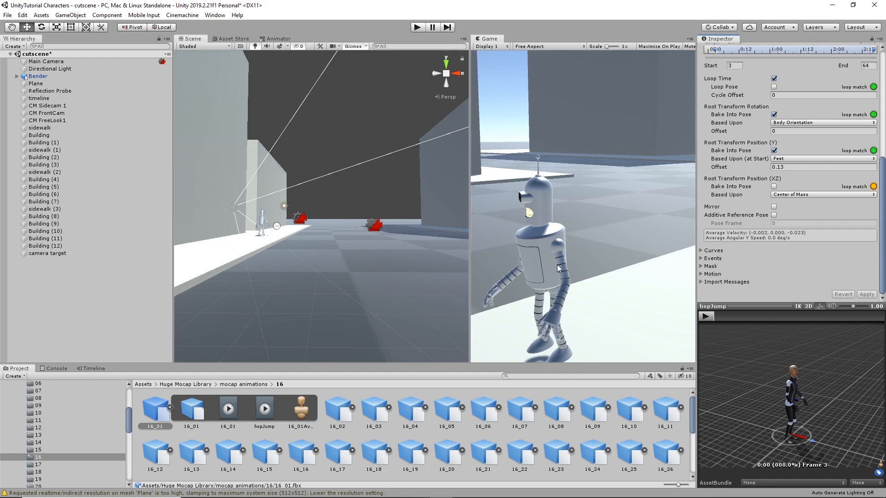
Step: Check hopJump at about 22:29 in the timeline, set its root Y position offset to 0.16 and apply the change
click(94, 369)
drag(497, 387, 504, 387)
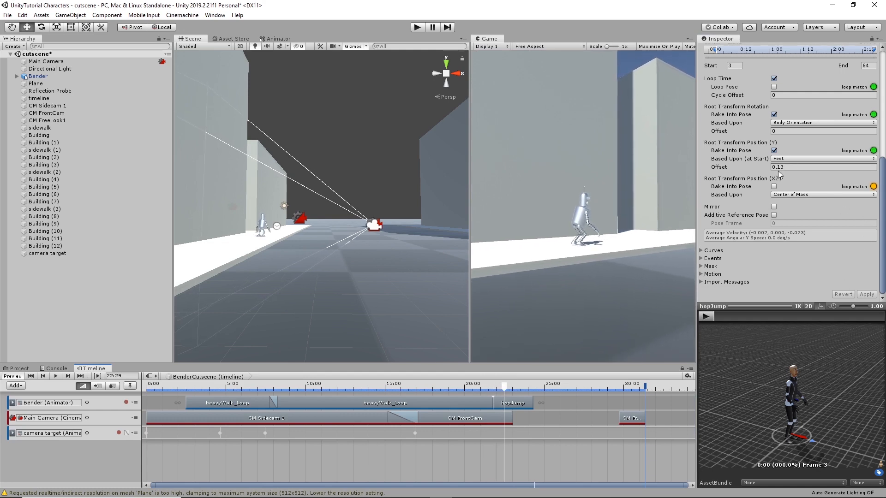
drag(781, 166, 797, 171)
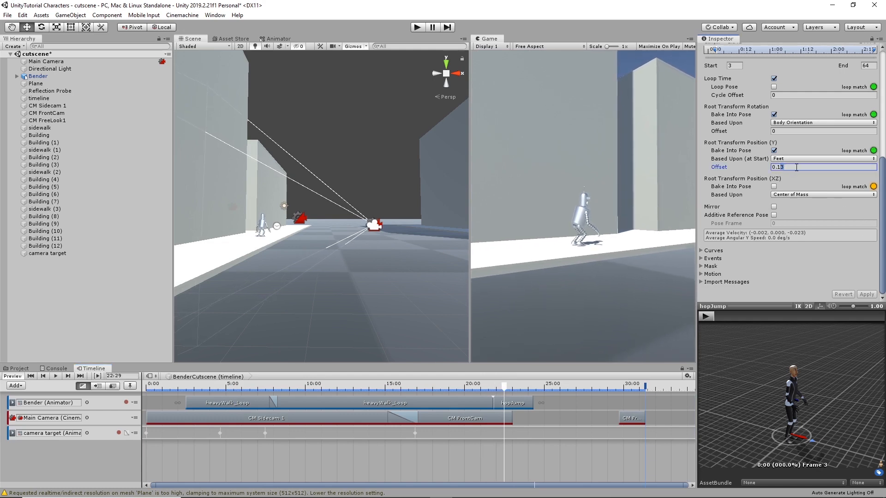
text(6)
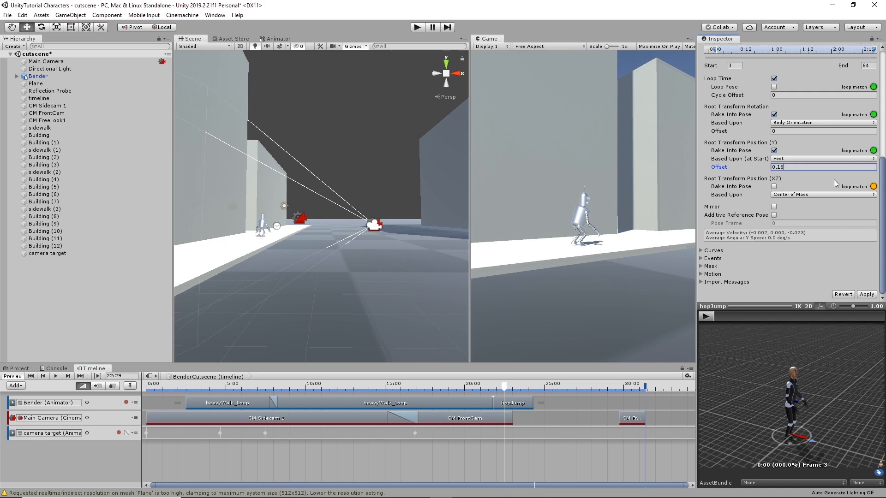
click(873, 296)
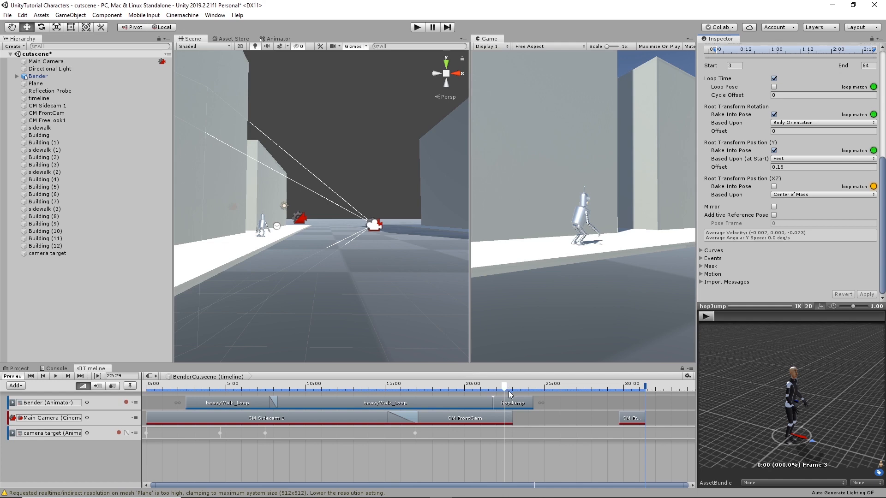
Step: Shift the hopJump clip to start at about 20.88 s so it blends with the walk loop, and save the scene and project
drag(504, 387, 506, 407)
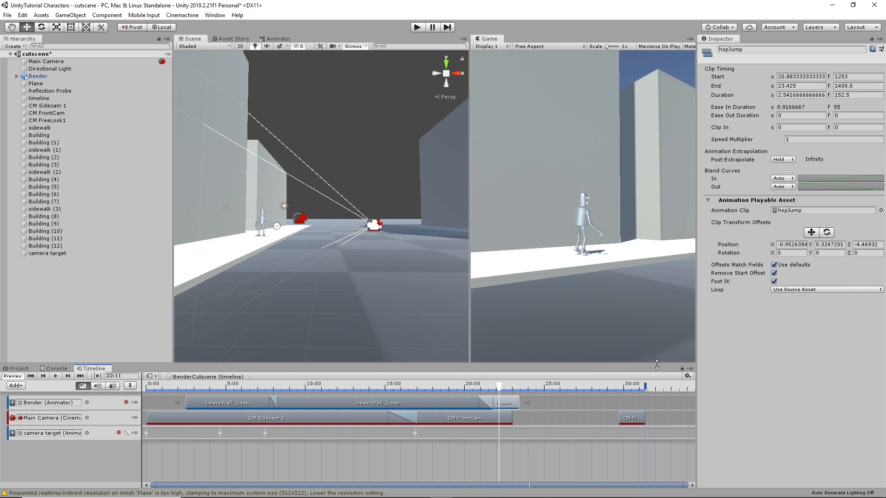
mouse_move(356, 496)
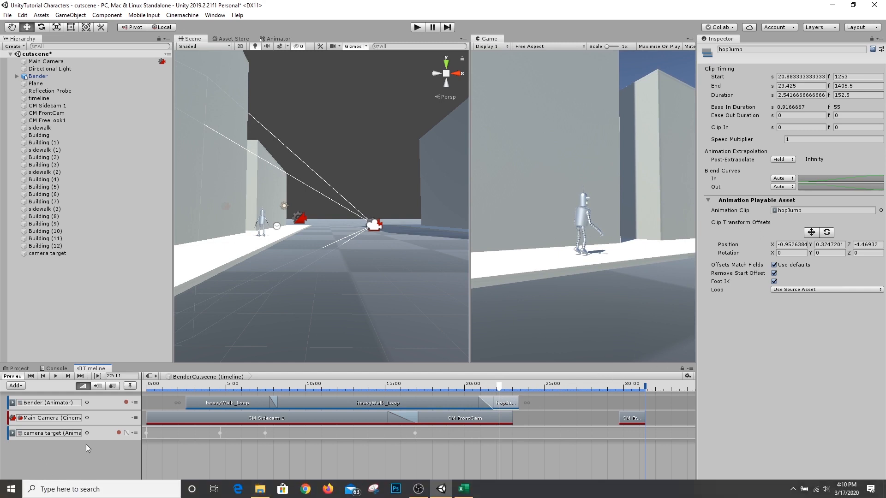
click(7, 15)
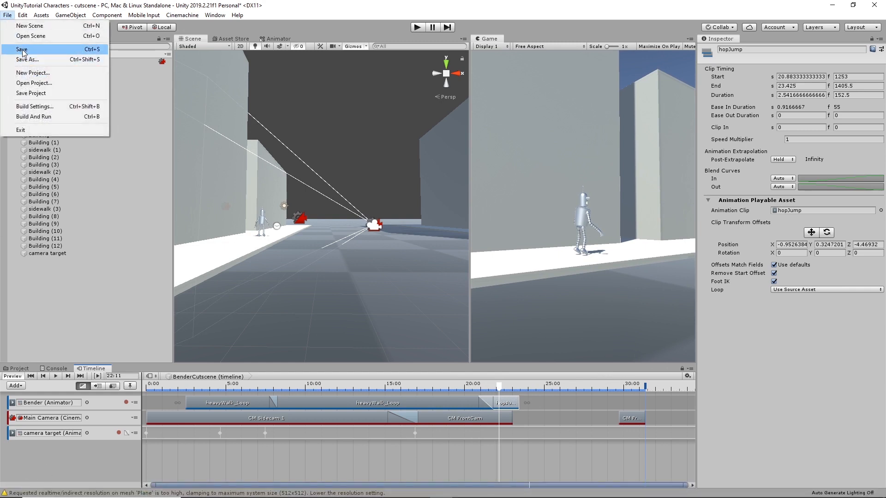
click(22, 49)
click(8, 15)
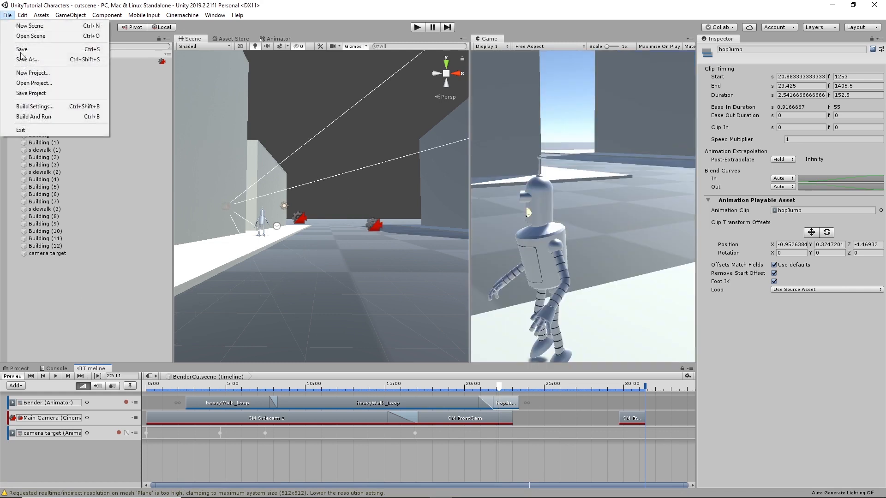
click(32, 93)
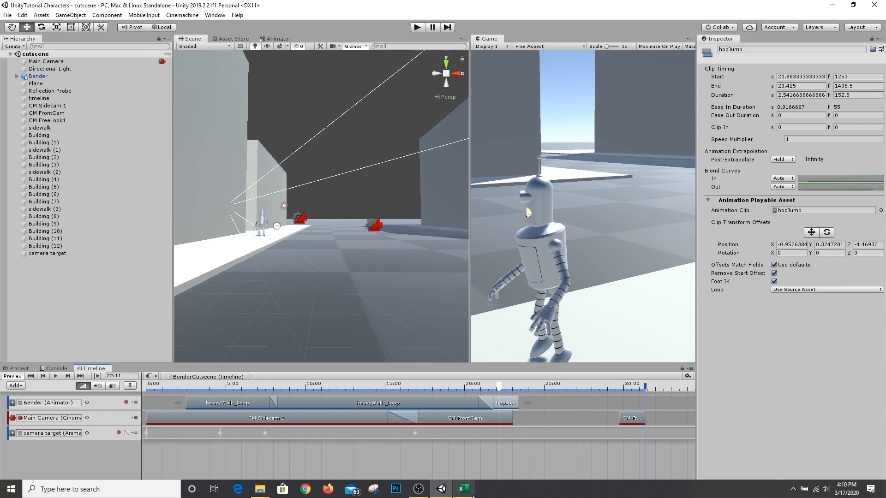
Step: Switch to Excel and look beyond the subject 16 entries in the CMU mocap index spreadsheet for another motion
click(465, 492)
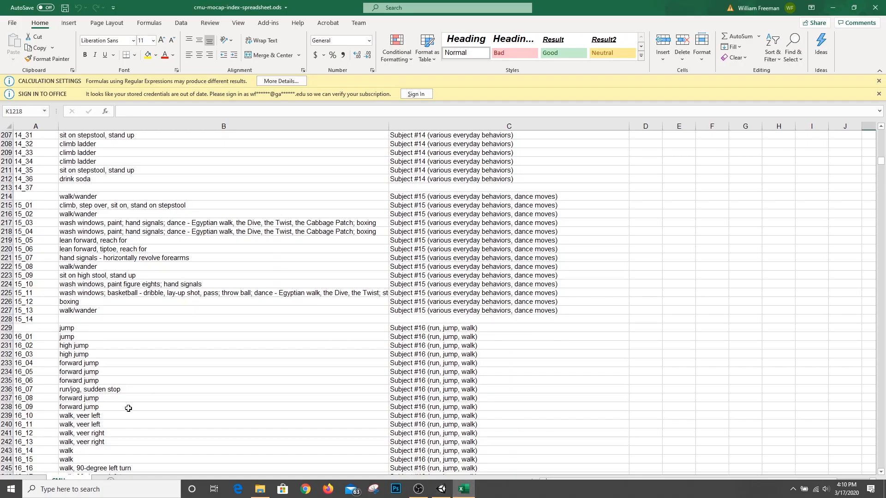
scroll(133, 389, down, 14)
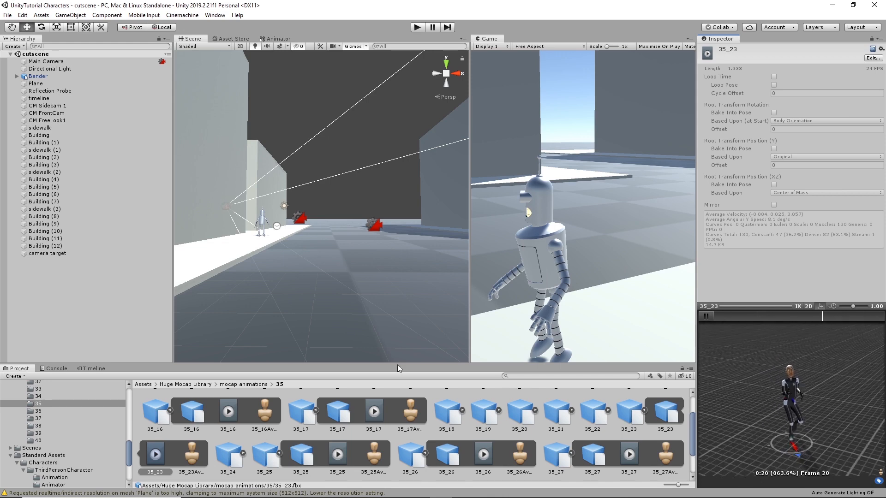
Step: Open the import settings of mocap animation 35_23 in Unity and add a second clip named benderRun
click(872, 58)
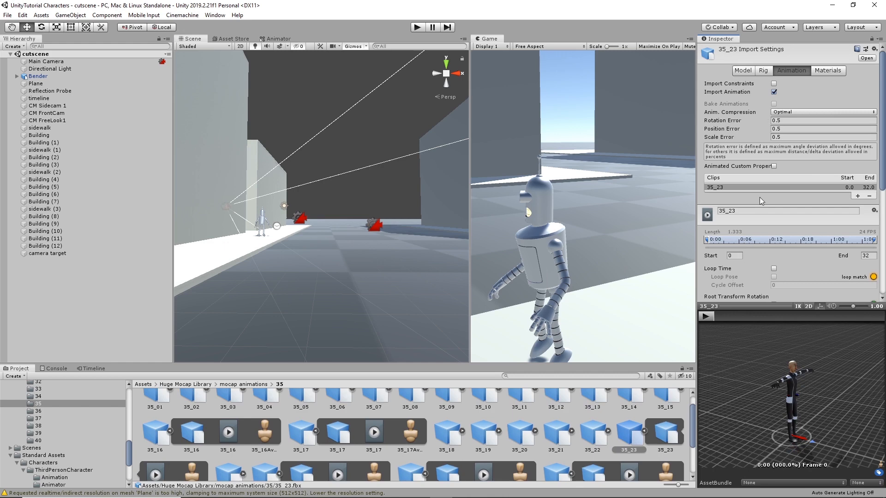
click(858, 196)
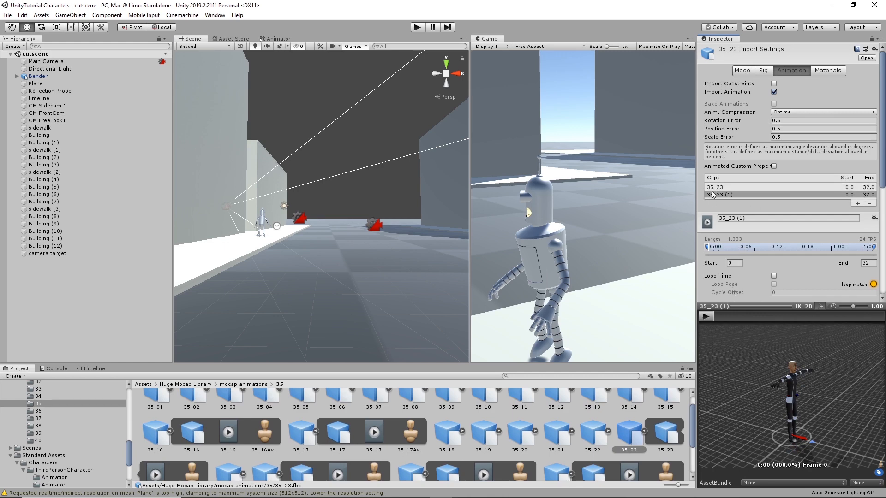
click(751, 218)
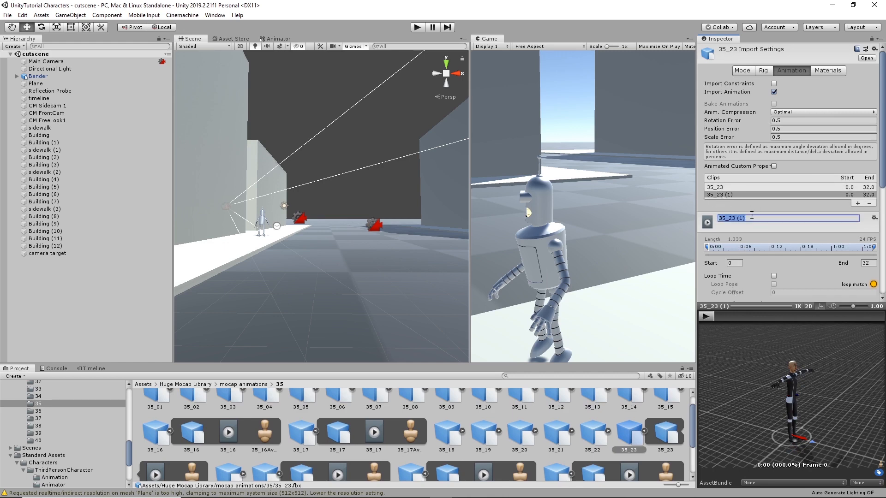
text(benderRun)
key(Return)
Step: Trim the benderRun clip to start at frame 1.6 and end at frame 19.6, and play its preview
mouse_move(722, 317)
mouse_down()
mouse_move(711, 323)
mouse_move(723, 333)
mouse_up()
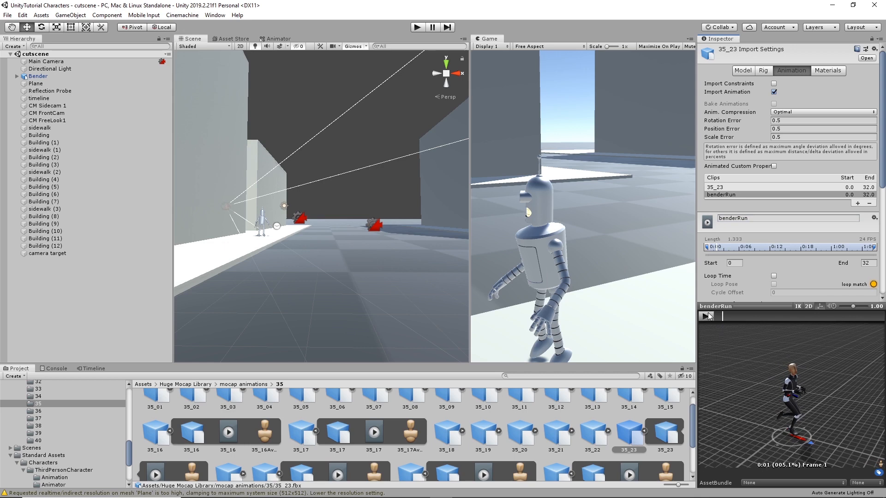
drag(706, 247, 714, 256)
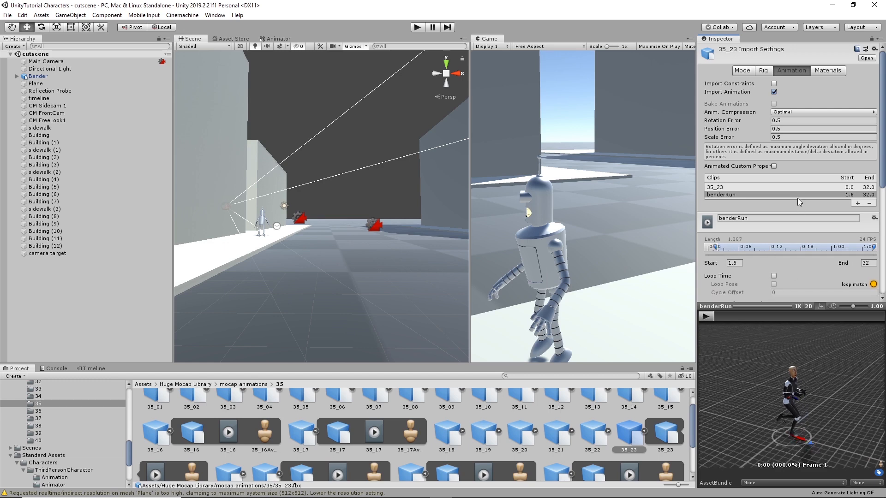
scroll(883, 177, down, 6)
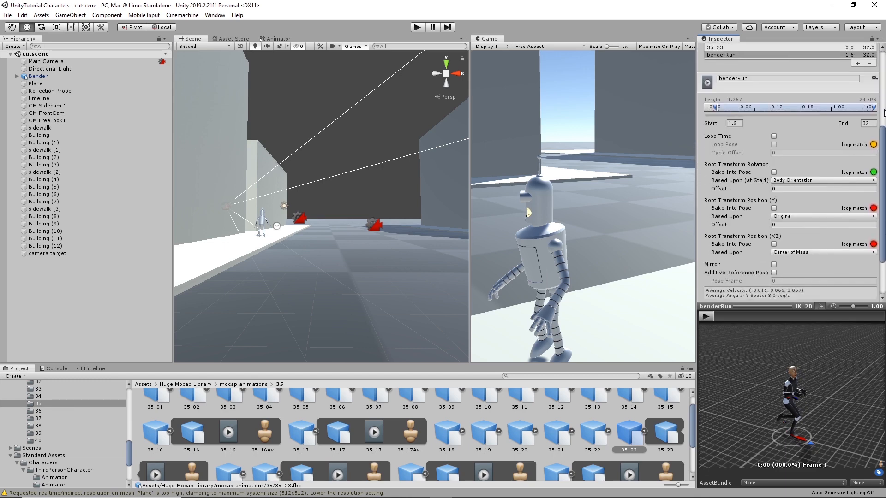
mouse_move(874, 111)
mouse_down()
mouse_move(858, 121)
mouse_move(810, 122)
mouse_up()
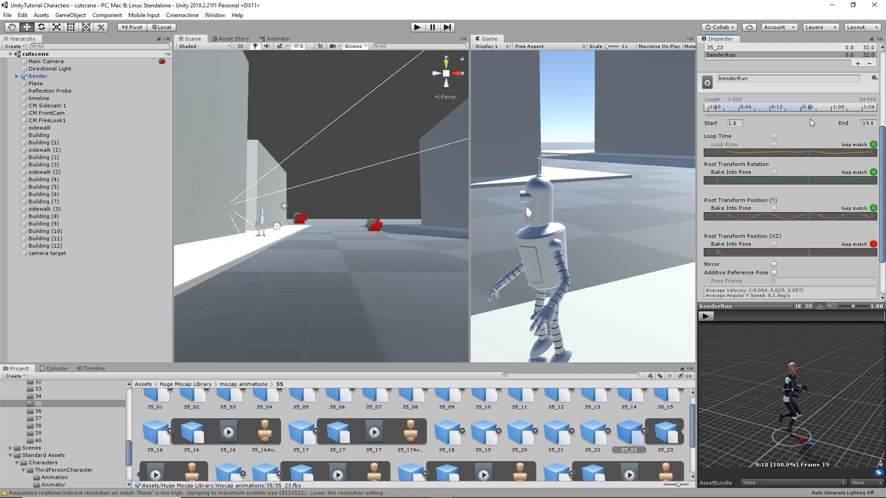
click(709, 318)
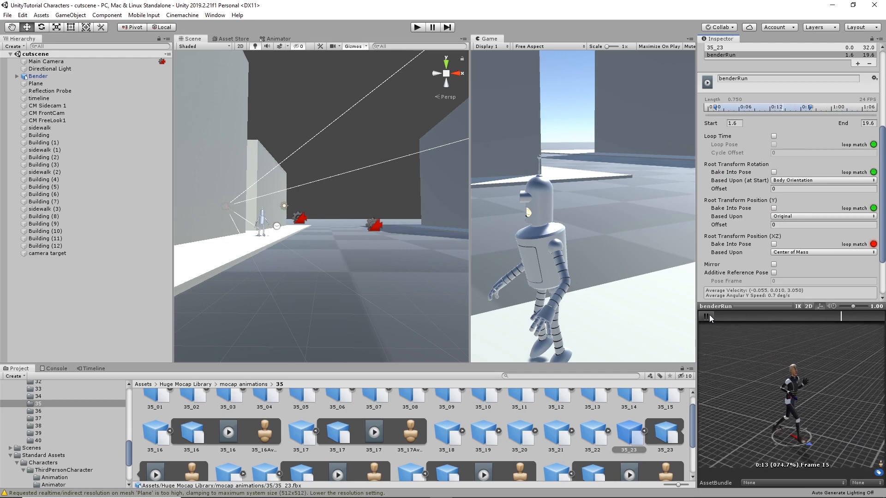
click(707, 317)
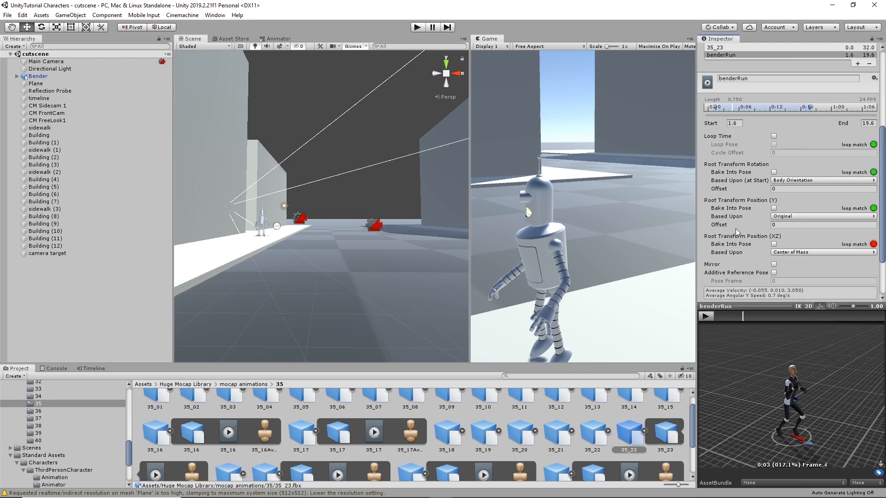
Step: Enable Loop Time and Bake Into Pose for root rotation on benderRun, set the rotation offset to 0.34 and apply
click(774, 137)
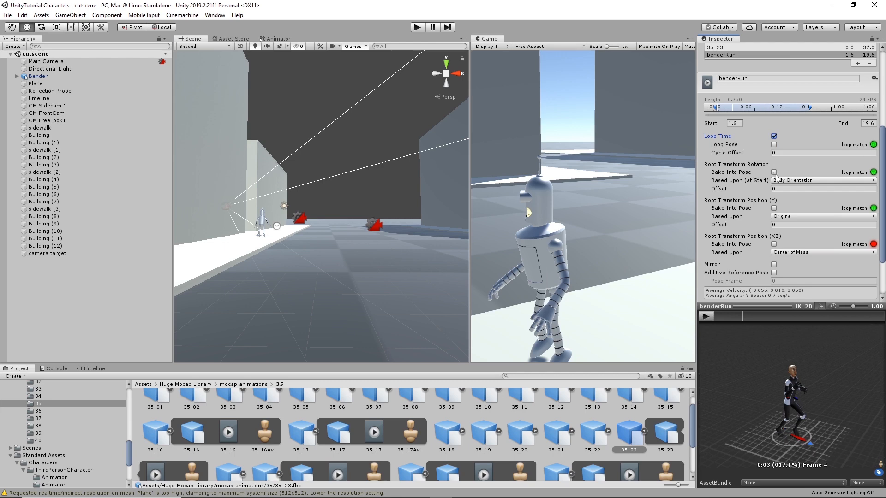
click(774, 173)
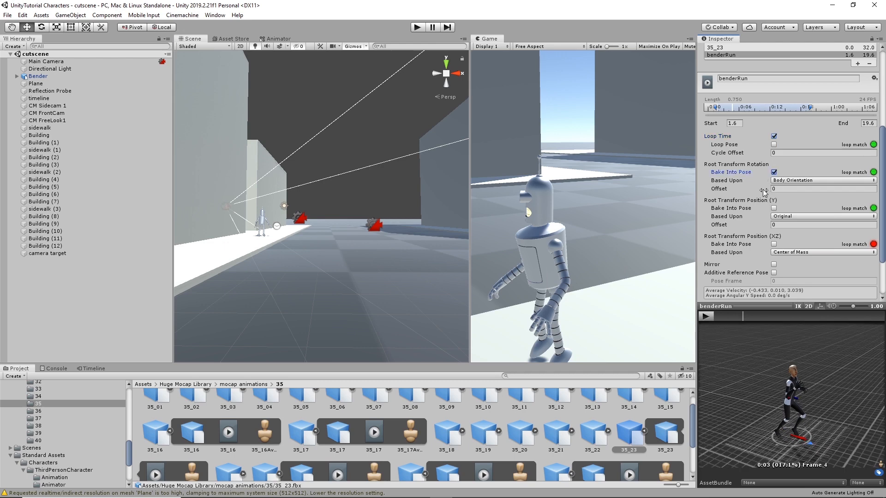
drag(769, 192, 774, 192)
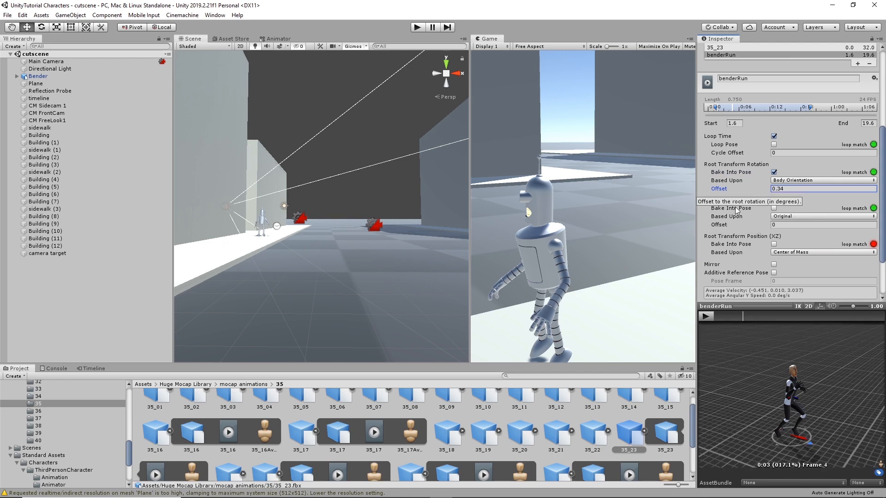
scroll(863, 256, down, 3)
click(866, 295)
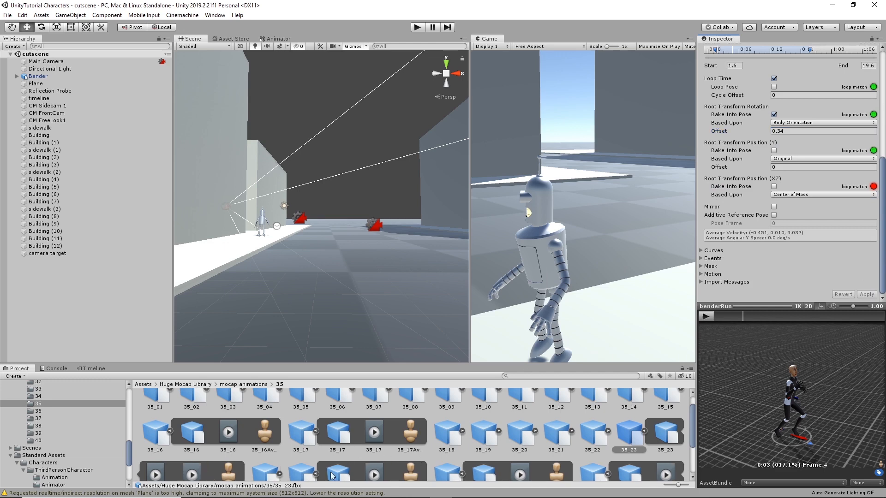
Step: Reopen the import settings of the benderRun clip and play its preview to check the loop
scroll(331, 475, down, 1)
click(193, 448)
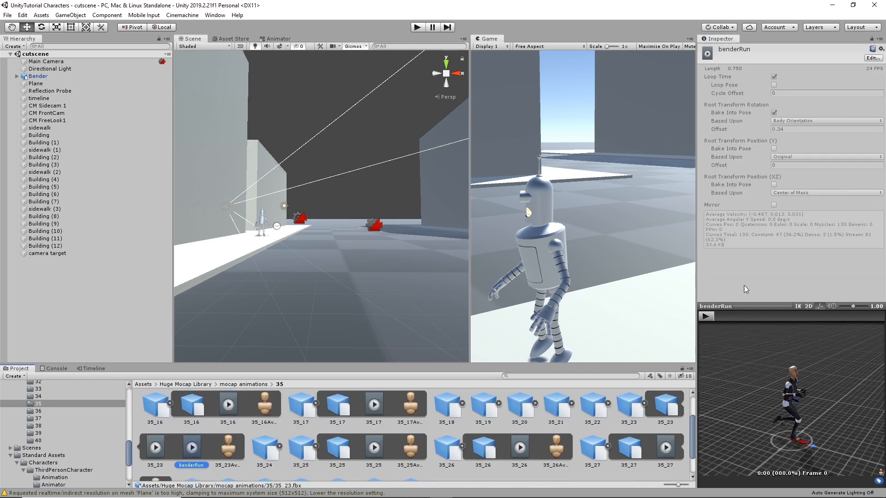
click(873, 57)
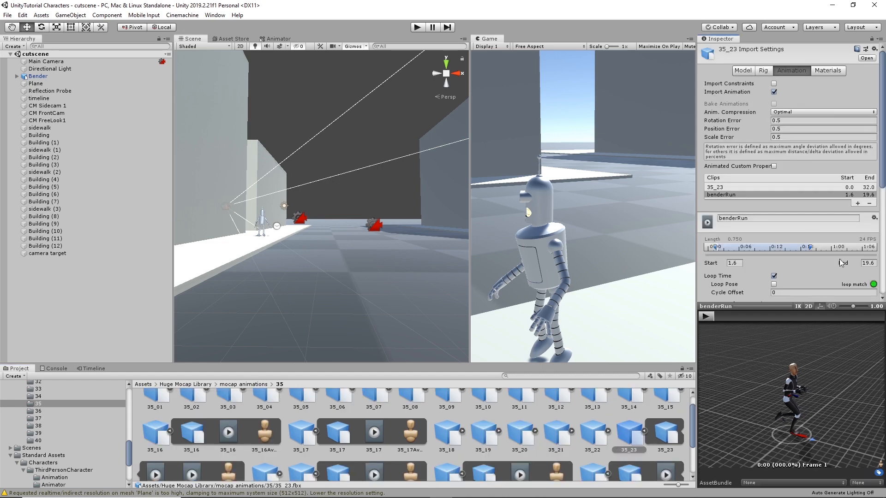
click(705, 316)
click(705, 317)
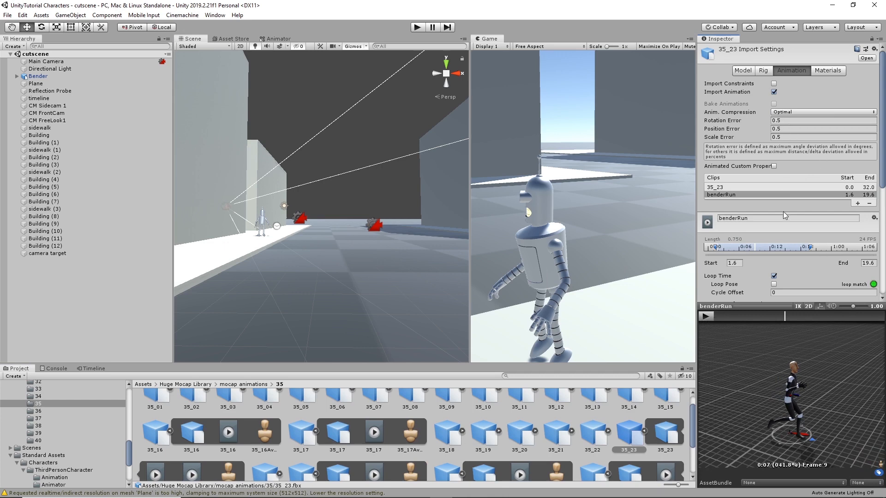
Step: Set the root rotation offset of the benderRun clip to -0.46 and apply the import settings
scroll(784, 215, down, 5)
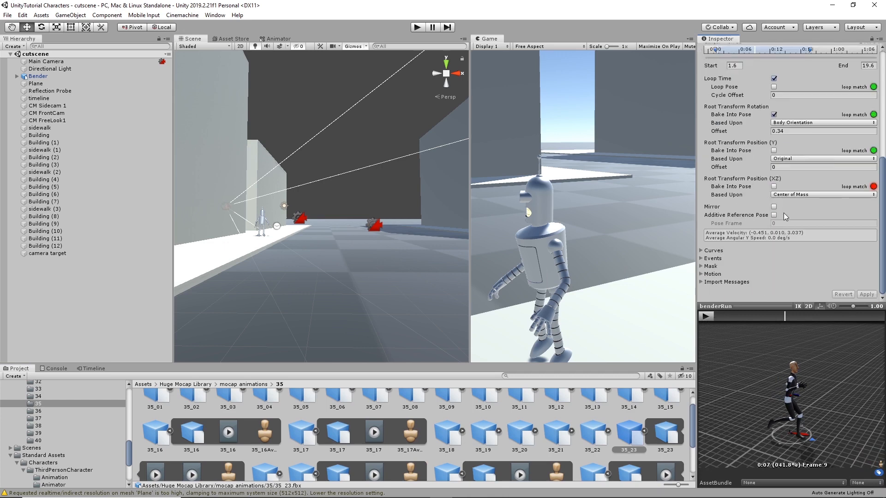
click(775, 132)
text(0.43)
drag(775, 133, 761, 134)
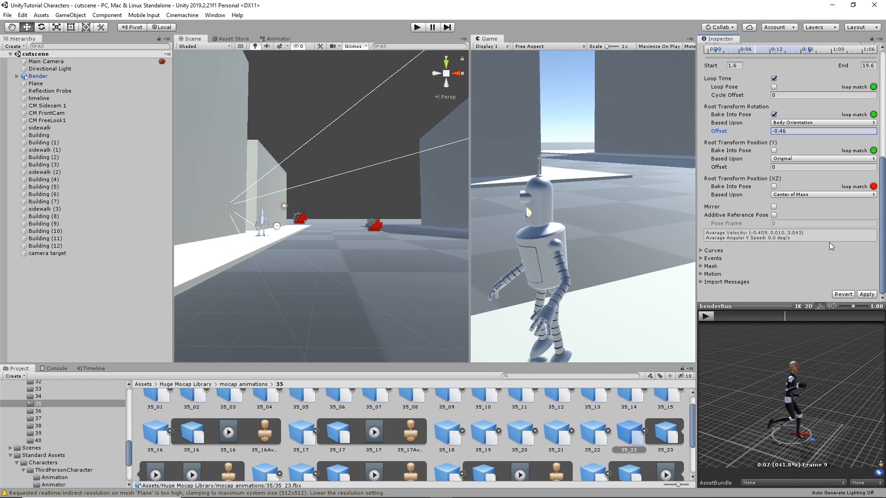
click(868, 294)
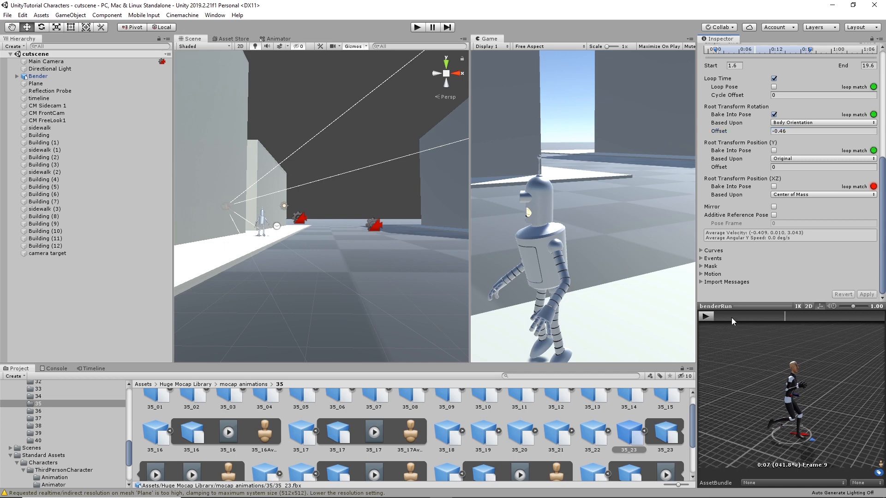
Step: Reopen benderRun for editing and play its preview to check the running direction
click(195, 472)
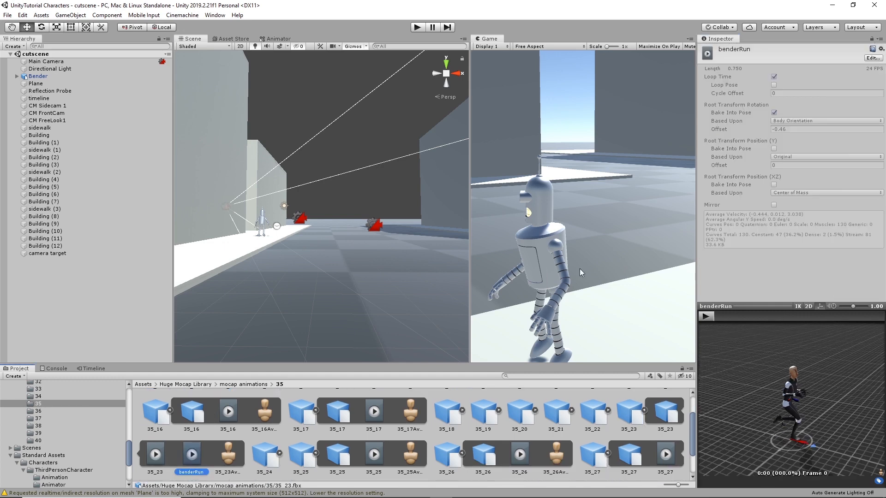
click(872, 58)
click(705, 317)
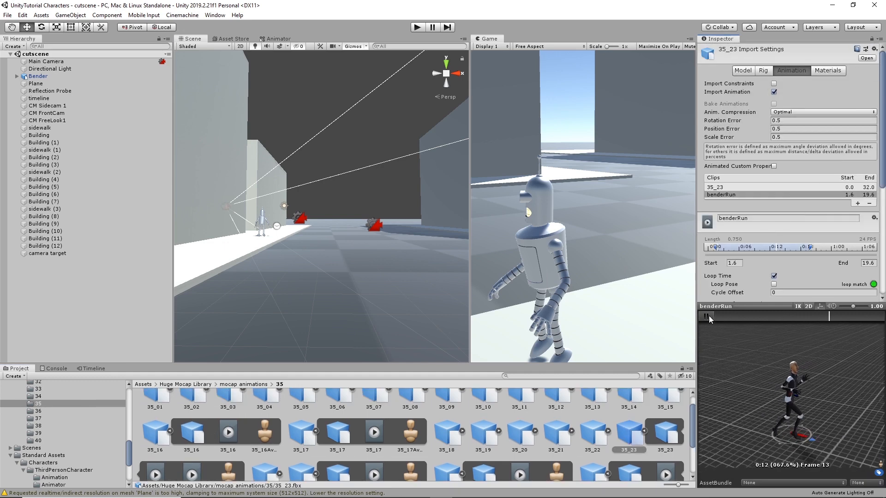
click(709, 316)
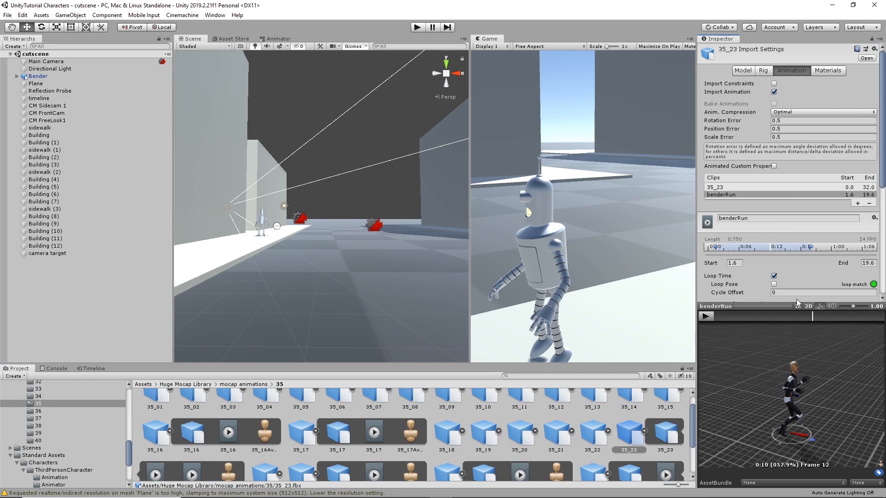
Step: Change benderRun's root rotation offset to -1.04 and apply the change
scroll(793, 244, down, 5)
scroll(780, 241, up, 2)
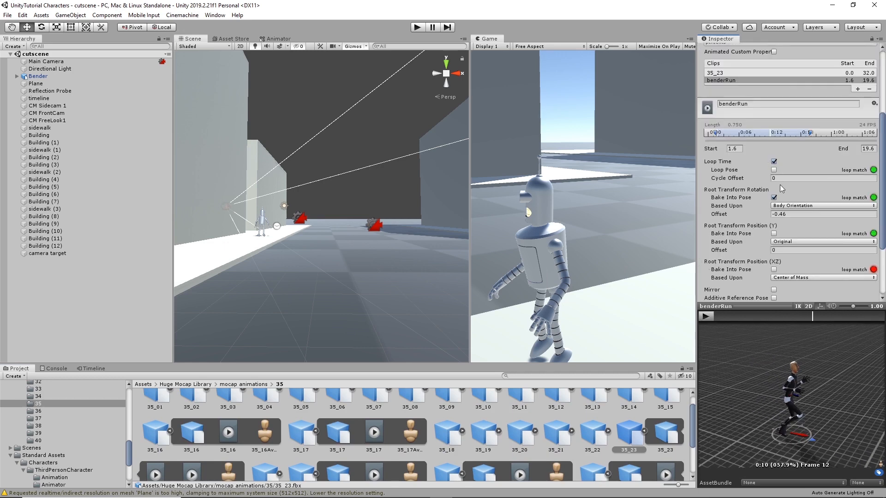
drag(768, 216, 757, 218)
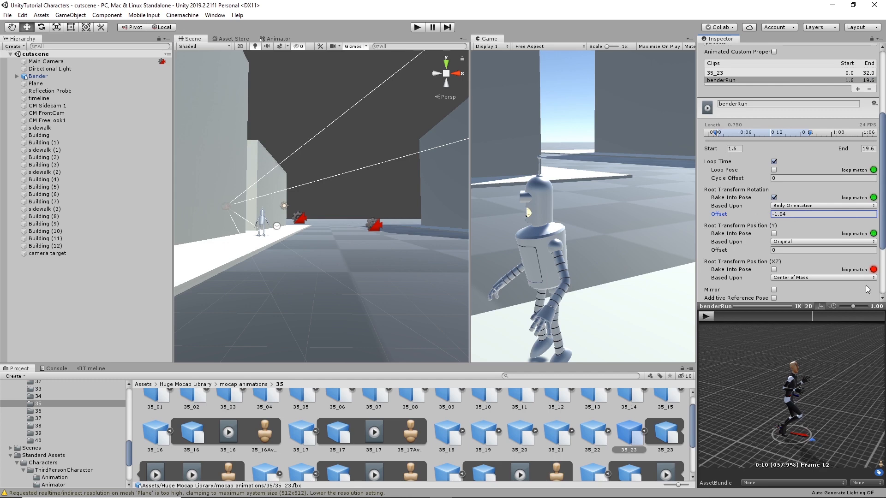
scroll(868, 289, down, 3)
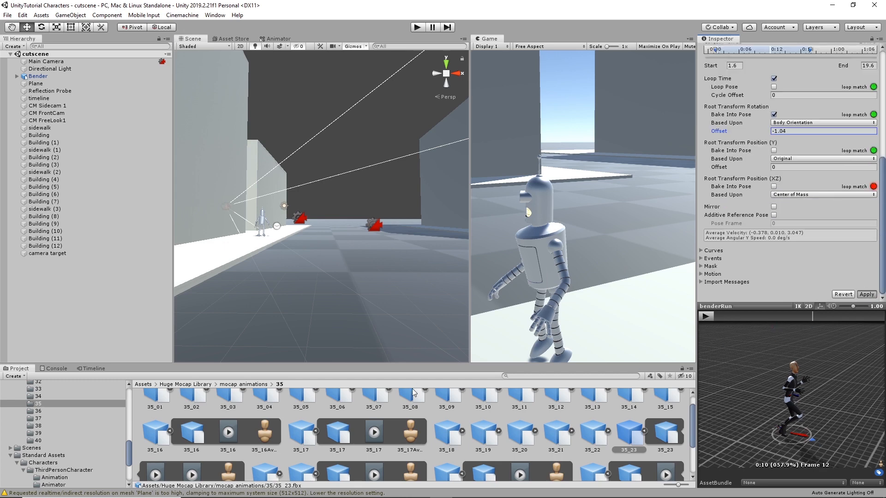
scroll(189, 477, down, 3)
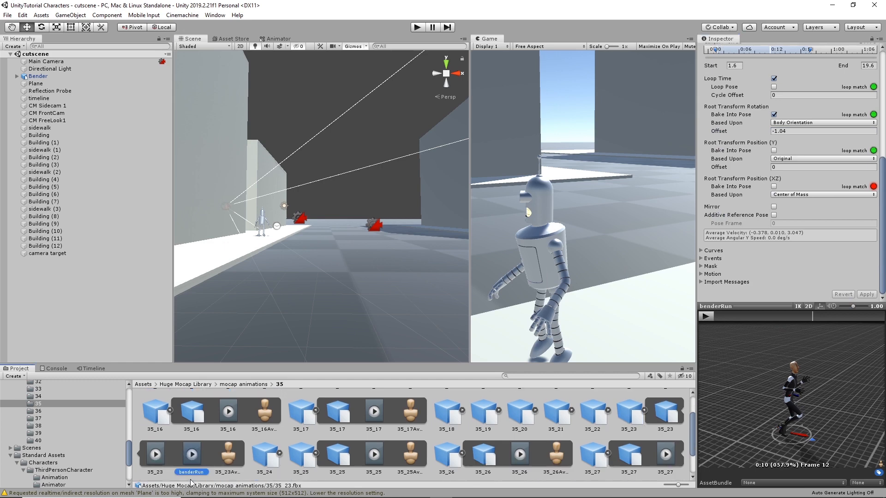
Step: Reopen the benderRun clip and play its preview with the -1.04 rotation offset
click(192, 448)
click(880, 58)
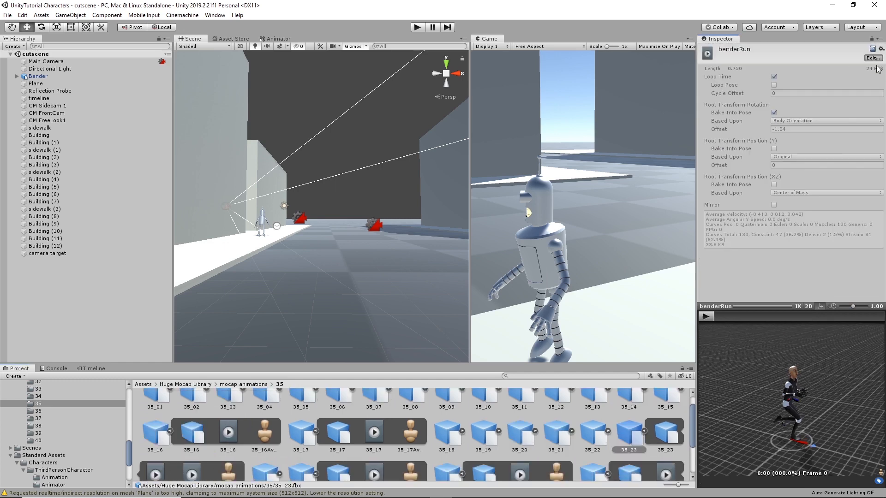
click(710, 318)
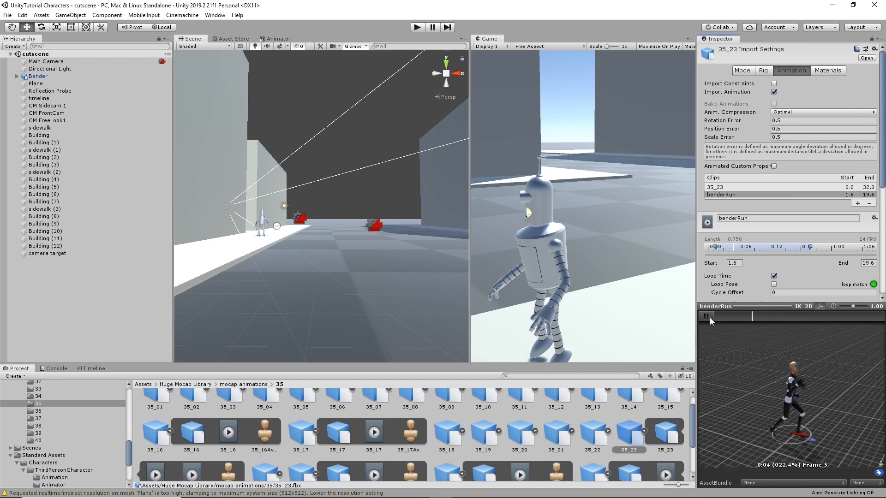
click(708, 318)
Step: Base benderRun's root transform rotation on Original instead of Body Orientation and apply the import settings
scroll(783, 229, down, 3)
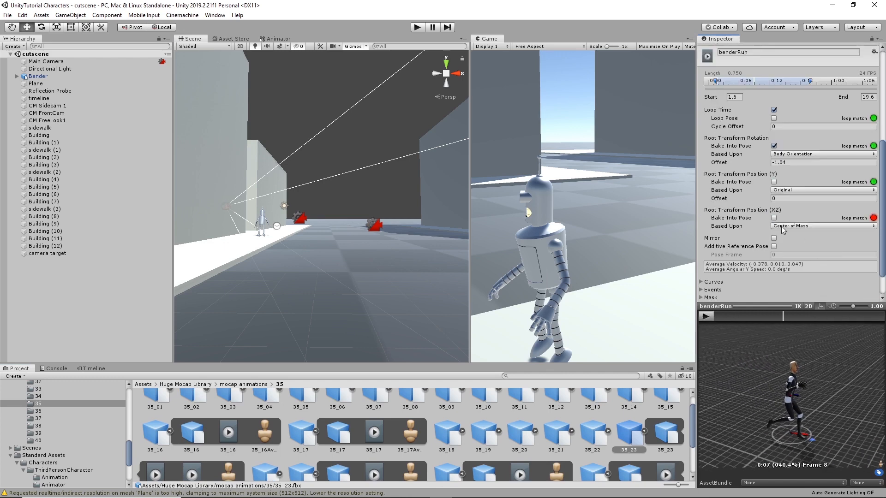
click(780, 153)
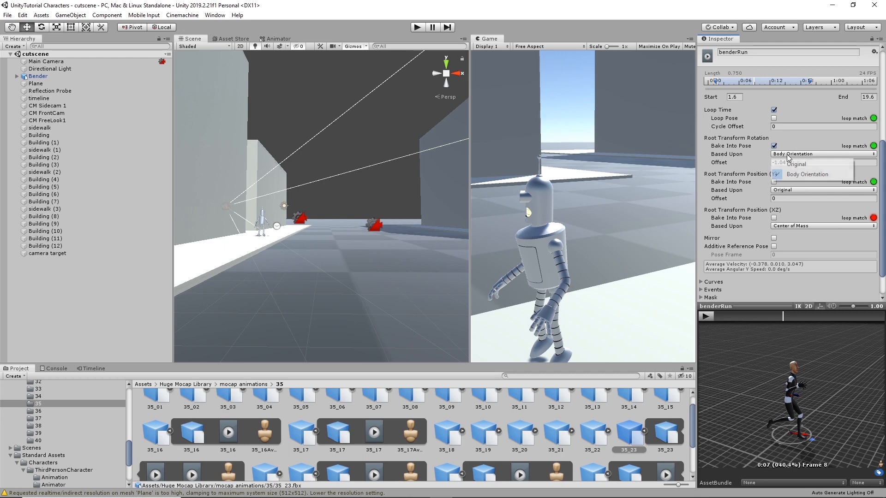
click(792, 163)
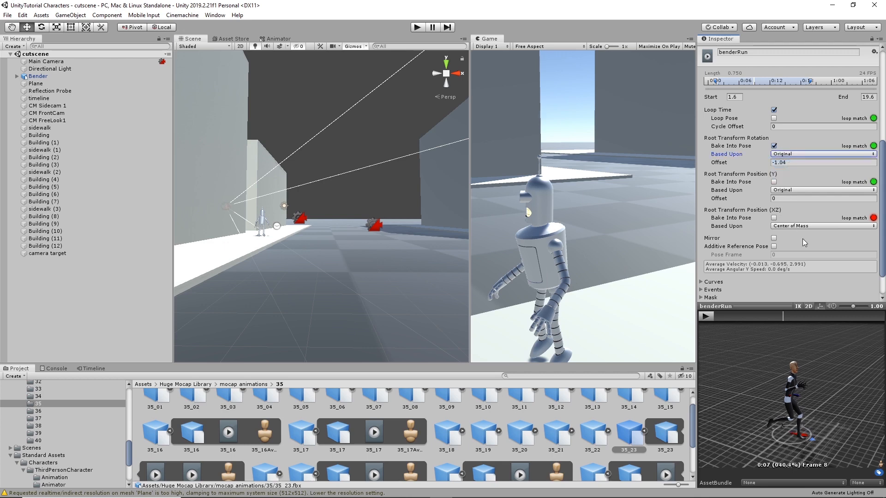
scroll(831, 270, down, 2)
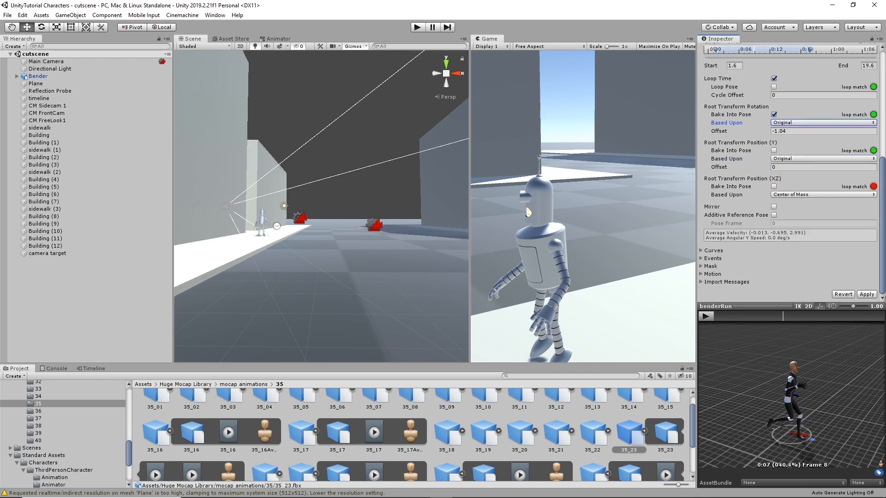
click(867, 295)
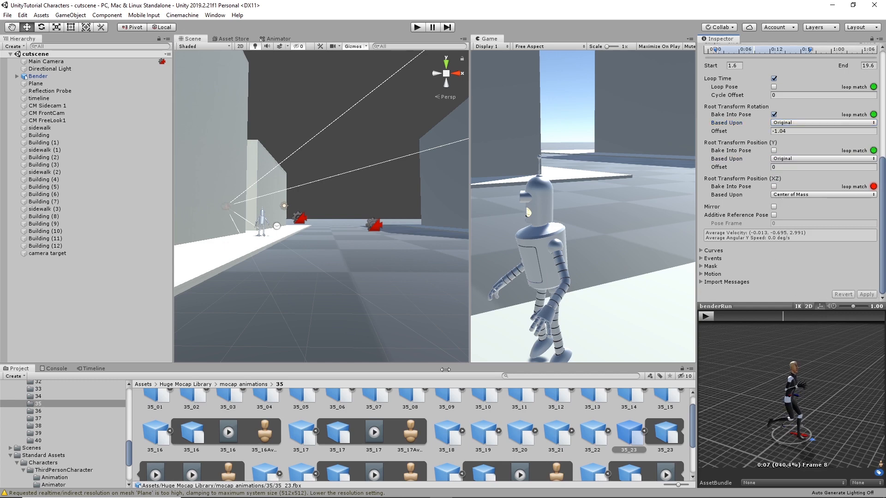
Step: Preview the benderRun loop with rotation based on Original and review its root transform settings
click(194, 474)
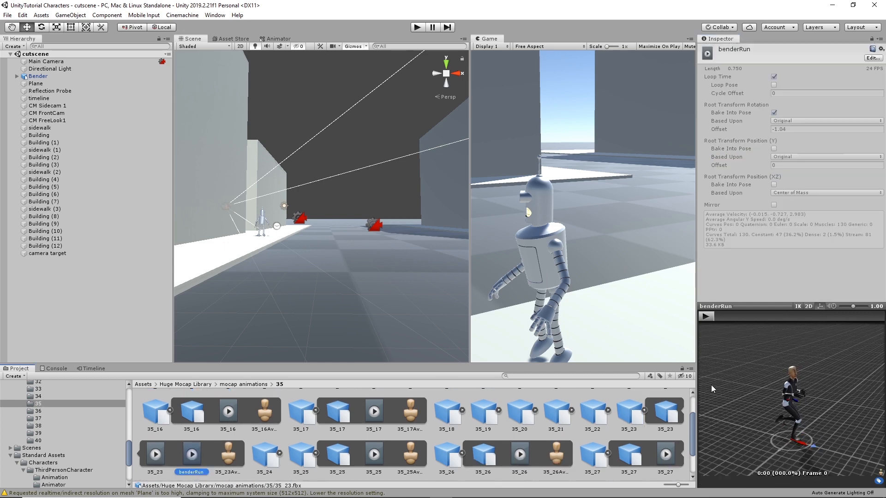
click(873, 58)
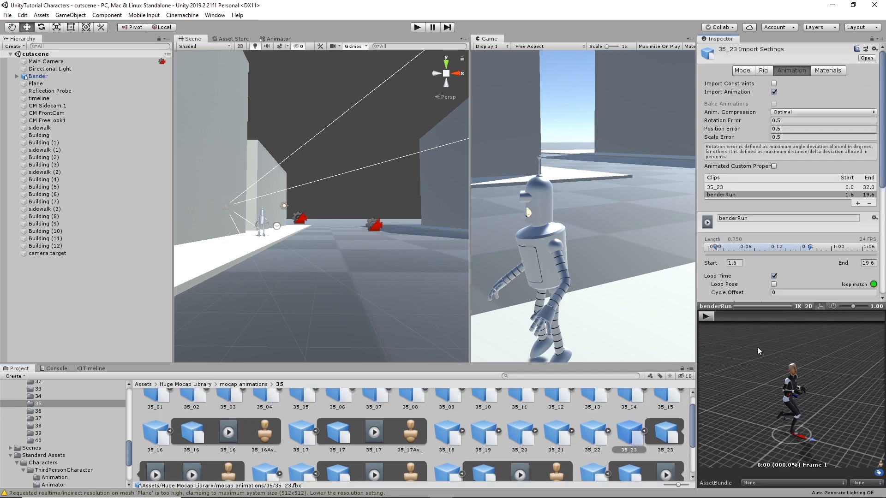
click(705, 317)
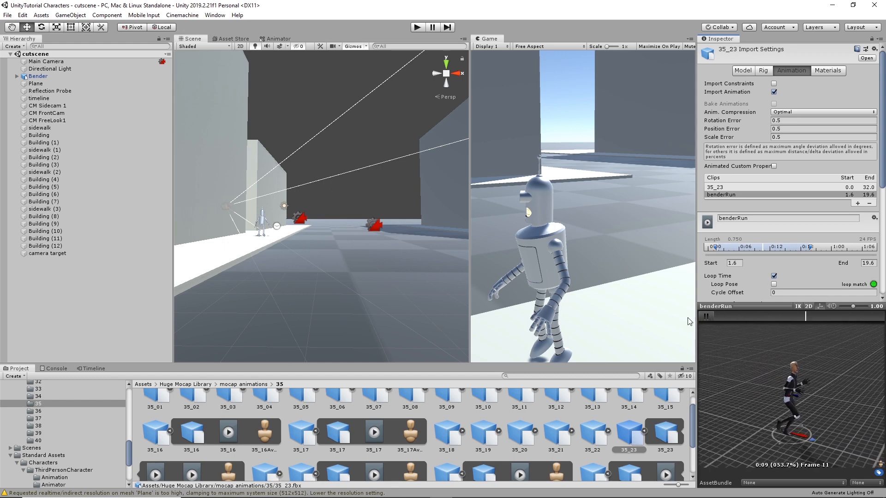
scroll(847, 262, down, 5)
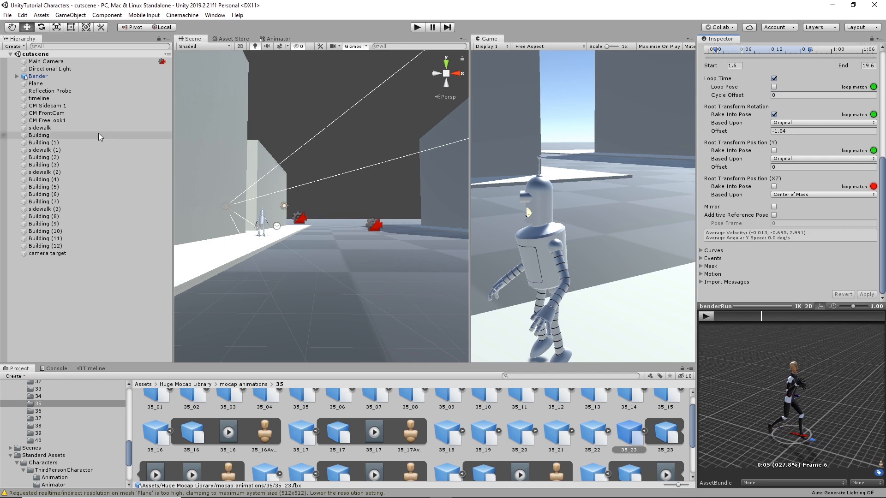
Step: Add the benderRun animation clip to Bender's track in the BenderCutscene timeline, after the hopJump clip
click(100, 369)
click(552, 402)
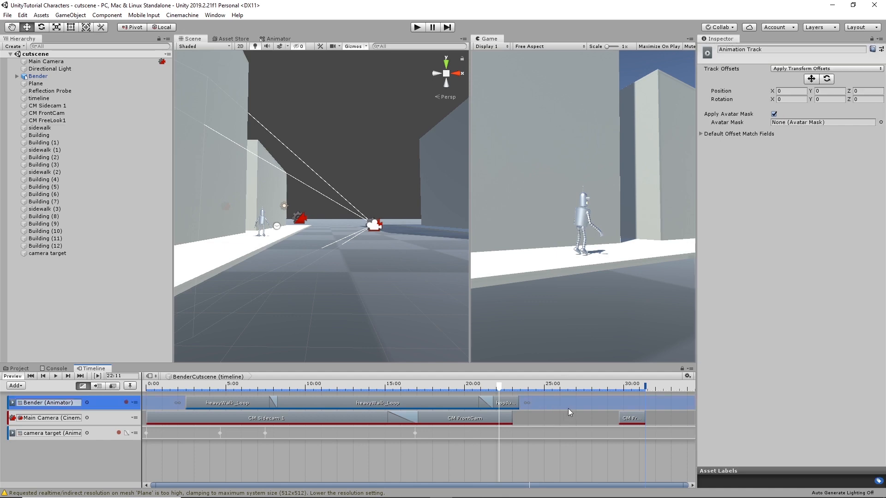
right_click(570, 406)
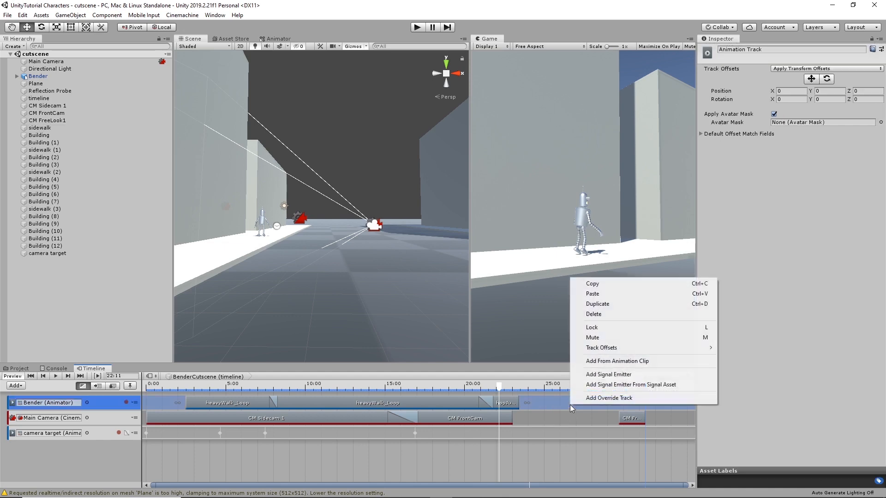
click(626, 362)
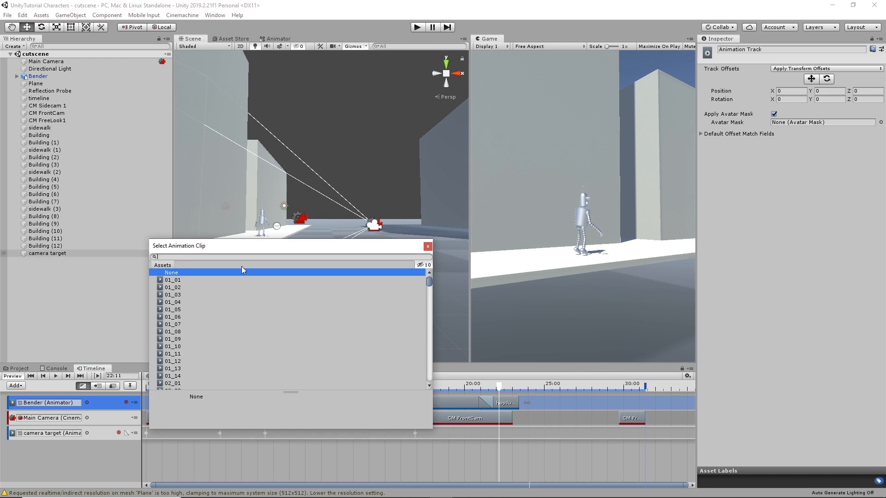
text(Bend)
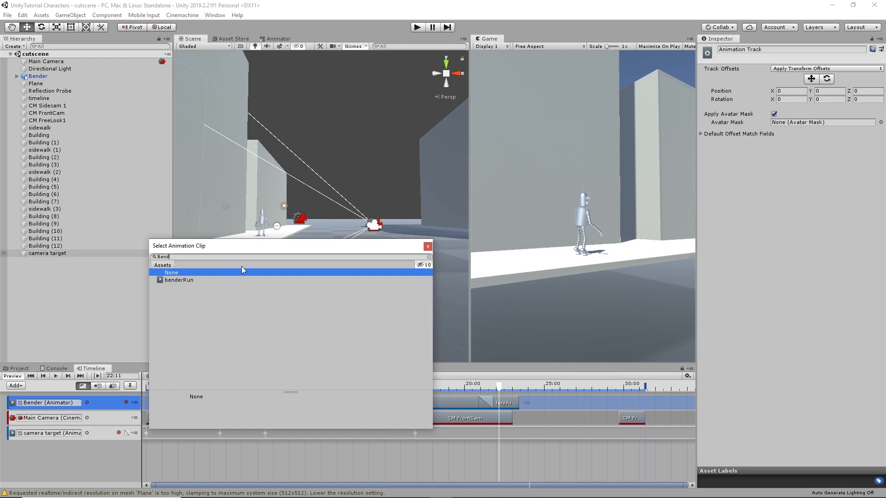
click(185, 280)
double_click(186, 279)
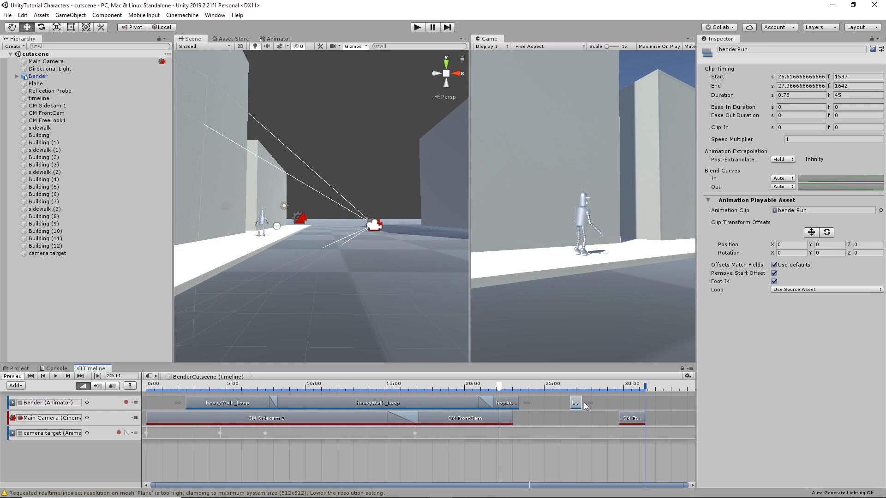
Step: Stretch the benderRun clip to a duration of 6.75 s and move it directly after hopJump, starting at 23.425 s
drag(582, 402, 677, 397)
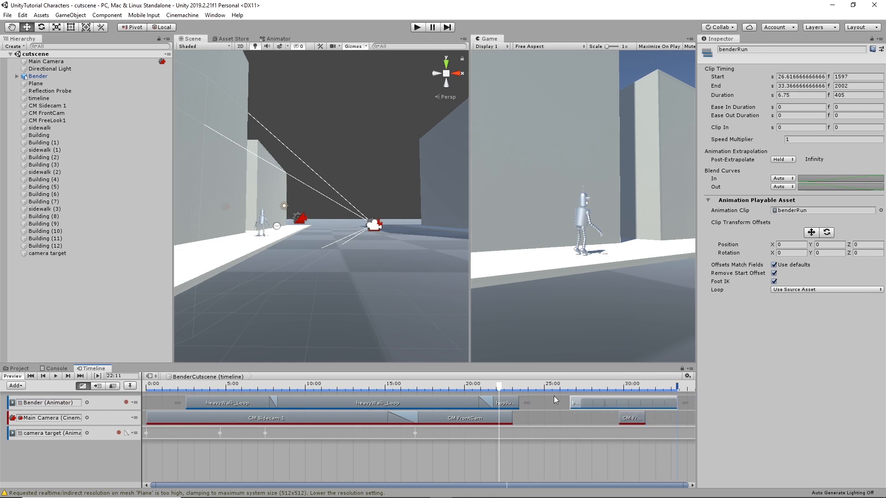
drag(586, 403, 539, 404)
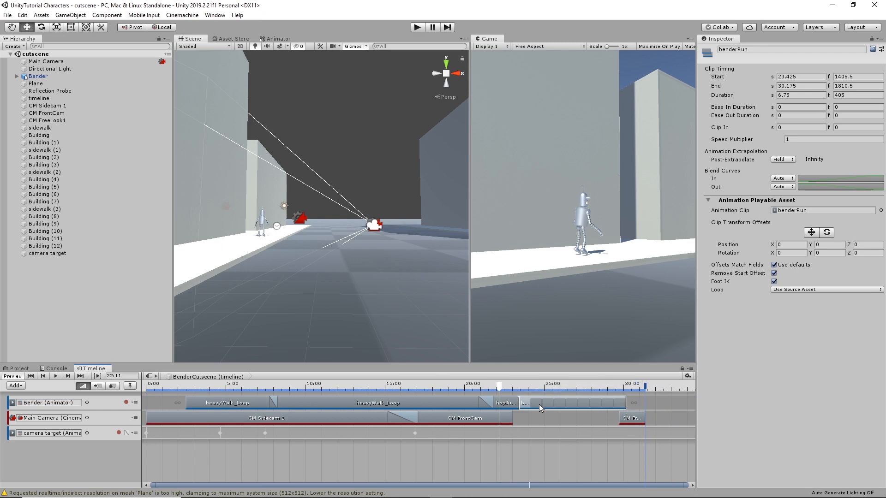
Step: Match benderRun's transform offsets to the previous clip and scrub across the transition from hopJump
right_click(539, 405)
click(584, 364)
drag(501, 387, 526, 389)
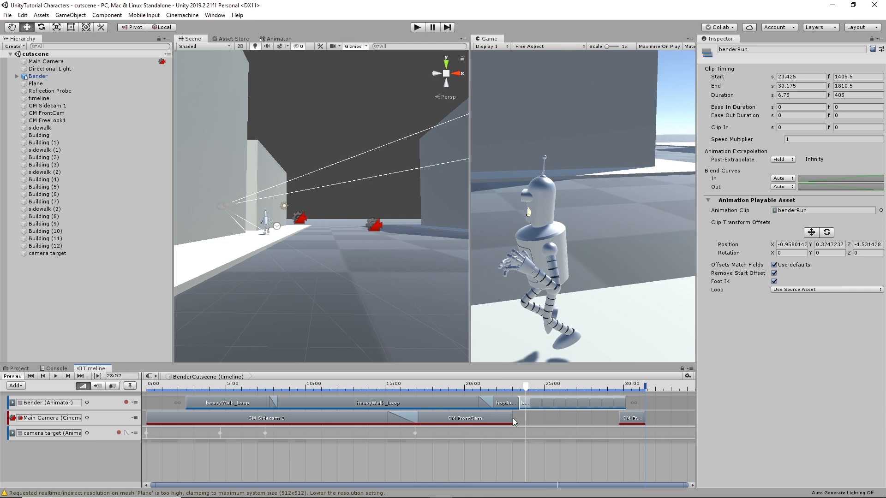
Step: Extend the CM FrontCam shot to end at about 29.68 s and scrub through the start of the run
drag(513, 418, 614, 412)
mouse_move(526, 386)
mouse_down()
mouse_move(507, 389)
mouse_move(533, 389)
mouse_up()
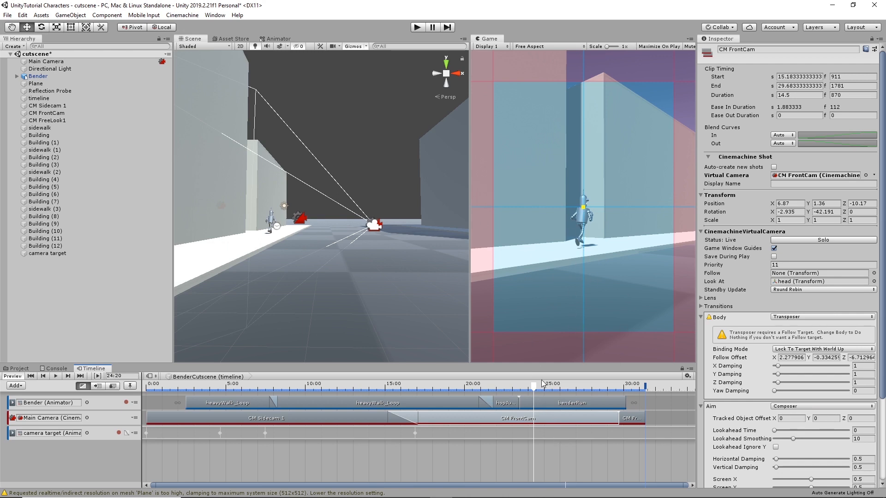
drag(534, 389, 519, 390)
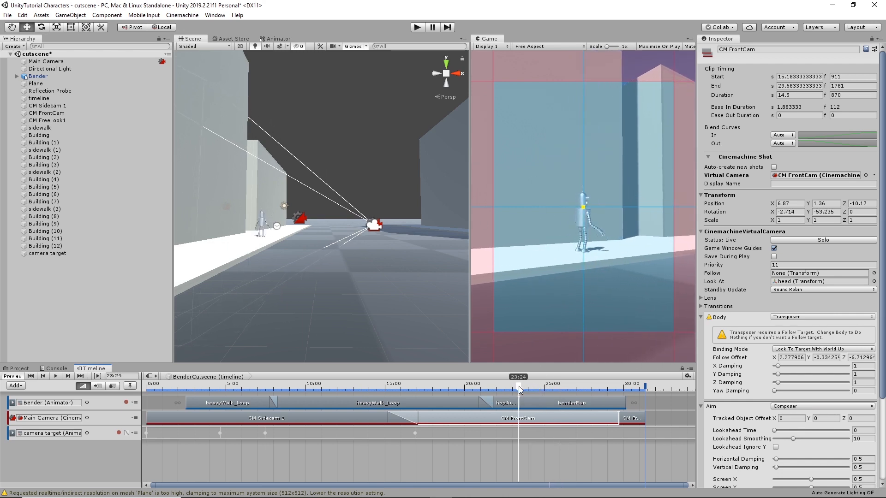
Step: Overlap benderRun with the end of hopJump, starting it at about 22.78 s, and rematch its offsets to the previous clip
click(542, 402)
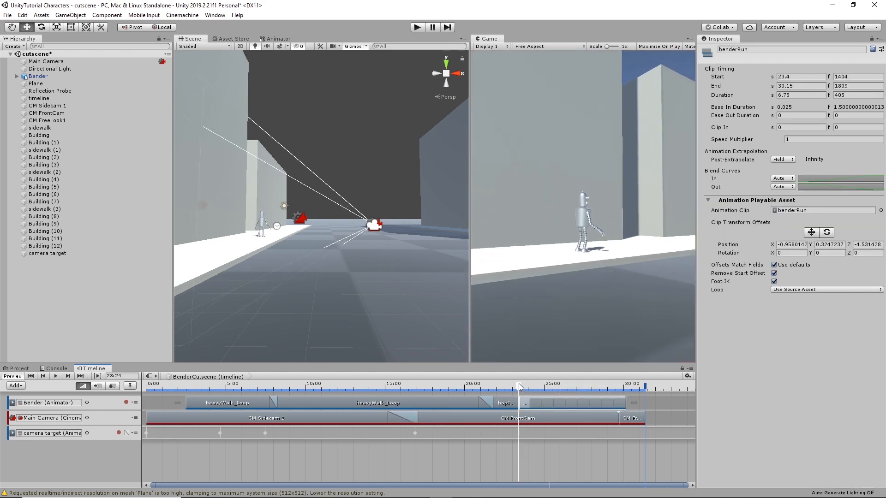
mouse_move(519, 386)
mouse_down()
mouse_move(490, 389)
mouse_move(550, 402)
mouse_move(493, 383)
mouse_move(525, 387)
mouse_move(543, 403)
mouse_move(496, 387)
mouse_move(519, 393)
mouse_up()
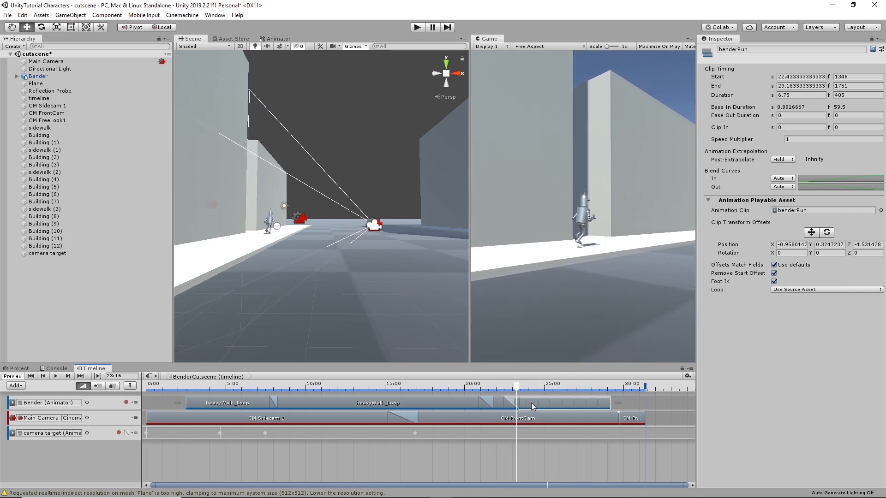
right_click(531, 403)
click(568, 364)
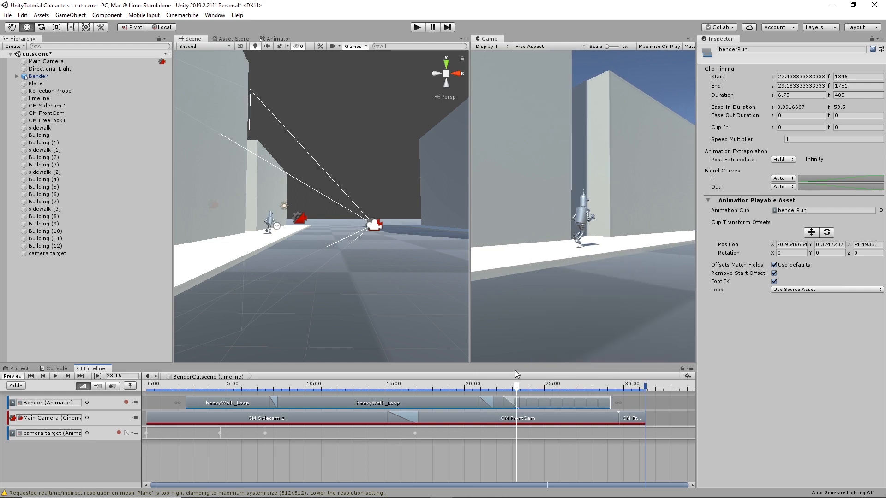
mouse_move(518, 390)
mouse_down()
mouse_move(494, 387)
mouse_move(528, 394)
mouse_move(516, 402)
mouse_move(506, 385)
mouse_move(533, 386)
mouse_up()
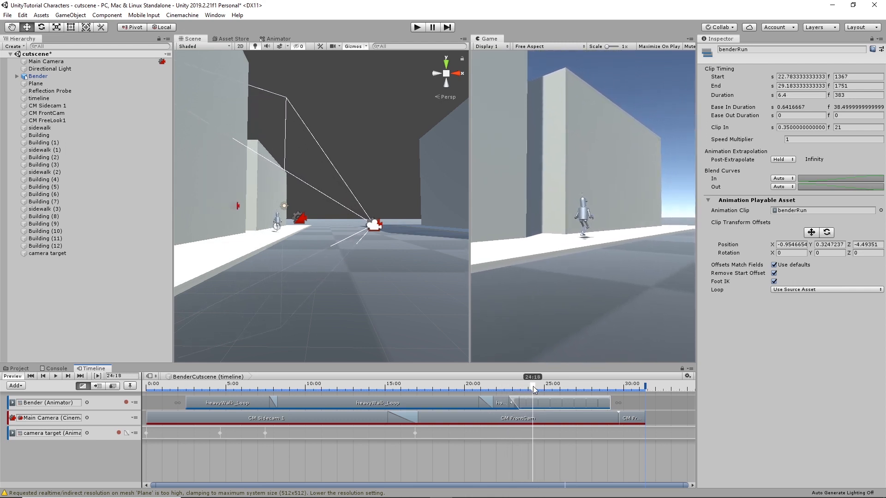
Step: Rematch benderRun's offsets to the previous clip, lower its Y position offset to 0.18 and scrub through the run
right_click(535, 404)
click(574, 362)
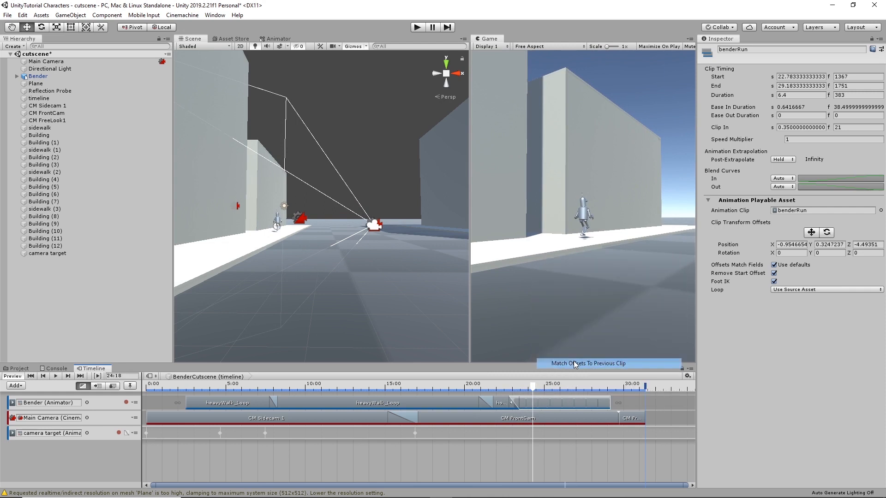
mouse_move(533, 383)
mouse_down()
mouse_move(512, 387)
mouse_move(541, 385)
mouse_up()
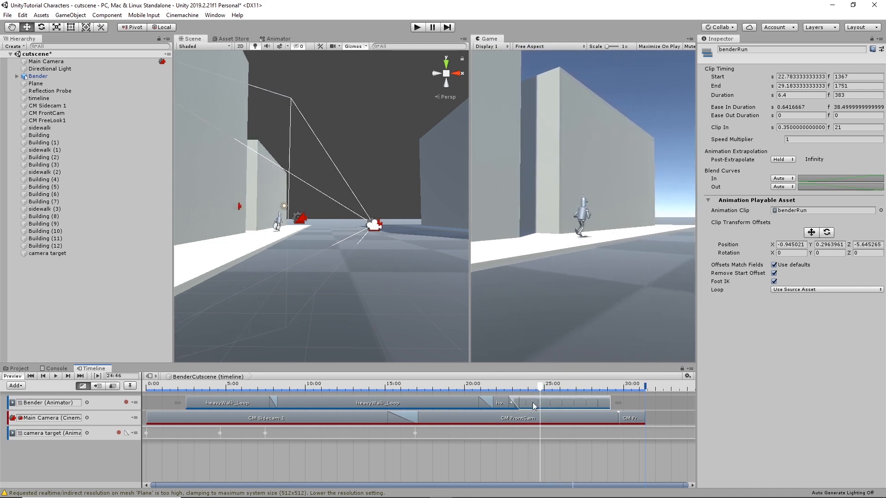
click(812, 232)
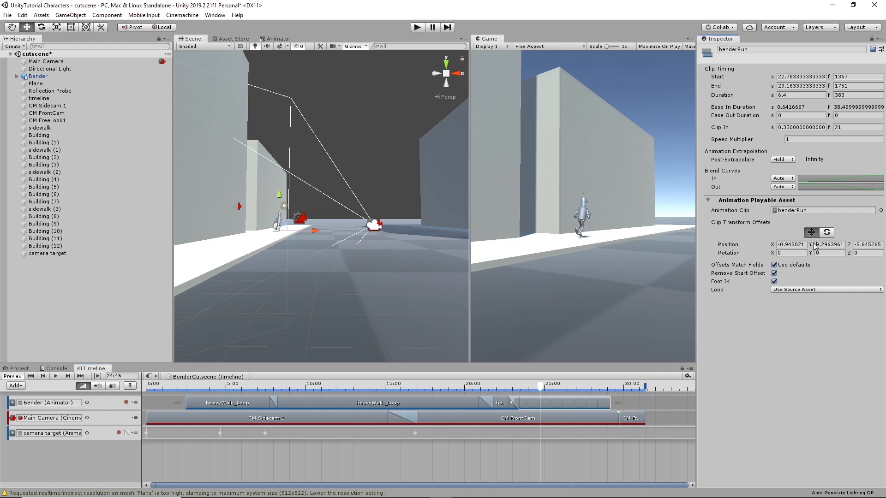
drag(814, 245, 812, 248)
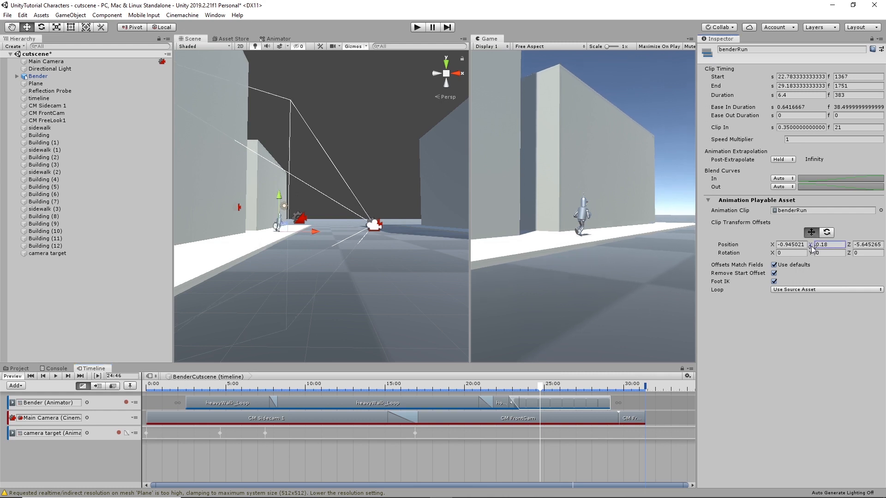
drag(546, 388, 602, 398)
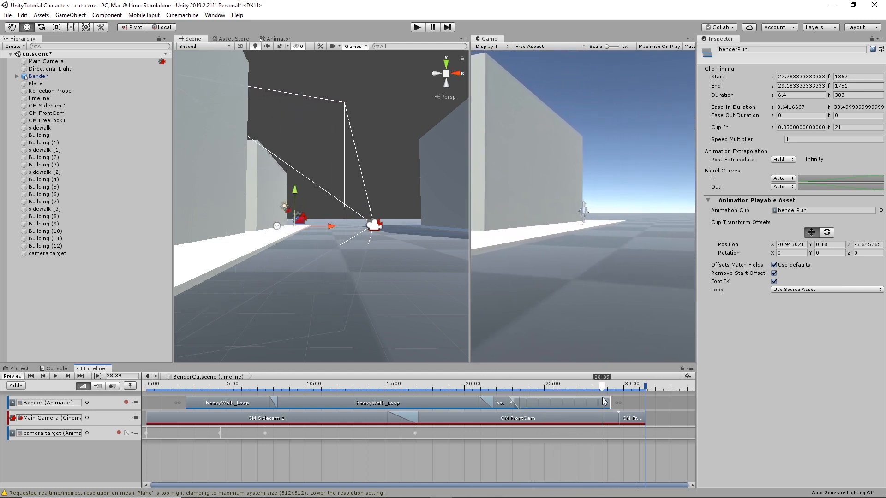
click(812, 232)
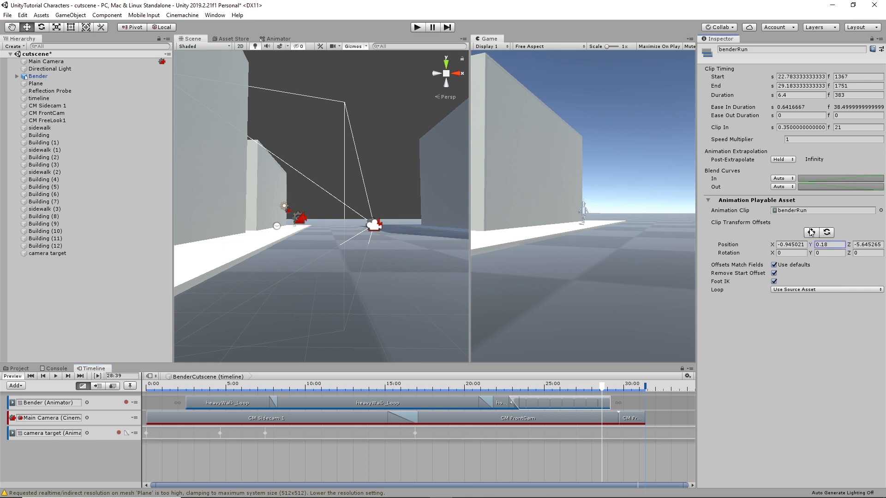
Step: Extend the benderRun clip to about 31 s and move the CM FreeLook1 shot to start at about 33.93 s
drag(609, 402, 698, 420)
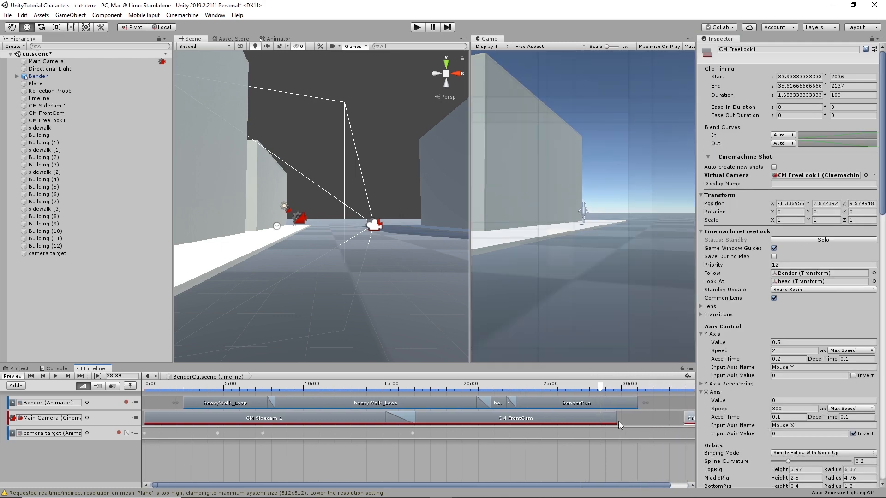
drag(596, 389, 585, 389)
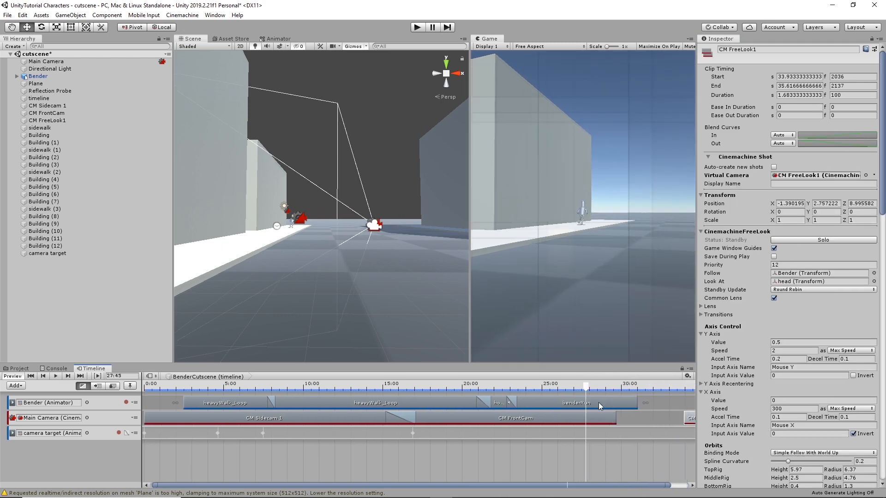
Step: Trim the CM FrontCam shot to end at about 27.48 s and scrub across the end of the shot
drag(615, 417, 593, 417)
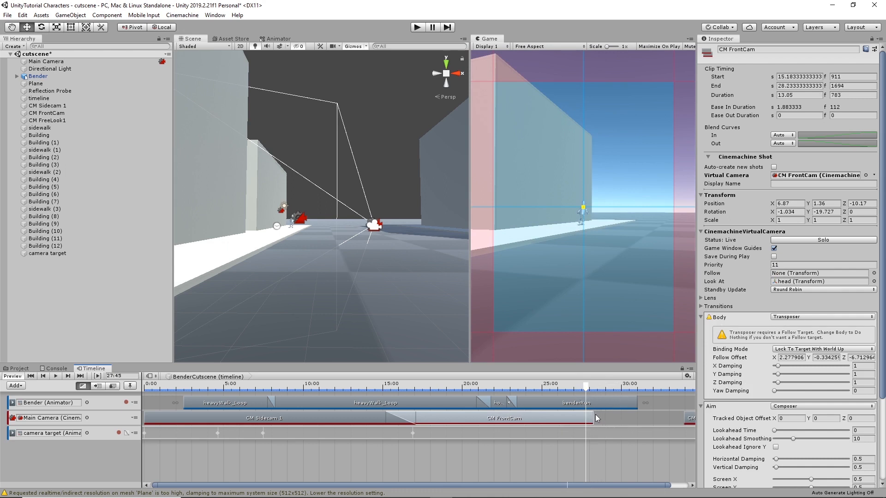
drag(595, 416, 587, 418)
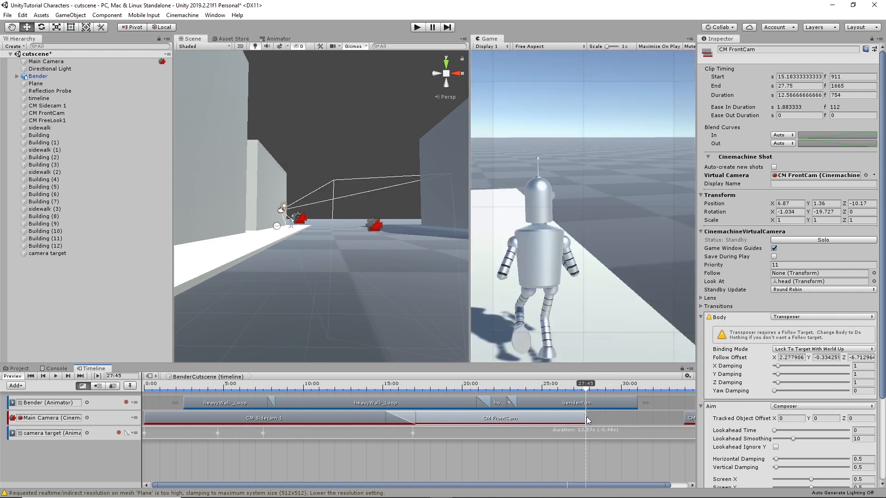
click(567, 387)
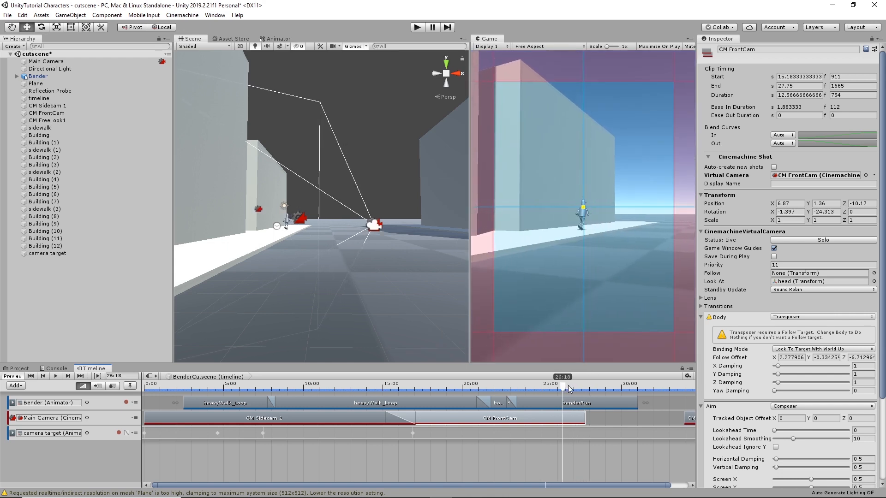
drag(568, 389, 583, 391)
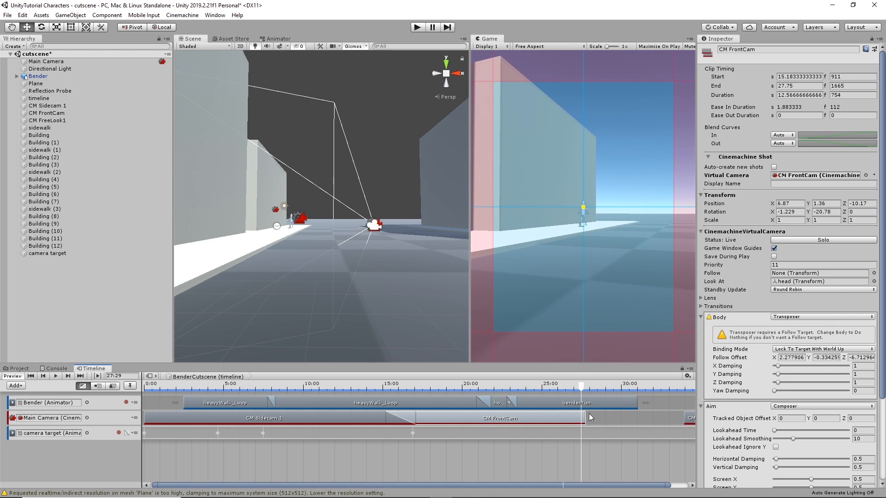
drag(584, 420, 582, 420)
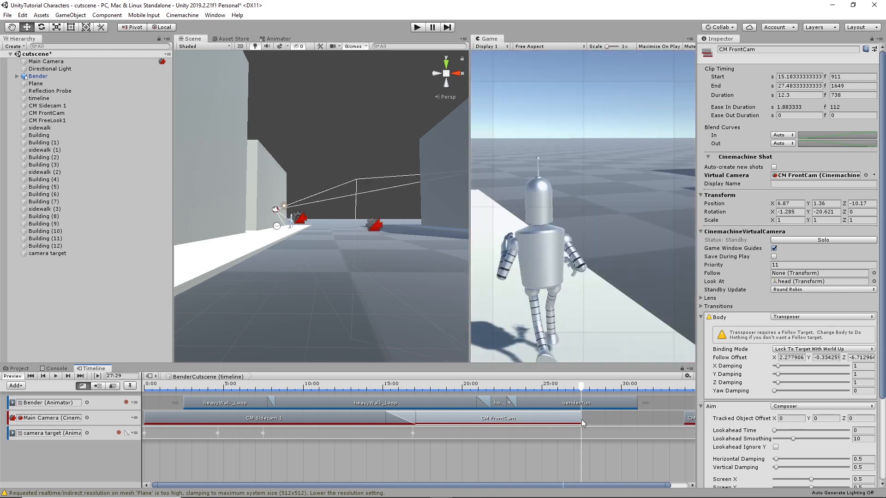
click(573, 385)
drag(572, 385, 580, 386)
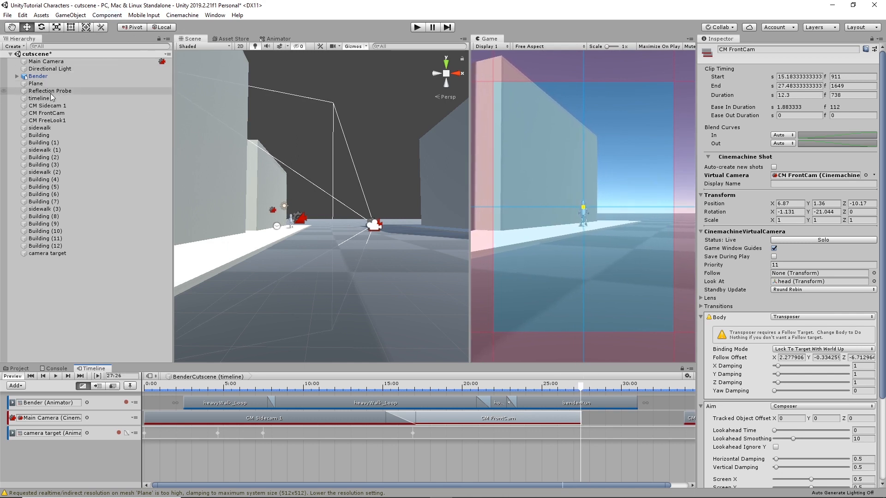
Step: Create a Cinemachine virtual camera and name it endofStreet cam
click(192, 16)
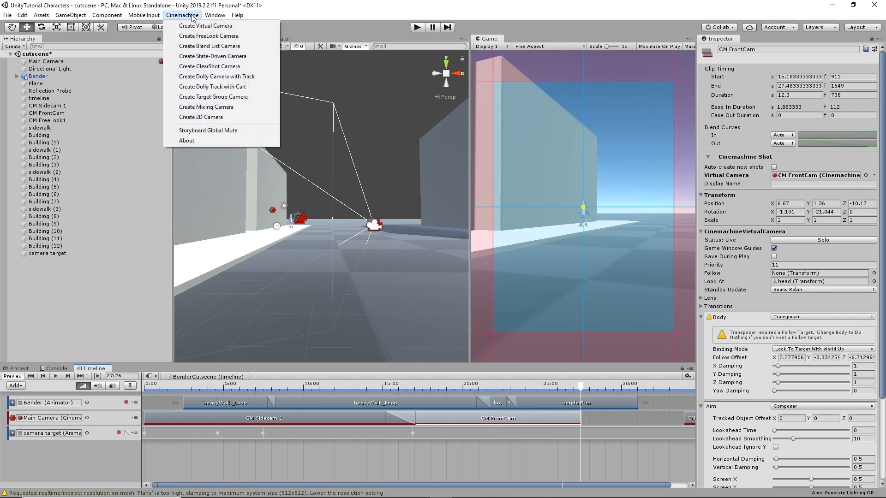
click(203, 26)
click(47, 261)
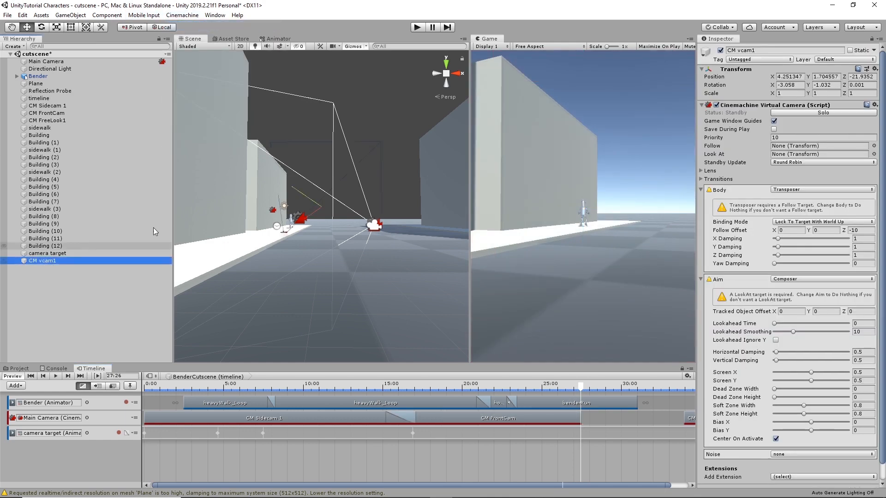
click(774, 50)
click(773, 50)
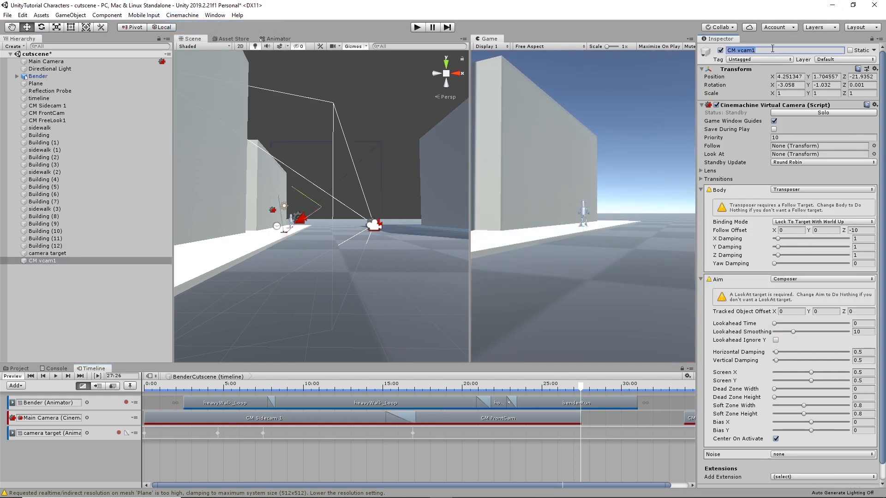
text(endofStreet cam)
key(Return)
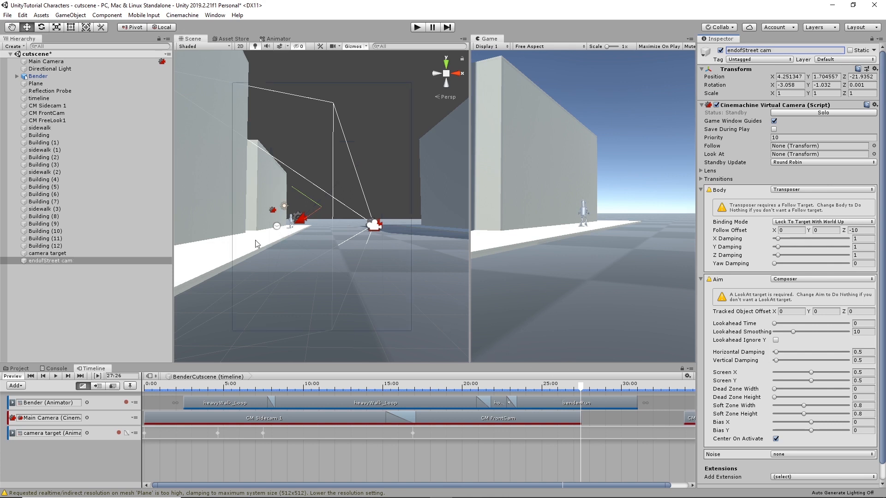
Step: Set the endofStreet cam's Look At target to the camera target object
click(43, 261)
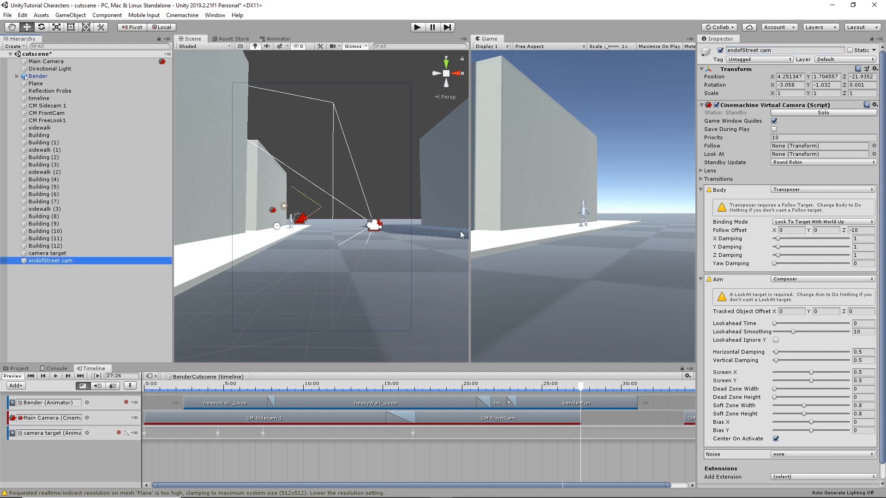
alt+drag(431, 173, 328, 253)
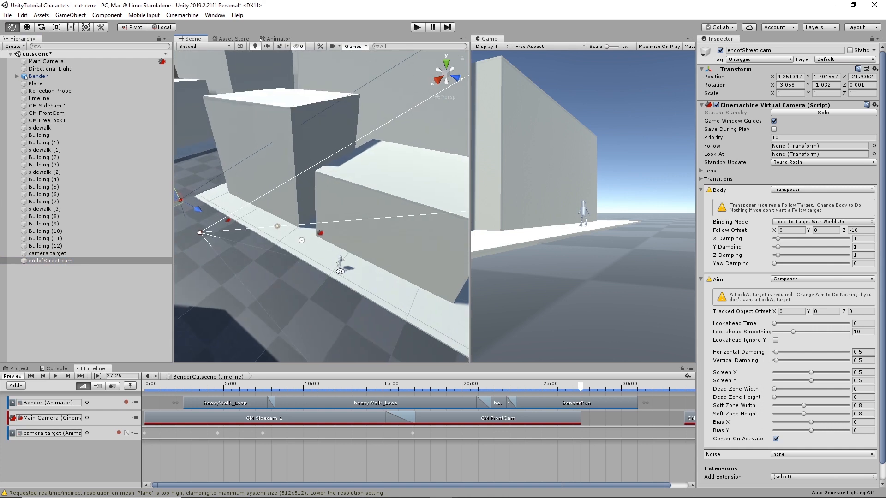
click(873, 154)
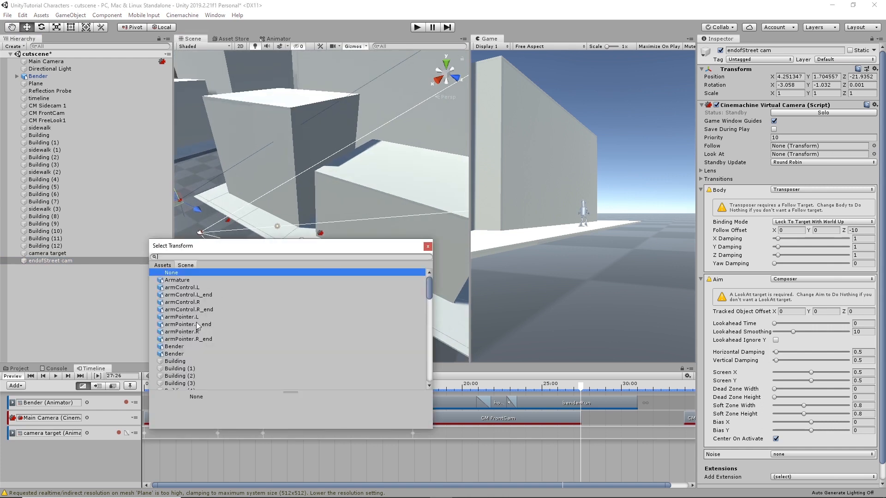
scroll(194, 342, down, 3)
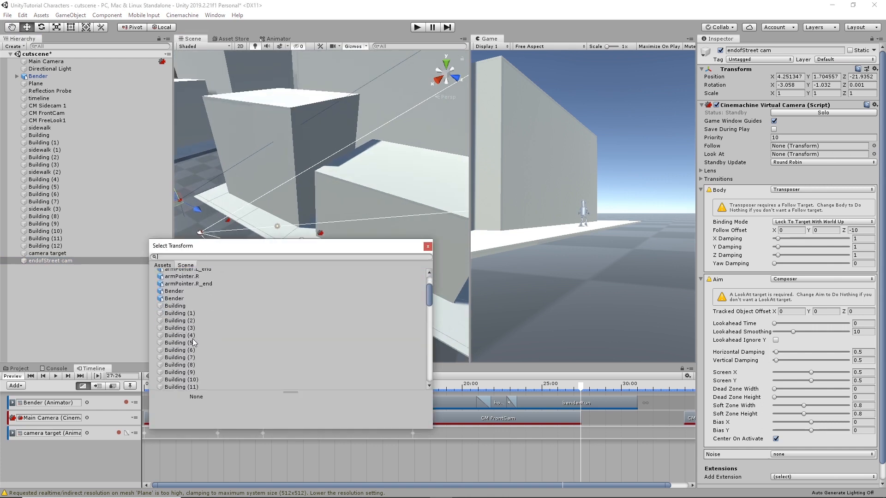
click(174, 299)
scroll(195, 313, down, 4)
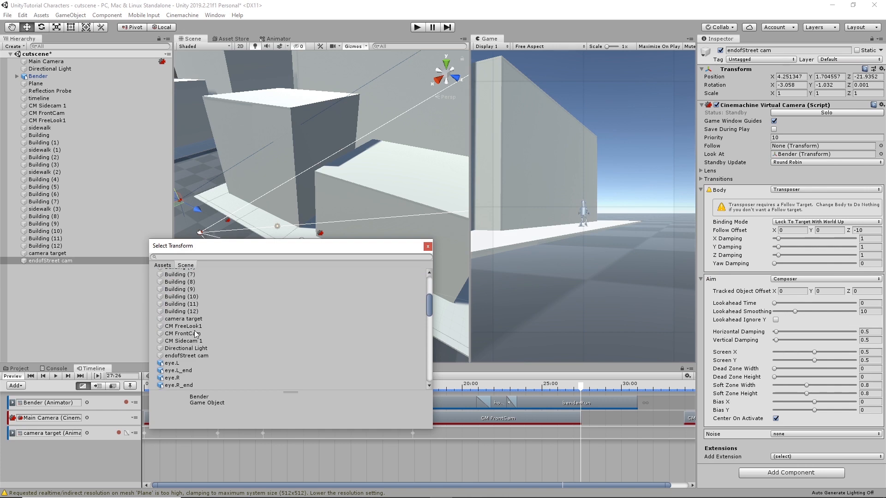
scroll(218, 319, up, 4)
scroll(198, 305, down, 5)
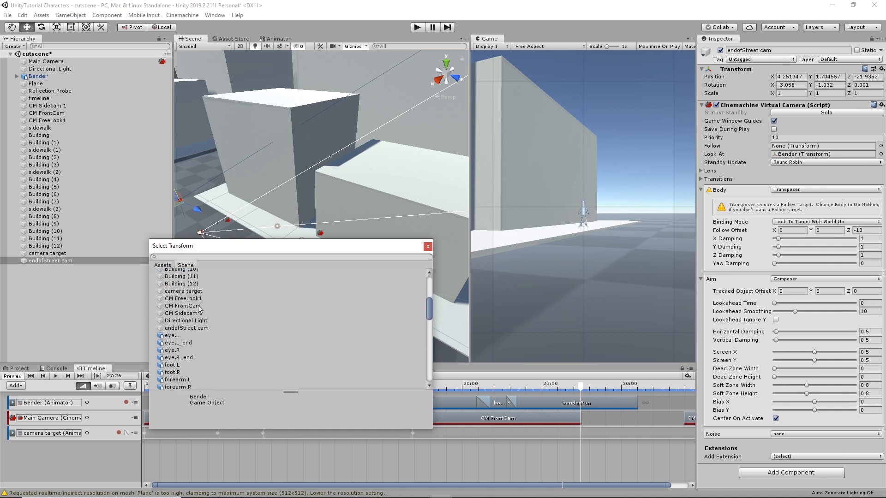
click(192, 291)
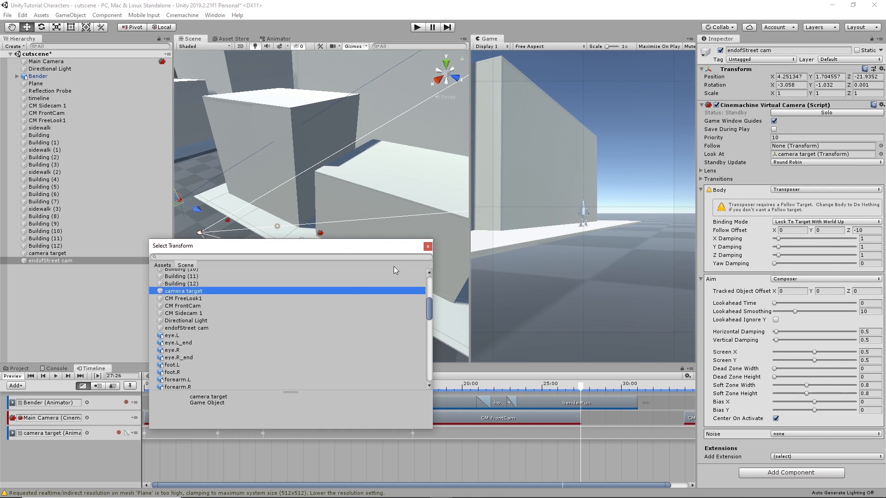
drag(389, 248, 437, 237)
drag(445, 195, 416, 142)
Step: Start recording on the camera target track and key its position at 25:20 with Z at -11.62
click(581, 390)
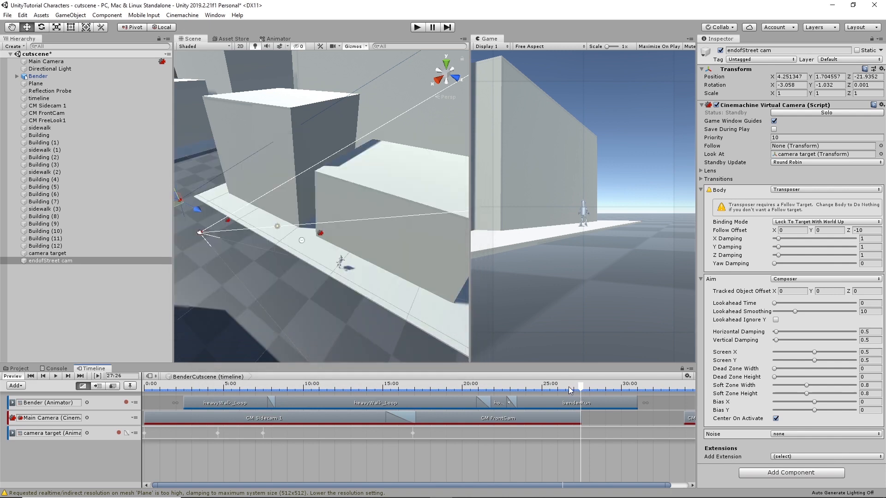
drag(580, 389, 550, 389)
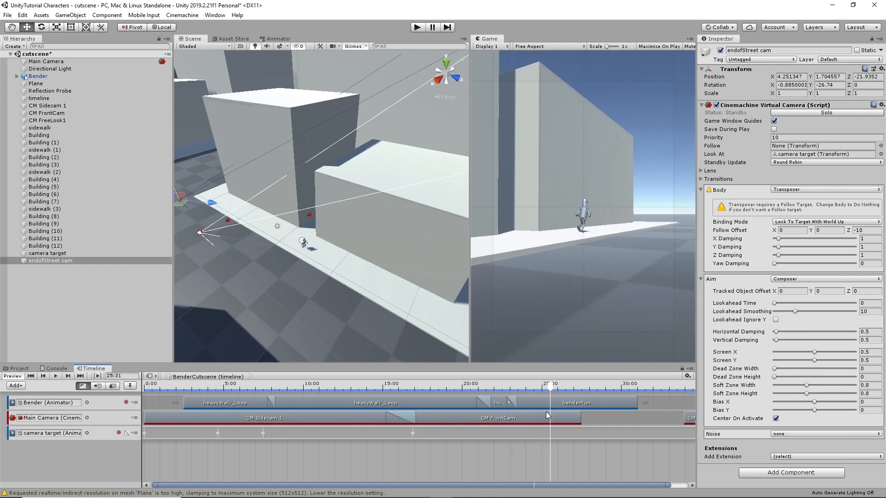
click(545, 422)
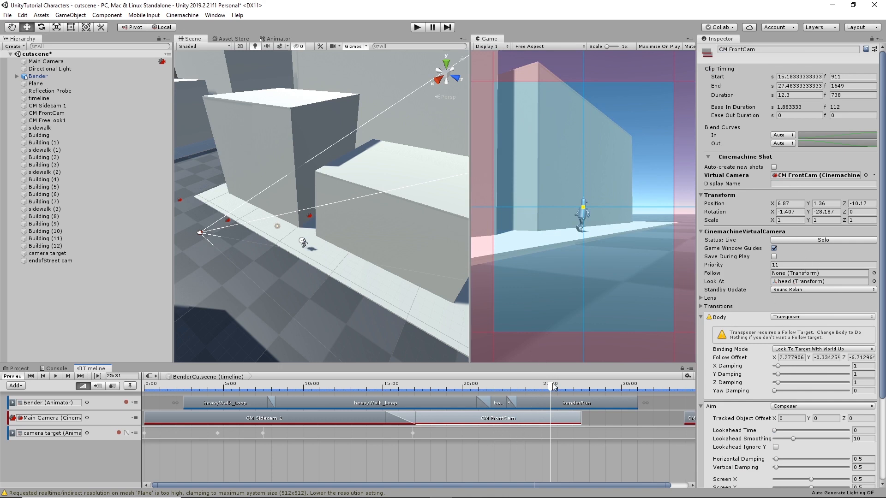
mouse_move(554, 386)
mouse_down()
mouse_move(539, 384)
mouse_move(547, 386)
mouse_up()
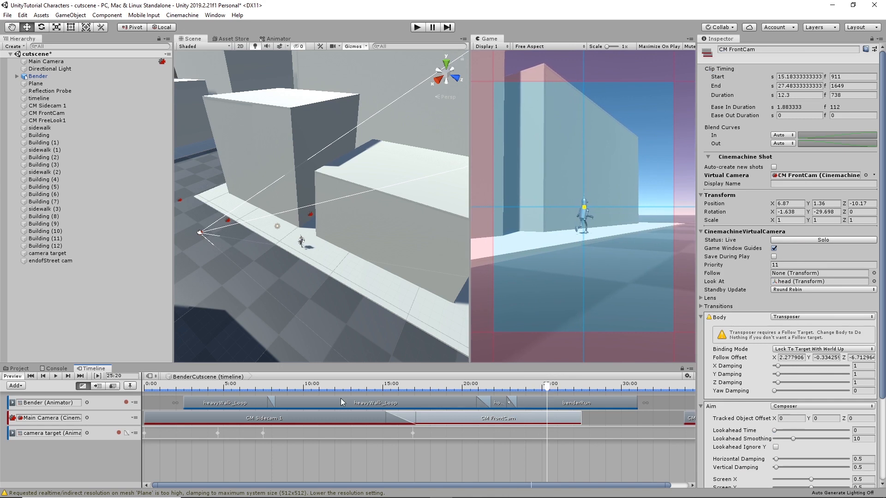
click(119, 433)
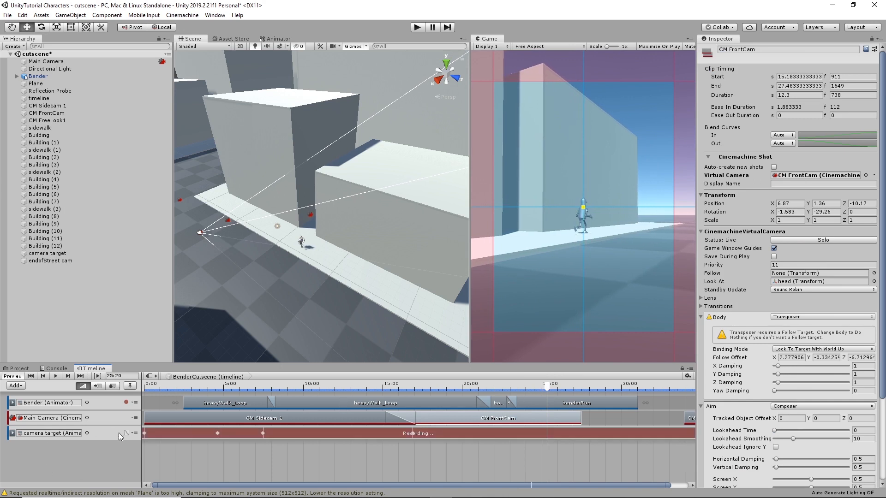
click(48, 254)
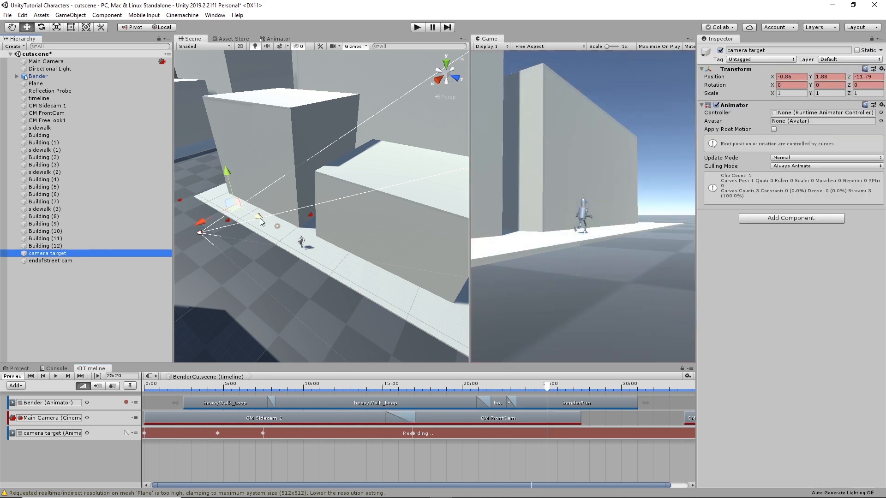
drag(259, 217, 260, 219)
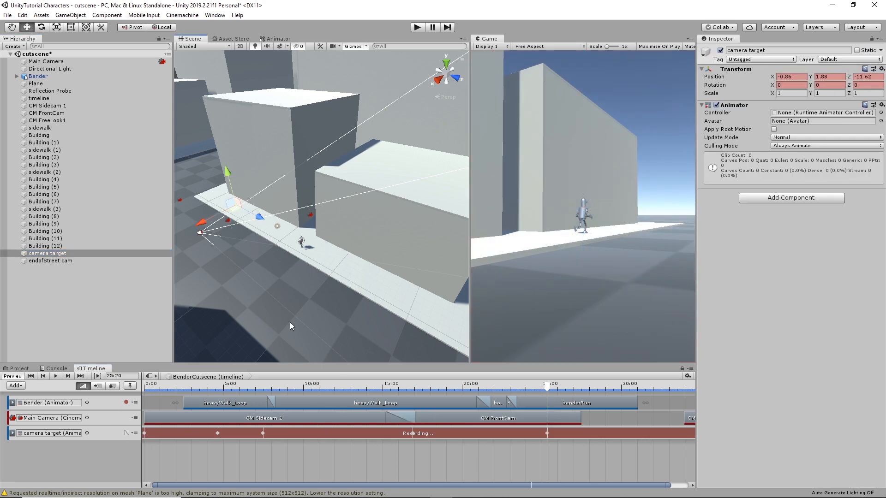
Step: Key the camera target at 25:38, moved along the sidewalk to Z 26.35 near the street corner, and stop recording
click(553, 386)
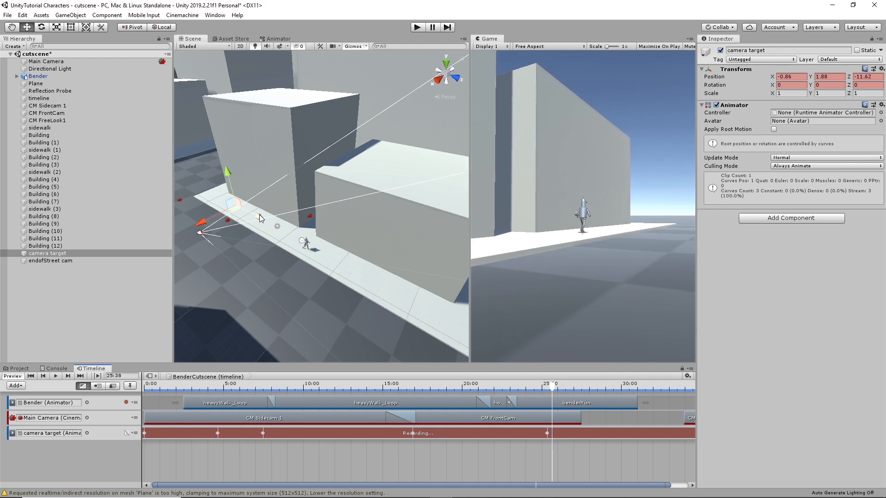
drag(262, 211, 360, 293)
key(f)
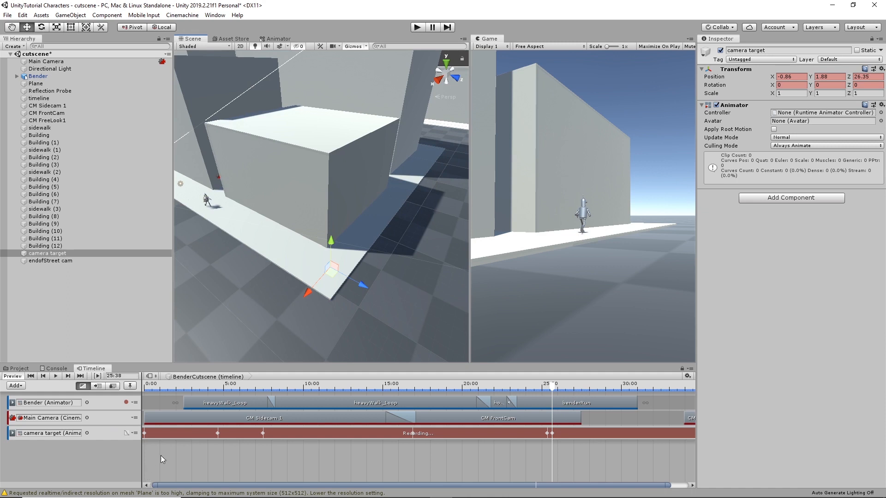
click(119, 433)
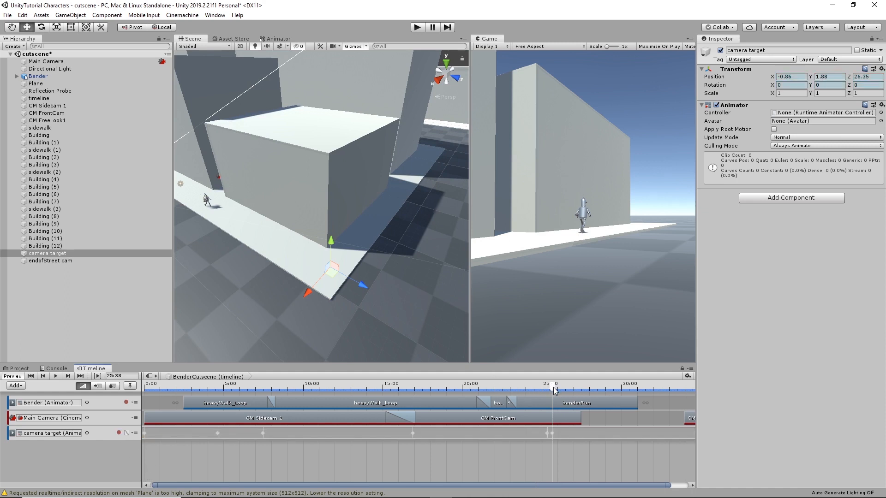
Step: Add the endofStreet cam to the Main Camera track as a shot starting at frame 1649, directly after the CM FrontCam shot
mouse_move(555, 391)
mouse_down()
mouse_move(547, 389)
mouse_move(568, 391)
mouse_up()
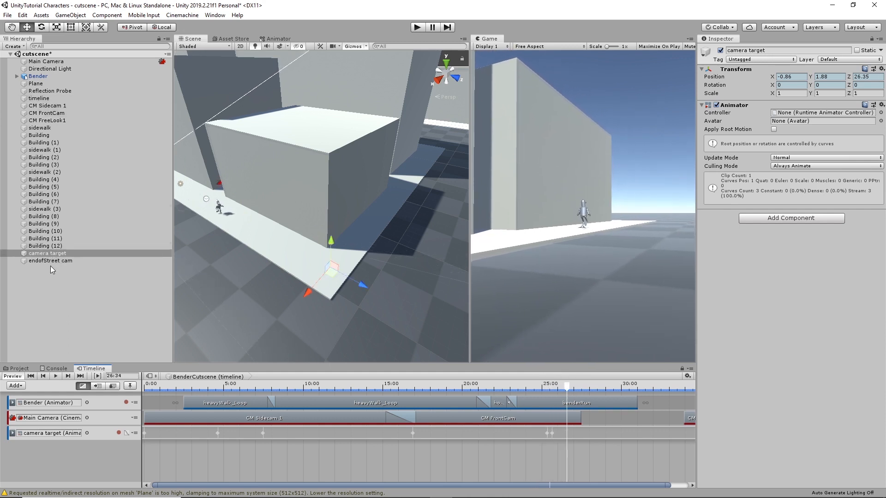
drag(50, 261, 607, 452)
drag(602, 420, 602, 420)
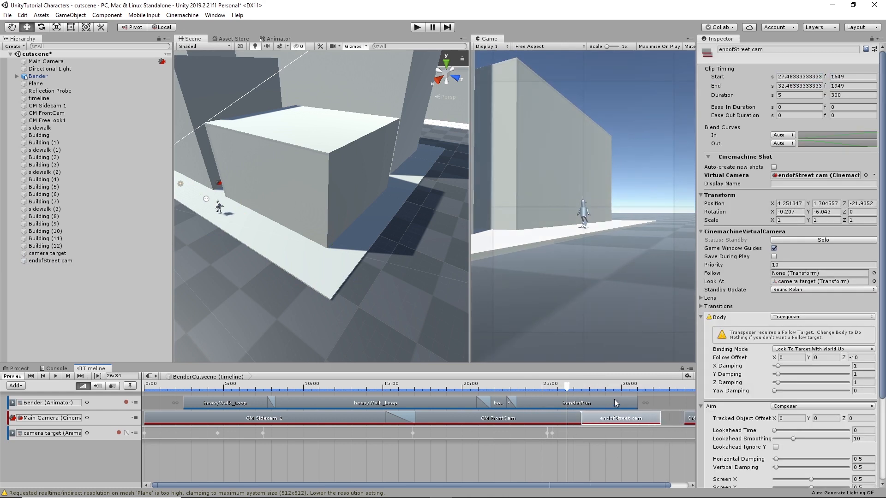
click(600, 387)
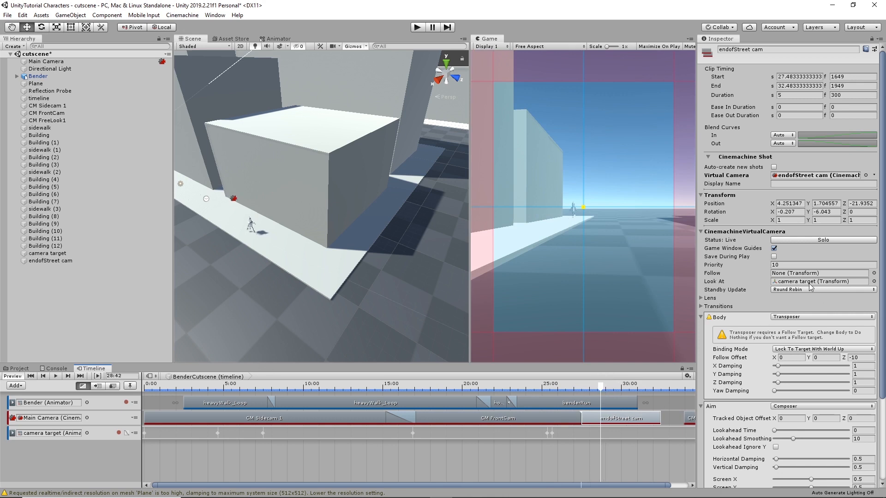
Step: Move the endofStreet cam off the far street corner to about X 2.37, Y 1.9, Z 33.57, framing Bender running toward it
alt+drag(335, 309, 304, 296)
middle_drag(288, 286, 368, 287)
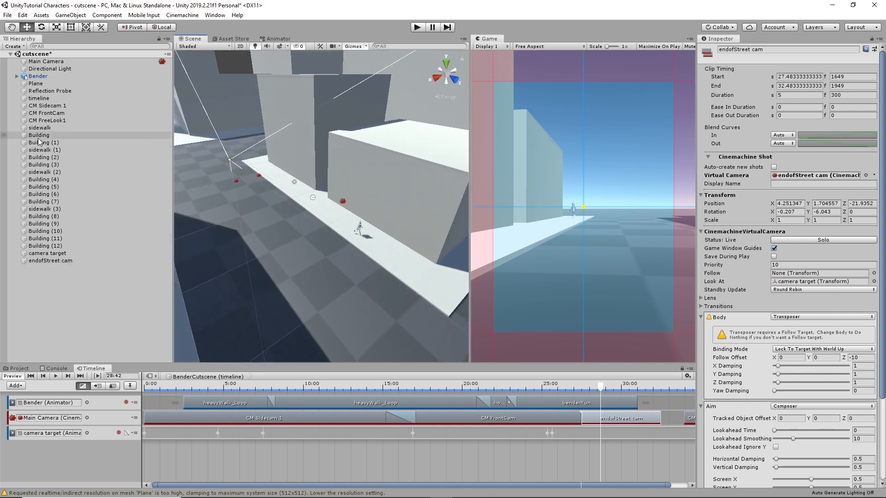
click(42, 261)
drag(255, 171, 318, 254)
middle_drag(367, 263, 259, 251)
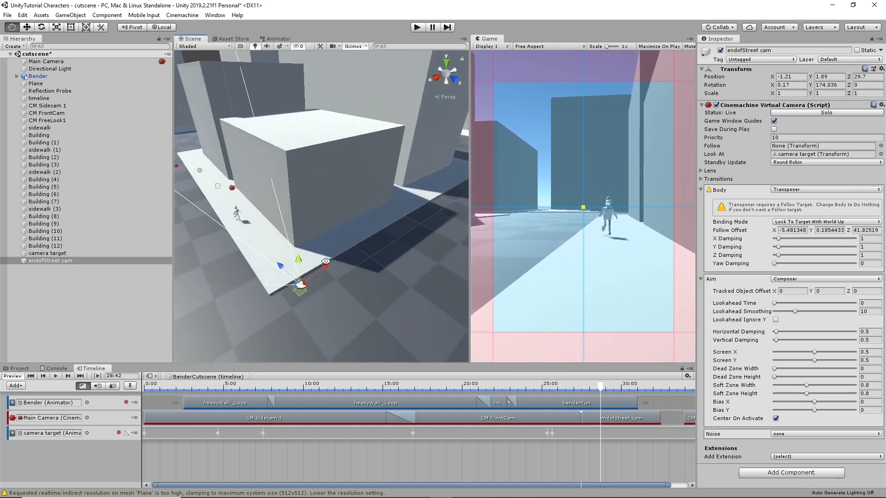
alt+drag(281, 277, 328, 335)
drag(386, 332, 330, 336)
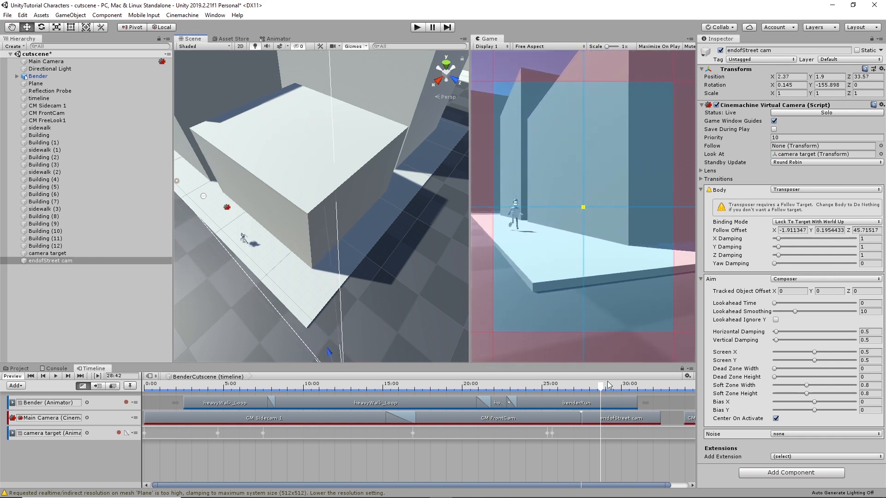
Step: Extend the benderRun clip to end at frame 1931 and scrub through the endofStreet cam shot to check the run
drag(600, 391, 650, 389)
click(644, 385)
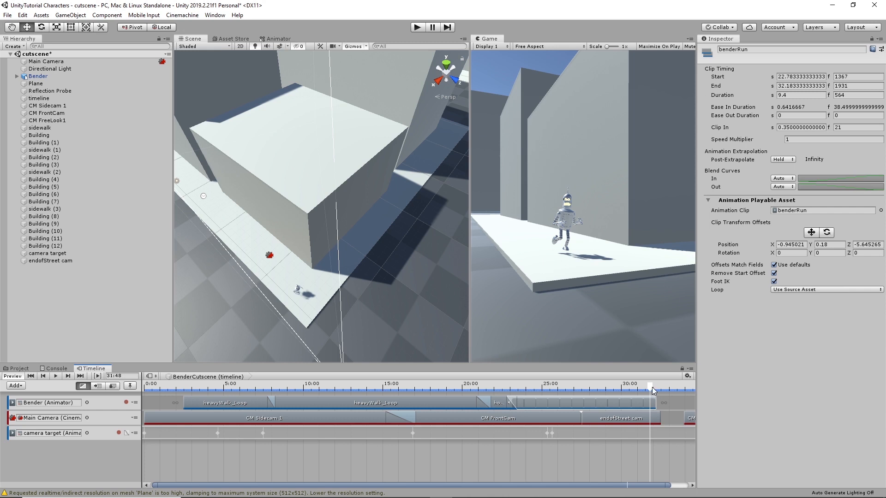
drag(652, 387, 627, 389)
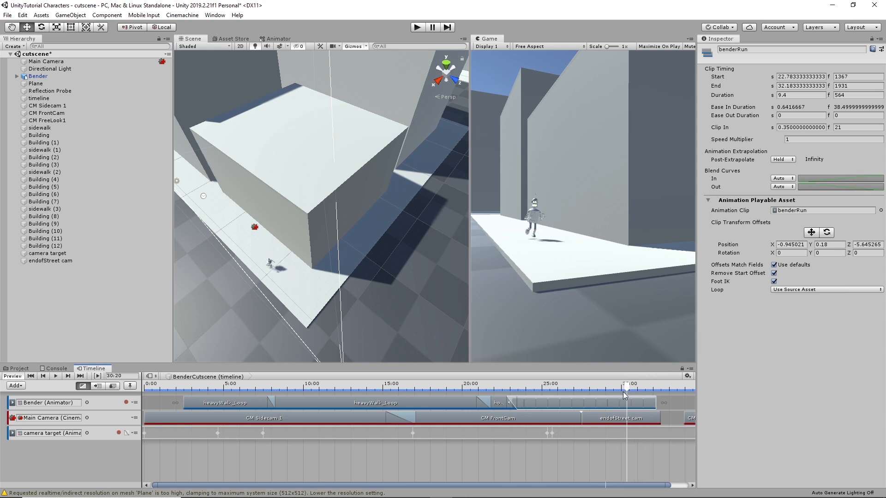
drag(623, 392, 642, 381)
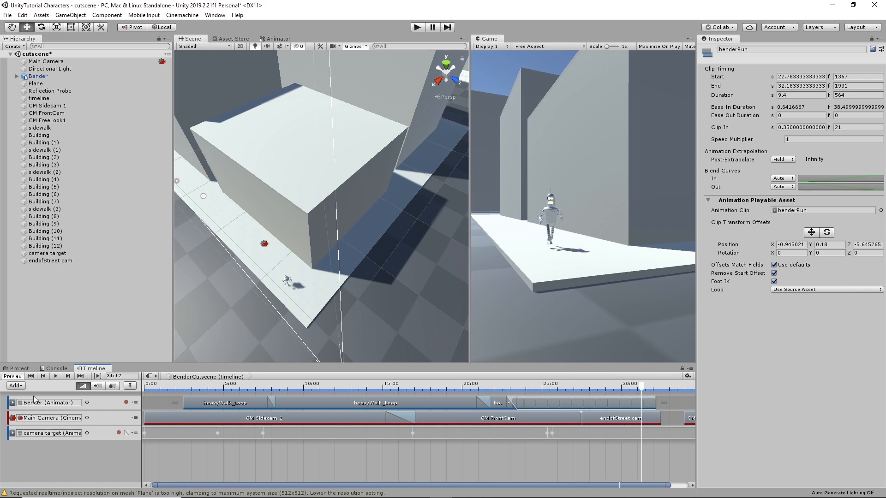
Step: In the benderRun clip's import settings, bake Root Transform Position (Y) into the pose based on Feet with offset 0.14, and apply
click(19, 368)
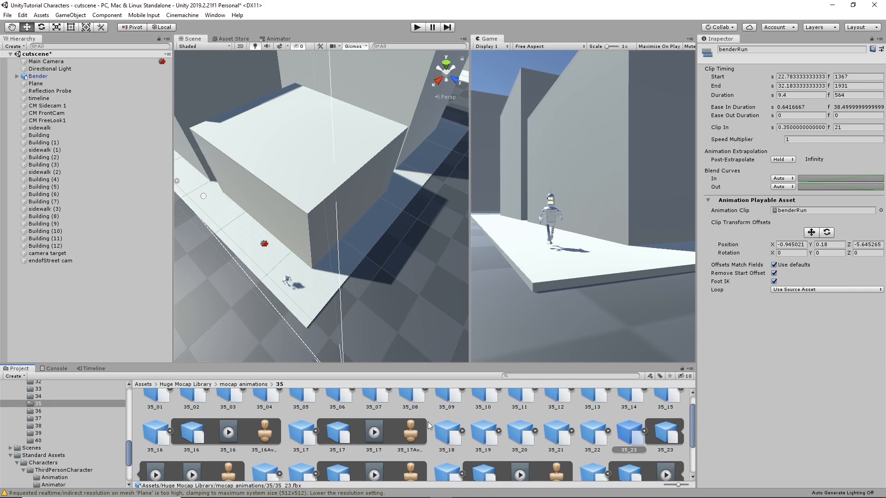
scroll(184, 463, down, 1)
click(191, 466)
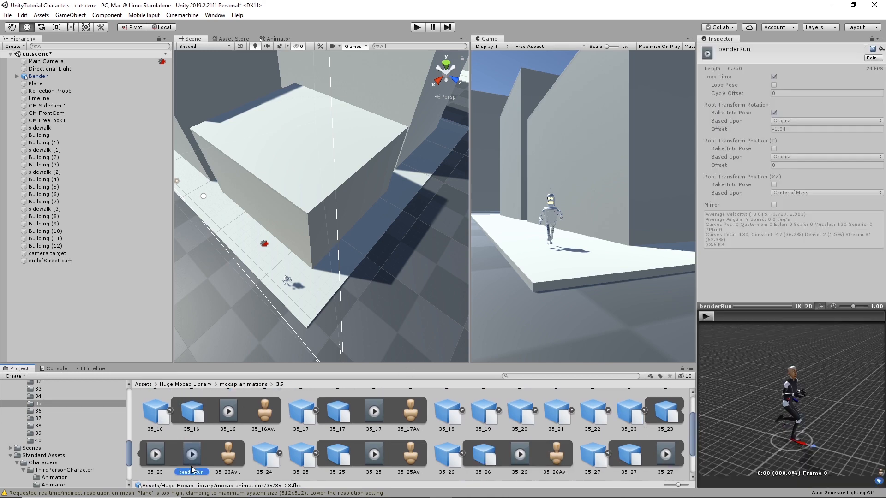
click(871, 57)
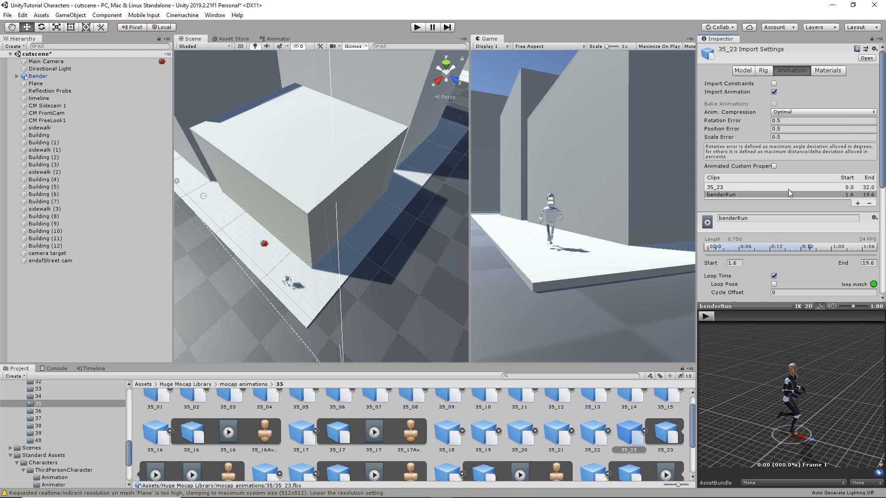
scroll(790, 193, down, 7)
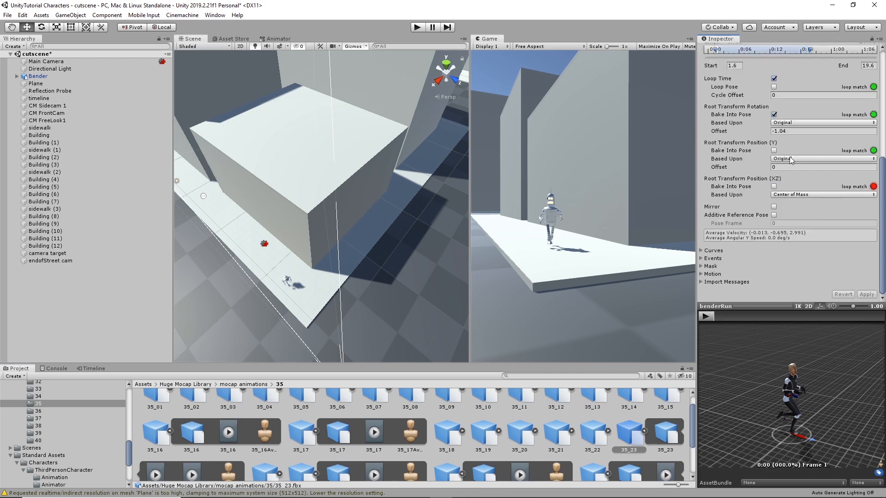
click(774, 151)
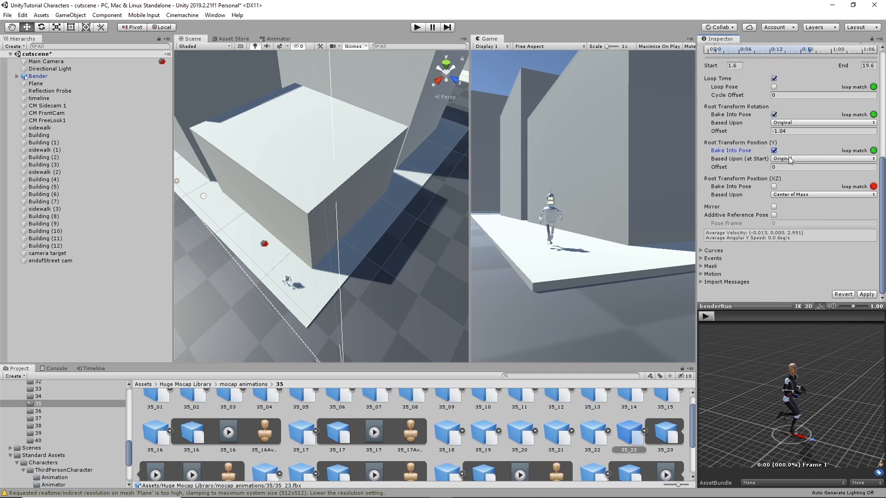
click(790, 159)
click(790, 187)
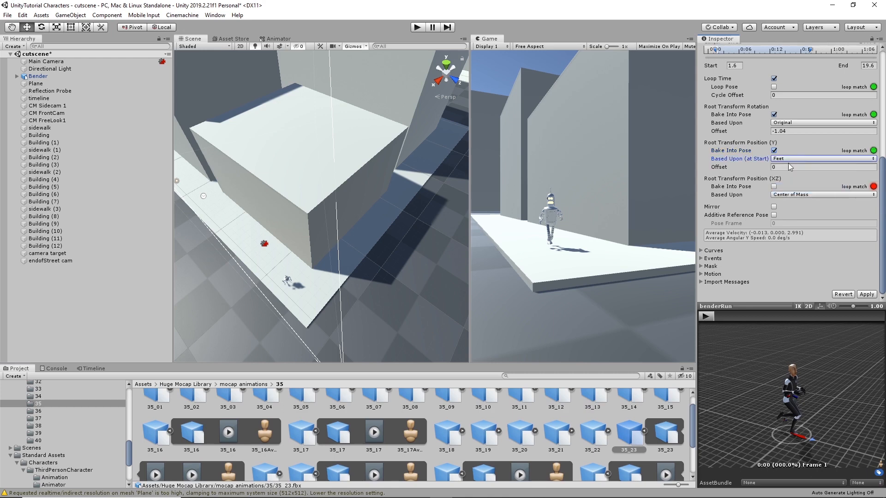
drag(762, 168, 766, 170)
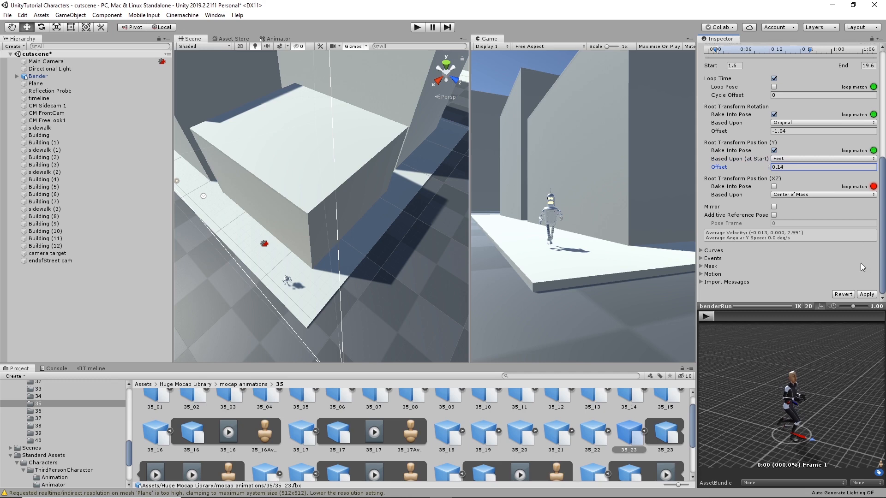
click(865, 295)
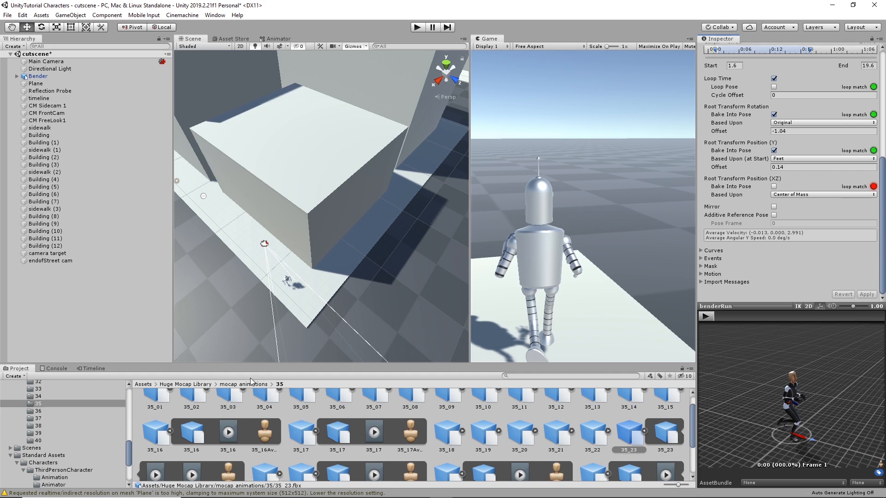
Step: Set the benderRun timeline clip's Y position offset to 0.32 and check Bender's feet against the sidewalk near the clip's end
click(89, 369)
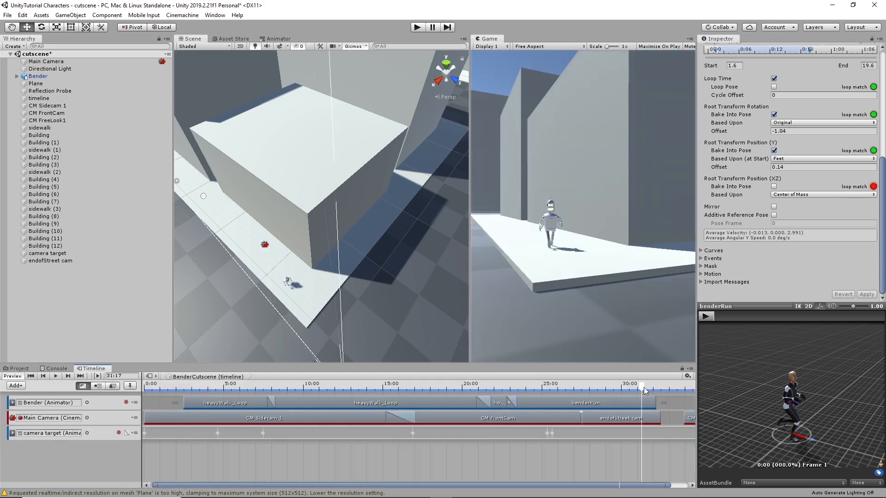
drag(644, 386, 621, 387)
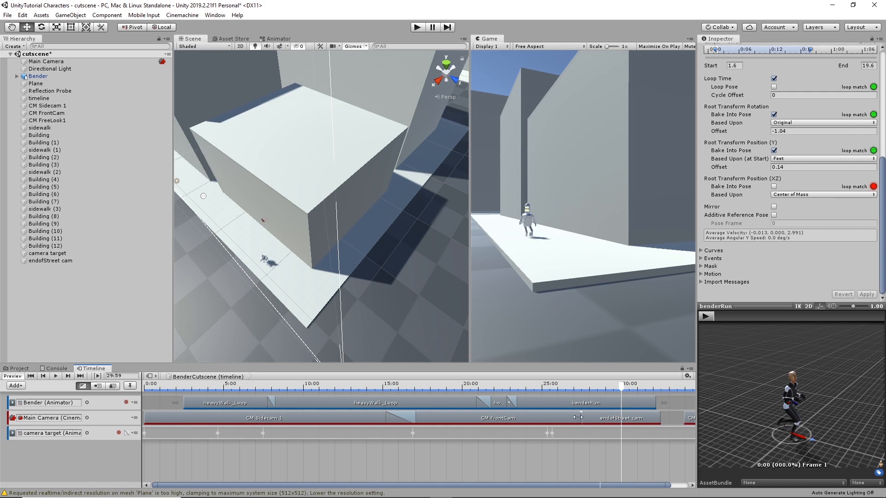
click(599, 403)
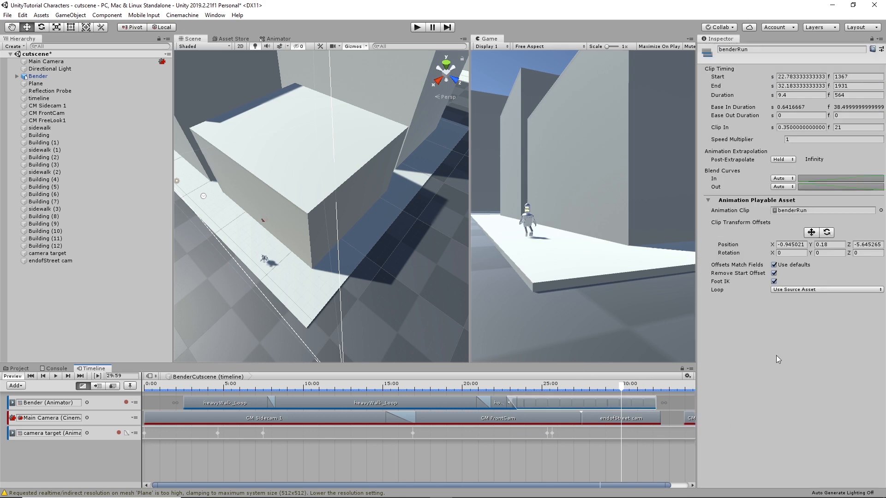
click(831, 245)
text(0)
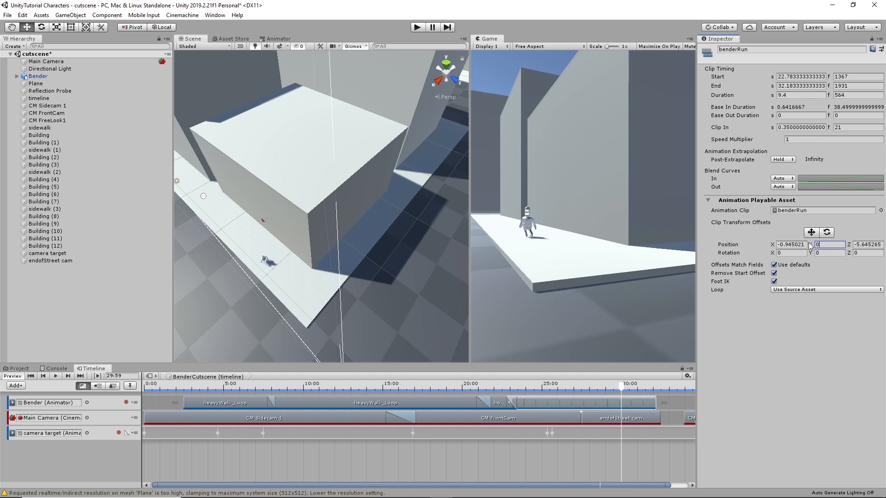
drag(816, 247, 819, 245)
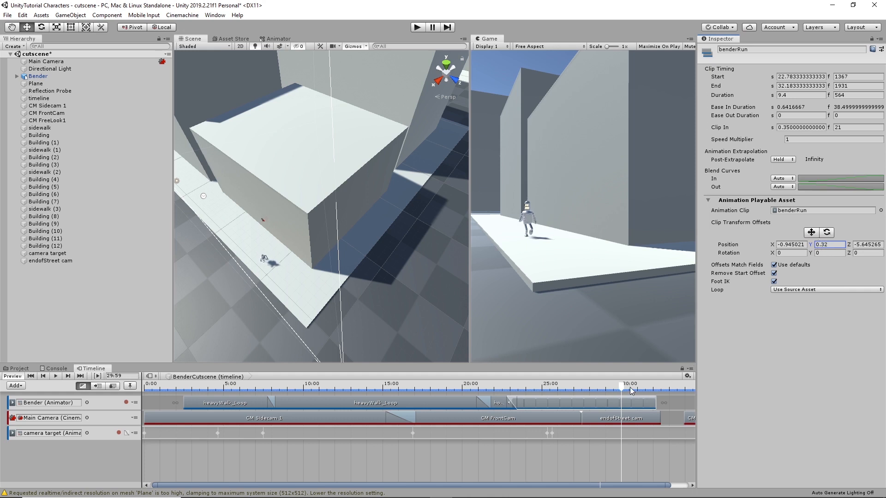
drag(631, 390, 653, 414)
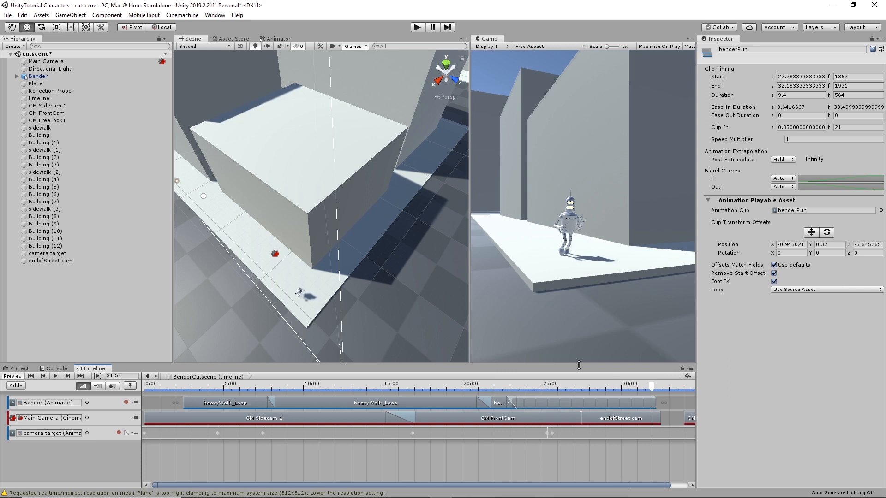
mouse_move(653, 387)
mouse_down()
mouse_move(621, 385)
mouse_move(651, 388)
mouse_up()
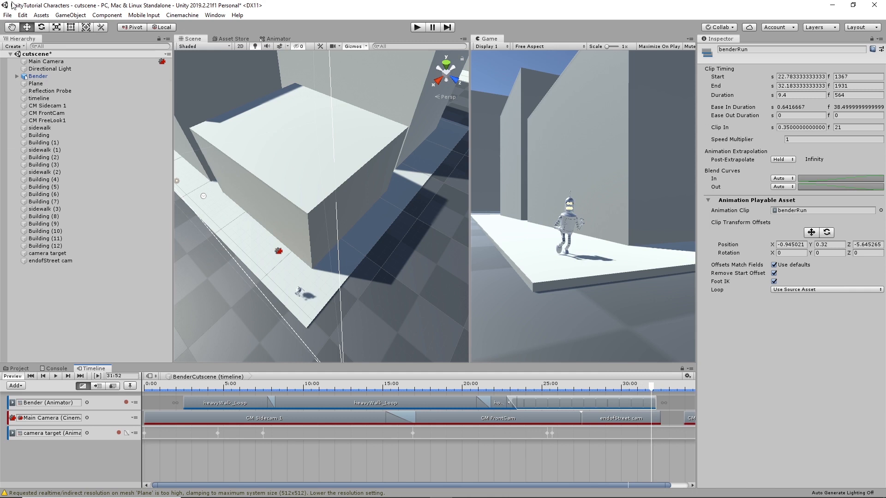
Step: Save the cutscene scene
click(8, 15)
click(20, 60)
scroll(551, 390, down, 2)
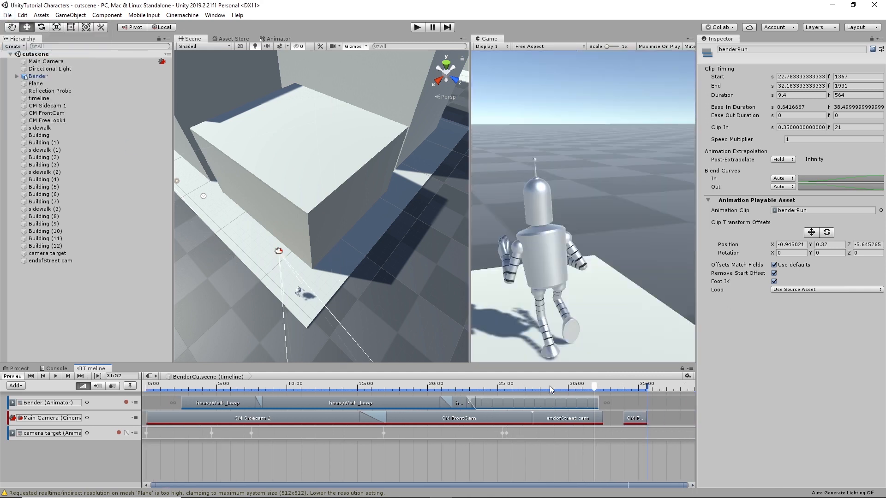
Step: Consult the CMU mocap index spreadsheet, then preview animations 40_10 and 40_11 in mocap folder 40
click(29, 369)
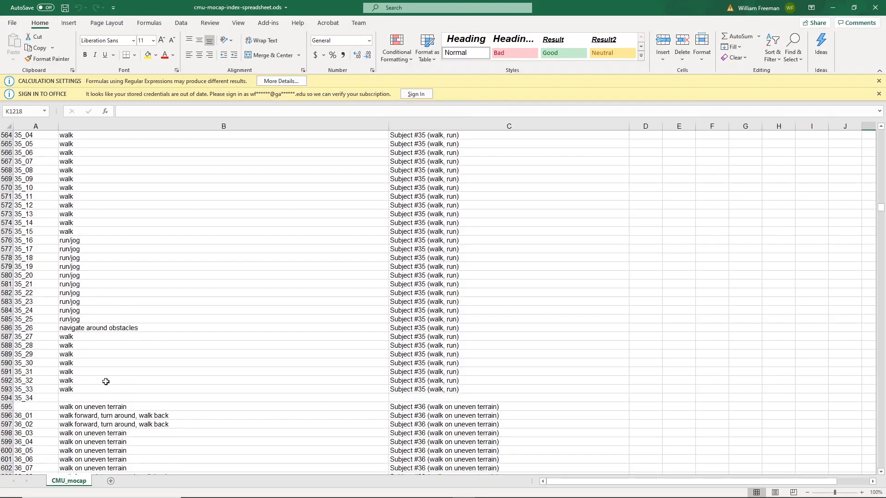
scroll(105, 380, down, 5)
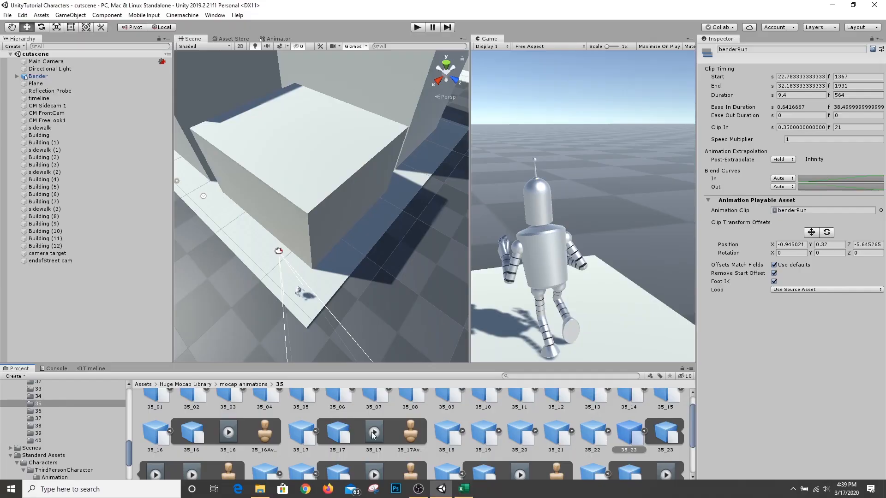
click(38, 441)
click(505, 408)
click(706, 317)
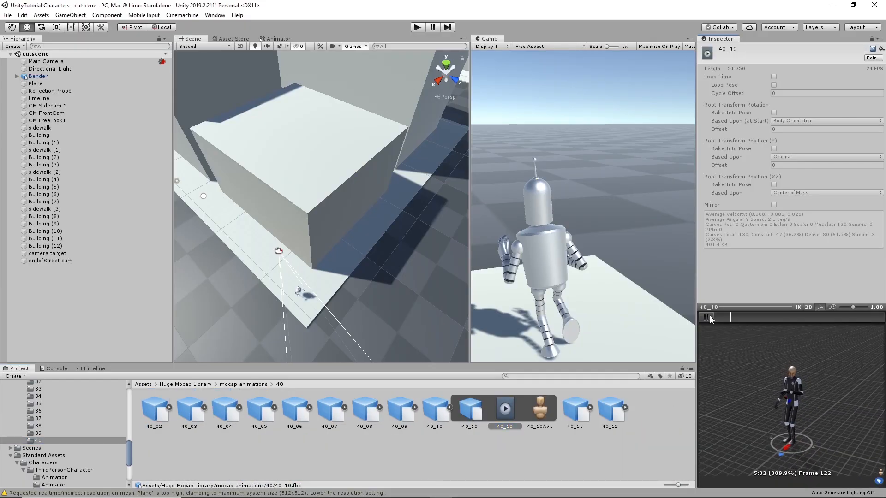
click(590, 407)
click(683, 406)
click(707, 315)
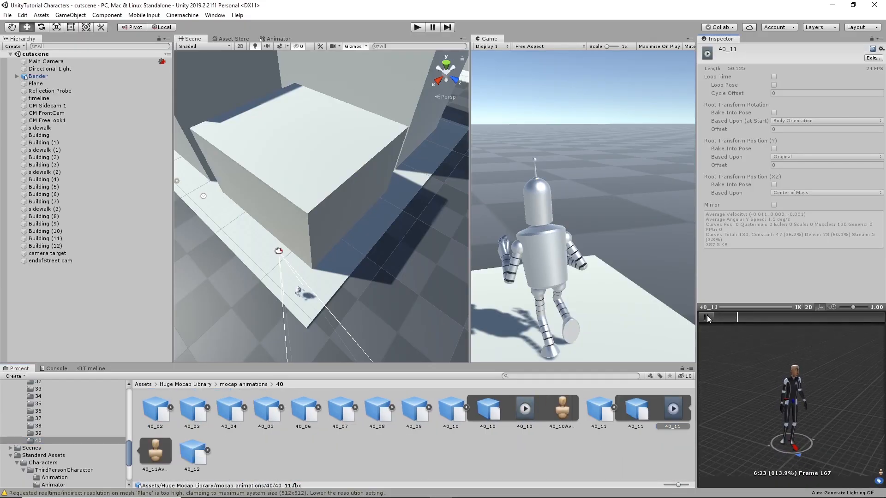
Step: Add a new clip to the 40_11 animation import settings and name it "benderWait."
click(599, 408)
click(857, 203)
click(741, 219)
text(benderWait.)
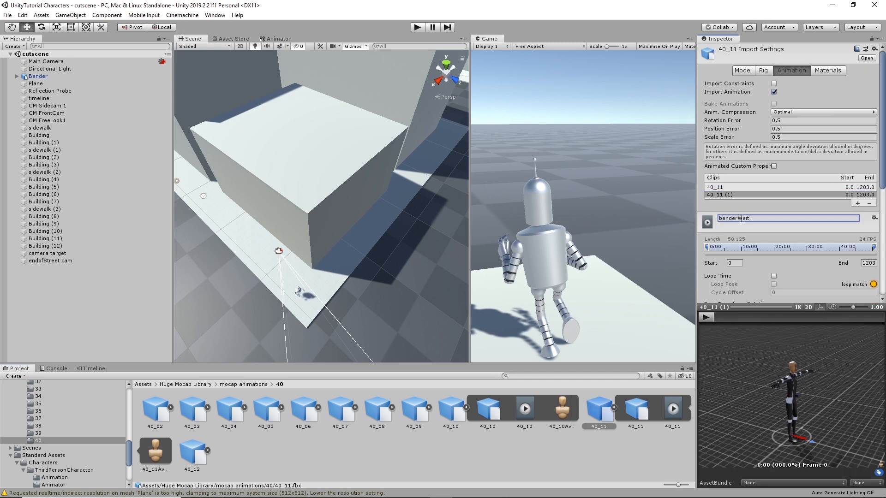
click(706, 196)
Step: Trim the benderWait. clip to start at frame 41 and end at frame 487
drag(715, 317, 718, 327)
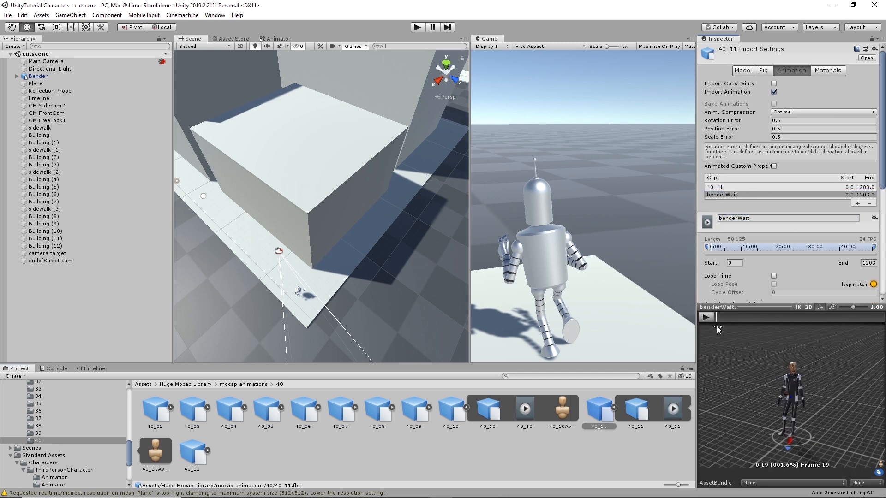
drag(707, 247, 712, 248)
mouse_move(719, 319)
mouse_down()
mouse_move(879, 325)
mouse_move(729, 328)
mouse_move(788, 342)
mouse_up()
drag(875, 249, 775, 249)
Step: Enable Loop Time and Bake Into Pose for Root Transform Position (Y) on the benderWait. clip, and apply the import settings
click(774, 276)
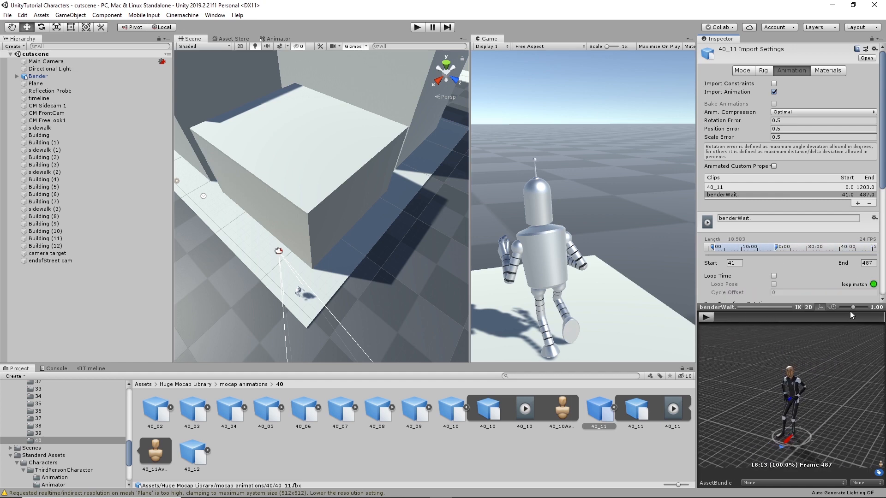
scroll(775, 231, down, 5)
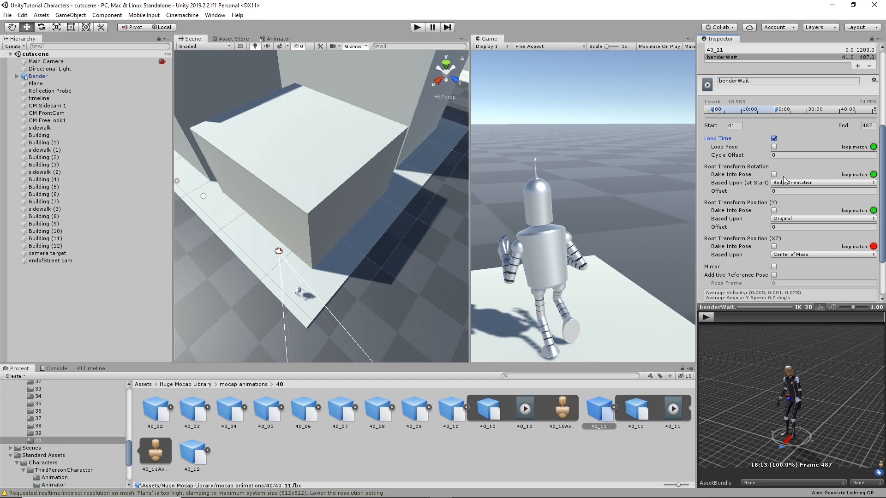
click(774, 211)
click(863, 286)
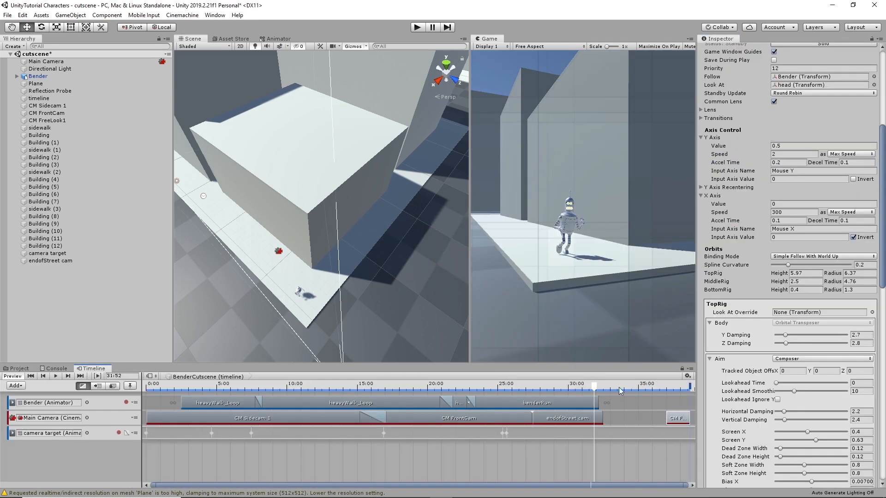
Step: Add the benderWait. animation clip to the Bender track after benderRun, starting at frame 2017
click(619, 391)
right_click(619, 403)
click(648, 383)
double_click(198, 186)
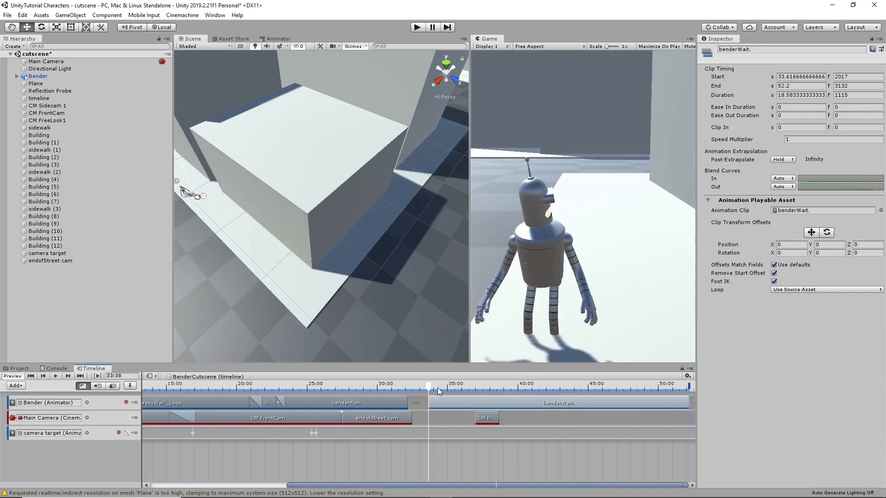
Step: Move the benderWait. clip to start at frame 1931, directly after benderRun, and match its offsets to the previous clip
drag(431, 390, 456, 389)
right_click(418, 402)
click(443, 365)
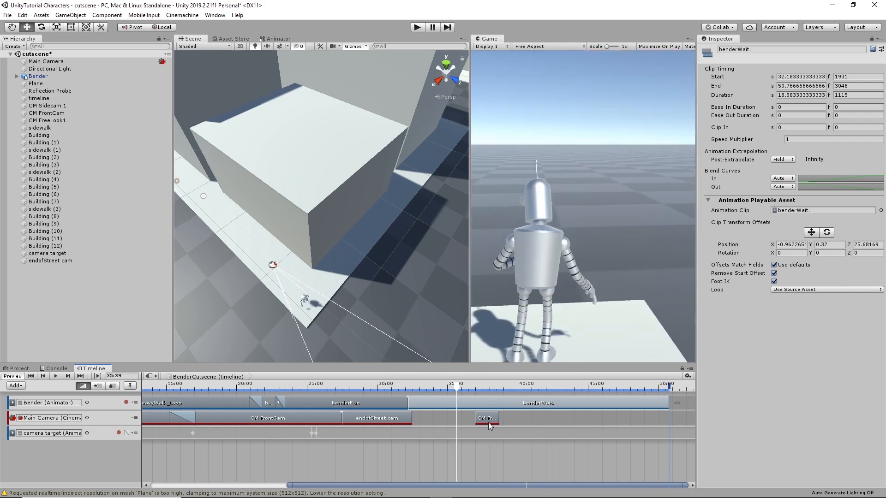
Step: Move the short final camera shot past the end of benderWait. and extend the endofStreet cam shot to fill the gap
drag(489, 420, 681, 418)
drag(410, 418, 633, 415)
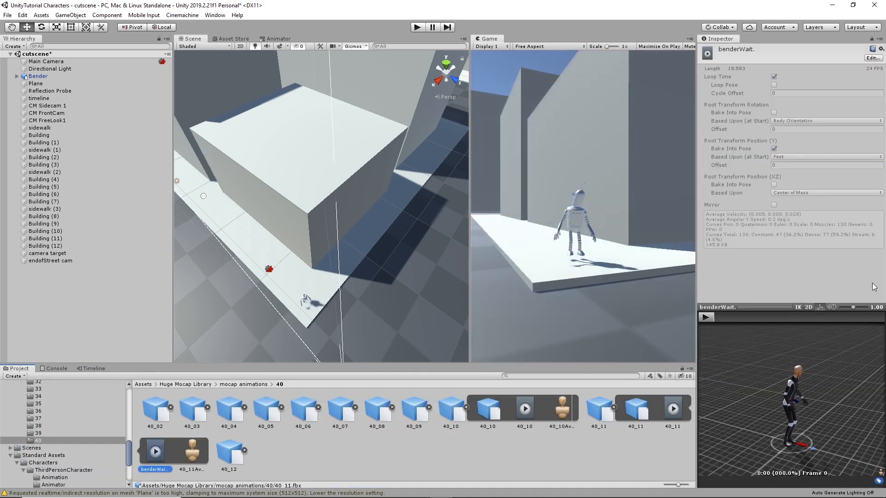
Step: Adjust the benderWait. clip's Root Transform Position (Y) offset in its import settings, ending at 0.18, and apply it
click(872, 58)
scroll(784, 185, down, 5)
text(.09)
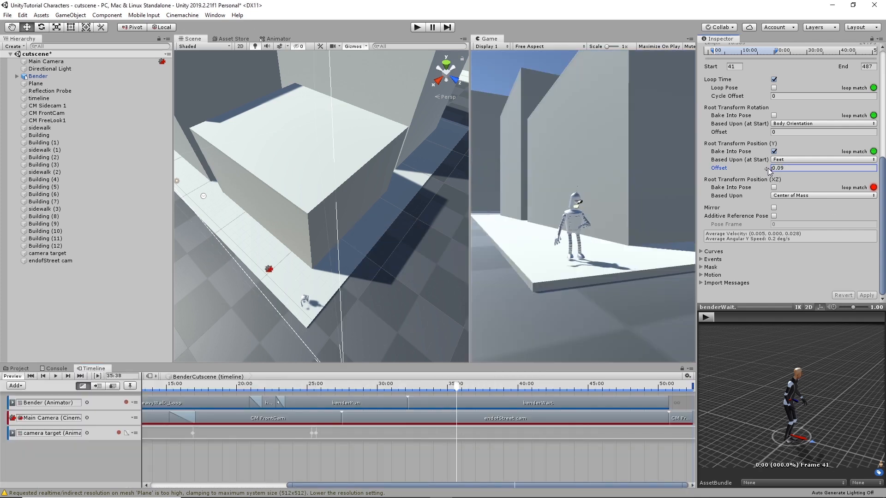
drag(769, 169, 771, 169)
click(871, 295)
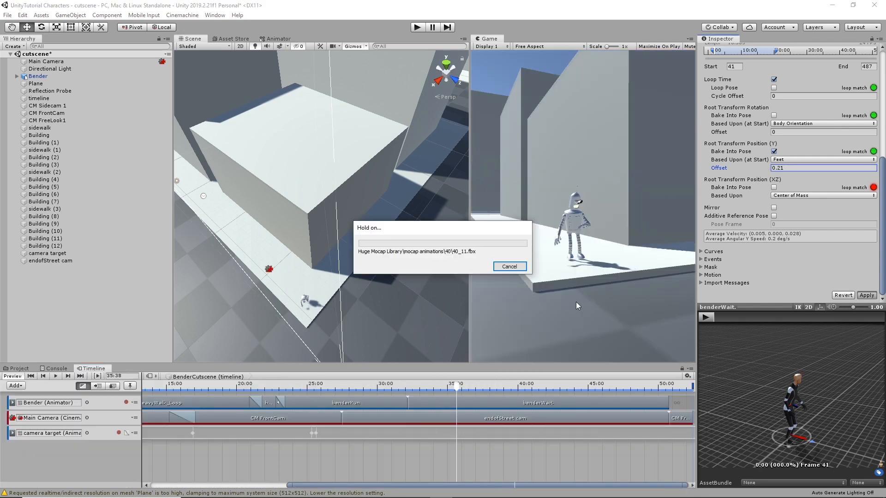
click(779, 168)
text(0.18)
click(872, 295)
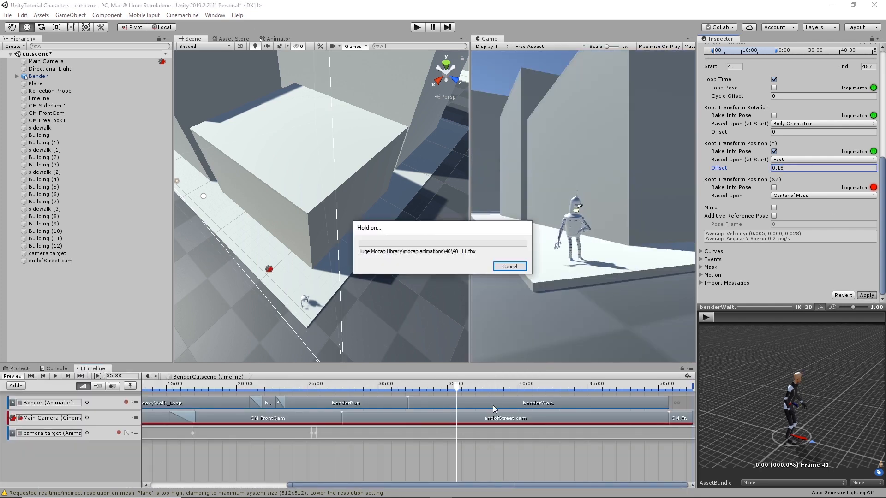
Step: Try overlapping the endofStreet cam shot with the CM FrontCam shot, and restore the cut between them
drag(457, 389, 365, 418)
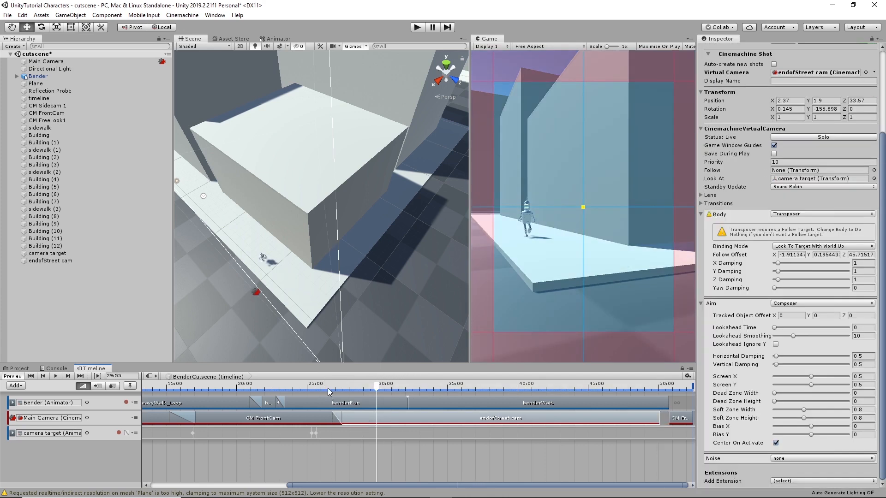
drag(333, 386, 341, 389)
drag(357, 420, 364, 419)
Step: Overlap benderWait. with the end of benderRun by starting it at frame 1890, and match its offsets to the previous clip
click(428, 389)
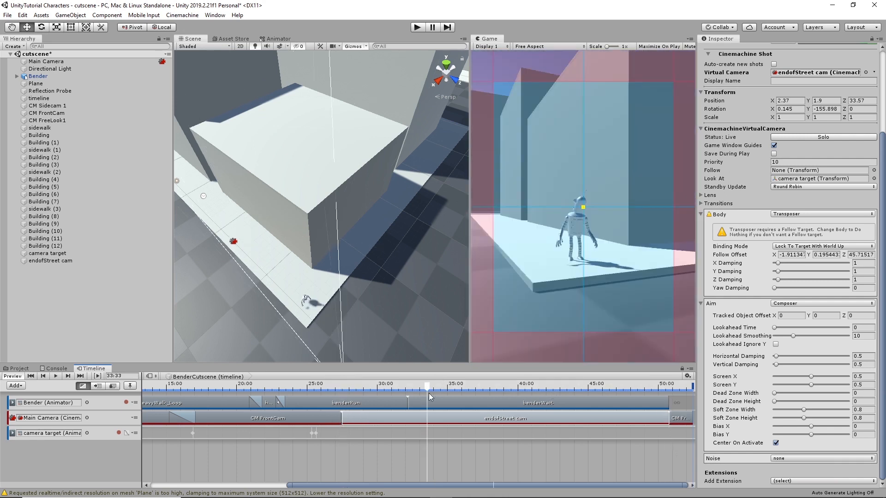
drag(426, 400, 404, 389)
right_click(424, 399)
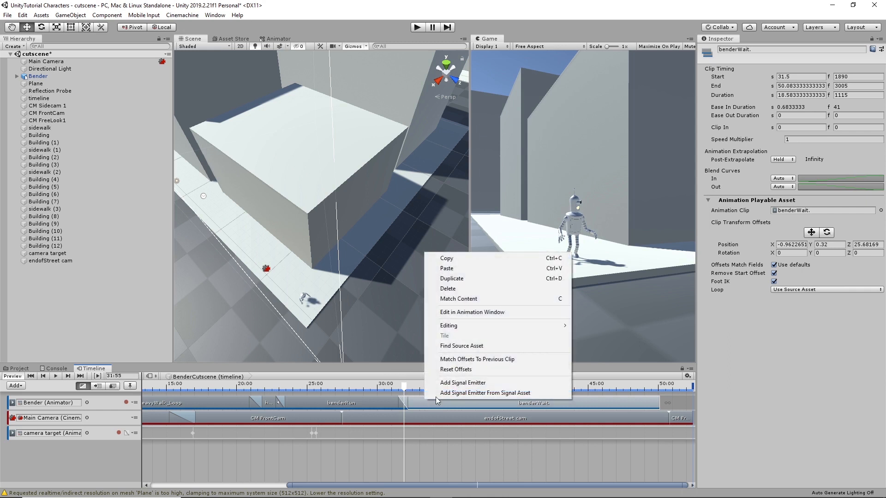
click(469, 360)
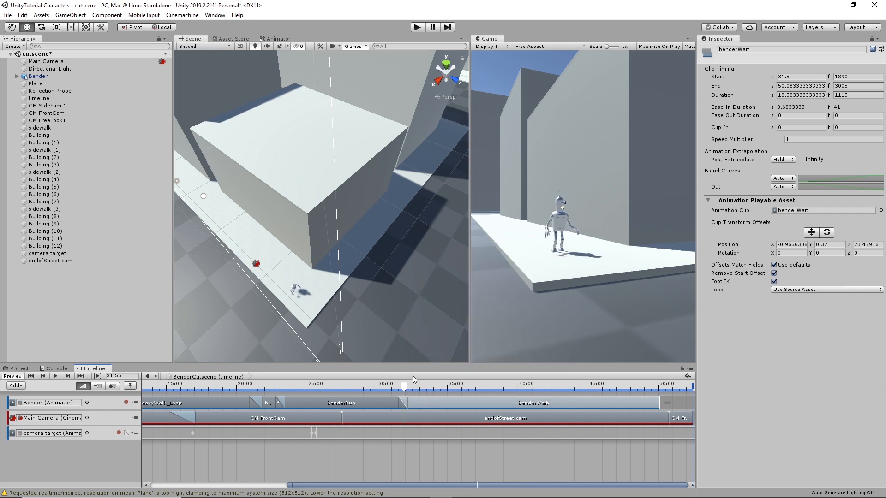
Step: Lengthen benderRun, start benderWait. at frame 1947 with a 29-frame blend between them, and match its offsets to the previous clip
drag(405, 389, 469, 401)
mouse_move(407, 402)
mouse_down()
mouse_move(417, 386)
mouse_move(408, 384)
mouse_move(441, 400)
mouse_move(403, 386)
mouse_move(417, 389)
mouse_up()
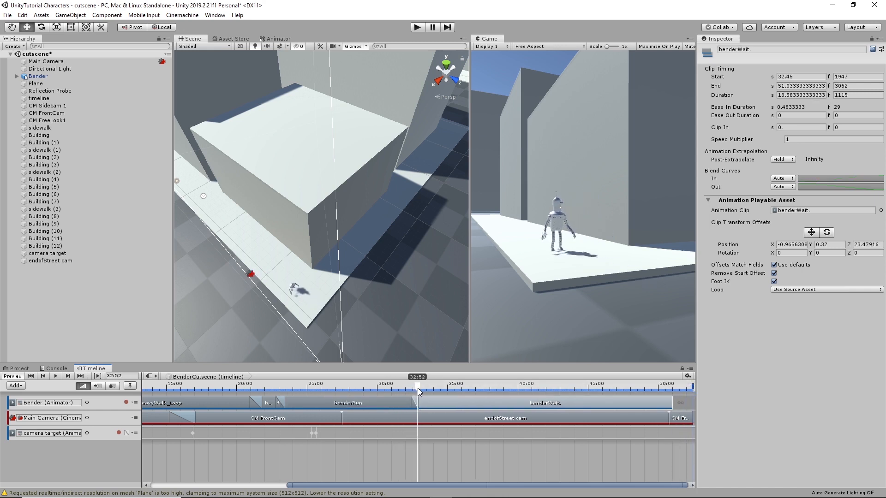
right_click(436, 404)
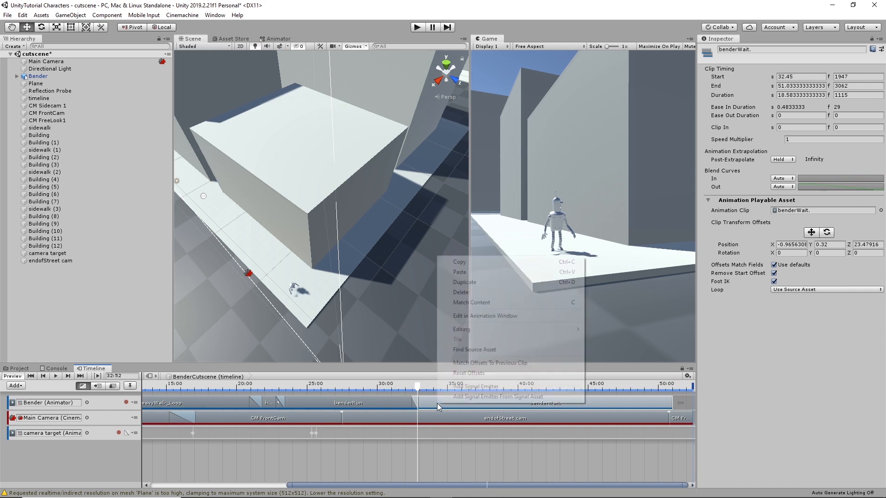
click(469, 363)
Step: Scrub through the benderWait. clip and its blend with benderRun to check Bender's movement
drag(417, 388, 460, 391)
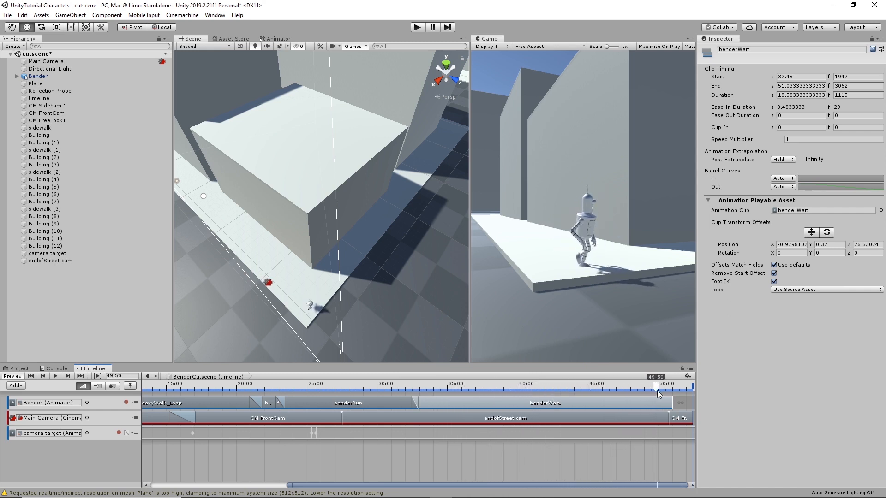
drag(413, 388, 421, 404)
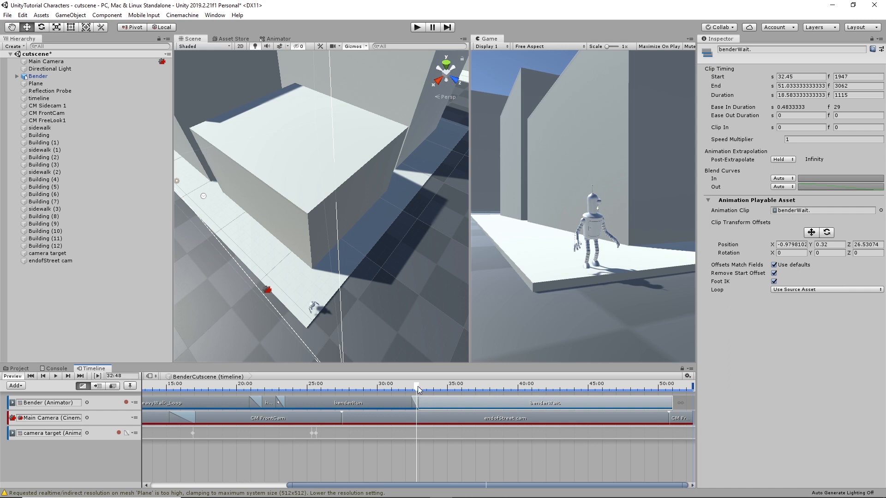
drag(403, 388, 433, 406)
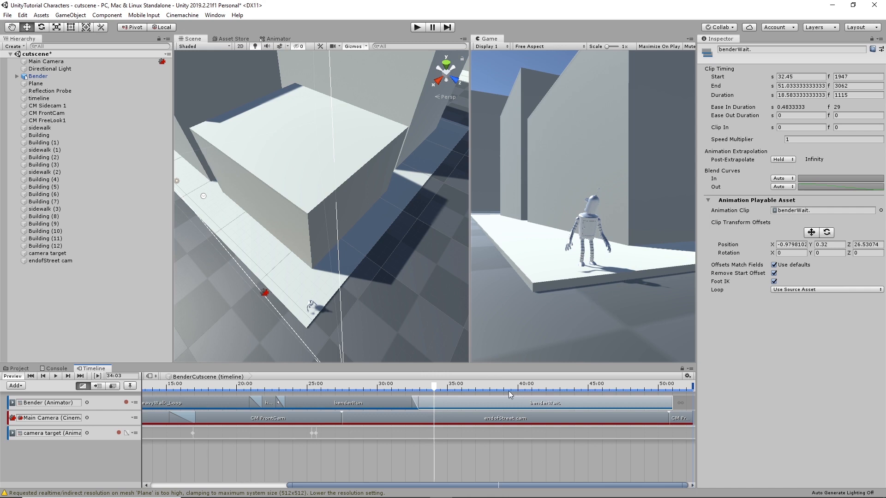
Step: Save the cutscene scene and the project
click(7, 15)
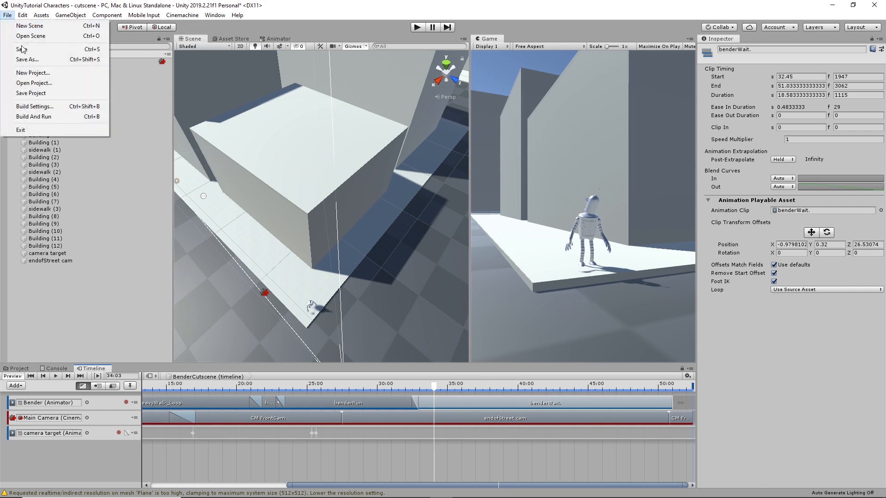
click(7, 15)
click(7, 15)
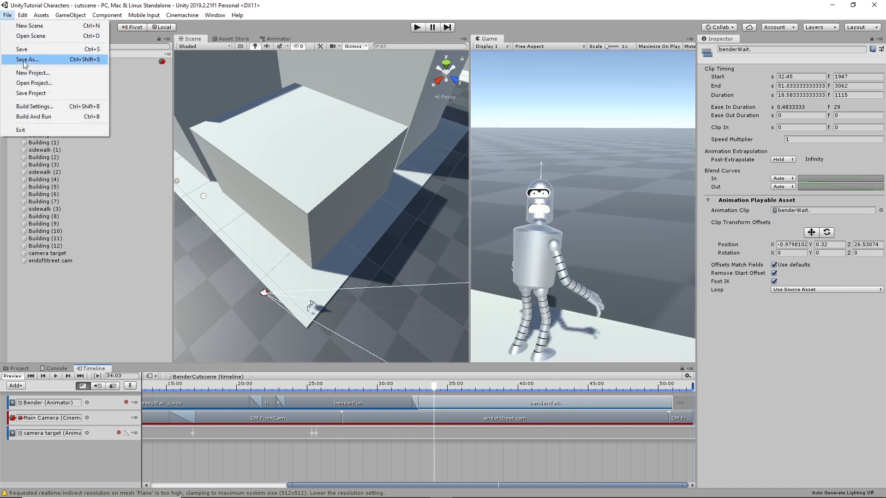
click(36, 96)
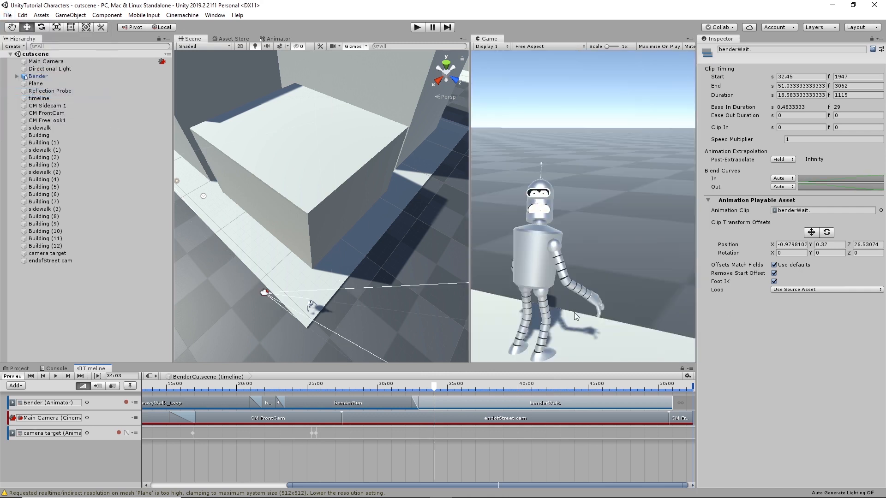
Step: In Bender's avatar muscle settings, set the Neck Turn Left-Right range to about -46.4 to 60, apply it, and finish the configuration
click(145, 77)
click(808, 69)
click(770, 72)
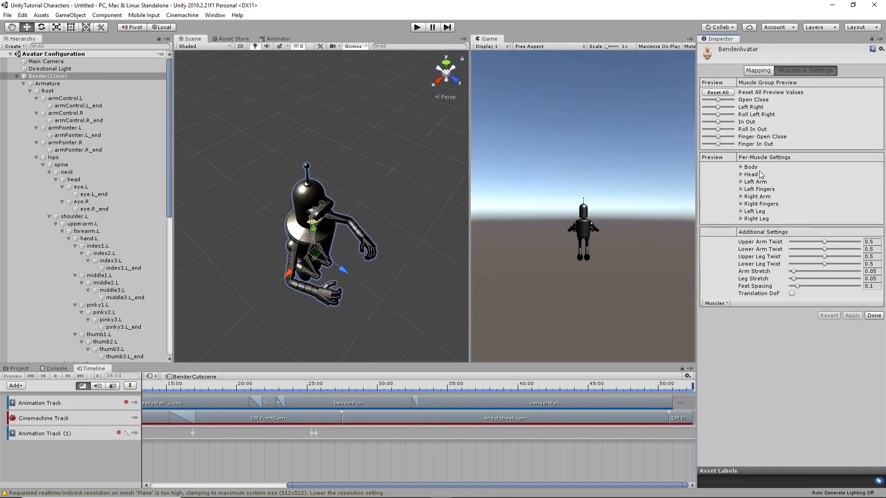
click(756, 174)
click(748, 196)
click(852, 396)
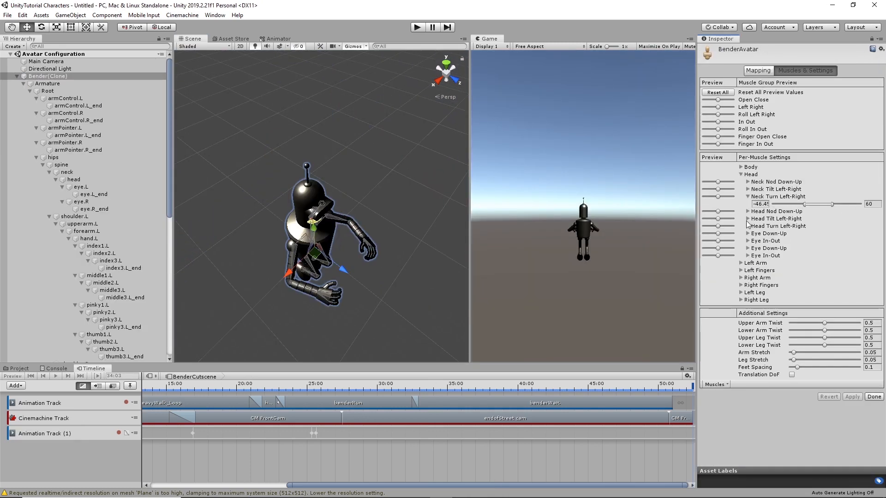
click(806, 227)
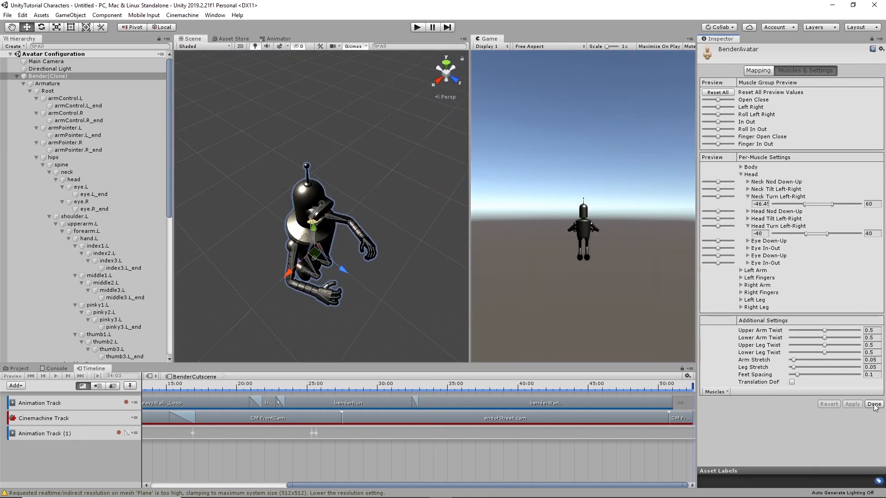
click(873, 404)
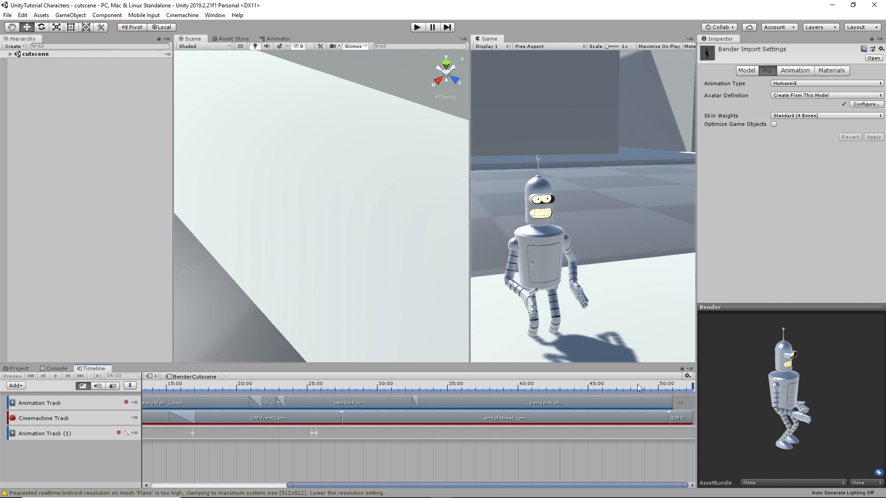
Step: Unlock the Timeline window, expand the cutscene scene's hierarchy, and select the timeline object to reload its tracks
click(683, 369)
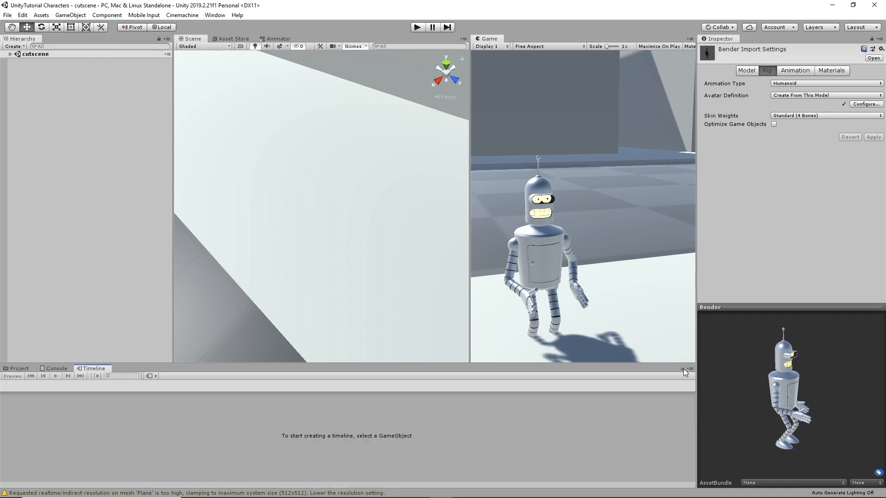
click(10, 54)
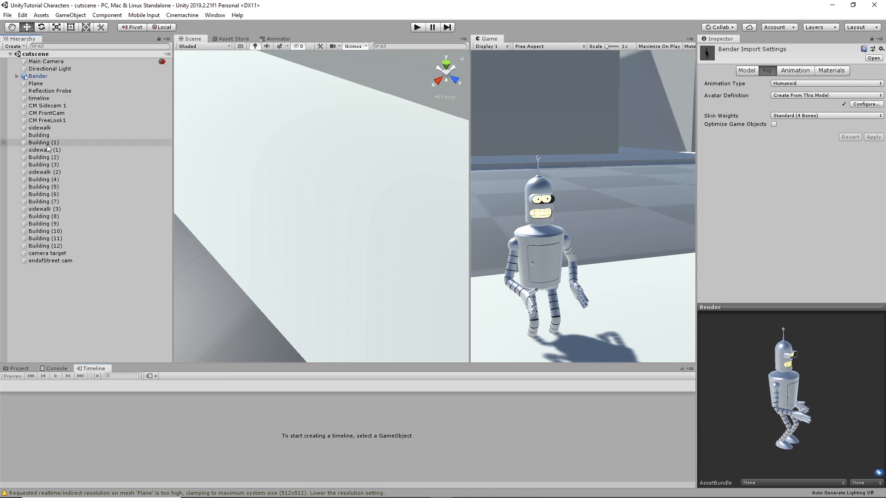
click(40, 98)
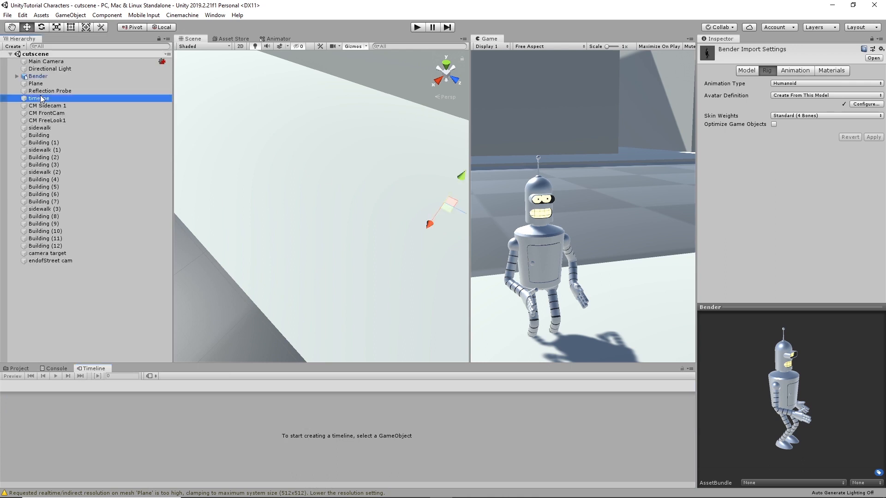
Step: Scrub through Bender's run and wait on the timeline, and play-test the cutscene
drag(434, 395, 428, 367)
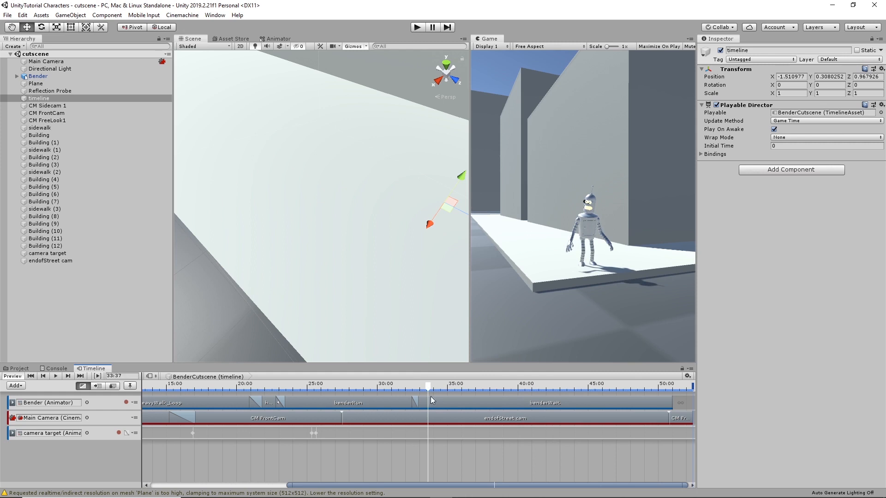
drag(429, 390, 363, 397)
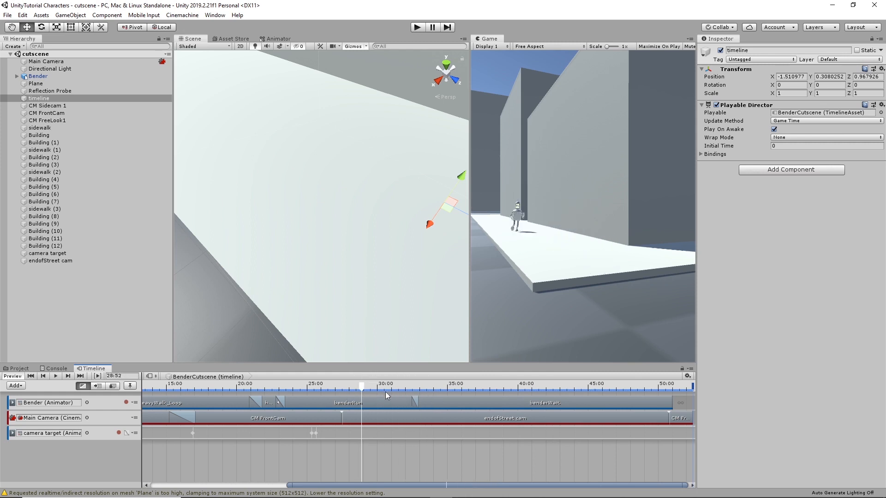
key(ctrl+p)
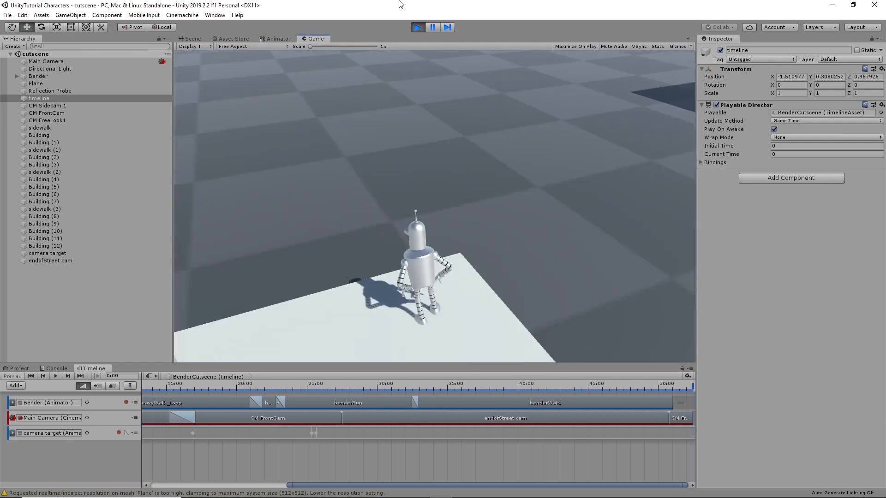
click(417, 27)
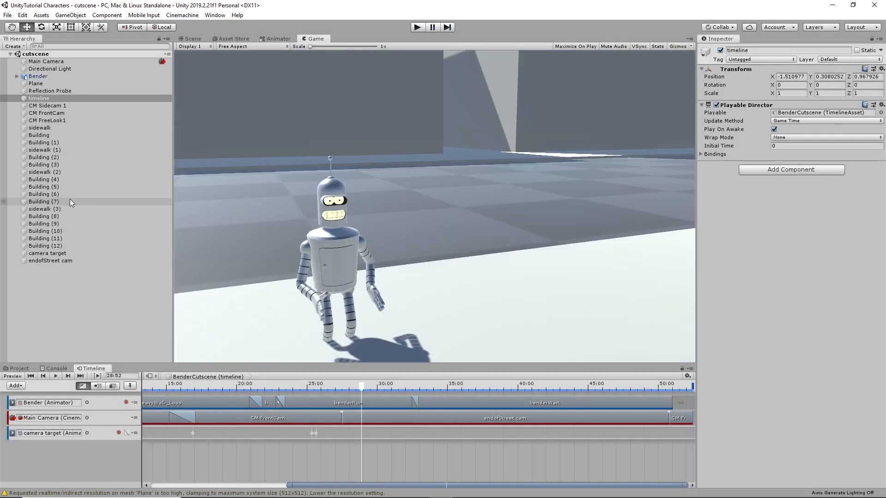
Step: Save the scene, and trim the benderWait. clip to end at frame 3046, in line with the endofStreet cam shot
click(6, 16)
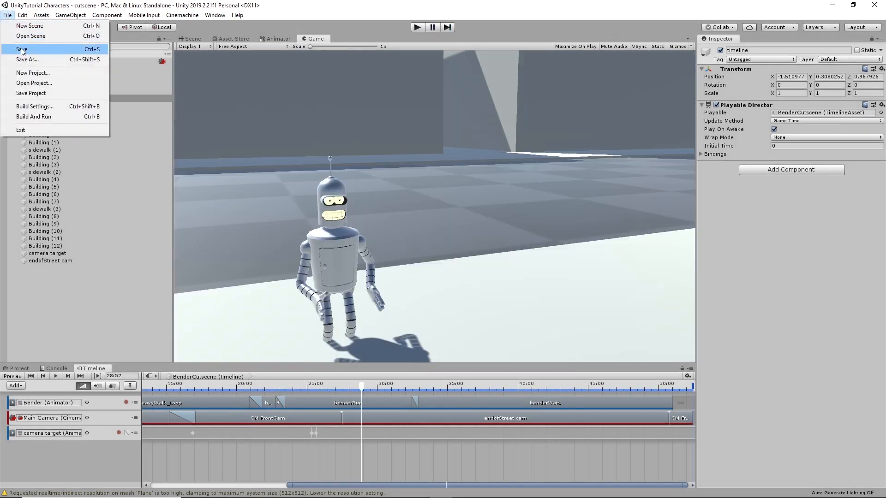
click(17, 50)
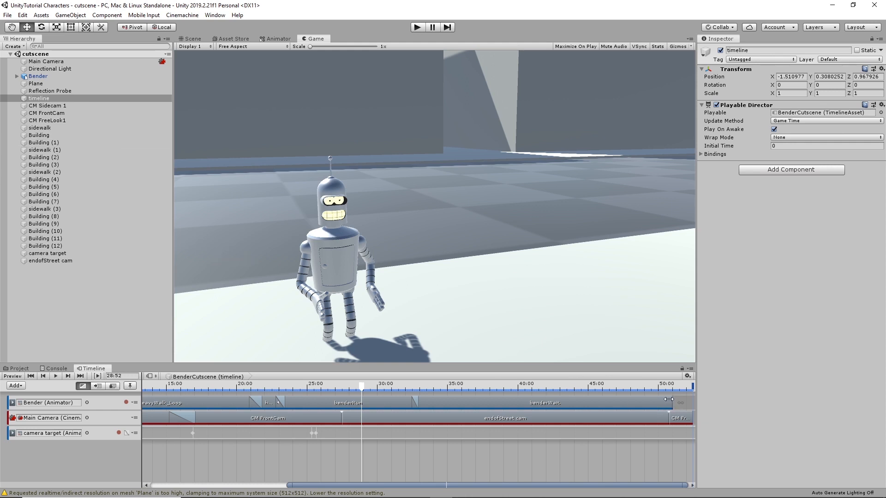
drag(672, 402, 669, 404)
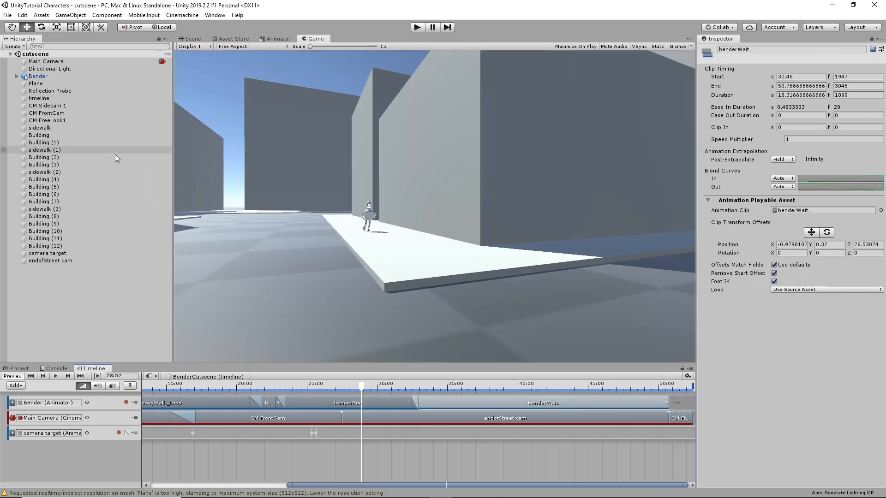
Step: Duplicate Bender in the cutscene scene and rename the copy "Bender 3rdPerspn"
click(37, 76)
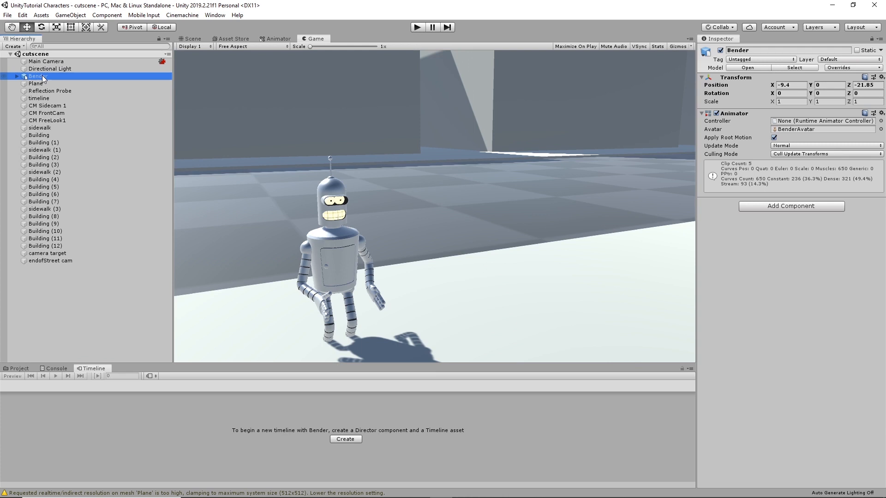
right_click(43, 79)
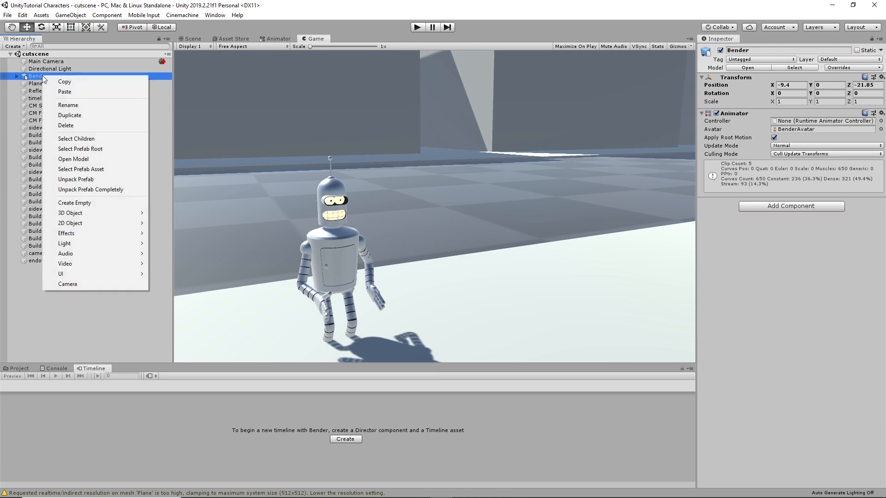
click(73, 116)
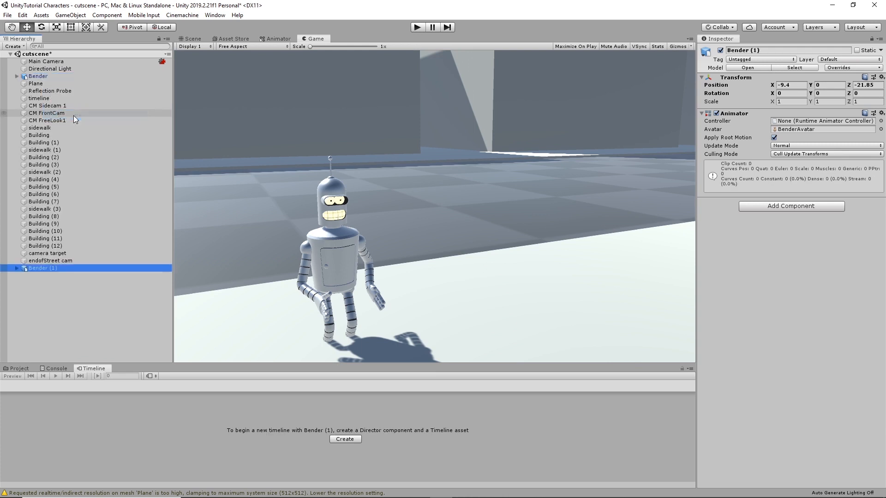
click(45, 268)
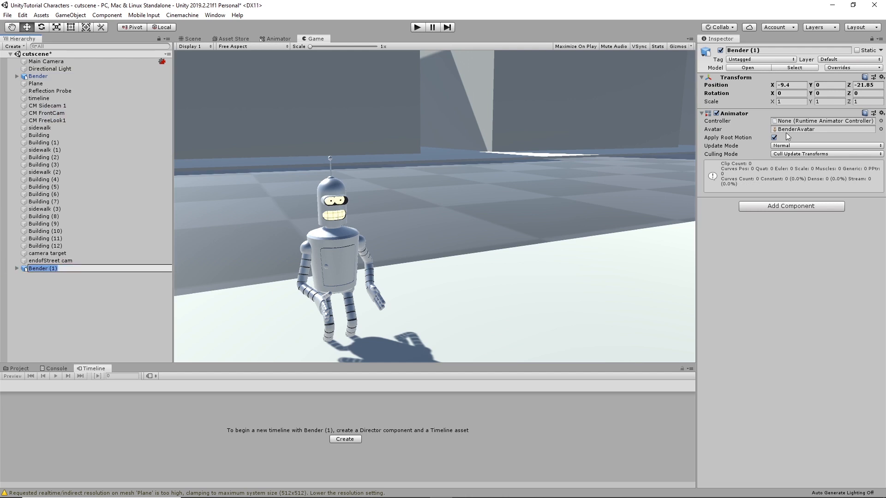
click(754, 50)
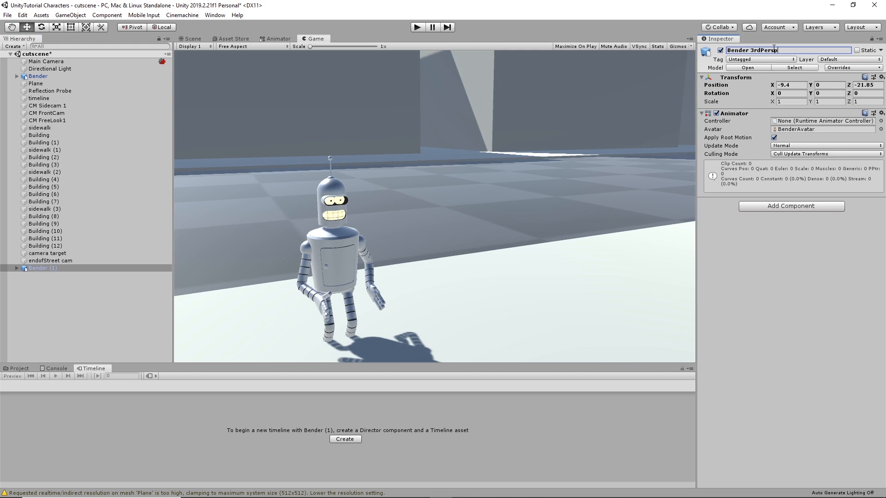
key(Return)
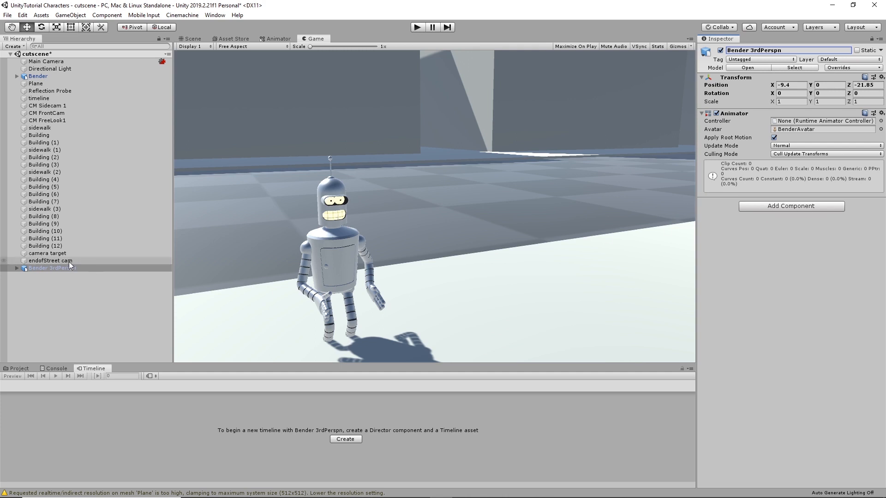
Step: Move Bender 3rdPerspn along the sidewalk to the street corner, at about X -0.81 and Z 26.67
click(50, 269)
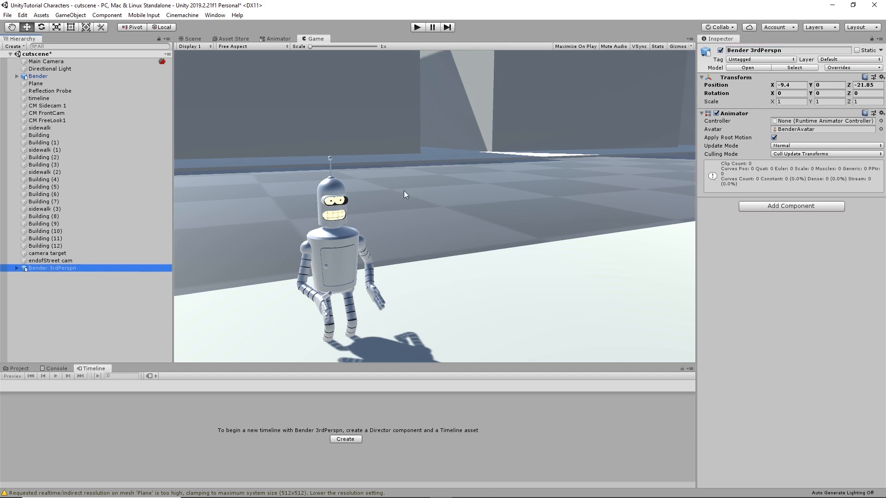
right_click(503, 170)
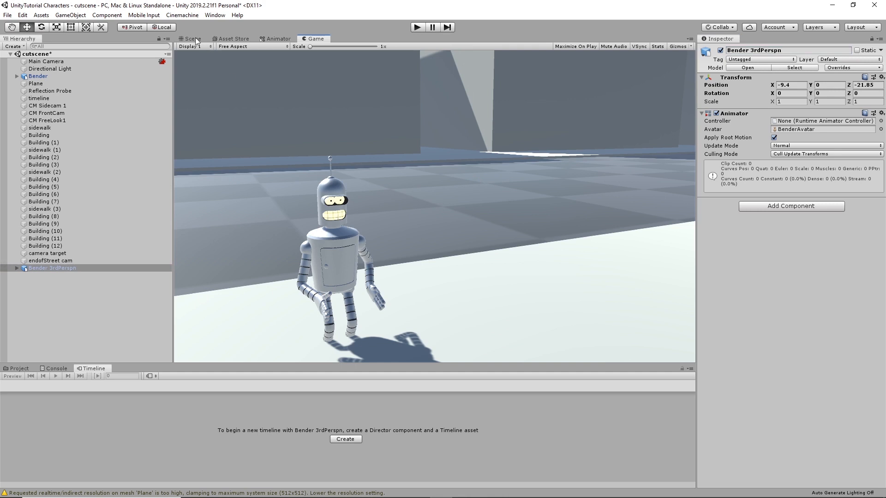
click(194, 38)
alt+drag(255, 88, 493, 182)
scroll(432, 143, down, 10)
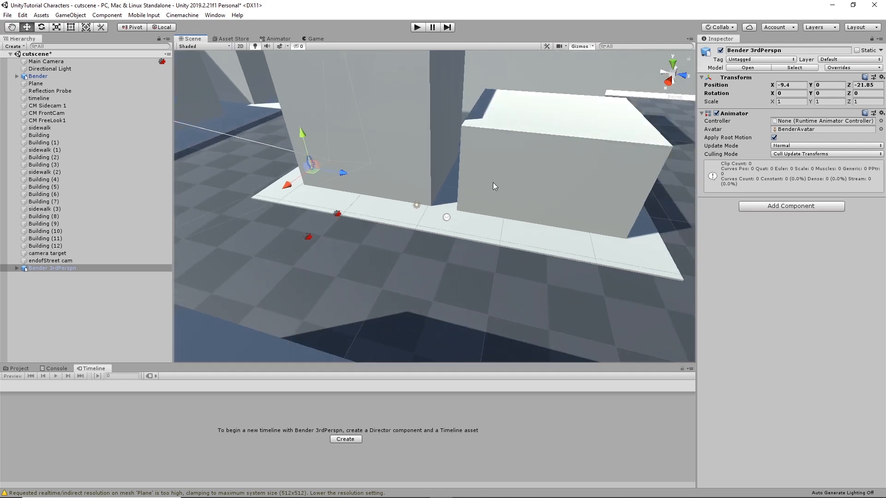
drag(339, 175, 367, 281)
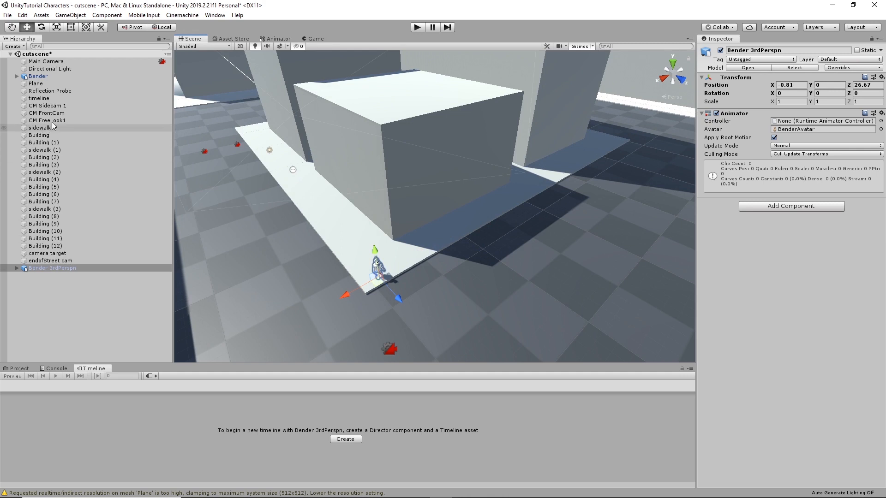
Step: Scrub the cutscene timeline to 50:41 and compare the waiting Bender with Bender 3rdPerspn at the street corner
click(46, 99)
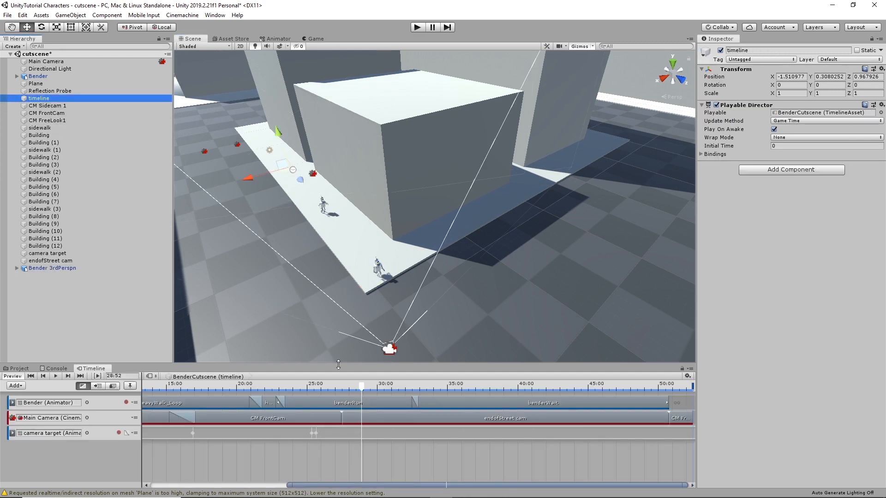
drag(362, 386, 668, 393)
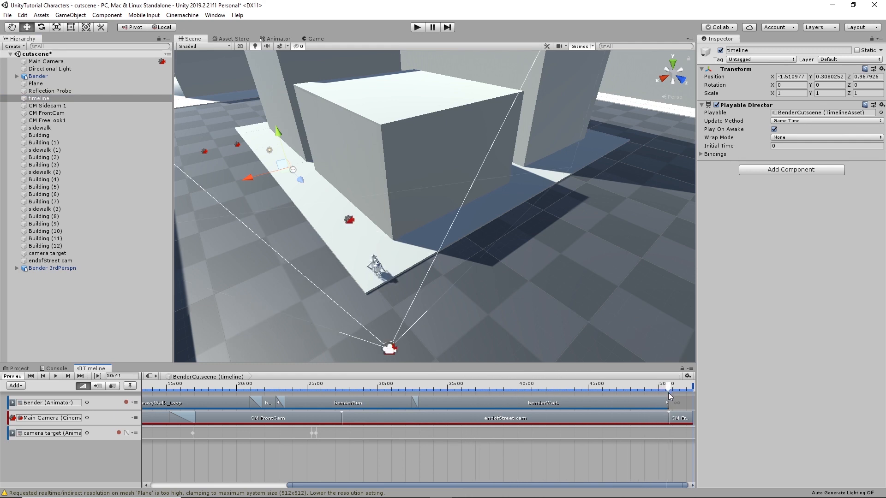
alt+drag(461, 312, 480, 278)
scroll(480, 278, up, 6)
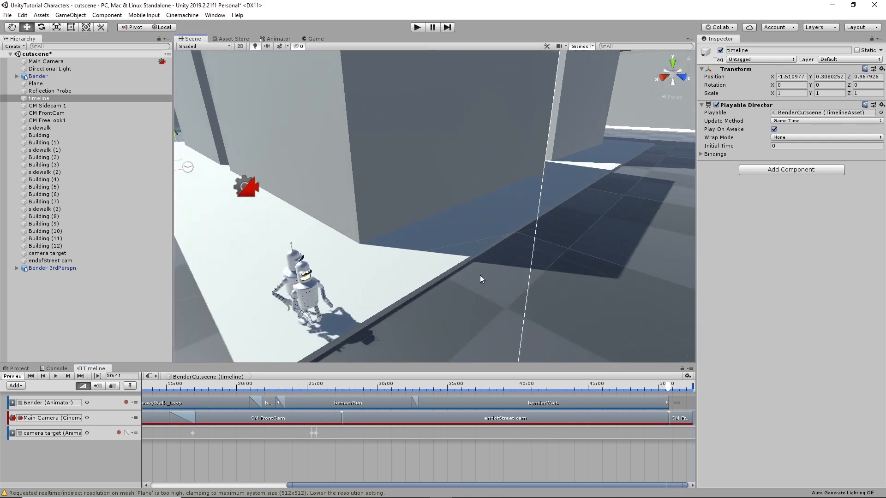
alt+drag(378, 302, 410, 265)
scroll(447, 278, up, 4)
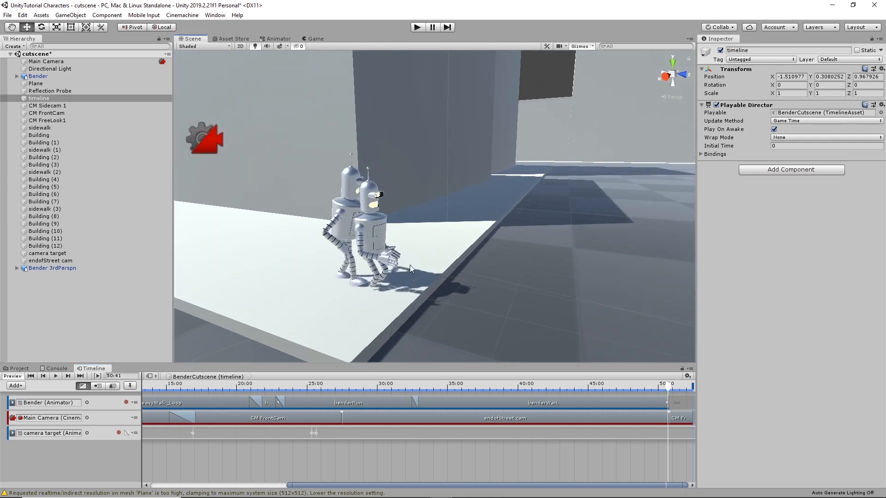
Step: Reposition Bender 3rdPerspn to about X -0.72, Y 0.205, Z 26.214, and check its alignment with the waiting Bender
click(369, 234)
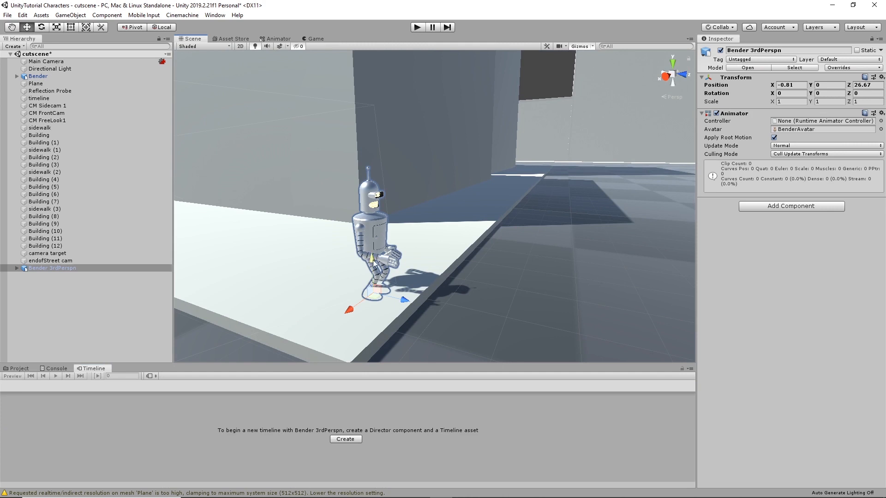
mouse_move(376, 261)
mouse_down()
mouse_move(375, 249)
mouse_move(377, 258)
mouse_up()
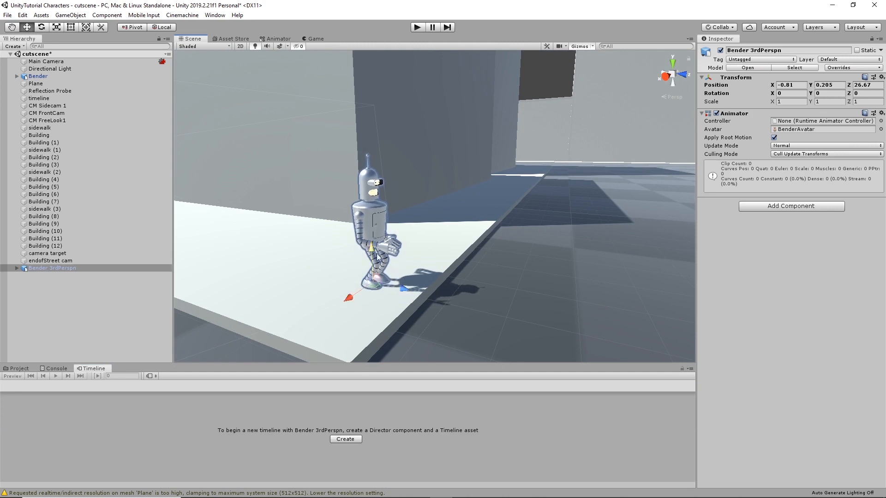
drag(405, 292, 292, 257)
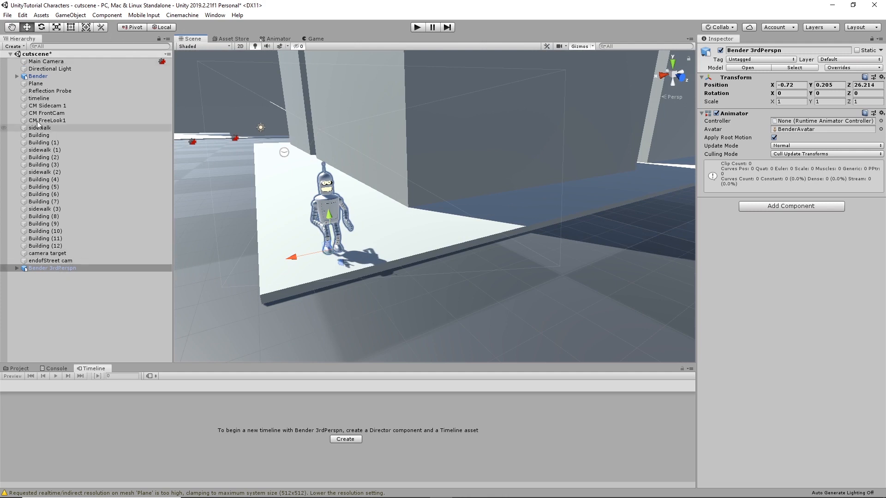
click(39, 98)
alt+drag(324, 272, 394, 290)
scroll(396, 273, up, 3)
mouse_move(472, 264)
alt+mouse_down()
mouse_move(455, 265)
mouse_move(476, 262)
alt+mouse_up()
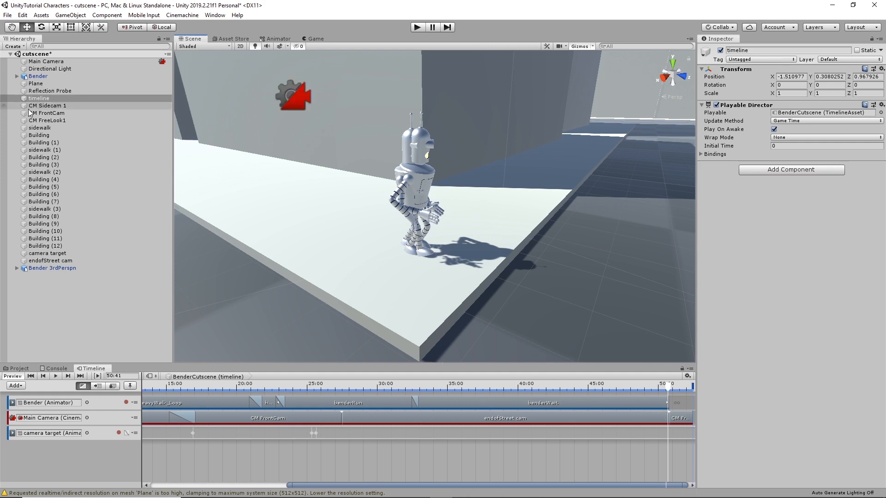
Step: Place the ThirdPersonController prefab from the Standard Assets ThirdPersonCharacter folder on the sidewalk beside Bender 3rdPerspn
click(56, 269)
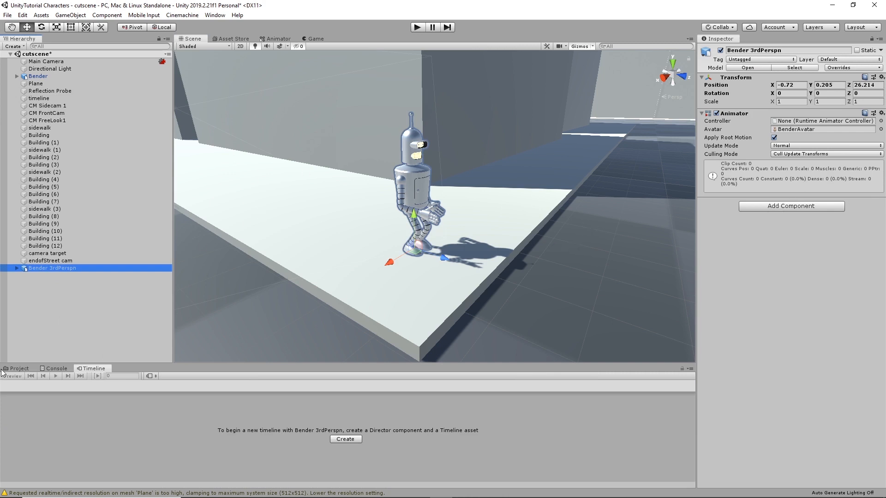
click(18, 369)
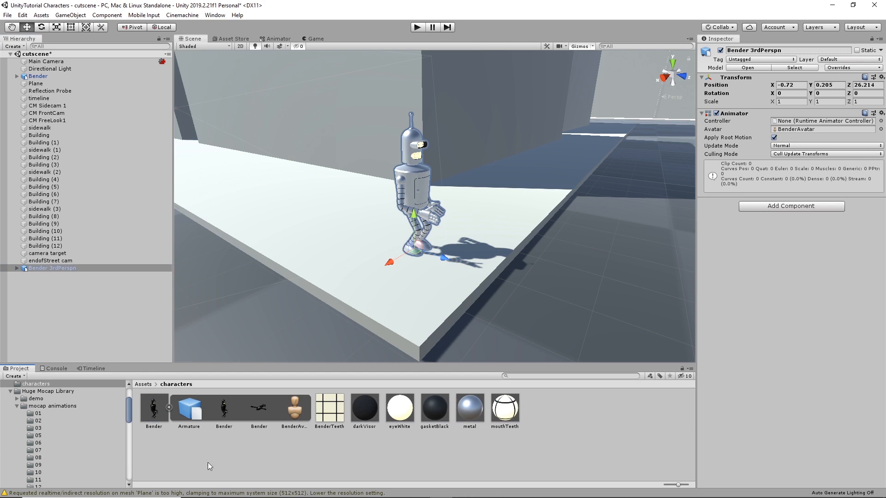
click(11, 392)
scroll(69, 440, down, 3)
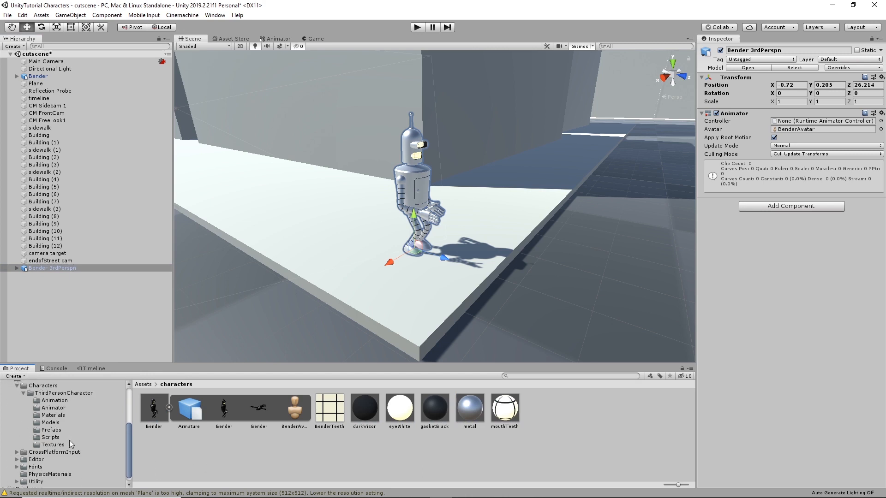
click(47, 430)
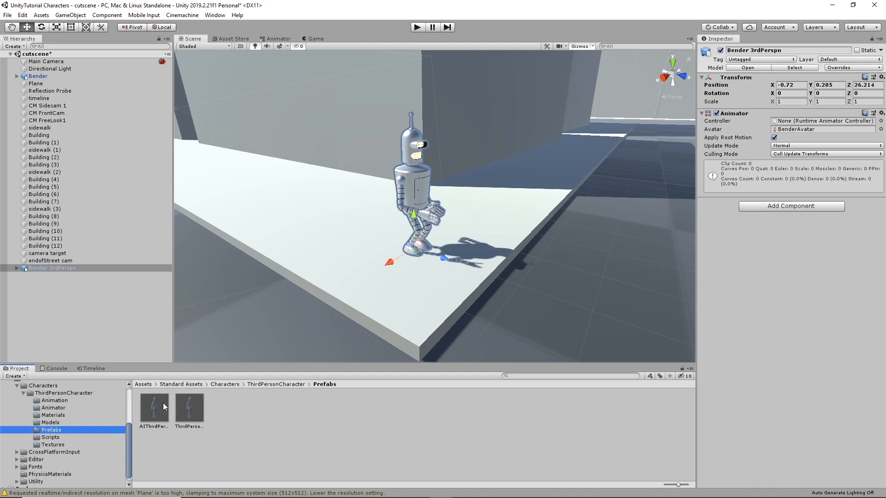
drag(189, 403, 357, 273)
Step: Give Bender 3rdPerspn the rigidbody, capsule collider and third-person character and control scripts, fitting the capsule with center Y 0.88 and radius 0.42
right_click(738, 203)
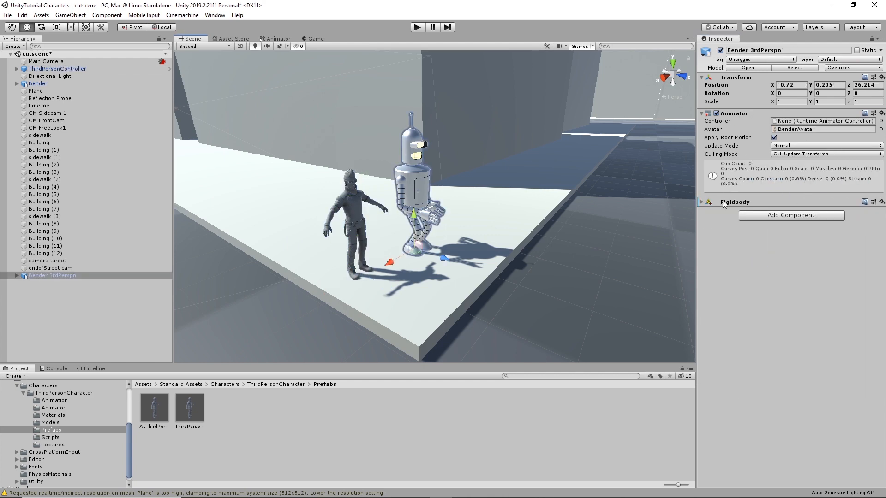
right_click(723, 202)
click(761, 270)
drag(811, 248, 816, 249)
drag(764, 257, 769, 257)
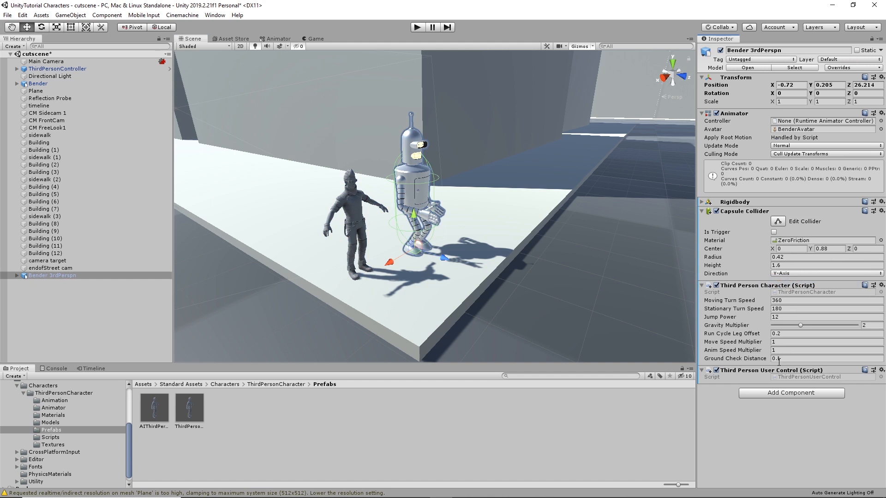
Step: Set Bender 3rdPerspn's ground check distance to 0.3 and assign ThirdPersonAnimatorController as its animator controller
click(778, 359)
text(0.3)
key(shift+Tab)
click(881, 121)
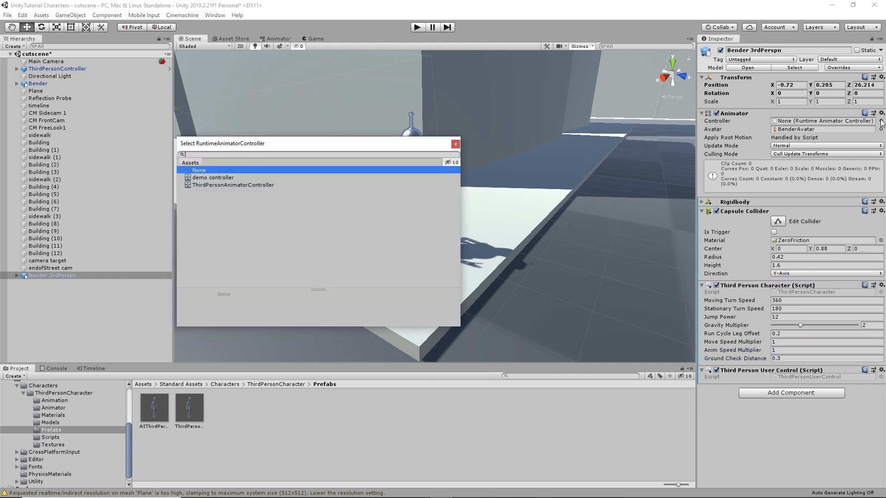
click(215, 185)
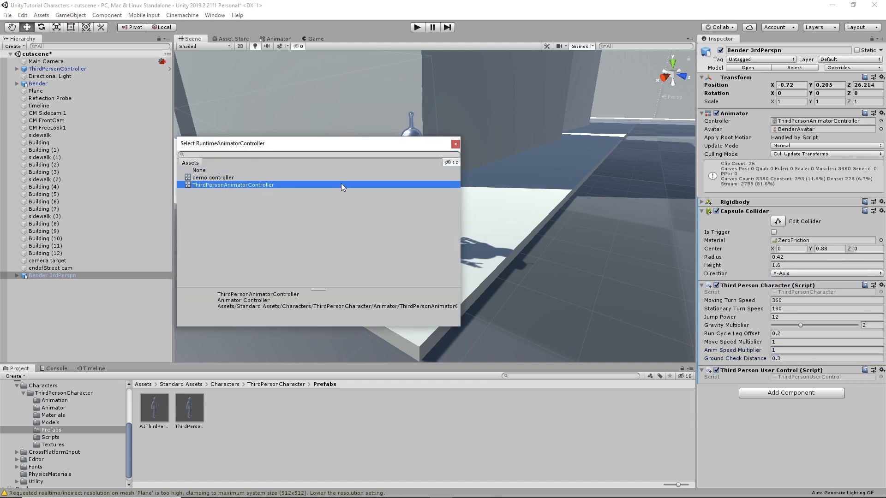
click(455, 144)
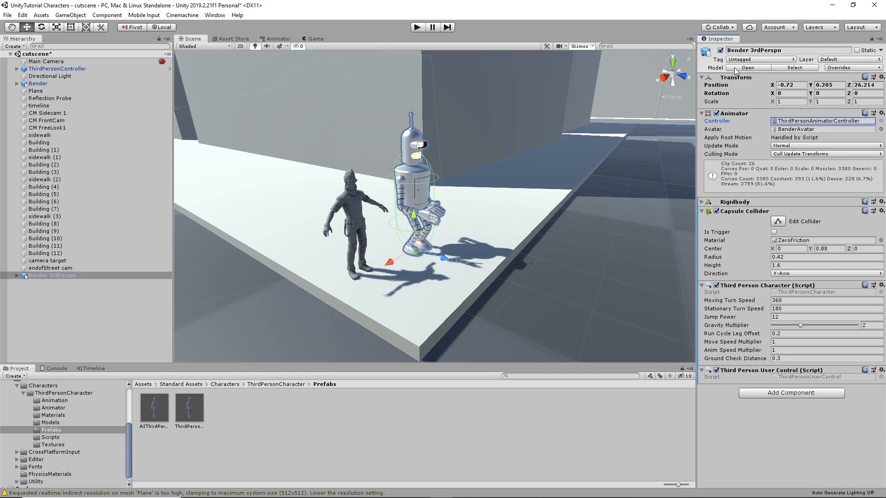
Step: Deactivate Bender 3rdPerspn in the scene, and add an activation track to the BenderCutscene timeline
click(720, 51)
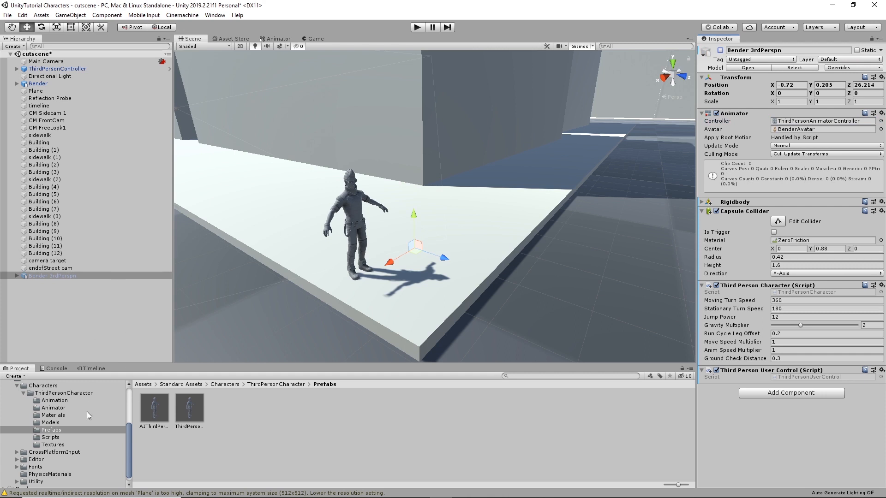
click(94, 368)
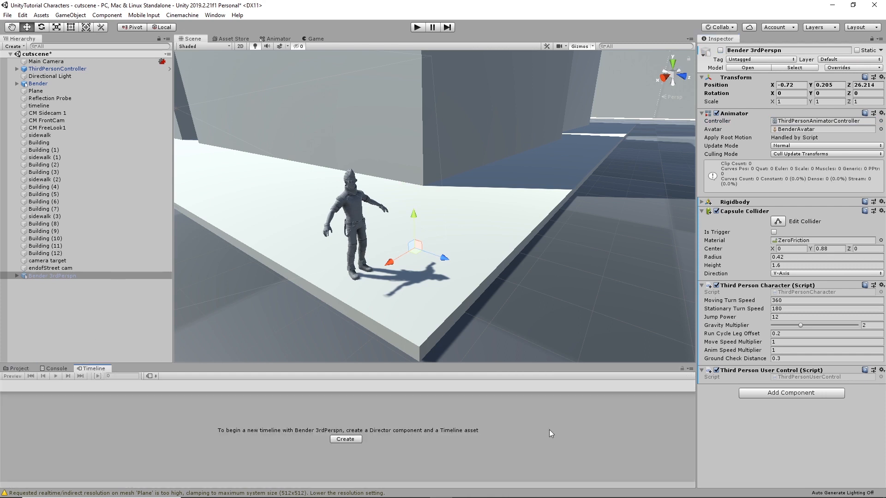
click(39, 105)
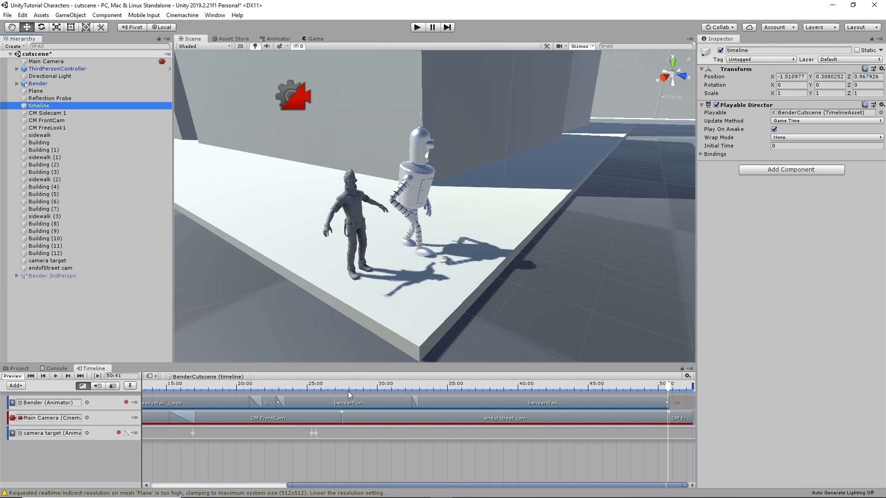
drag(342, 482, 343, 482)
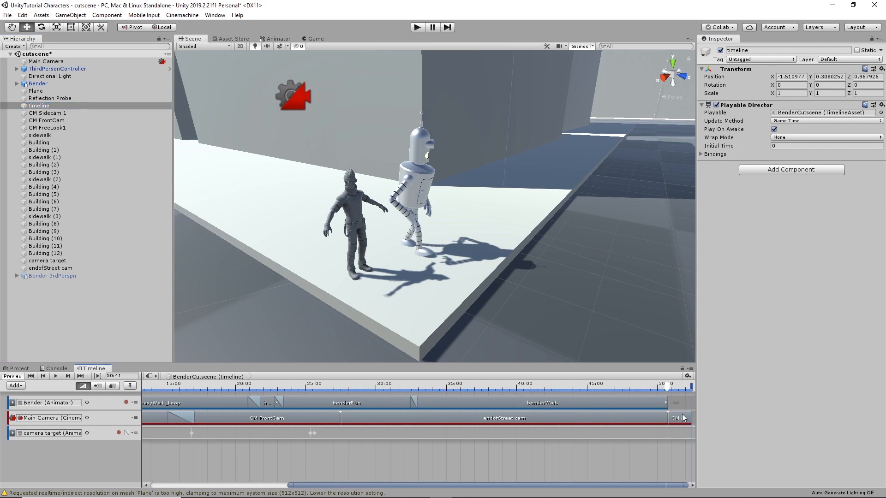
scroll(680, 409, up, 5)
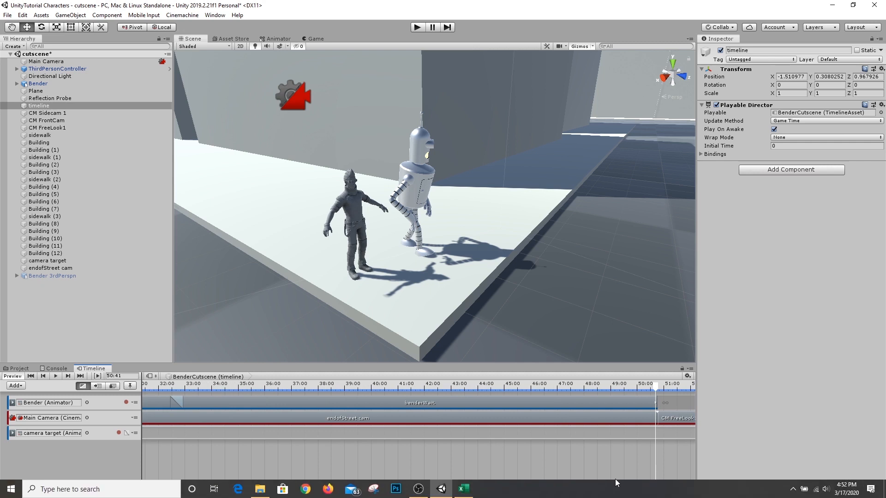
drag(626, 485, 651, 485)
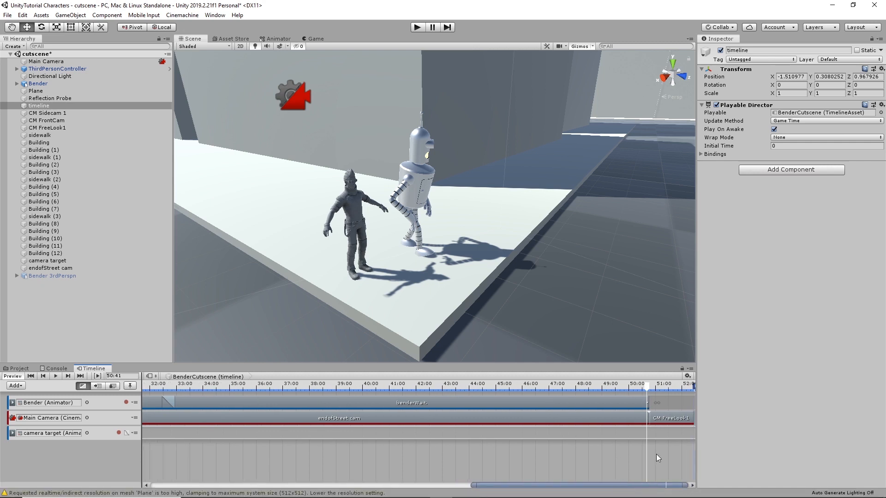
right_click(65, 451)
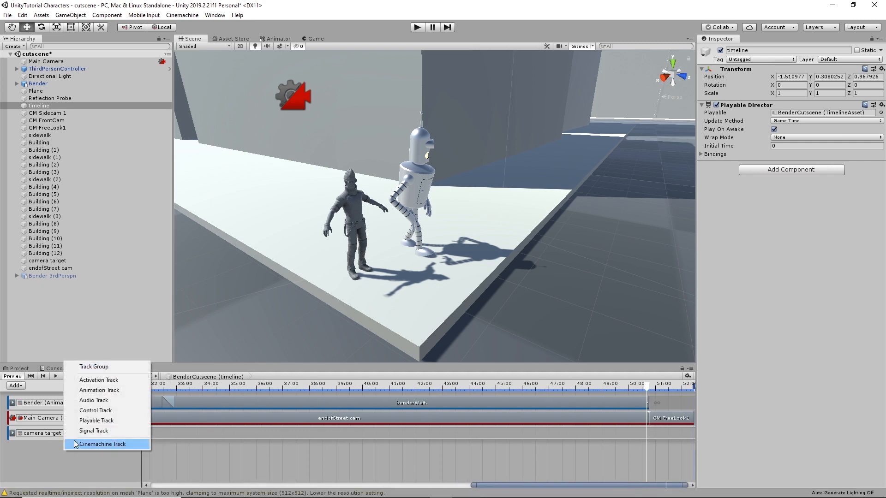
click(100, 384)
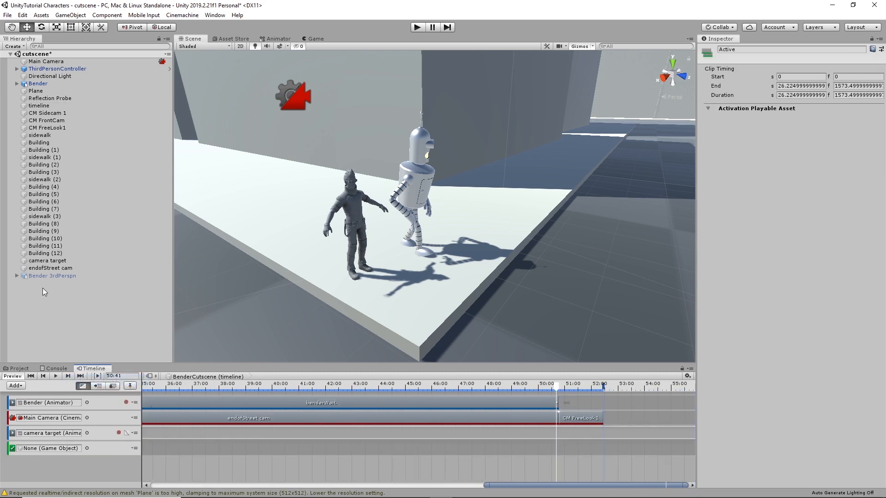
Step: Bind Bender 3rdPerspn to the activation track and add an active clip from 50.77 s to the end of the CM FreeLook1 shot
drag(49, 276, 48, 454)
right_click(574, 447)
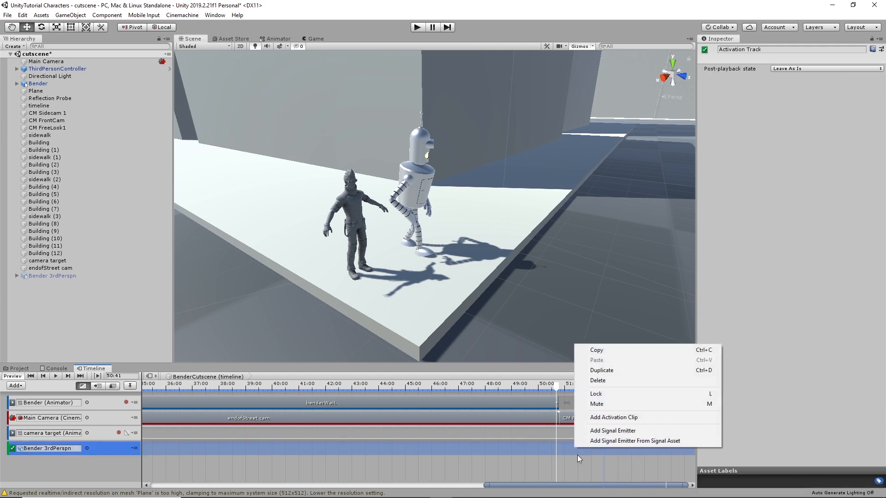
click(609, 418)
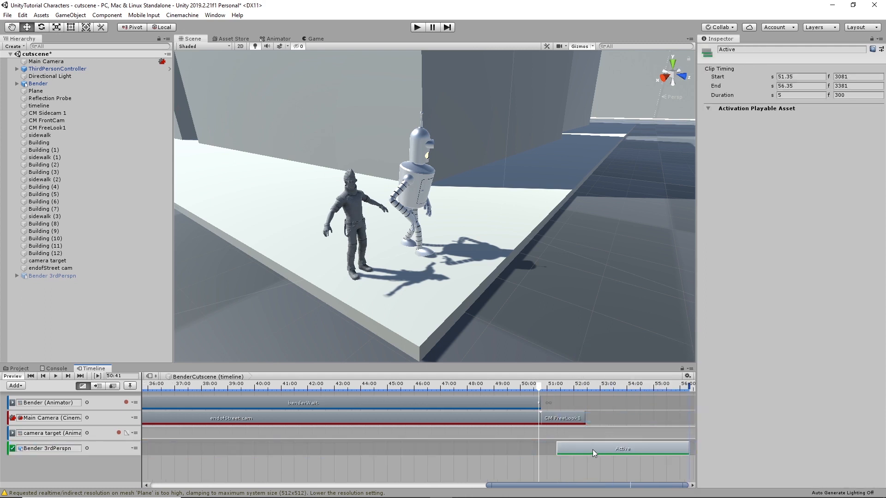
drag(593, 451, 556, 450)
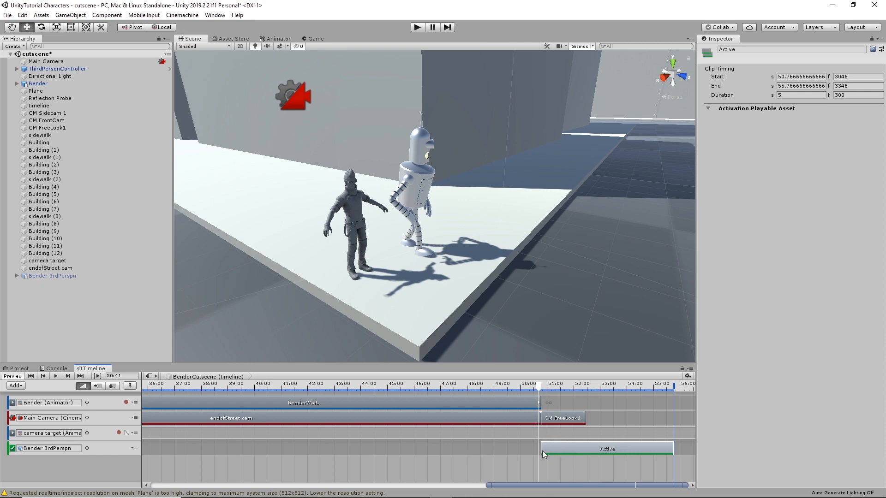
drag(537, 385, 546, 403)
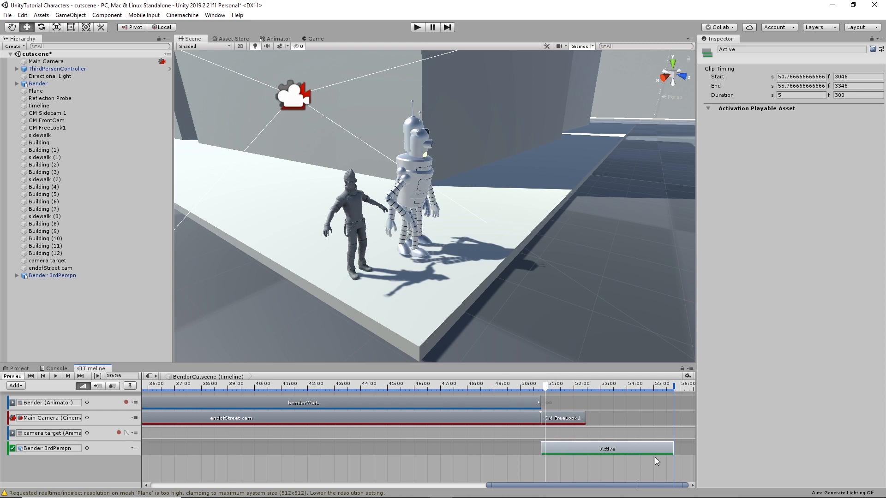
drag(672, 446, 618, 451)
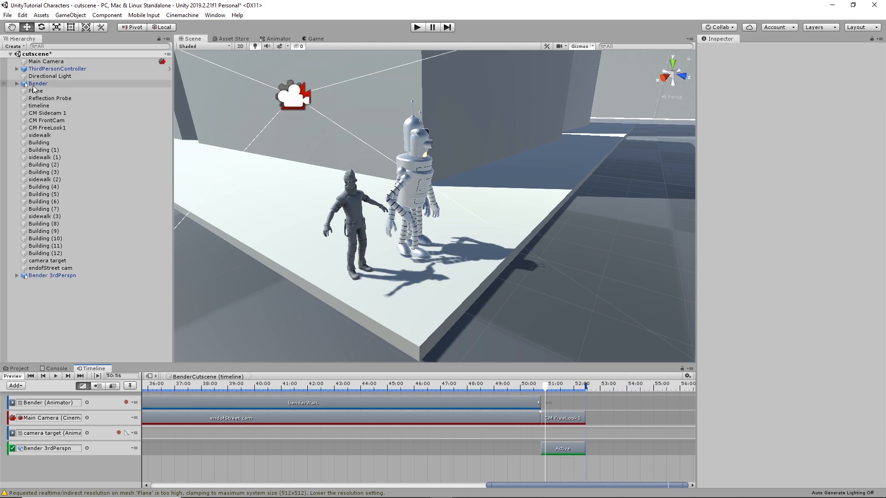
Step: Add another activation track bound to the original Bender in the BenderCutscene timeline
drag(30, 85, 76, 463)
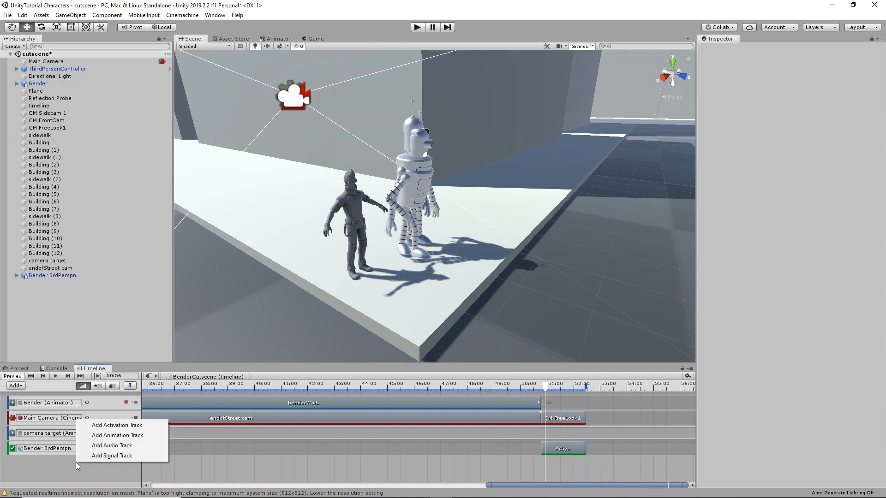
click(120, 427)
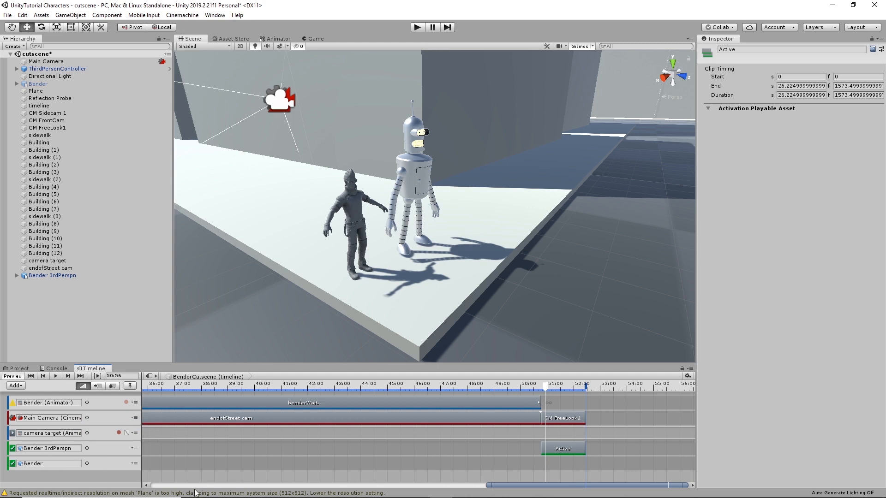
Step: Try an extra activation clip on Bender's track, stretched from 26.22 s to 50.77 s, and delete it
right_click(271, 467)
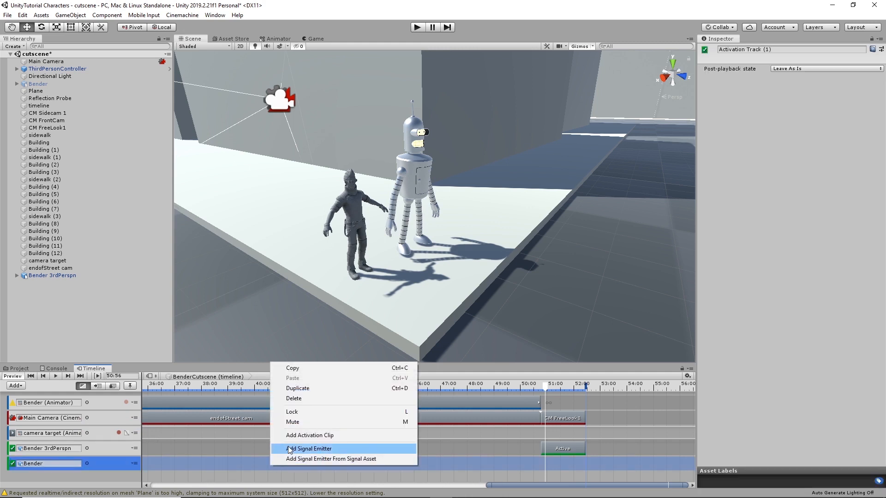
click(310, 435)
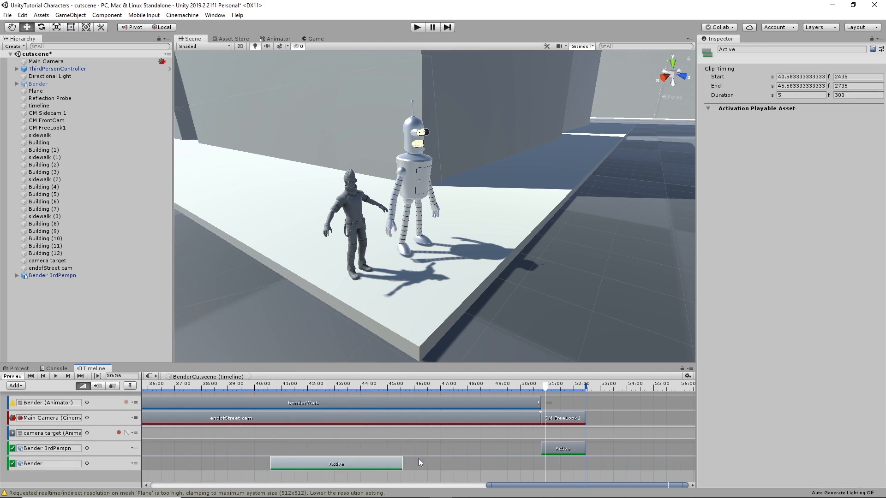
drag(403, 464, 540, 458)
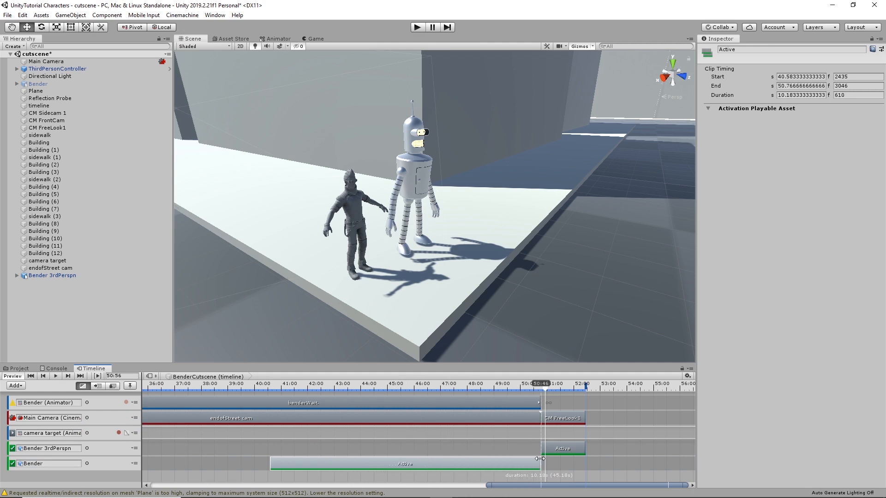
drag(271, 464, 141, 464)
drag(519, 489, 355, 492)
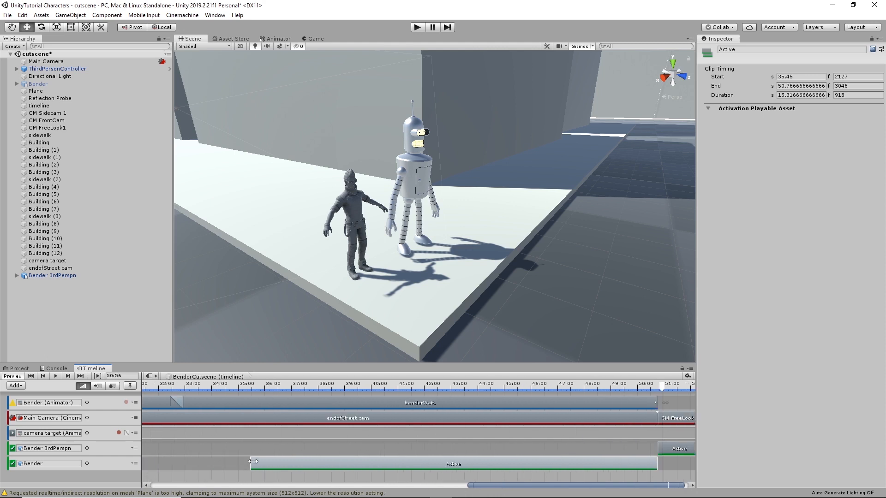
drag(253, 462, 147, 463)
scroll(206, 481, down, 6)
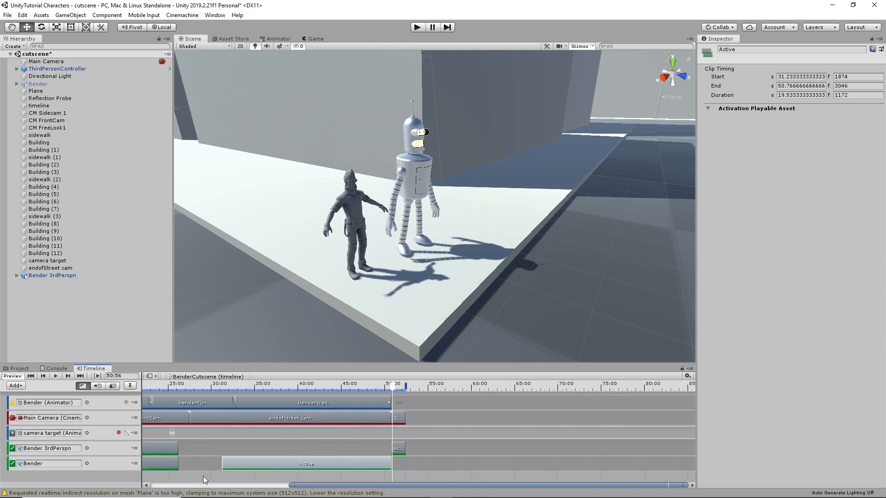
drag(223, 464, 178, 466)
drag(302, 488, 164, 487)
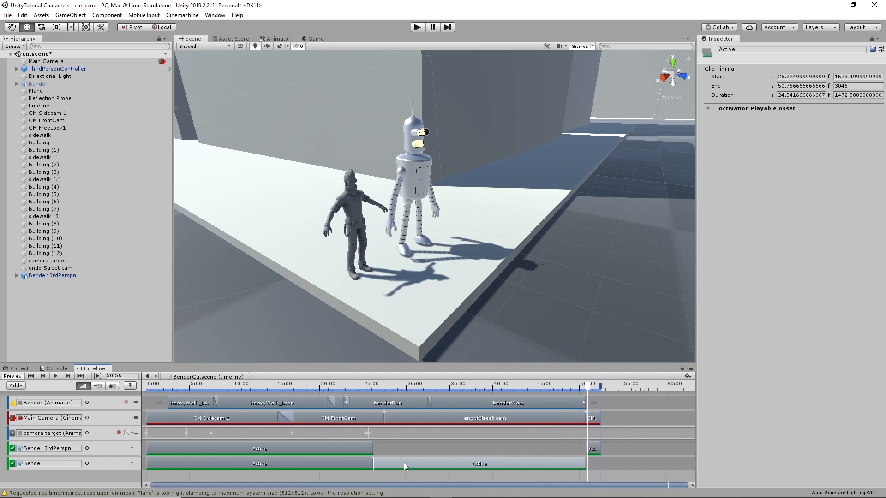
key(Delete)
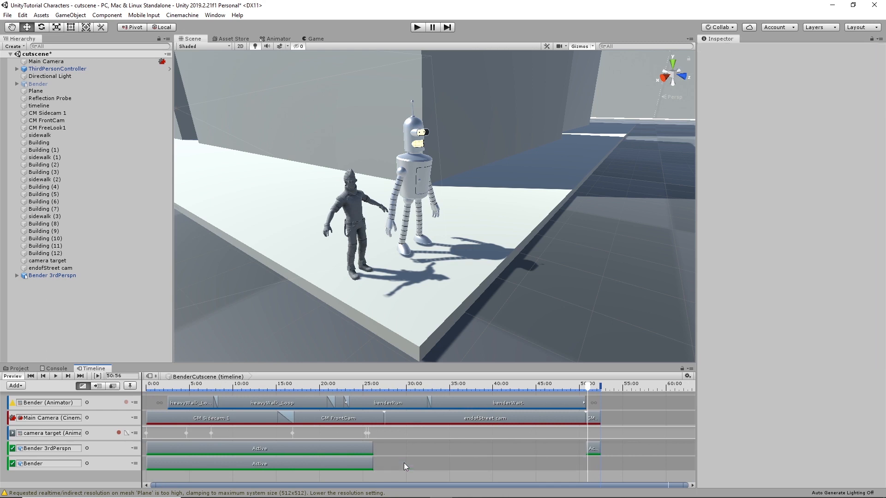
Step: Delete the early active clip on the Bender 3rdPerspn track and extend Bender's own active clip from 0 to 50.77 s
click(341, 452)
key(Delete)
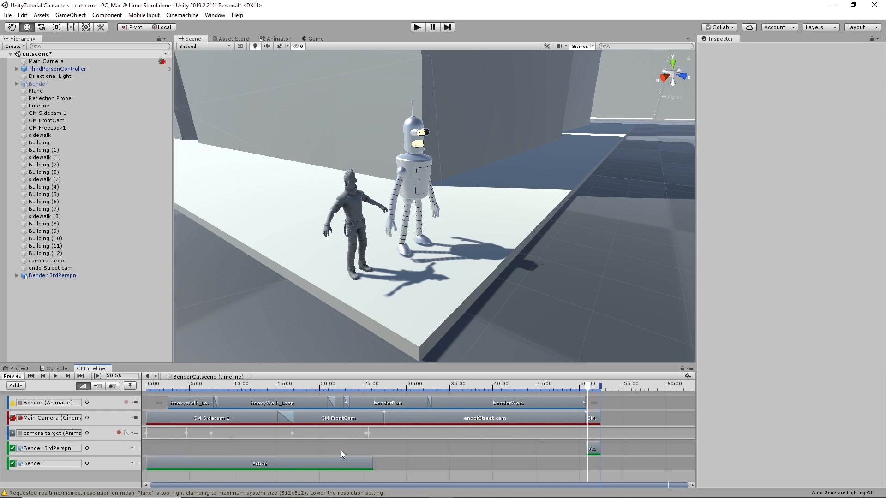
drag(370, 463, 581, 469)
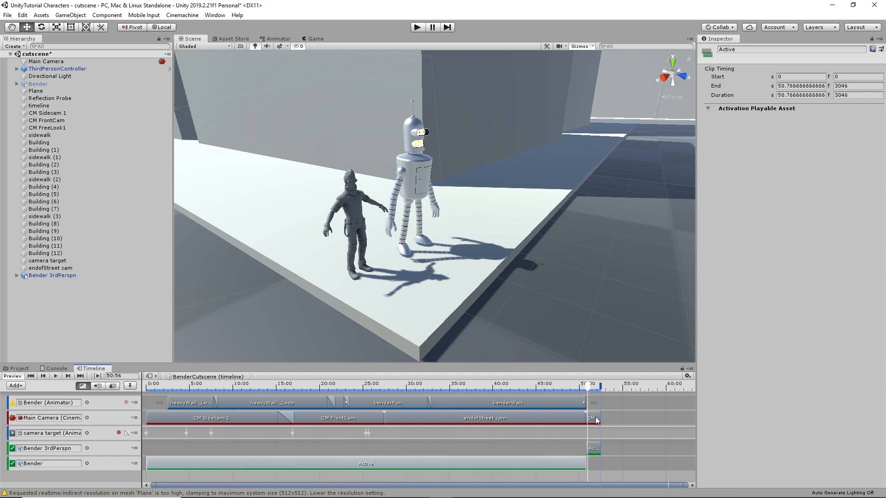
mouse_move(592, 392)
mouse_down()
mouse_move(574, 390)
mouse_move(594, 393)
mouse_move(574, 390)
mouse_move(585, 389)
mouse_up()
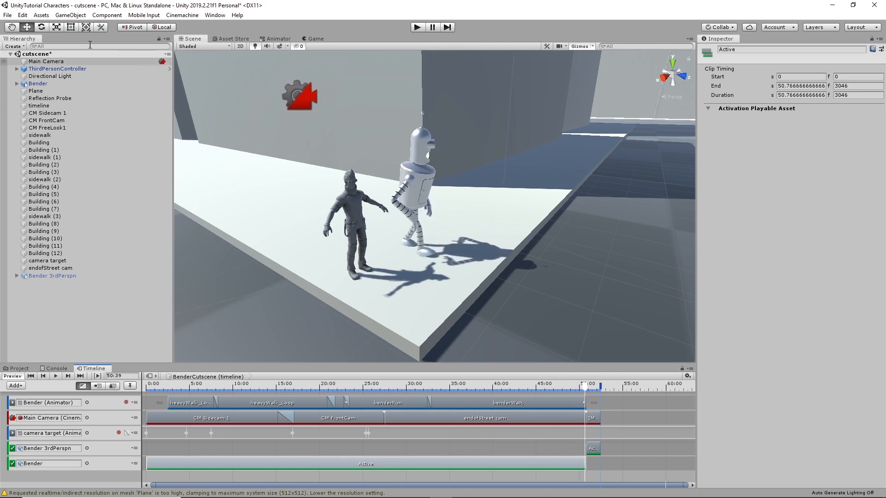
Step: Save the scene and delete the ThirdPersonController reference character from the sidewalk
click(8, 15)
click(27, 51)
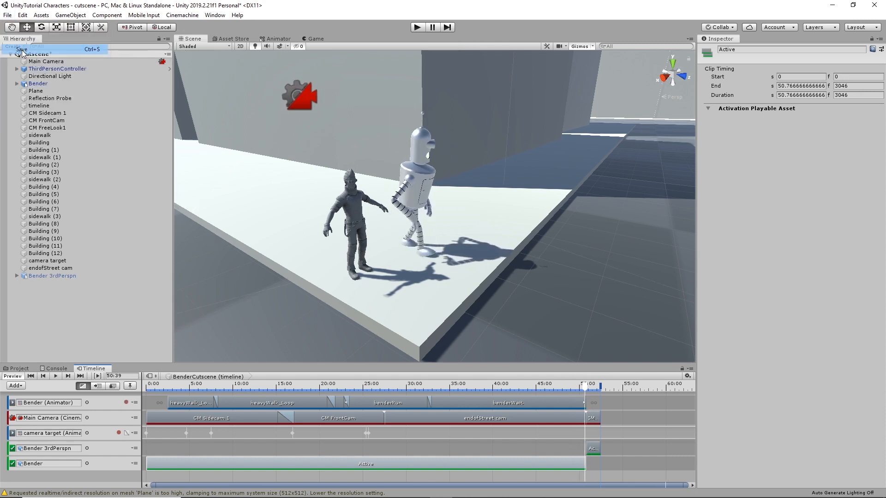
click(355, 220)
key(Delete)
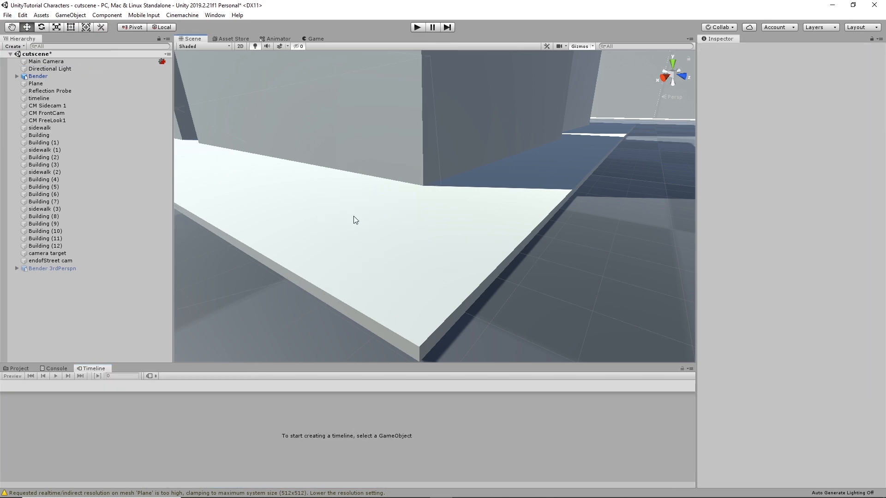
Step: Play the cutscene to its end, test walking the third-person Bender around the sidewalk and street, and stop play mode
click(417, 27)
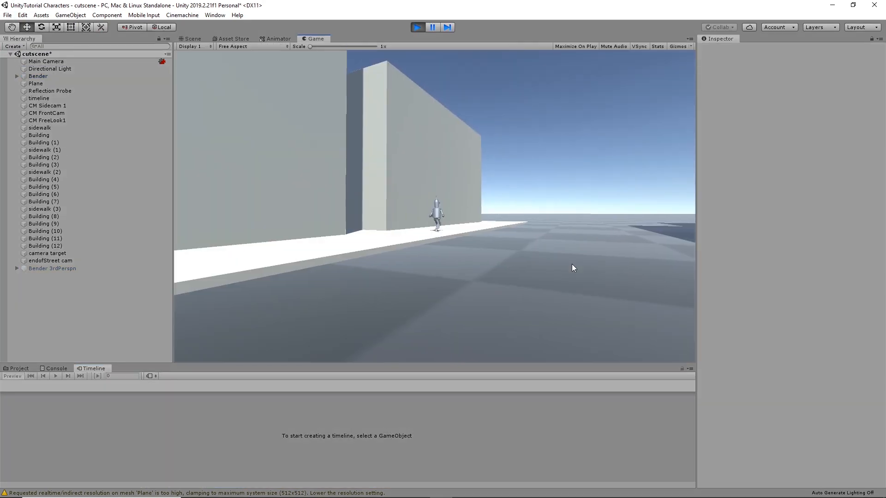
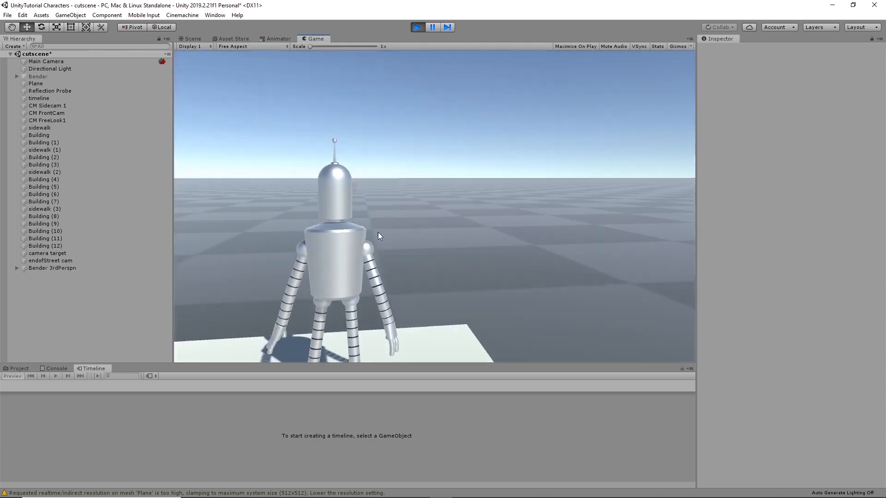
key(w)
key(a)
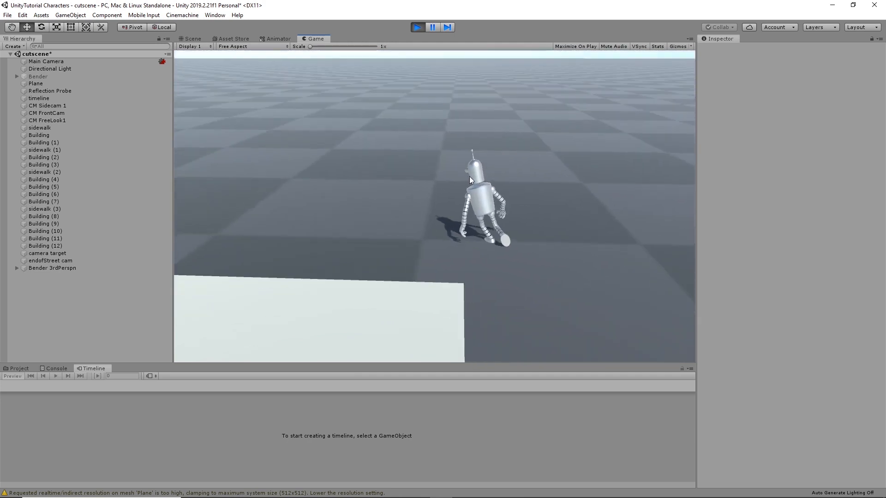
key(w)
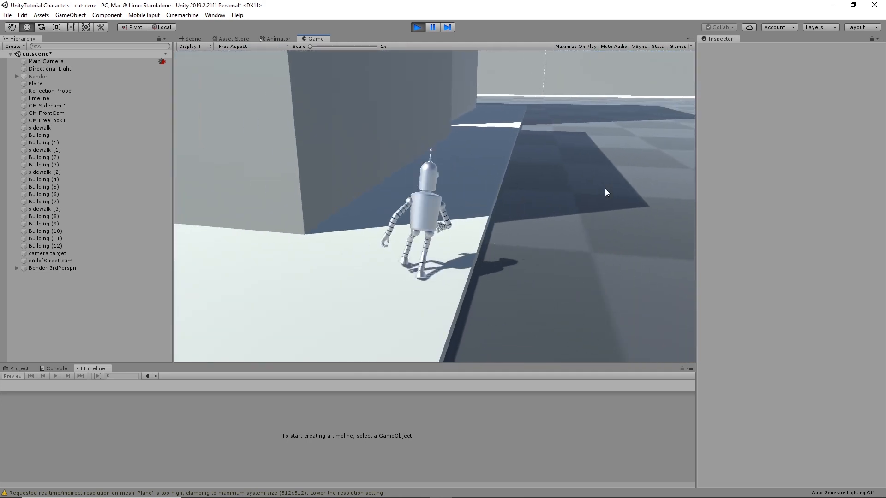
key(d)
key(s)
key(a)
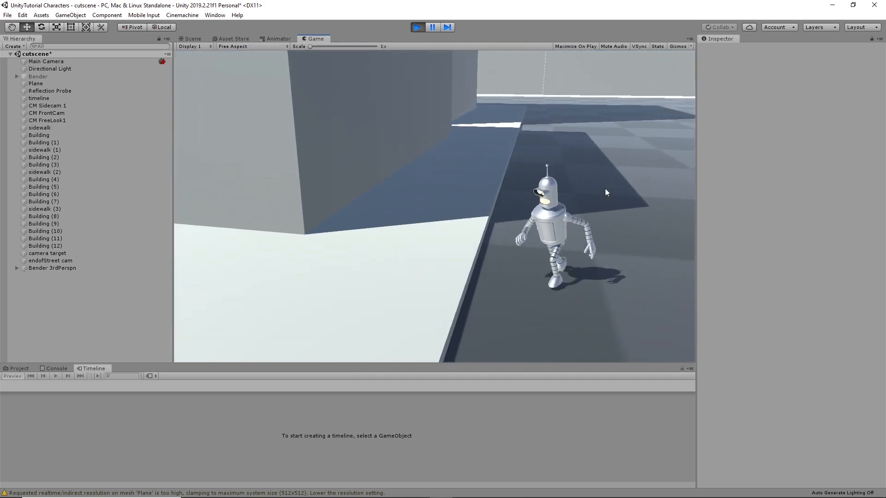
key(d)
key(w)
key(d)
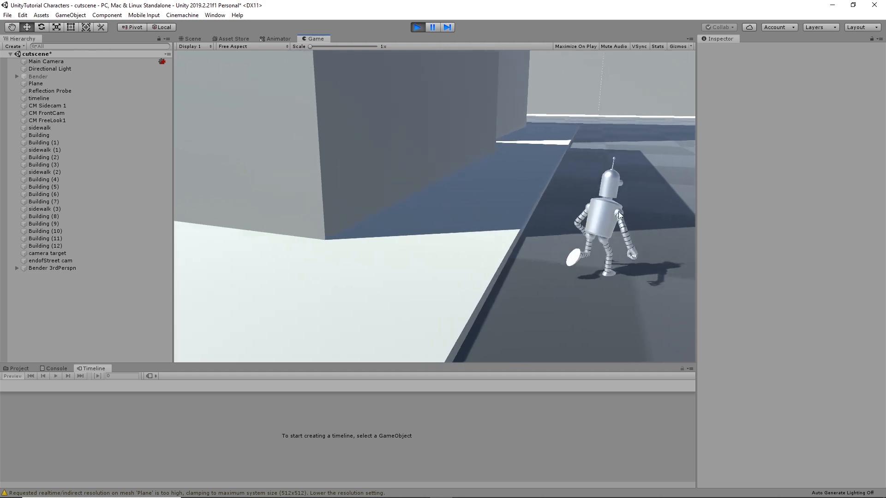
key(w)
key(a)
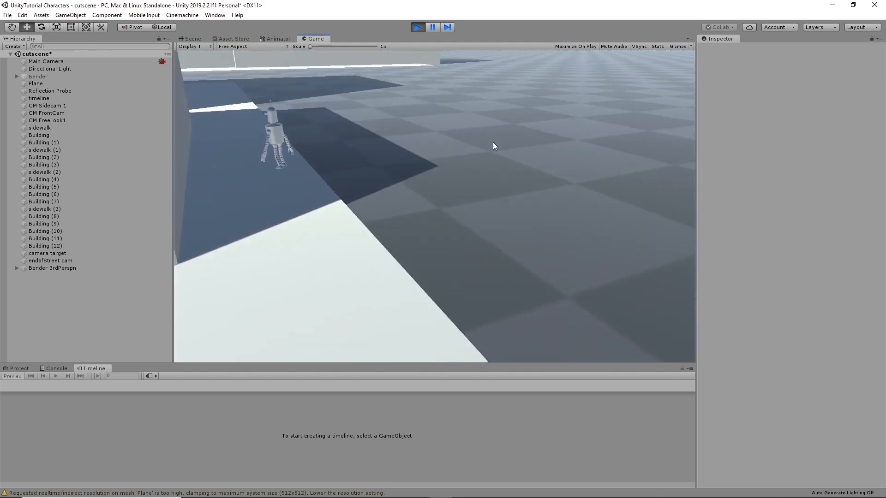
key(s)
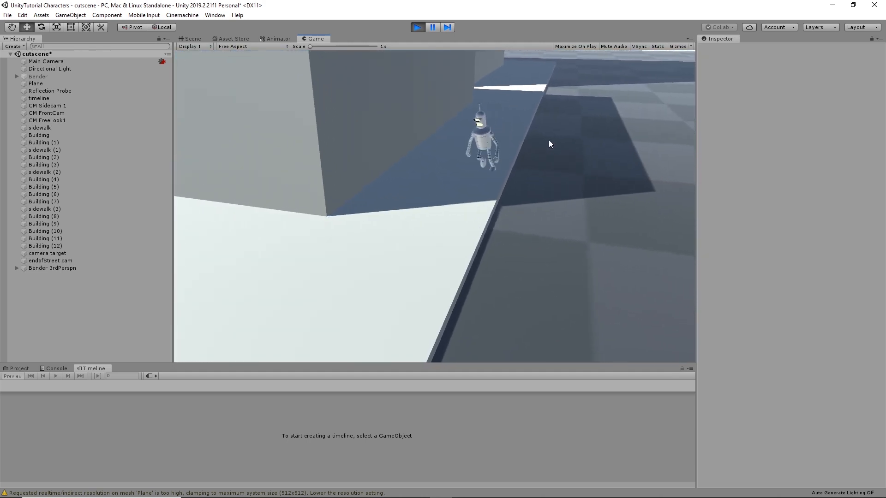
click(417, 27)
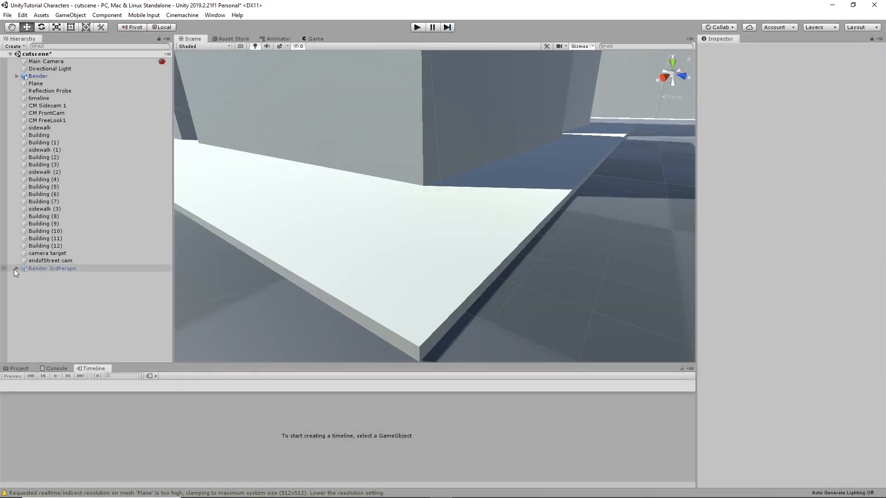
Step: Set CM FreeLook1 to follow Bender 3rdPerspn and look at the head transform
click(46, 269)
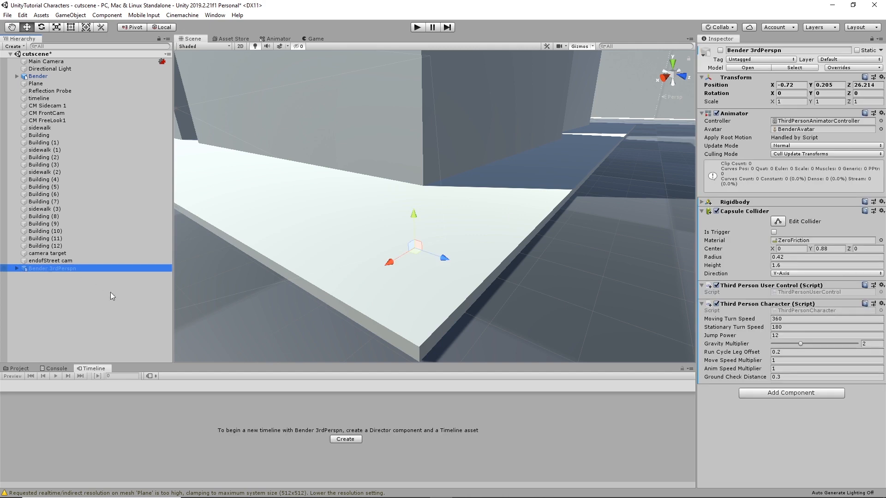
click(50, 120)
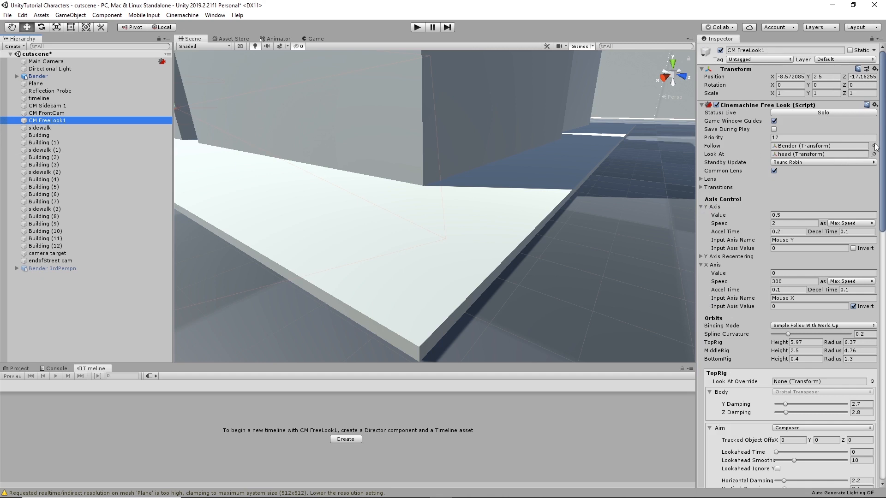
click(875, 146)
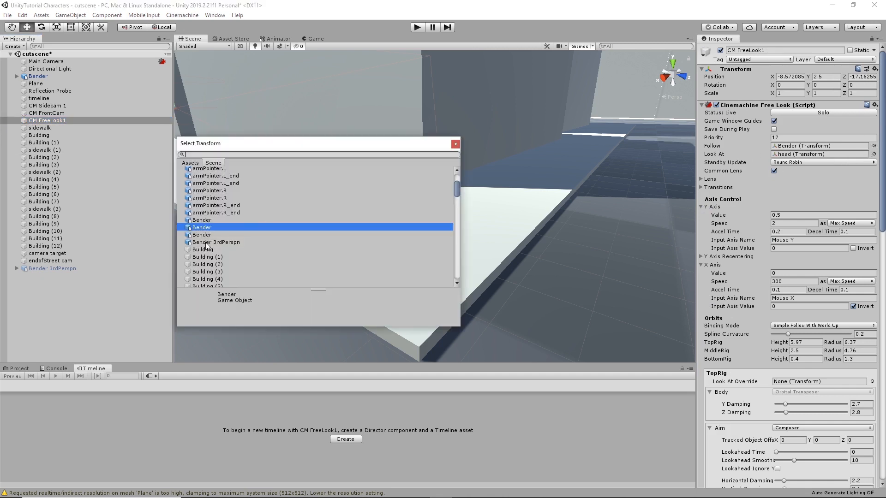
click(205, 242)
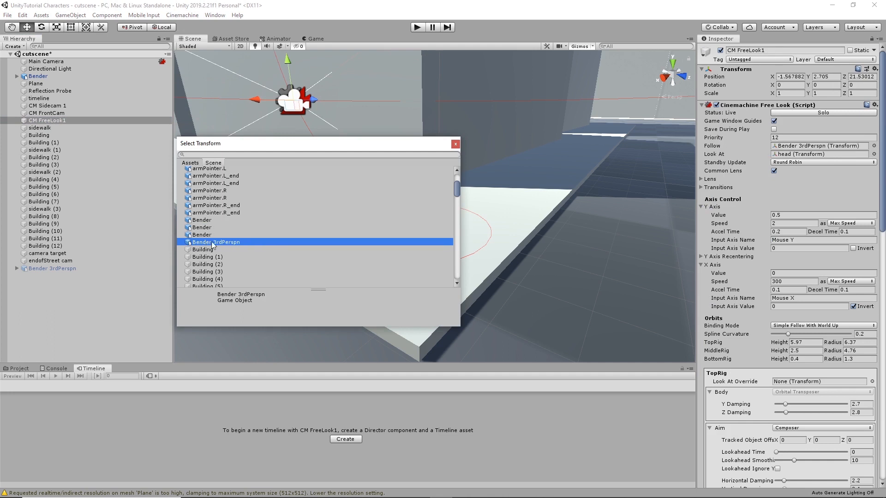
click(456, 145)
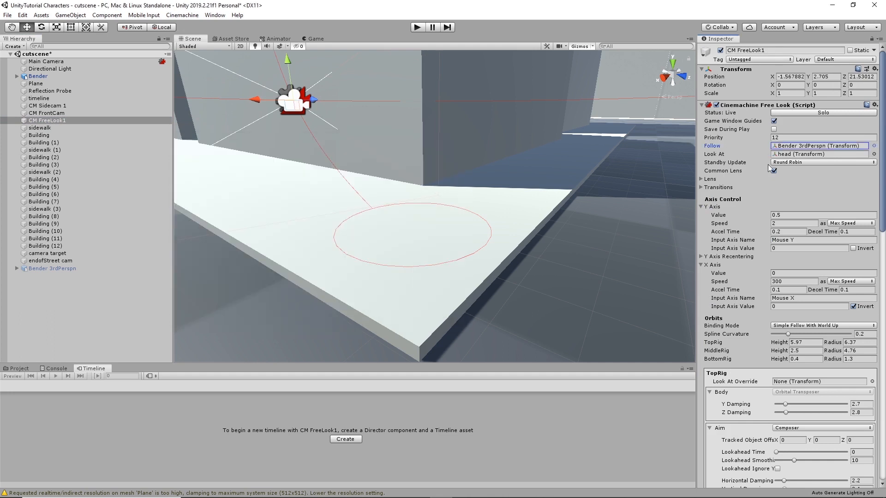
click(874, 154)
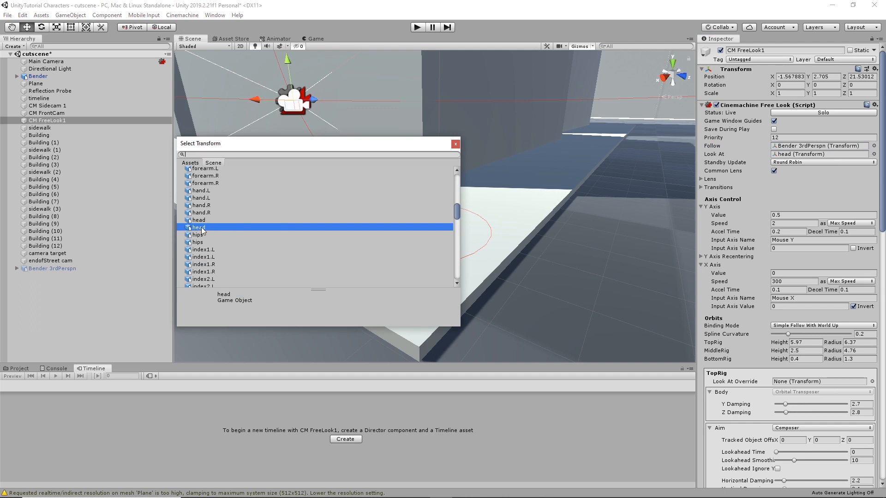
click(455, 144)
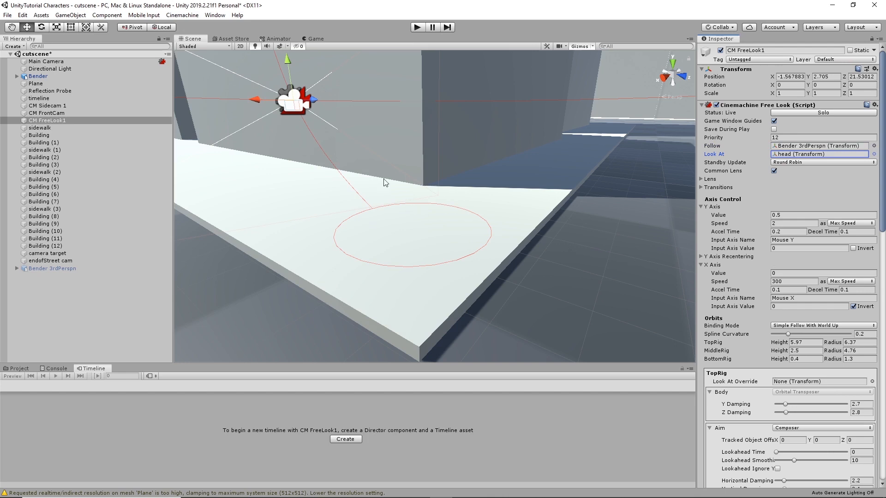
Step: Reassign CM FreeLook1's Look At target to the other head transform in the scene and compare its settings with CM FrontCam
alt+drag(385, 182, 388, 224)
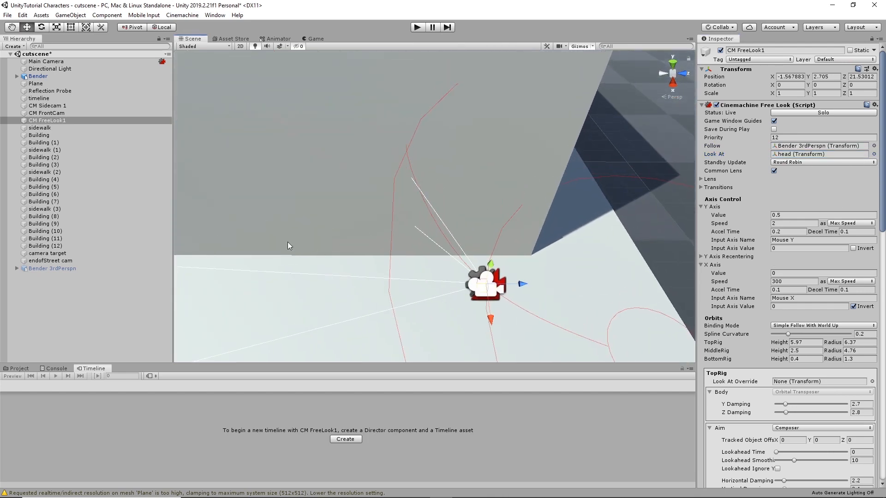
click(874, 154)
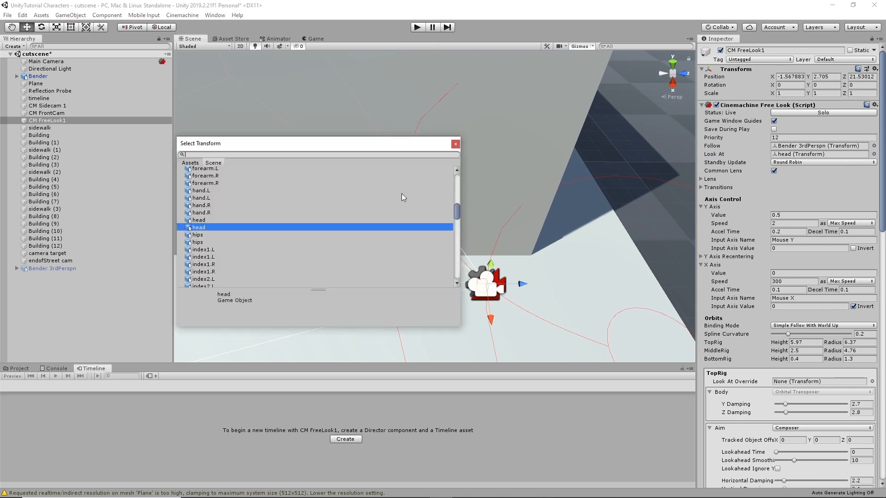
click(196, 220)
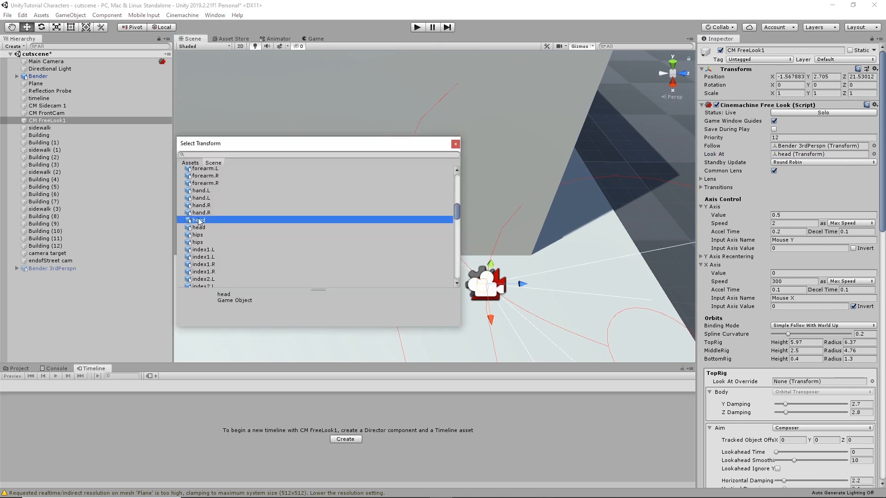
click(456, 145)
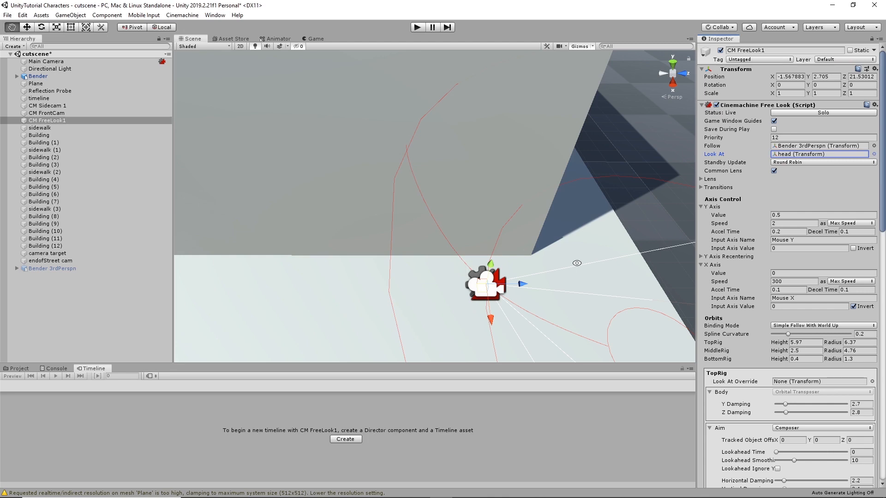
alt+drag(576, 263, 521, 219)
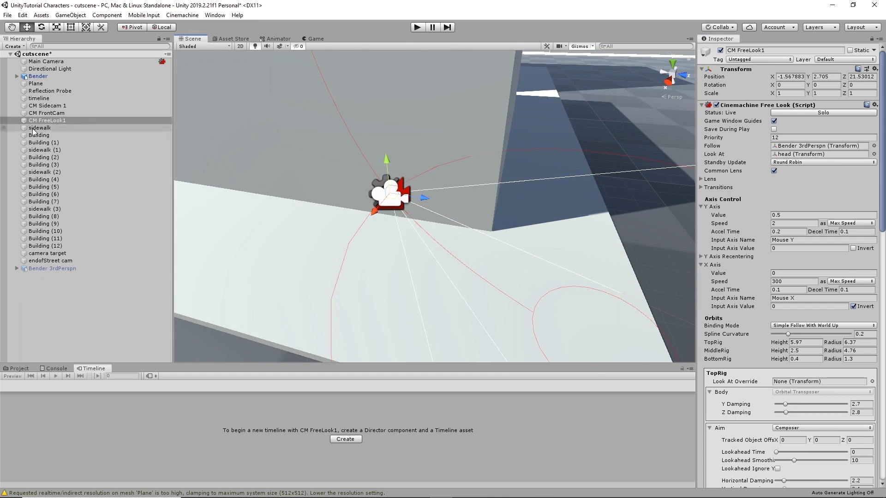
click(43, 113)
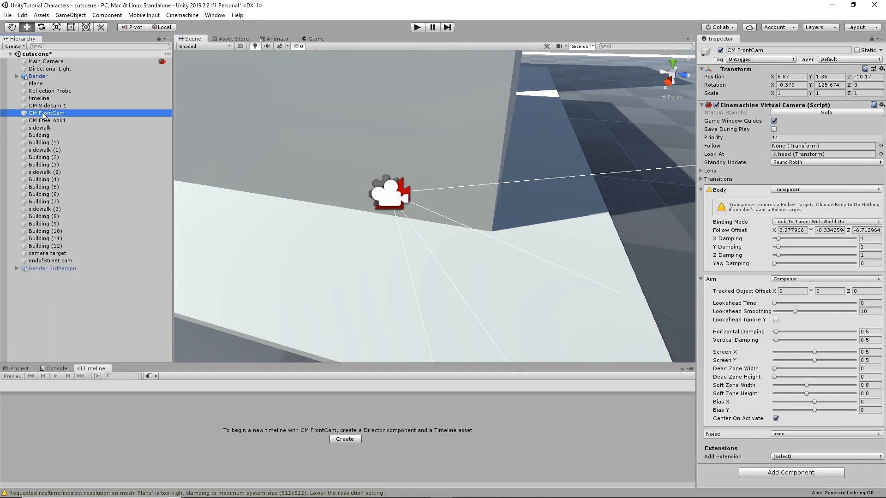
click(48, 121)
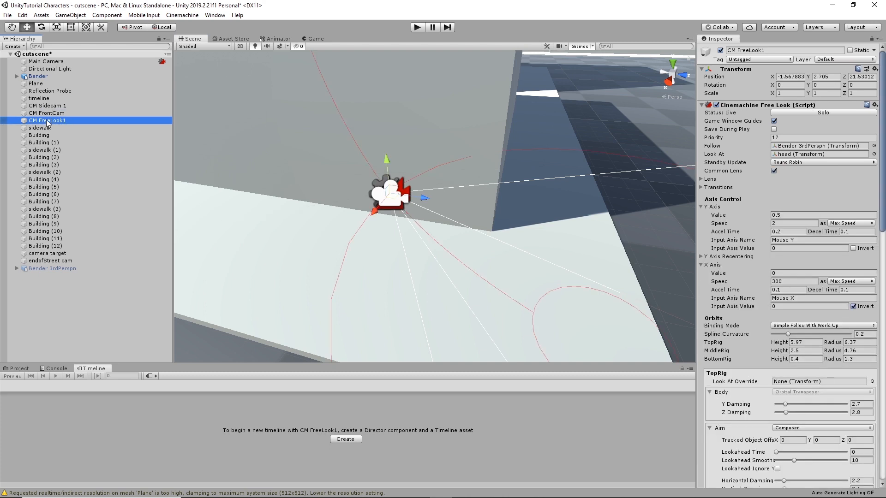
Step: Save the cutscene scene and the project
click(7, 15)
click(14, 50)
click(7, 14)
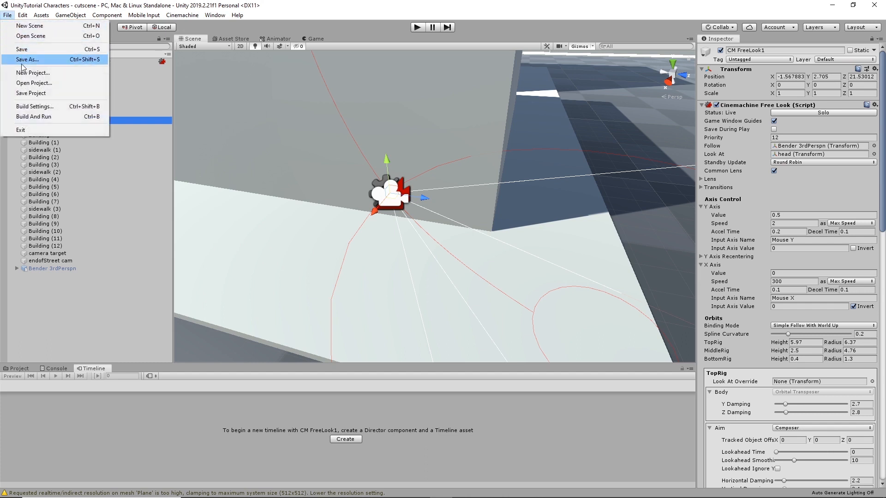
click(28, 94)
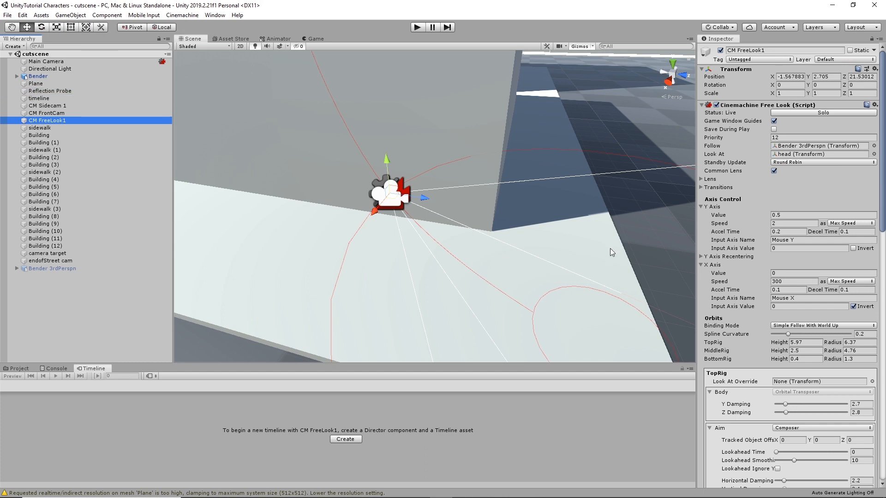
Step: Create a cube in the street scaled to about 16.44 × 6.16 × 4.93, apply the redMetal material, and name it Bus
click(48, 261)
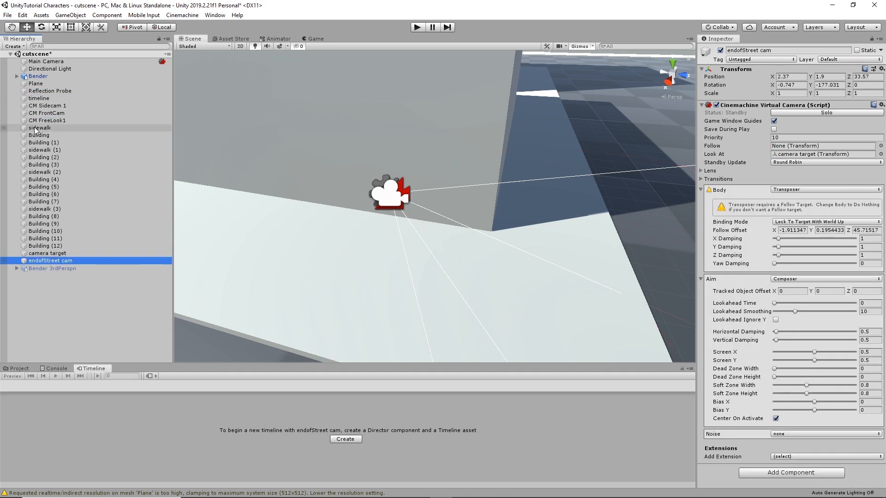
click(41, 99)
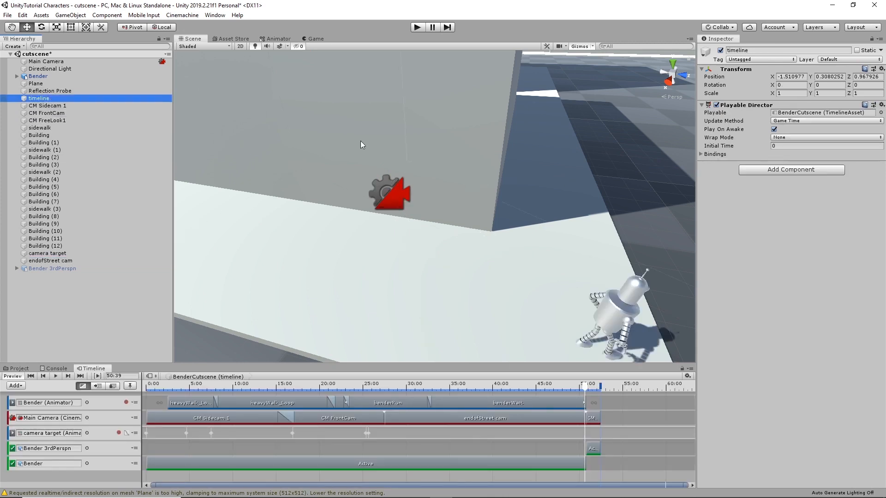
alt+drag(589, 236, 372, 209)
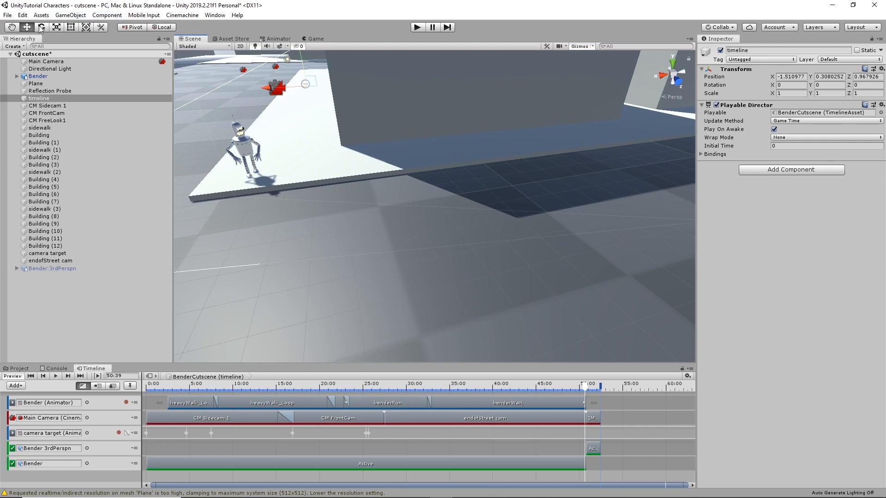
click(69, 15)
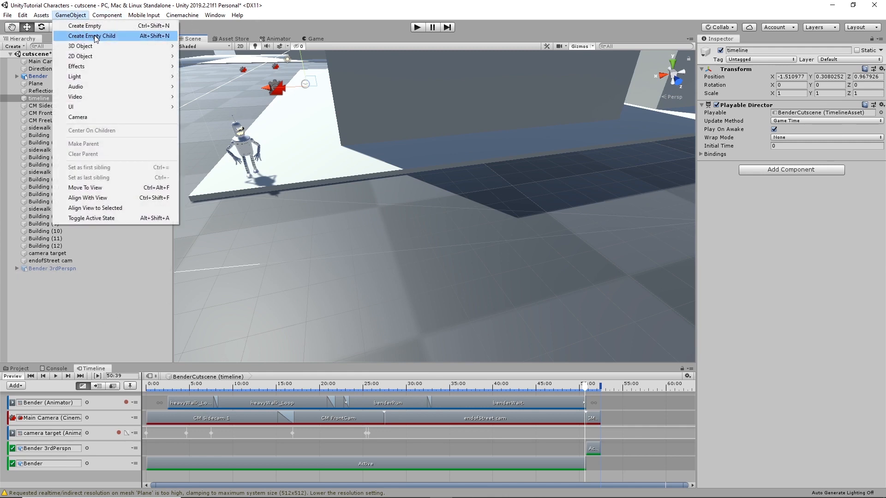
click(197, 46)
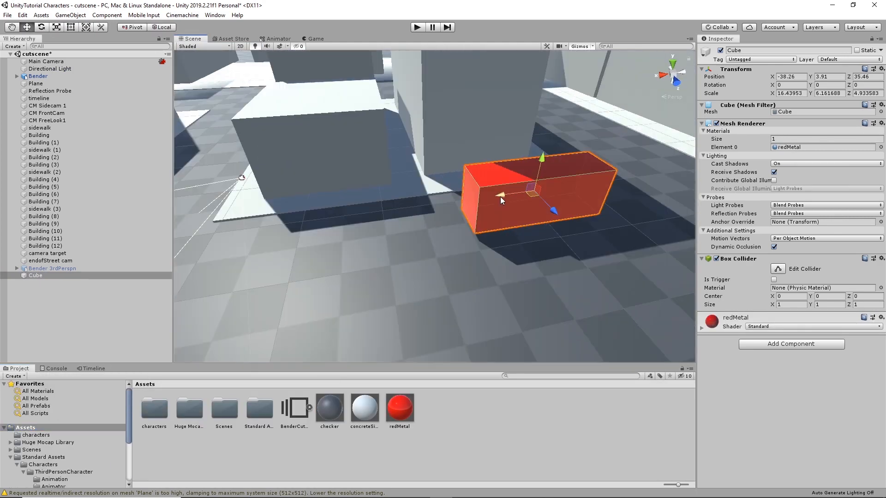
alt+drag(500, 197, 533, 211)
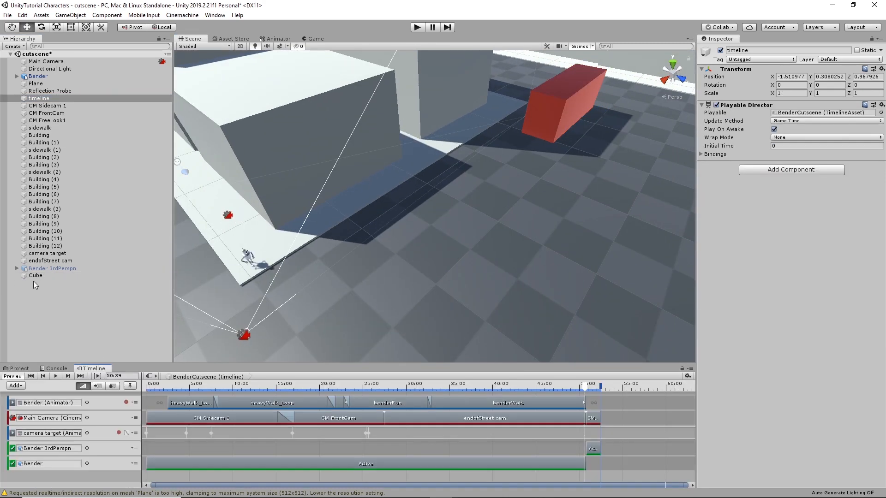
click(36, 275)
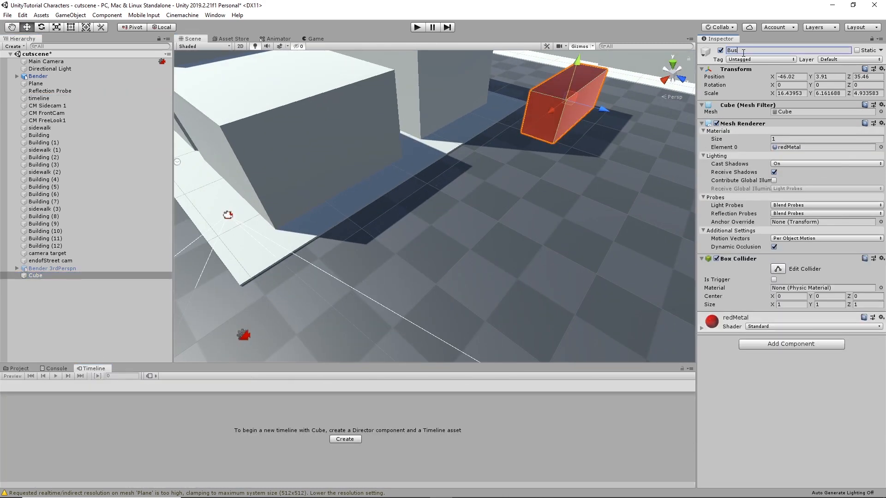
Step: Add an animation track for Bus to BenderCutscene and record keyframes between about 47 and 50 s that drive it across the street
click(38, 98)
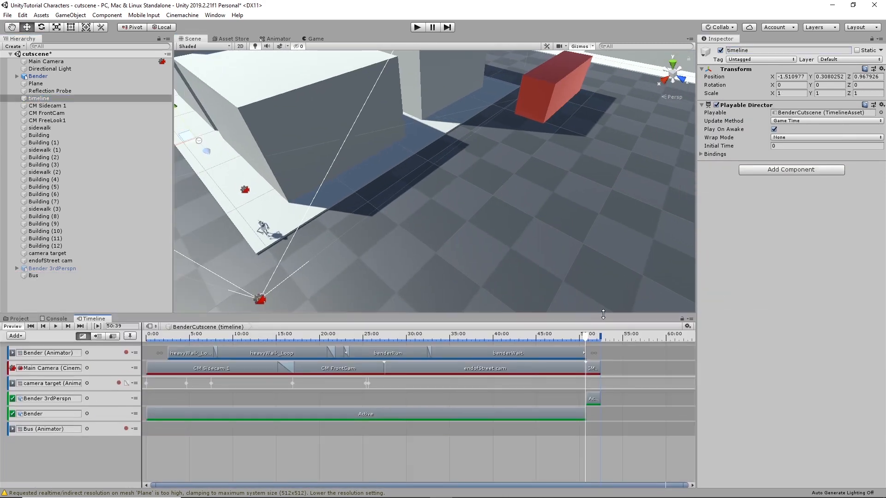
click(565, 341)
drag(567, 344, 556, 342)
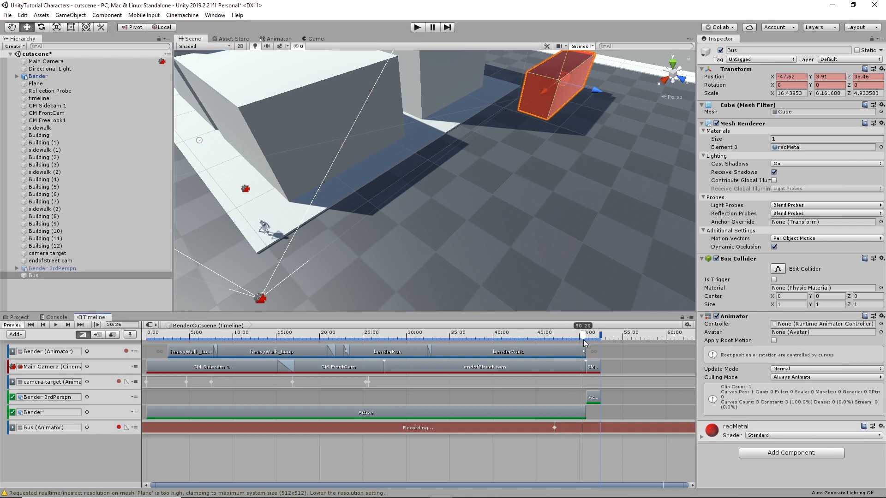
alt+drag(401, 186, 279, 184)
mouse_move(579, 336)
mouse_down()
mouse_move(582, 346)
mouse_move(554, 336)
mouse_move(574, 339)
mouse_up()
click(118, 427)
Step: Dock the Game view beside the Scene view and scrub to about 48:22 to check the bus passing Bender
drag(312, 39, 637, 194)
click(39, 98)
mouse_move(556, 336)
mouse_down()
mouse_move(519, 342)
mouse_move(569, 340)
mouse_up()
alt+drag(304, 240, 435, 229)
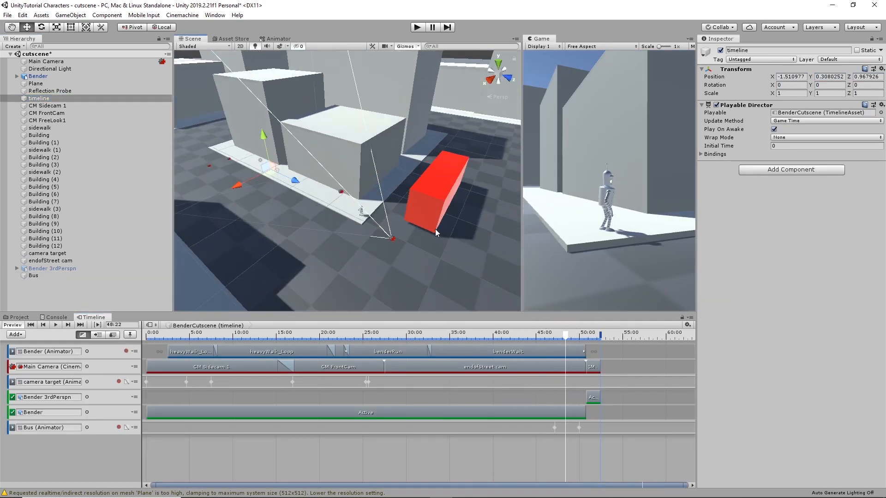
click(436, 229)
Step: Reposition endofStreet cam to about 6.61, 3.34, 43.04, checking its framing with the bus passing at about 48:41
double_click(47, 261)
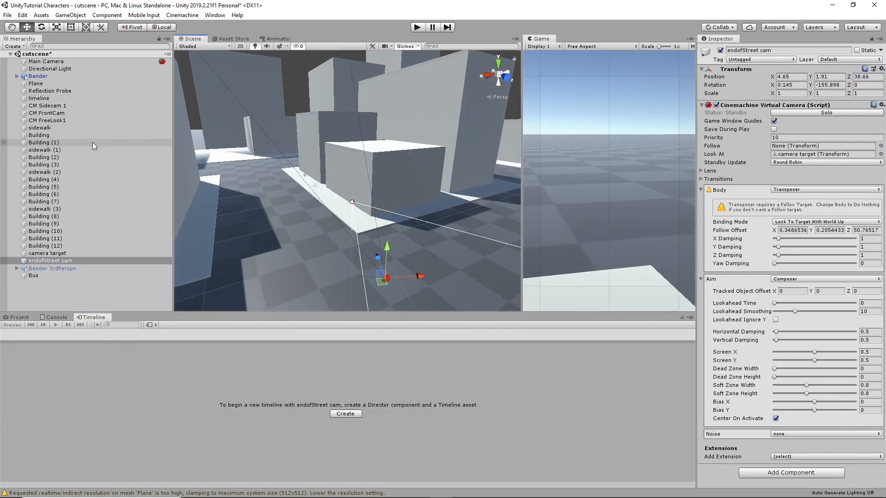
click(39, 98)
drag(570, 336, 568, 336)
click(386, 278)
alt+drag(385, 278, 470, 248)
mouse_move(568, 336)
mouse_down()
mouse_move(555, 336)
mouse_move(568, 337)
mouse_up()
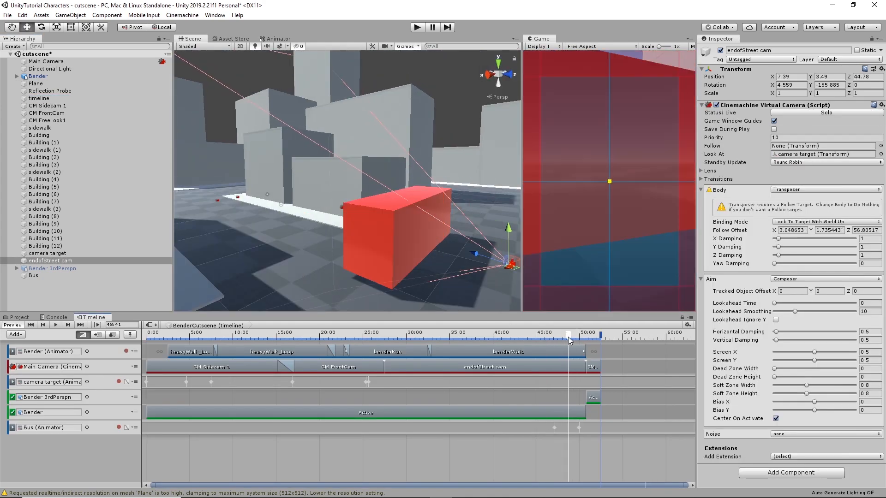
drag(470, 249, 450, 245)
Step: Scale Bus to about 16.44 × 4.10 × 2.94 and record its start keyframe at 47:08 with Position Y 2.1 and Z 32.2
drag(568, 337, 557, 337)
click(473, 192)
click(118, 427)
scroll(527, 442, up, 6)
middle_drag(528, 441, 399, 441)
click(483, 336)
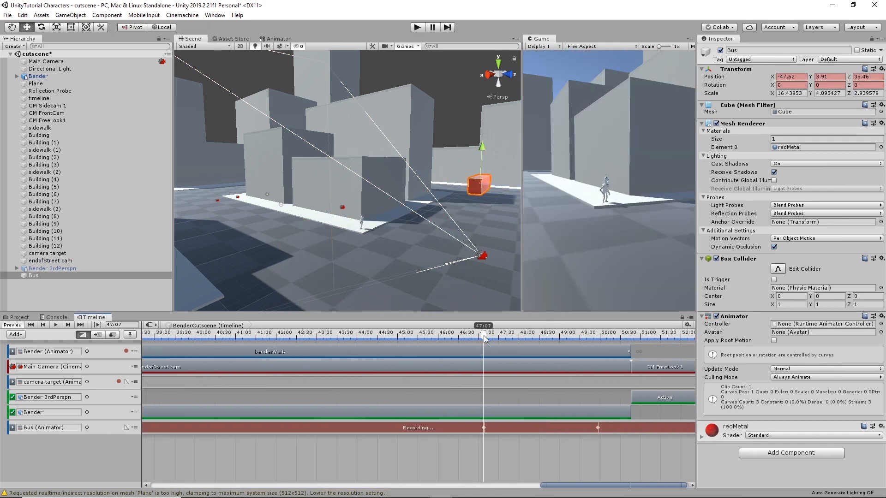
scroll(485, 336, up, 7)
drag(472, 336, 475, 336)
drag(481, 161, 470, 163)
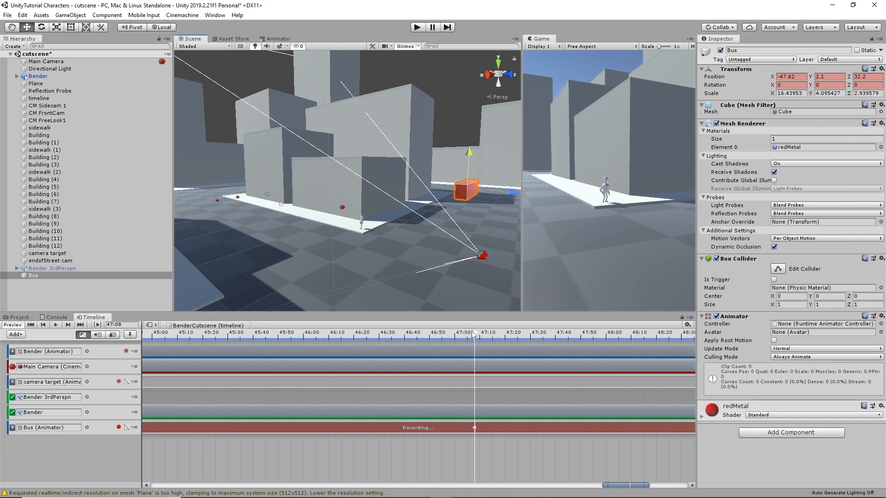
Step: Record the Bus end keyframe just before 50:00 on the far side of Bender's corner, scrub through the drive, and stop recording
scroll(558, 336, down, 3)
click(647, 336)
middle_drag(646, 349, 284, 350)
click(431, 336)
alt+drag(498, 194, 311, 187)
drag(276, 204, 270, 203)
drag(252, 337, 349, 338)
click(118, 427)
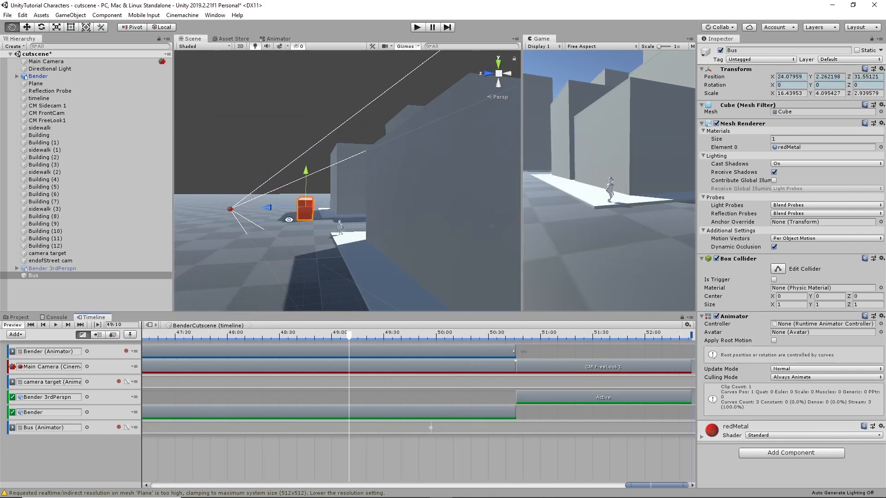
Step: Move endofStreet cam closer to the bus at about 4.74, 2.98, 38.87 and scrub the pass from 48:33 to 48:55
alt+drag(289, 220, 447, 251)
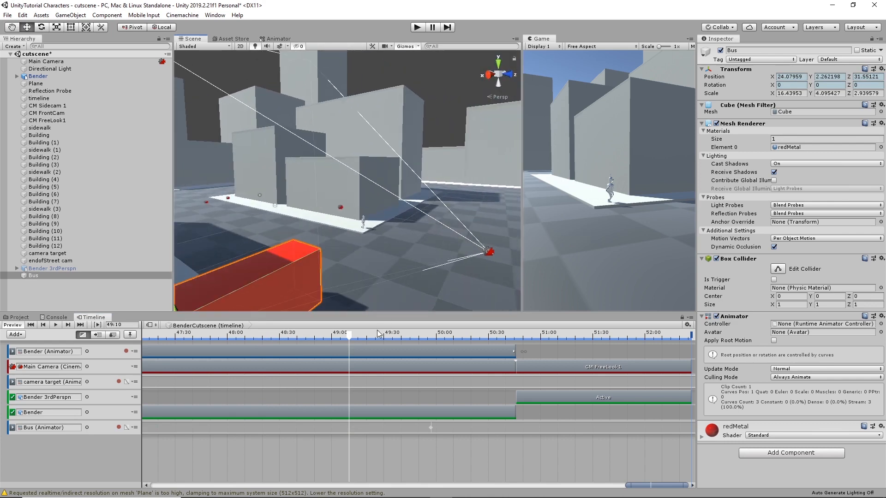
drag(344, 340, 286, 350)
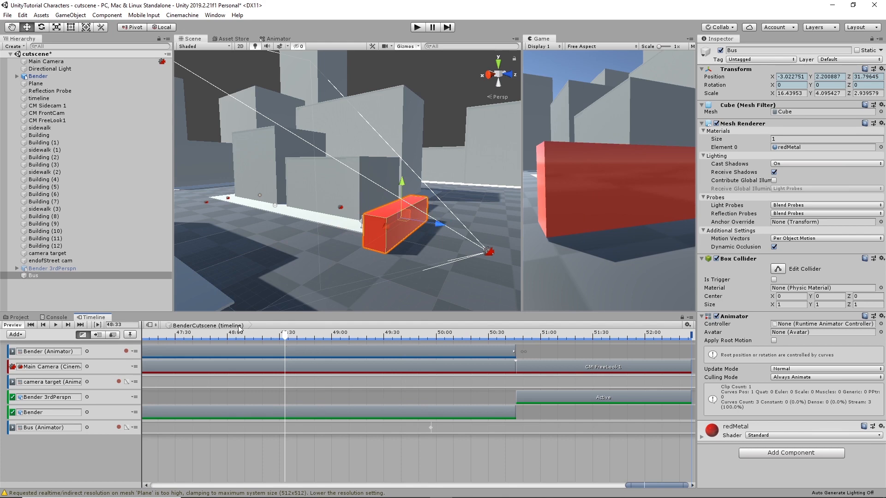
click(51, 260)
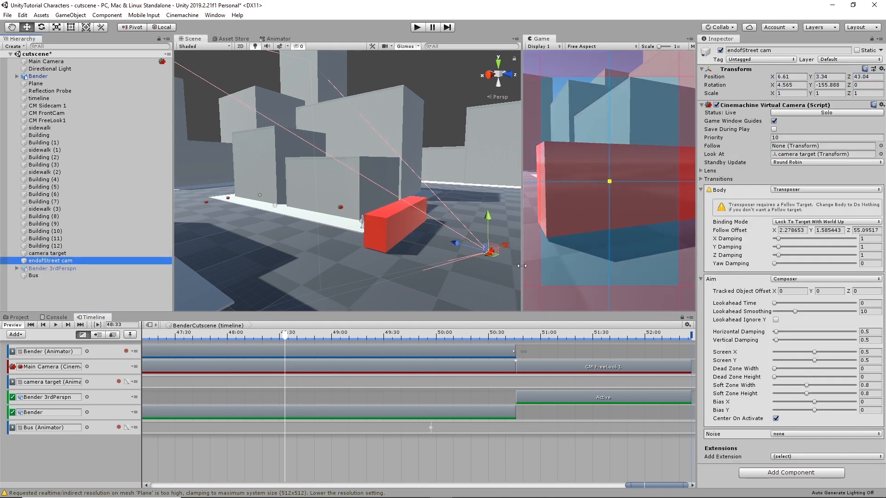
drag(456, 243, 395, 242)
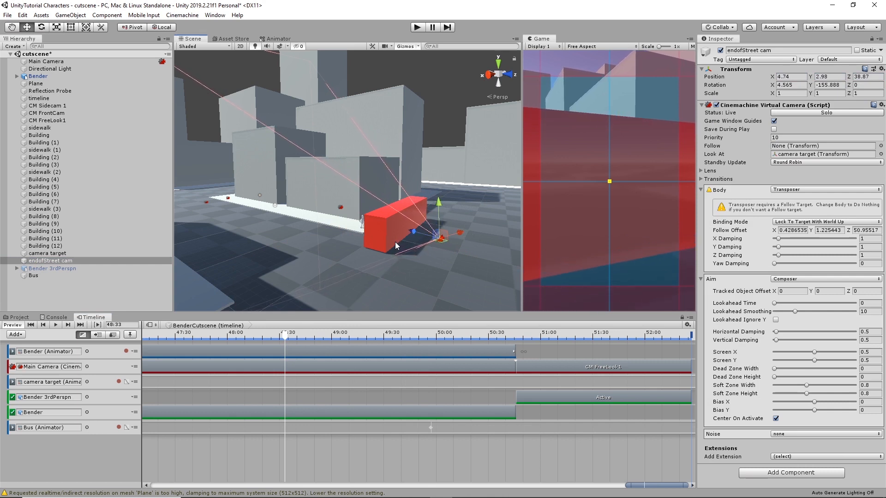
drag(285, 341, 287, 306)
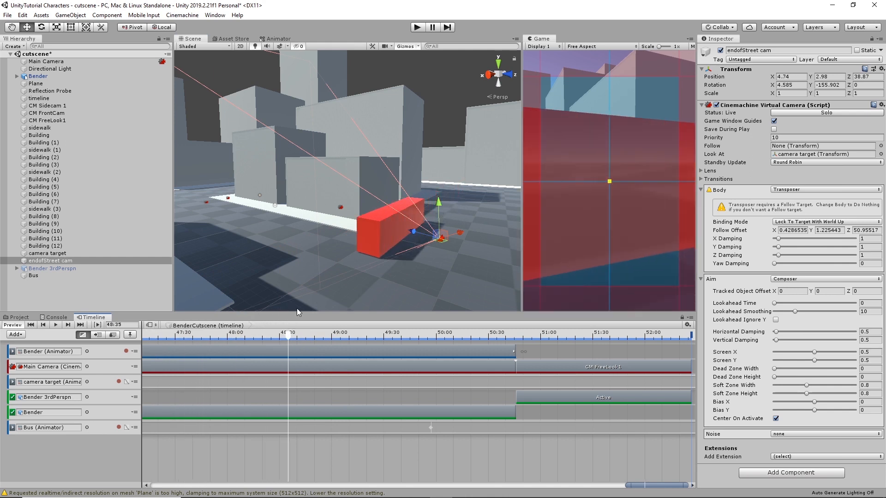
drag(291, 339, 324, 336)
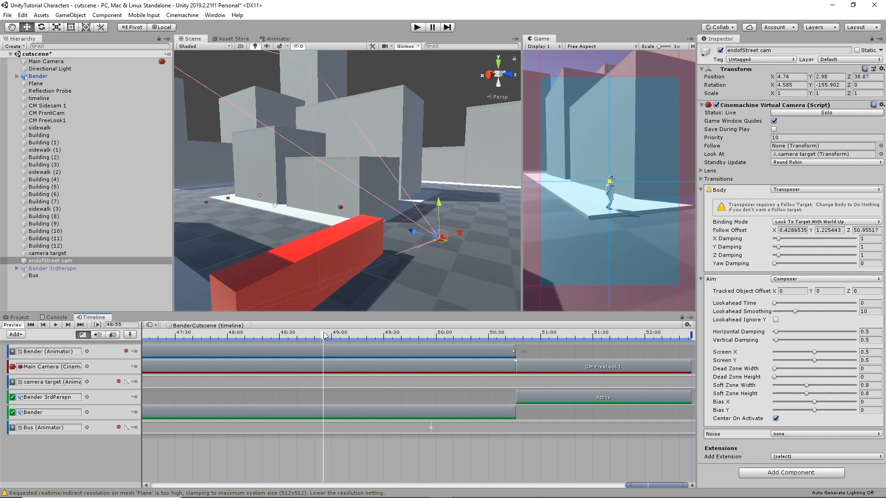
Step: Move endofStreet cam to about 3.74, 2.78, 36.63 so the bus fills the frame, and set the playhead to 48:39
click(365, 368)
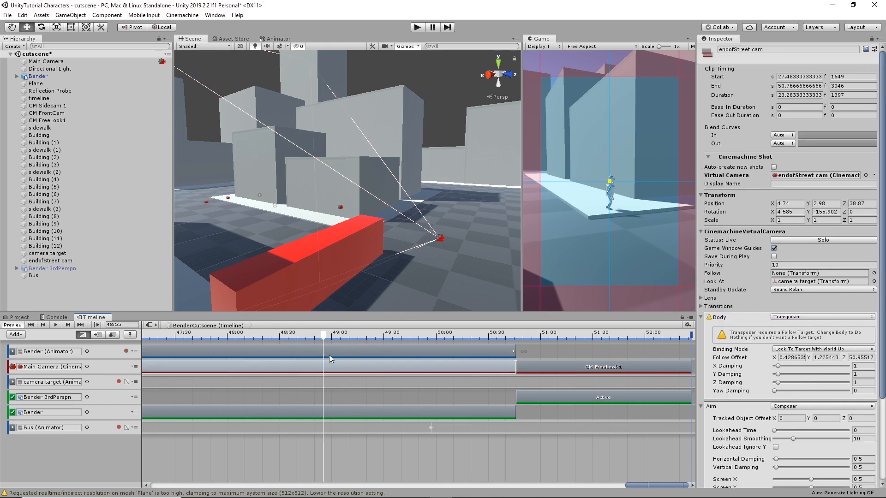
drag(325, 337, 302, 316)
click(50, 260)
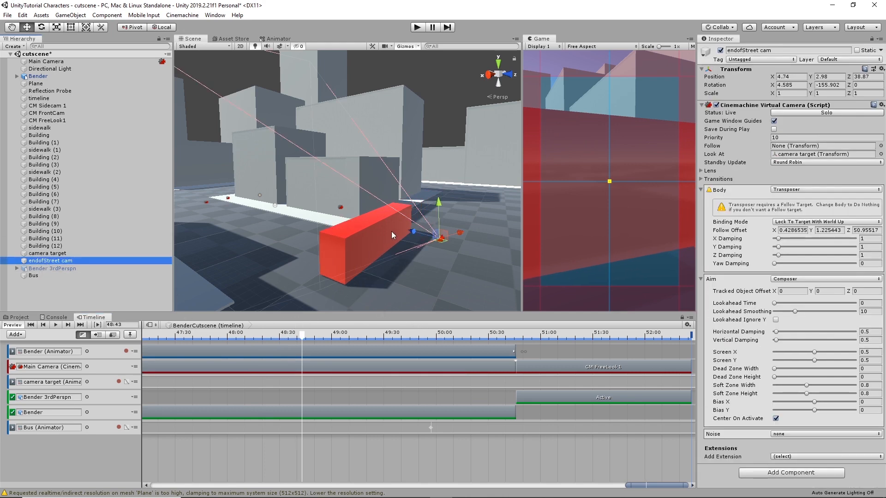
drag(413, 228, 392, 228)
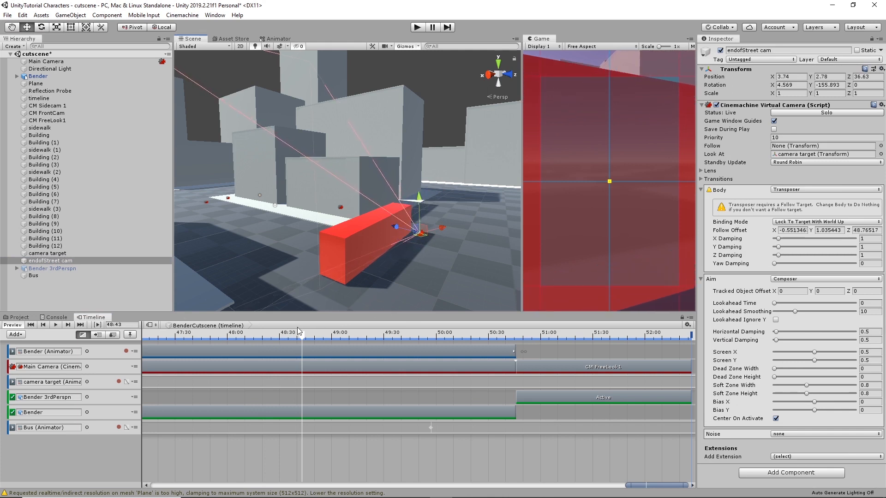
mouse_move(302, 336)
mouse_down()
mouse_move(338, 335)
mouse_move(239, 342)
mouse_move(306, 336)
mouse_move(295, 335)
mouse_up()
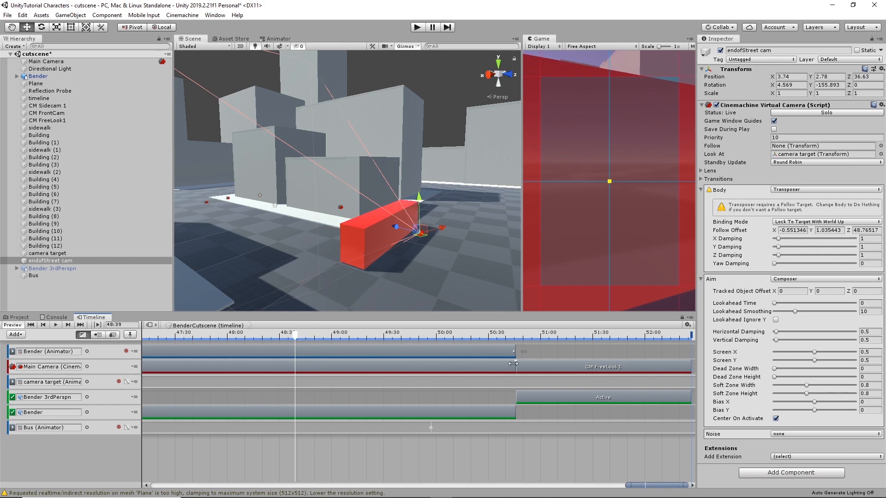
Step: On the Main Camera track, start CM FreeLook1 at frame 3058 and clear the second endofStreet cam clip, leaving the first ending near 47:00
drag(516, 366, 538, 369)
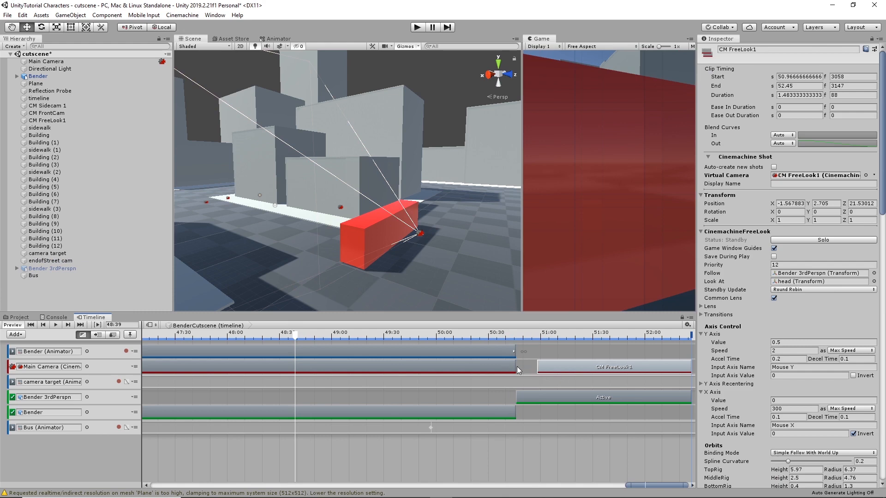
drag(514, 366, 404, 365)
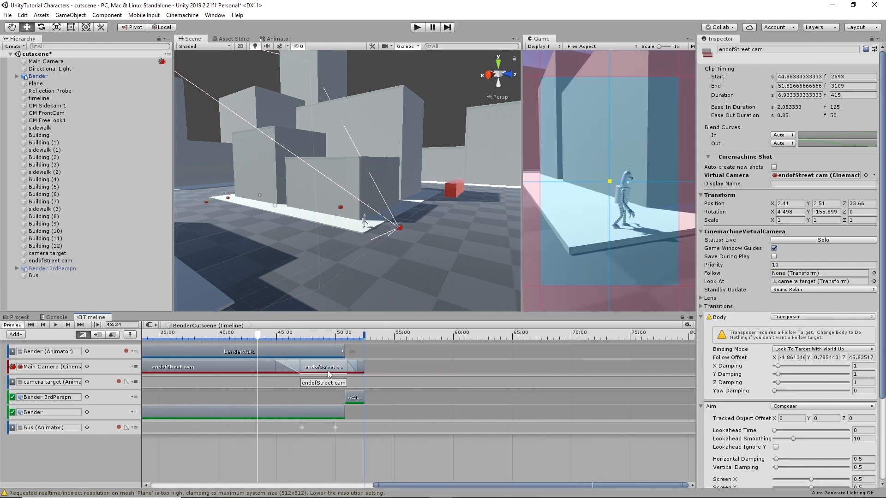
key(Delete)
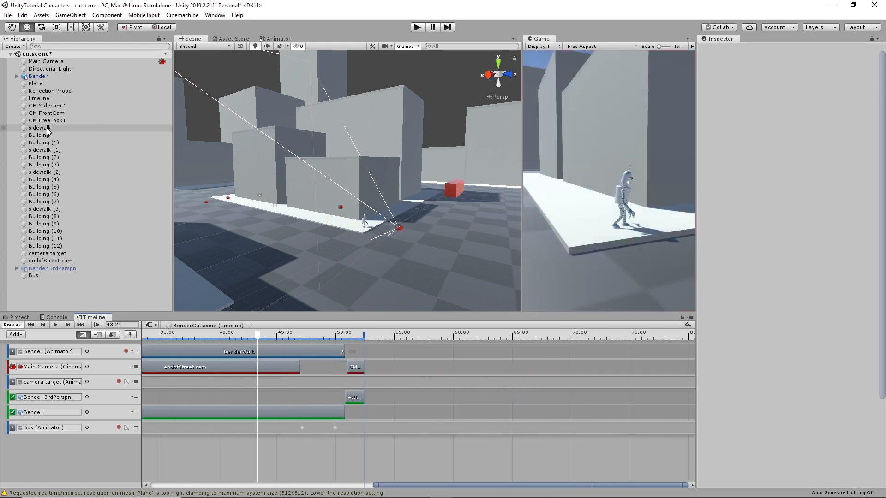
Step: Copy and paste the endofStreet cam object in the scene and open the copy's name for editing
click(51, 262)
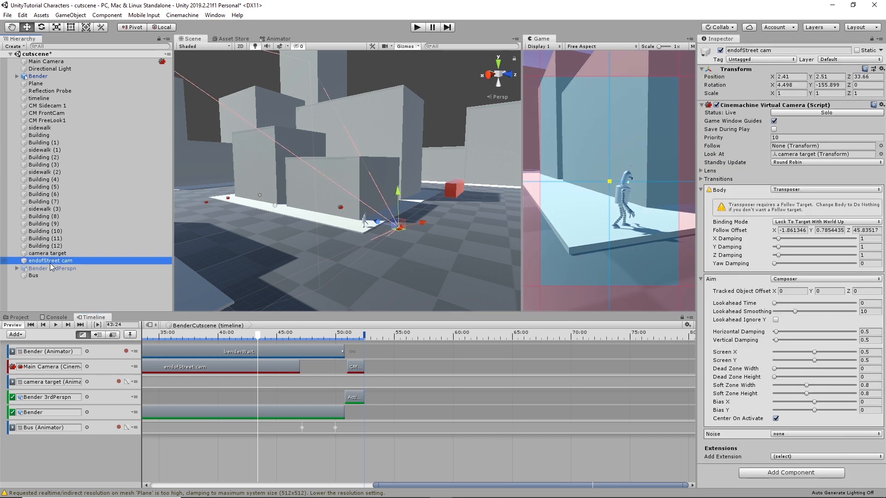
right_click(50, 264)
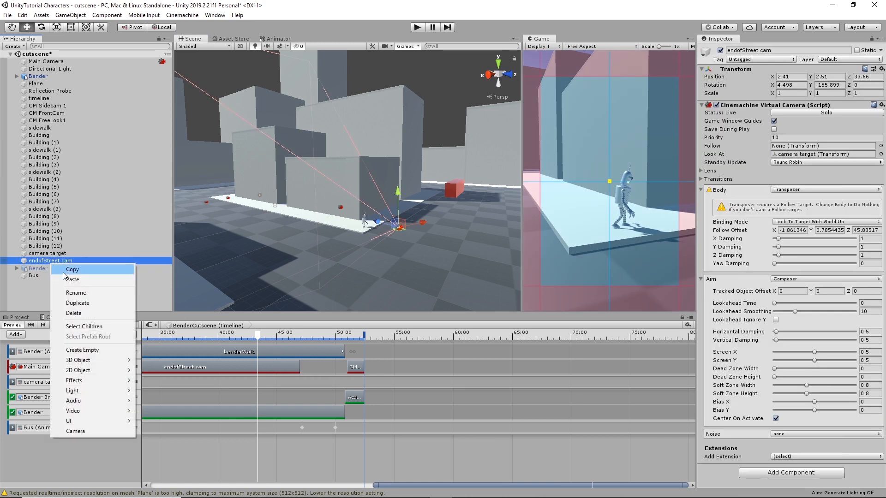
click(73, 269)
right_click(50, 263)
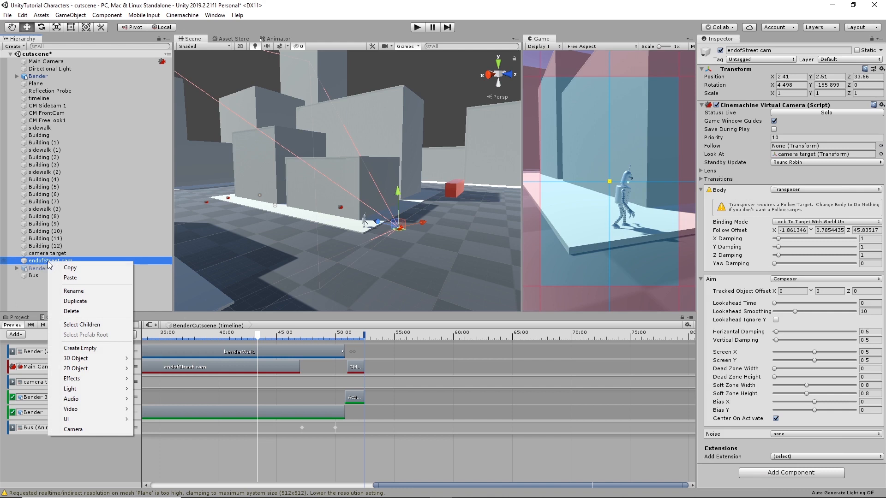
click(73, 279)
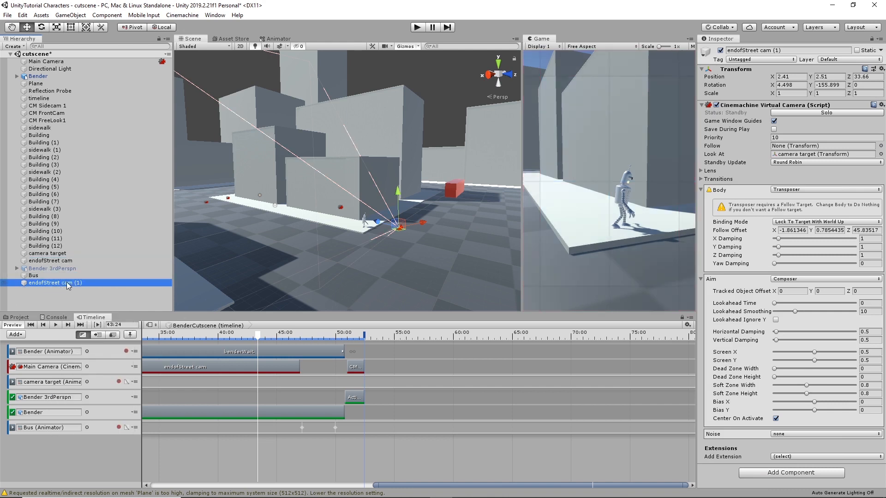
click(68, 283)
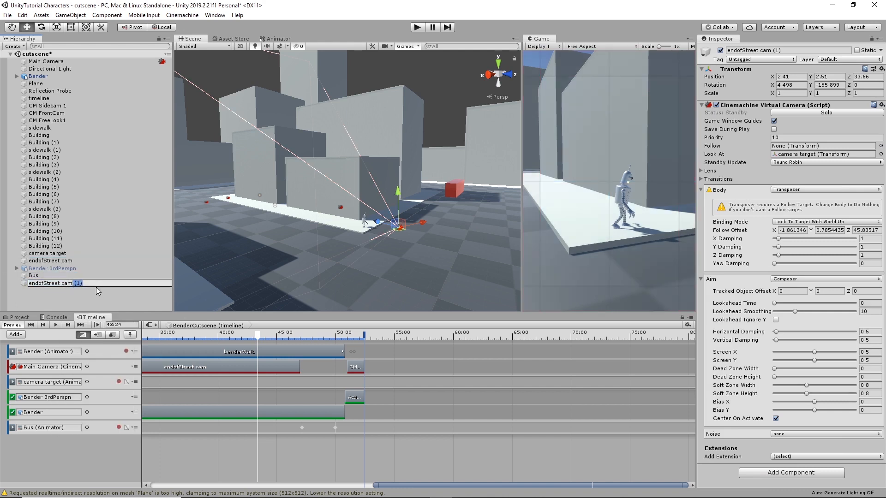
Step: Name the duplicated camera endofStreet cam2 and move it farther from the sidewalk, to about X 4.81, Y 2.97, Z 39.02
text(2)
key(Return)
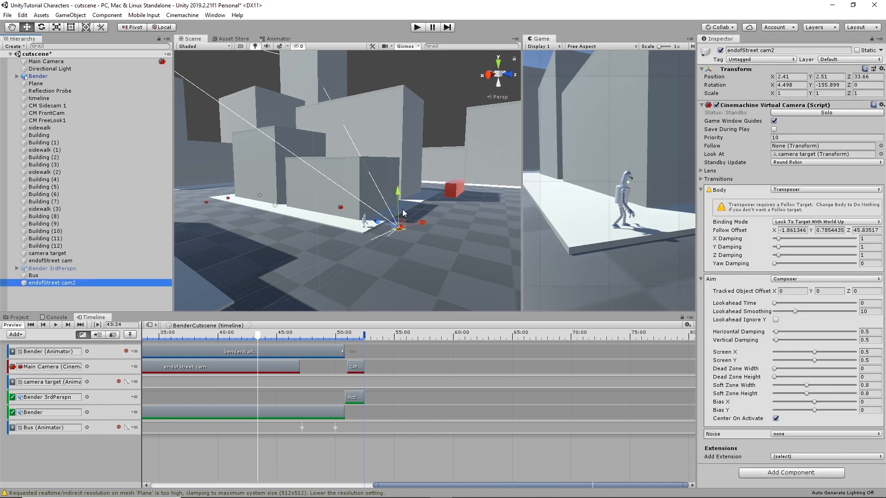
drag(378, 226, 406, 247)
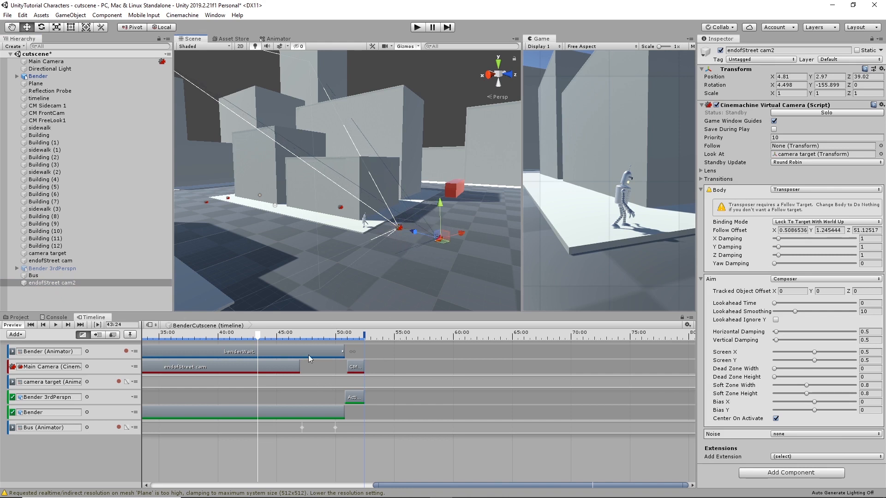
Step: Add endofStreet cam2 as a Main Camera shot ending at CM FreeLook1, and extend the endofStreet cam clip to 48.85 s to blend them
drag(54, 283, 254, 343)
drag(313, 370, 342, 367)
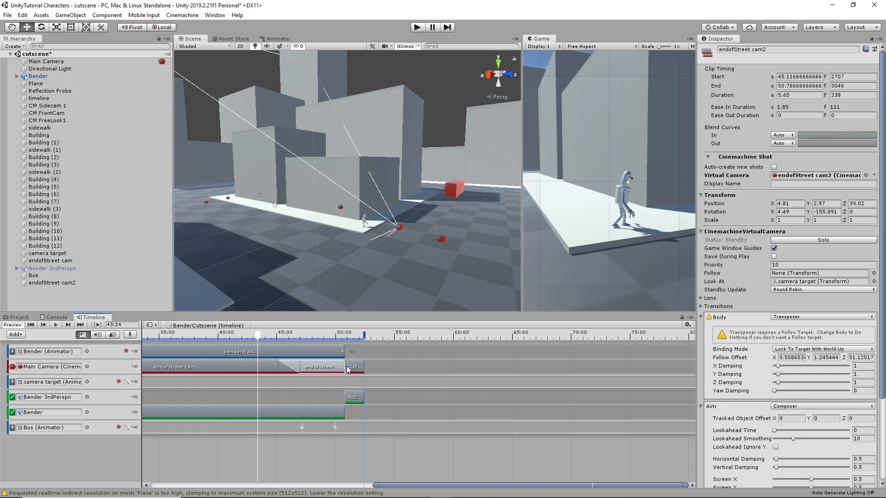
click(353, 368)
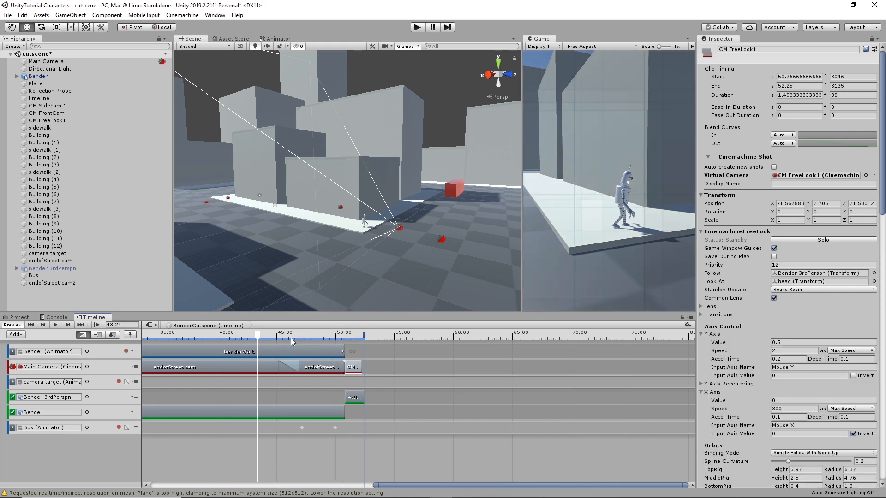
drag(265, 340, 289, 344)
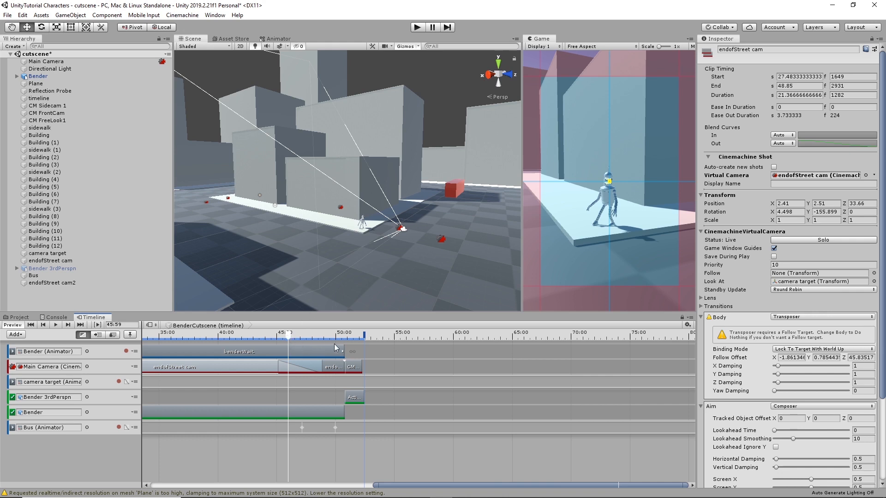
drag(291, 340, 229, 351)
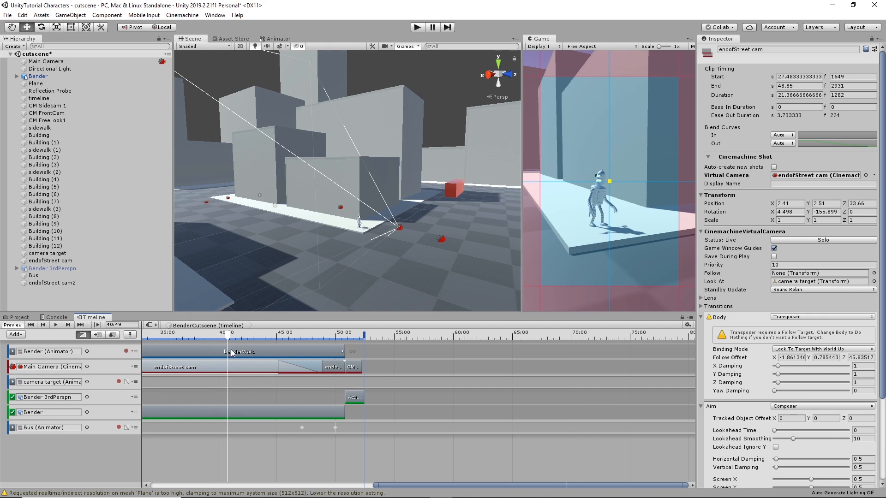
Step: Duplicate the benderWait clip on Bender's animation track, trim the original to about 41.63 s and start the 11.1 s copy at 48.38 s
click(236, 353)
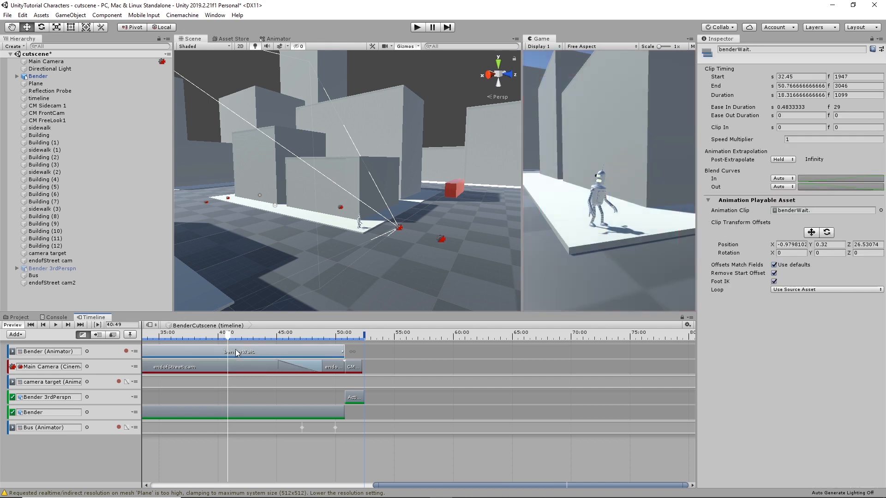
drag(237, 353, 508, 353)
drag(462, 337, 464, 339)
drag(344, 351, 228, 337)
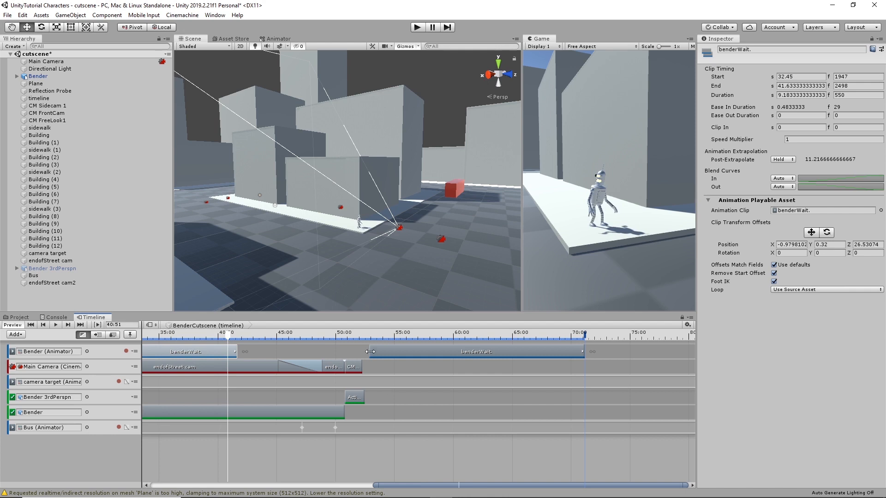
drag(371, 351, 332, 335)
click(253, 337)
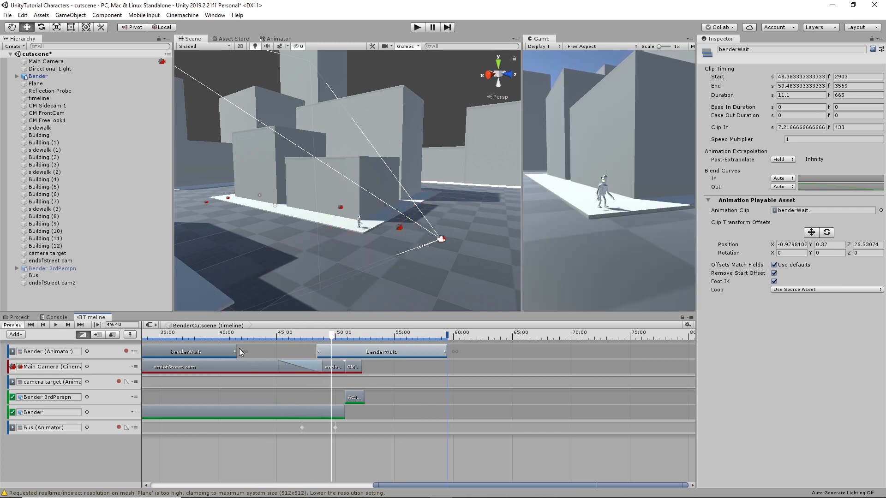
Step: Extend the first benderWait clip to 48.85 s and match the second clip's offsets to the previous clip
drag(237, 352, 317, 351)
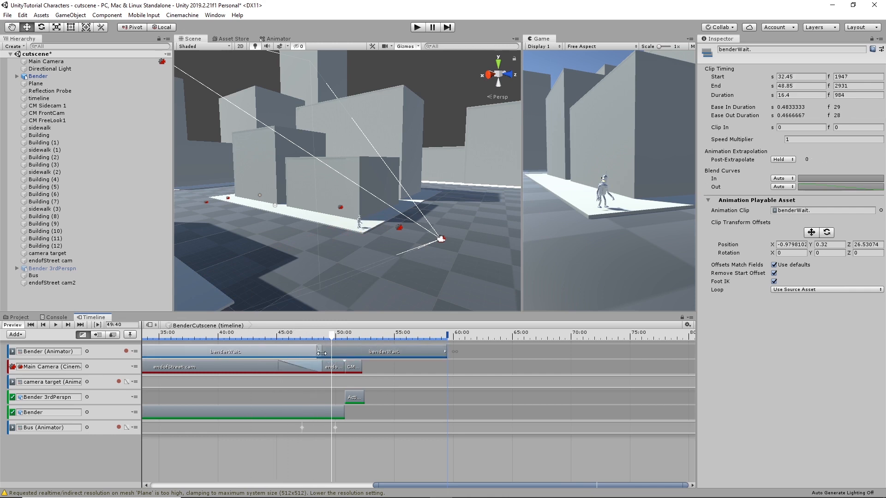
right_click(352, 352)
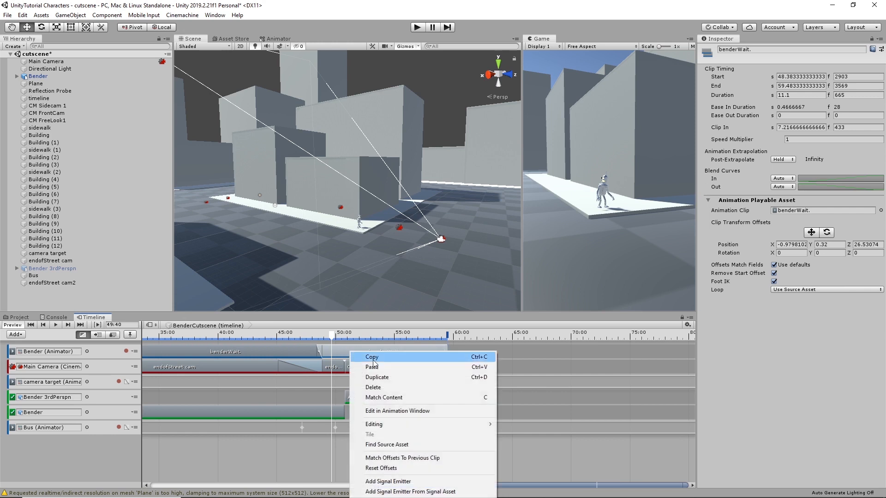
click(404, 460)
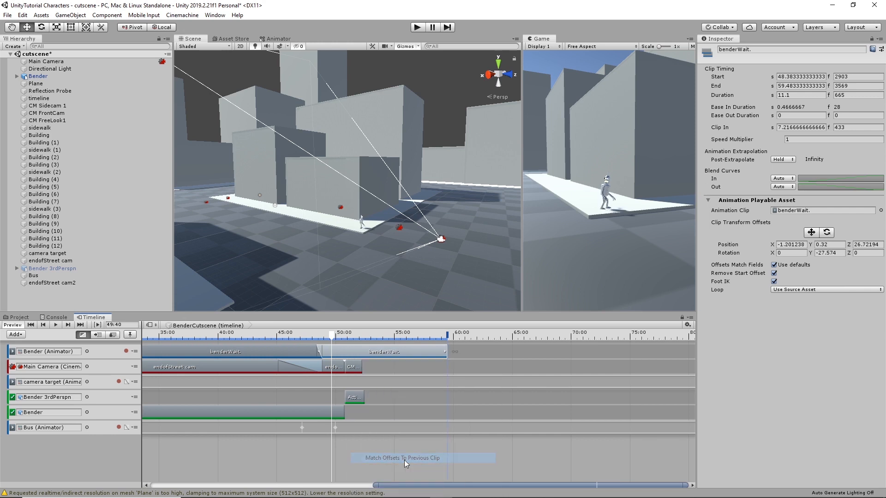
Step: Try a longer blend between the benderWait clips, shifting the second clip to start at about 48.13 s
mouse_move(336, 336)
mouse_down()
mouse_move(305, 335)
mouse_move(336, 337)
mouse_move(316, 340)
mouse_move(339, 354)
mouse_move(321, 335)
mouse_move(336, 338)
mouse_up()
click(315, 337)
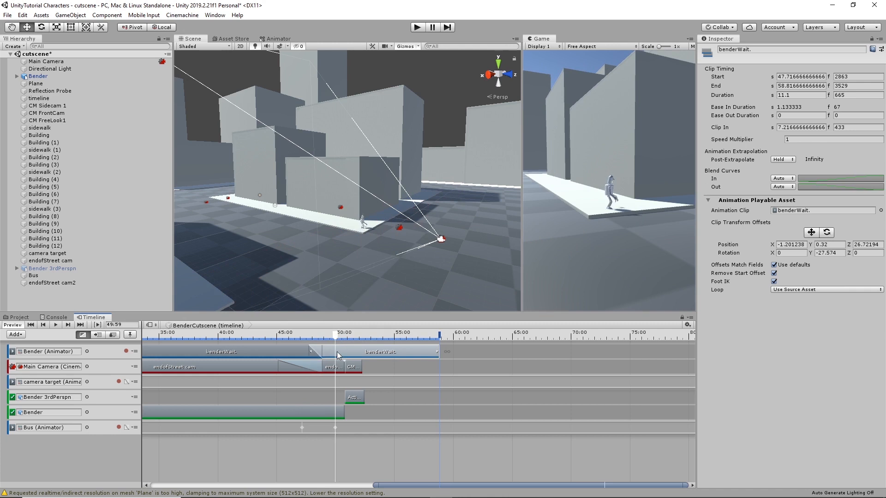
drag(336, 338, 307, 337)
scroll(320, 349, up, 8)
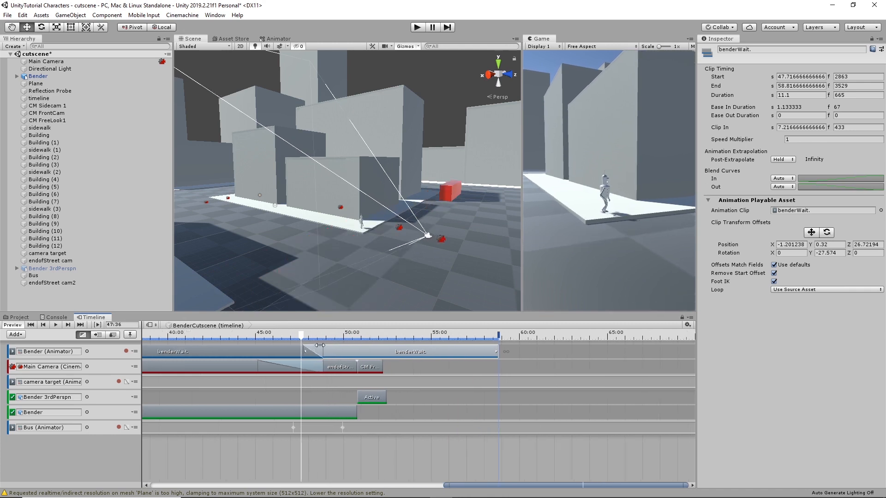
scroll(322, 350, up, 3)
drag(357, 350, 378, 353)
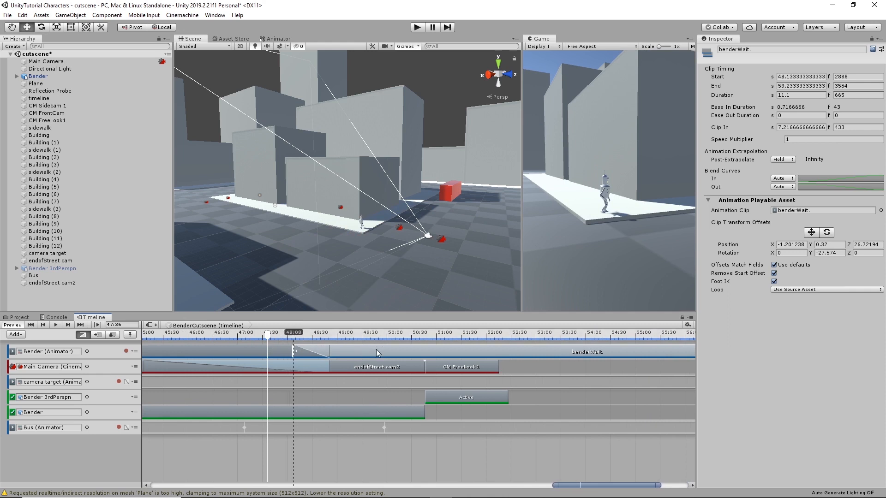
Step: Try a 3 s blend between the benderWait clips by starting the second clip at 45.85 s
drag(295, 339, 271, 337)
drag(267, 334, 406, 338)
drag(458, 353, 660, 373)
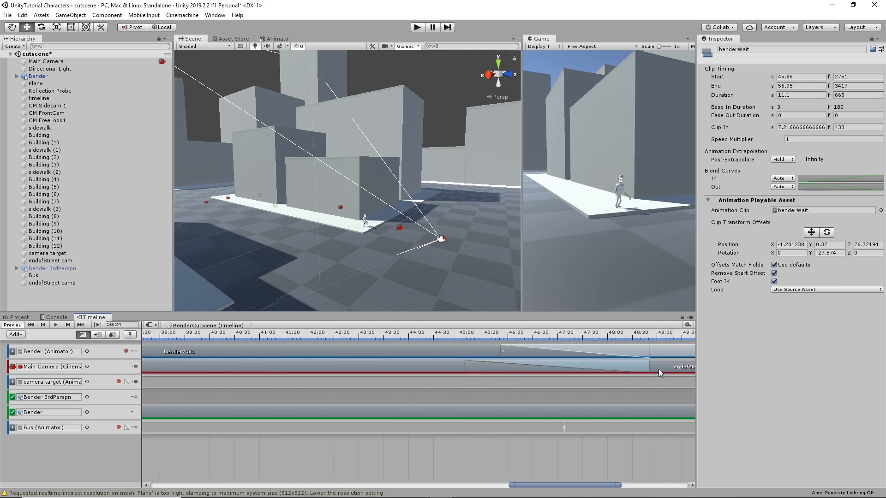
Step: Try the second benderWait clip without a blend, running from 48.85 s to 61.55 s
scroll(606, 438, down, 3)
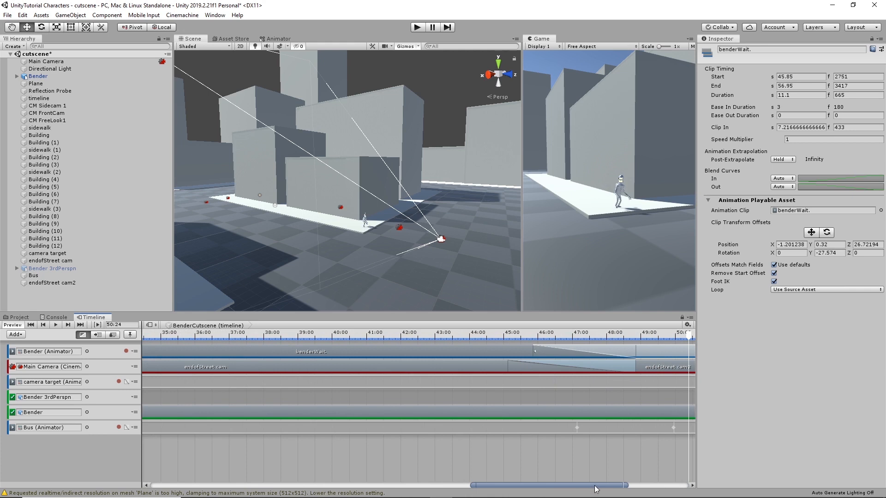
drag(595, 489, 708, 478)
drag(500, 338, 590, 353)
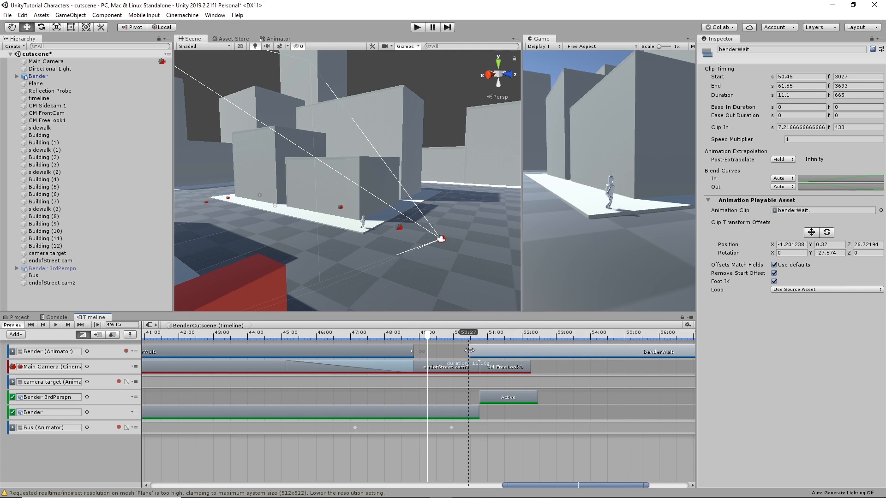
mouse_move(470, 351)
mouse_down()
mouse_move(414, 352)
mouse_move(446, 339)
mouse_move(496, 339)
mouse_move(475, 341)
mouse_up()
click(415, 339)
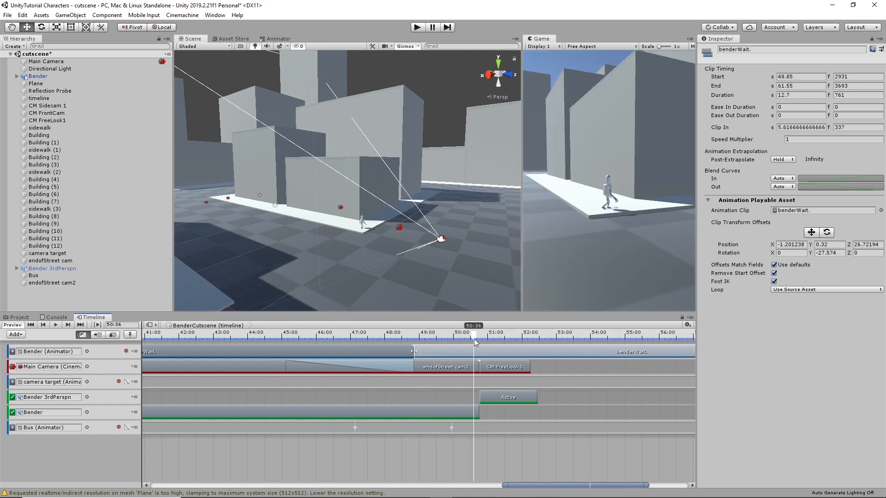
Step: Move the CM FreeLook1 shot to start at 56.4 s and extend the endofStreet cam2 shot to 56.25 s
drag(501, 369, 681, 372)
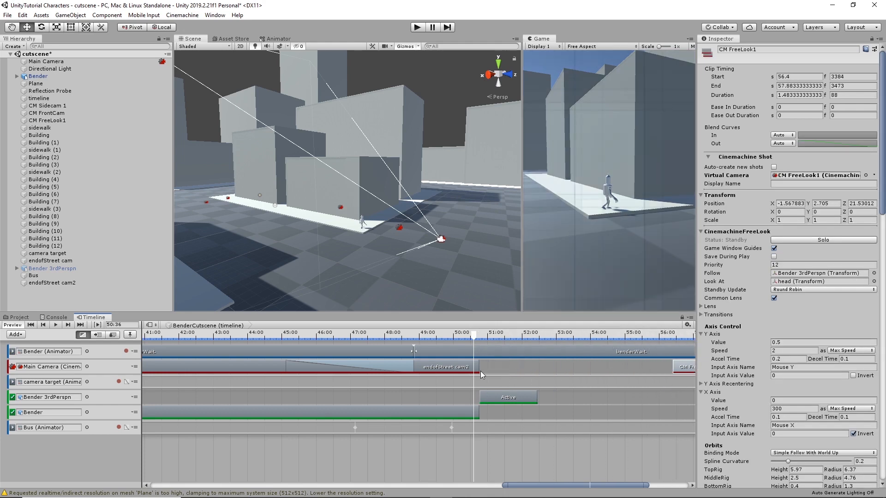
drag(478, 369, 668, 369)
mouse_move(473, 336)
mouse_down()
mouse_move(430, 337)
mouse_move(503, 339)
mouse_move(437, 344)
mouse_move(486, 348)
mouse_up()
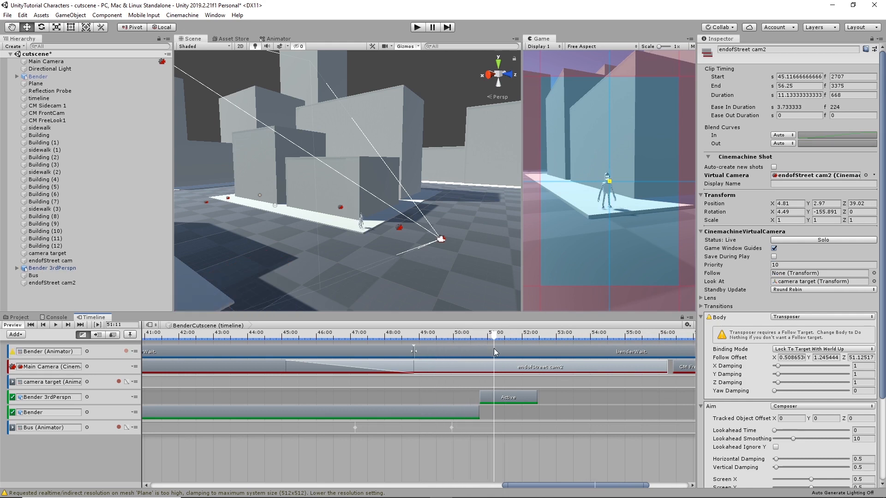
Step: Move the Bender 3rdPerspn activation clip to start at 55.27 s and extend Bender's activation clip to meet it
drag(500, 399, 655, 400)
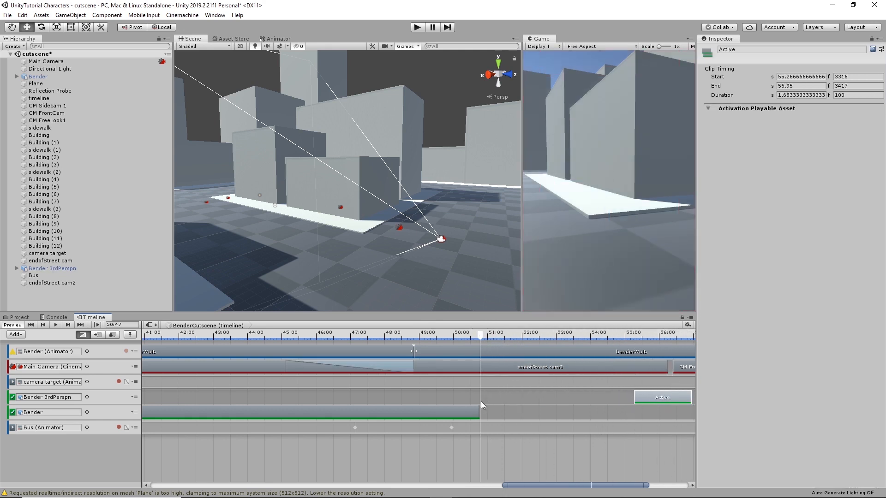
drag(480, 402, 633, 411)
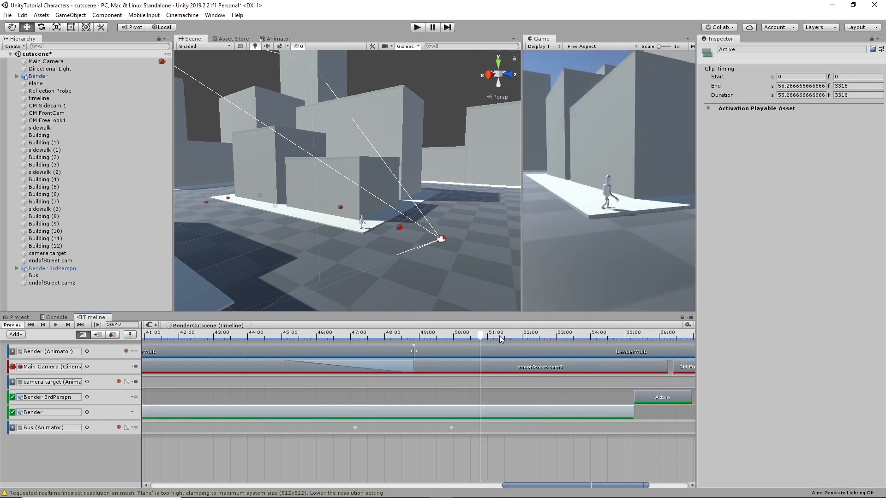
drag(501, 340, 417, 363)
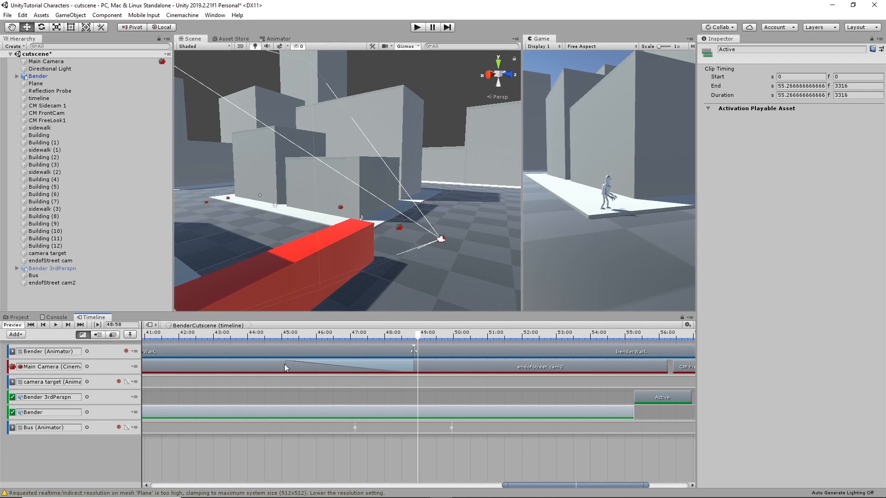
Step: Blend the two benderWait clips over 0.45 s, starting the second at 49.03 s and ending the first at 49.48 s
click(483, 351)
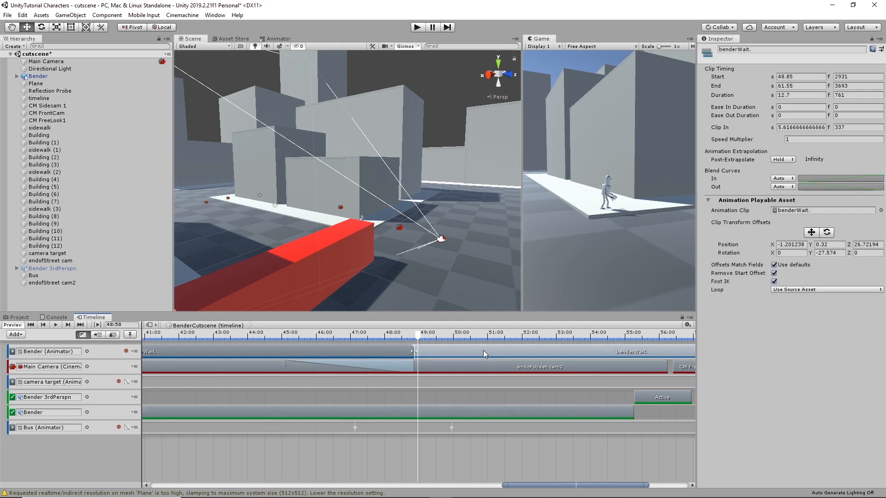
drag(423, 336, 514, 342)
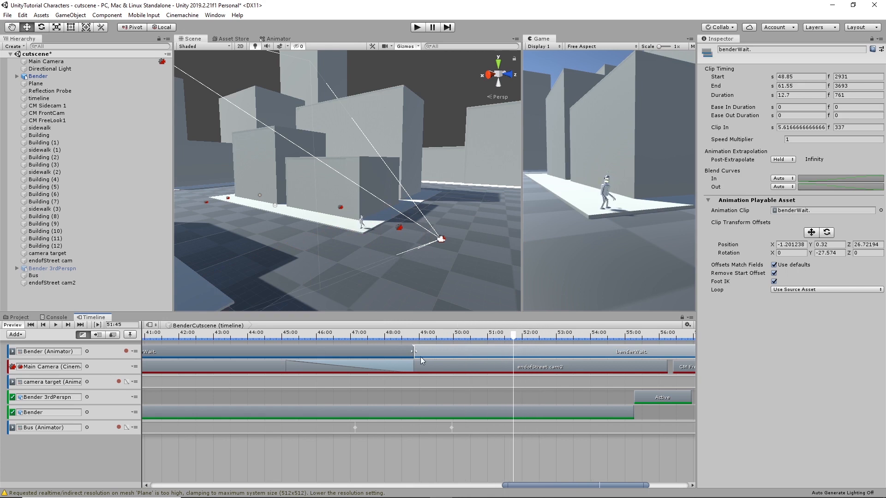
drag(415, 352, 447, 338)
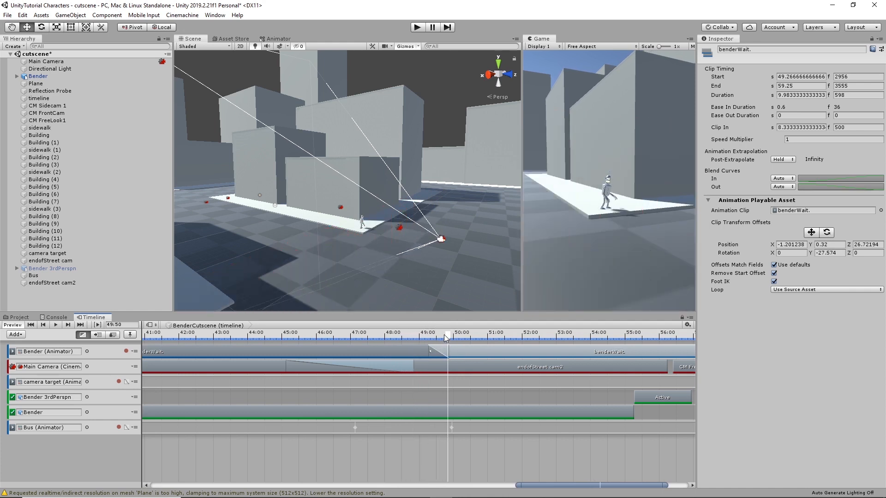
mouse_move(444, 335)
mouse_down()
mouse_move(434, 339)
mouse_move(468, 346)
mouse_move(404, 333)
mouse_move(458, 337)
mouse_move(436, 349)
mouse_move(415, 333)
mouse_move(442, 332)
mouse_move(412, 335)
mouse_move(480, 344)
mouse_move(444, 349)
mouse_move(504, 347)
mouse_move(439, 350)
mouse_up()
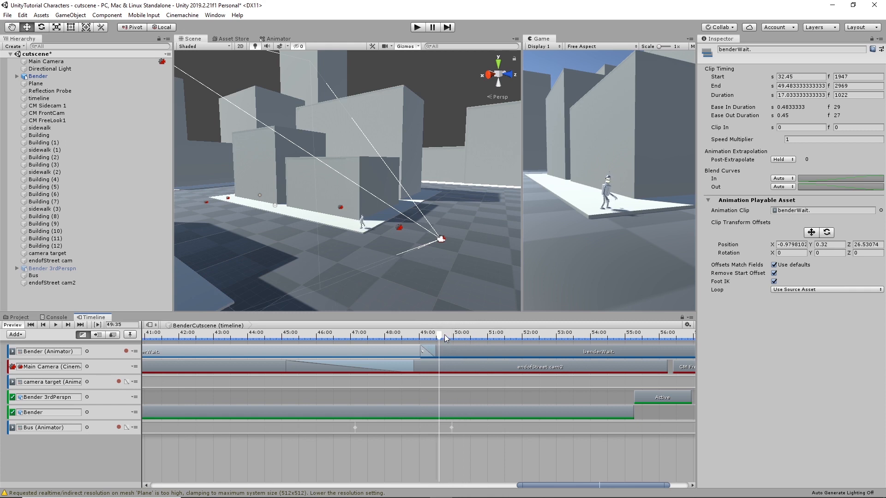
mouse_move(433, 333)
mouse_down()
mouse_move(419, 336)
mouse_move(452, 337)
mouse_move(439, 338)
mouse_up()
Step: Trim the end of the second benderWait clip to 49.58 s, at the playhead
scroll(583, 364, down, 4)
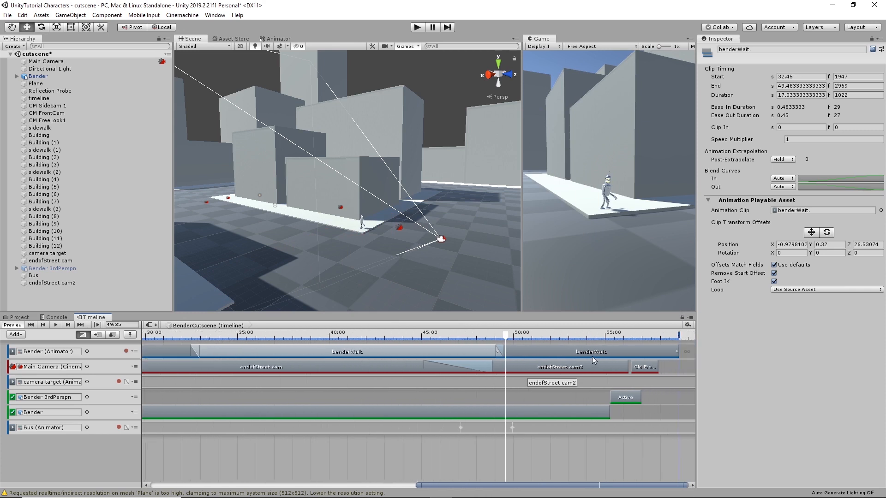
drag(678, 347, 508, 356)
scroll(541, 353, up, 8)
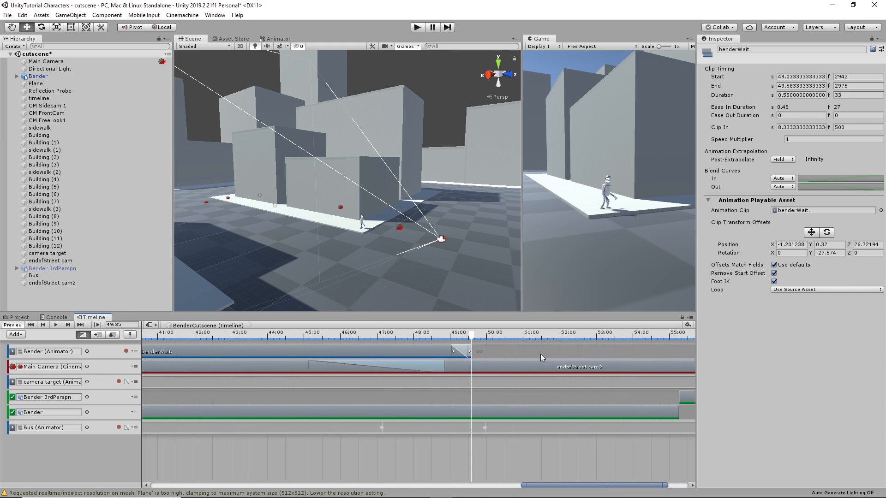
Step: Trim the end of the endofStreet cam2 shot to 49.58 s, in line with the second benderWait clip
mouse_move(392, 335)
mouse_down()
mouse_move(377, 336)
mouse_move(393, 344)
mouse_up()
scroll(490, 374, down, 2)
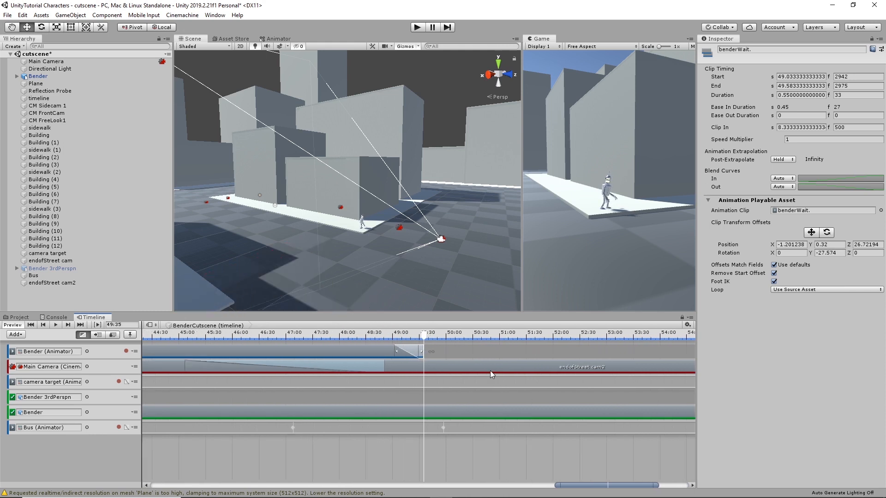
scroll(490, 370, down, 2)
drag(689, 367, 444, 368)
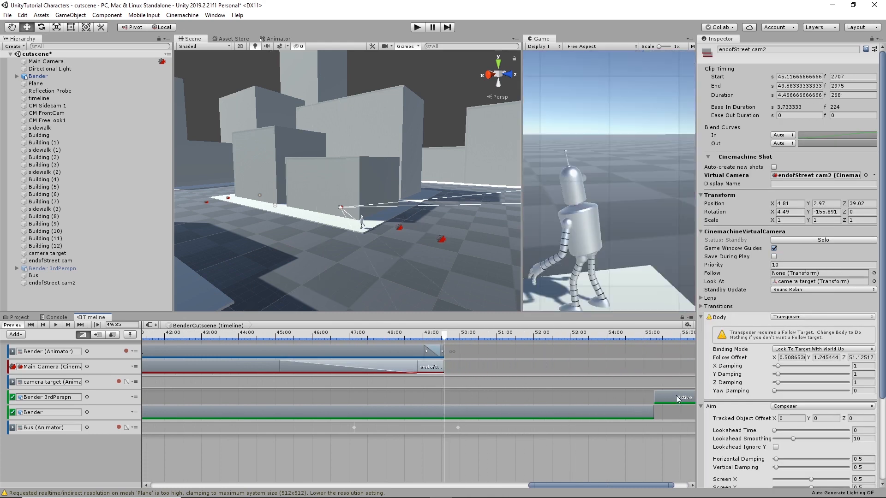
Step: Start the Bender 3rdPerspn activation clip at 49.58 s and trim Bender's activation clip to end at the same point
drag(677, 400, 467, 399)
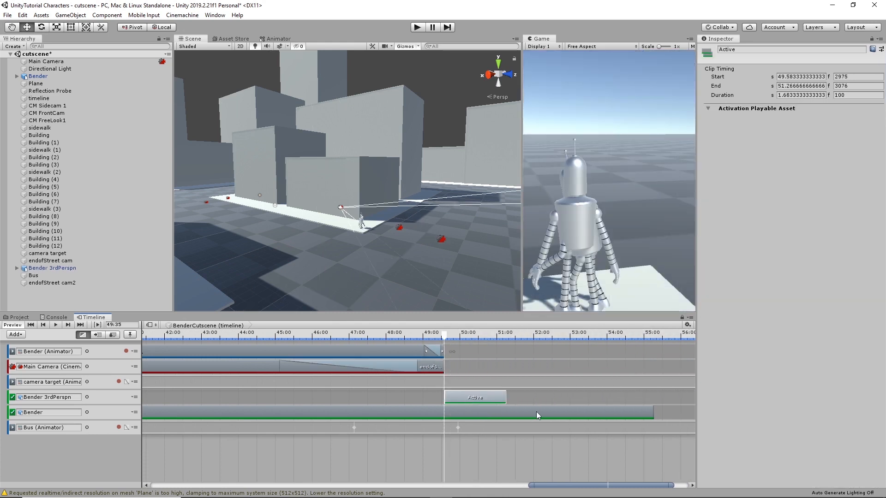
drag(649, 415, 441, 417)
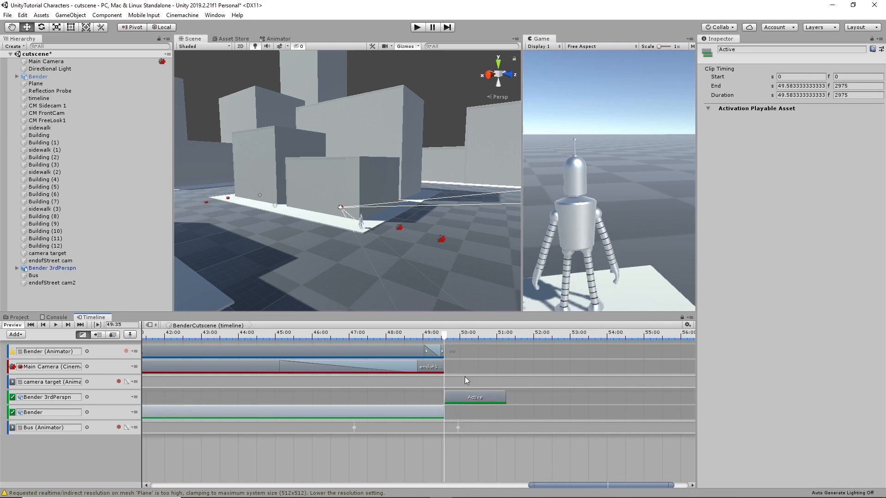
scroll(482, 380, down, 5)
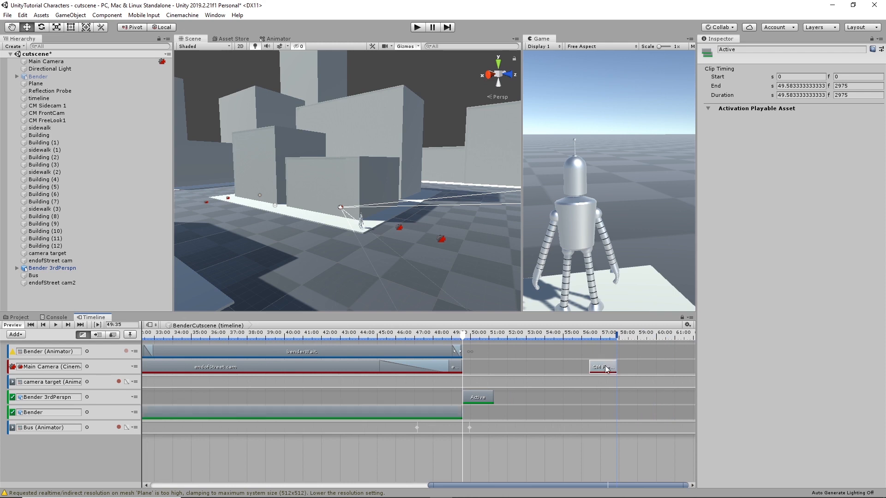
Step: Move the CM FreeLook1 shot to 49.48 s, overlapping endofStreet cam2 by 0.1 s, and extend its end to 52.08 s
drag(606, 369, 475, 368)
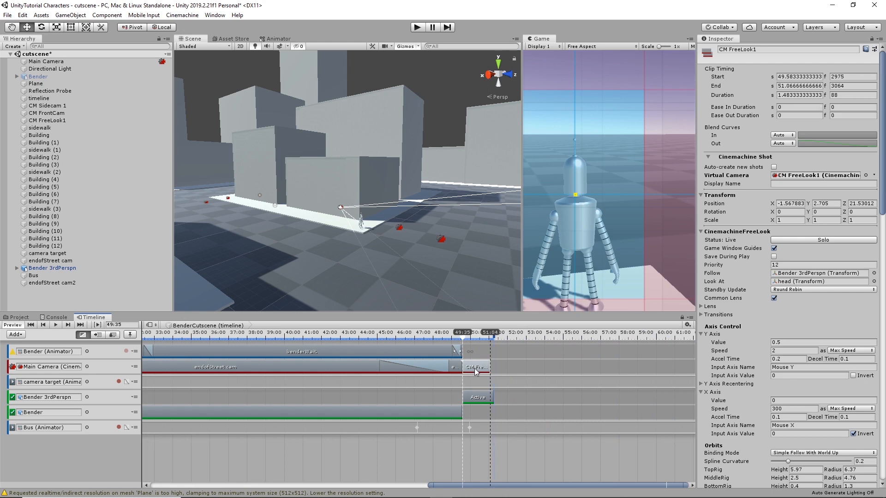
mouse_move(466, 335)
mouse_down()
mouse_move(417, 335)
mouse_move(464, 339)
mouse_up()
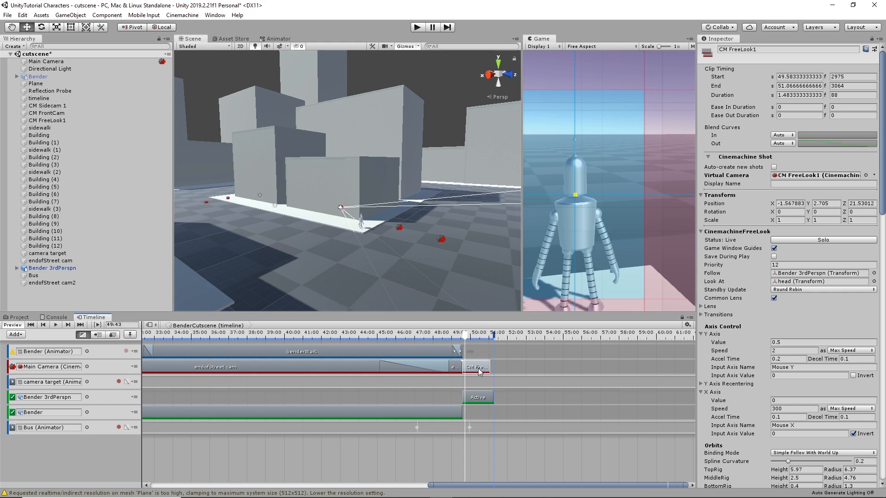
mouse_move(483, 368)
mouse_down()
mouse_move(505, 370)
mouse_move(489, 364)
mouse_up()
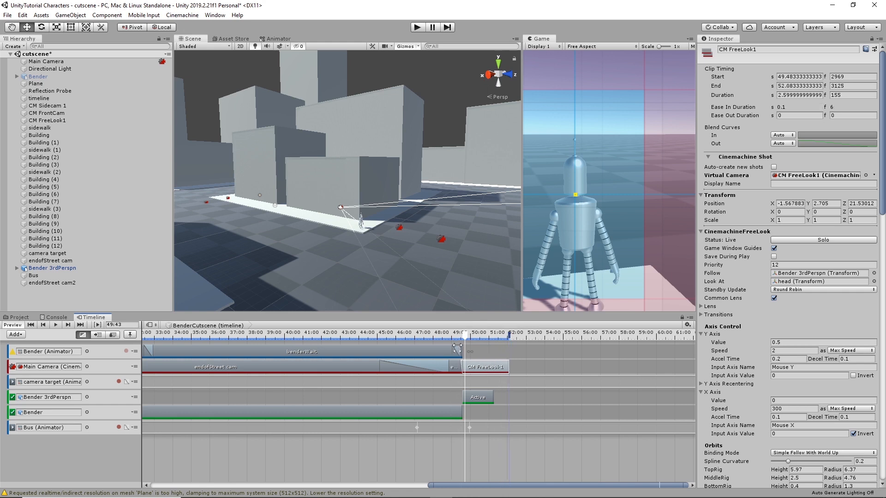
scroll(464, 369, up, 5)
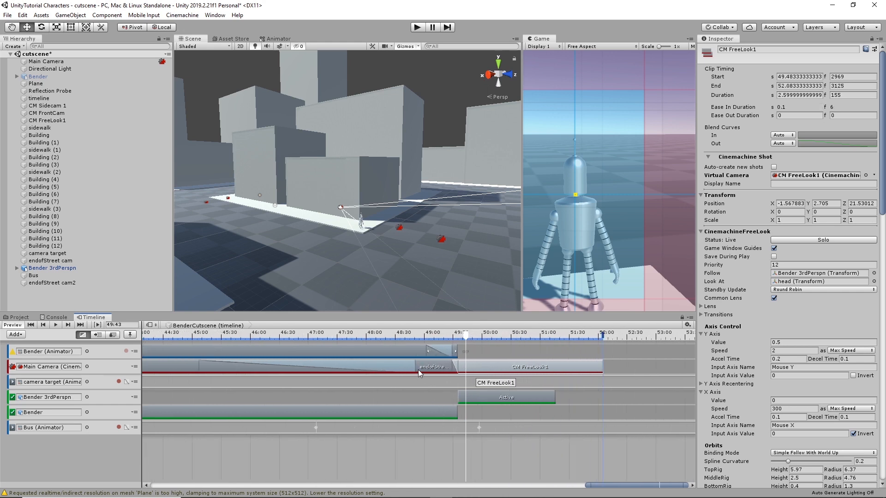
scroll(418, 364, down, 5)
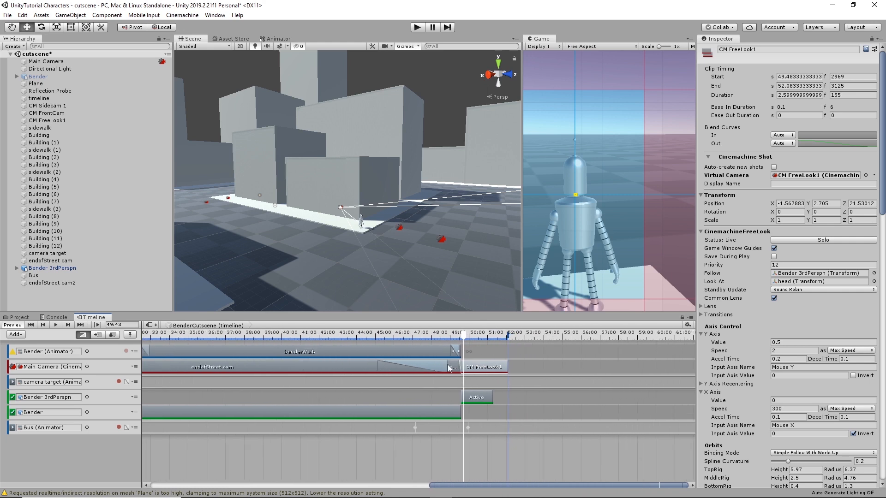
Step: Lengthen the blend from endofStreet cam to endofStreet cam2 so it runs from about 38.5 s to about 48.4 s
click(448, 368)
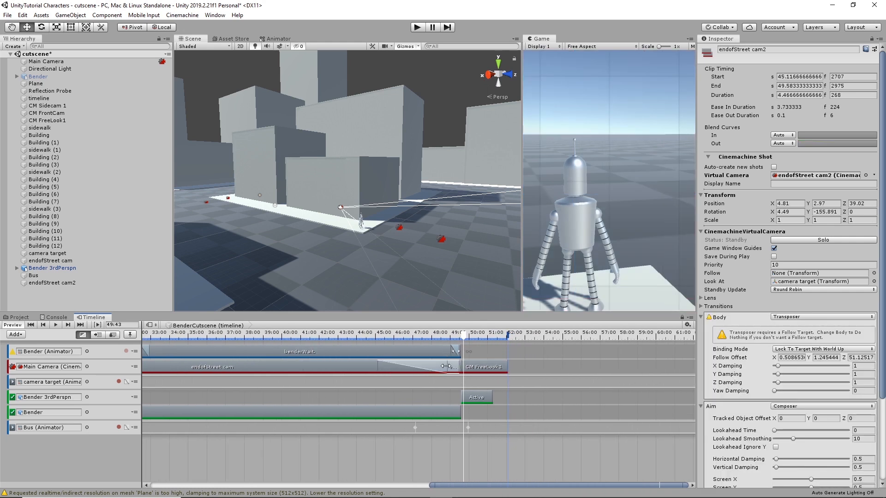
drag(446, 366, 432, 367)
drag(378, 368, 355, 368)
drag(465, 335, 257, 361)
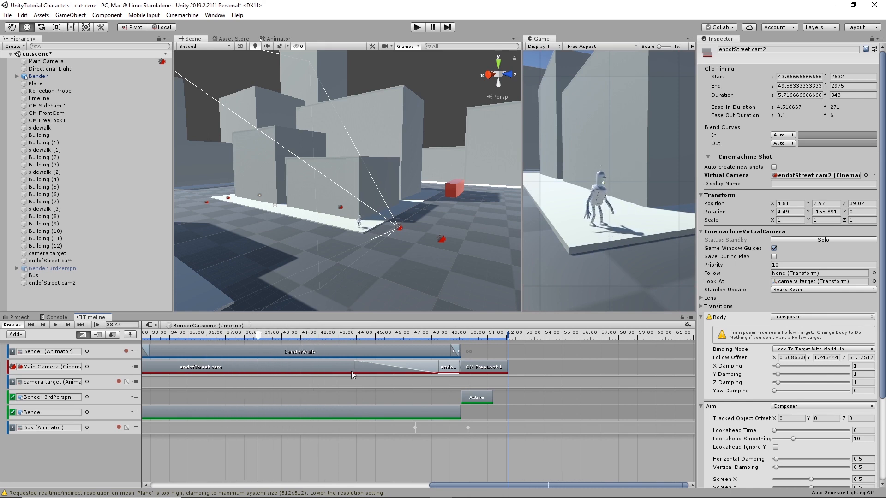
drag(355, 367, 460, 348)
Step: Blend CM FreeLook1 in over 0.5 s from 49.58 s, with the shot ending at 52.18 s, and preview the transition
drag(463, 351, 480, 371)
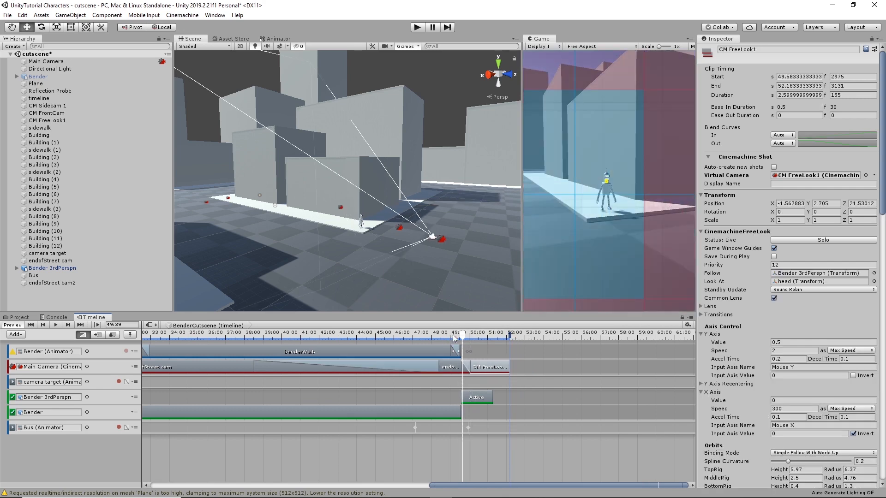
drag(454, 338, 477, 341)
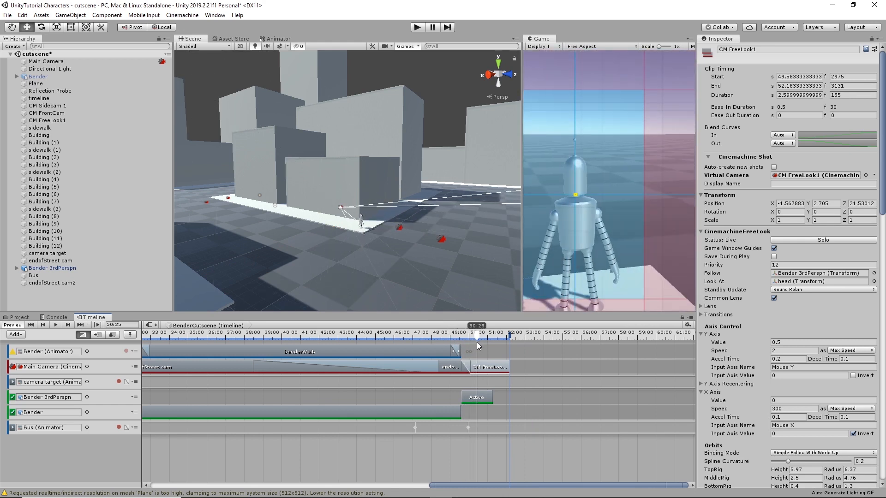
mouse_move(477, 342)
mouse_down()
mouse_move(455, 344)
mouse_move(476, 348)
mouse_up()
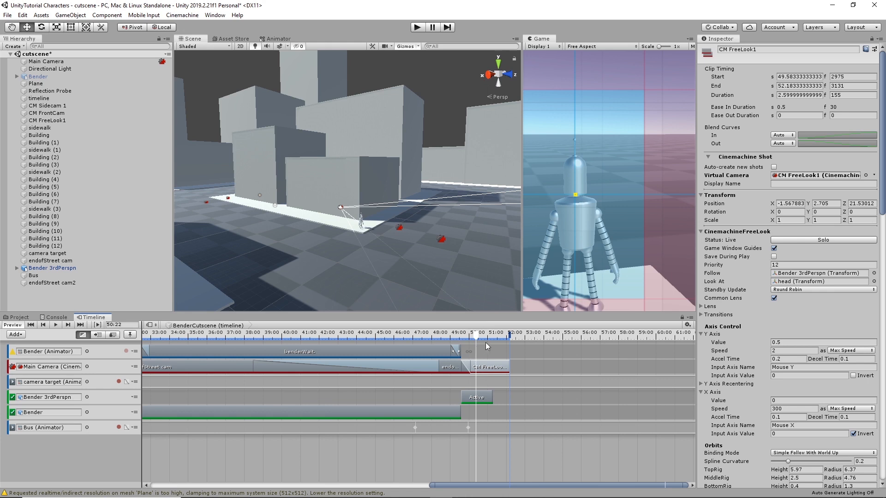
Step: Trim the ends of the CM FreeLook1 shot and the Bender 3rdPerspn activation clip to 50.27 s, at the playhead
mouse_move(478, 336)
mouse_down()
mouse_move(466, 336)
mouse_move(474, 336)
mouse_up()
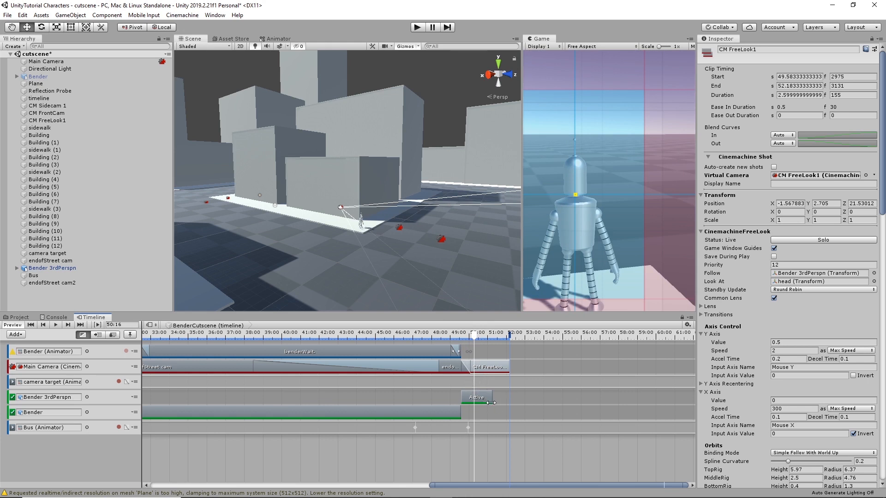
drag(490, 399, 498, 399)
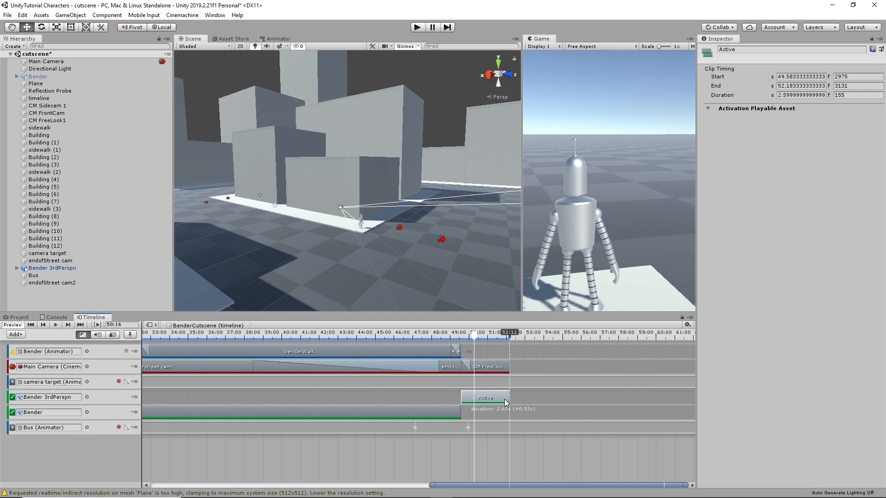
drag(505, 400, 504, 399)
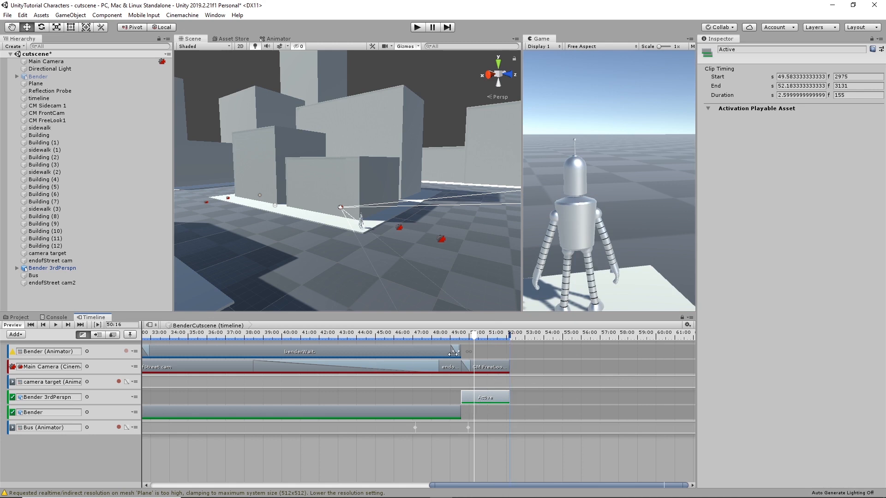
drag(507, 365, 487, 365)
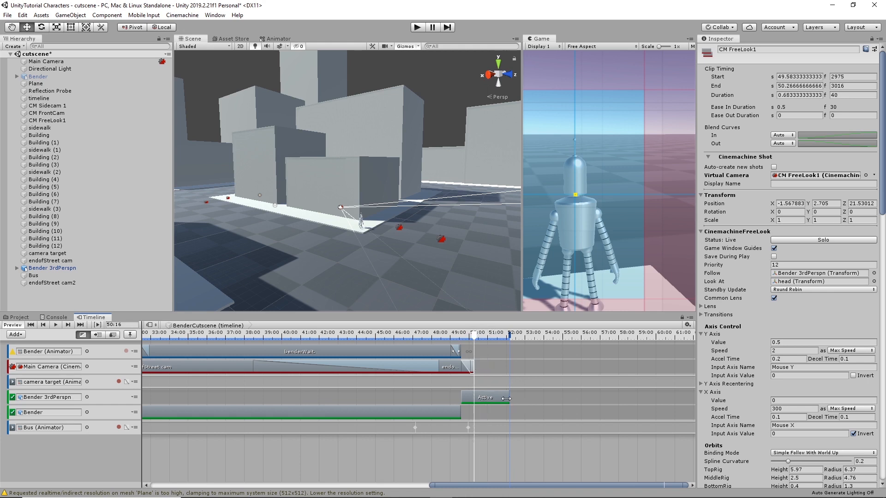
drag(506, 398, 474, 399)
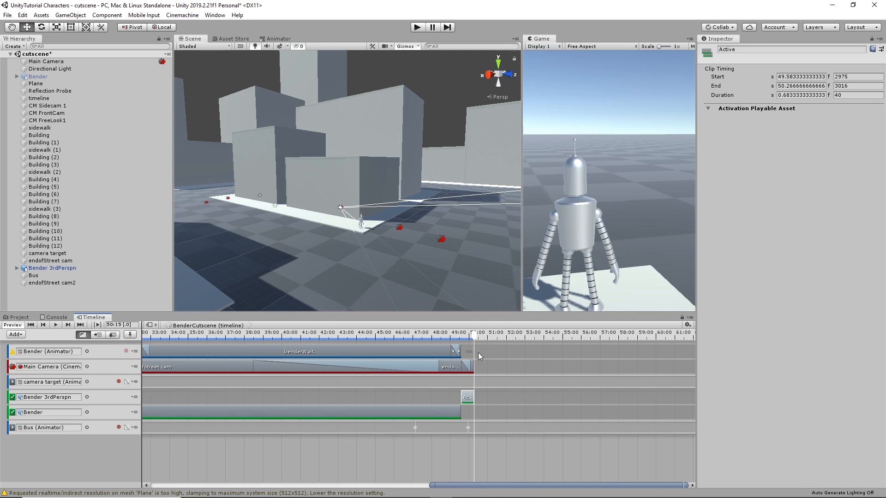
Step: Save the cutscene scene and the project
click(8, 16)
click(23, 49)
click(7, 16)
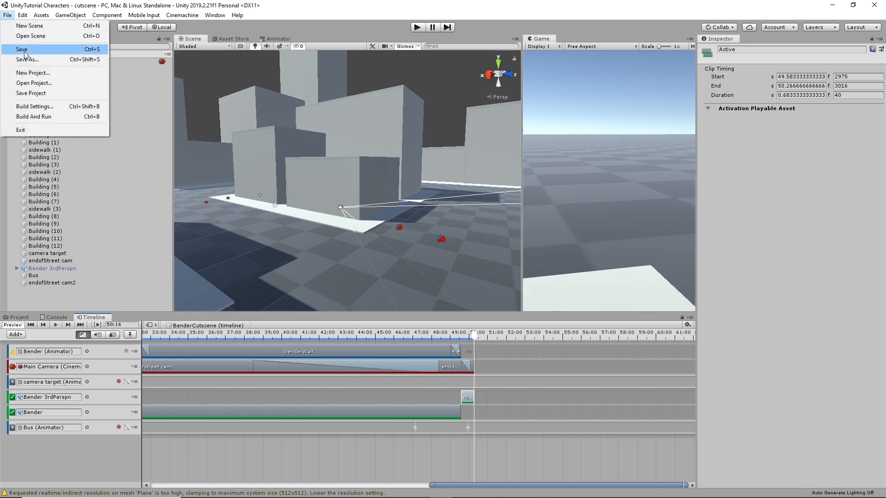
click(31, 94)
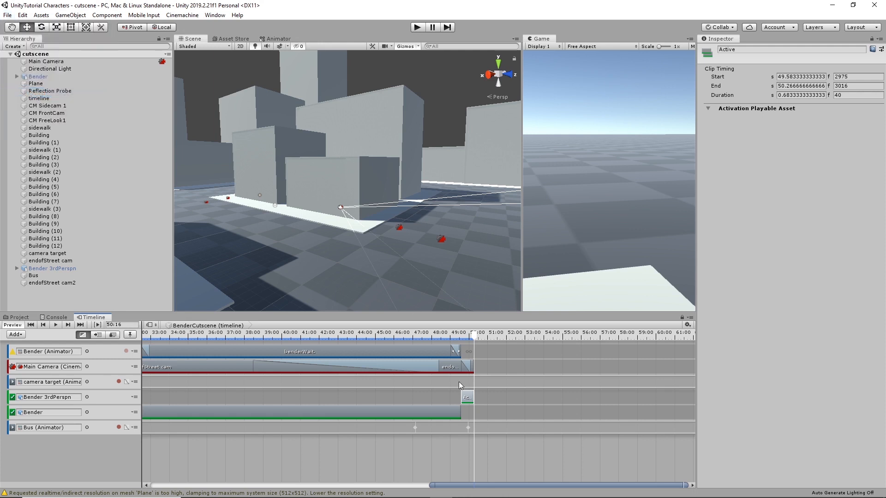
Step: Move the Bender 3rdPerspn activation clip to start at 50.08 s and extend Bender's activation clip to end there
drag(469, 334, 466, 361)
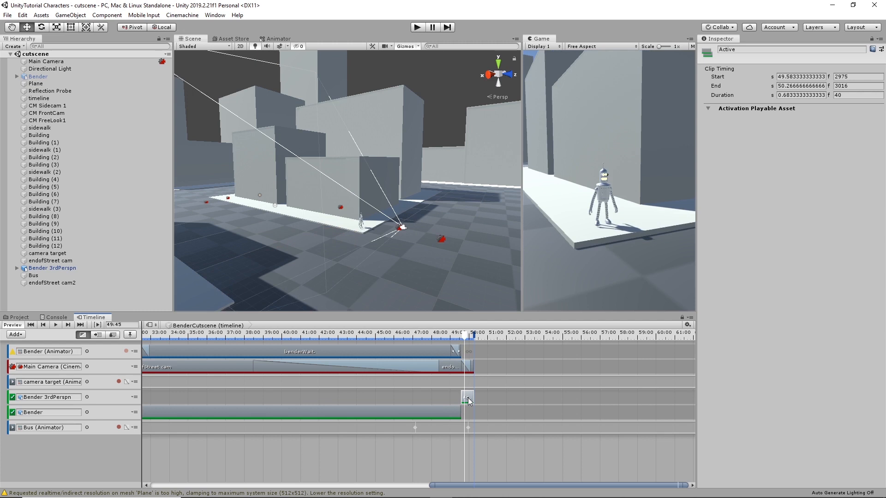
drag(469, 401, 479, 401)
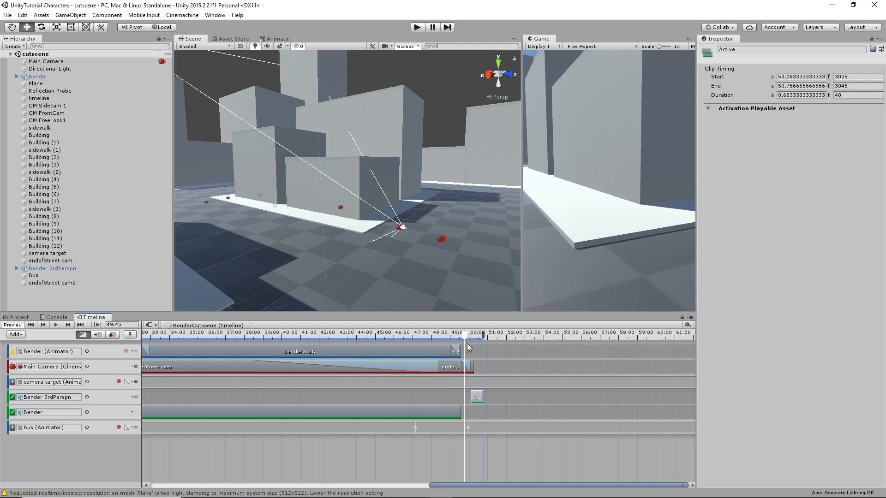
drag(459, 412, 469, 412)
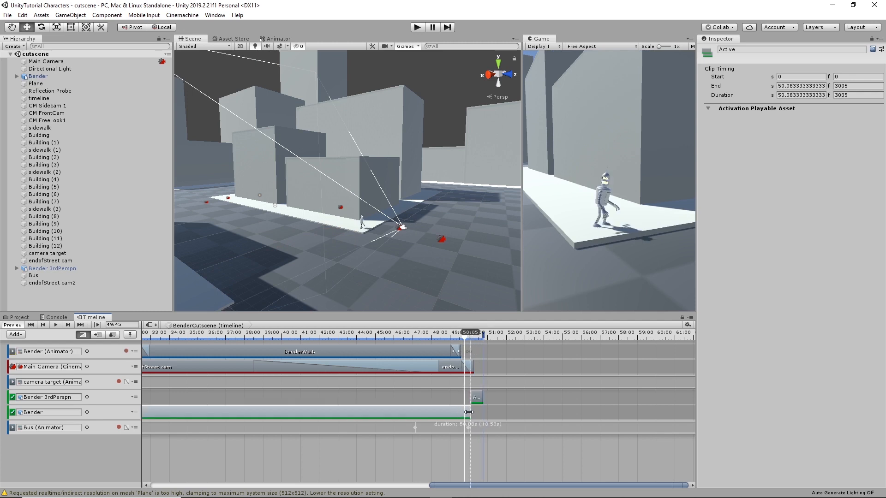
mouse_move(470, 339)
mouse_down()
mouse_move(450, 340)
mouse_move(476, 339)
mouse_move(458, 344)
mouse_move(475, 347)
mouse_up()
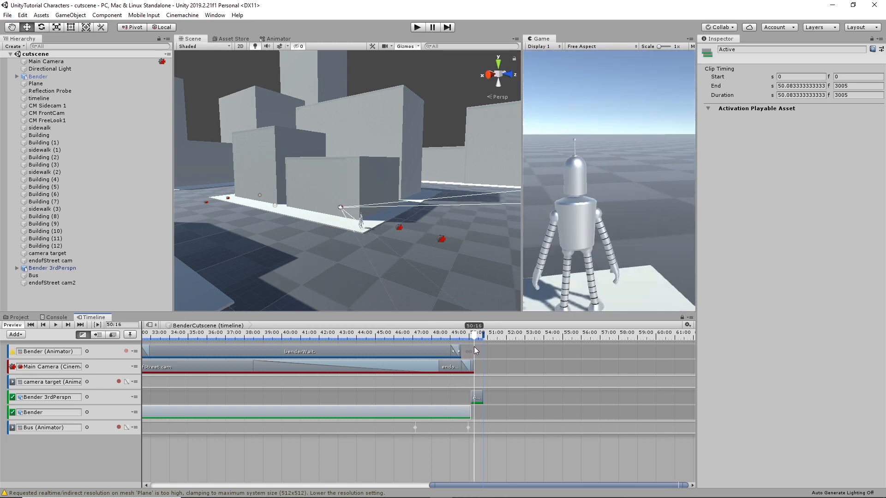
Step: Save the scene and project with the retimed Bender activation clips
click(7, 16)
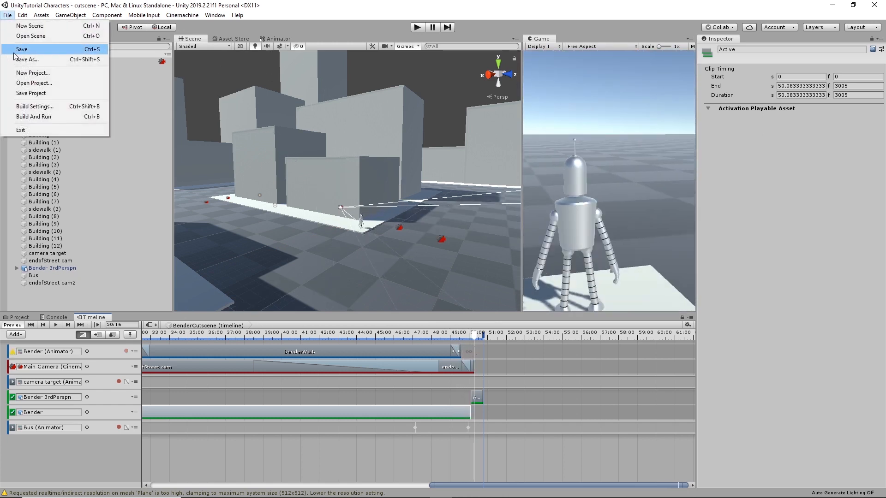
click(19, 47)
click(7, 15)
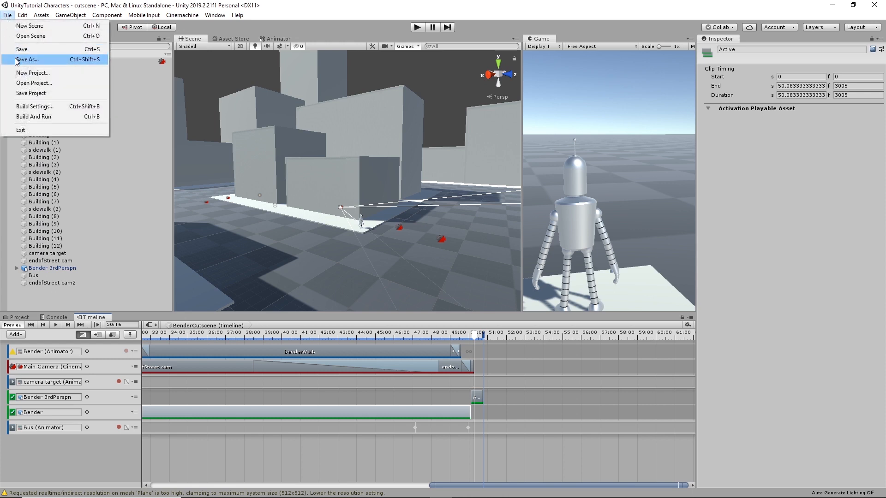
click(21, 91)
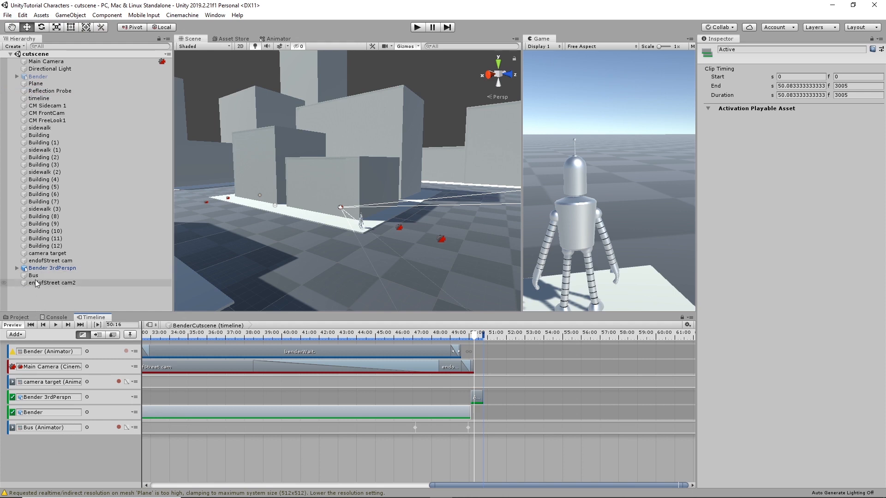
Step: Add an Activation Track for the Bus object and move its Active clip to start at 38.63 s
drag(30, 276, 65, 444)
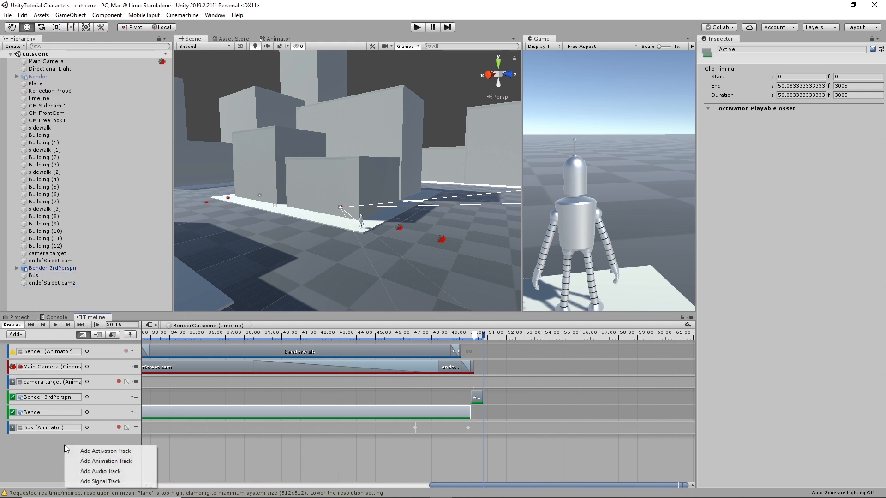
click(105, 451)
scroll(411, 414, down, 8)
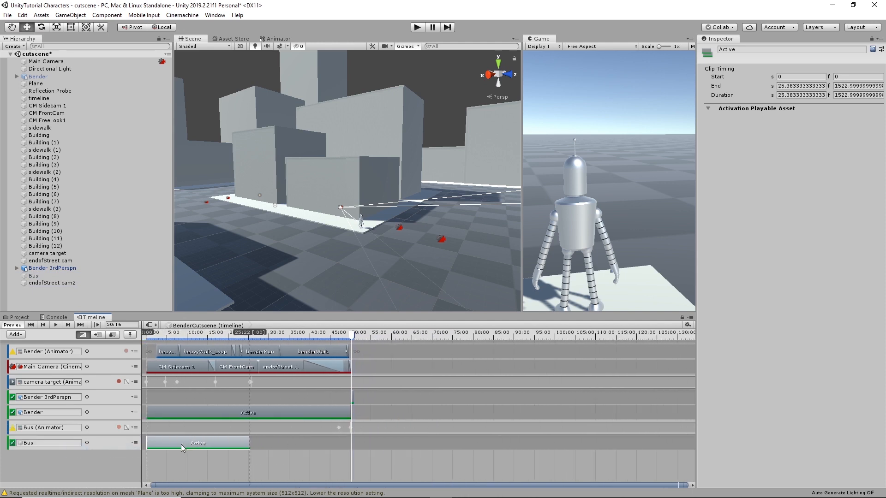
drag(167, 445, 252, 444)
mouse_move(315, 335)
mouse_down()
mouse_move(303, 336)
mouse_move(322, 336)
mouse_move(303, 338)
mouse_up()
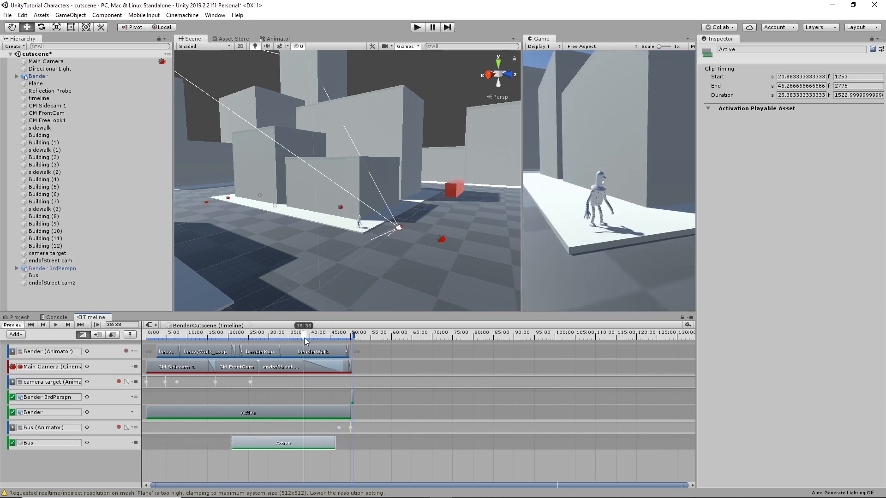
drag(270, 443, 343, 441)
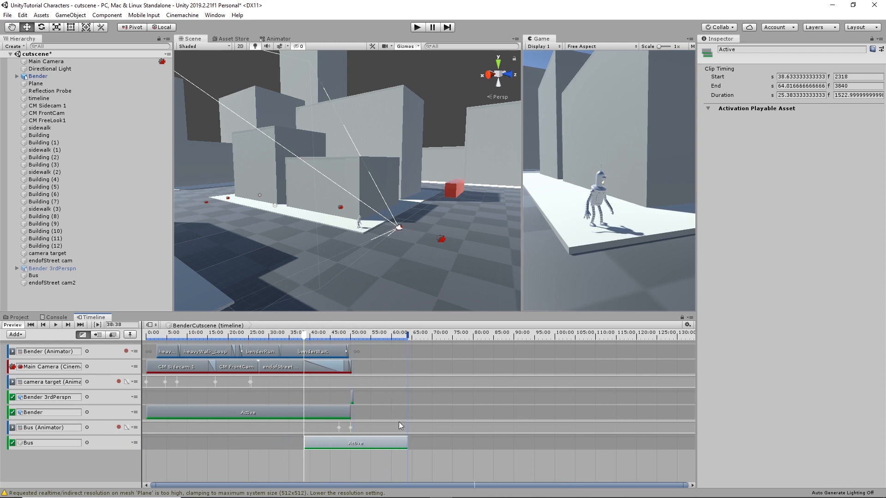
Step: Trim the end of the Bus activation clip to 49.93 s and preview the bus's part of the cutscene
drag(344, 339, 350, 336)
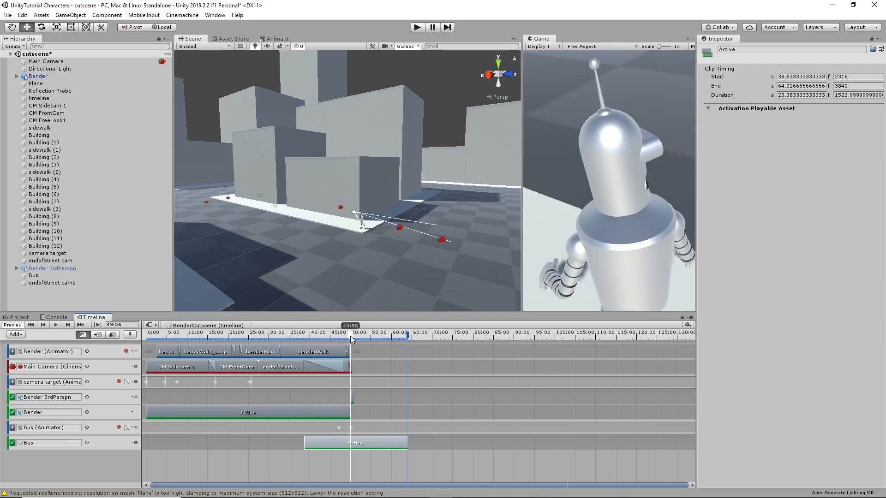
drag(407, 445, 351, 446)
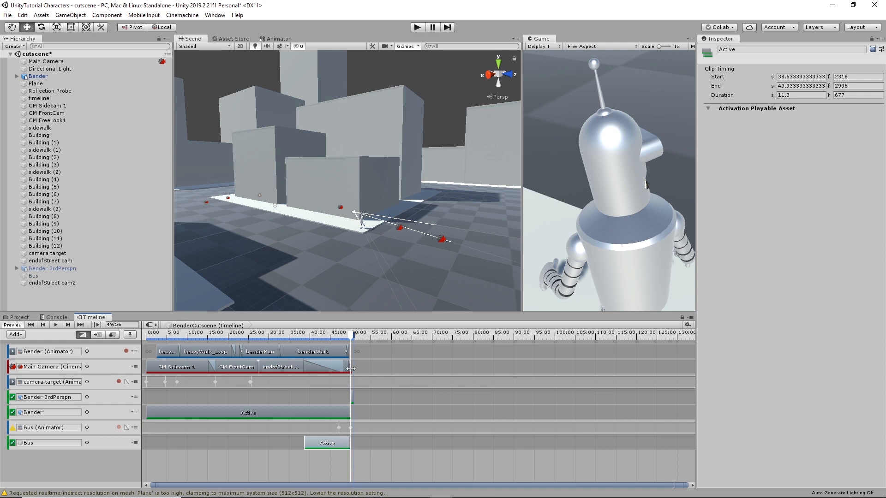
scroll(351, 370, up, 5)
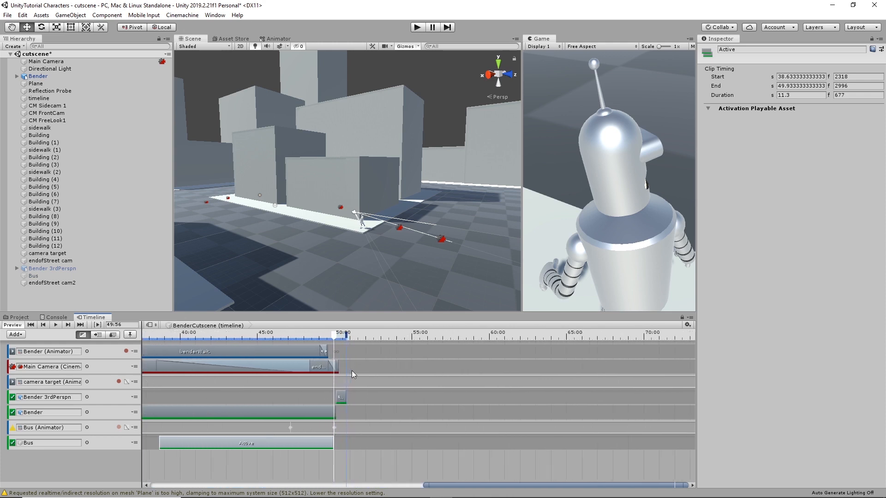
scroll(351, 370, up, 2)
drag(327, 336, 198, 380)
scroll(264, 443, down, 5)
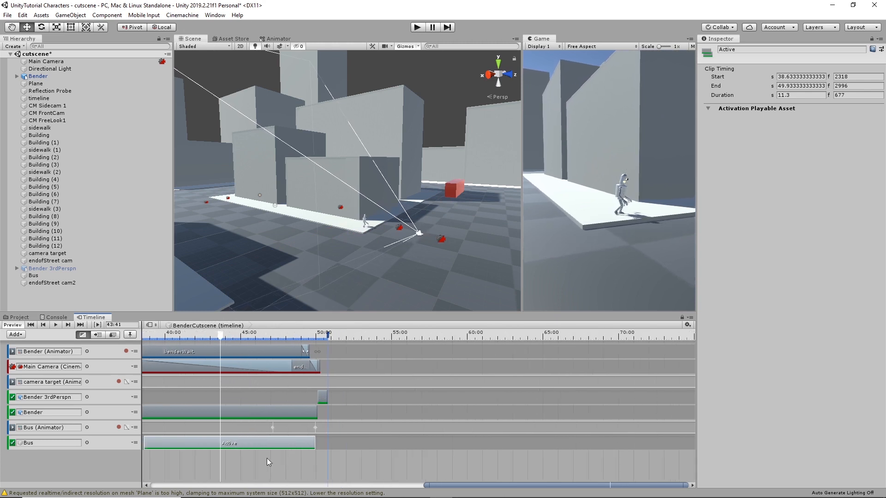
Step: Save the scene and project, and run the cutscene in Play mode
click(8, 15)
click(21, 49)
click(8, 16)
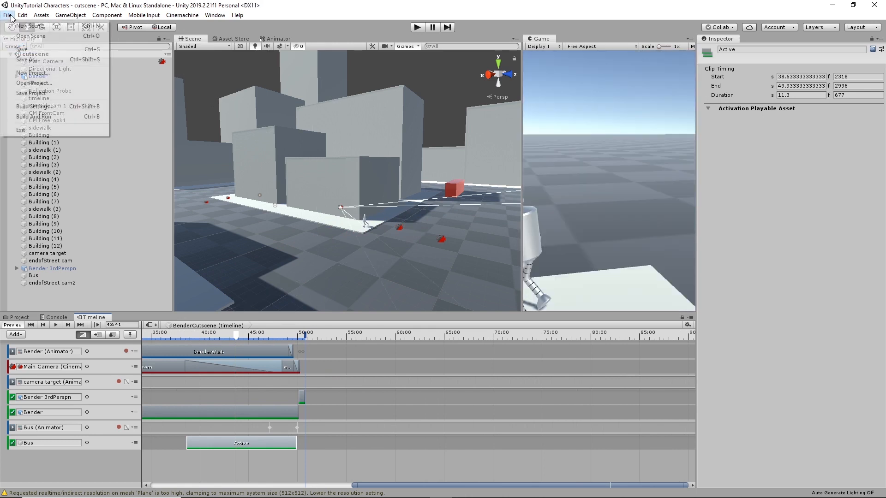
click(29, 94)
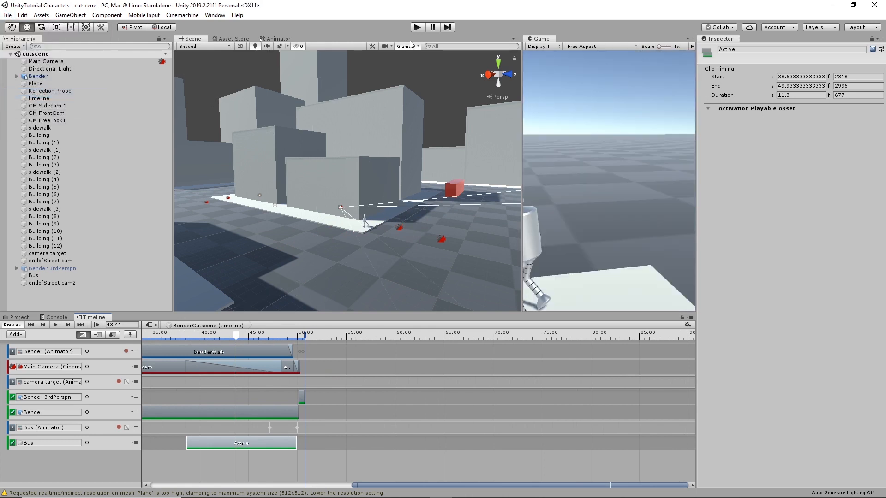
click(418, 27)
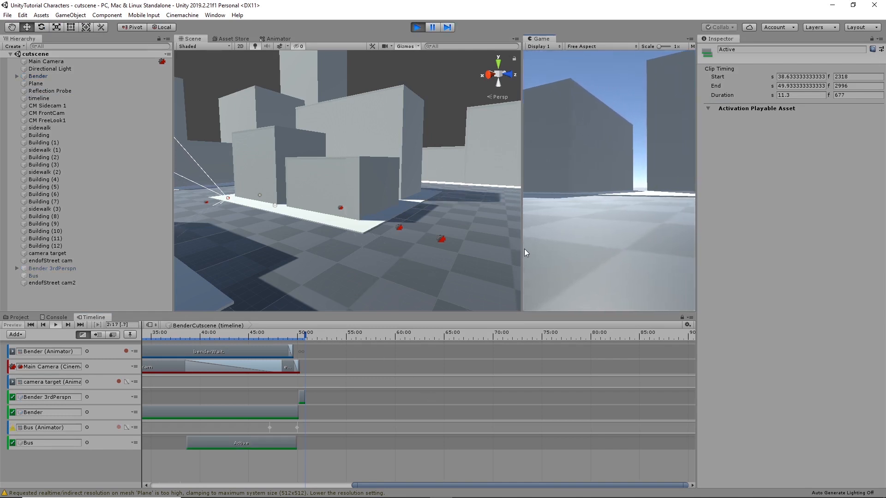
Step: Enlarge the Game view, walk third-person Bender around once the cutscene ends, and exit Play mode
drag(522, 247, 249, 234)
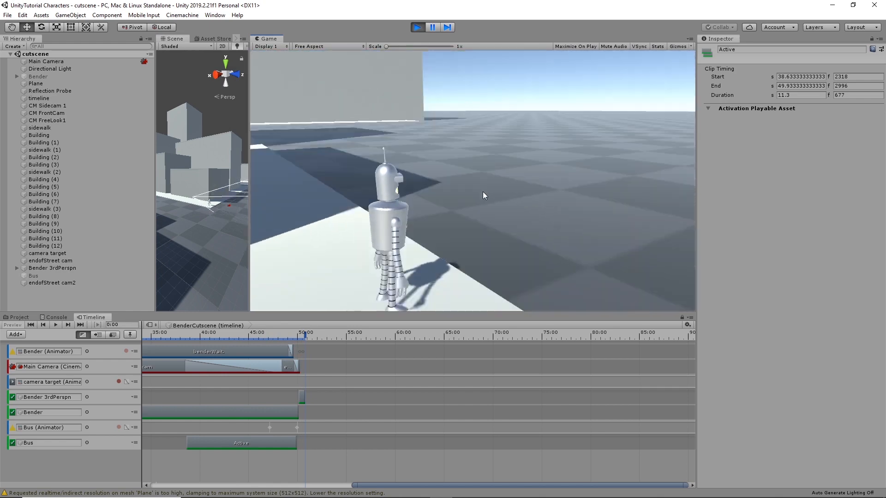
key(w)
key(w)
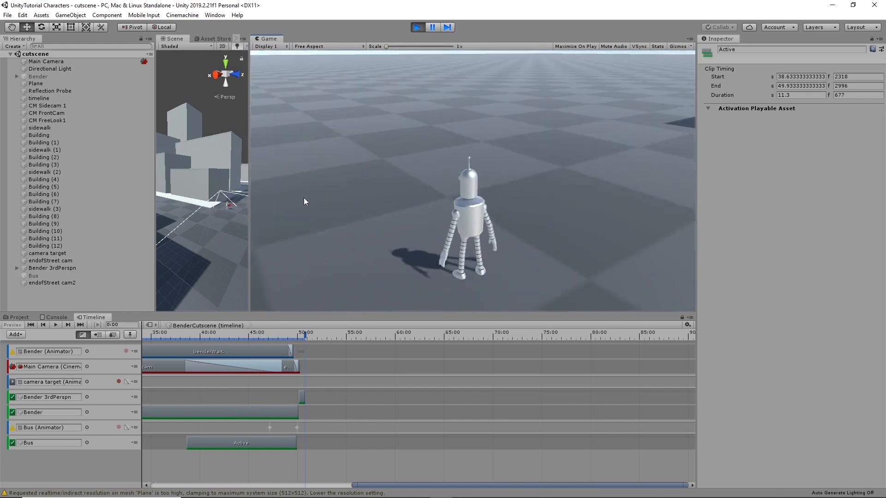
key(w)
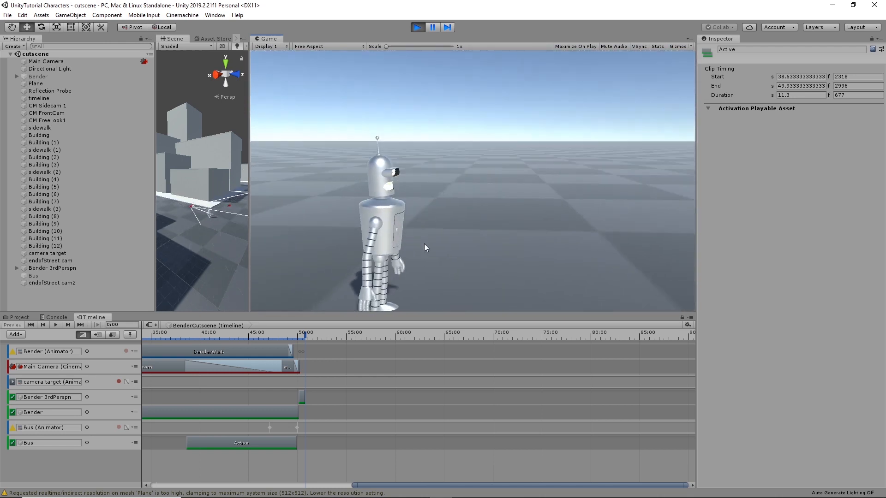
click(417, 27)
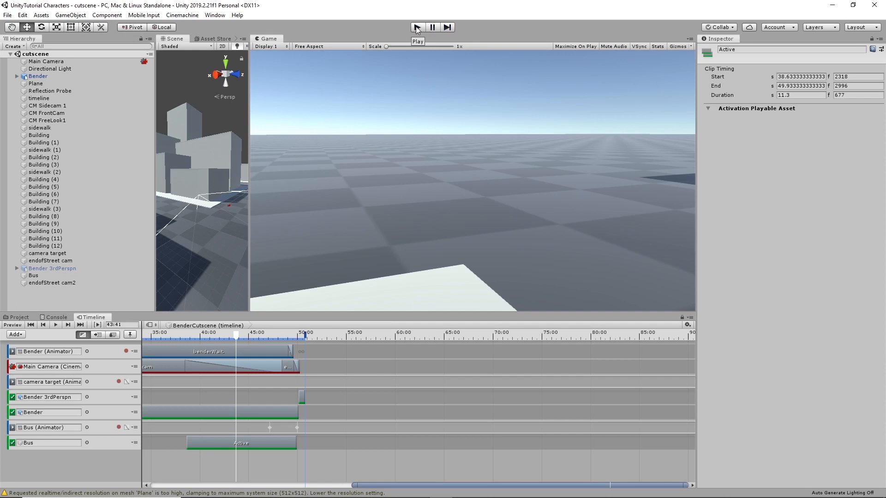
Step: Widen the Scene view, duplicate a sidewalk slab, and move the copy to open ground at about X -24.8, Z 77.2
key(q)
click(386, 186)
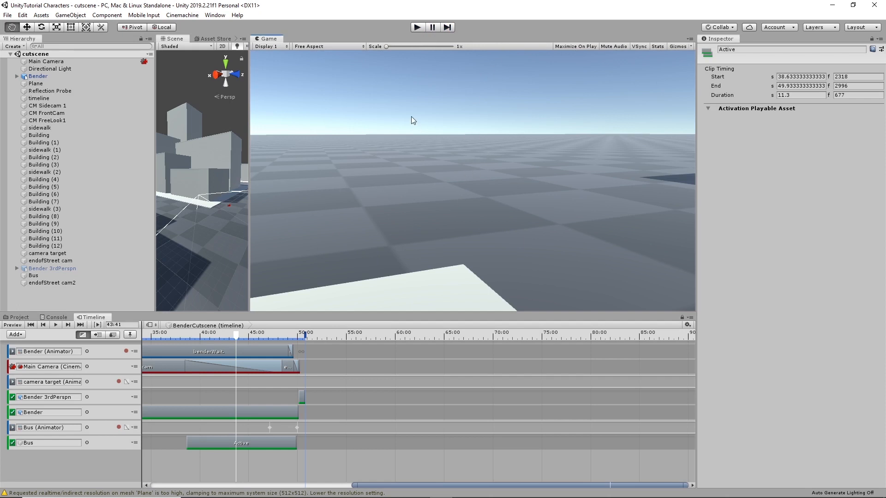
key(w)
drag(251, 124, 552, 129)
alt+drag(396, 138, 516, 221)
click(365, 167)
key(ctrl+d)
drag(335, 155, 526, 161)
alt+drag(507, 166, 445, 111)
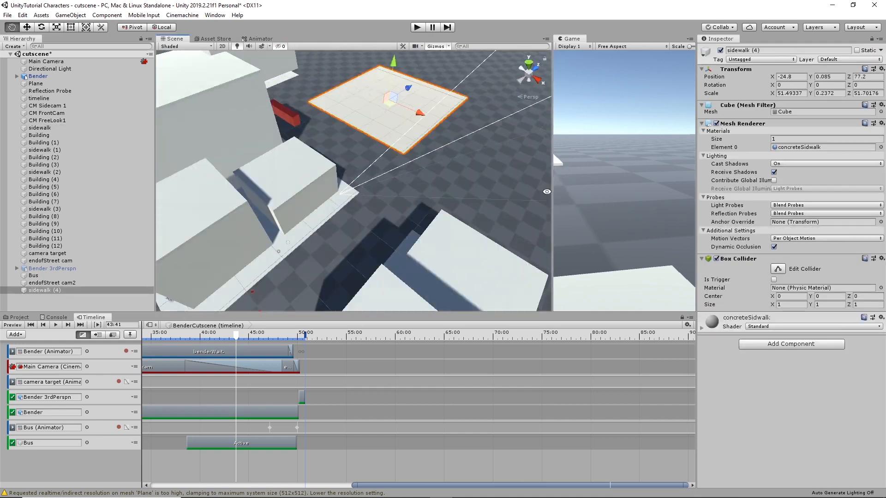
Step: Scale up the new sidewalk slab so it covers more of the open ground
key(r)
drag(388, 107, 411, 90)
click(324, 73)
alt+drag(411, 90, 369, 106)
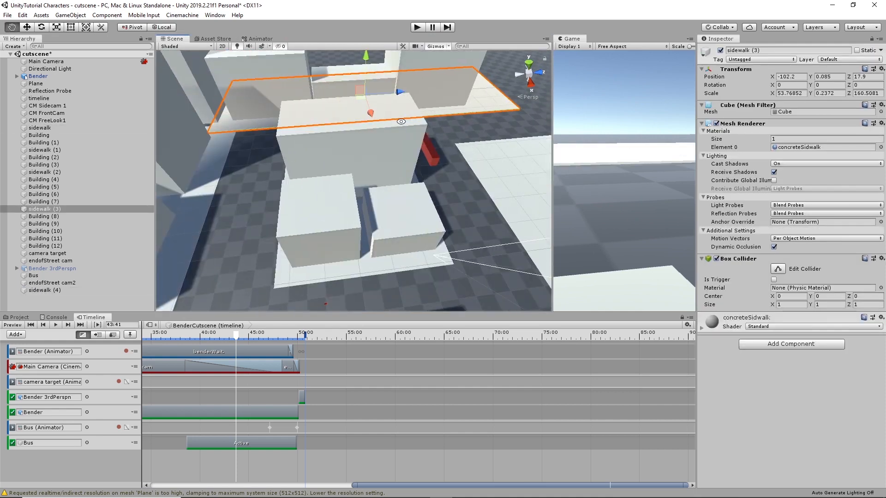
Step: Duplicate an existing building and place the copy on the new sidewalk slab at about X -20.9, Z 85
alt+drag(314, 92, 433, 95)
click(356, 85)
key(ctrl+d)
alt+drag(434, 95, 498, 131)
drag(369, 87, 549, 133)
key(r)
key(w)
Step: Duplicate the new building twice, spread the copies along the sidewalk slab, and vary their position and size
key(ctrl+d)
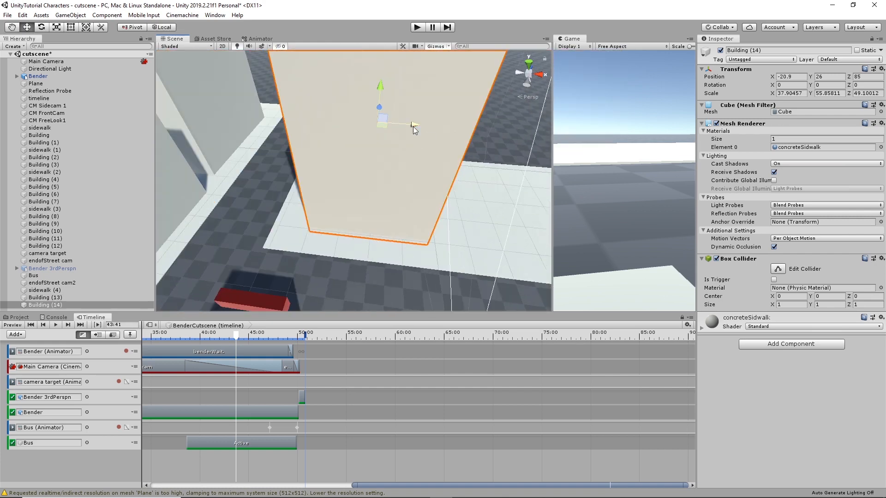
middle_drag(413, 127, 281, 121)
key(ctrl+d)
drag(284, 119, 415, 120)
drag(388, 85, 401, 116)
key(r)
drag(435, 142, 515, 148)
middle_drag(512, 149, 387, 143)
Step: Duplicate the last building again, move the copy further along the slab, and adjust its width and height
key(ctrl+d)
drag(290, 141, 435, 140)
key(r)
drag(462, 138, 442, 141)
drag(409, 106, 413, 117)
Step: Duplicate another sidewalk slab and rescale the copy to extend the block
alt+drag(286, 175, 415, 171)
click(279, 180)
key(ctrl+d)
key(w)
key(r)
drag(314, 140, 240, 139)
Step: Widen the sidewalk (1) slab beneath the small buildings across the street
alt+drag(445, 83, 323, 140)
alt+drag(304, 139, 499, 193)
click(323, 175)
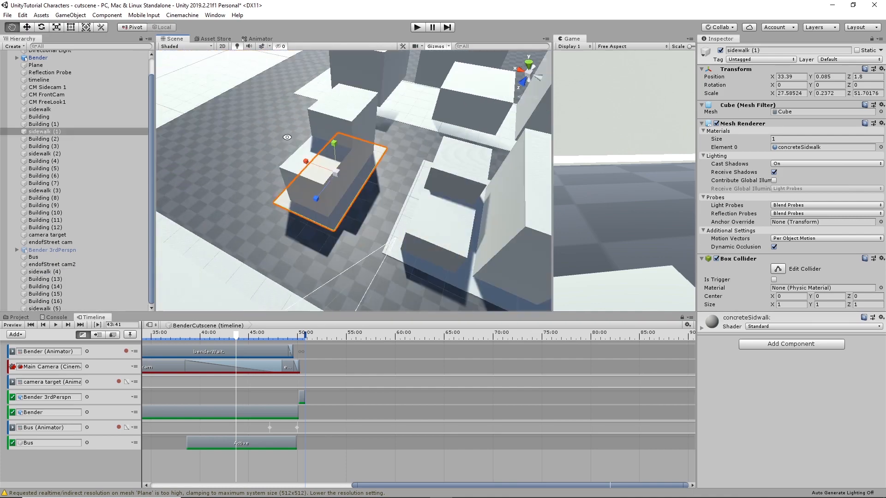
alt+drag(314, 176, 346, 178)
drag(346, 173, 298, 166)
Step: Duplicate a building, move the copy onto the widened sidewalk, and adjust its height and placement
alt+drag(545, 184, 374, 200)
key(w)
click(421, 194)
key(ctrl+d)
drag(422, 183, 347, 143)
drag(375, 134, 374, 122)
alt+drag(259, 170, 364, 138)
drag(313, 141, 369, 164)
key(r)
key(w)
Step: Duplicate the building twice more, placing one copy at about X 69.3, Z -6.6
key(ctrl+d)
drag(355, 167, 484, 184)
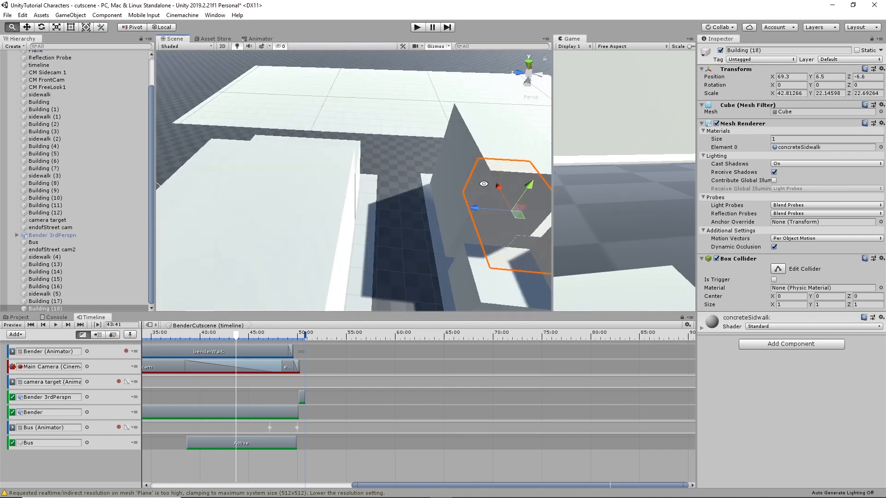
click(470, 221)
key(ctrl+d)
alt+drag(471, 222, 400, 174)
Step: Duplicate a building to about X 168.4, Z 98.7, and scale it to about 42.8 × 150.7 × 75.4
key(ctrl+d)
key(r)
drag(330, 112, 251, 136)
key(w)
drag(330, 112, 230, 127)
key(r)
drag(233, 94, 233, 65)
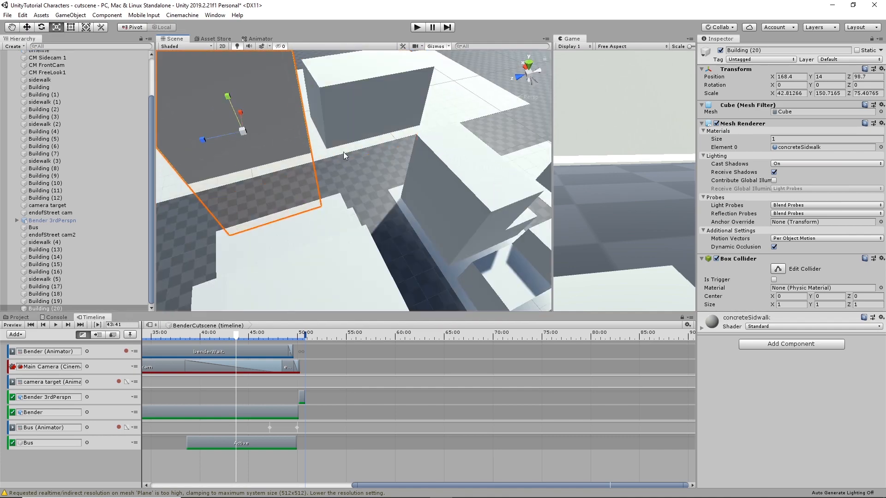
Step: Duplicate the tall building, move the copy to about Z 157, and reduce its scale to about 84.7 in Y and 38 in Z
alt+drag(344, 154, 295, 129)
key(ctrl+d)
drag(249, 153, 194, 150)
drag(219, 115, 221, 134)
middle_drag(402, 147, 403, 192)
drag(213, 160, 461, 194)
Step: Examine the expanded city layout from several angles and check the cutscene shot at 40:03 in the Timeline
alt+drag(406, 231, 441, 285)
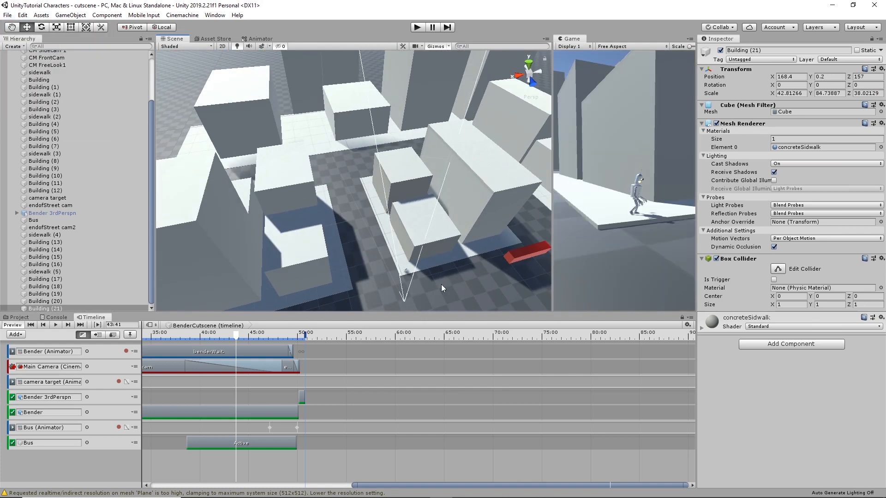
alt+drag(388, 289, 418, 240)
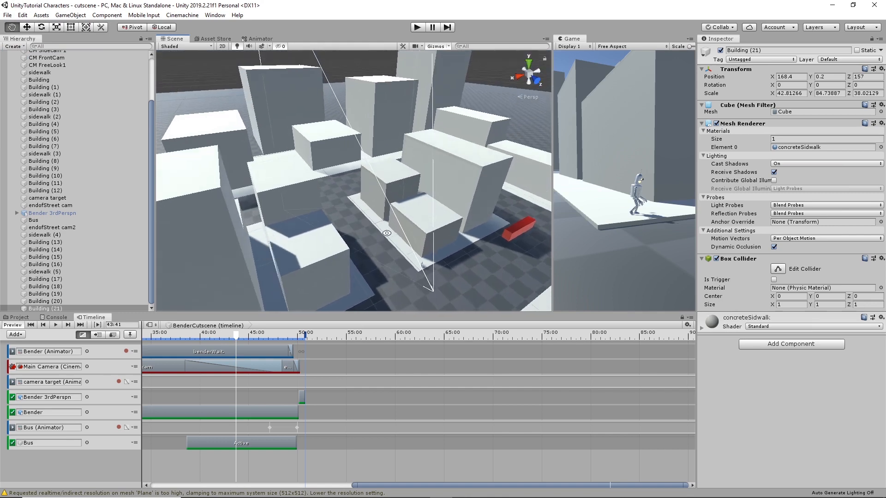
middle_drag(417, 240, 340, 210)
alt+drag(340, 209, 439, 237)
scroll(440, 236, up, 6)
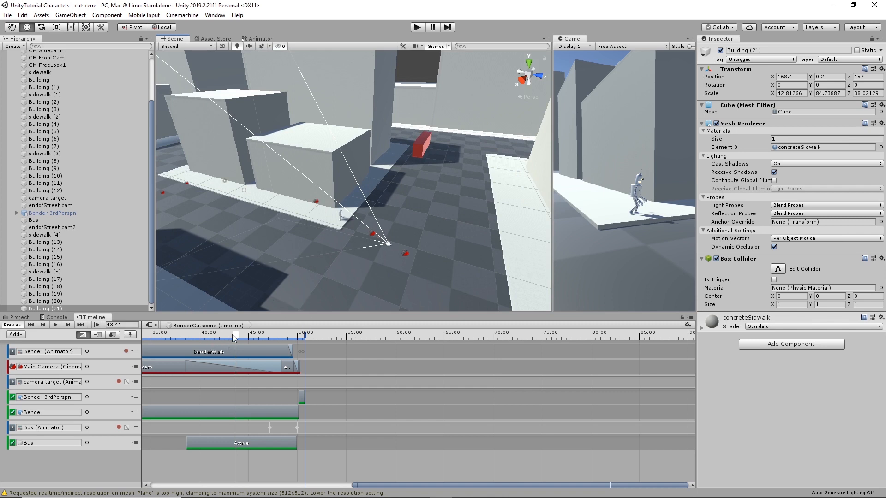
drag(233, 337, 201, 355)
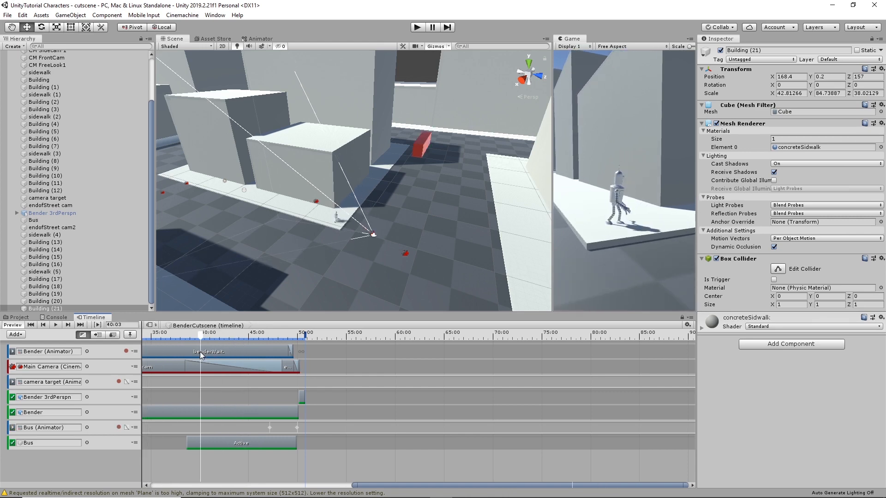
alt+drag(448, 258, 413, 233)
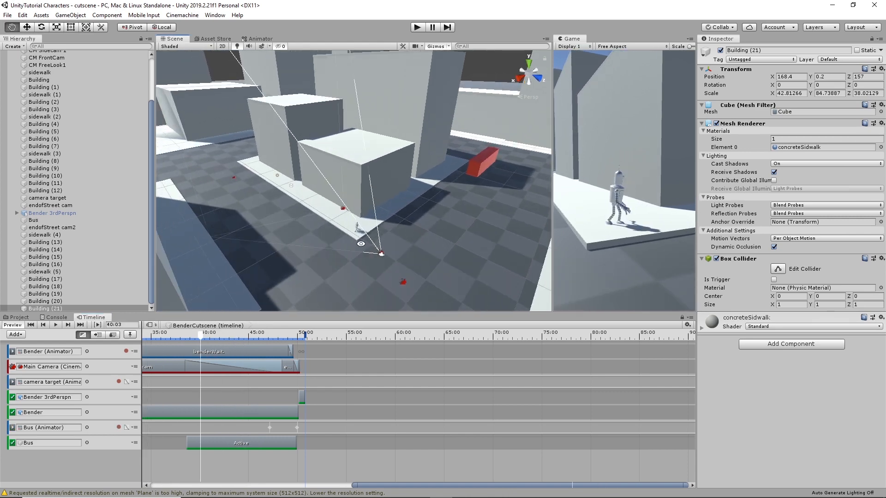
alt+drag(470, 270, 359, 195)
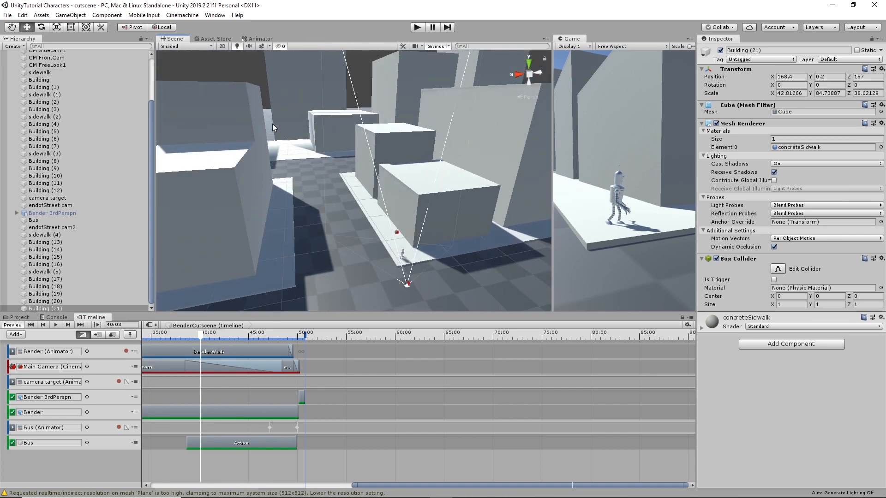
Step: Display the Scene view in Shadow Cascades mode and open the shadow options of the project's Quality settings
click(197, 46)
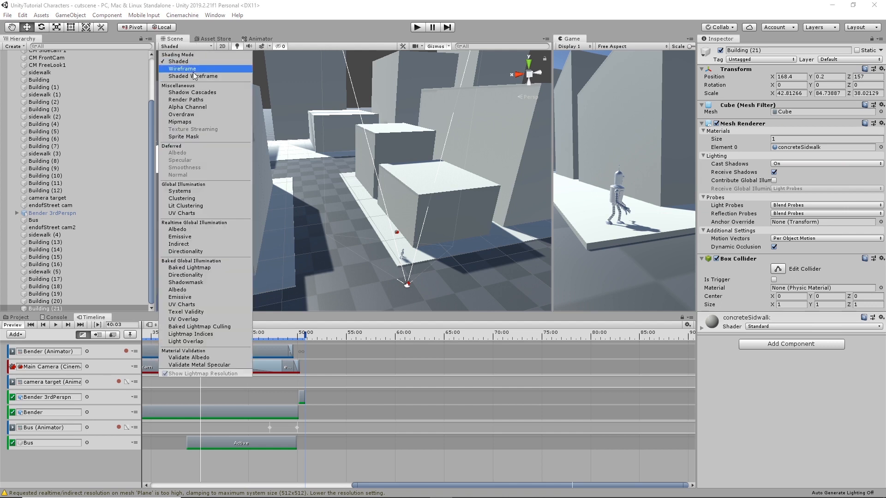
click(200, 93)
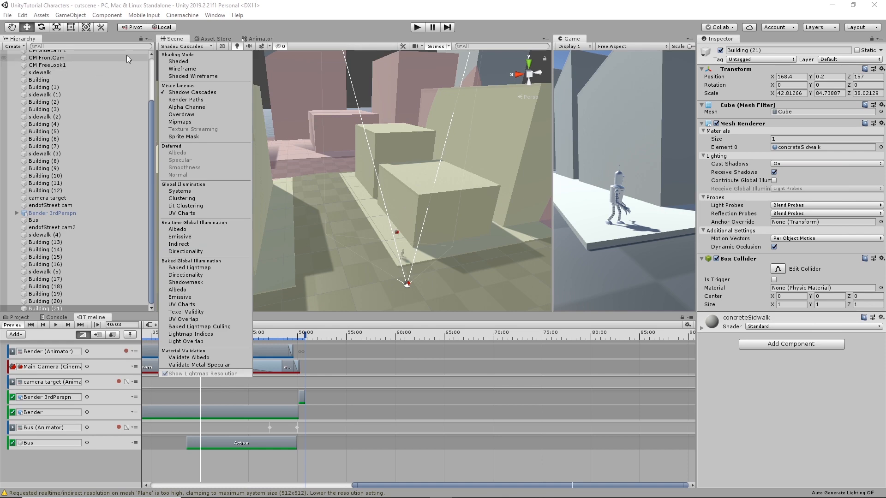
click(23, 15)
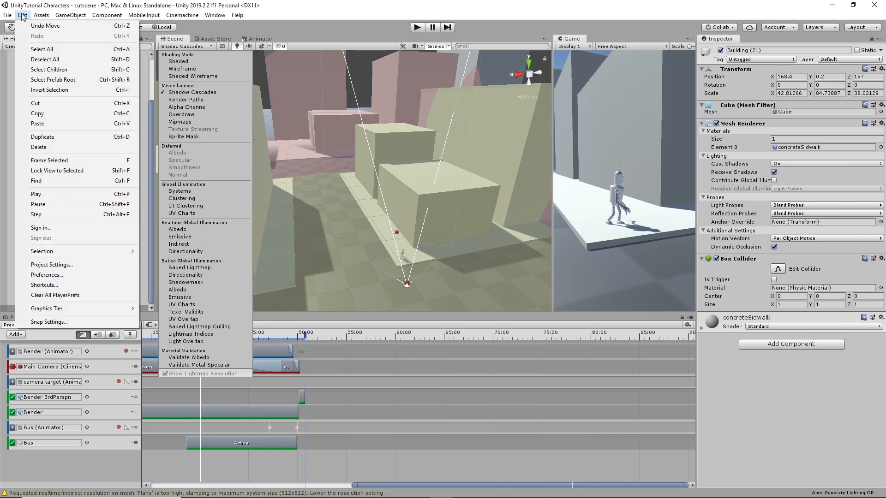
click(85, 265)
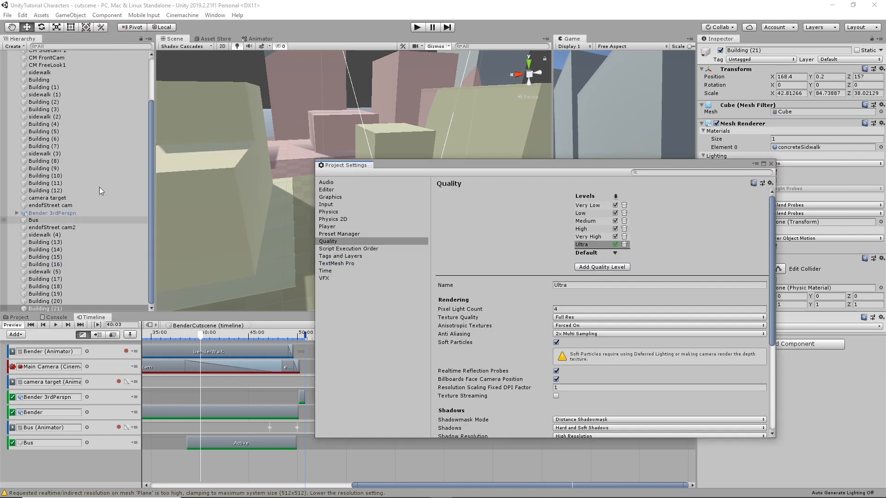
click(335, 198)
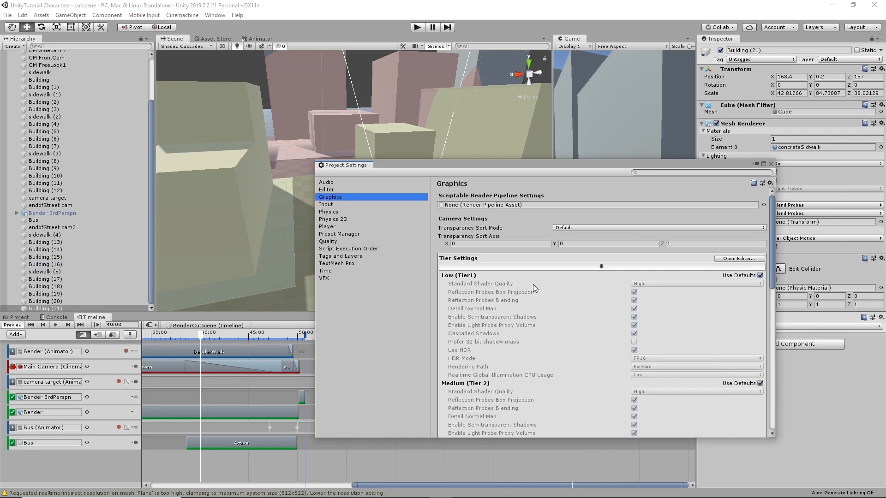
click(331, 242)
scroll(564, 309, down, 5)
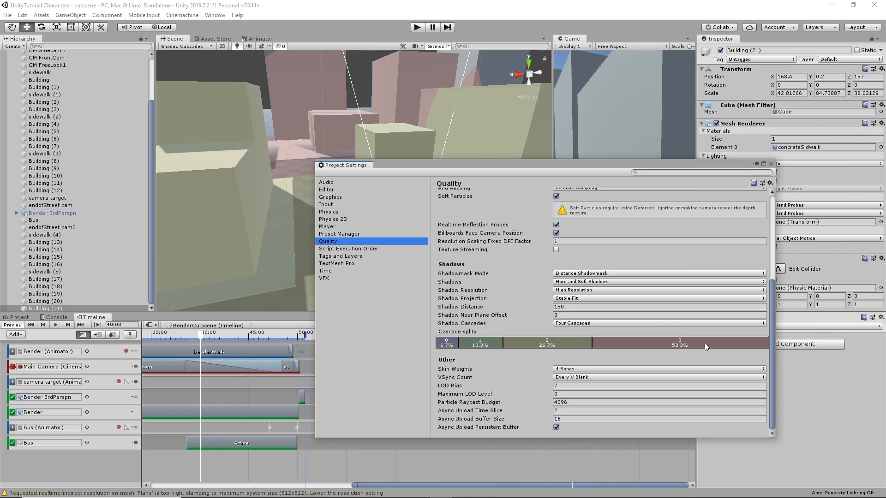
Step: Adjust the shadow cascade splits to 6.7%, 23.5%, 34.8% and 35.0%, and close the Project Settings
drag(507, 161, 579, 121)
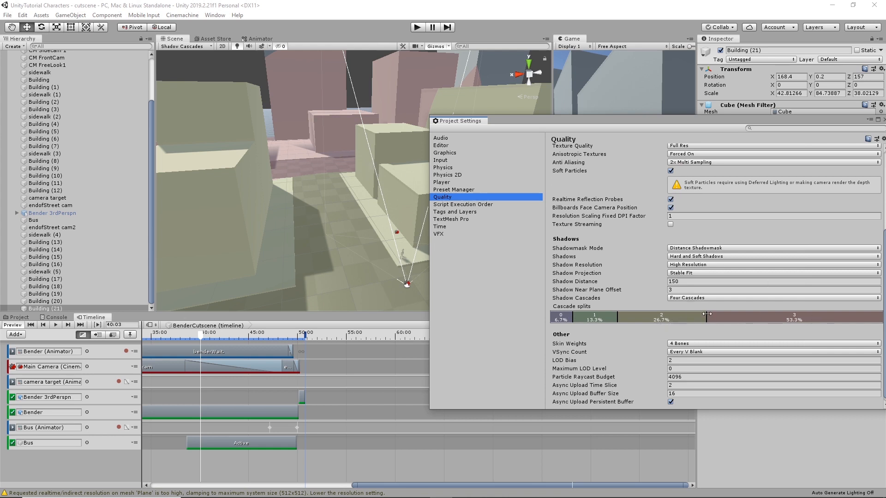
drag(706, 315, 767, 317)
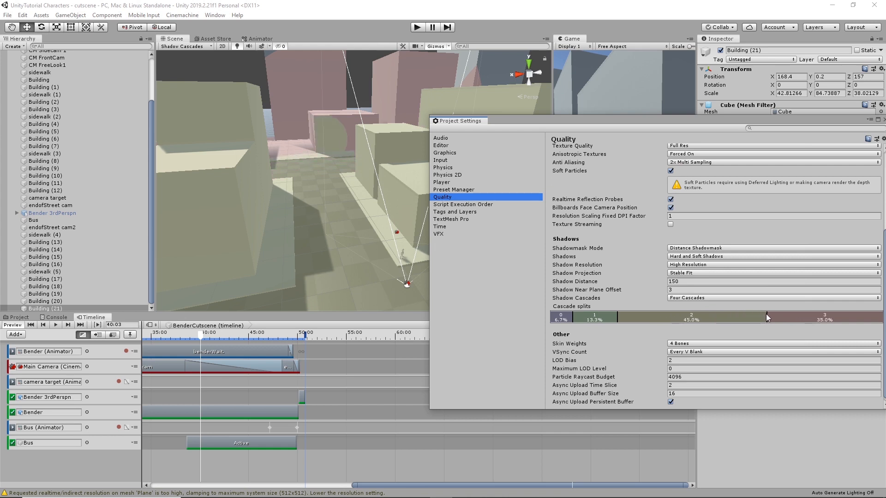
drag(620, 317, 652, 318)
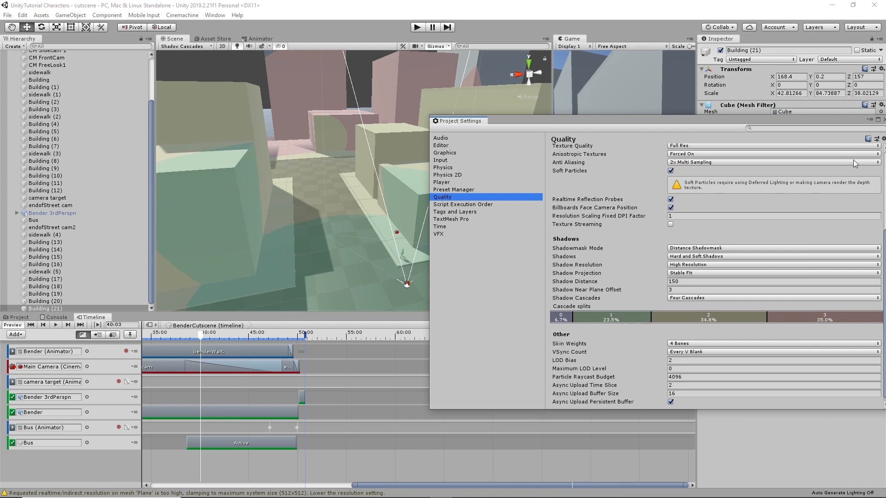
drag(775, 120, 638, 130)
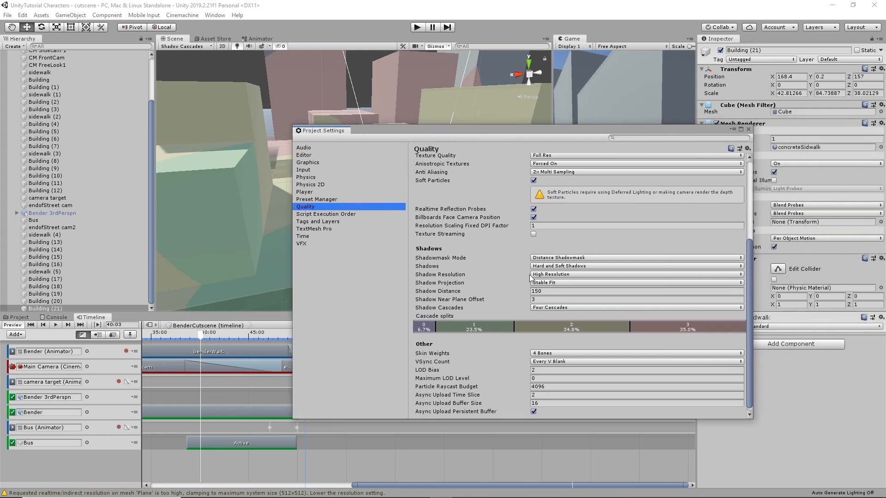
click(749, 133)
Step: Return the Scene view to Shaded mode and inspect the shadows around the buildings and bus
click(181, 46)
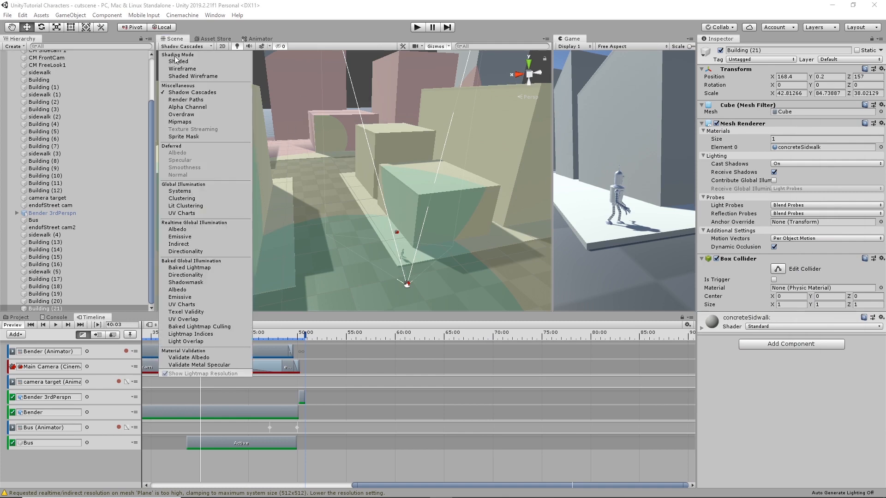
click(178, 61)
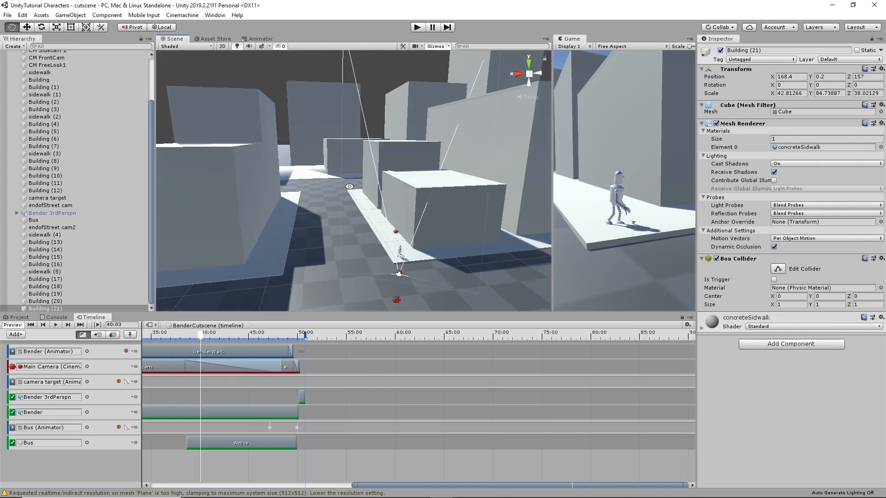
alt+drag(349, 186, 439, 210)
middle_drag(481, 204, 422, 209)
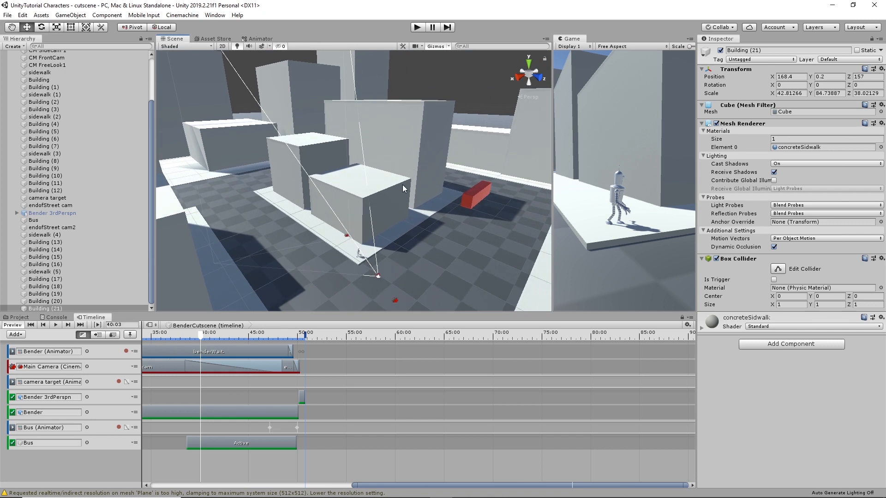
alt+drag(484, 176, 397, 198)
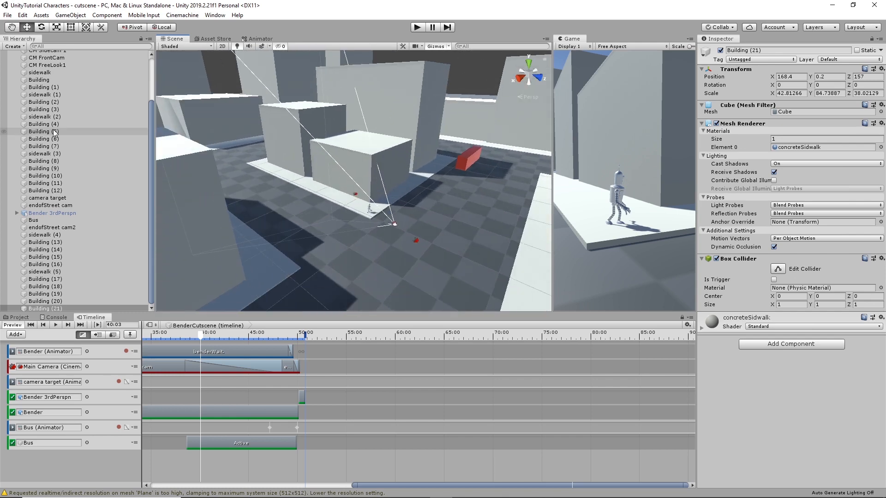
Step: Save the scene and the project, and show the whole cutscene from 0:00 in the Timeline
click(7, 15)
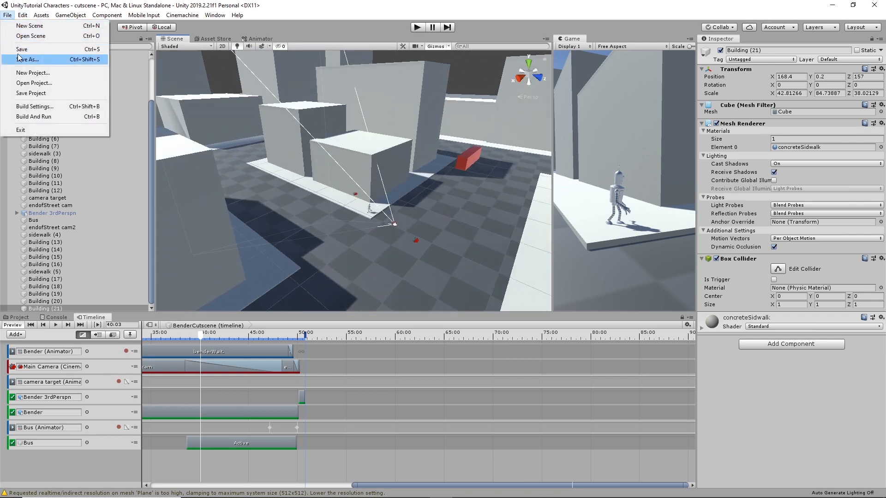
click(20, 49)
click(7, 15)
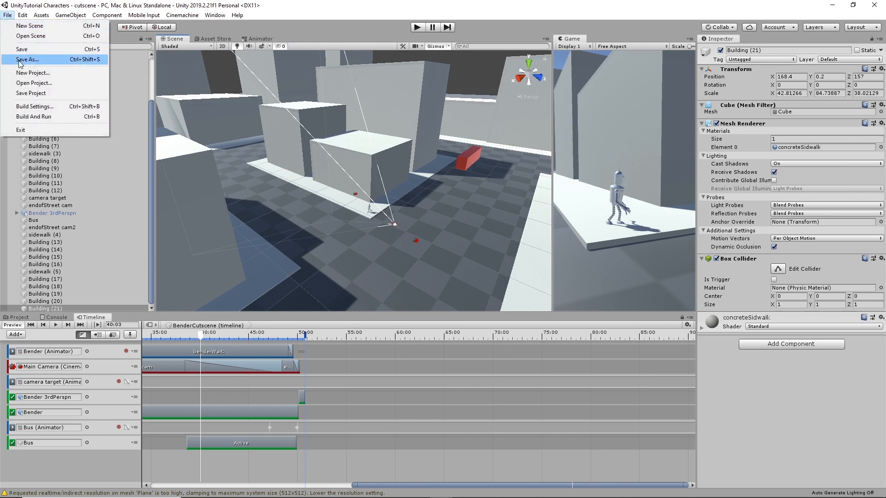
click(26, 93)
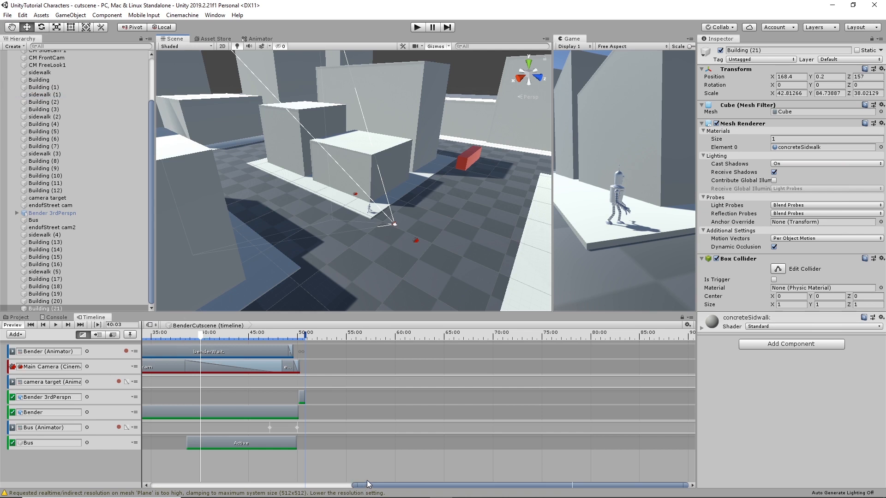
drag(367, 481, 304, 483)
drag(364, 486, 170, 484)
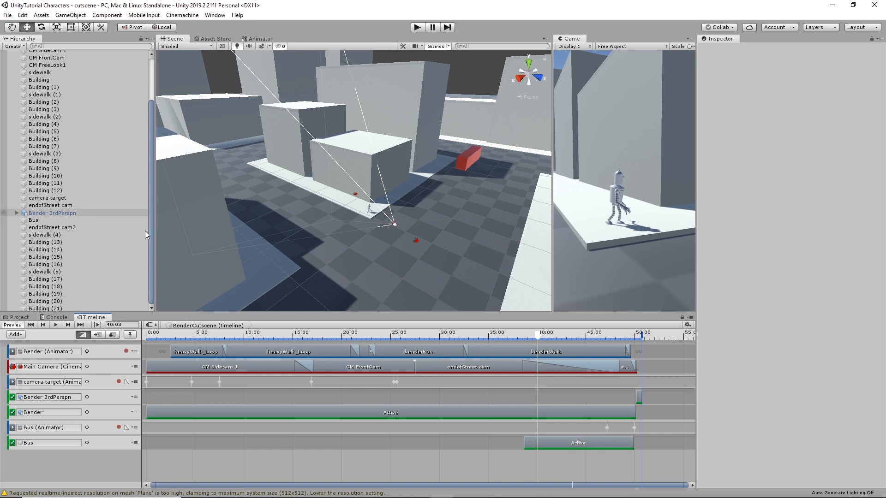
Step: Install the Post Processing package, version 2.1.7, from the Package Manager, and close the package window
click(19, 318)
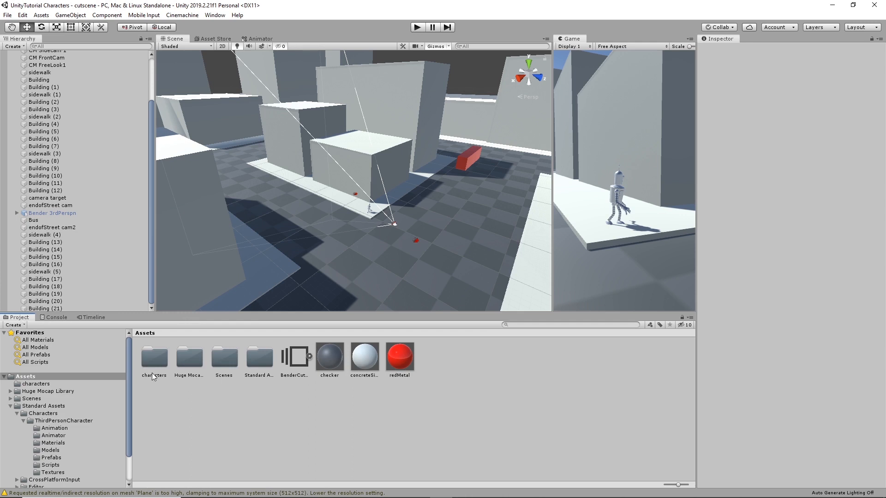
click(235, 51)
click(215, 15)
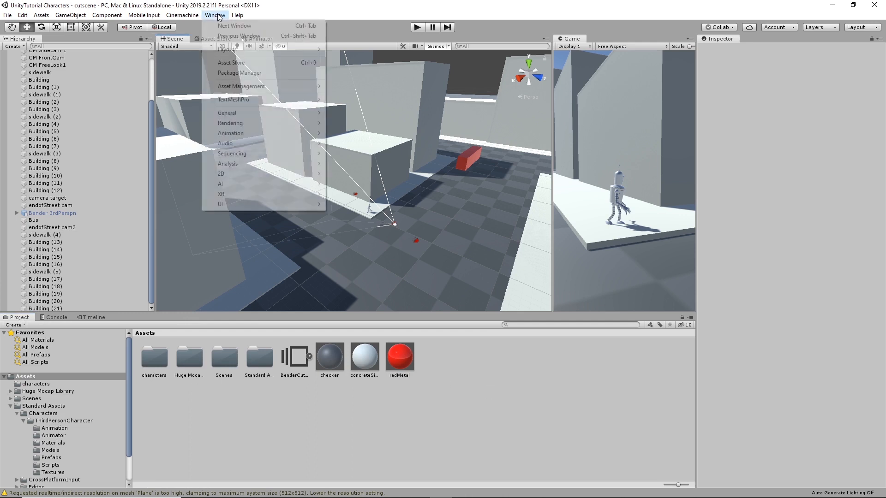
click(234, 74)
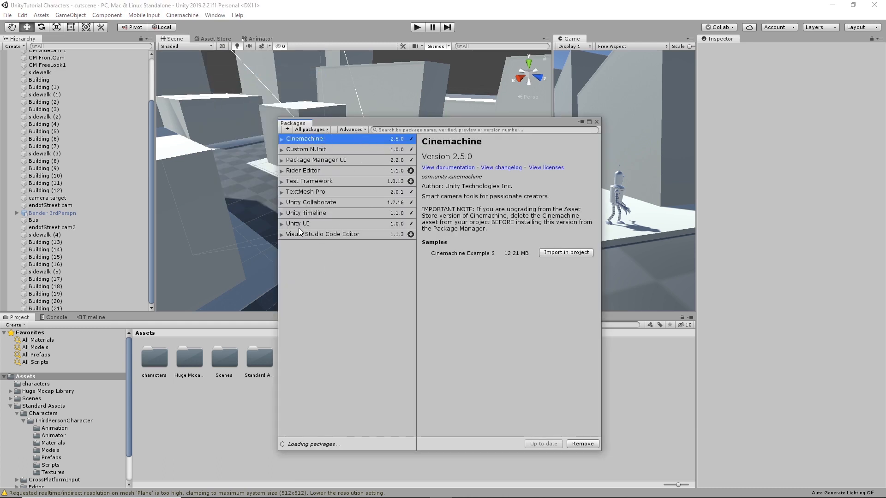
click(441, 129)
scroll(320, 304, down, 10)
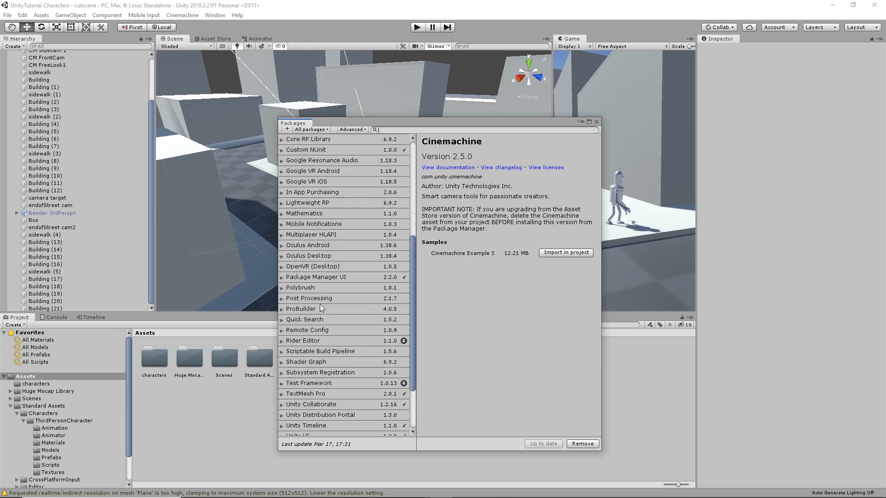
click(307, 286)
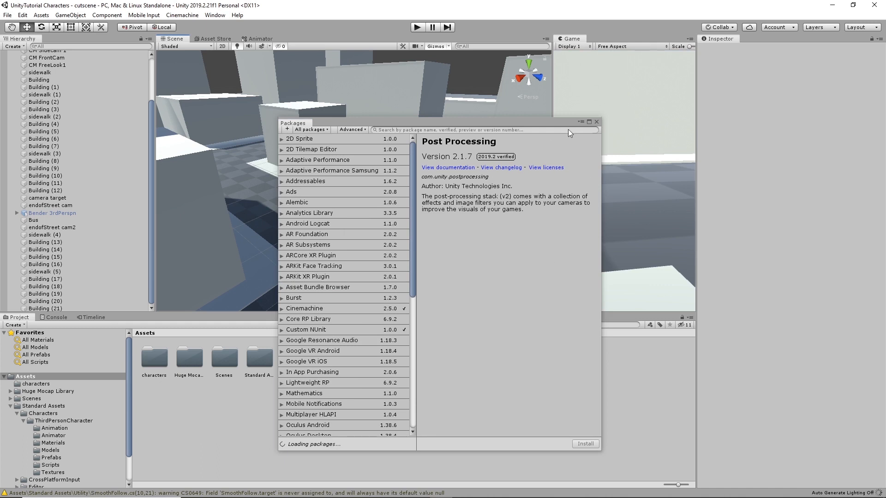
click(597, 122)
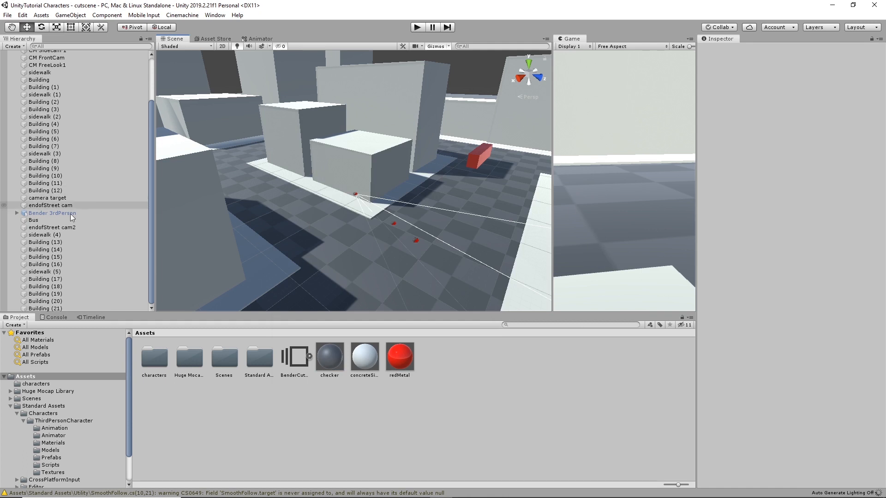
scroll(150, 186, up, 1)
scroll(148, 185, up, 3)
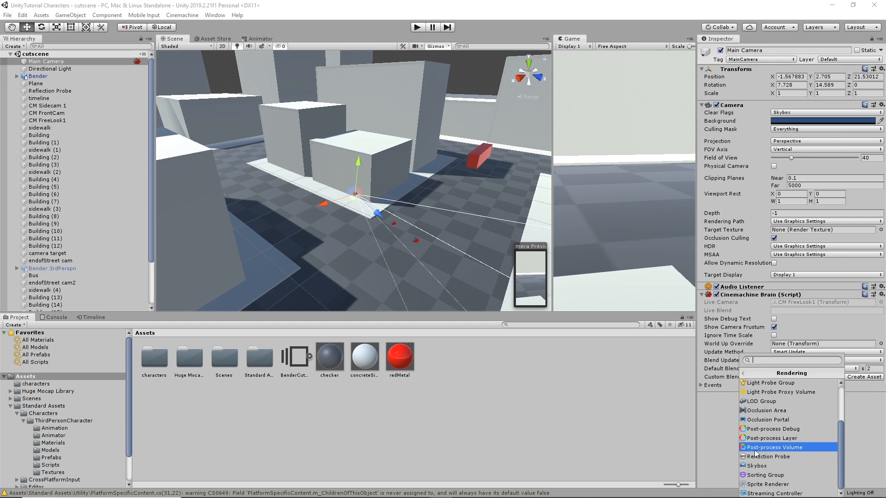
click(724, 410)
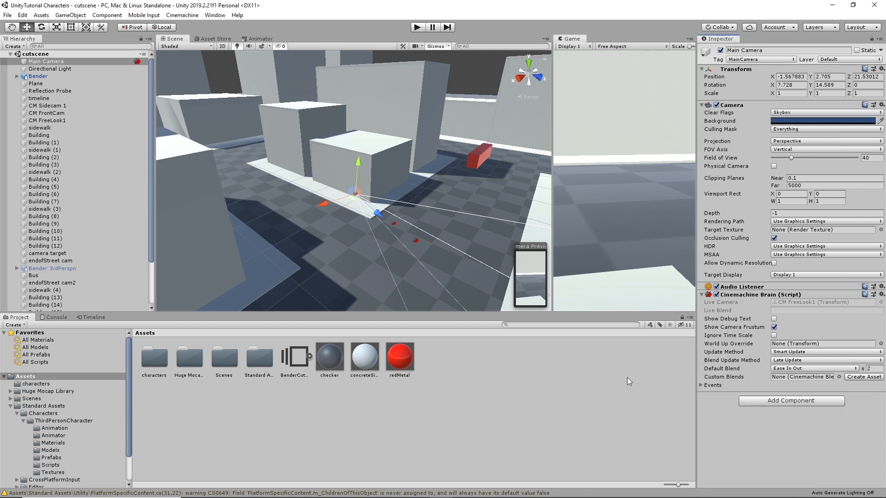
click(115, 17)
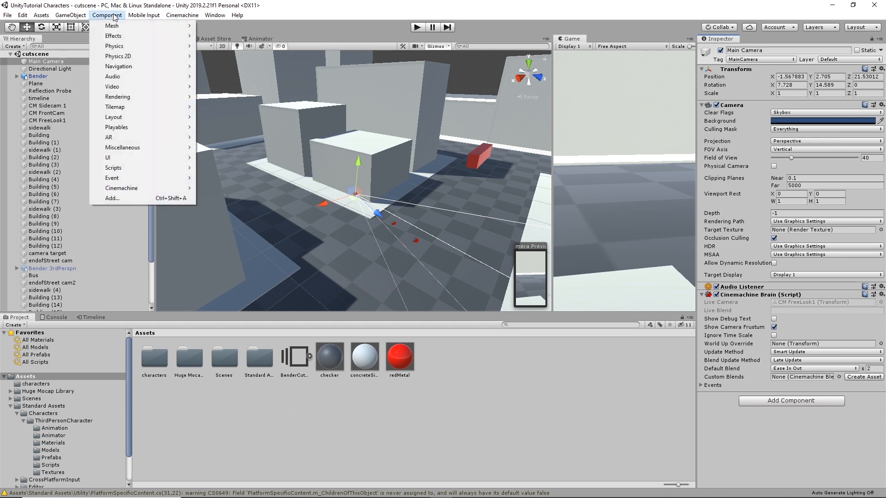
mouse_move(114, 27)
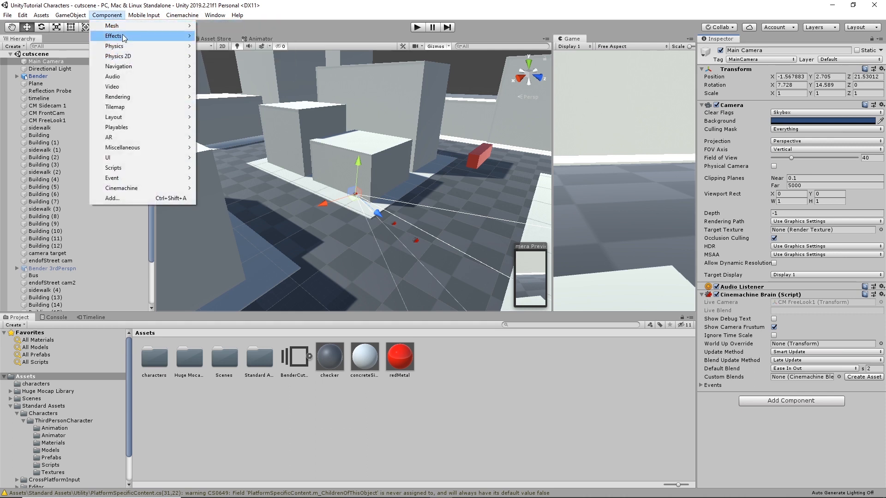
Step: Create an empty GameObject and place it over the street corner at about X 10.19, Y 5.83, Z 26.61
mouse_move(70, 16)
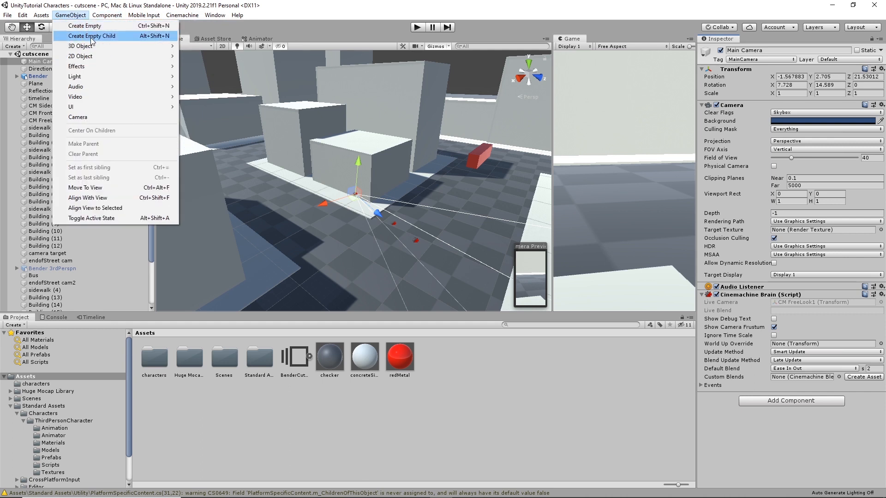
click(102, 26)
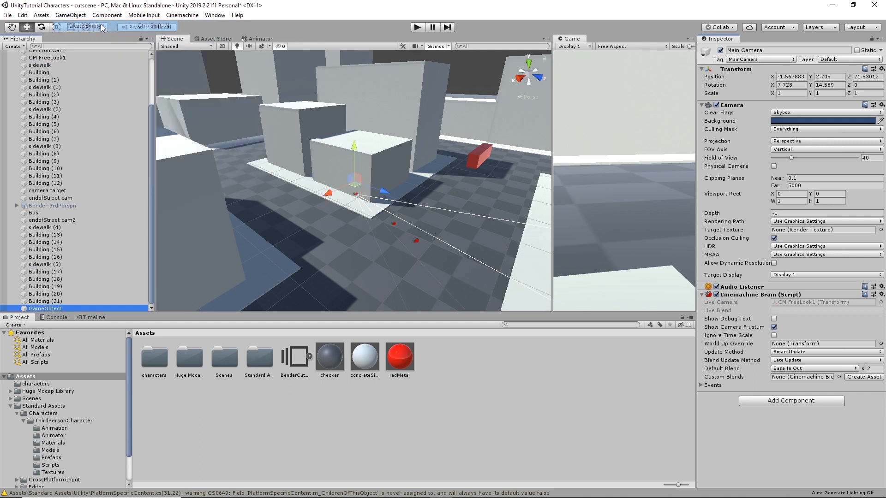
drag(374, 189, 318, 222)
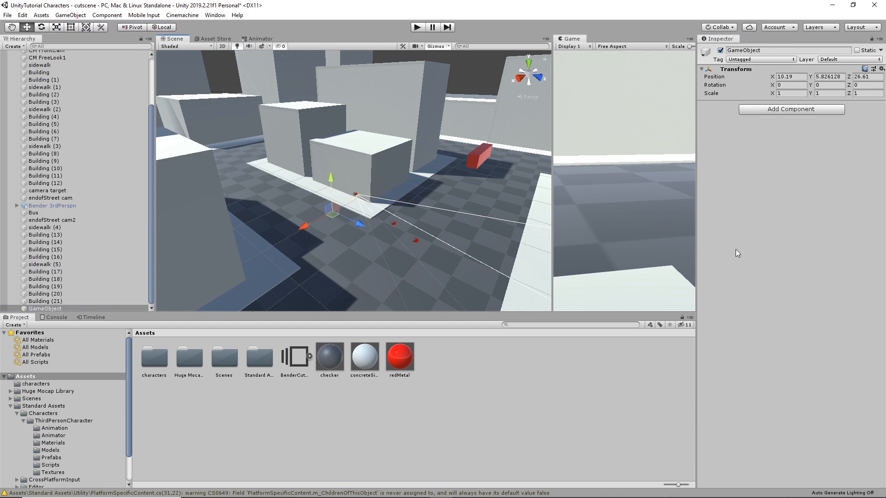
Step: Add a global Post-process Volume component to the empty GameObject and raise the object to about Y 8.02
click(828, 113)
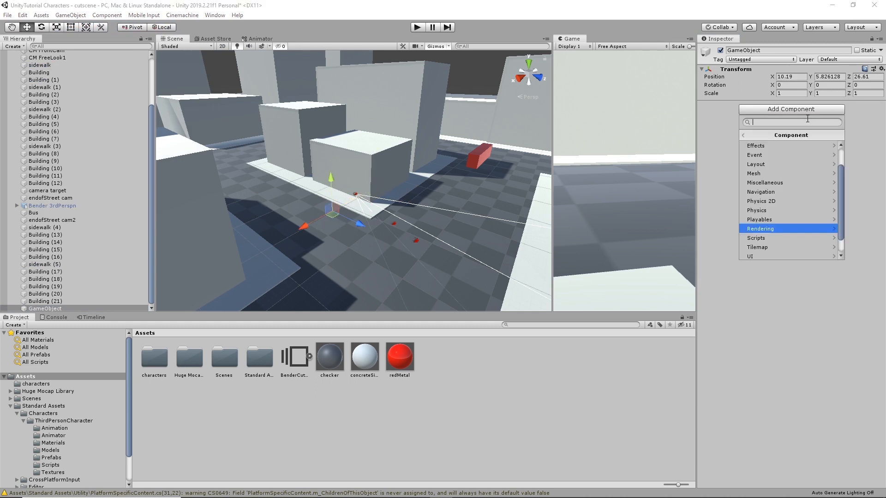
click(777, 226)
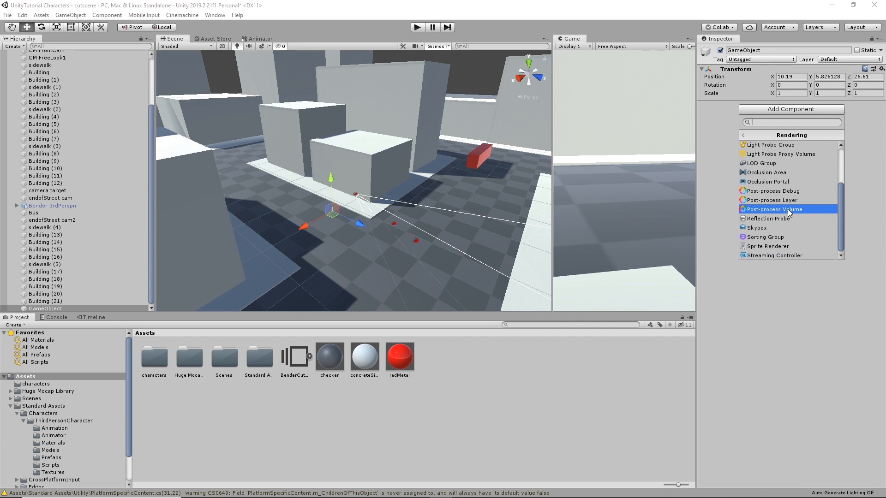
click(788, 209)
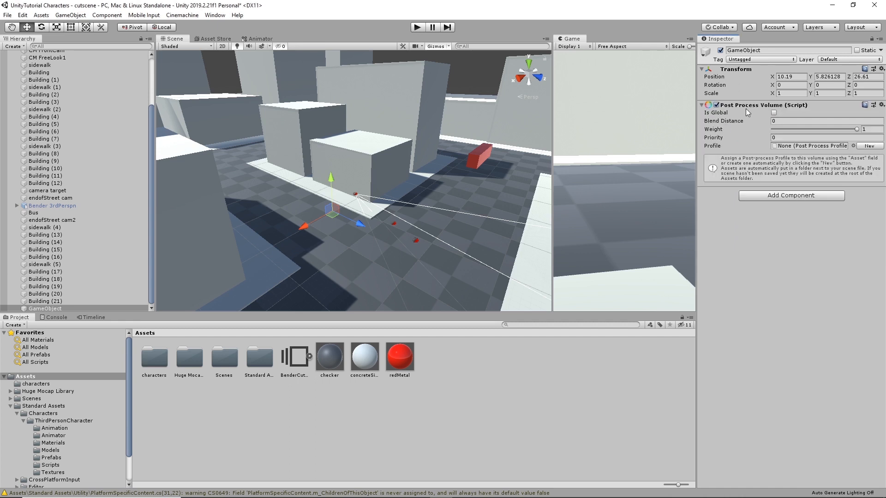
drag(331, 182, 333, 170)
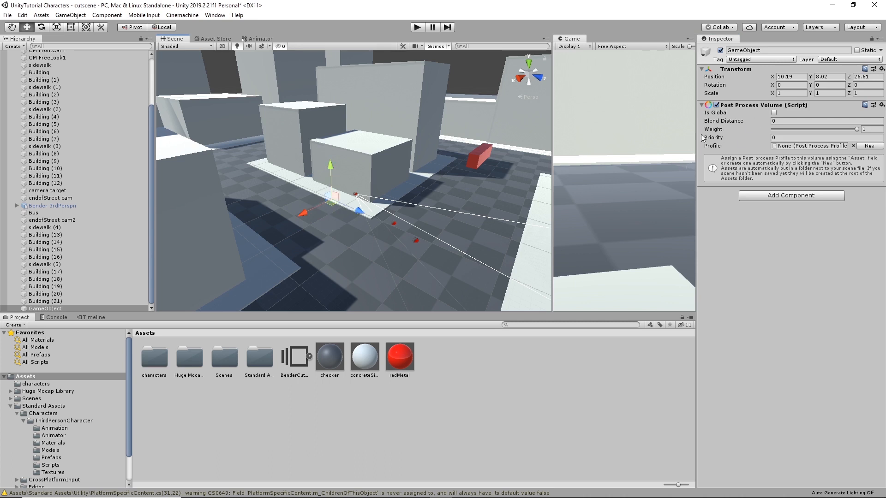
click(773, 113)
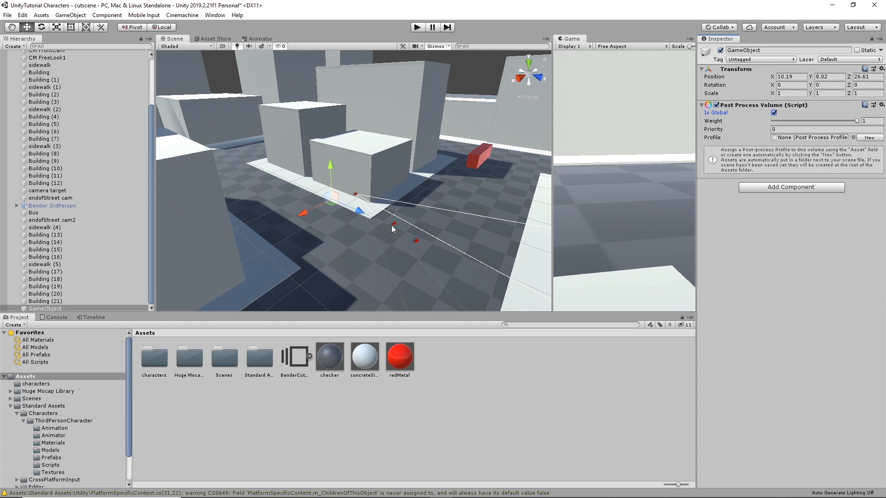
Step: Create a Post-processing Profile in the Assets folder and name it Bender Post
right_click(475, 373)
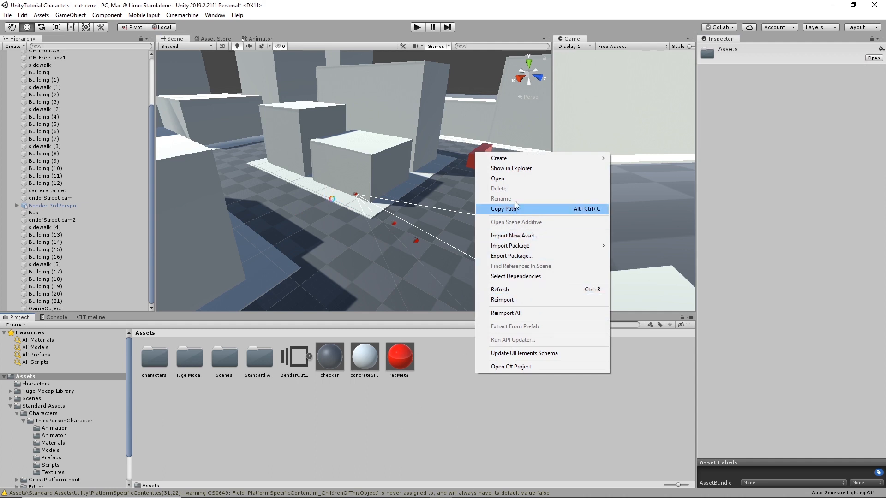
mouse_move(518, 161)
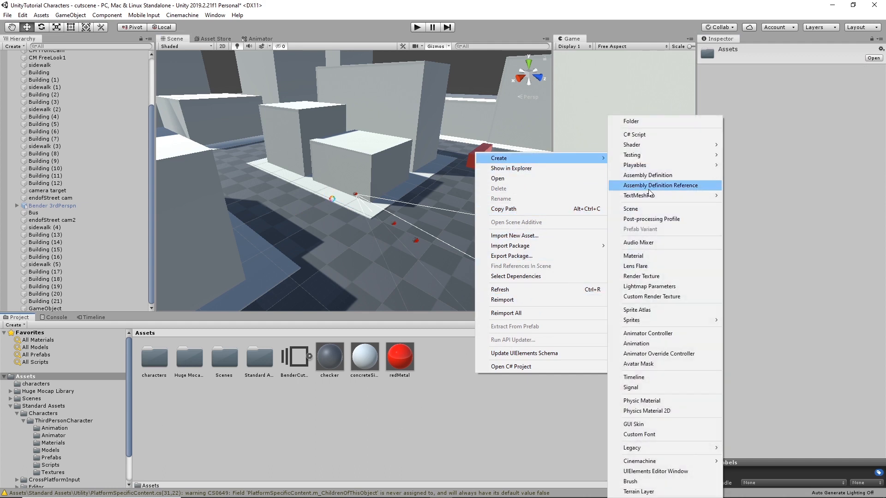
click(666, 220)
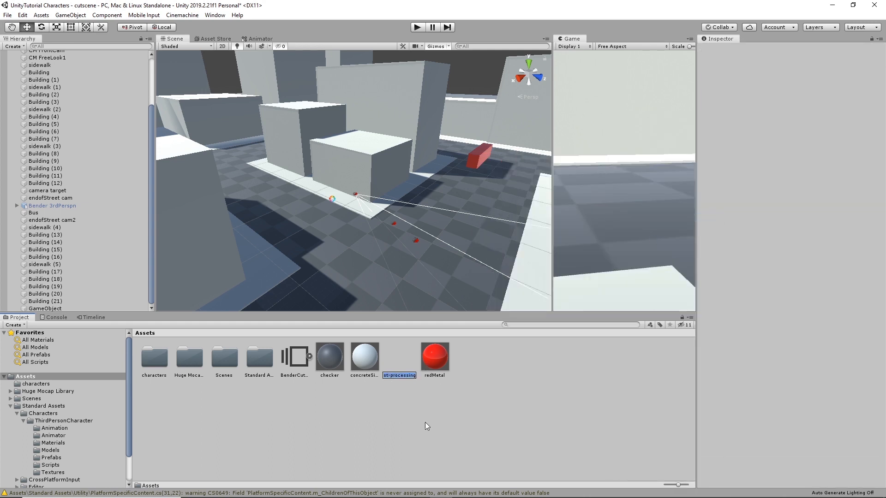
key(Return)
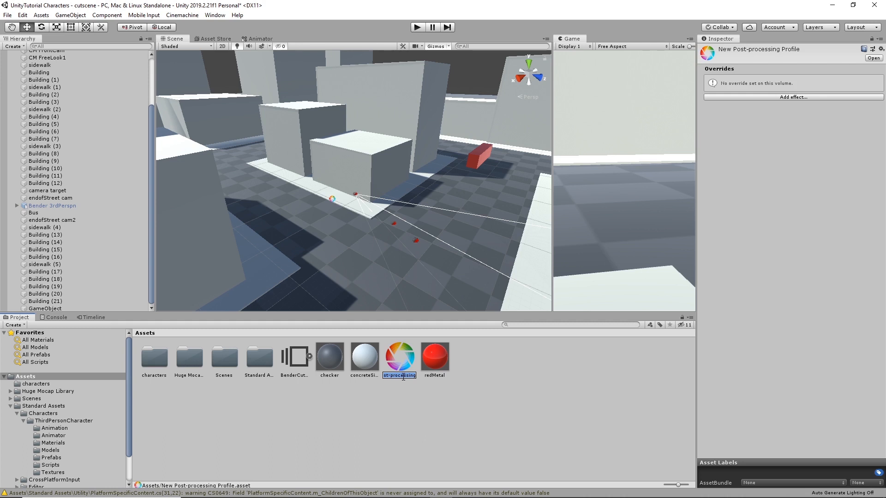
text(Bender Post)
key(Return)
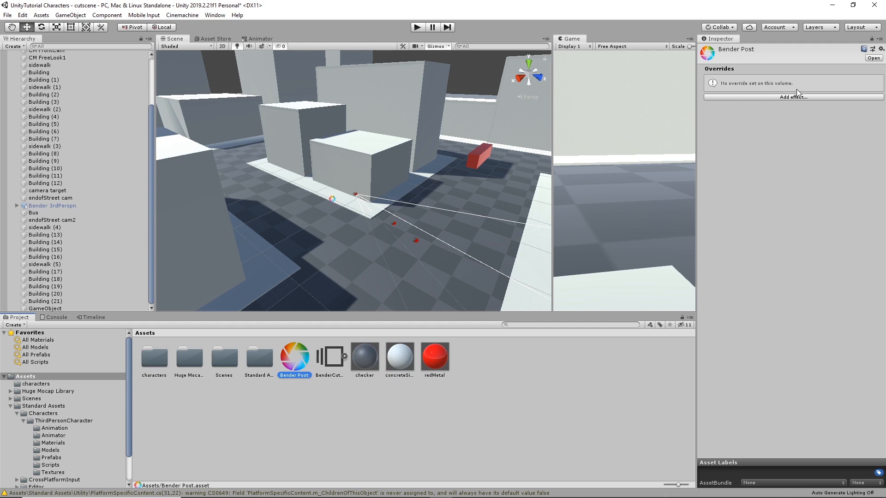
Step: Add the Ambient Occlusion, Bloom and Color Grading effects to the Bender Post profile
click(809, 99)
mouse_move(838, 109)
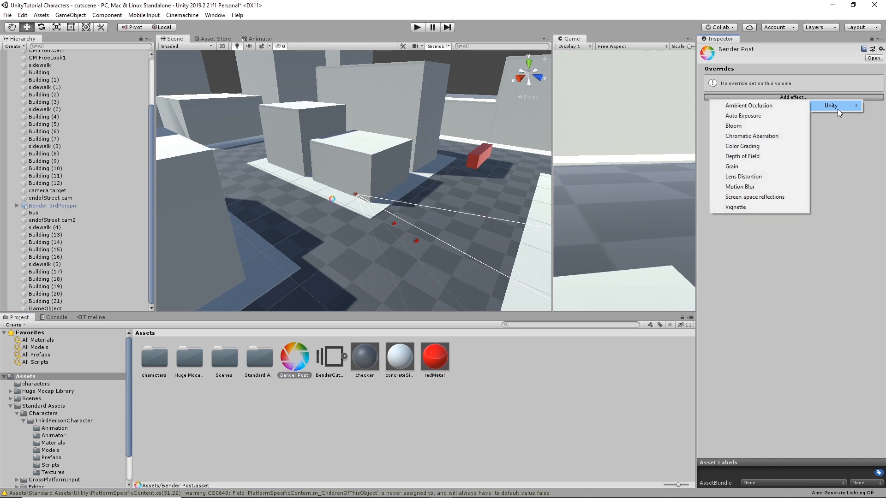
click(744, 106)
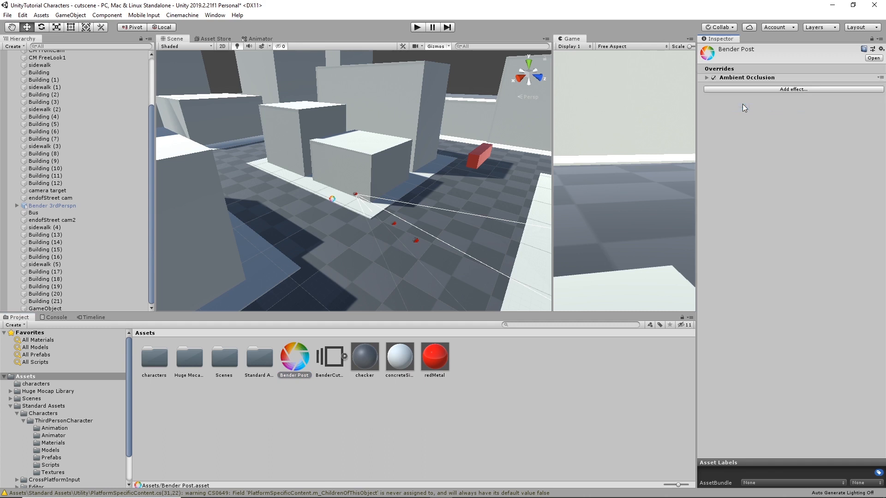
click(796, 90)
mouse_move(834, 98)
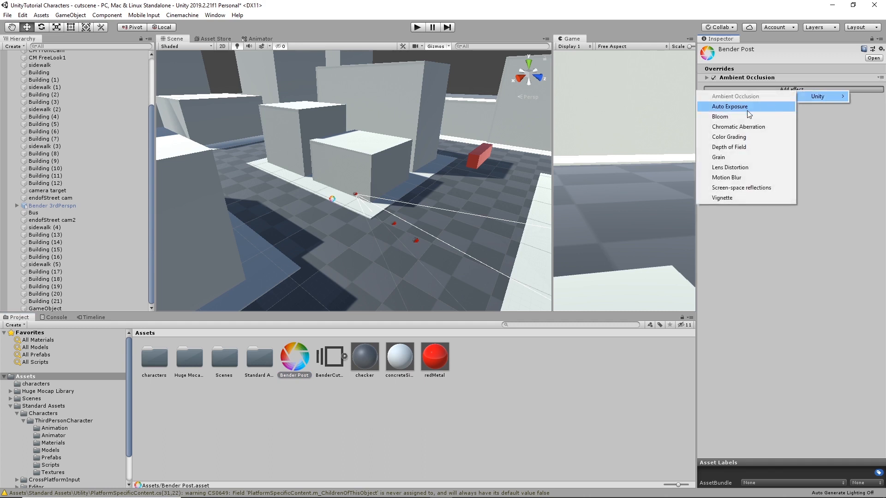
click(722, 117)
click(805, 97)
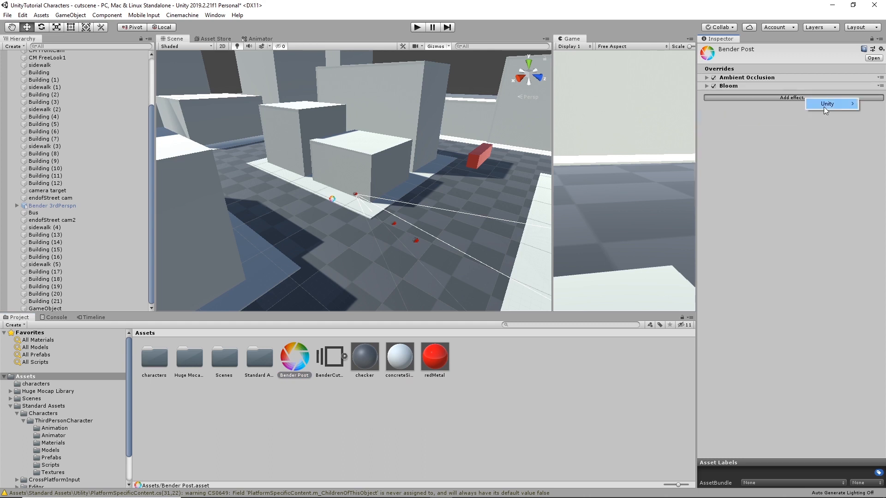
mouse_move(823, 107)
click(744, 144)
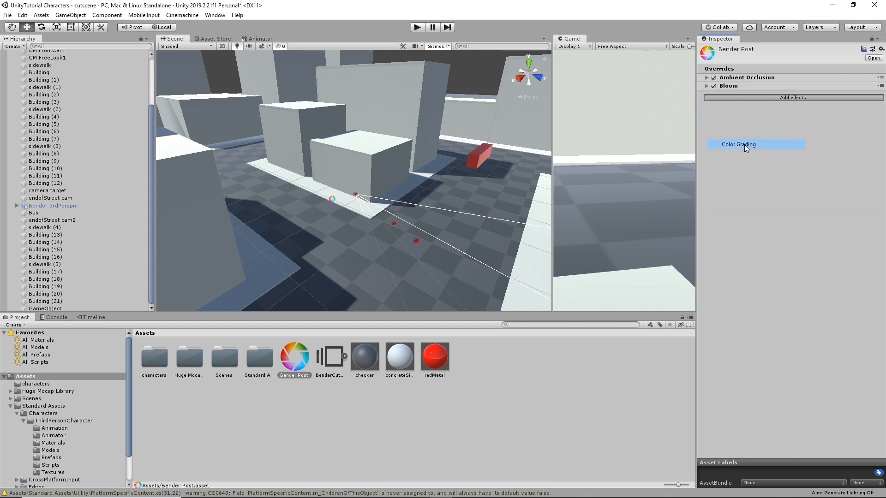
Step: Add the Depth of Field and Vignette effects to the Bender Post profile
click(794, 106)
mouse_move(820, 112)
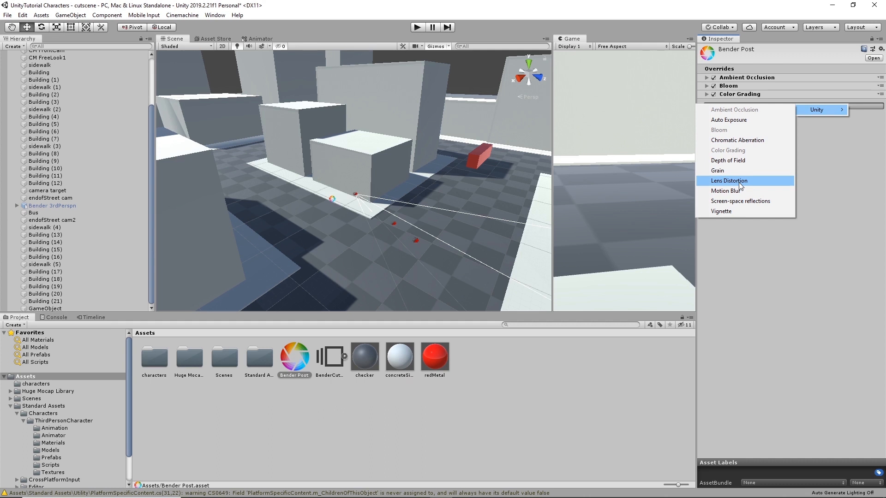
click(733, 165)
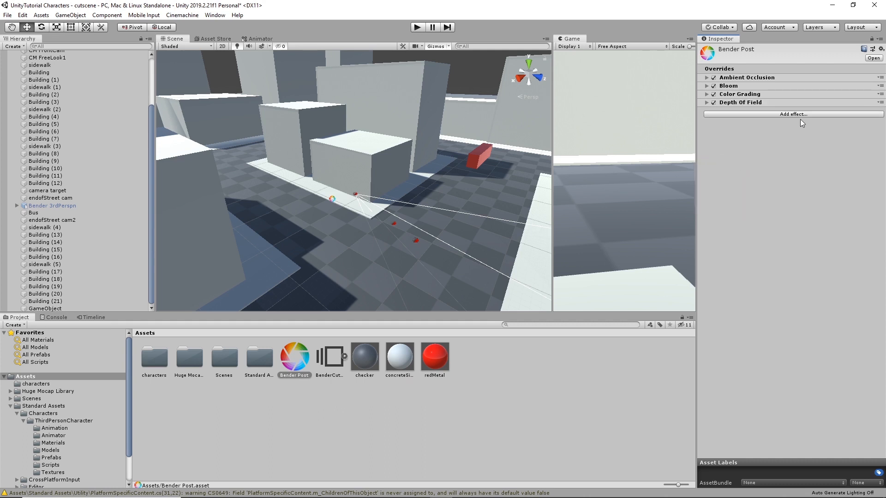
click(805, 114)
mouse_move(835, 122)
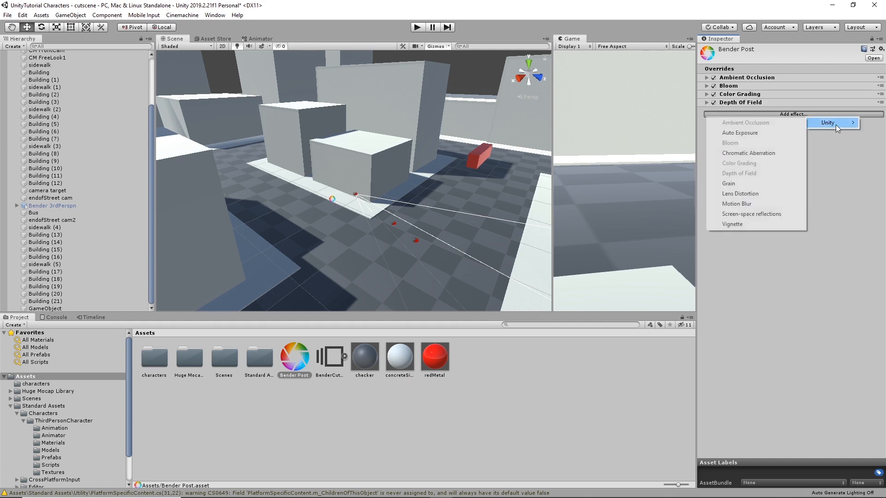
click(738, 225)
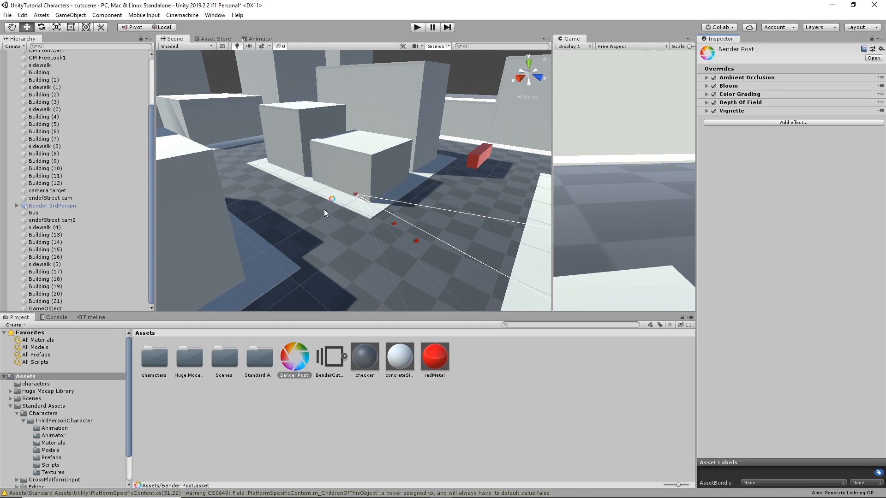
Step: Assign the Bender Post profile to the Post Process Volume on the empty GameObject
drag(327, 198, 330, 198)
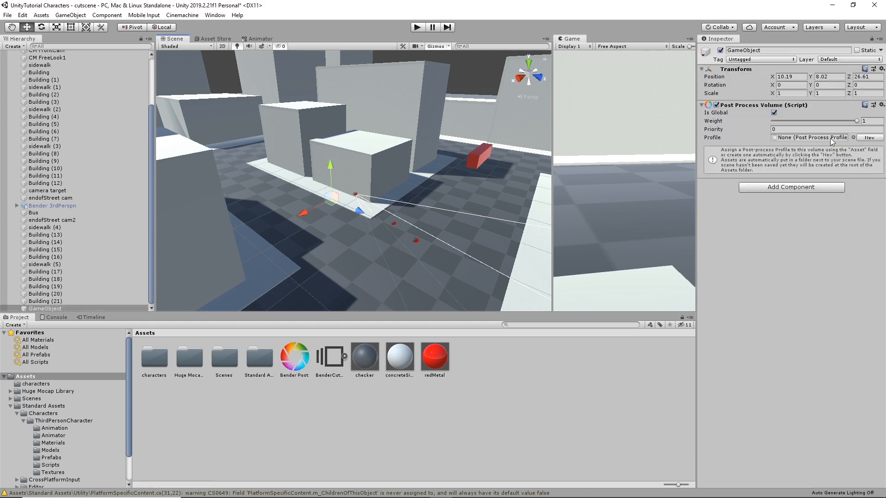
click(853, 139)
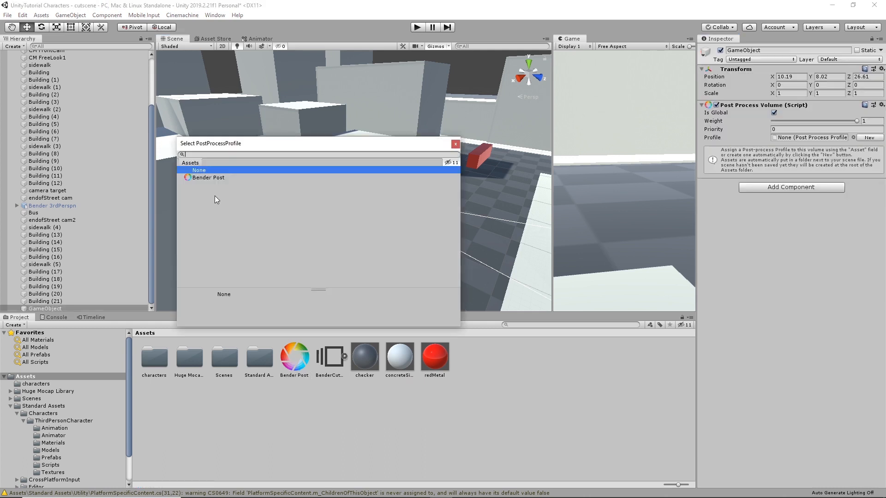
click(212, 178)
click(457, 144)
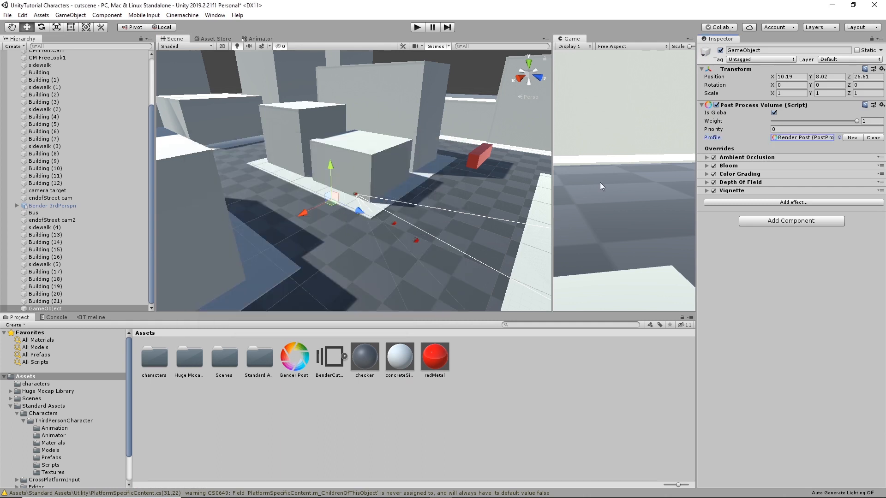
Step: Widen the Game view beside the Scene view
drag(550, 215, 447, 213)
middle_drag(289, 179, 354, 185)
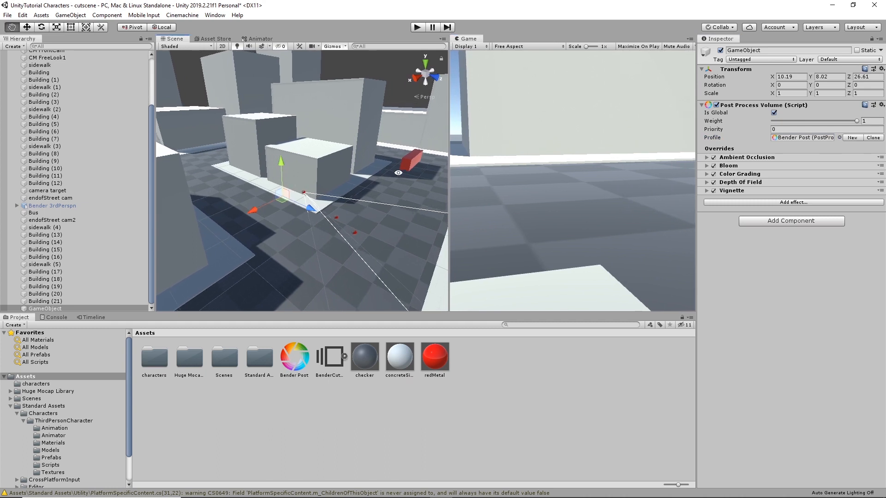
scroll(355, 185, up, 3)
alt+drag(354, 184, 323, 189)
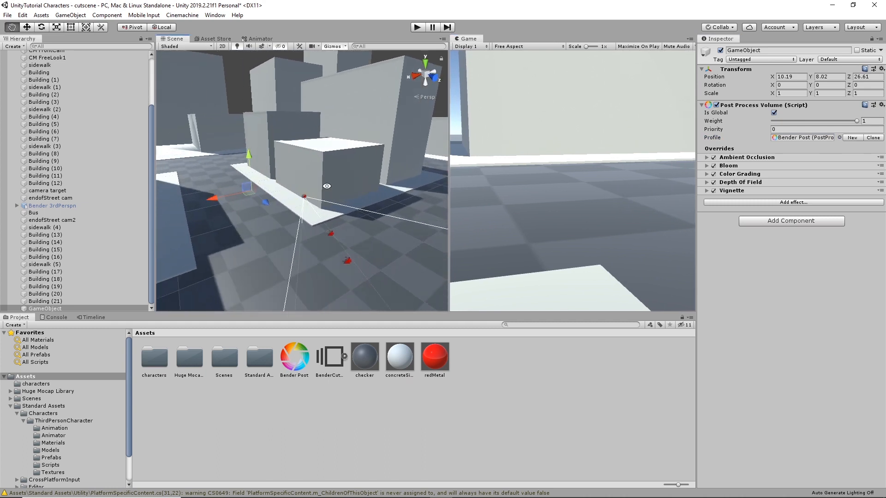
middle_drag(323, 188, 374, 184)
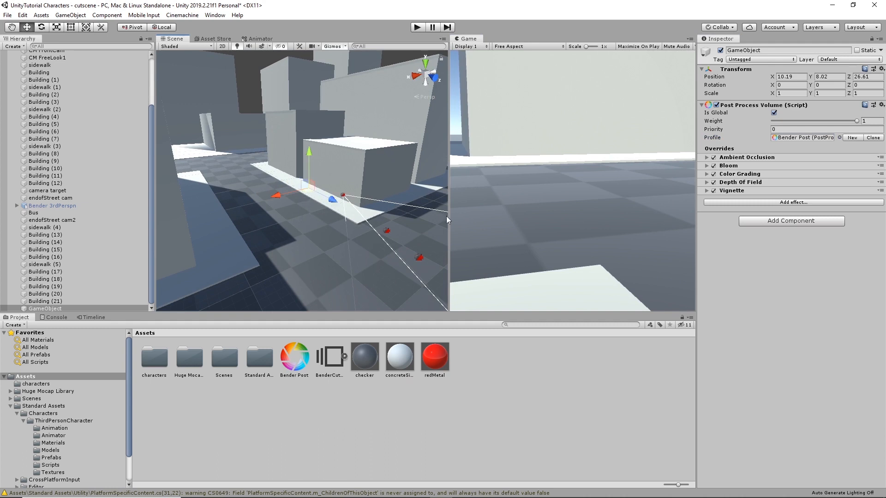
Step: Create a new layer named postprocessing in User Layer 8
click(858, 59)
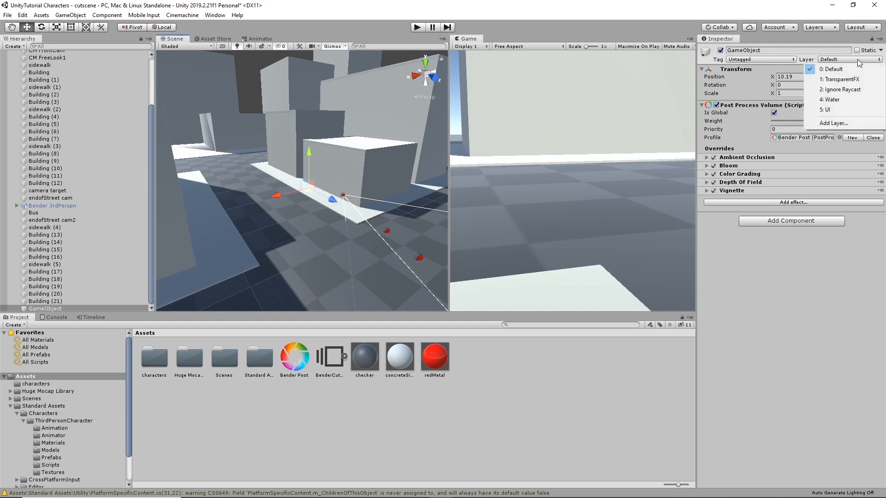
click(846, 122)
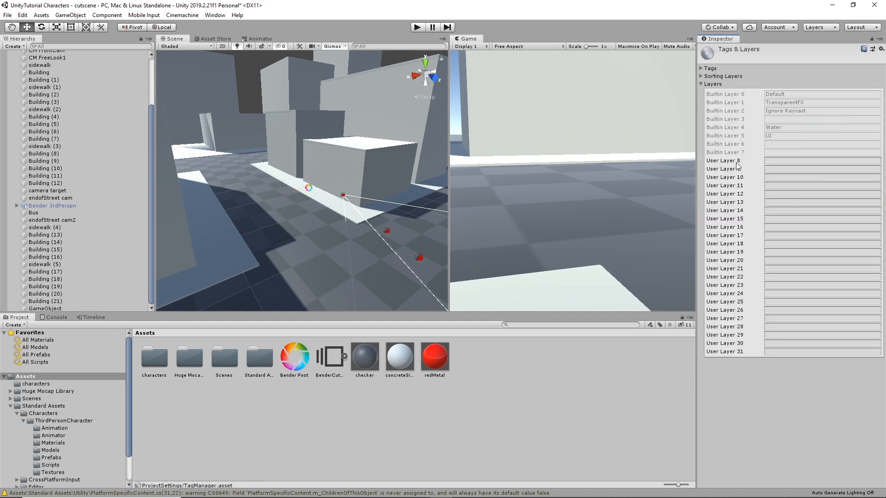
click(787, 160)
text(postprocessing)
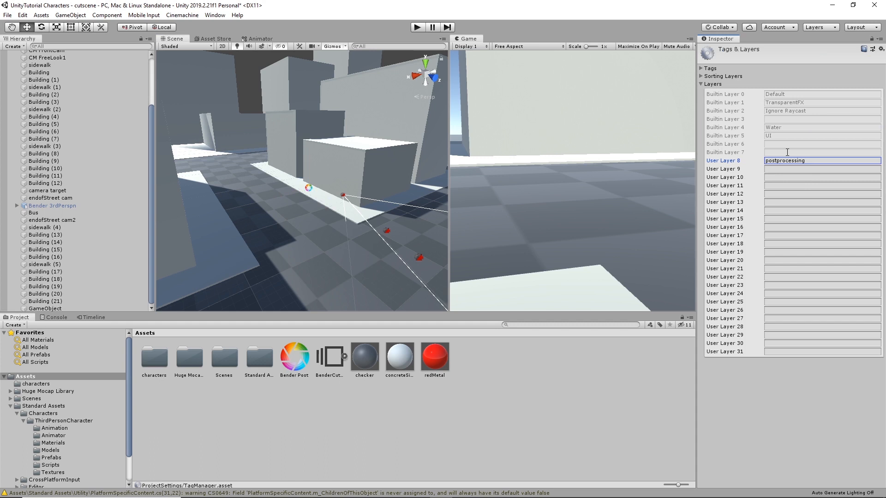
click(734, 162)
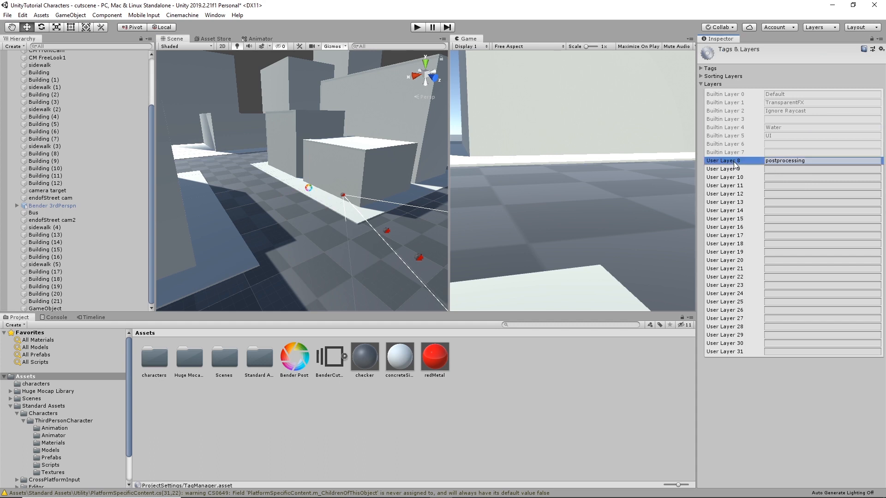
Step: Assign the GameObject holding the Post Process Volume to the postprocessing layer
click(308, 188)
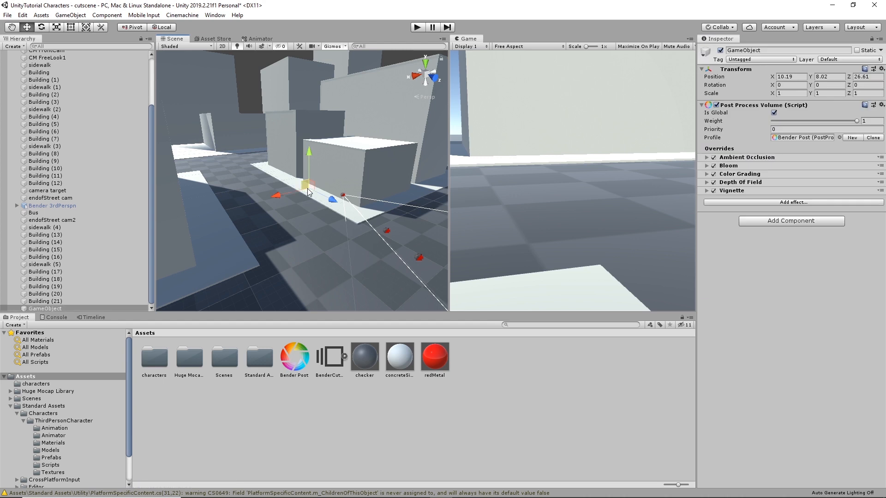
click(880, 64)
click(841, 120)
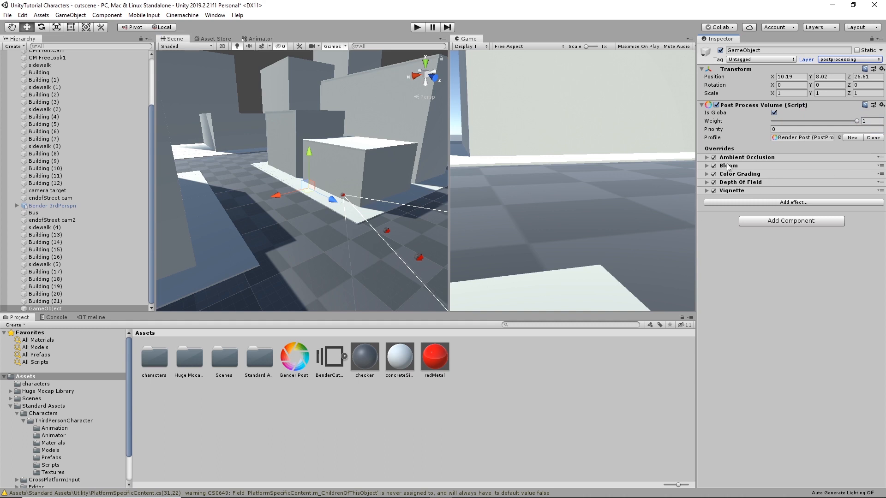
click(303, 364)
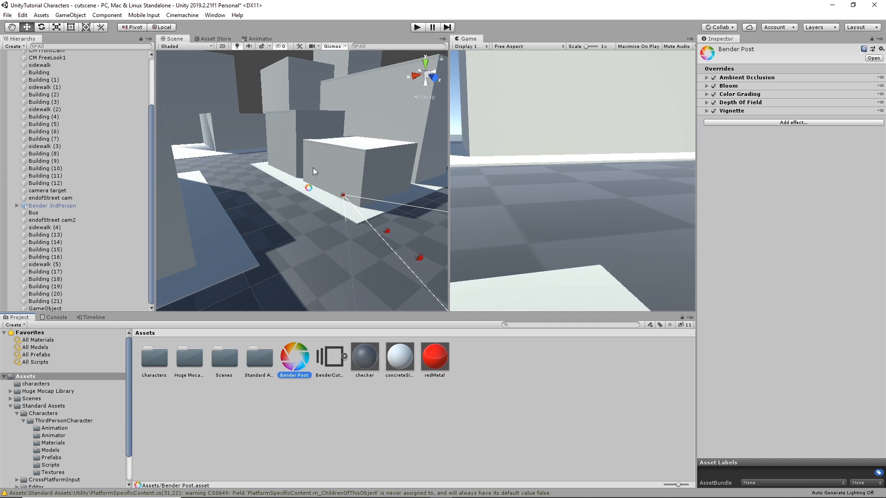
click(308, 188)
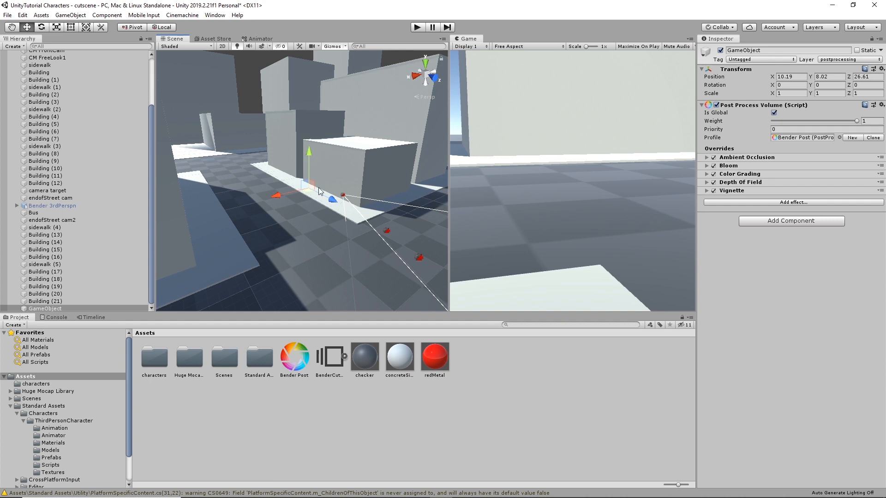
Step: Assign the Main Camera to the postprocessing layer
scroll(122, 133, up, 3)
click(55, 63)
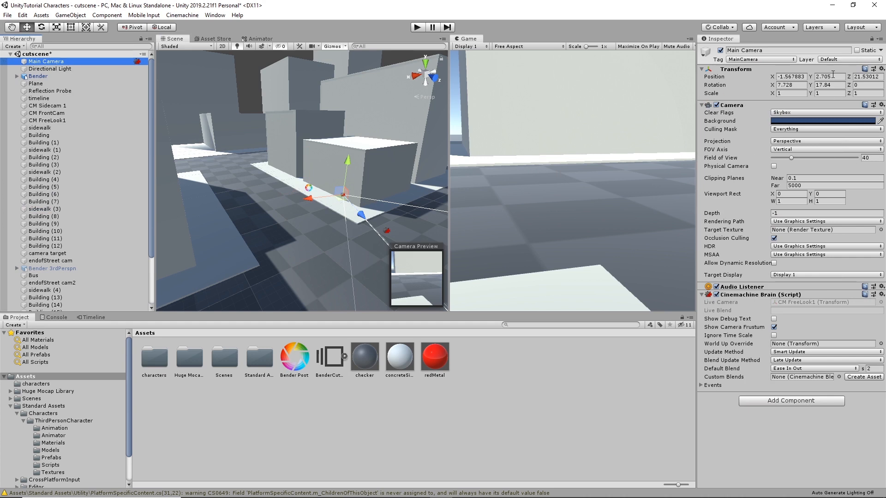
click(858, 60)
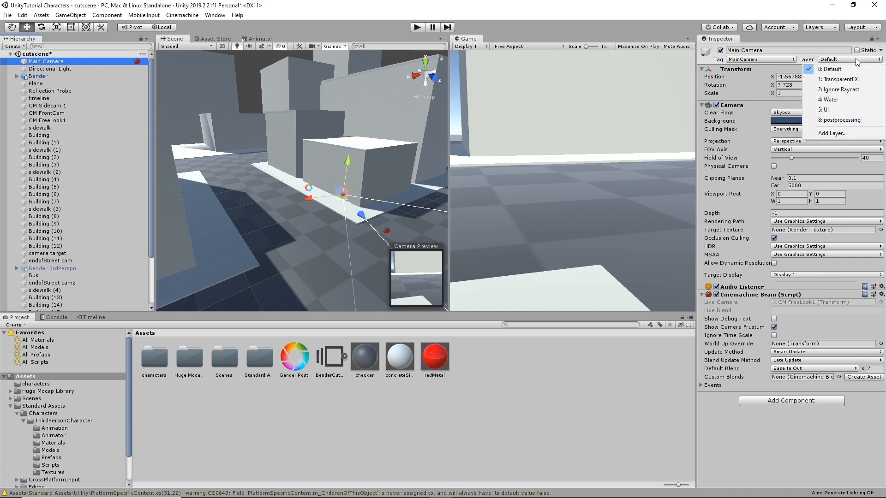
click(842, 120)
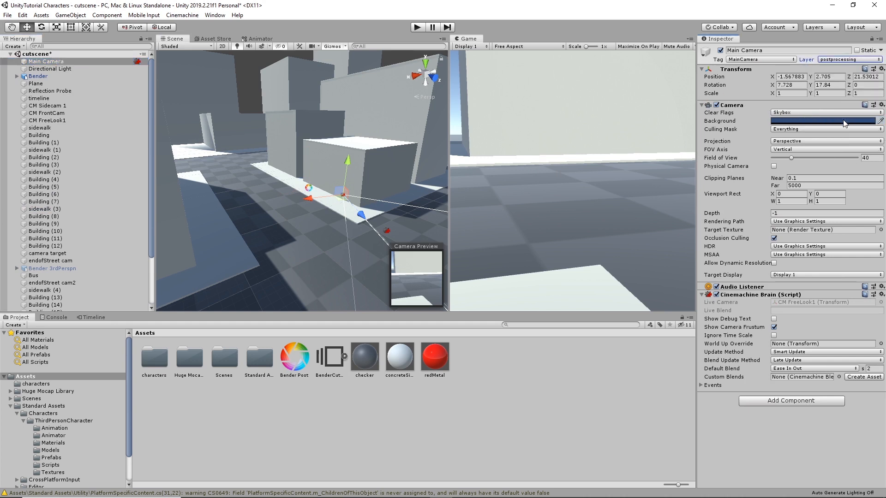
Step: Assign CM Sidecam 1, CM FrontCam and CM FreeLook1 together to the postprocessing layer, including their child objects
click(50, 106)
ctrl+click(47, 114)
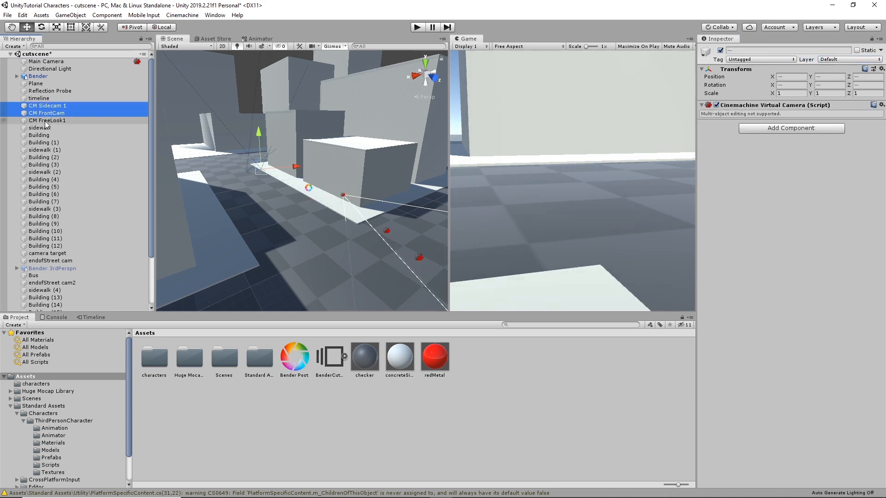
ctrl+click(45, 121)
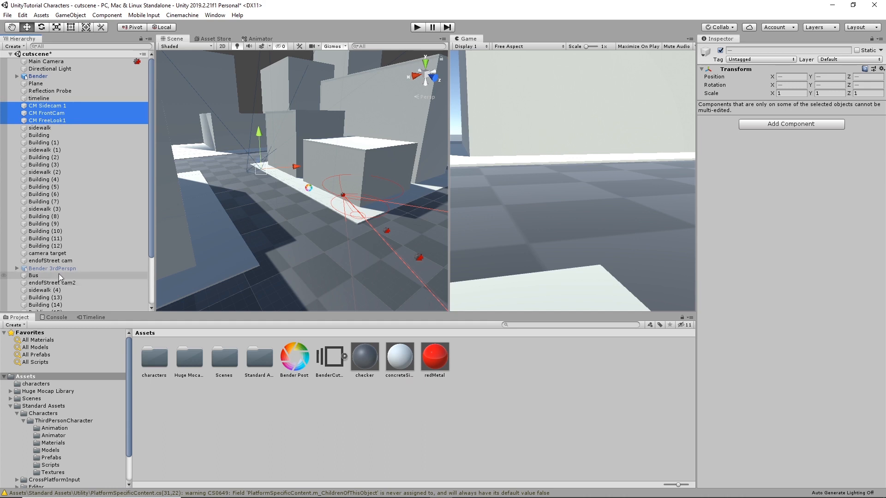
click(843, 59)
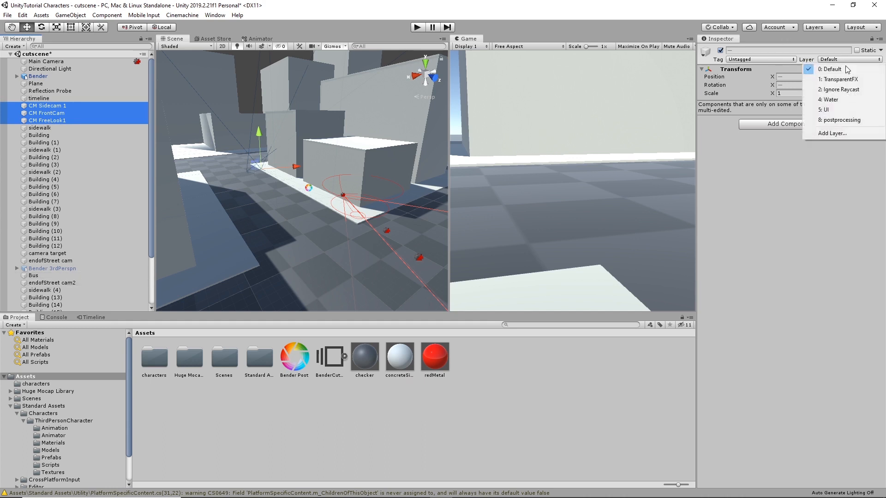
click(832, 121)
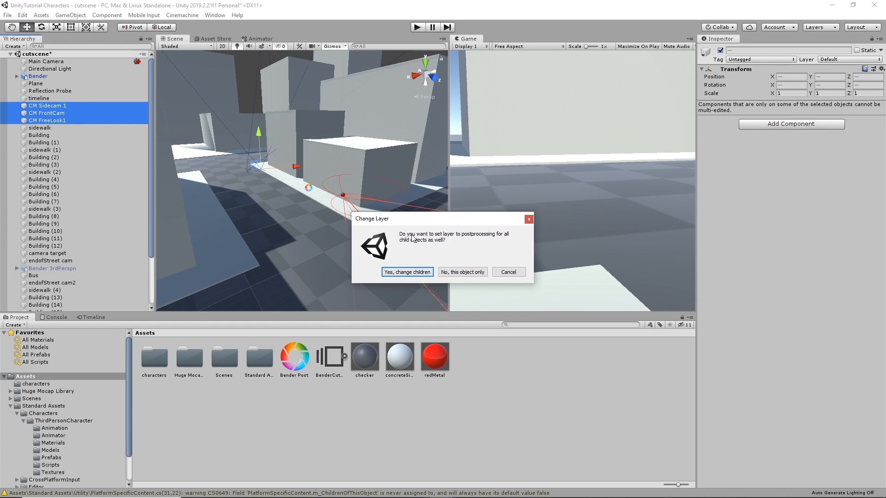
click(422, 272)
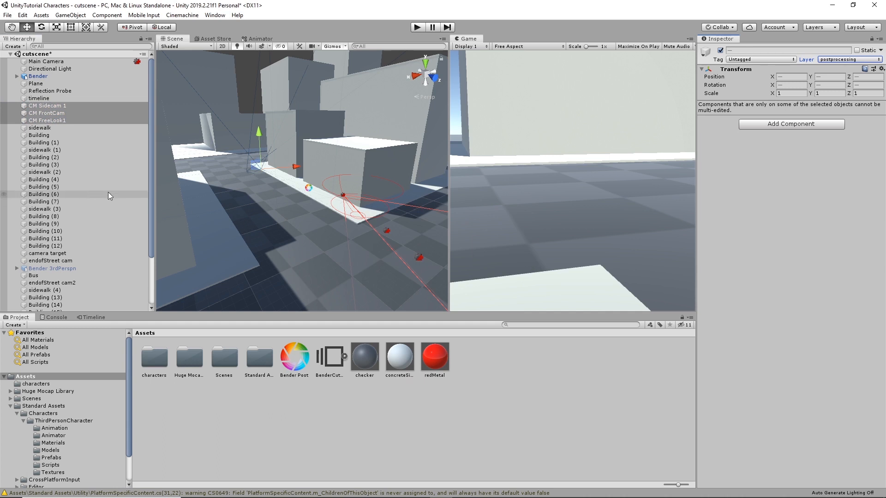
Step: Assign endofStreet cam and endofStreet cam2 to the postprocessing layer, including their child objects
click(57, 263)
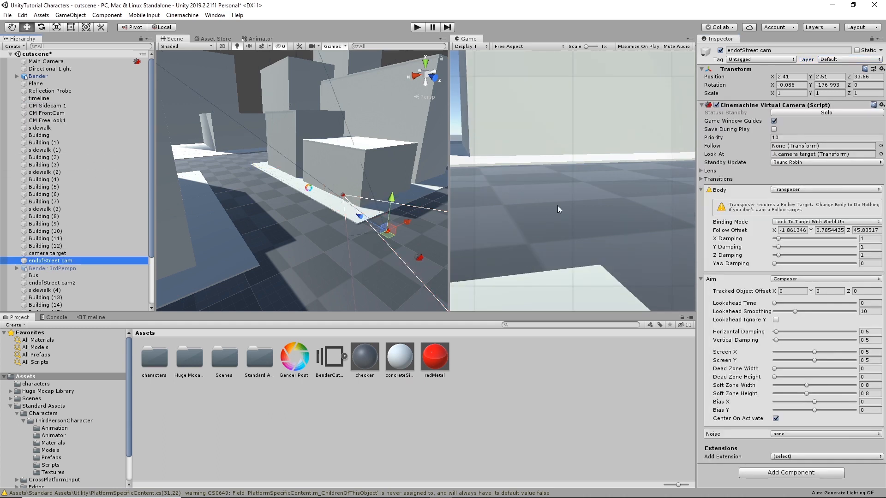
click(870, 60)
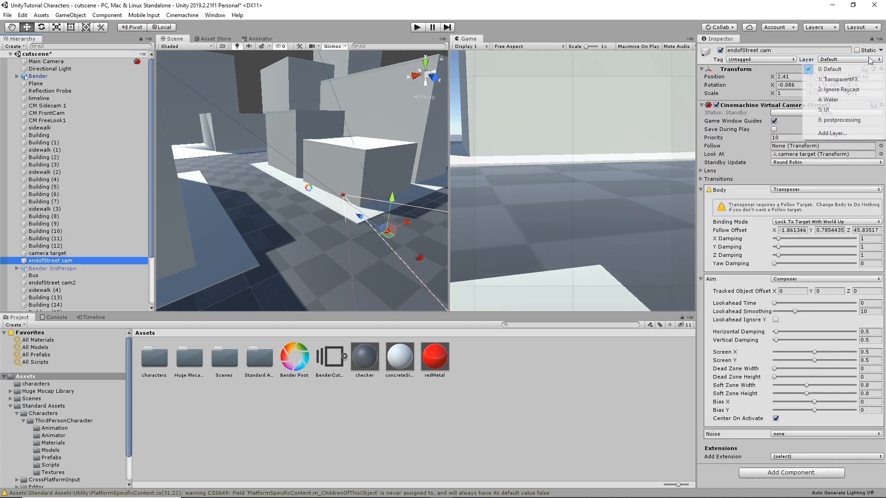
click(830, 121)
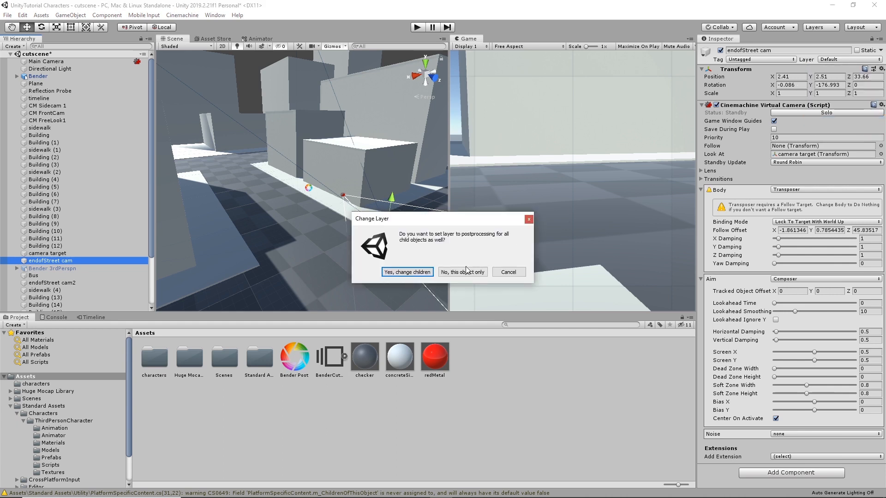
click(411, 272)
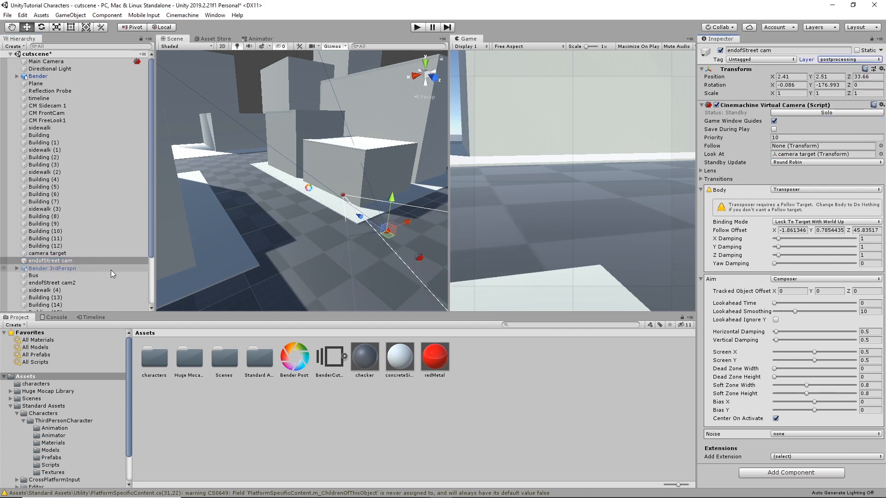
scroll(110, 270, down, 3)
click(52, 255)
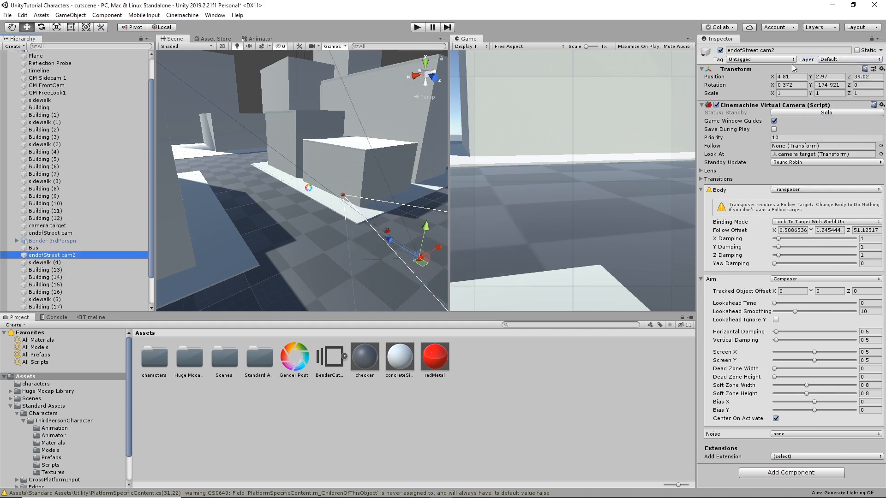
click(824, 59)
click(835, 119)
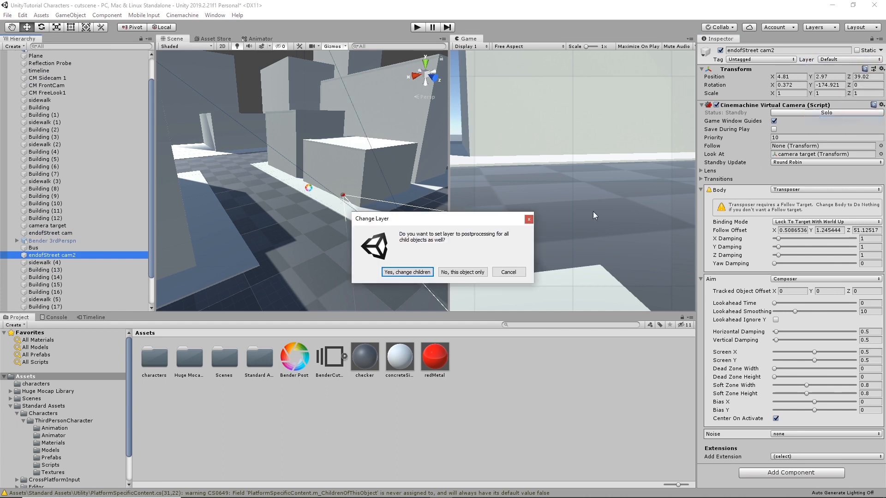
click(397, 273)
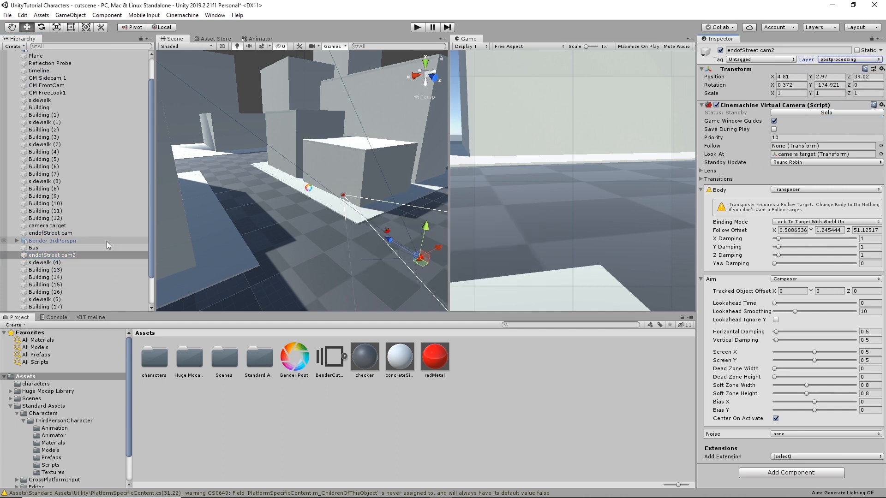
Step: Examine the Ambient Occlusion settings of the Bender Post profile
scroll(107, 242, down, 3)
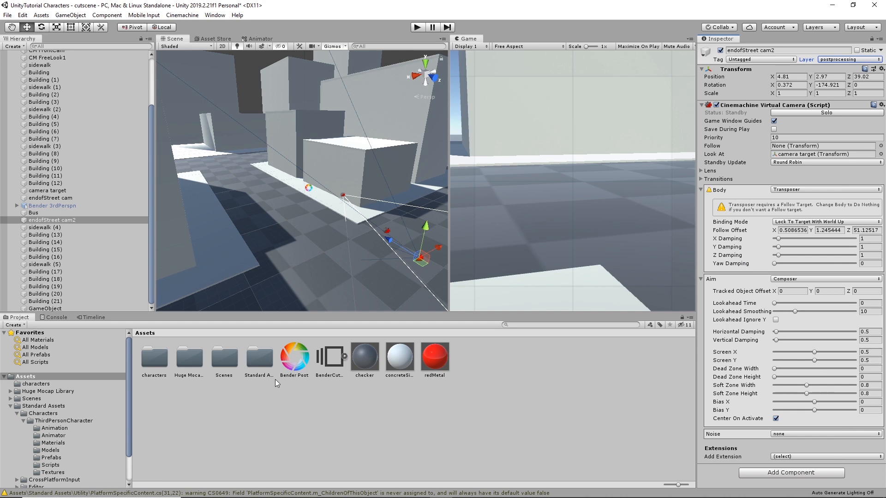
click(303, 358)
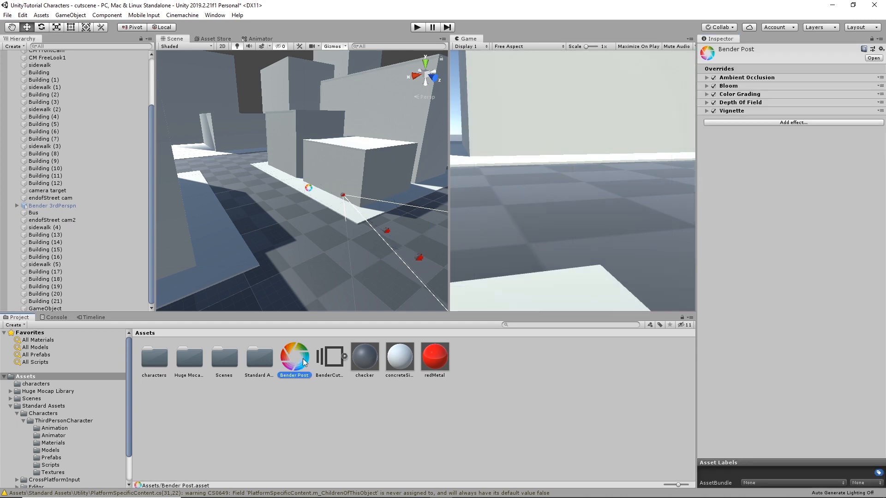
click(707, 77)
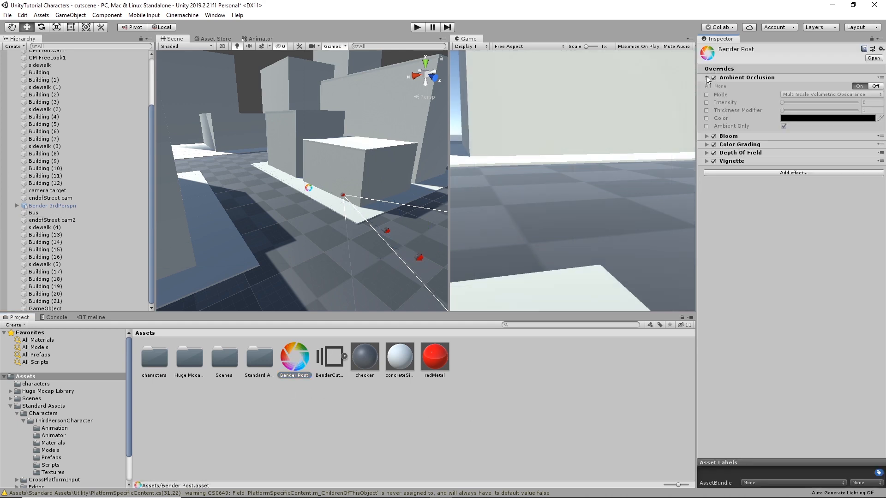
click(317, 406)
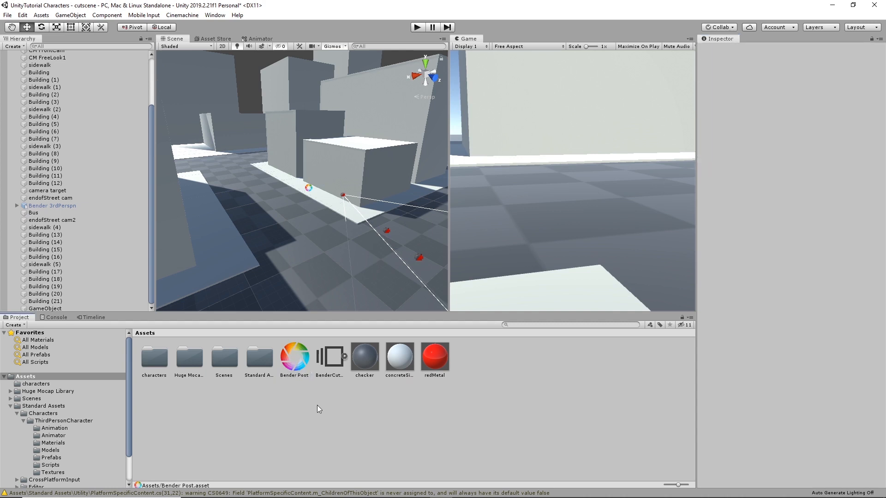
click(282, 356)
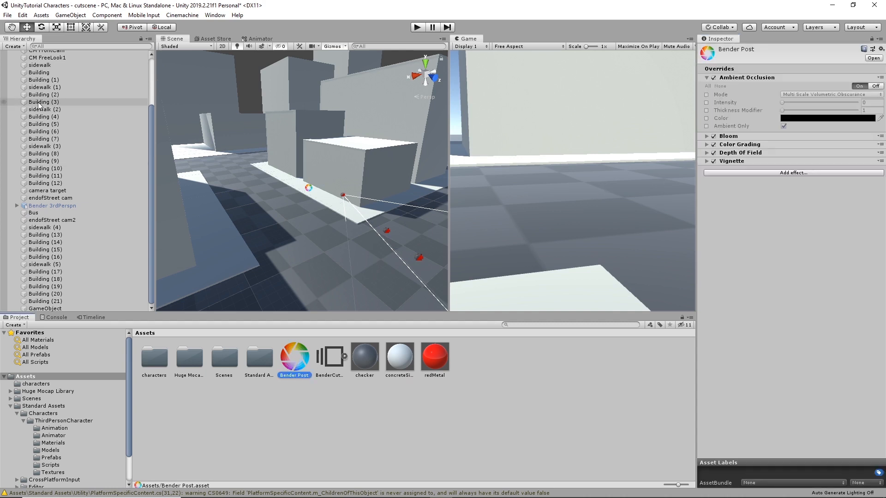
Step: Add a Post-process Layer component to the Main Camera
scroll(66, 212, up, 5)
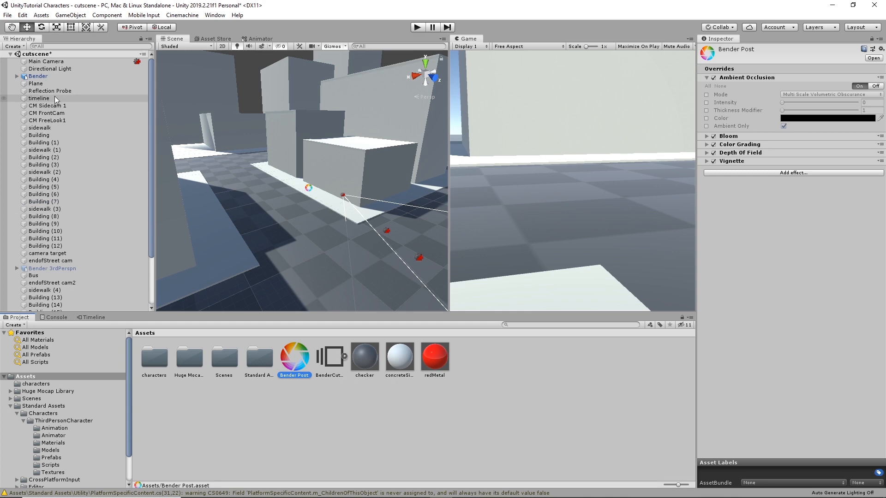
click(51, 62)
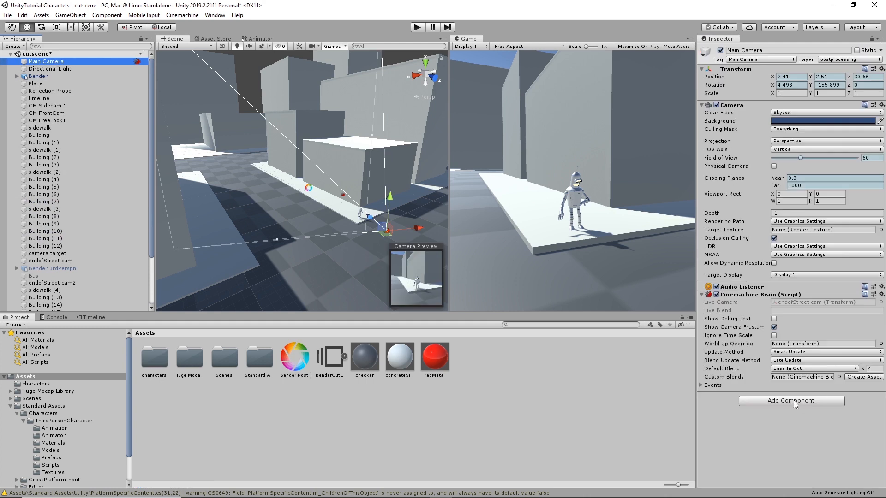
click(793, 400)
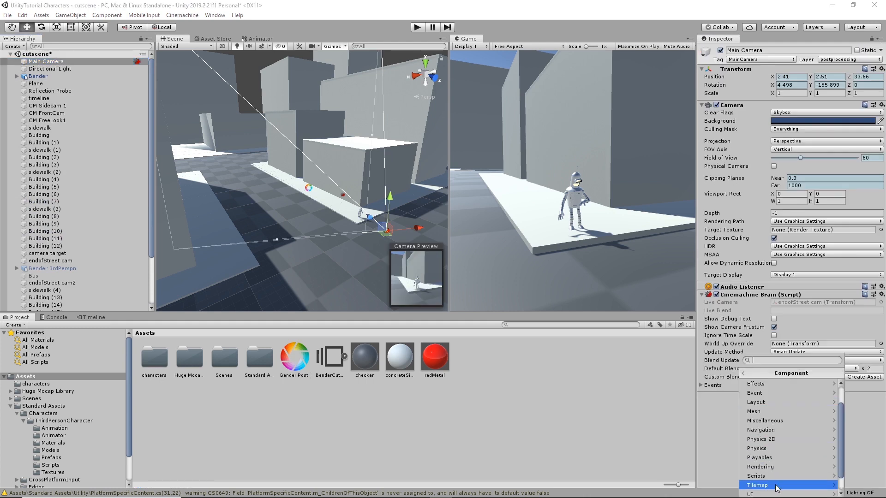
click(783, 468)
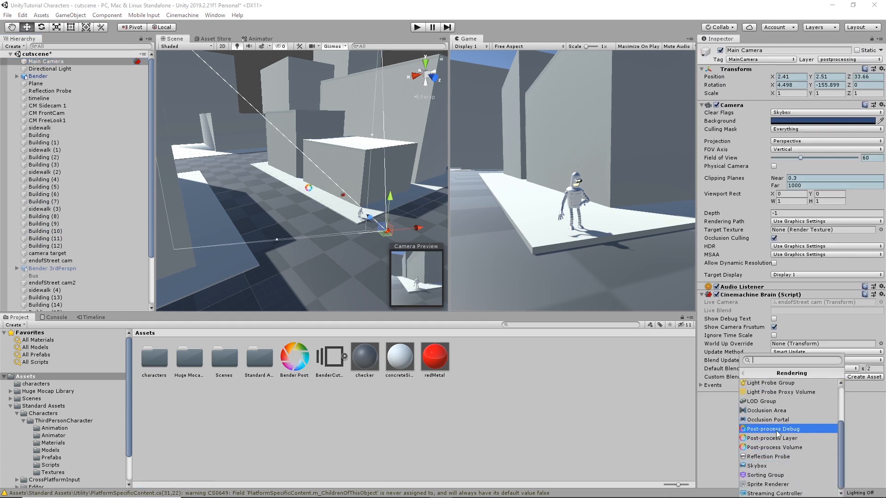
click(798, 439)
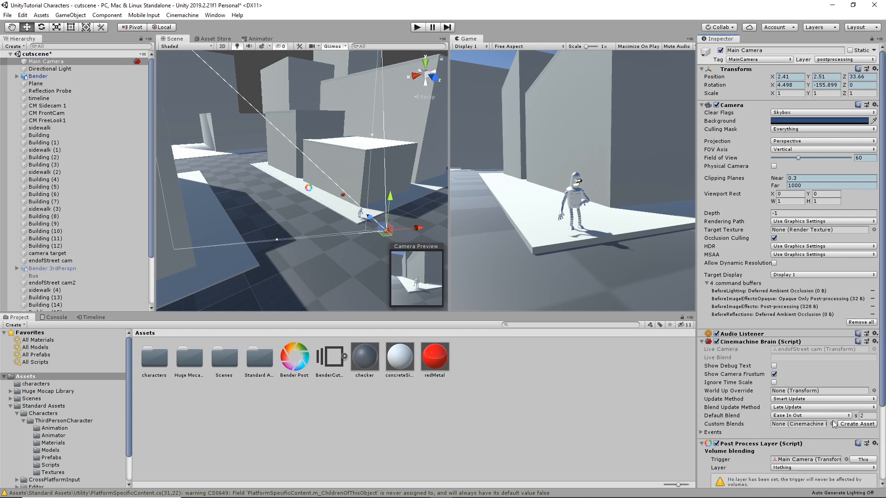
Step: Set the Main Camera's Post Process Layer to use only the postprocessing layer for volume blending
scroll(815, 346, down, 4)
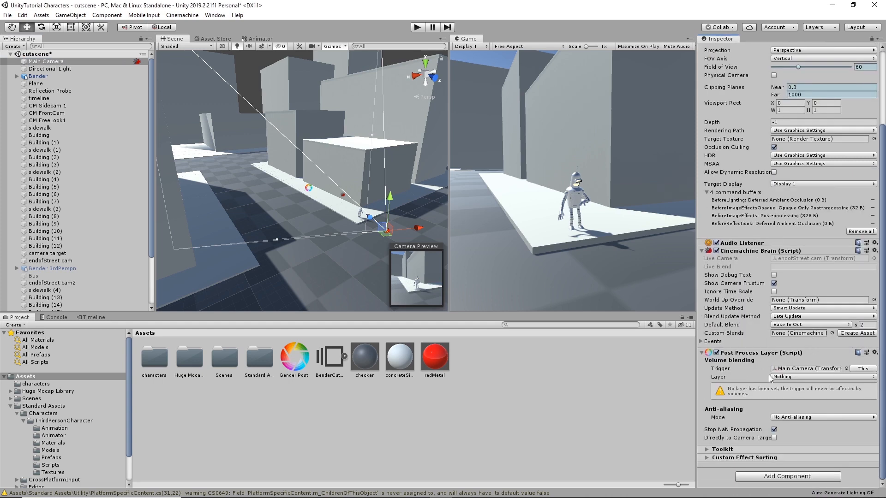
click(808, 377)
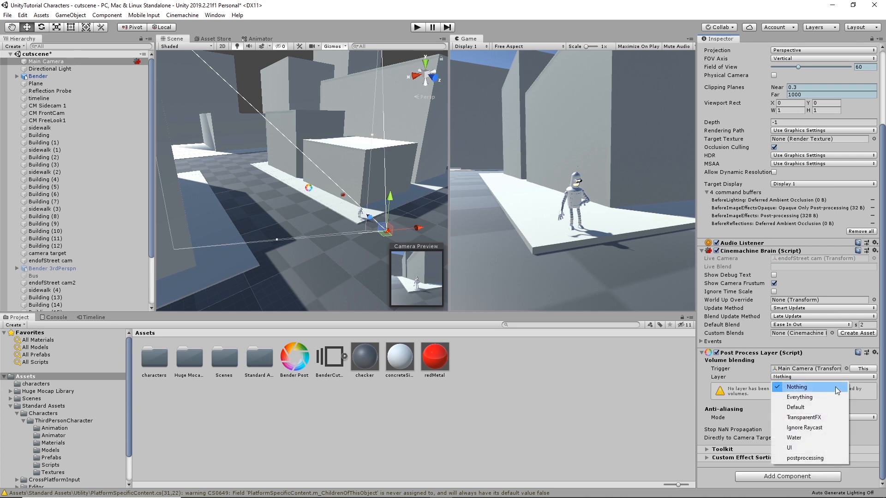
click(818, 399)
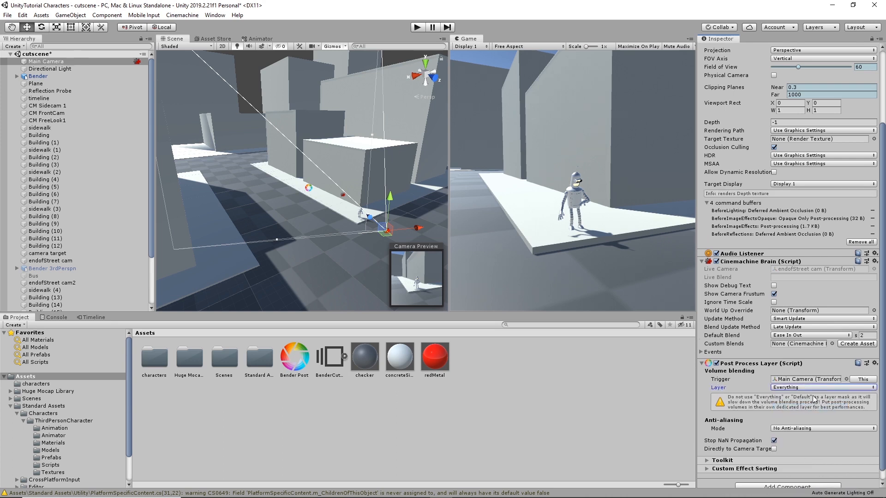
click(813, 389)
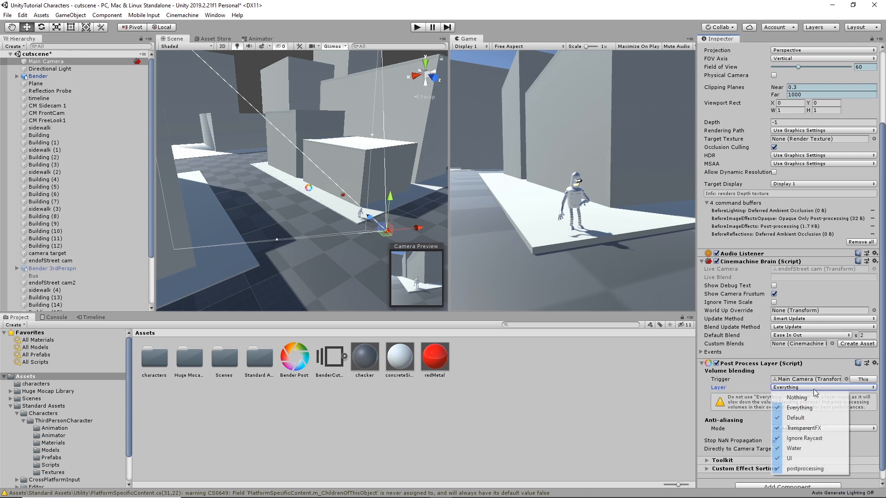
click(807, 470)
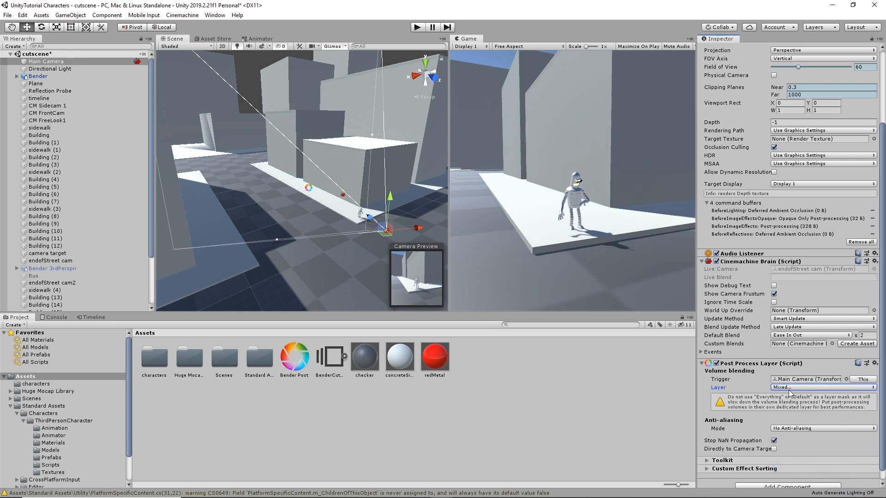
click(783, 388)
click(797, 398)
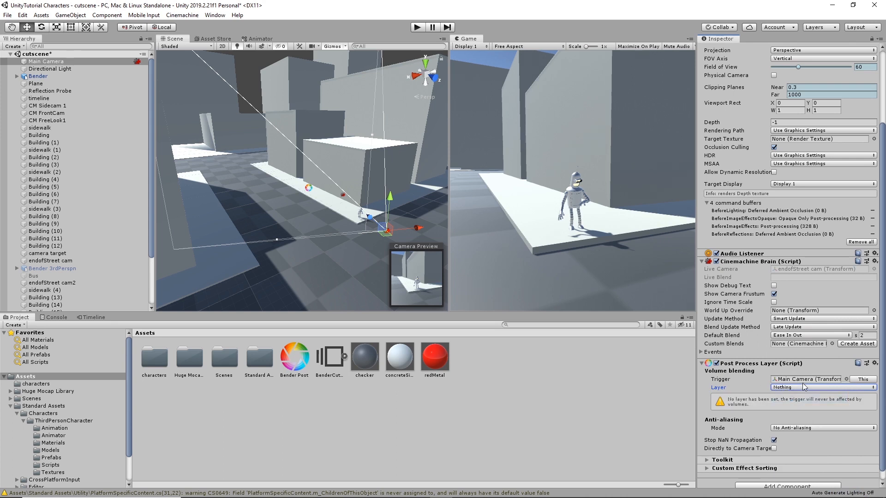
click(803, 389)
click(806, 468)
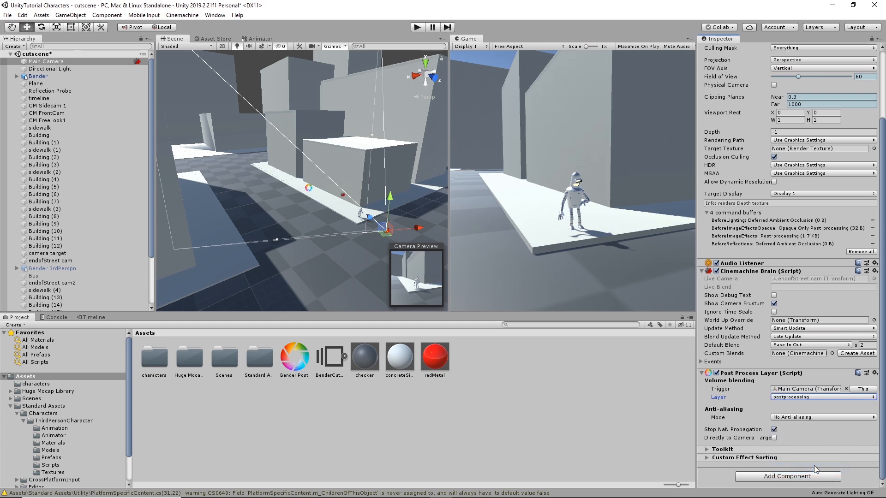
Step: Set the Post Process Layer's anti-aliasing mode to Fast Approximate Anti-aliasing (FXAA) and switch the component off
click(806, 418)
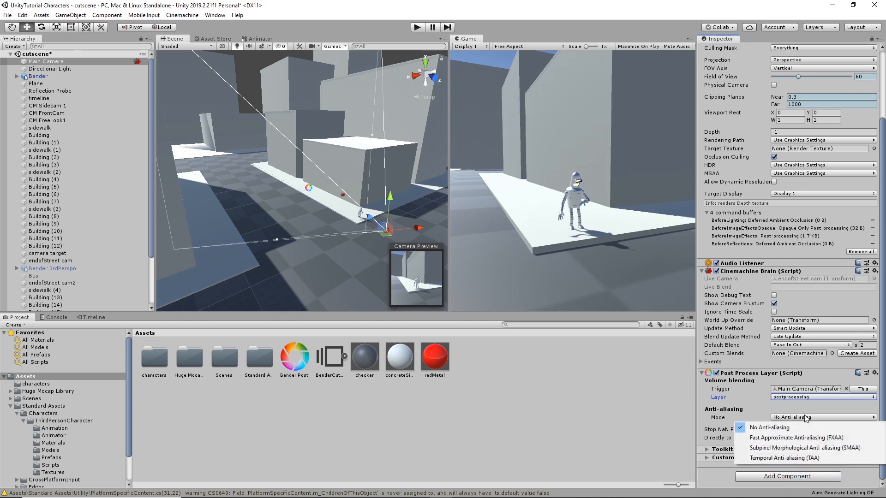
click(765, 438)
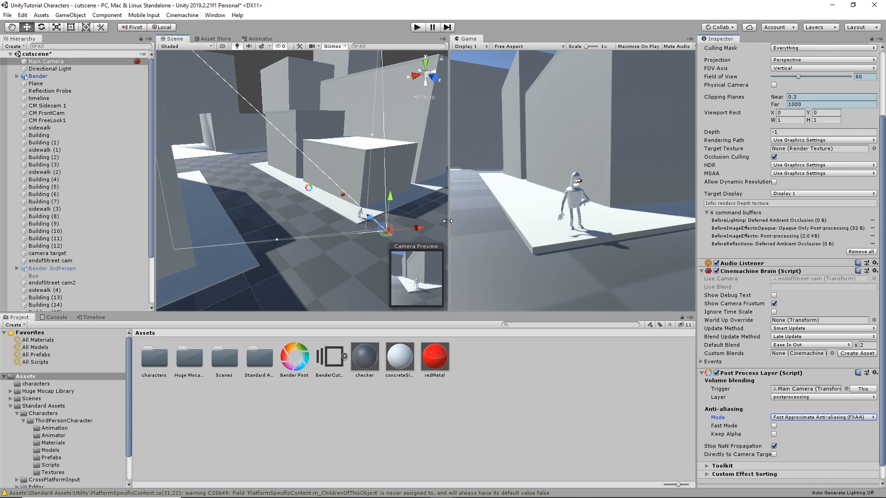
drag(449, 221, 383, 223)
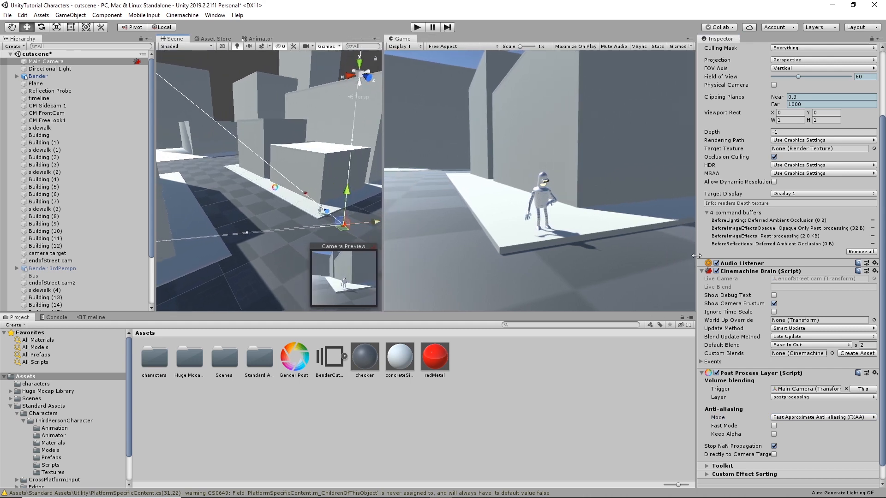
click(716, 373)
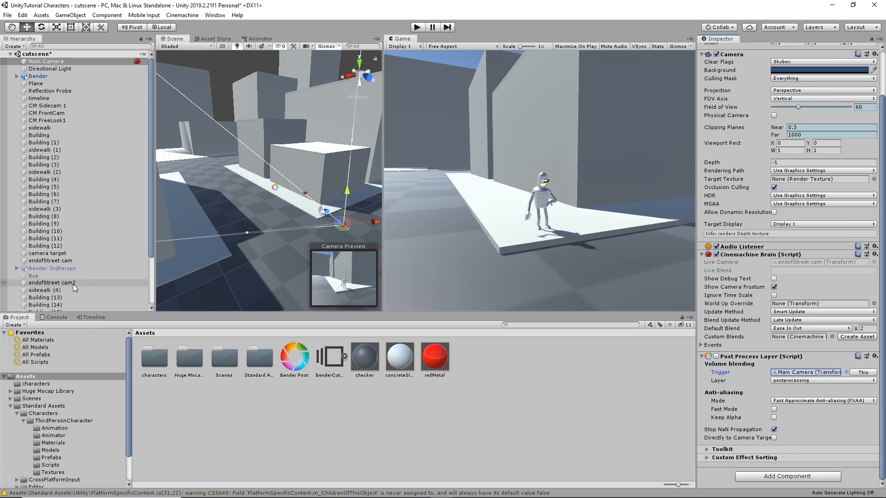
Step: Enable the Color Grading mode override in the Bender Post profile with High Definition Range
click(295, 359)
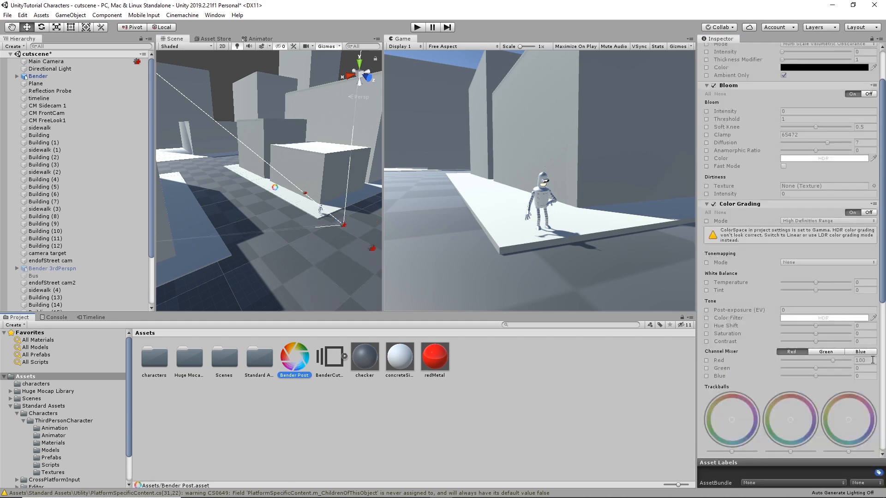
scroll(755, 314, down, 3)
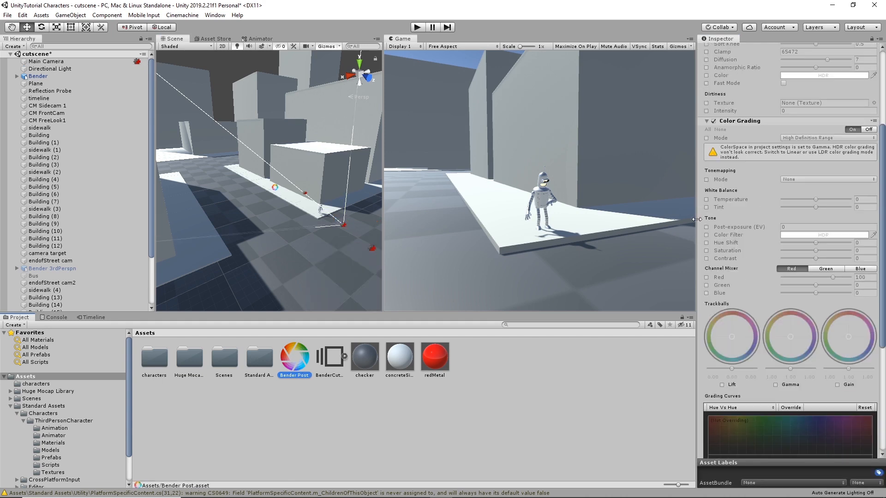
click(706, 138)
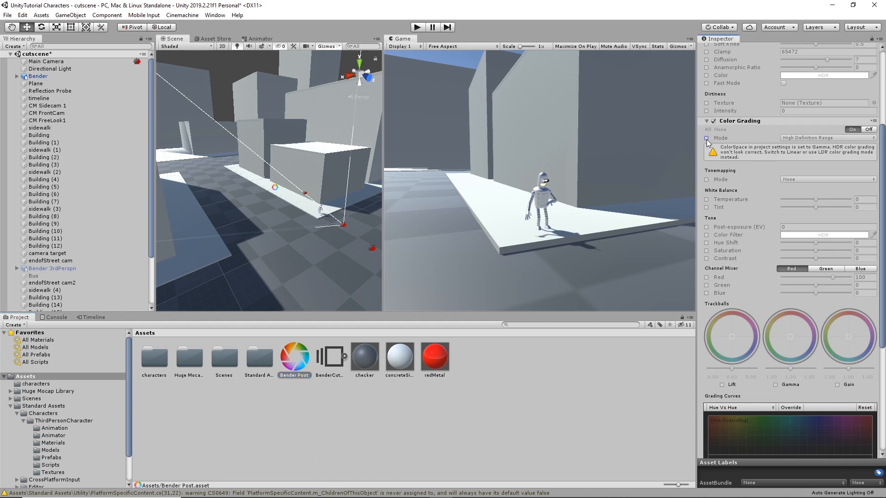
click(706, 180)
click(815, 179)
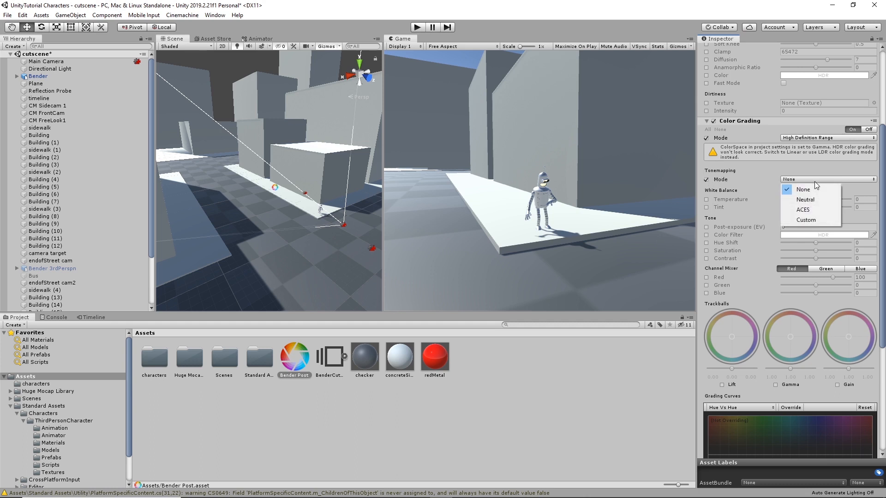
click(815, 181)
click(706, 179)
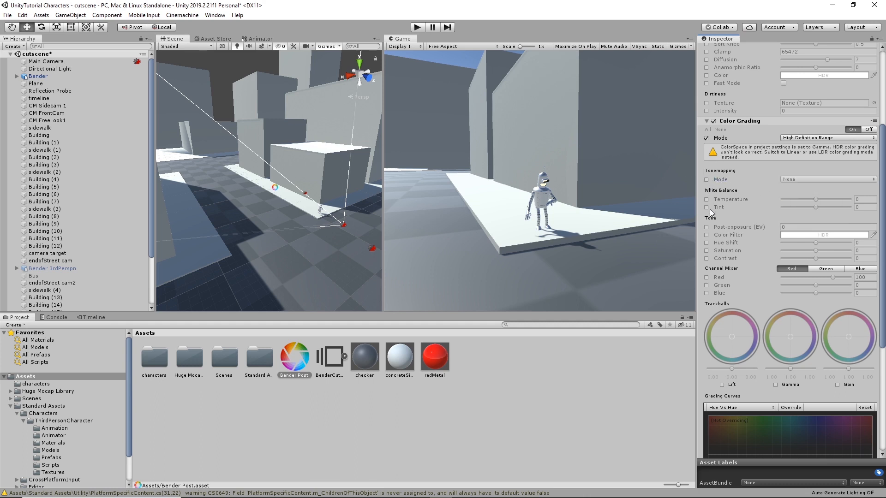
Step: Enable the Color Grading post-exposure override in Bender Post and set it to 0.87
click(707, 227)
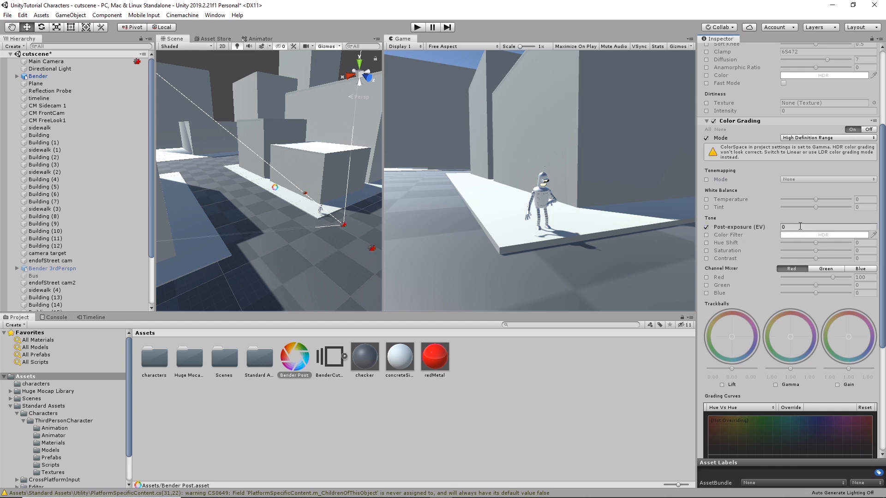
click(781, 227)
text(0.81)
Step: Enable the Color Grading color filter override in Bender Post and pick a light blue
scroll(776, 364, down, 5)
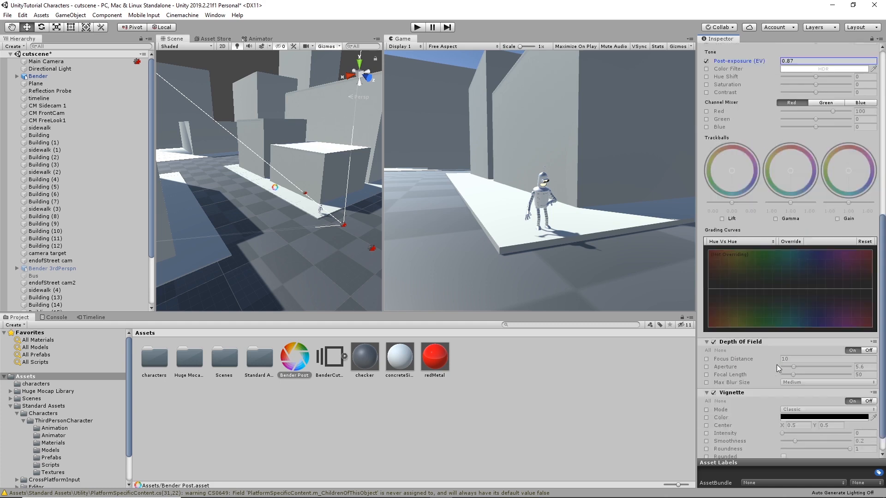
scroll(756, 286, up, 10)
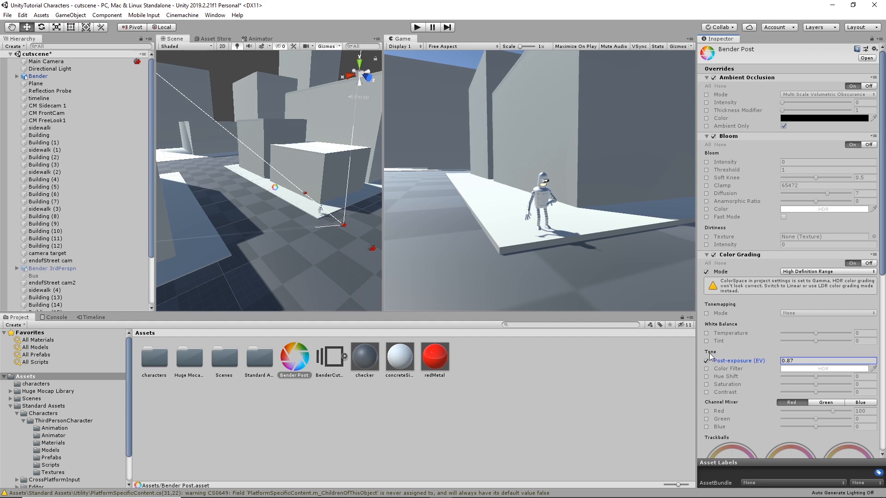
click(706, 341)
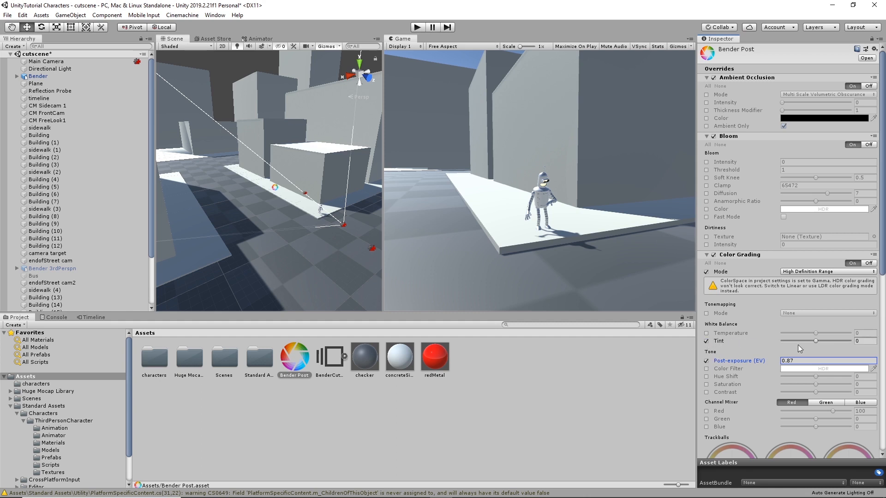
click(706, 342)
click(706, 369)
click(832, 369)
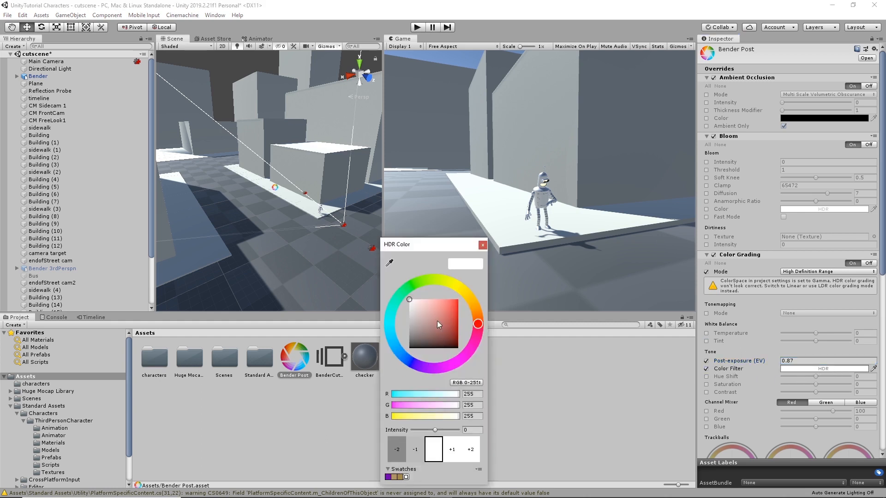
click(390, 328)
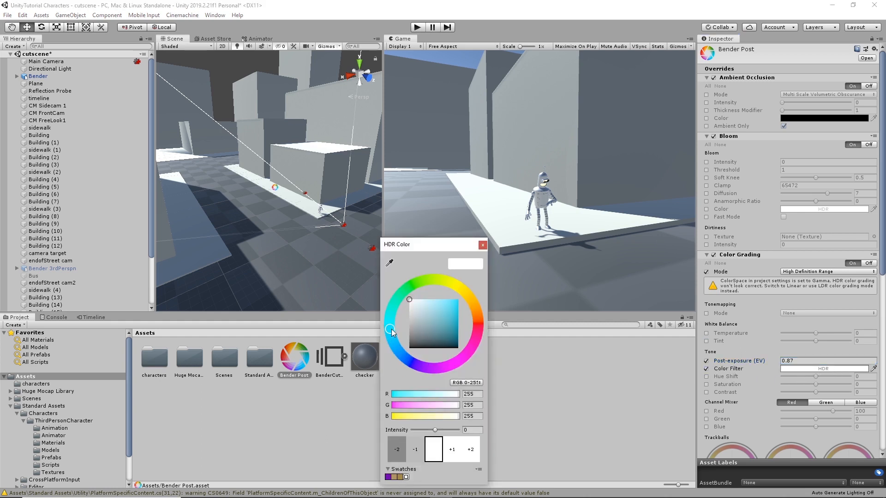
mouse_move(437, 318)
mouse_down()
mouse_move(447, 309)
mouse_move(447, 318)
mouse_move(444, 309)
mouse_up()
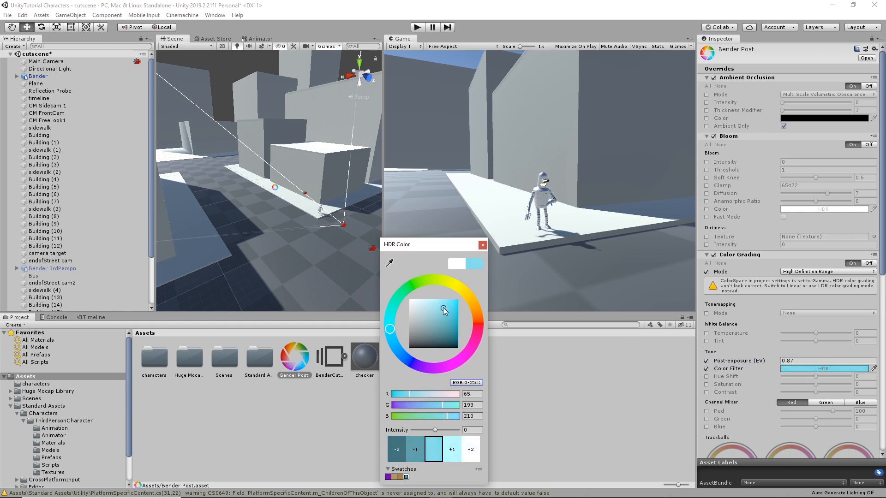
click(483, 245)
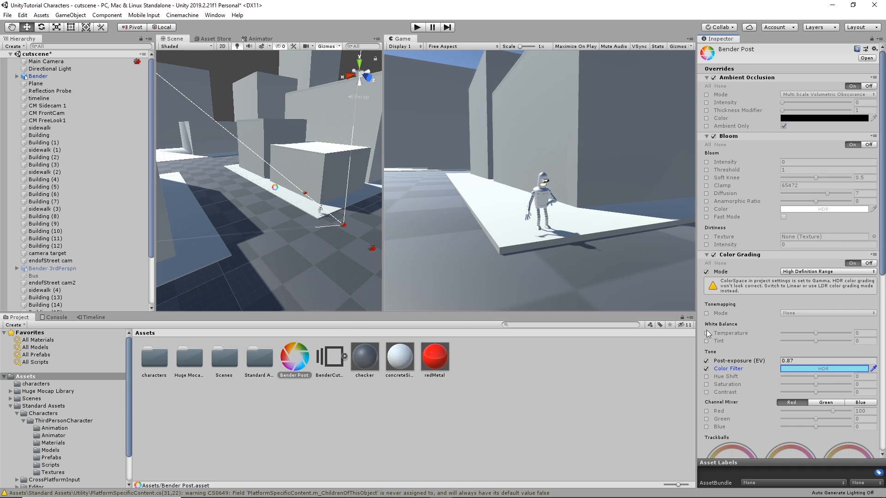
Step: Preview the BenderCutscene timeline at 39:40
scroll(744, 343, down, 10)
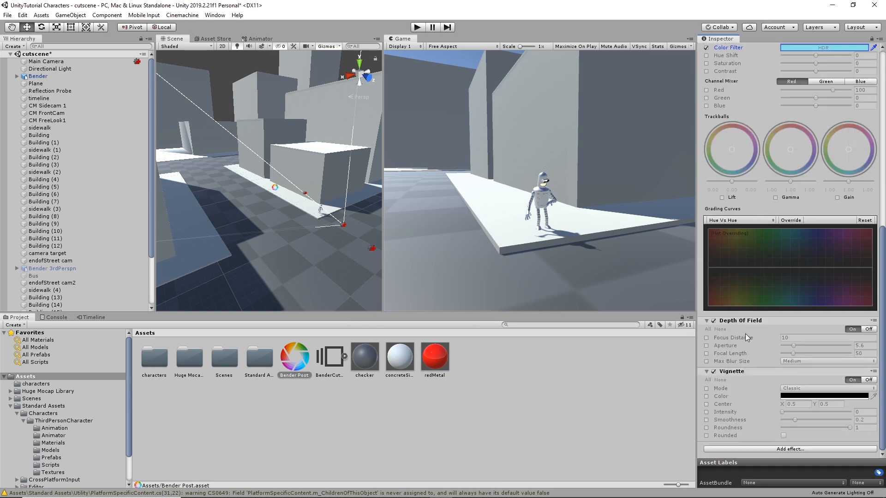
scroll(745, 334, up, 10)
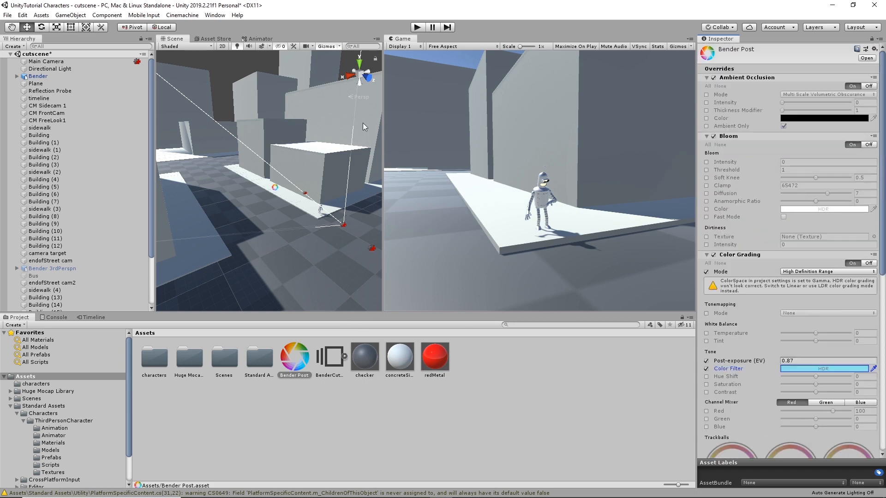
click(90, 317)
drag(491, 333, 536, 342)
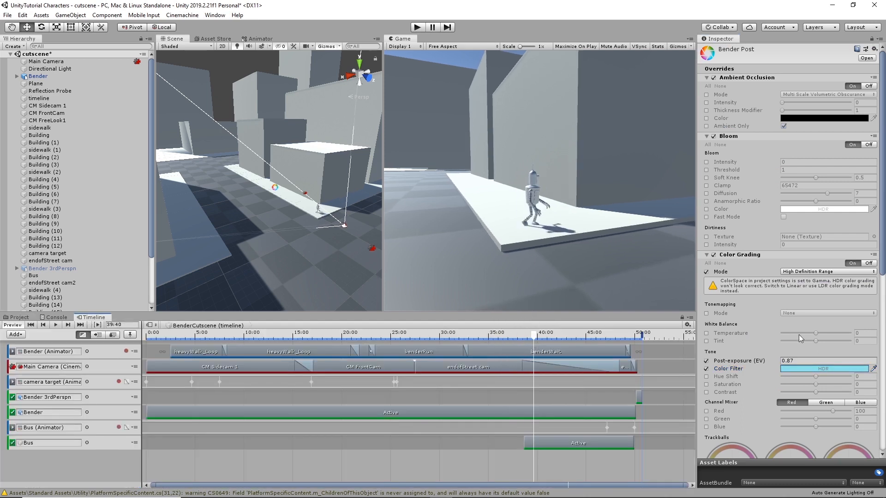
Step: Turn the Post Process Layer component of the Main Camera back on
click(34, 63)
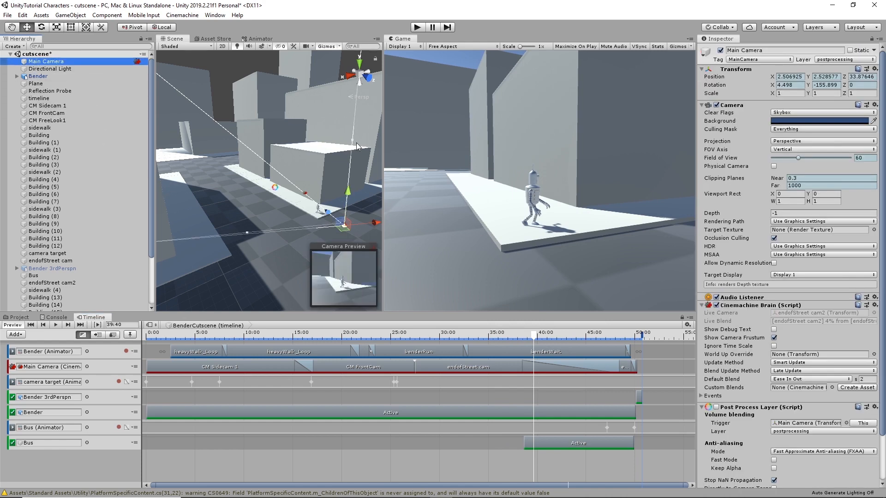
click(717, 408)
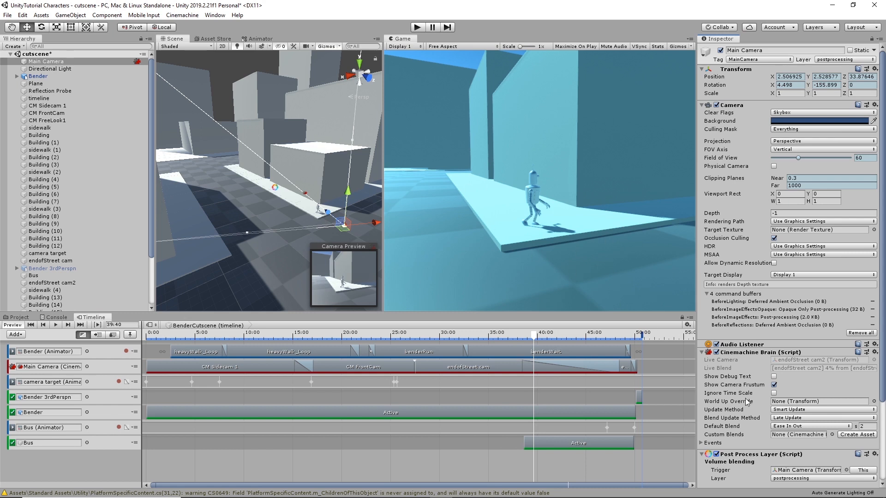
mouse_move(747, 402)
scroll(746, 411, down, 3)
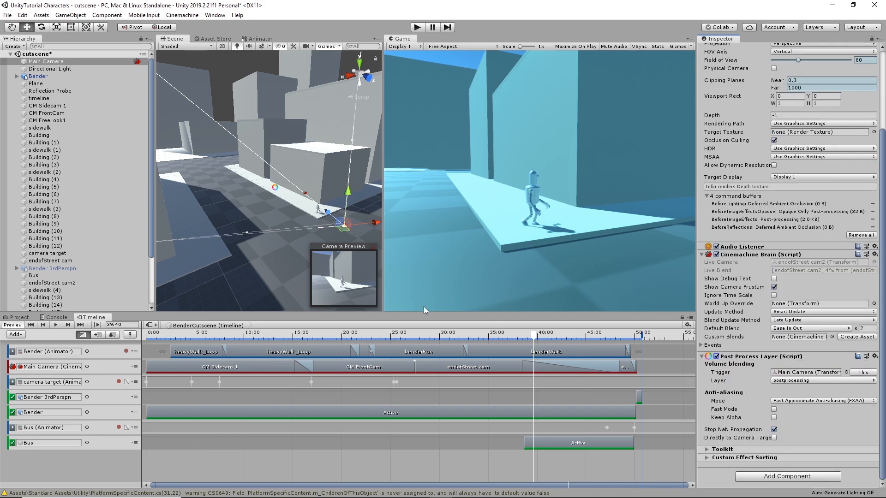
Step: In the post volume's Color Grading, set post-exposure to 0.68, then enable the Contrast override and set it to 23
click(274, 189)
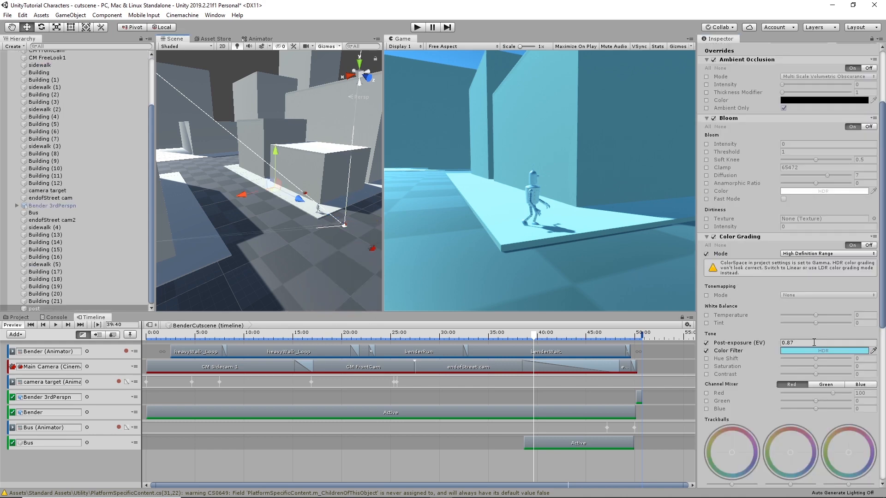
click(782, 343)
mouse_move(783, 346)
mouse_down()
mouse_move(771, 346)
mouse_move(779, 347)
mouse_up()
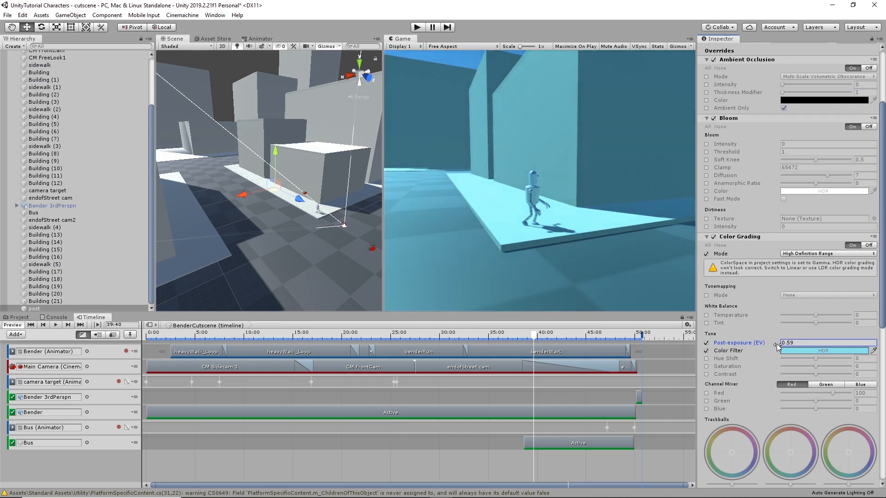
click(706, 375)
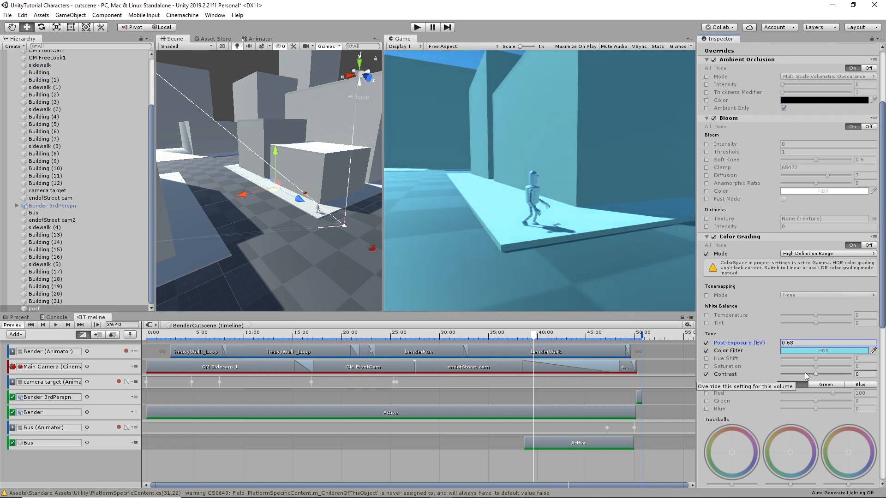
drag(818, 375, 829, 376)
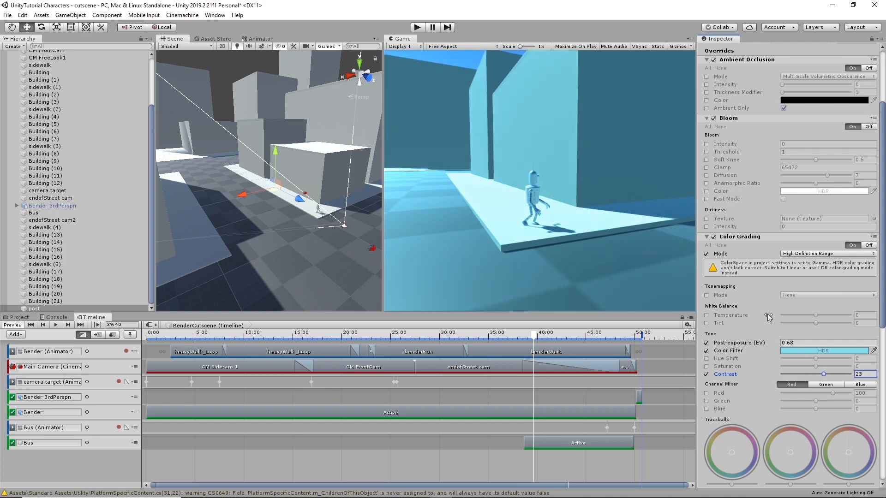
Step: Enable the Vignette mode, color and intensity overrides, keeping Classic mode and setting the intensity to 0.422
scroll(769, 318, down, 10)
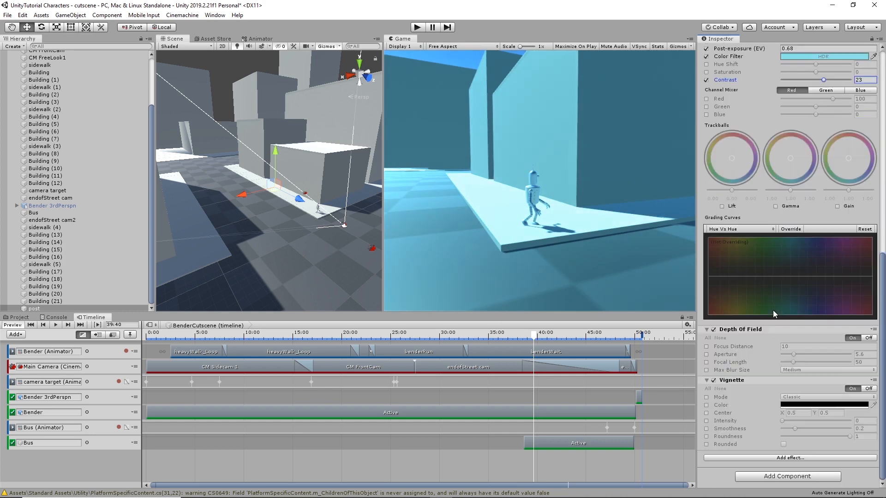
click(706, 397)
click(820, 398)
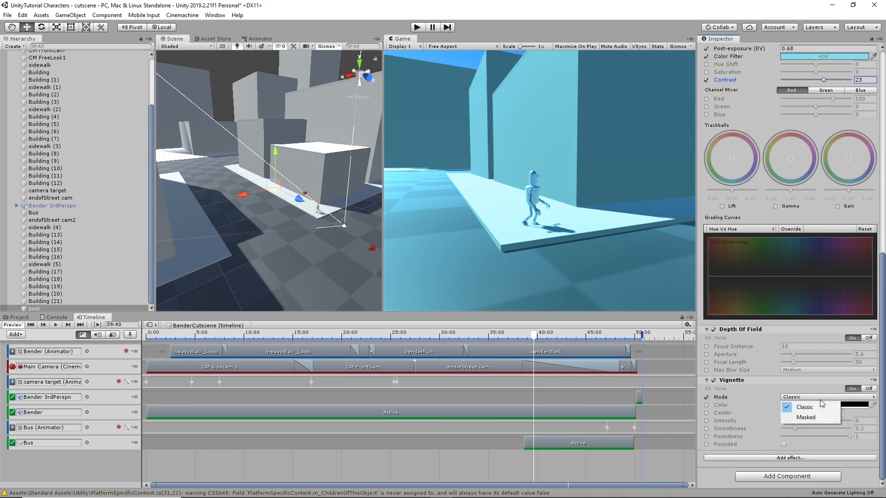
click(815, 397)
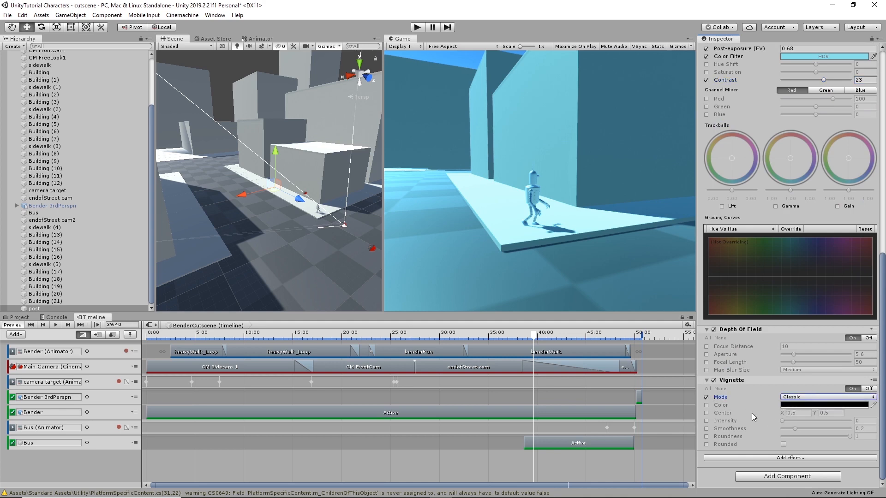
click(706, 405)
click(706, 421)
drag(782, 421, 811, 431)
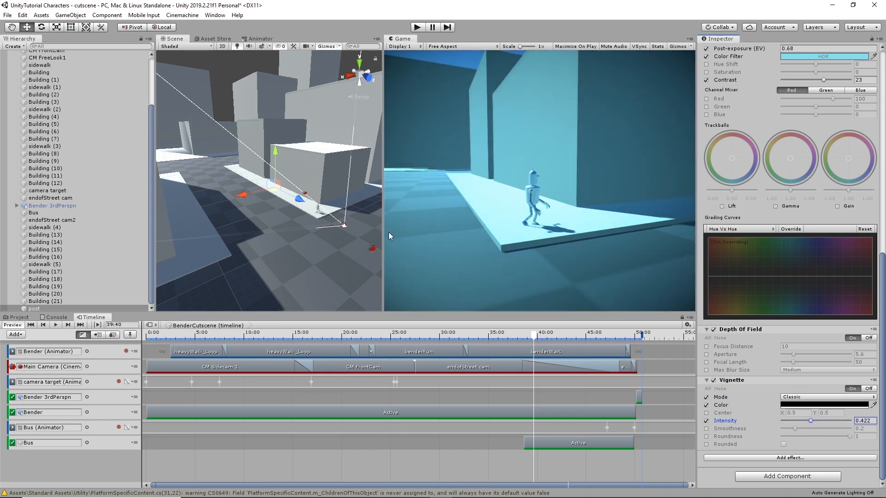
Step: Enable the Depth Of Field focus distance and aperture overrides, setting focus distance to 9.71 and aperture to 1.3
drag(383, 242, 310, 242)
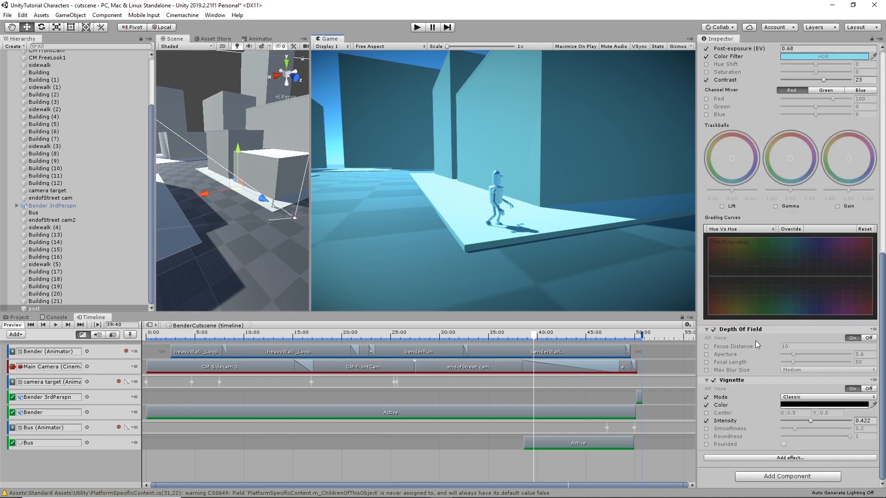
click(706, 347)
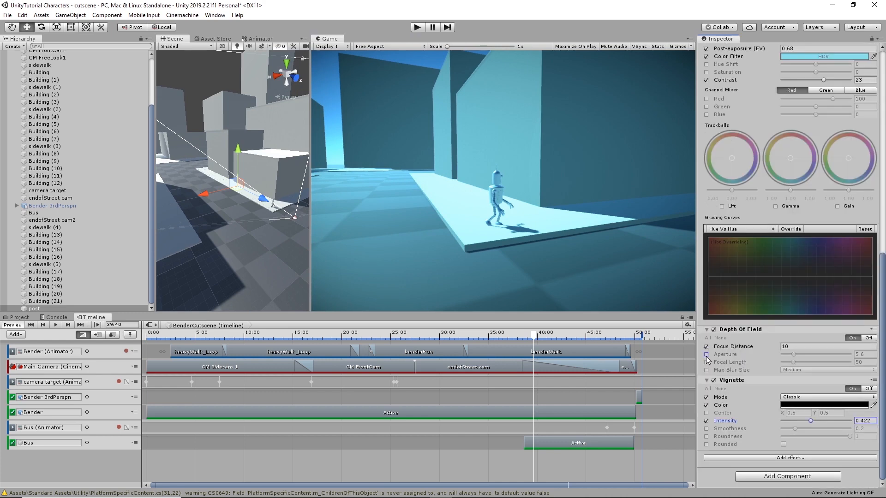
click(706, 354)
drag(795, 355, 785, 358)
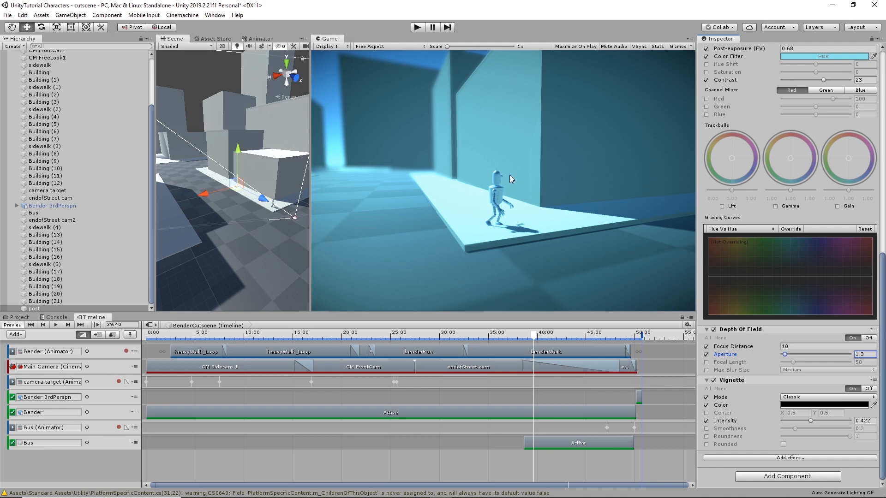
drag(778, 350, 760, 351)
mouse_move(755, 351)
mouse_down()
mouse_move(853, 345)
mouse_move(776, 352)
mouse_move(649, 339)
mouse_move(764, 339)
mouse_up()
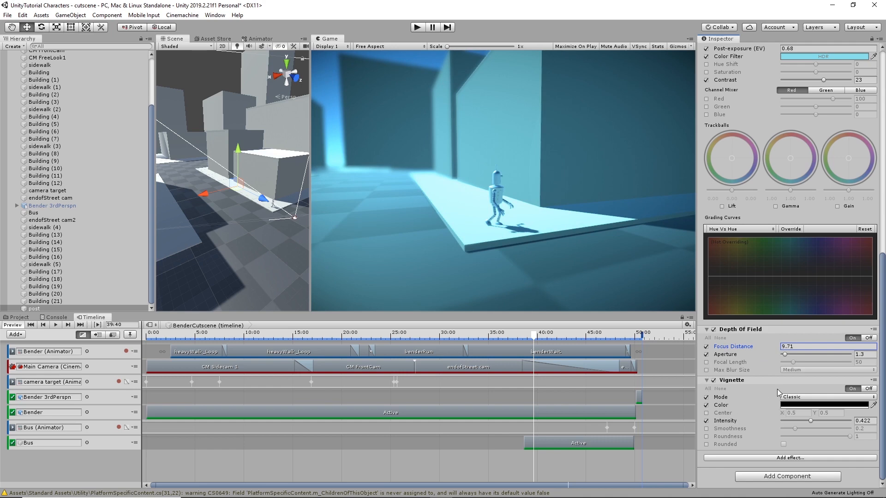
Step: Enable the Bloom intensity and threshold overrides, setting the intensity to 2.57 and the threshold to 0.9
scroll(722, 366, up, 10)
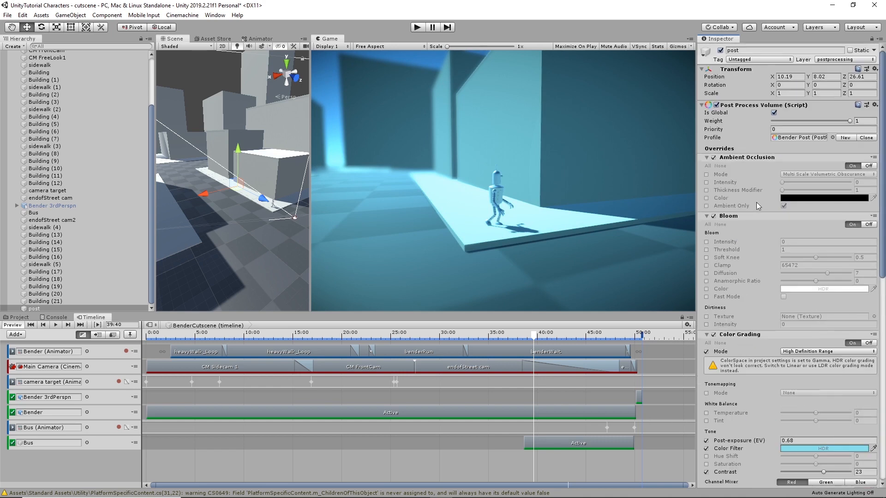
click(714, 216)
click(714, 216)
click(706, 241)
click(773, 243)
drag(774, 242, 800, 253)
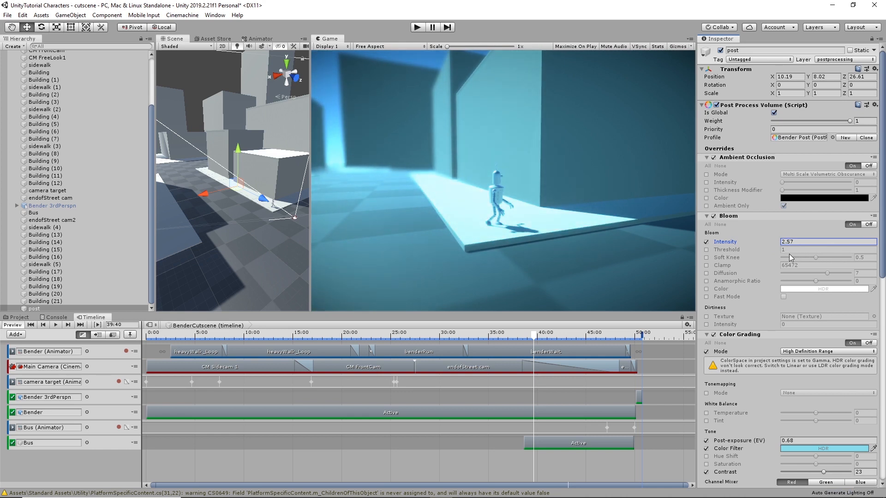
click(707, 250)
drag(777, 250, 777, 251)
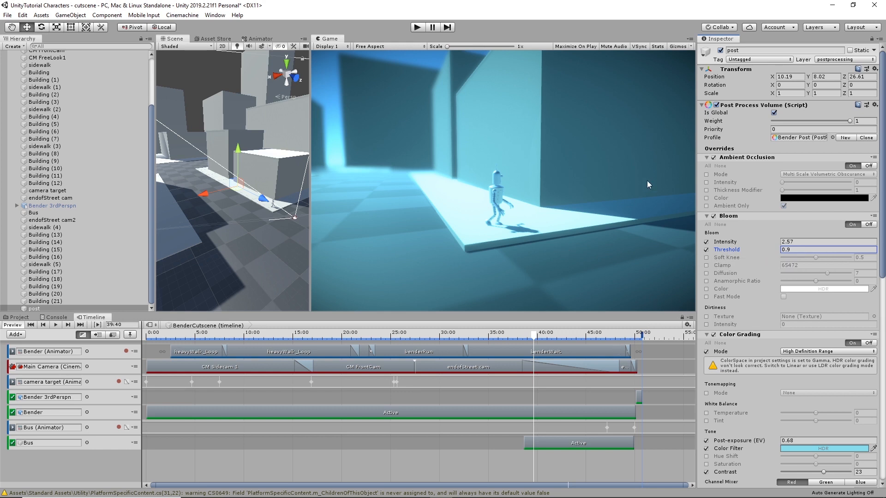
Step: Preview the cutscene at 14:33 and set the Depth Of Field focus distance to 4.65 and aperture to 4.4
drag(534, 334, 290, 326)
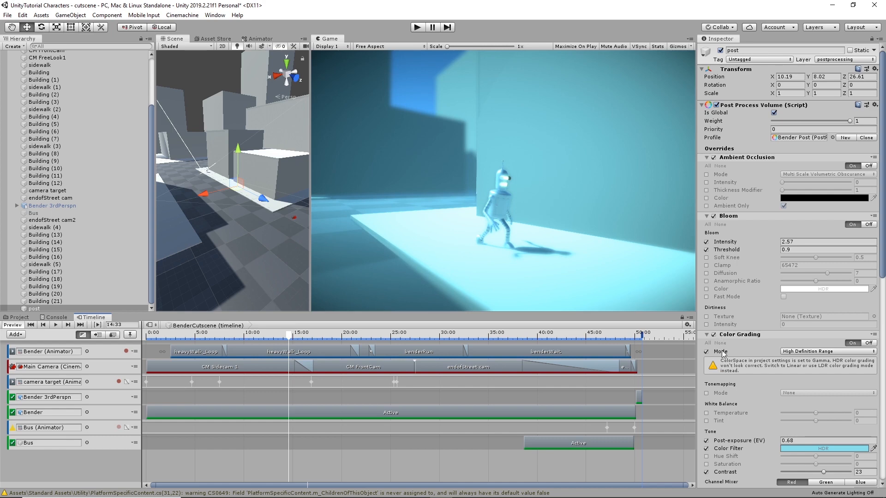
scroll(730, 388, down, 5)
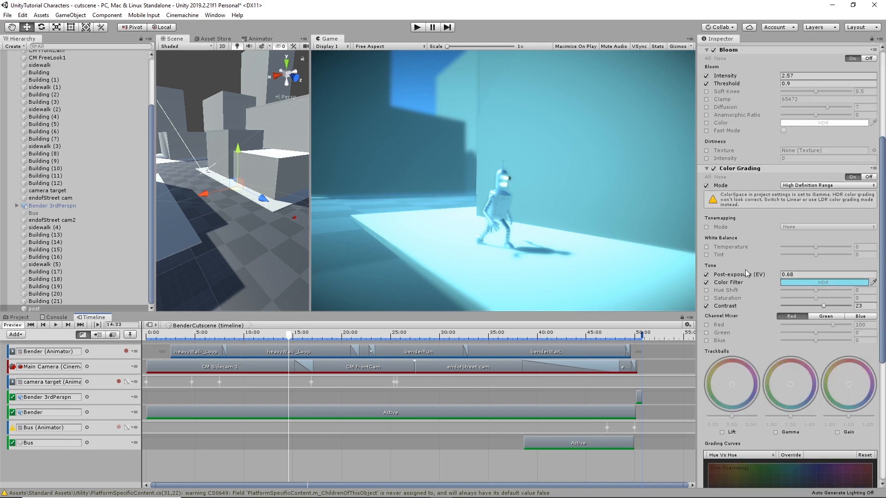
scroll(830, 314, up, 5)
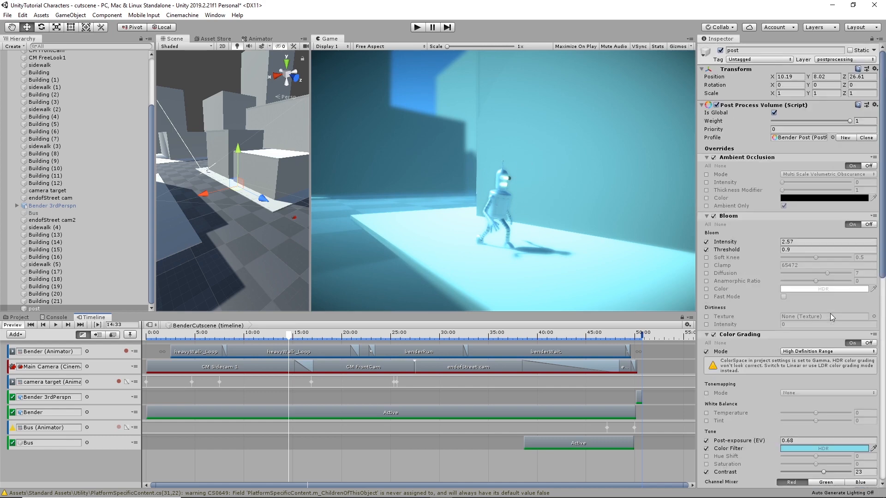
scroll(746, 271, down, 12)
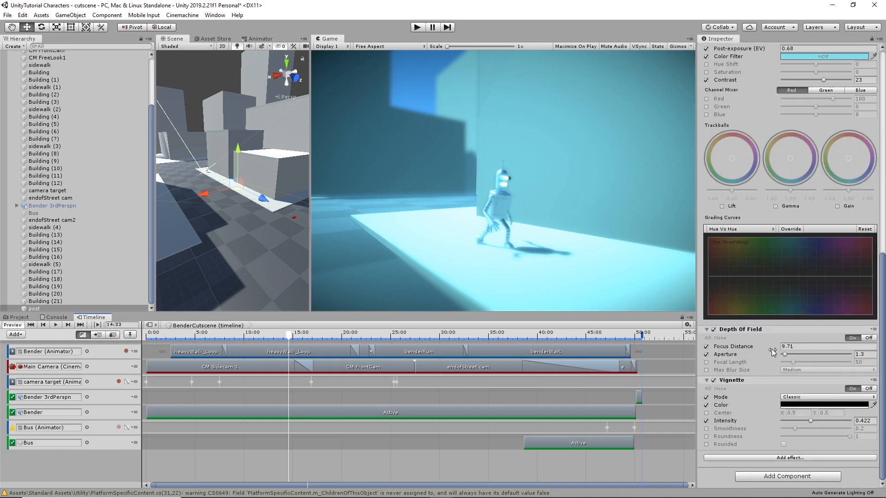
drag(779, 349, 801, 357)
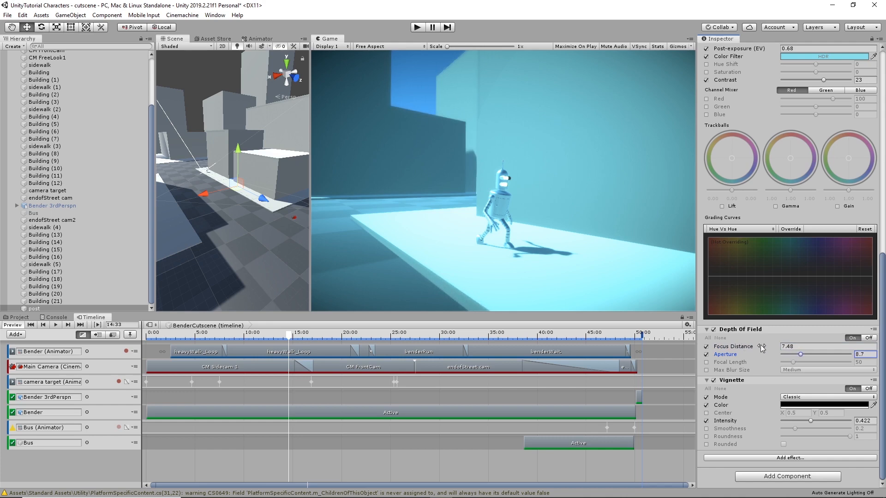
drag(801, 357, 756, 349)
Step: Preview the cutscene at 34:57 and change the Color Grading color filter to a pale cream, RGB 241, 238, 201
drag(294, 337, 487, 323)
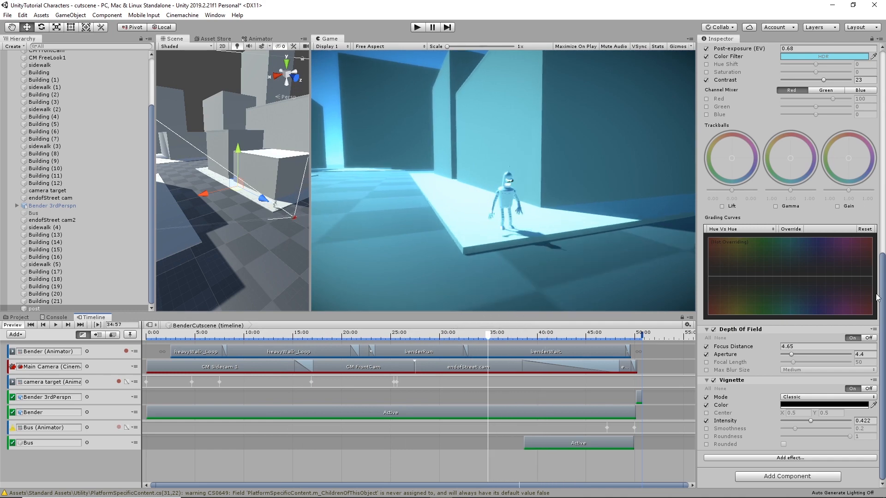
scroll(841, 222, up, 5)
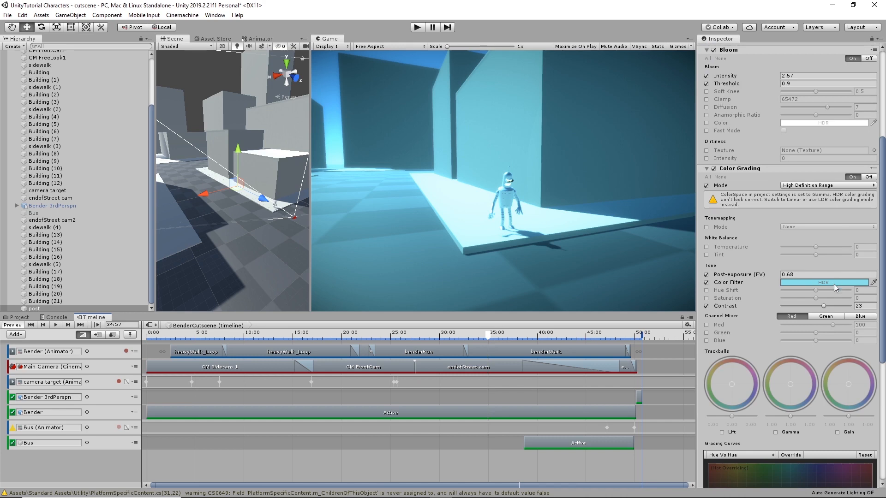
click(834, 282)
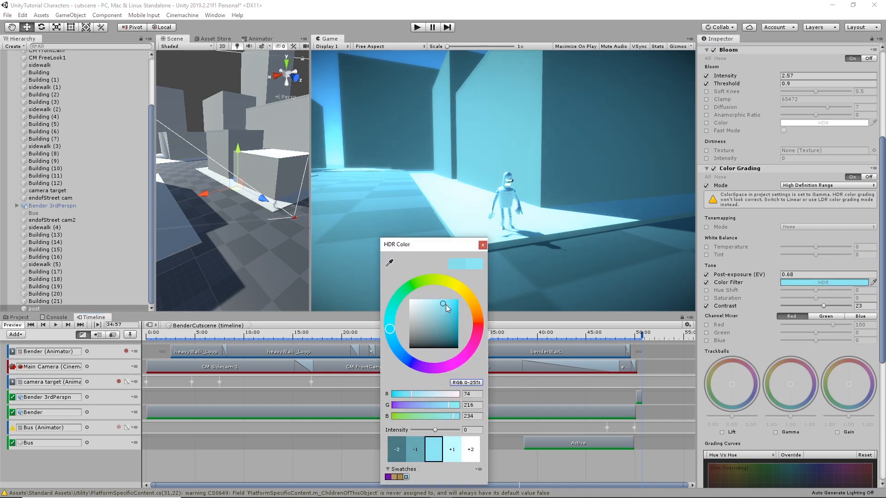
drag(446, 304, 434, 305)
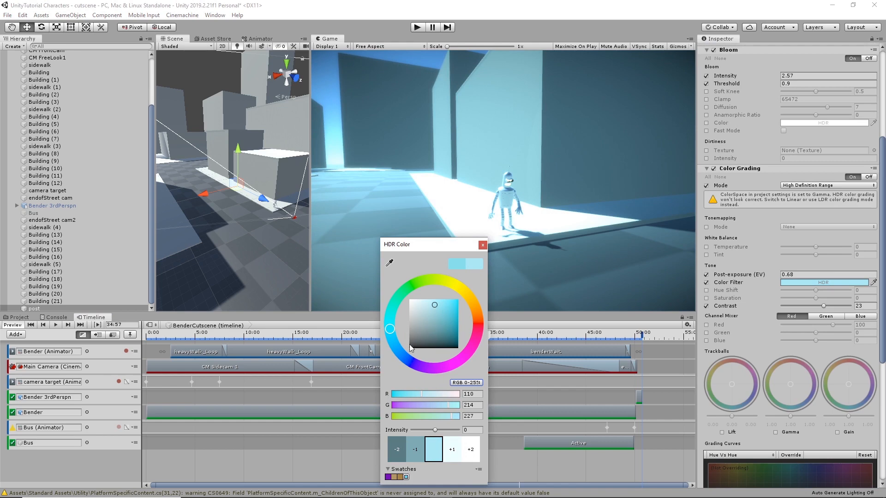
mouse_move(392, 329)
mouse_down()
mouse_move(392, 341)
mouse_move(448, 271)
mouse_move(466, 277)
mouse_up()
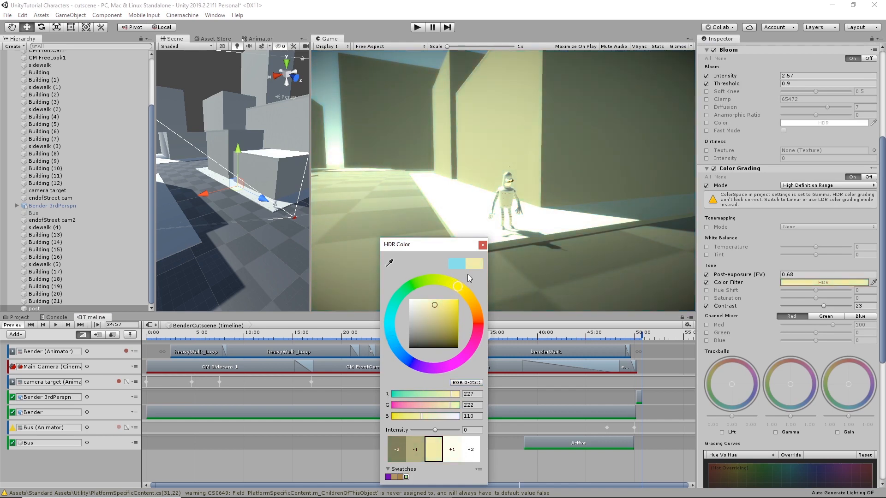
mouse_move(434, 306)
mouse_down()
mouse_move(436, 313)
mouse_move(417, 302)
mouse_up()
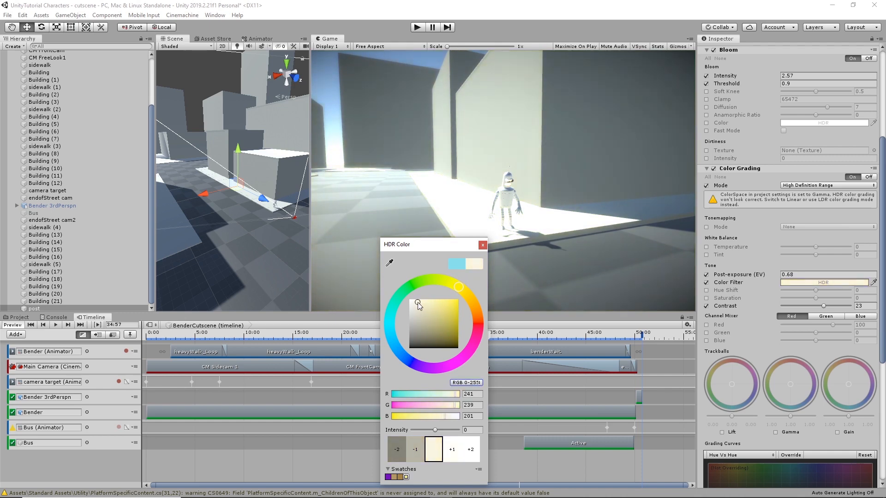
click(482, 244)
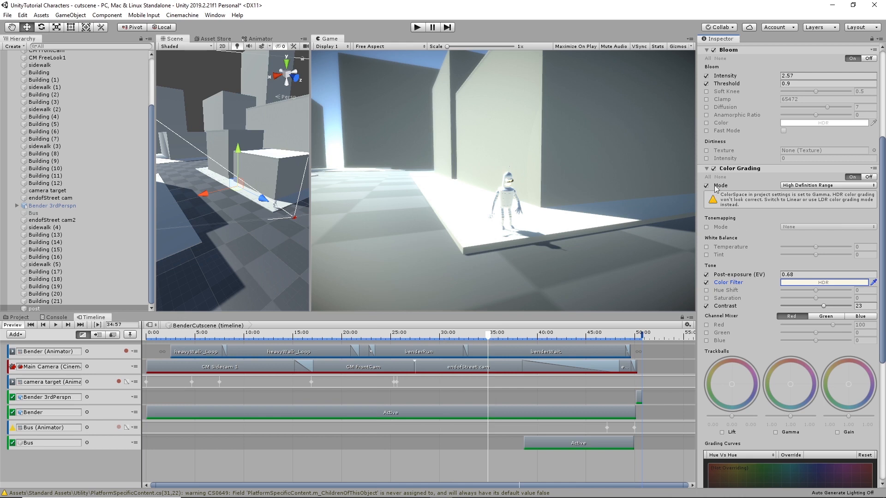
Step: Enable the Tonemapping mode override in Color Grading, try Neutral, and set the mode to ACES
click(706, 227)
click(807, 227)
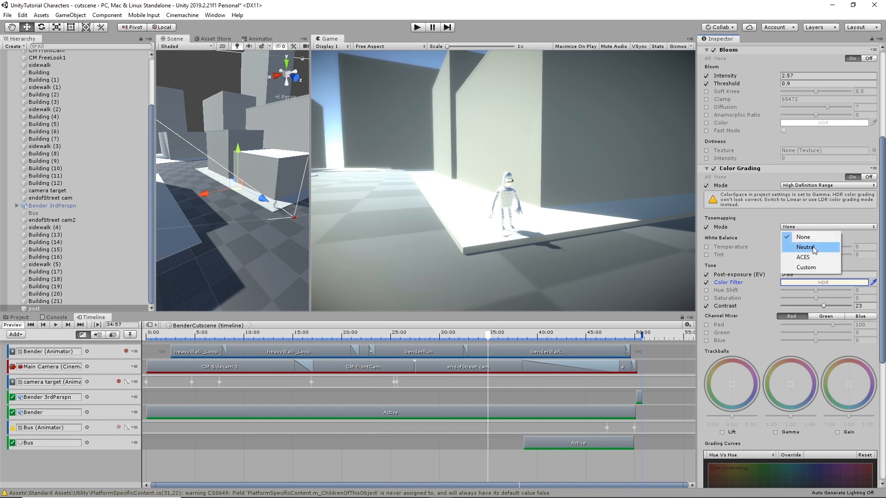
click(813, 246)
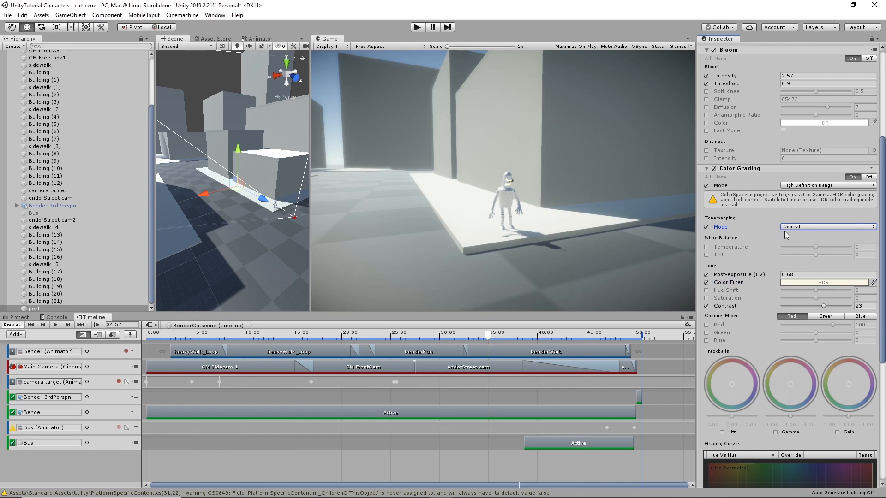
click(815, 226)
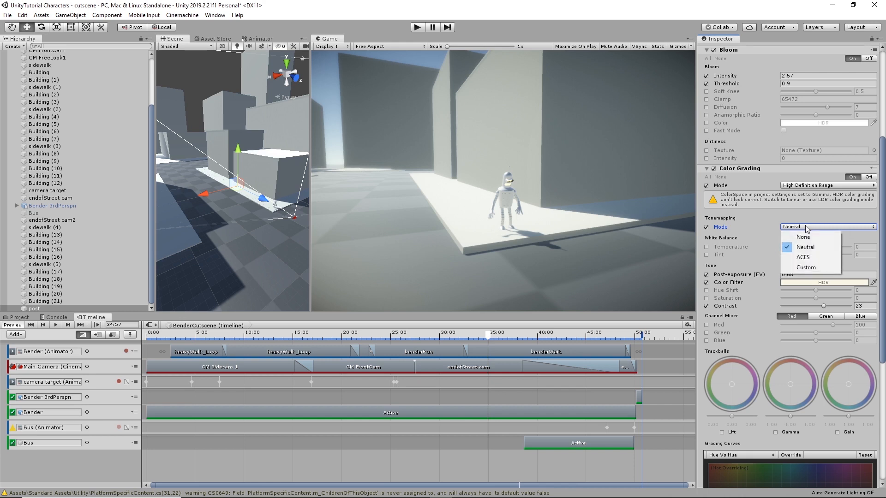
click(806, 258)
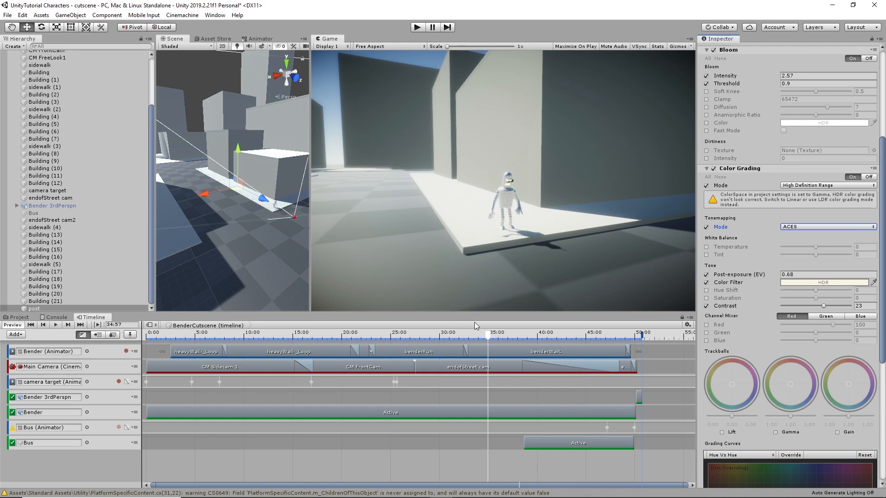
Step: Preview the cutscene at 36:08 and change the color filter to a pale blue, RGB 201, 233, 241
mouse_move(494, 335)
mouse_down()
mouse_move(316, 333)
mouse_move(247, 314)
mouse_move(175, 277)
mouse_move(381, 322)
mouse_move(649, 343)
mouse_move(499, 349)
mouse_up()
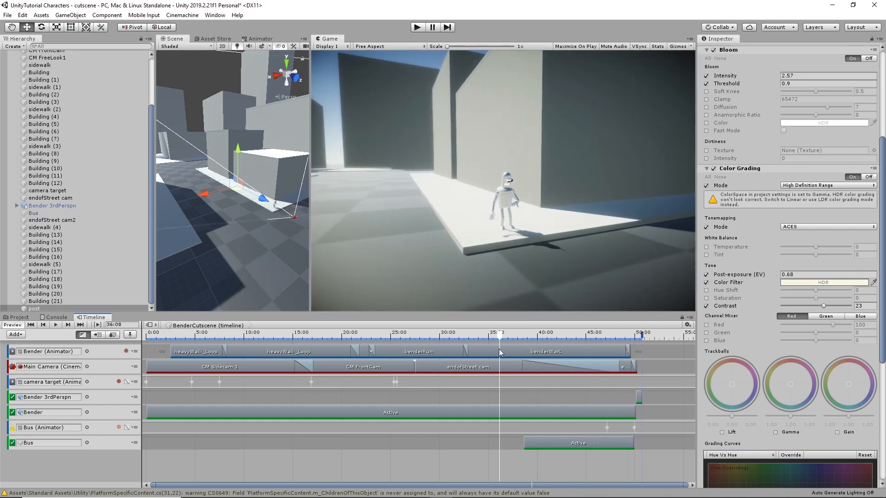
click(829, 283)
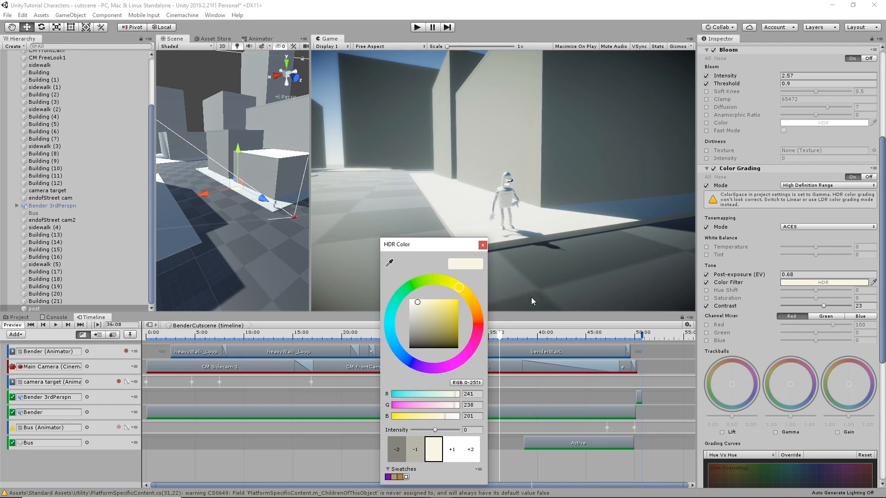
drag(424, 286, 389, 333)
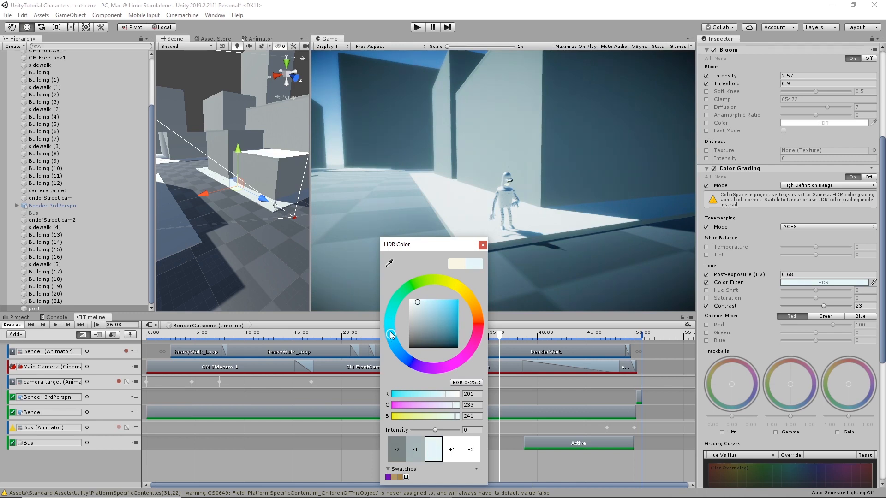
click(482, 245)
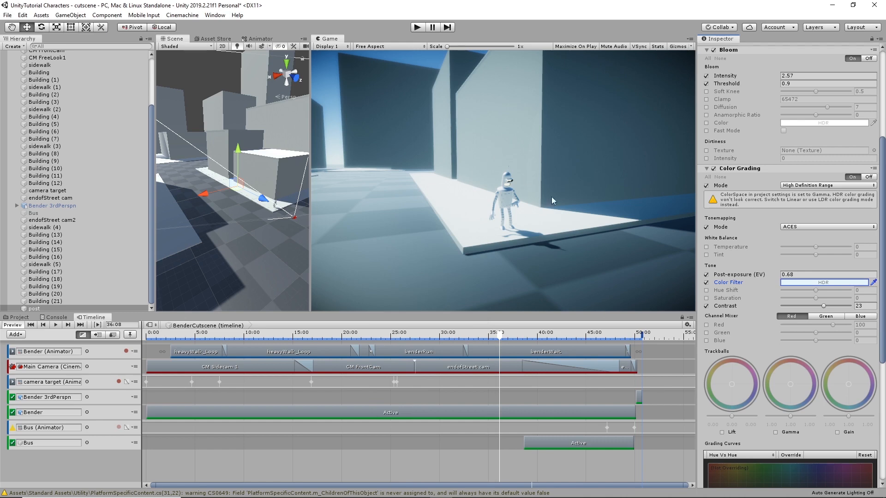
Step: Try a Color Grading hue shift of -12 and a saturation of -4, switching each override off again
click(705, 290)
mouse_move(814, 289)
mouse_down()
mouse_move(765, 299)
mouse_move(838, 291)
mouse_move(814, 294)
mouse_up()
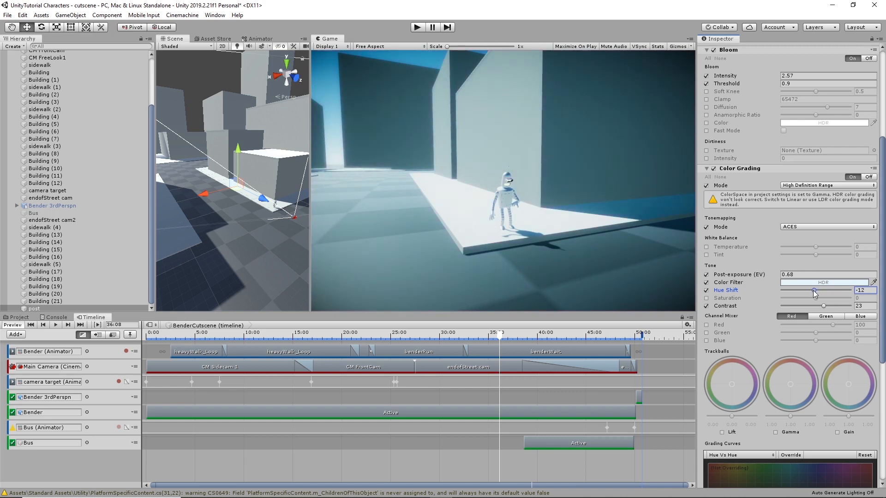
click(706, 290)
click(706, 298)
mouse_move(814, 297)
mouse_down()
mouse_move(751, 302)
mouse_move(861, 299)
mouse_move(819, 303)
mouse_up()
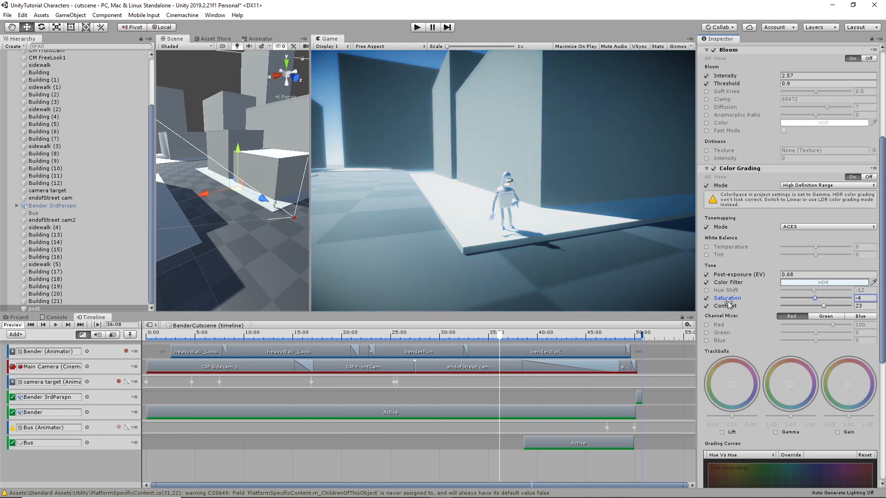
click(706, 298)
Step: Preview the cutscene at 33:40 and widen the Scene view, framing the post object and the street corner
drag(500, 340, 475, 335)
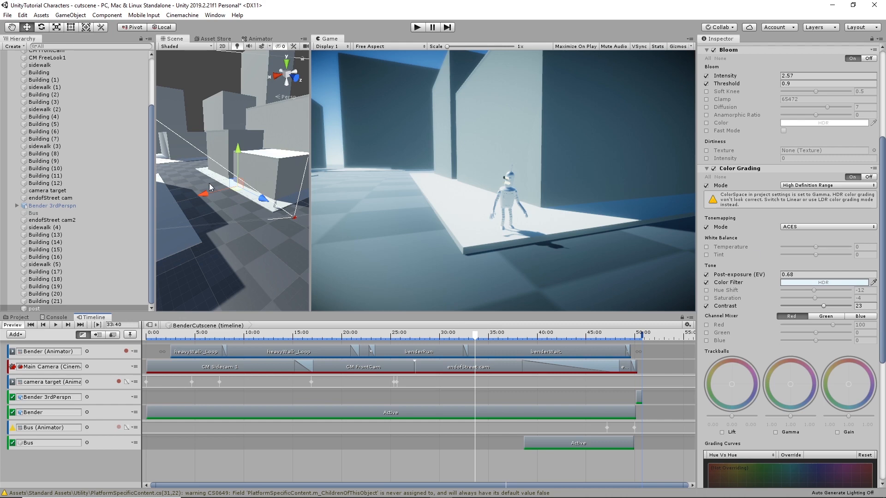
drag(236, 190, 235, 191)
scroll(757, 215, up, 5)
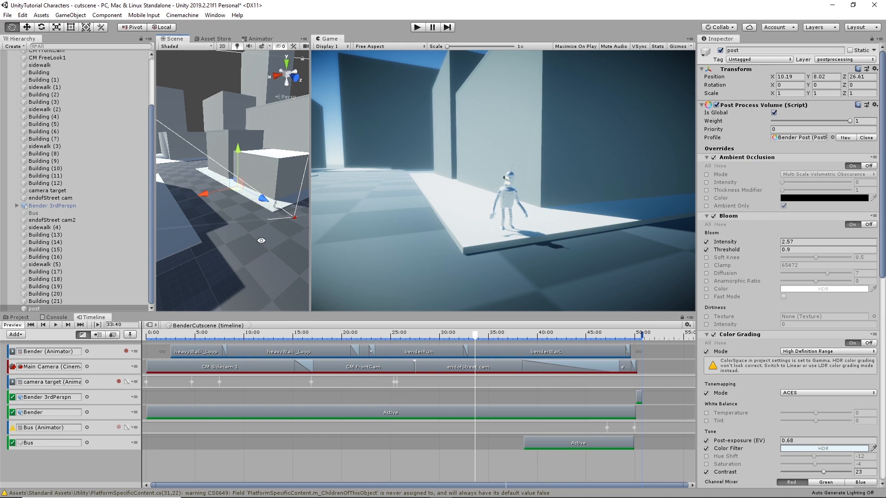
alt+middle_drag(226, 194, 158, 207)
alt+right_drag(158, 206, 227, 226)
middle_drag(227, 226, 301, 233)
drag(310, 244, 427, 246)
middle_drag(373, 238, 310, 224)
alt+drag(311, 224, 314, 250)
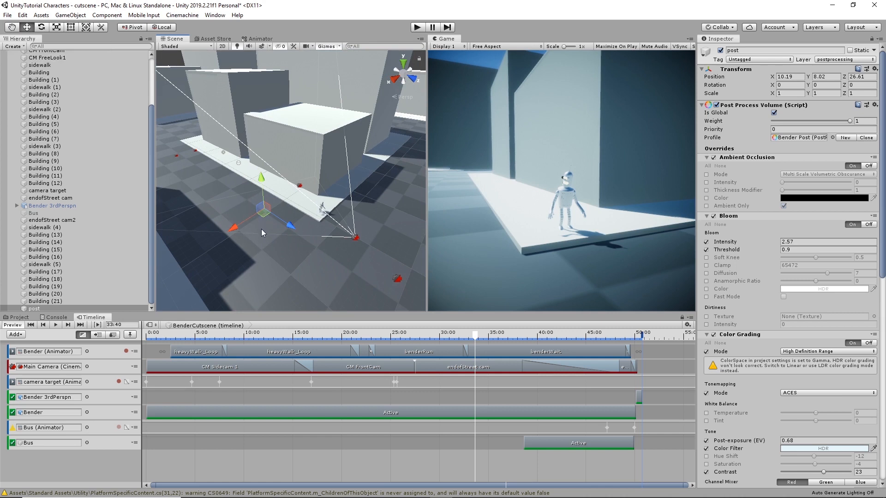
Step: Create a cube and move it near the post object, to about X 9.93 and Z 18.21
click(110, 16)
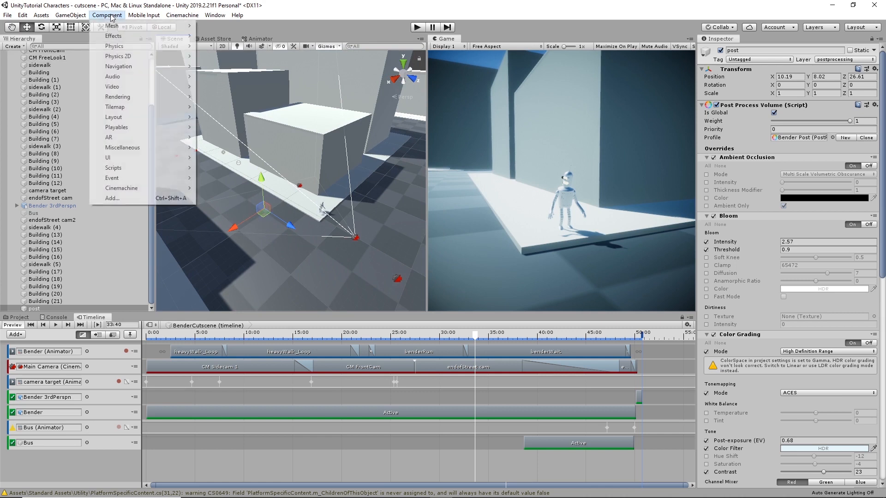
mouse_move(72, 15)
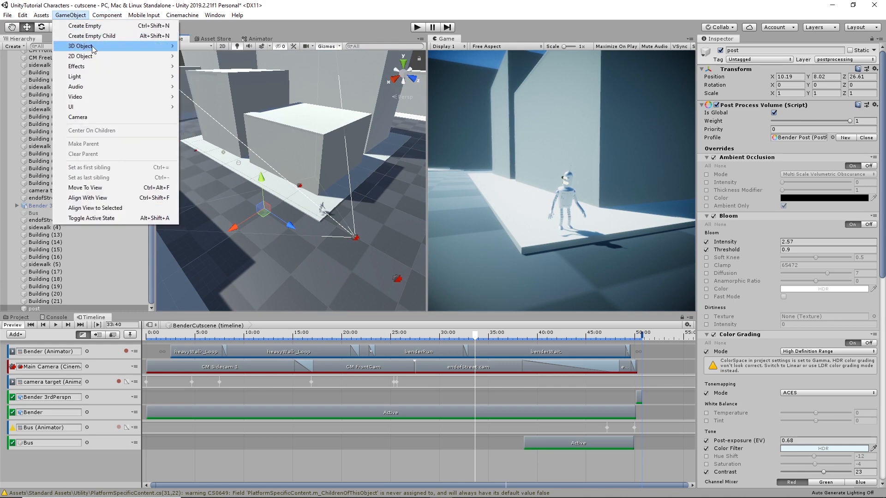
mouse_move(93, 50)
click(218, 49)
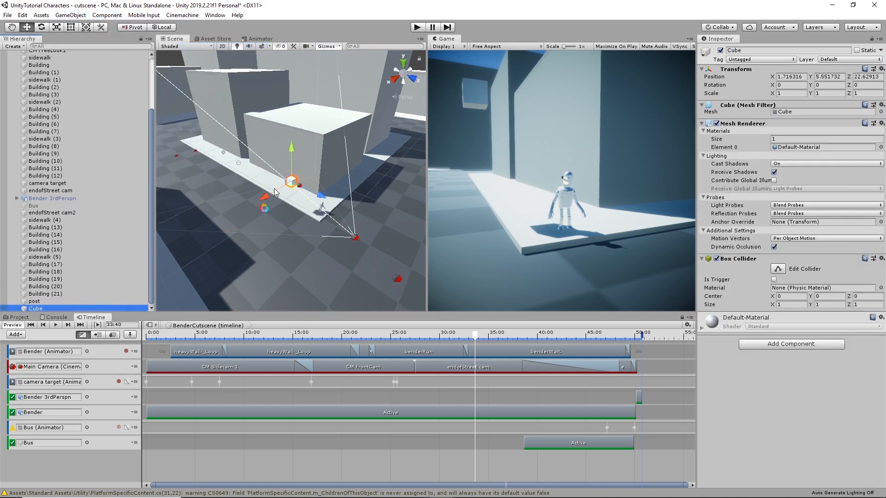
drag(275, 192, 228, 209)
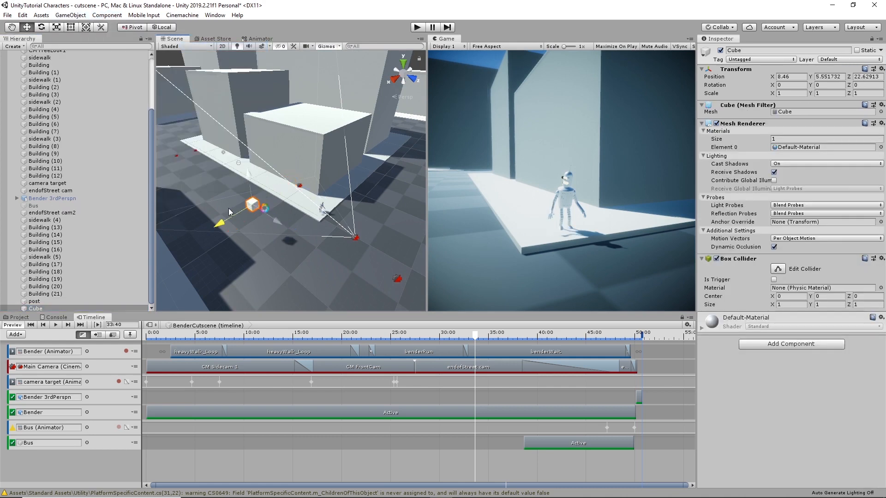
Step: Copy the post object's Post Process Volume and paste it onto the cube as a new component
click(269, 206)
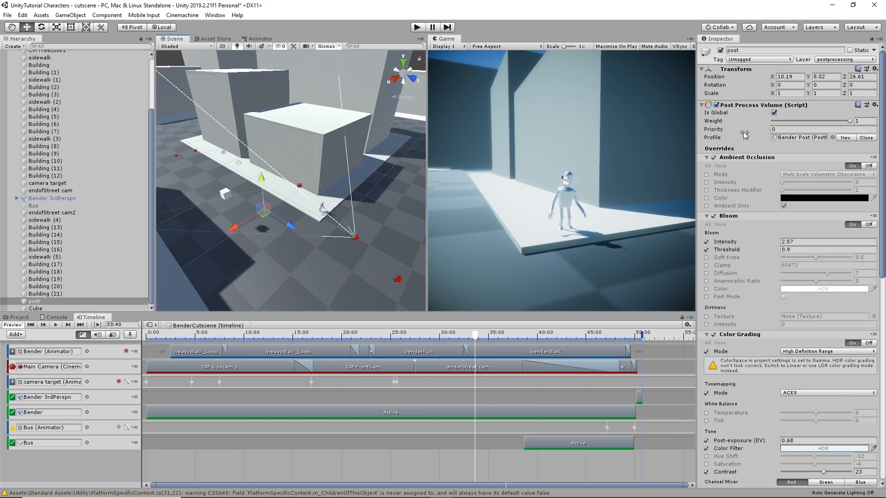
right_click(762, 108)
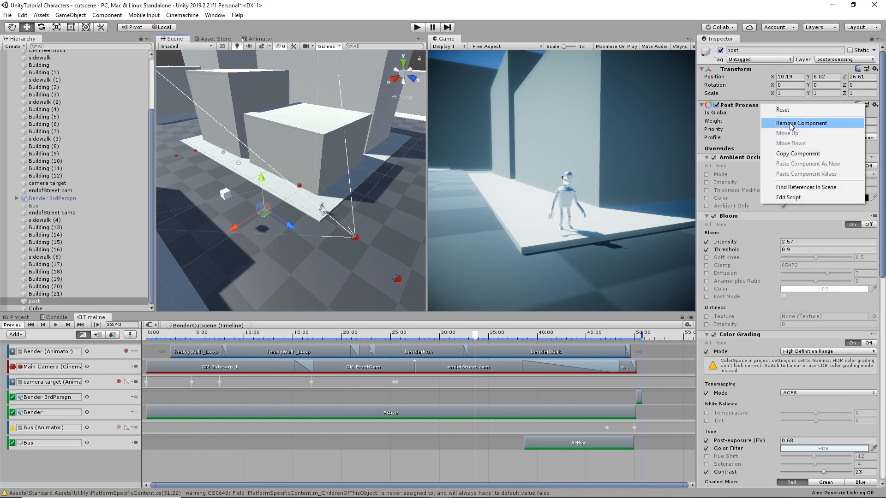
click(790, 154)
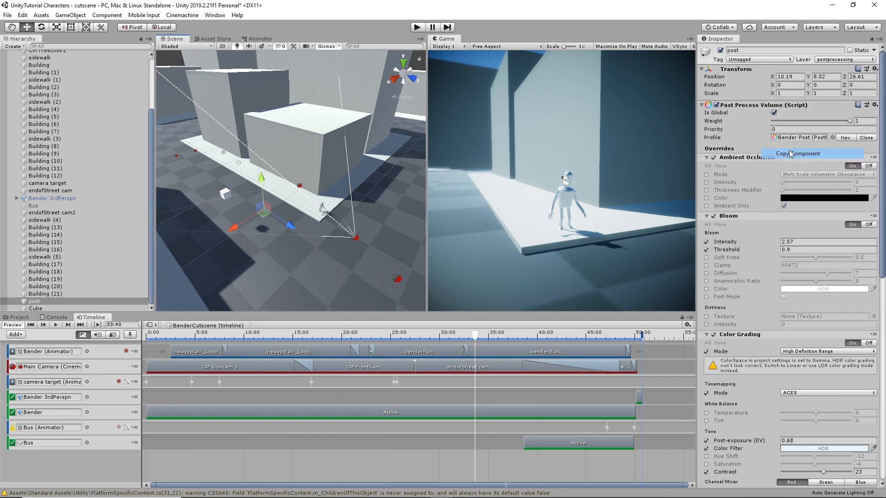
click(226, 195)
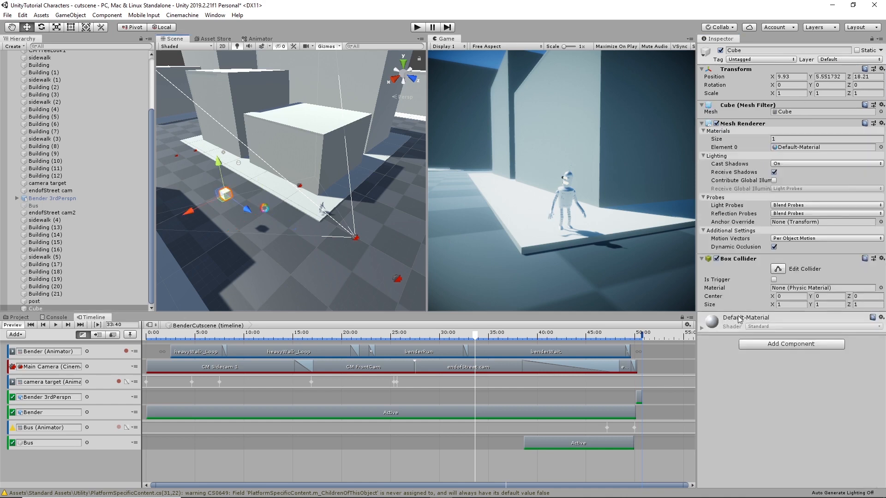
right_click(741, 260)
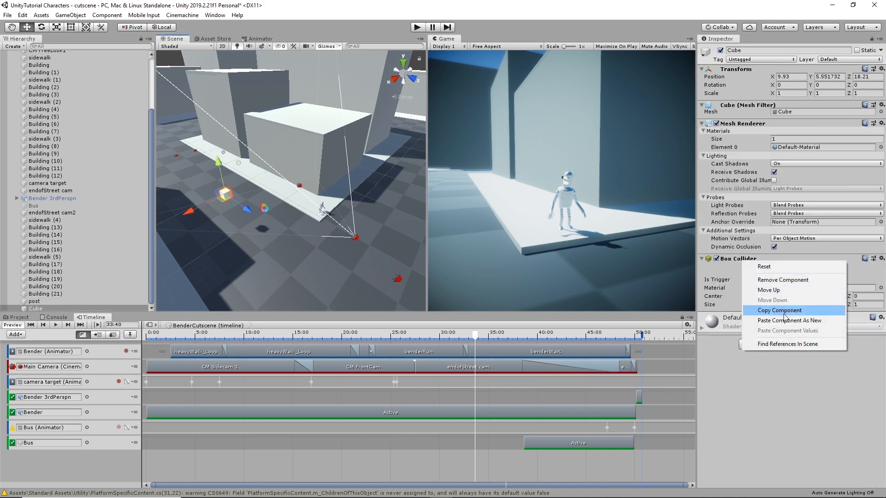
click(784, 322)
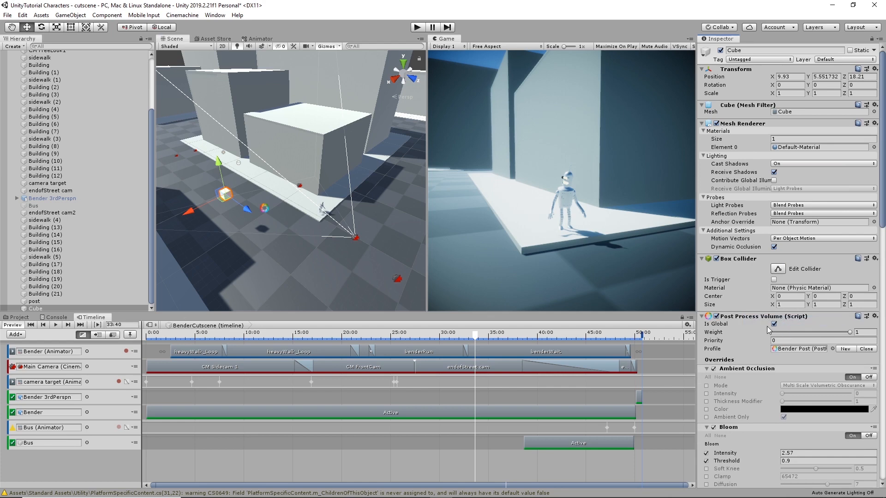
Step: Remove the Post Process Volume component from the post object
click(265, 210)
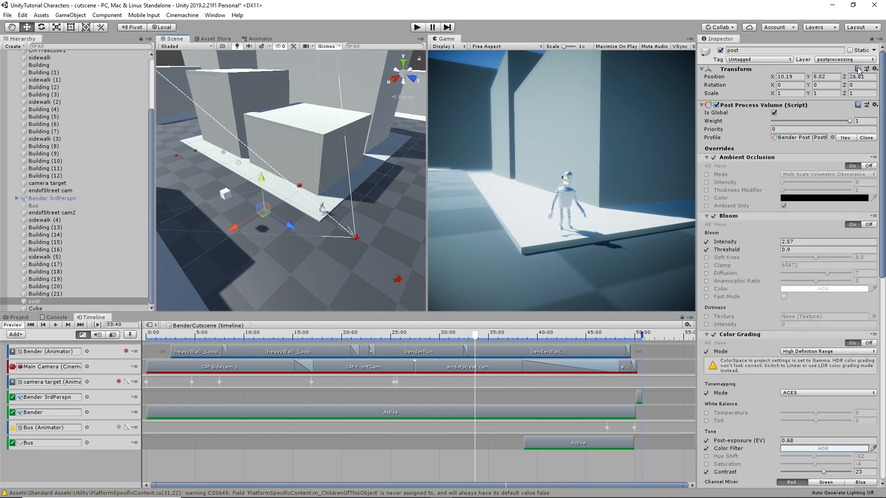
right_click(753, 111)
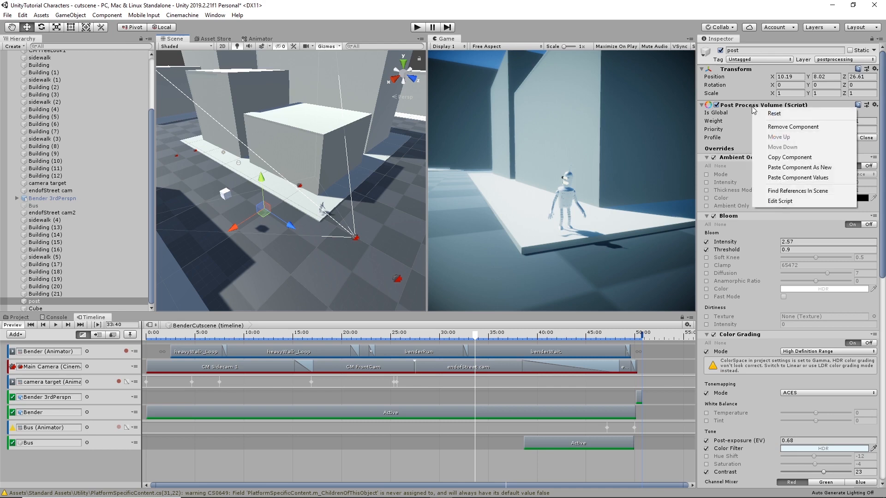
click(794, 127)
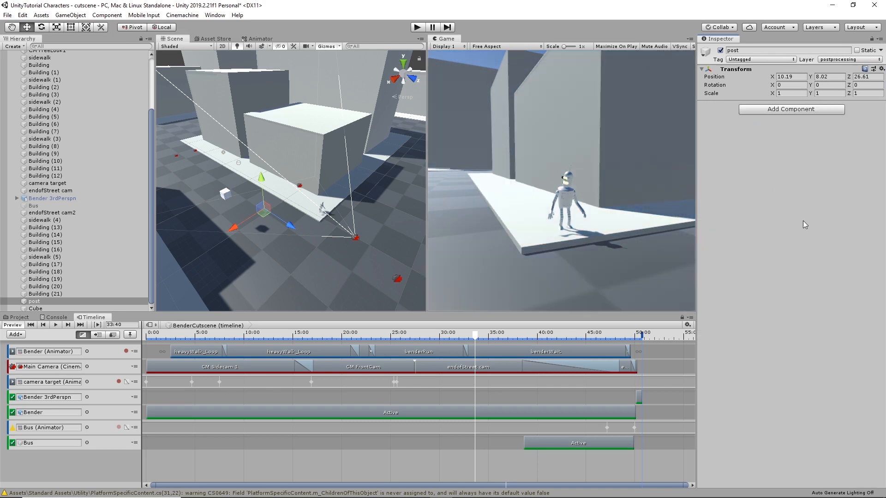
Step: Disable the cube's Mesh Renderer and Box Collider and move the cube along Z to about 26.58
click(224, 196)
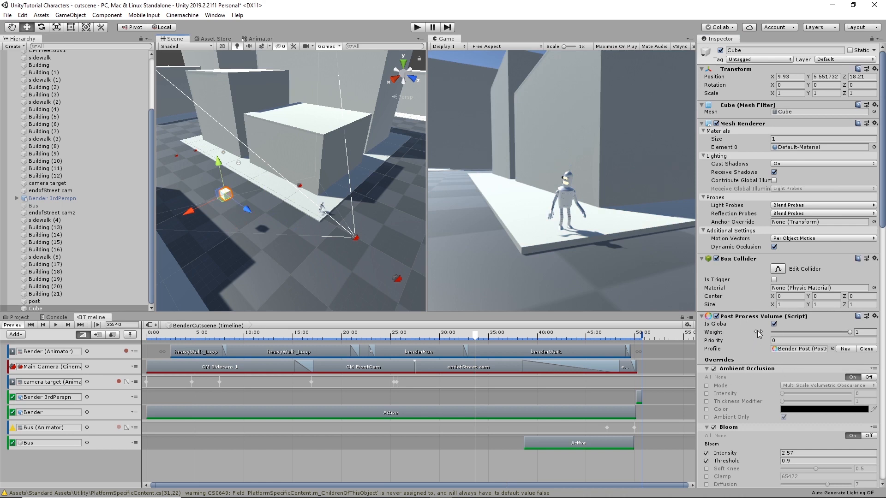
click(717, 123)
click(716, 260)
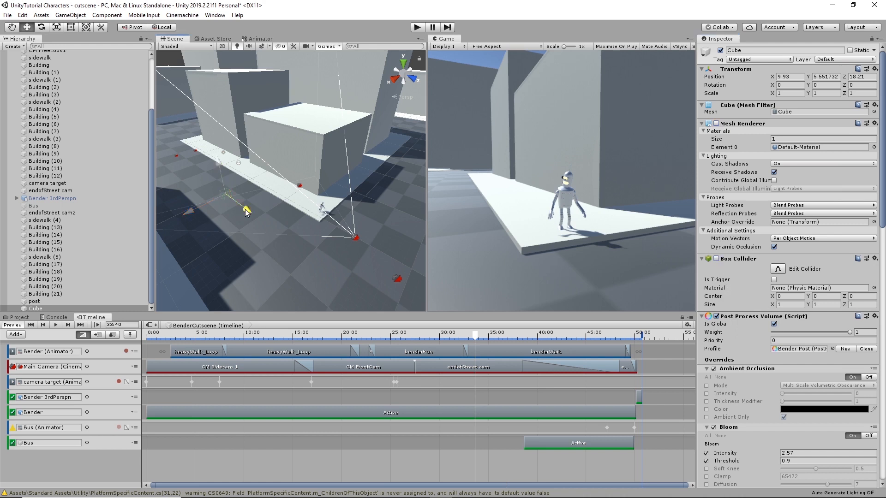
mouse_move(247, 209)
mouse_down()
mouse_move(289, 218)
mouse_move(253, 189)
mouse_move(254, 203)
mouse_up()
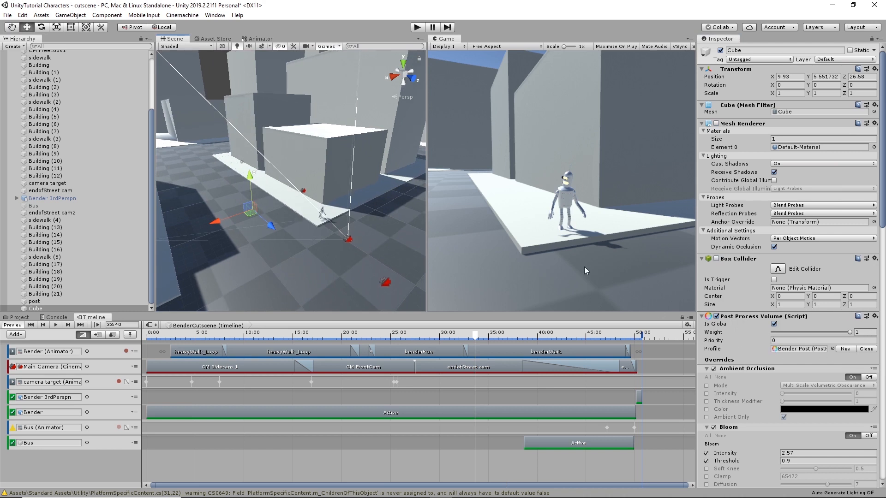
Step: Assign the cube to the postprocessing layer and turn off Is Global on its Post Process Volume
click(837, 58)
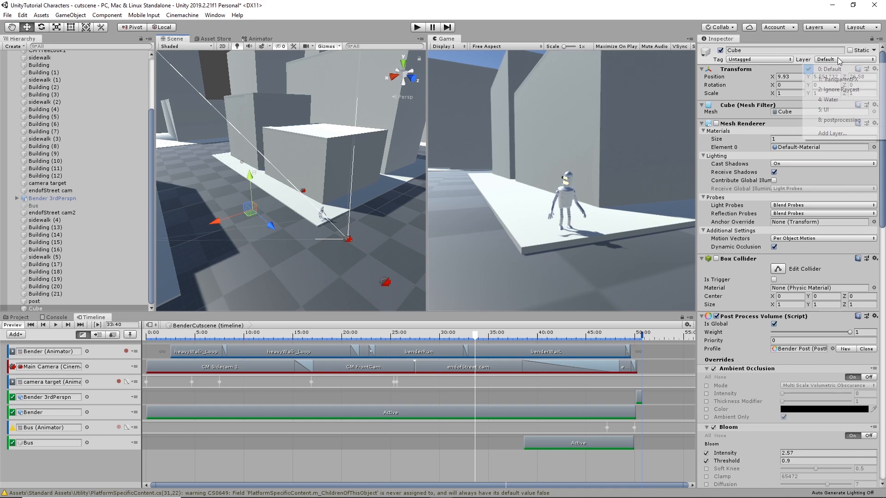
click(837, 121)
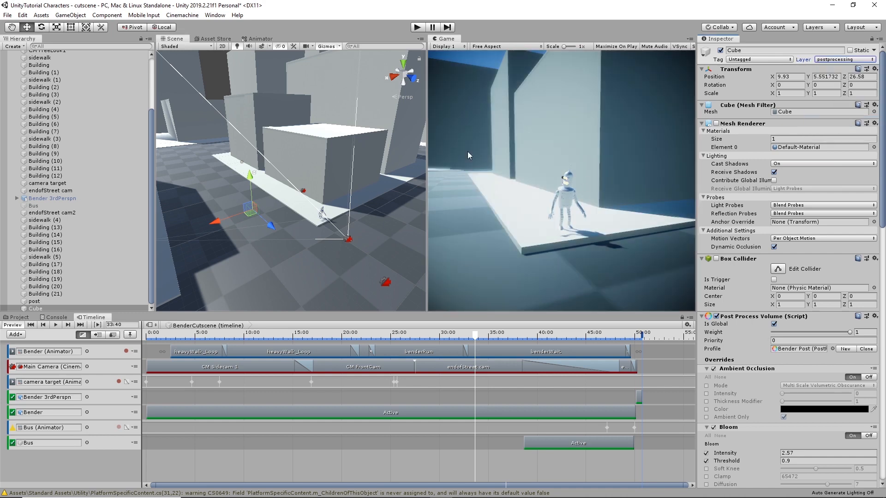
alt+drag(283, 203, 351, 253)
scroll(387, 187, down, 5)
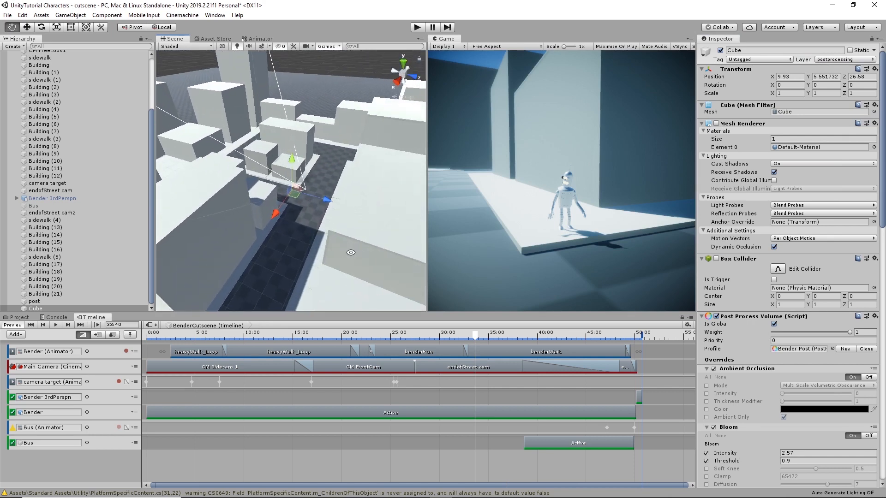
scroll(253, 228, up, 5)
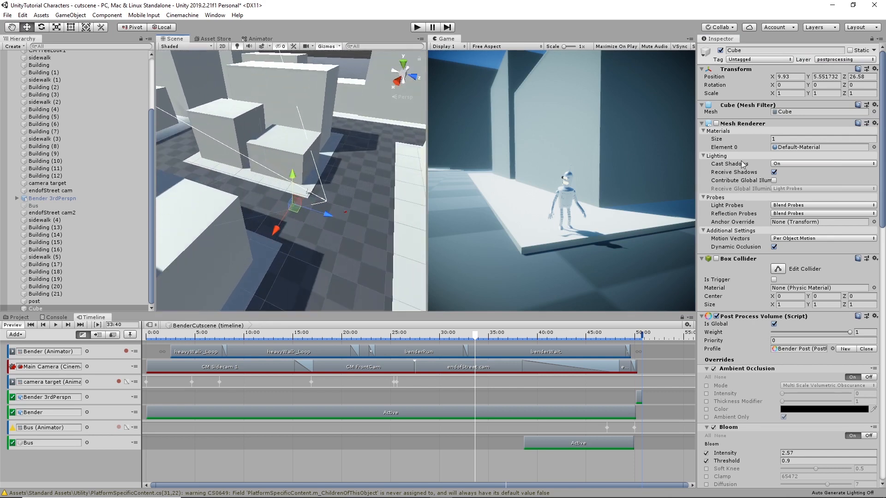
click(775, 324)
alt+drag(401, 208, 337, 185)
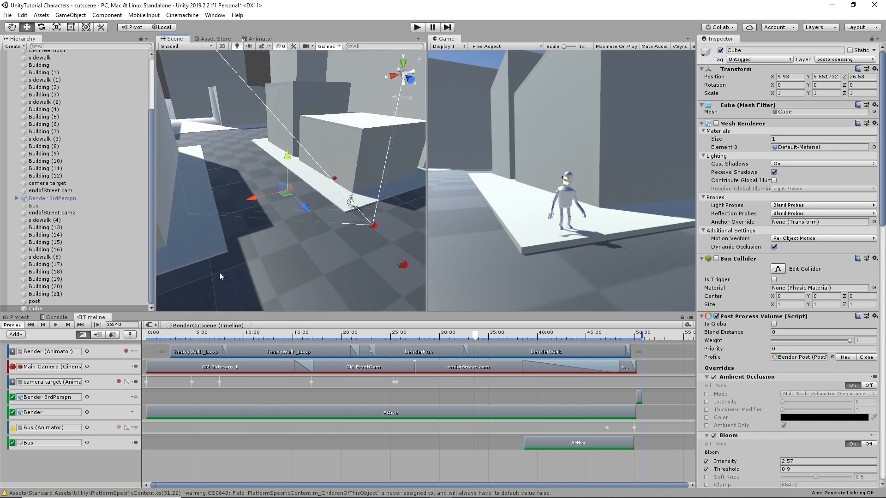
Step: Scale the cube to about 6.67 in X, 7.21 in Y and 8.56 in Z
key(r)
drag(252, 199, 198, 210)
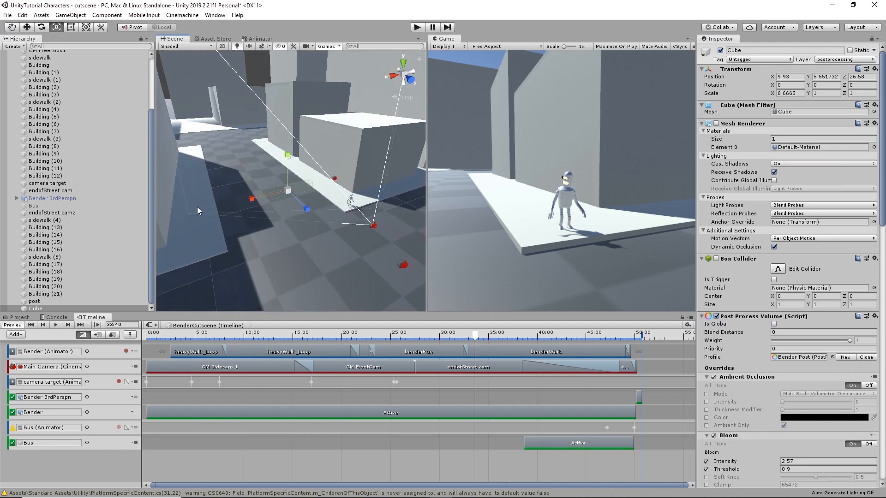
drag(312, 208, 339, 212)
drag(287, 155, 286, 96)
drag(287, 157, 291, 95)
Step: Move the cube to about X 4.77, Y 4.22, Z 37.24 around Bender and enlarge it to about 10.23 in X and 15.95 in Z
key(w)
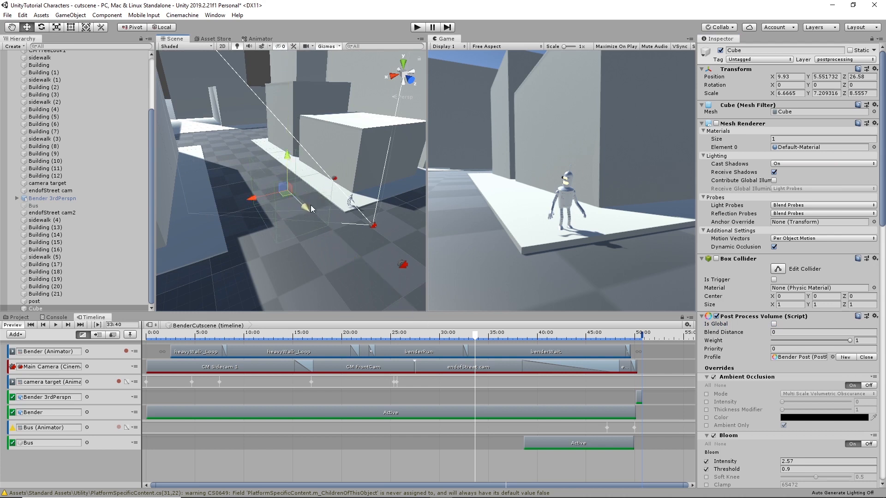
drag(312, 206, 307, 167)
key(r)
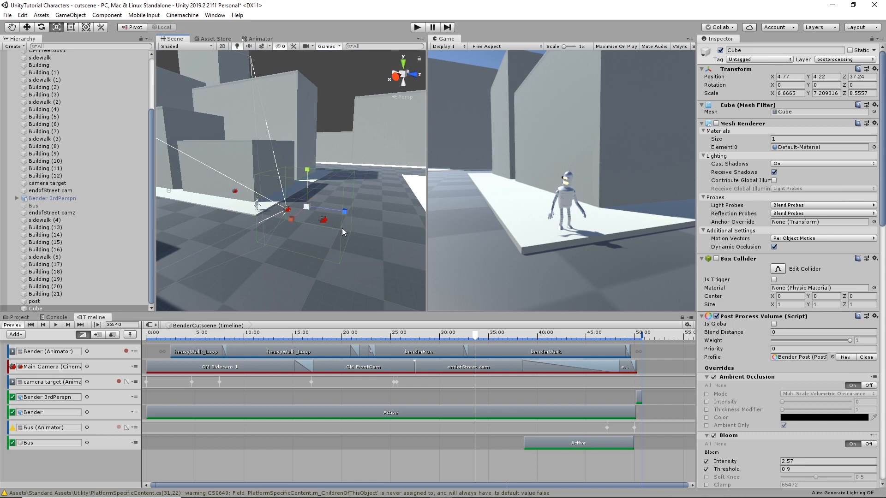
drag(346, 211, 229, 236)
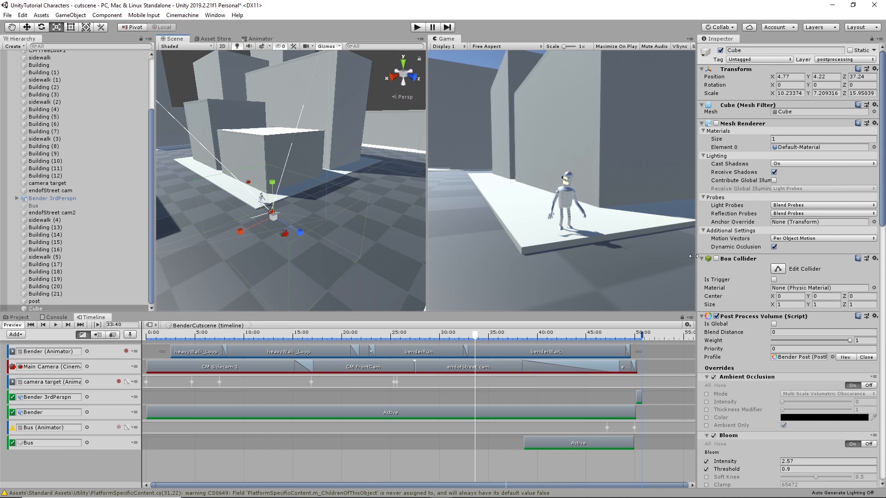
Step: Toggle the cube's Box Collider to compare the post-processing effect, leaving the collider enabled
click(716, 259)
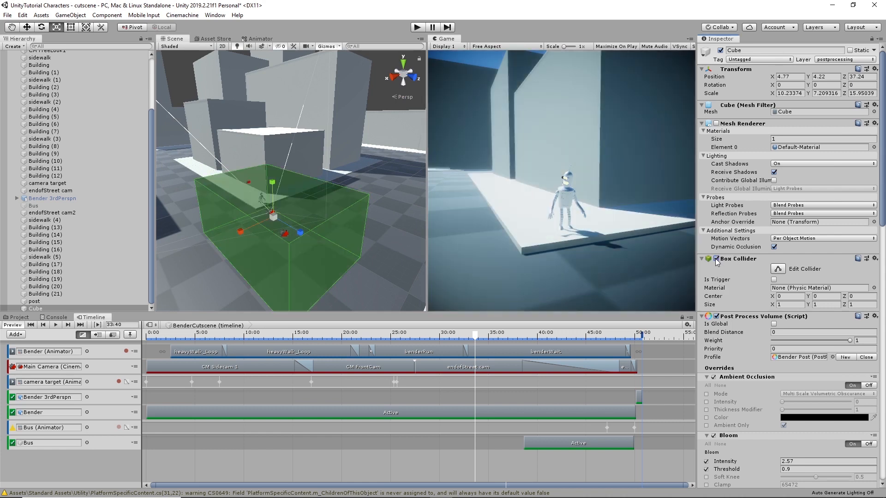
click(716, 259)
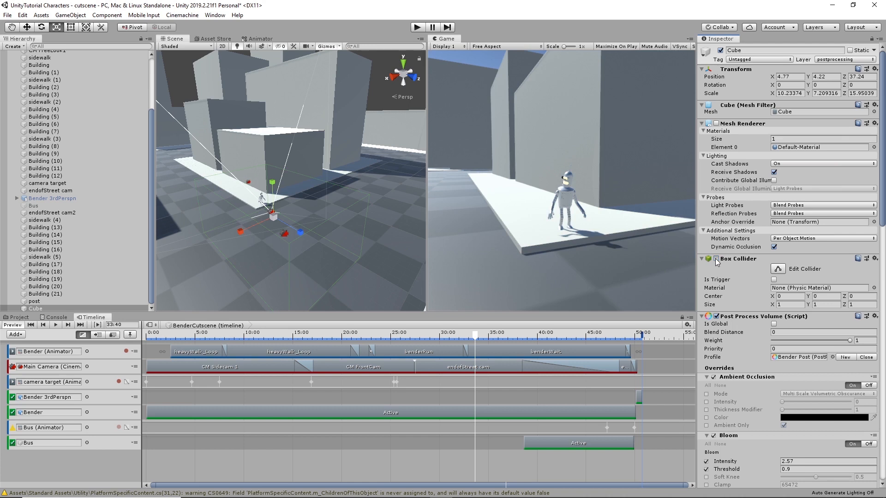
click(716, 259)
alt+drag(375, 231, 439, 209)
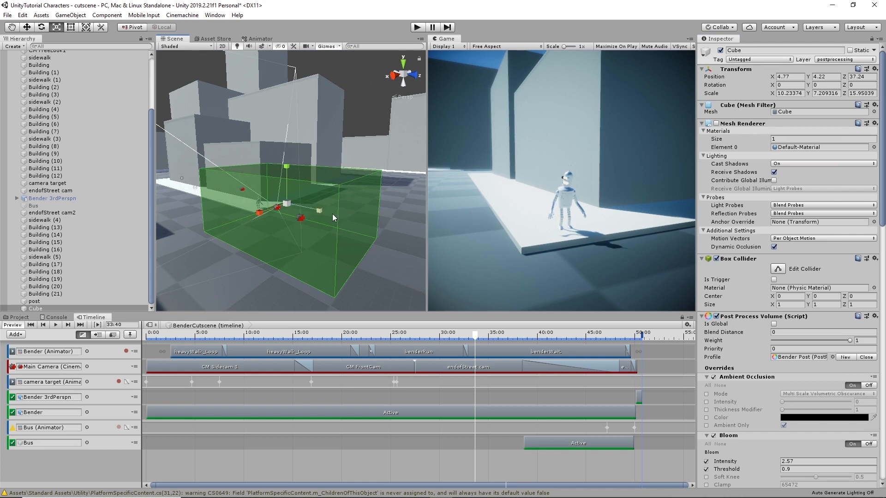
Step: Raise the cube to about Y 4.63 and increase the blend distance of its Post Process Volume
key(w)
mouse_move(287, 170)
mouse_down()
mouse_move(289, 136)
mouse_move(290, 164)
mouse_up()
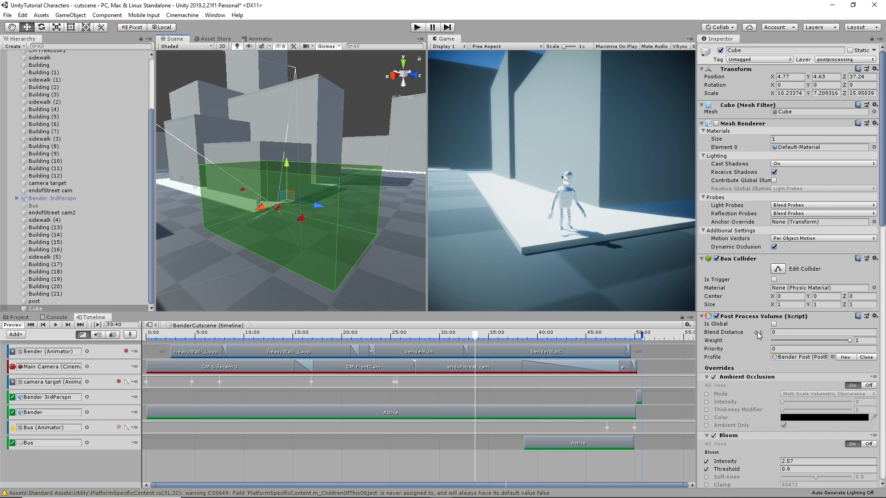
drag(757, 332, 774, 334)
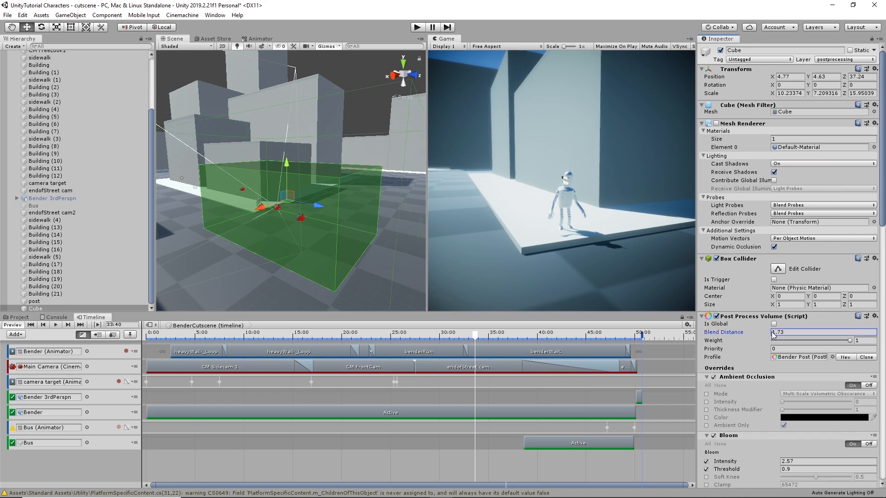
Step: Move the cube to about Z 10.9 and enlarge it to about 14.66 in X and 49.81 in Z
alt+drag(312, 208, 375, 234)
scroll(388, 237, down, 5)
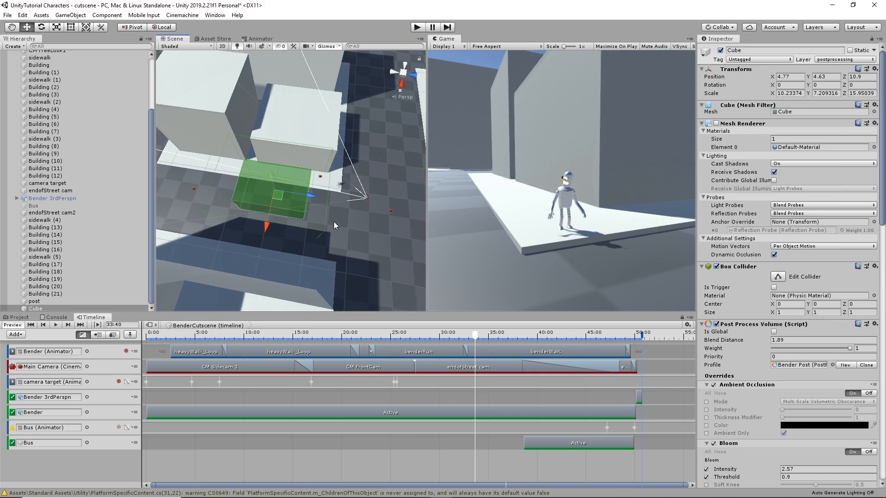
key(r)
drag(309, 193, 237, 214)
key(w)
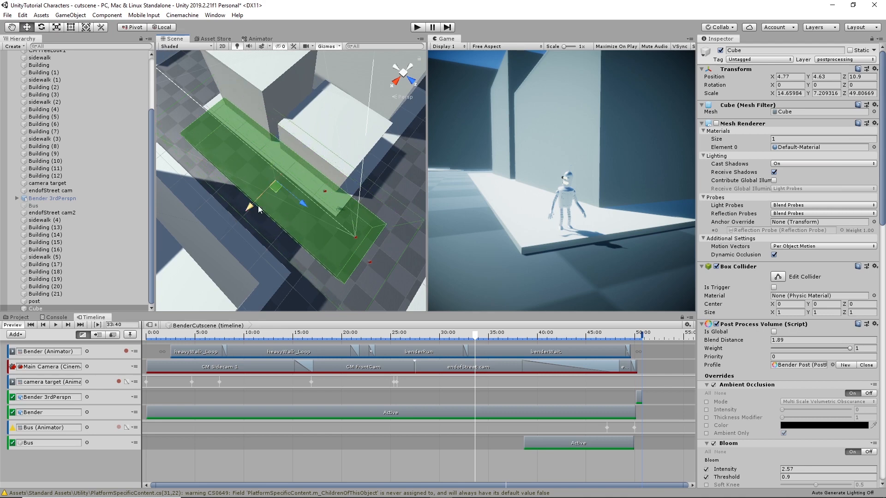
Step: Shift the cube to about Z 6.4 and scale it to about 21.15 in X, 9.29 in Y and 53.66 in Z
drag(311, 212, 294, 201)
key(r)
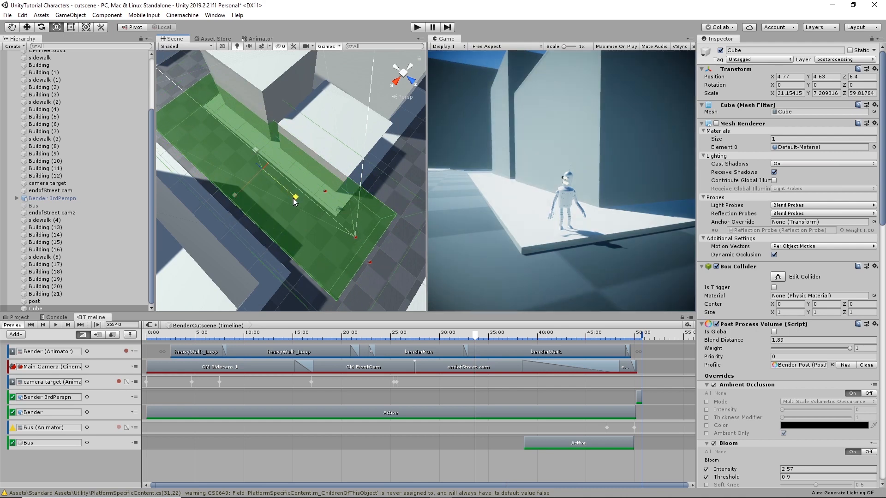
drag(294, 200, 112, 486)
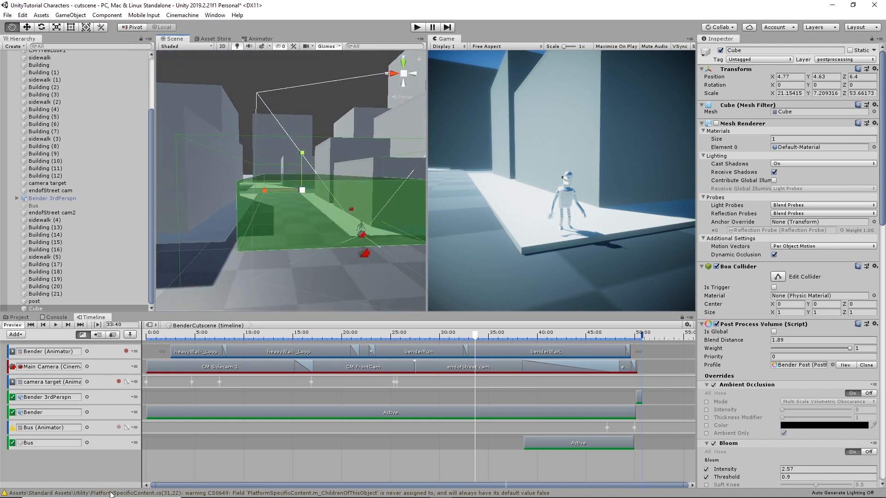
mouse_move(215, 495)
drag(304, 157, 304, 144)
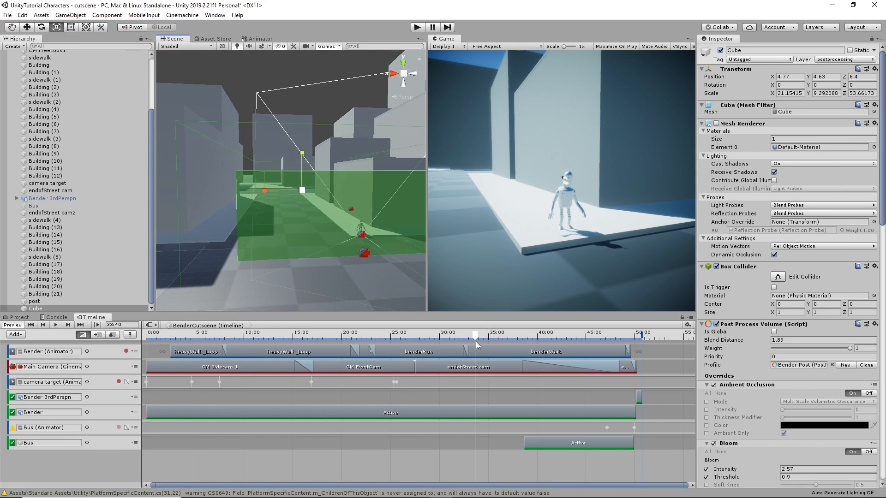
Step: Scrub the cutscene to about 46:34 to check the look, and delete the empty post object
drag(475, 336, 601, 337)
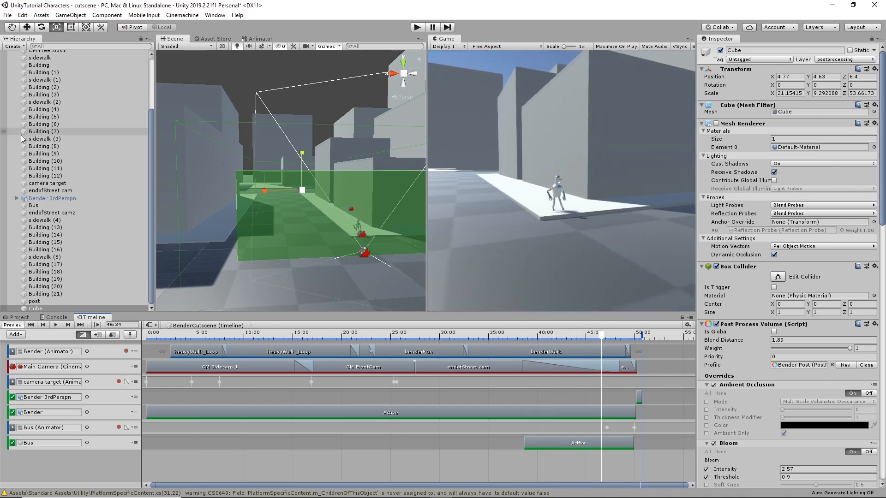
click(37, 294)
click(35, 301)
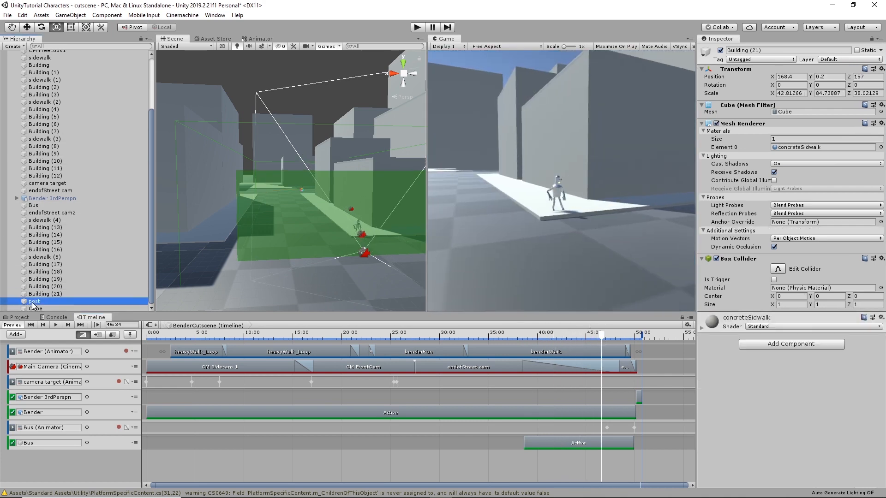
click(37, 309)
click(36, 302)
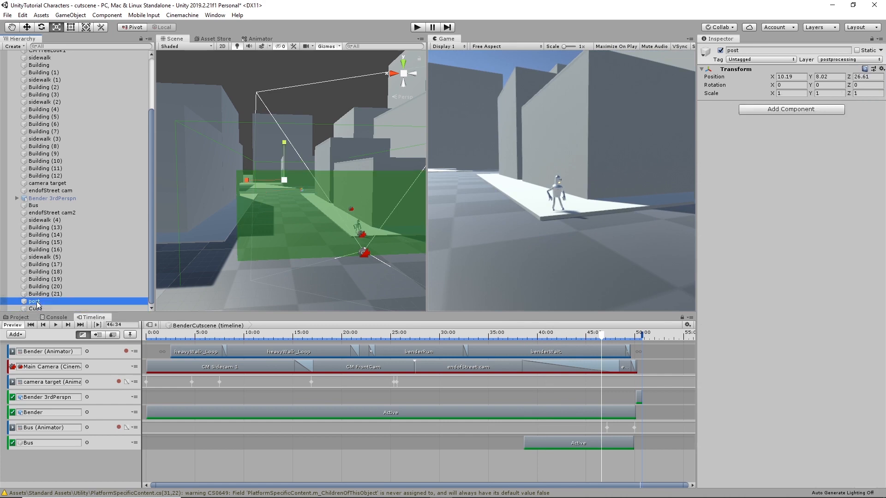
right_click(37, 303)
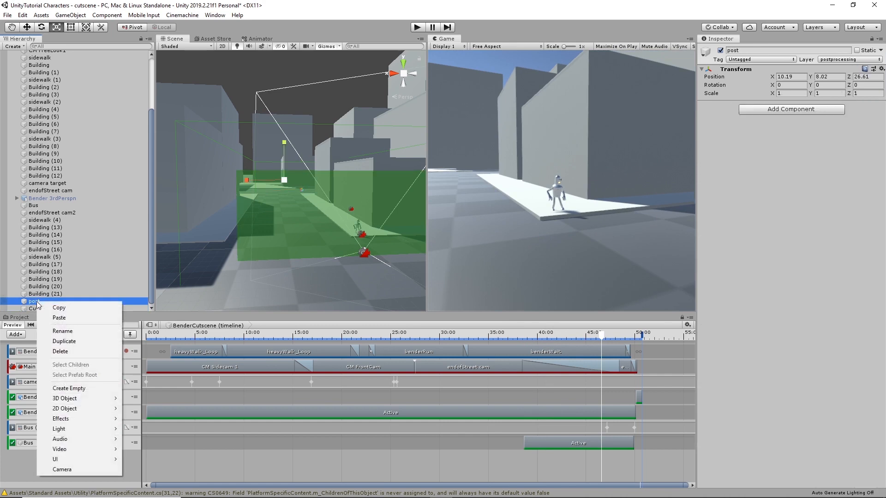
click(60, 352)
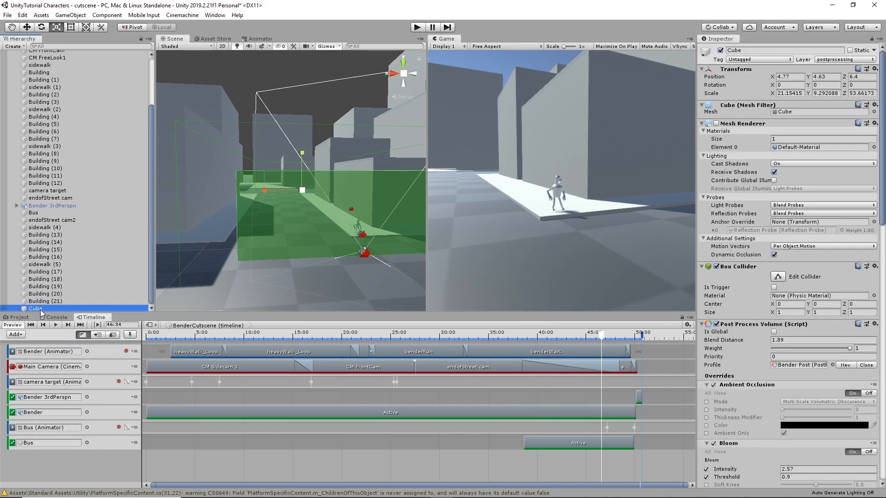
Step: Rename the cube as Post Volume
click(41, 308)
drag(73, 312, 73, 308)
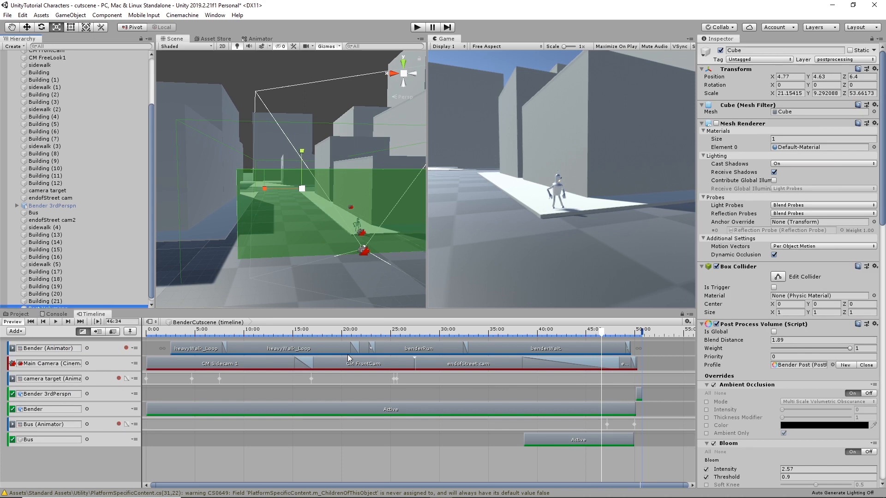
click(777, 50)
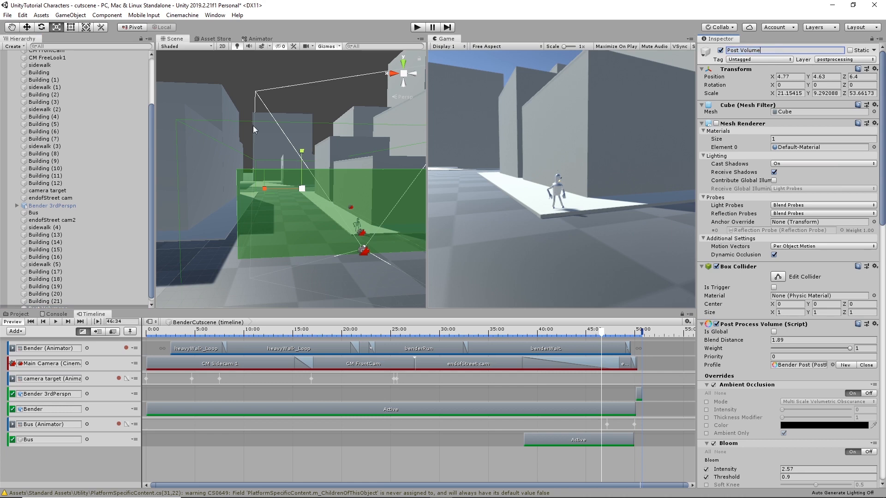
click(148, 284)
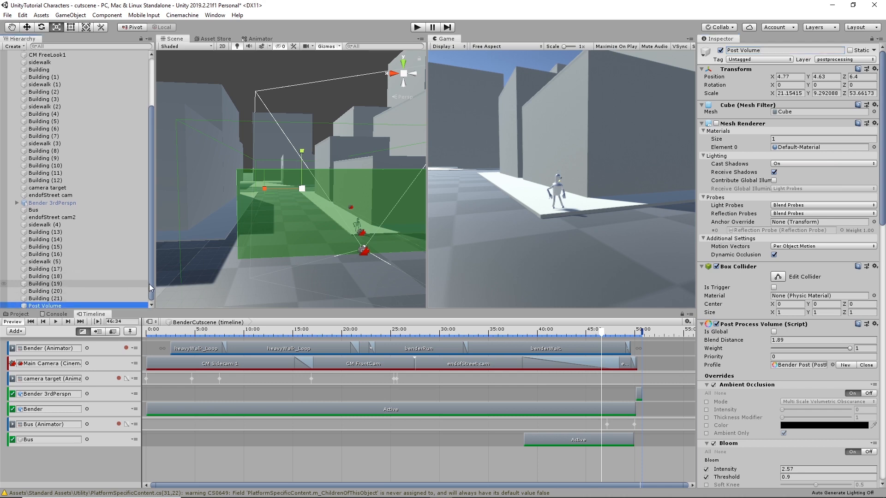
Step: Add an activation track for Post Volume to the timeline and extend its Active clip to end at about 49.93 s
drag(54, 306, 62, 389)
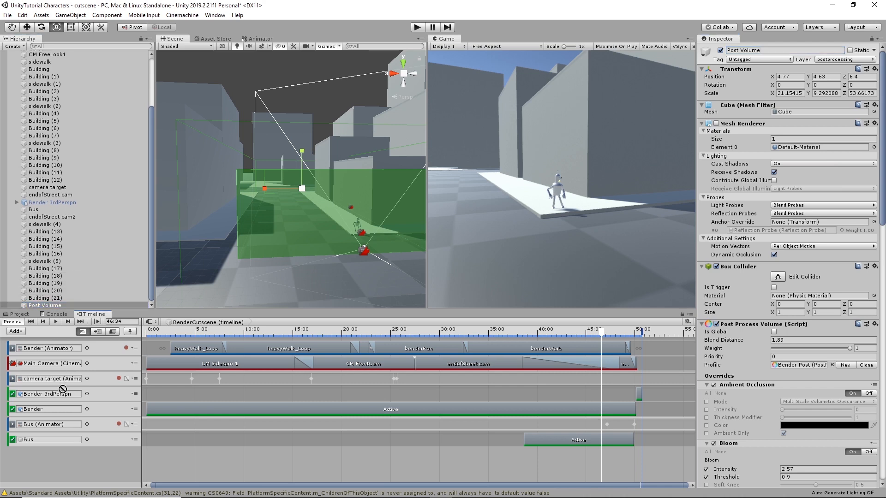
drag(65, 456, 64, 456)
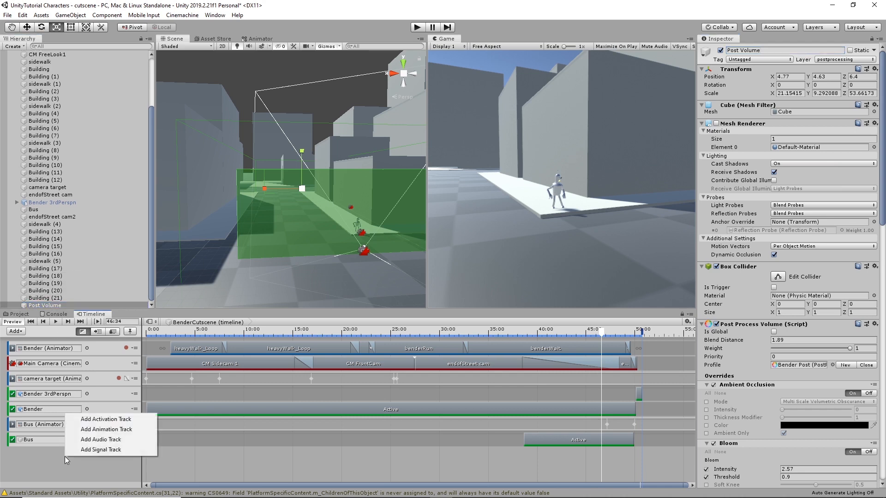
click(120, 422)
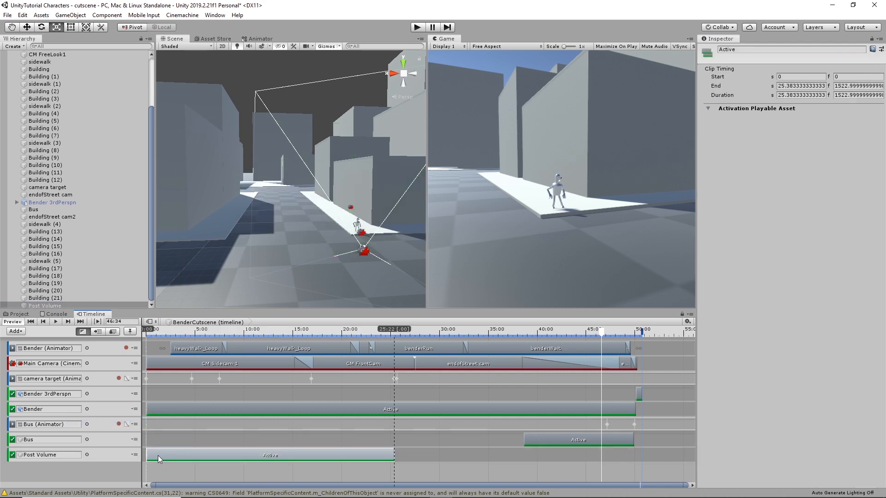
drag(413, 454, 554, 450)
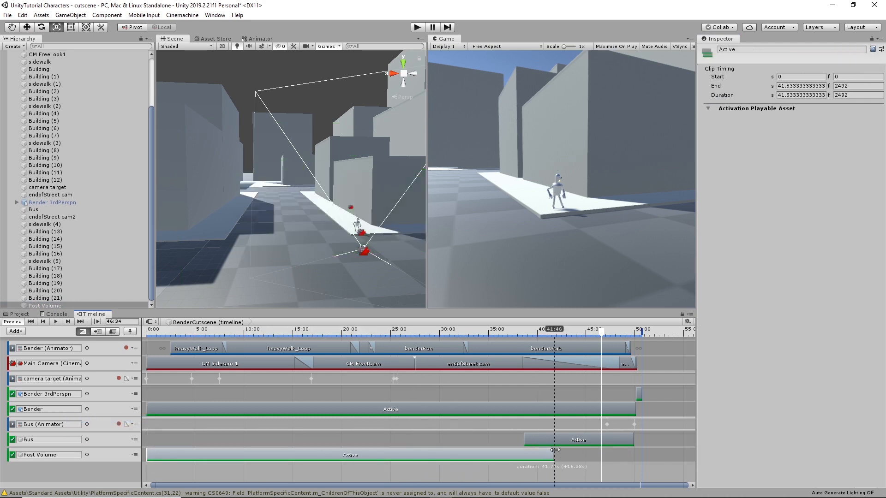
drag(608, 458, 626, 460)
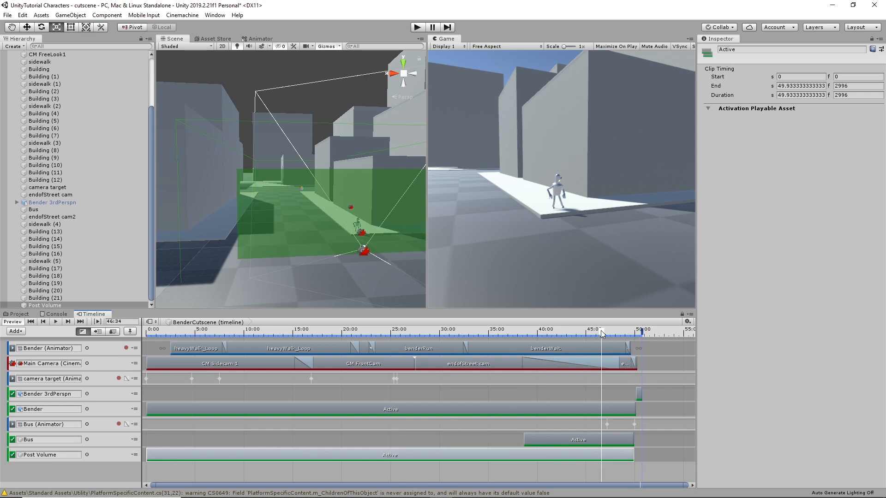
Step: Scrub the cutscene to 50:09 to check the switch to third-person Bender, and save the scene
drag(602, 334, 636, 341)
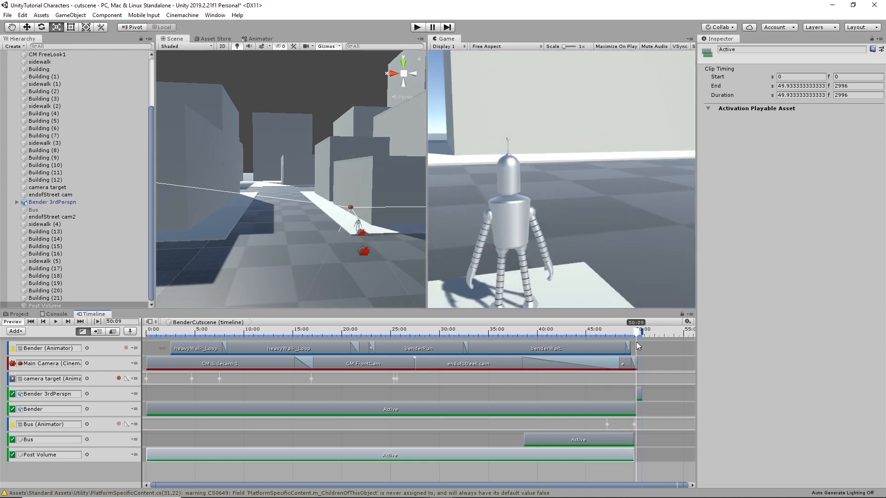
click(8, 15)
click(18, 50)
Step: Dock the Game view with the Scene view, enable Maximize On Play, and play through the cutscene before stopping it
drag(445, 41, 308, 36)
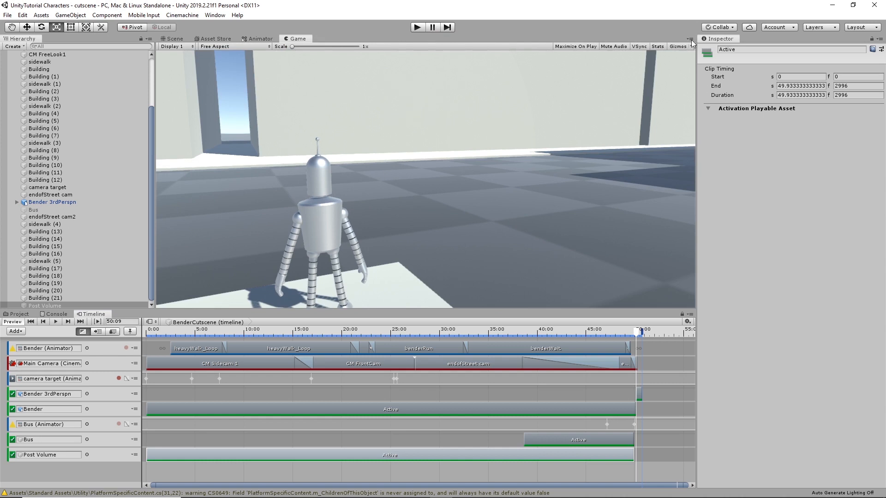
click(573, 47)
click(418, 27)
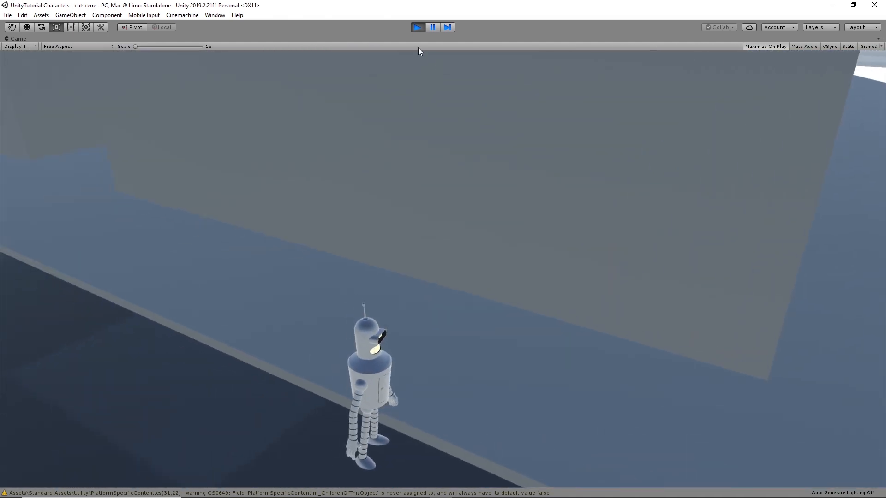
click(414, 26)
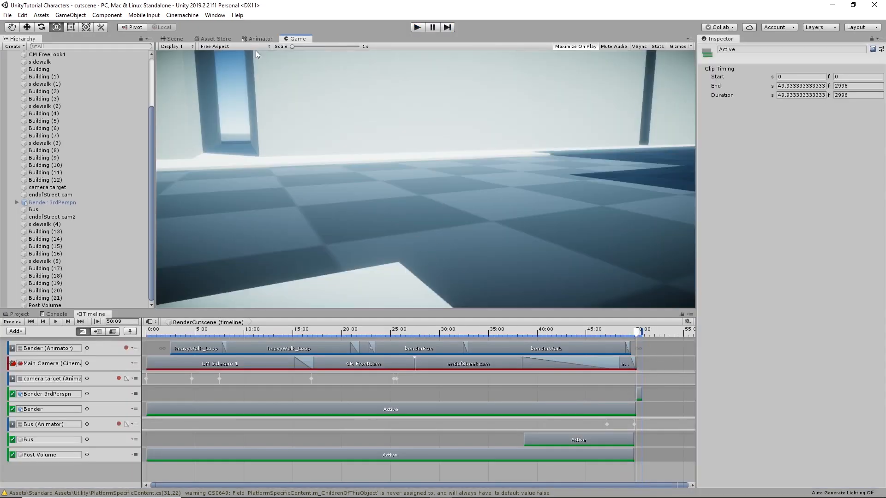
Step: Lengthen Post Volume in the Scene view to about 65.46 in Z to cover the area beyond the sidewalk
click(178, 38)
right_drag(475, 221, 634, 243)
right_drag(532, 191, 517, 188)
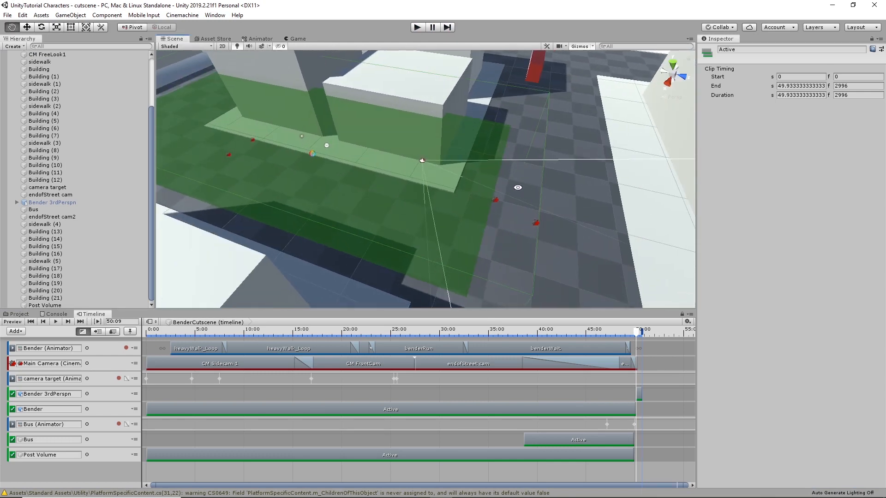
click(348, 182)
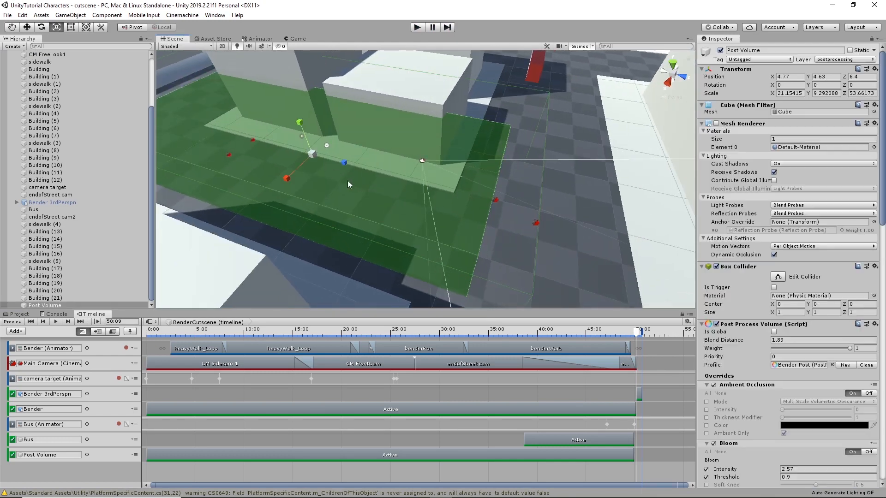
drag(346, 162, 388, 202)
right_drag(455, 226, 458, 195)
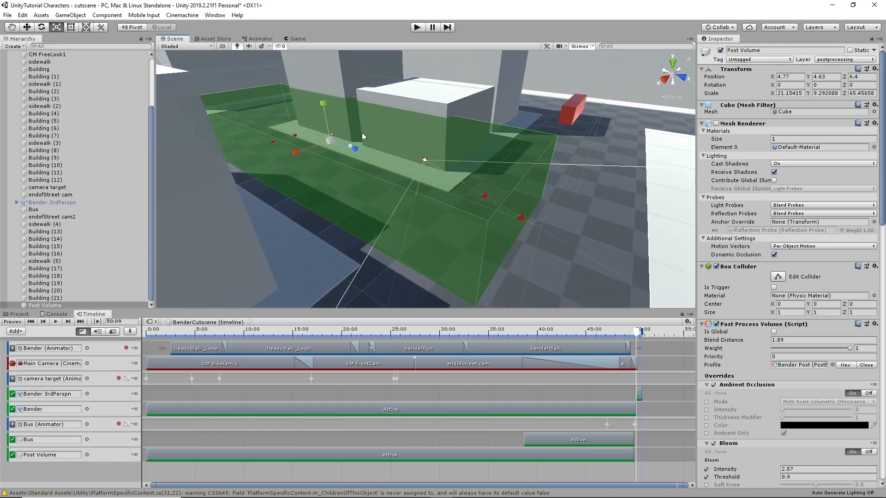
Step: Select the Reflection Probe above the sidewalk and bake its reflections
alt+drag(362, 132, 438, 180)
scroll(338, 159, up, 8)
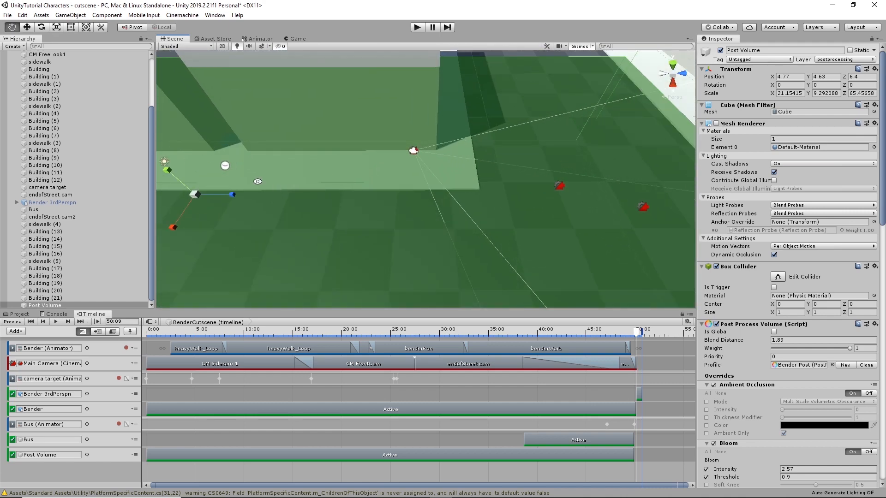
alt+drag(257, 181, 449, 138)
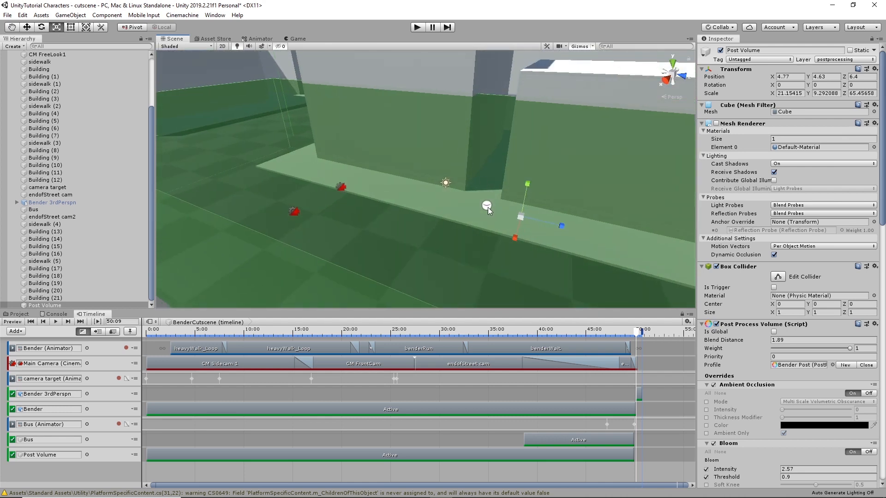
click(488, 207)
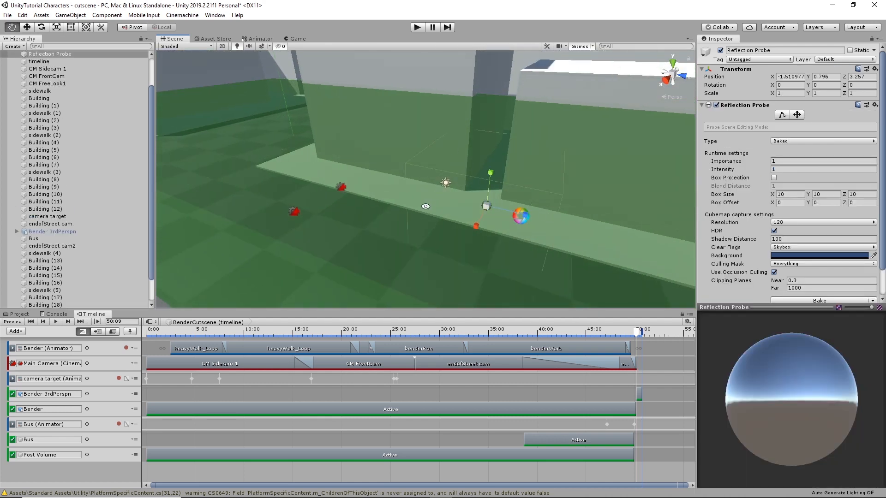
alt+drag(426, 206, 467, 202)
key(f)
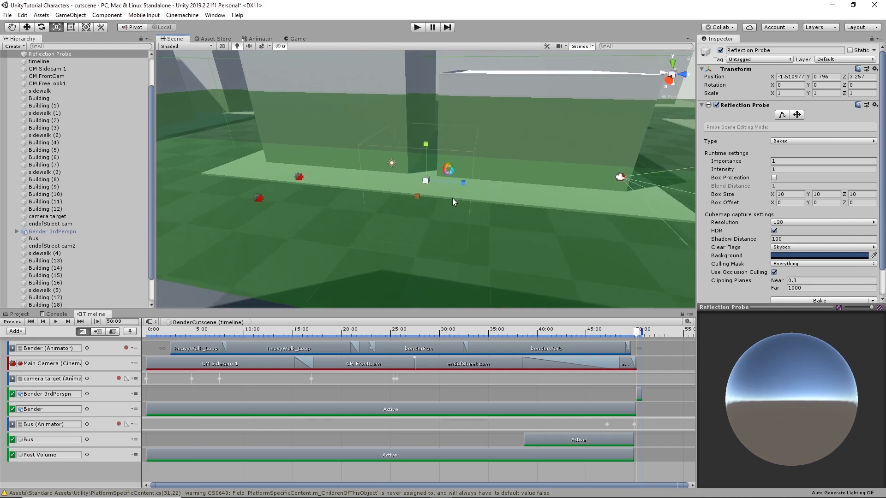
scroll(452, 197, up, 6)
key(w)
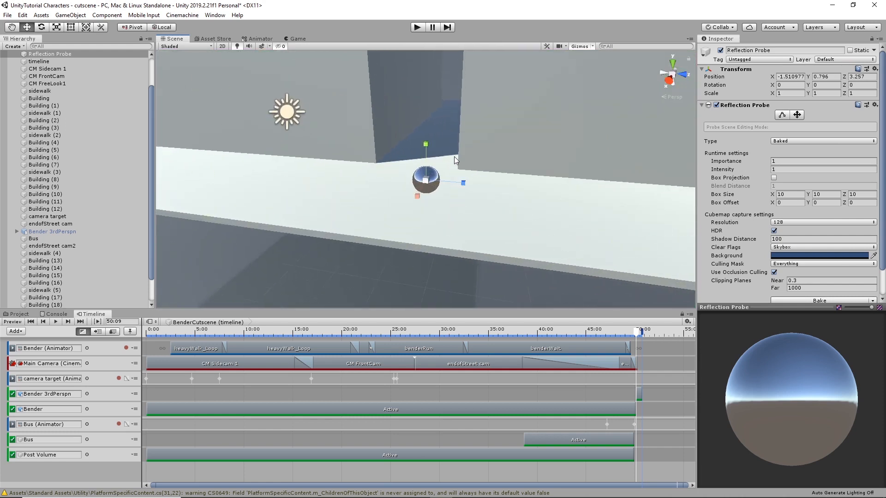
alt+drag(454, 156, 488, 164)
scroll(816, 272, down, 3)
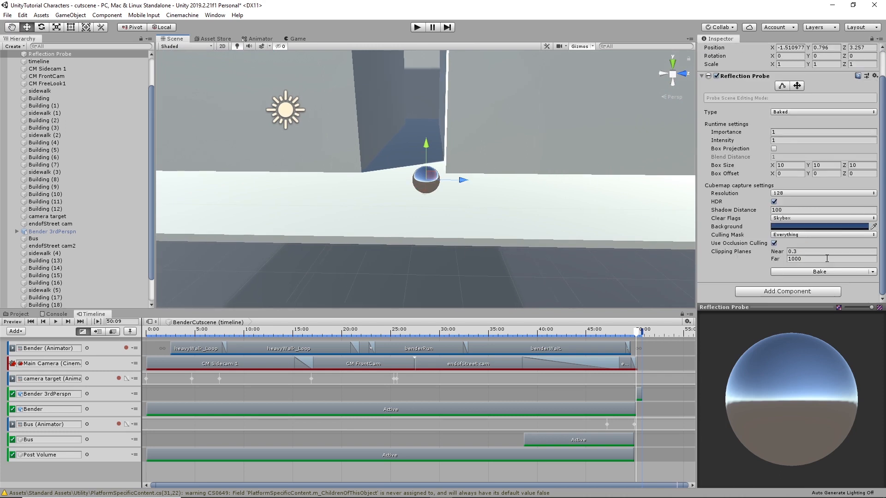
click(832, 271)
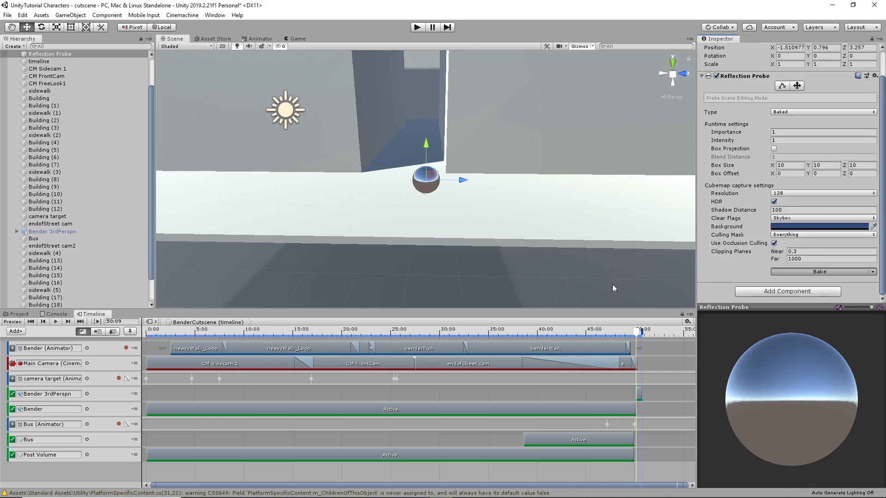
alt+drag(483, 201, 477, 168)
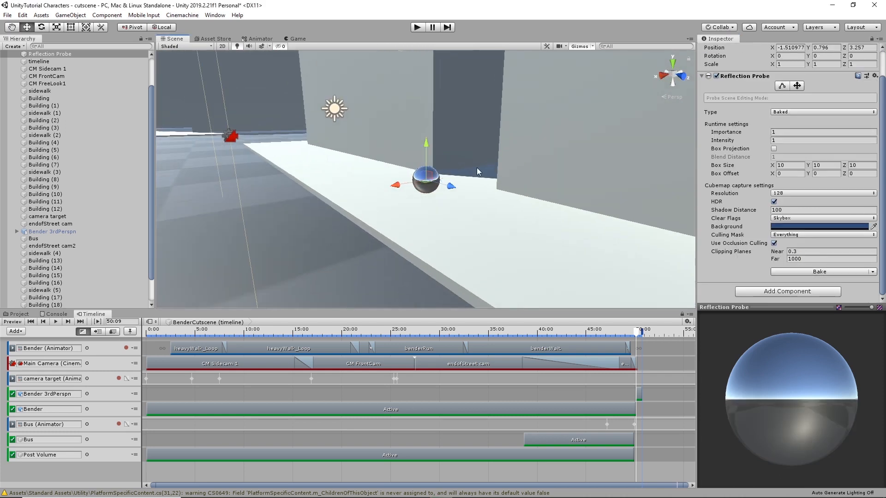
Step: Mark all objects from sidewalk through Building (12) as static
mouse_move(406, 99)
alt+mouse_down()
mouse_move(417, 106)
mouse_move(413, 93)
alt+mouse_up()
click(375, 154)
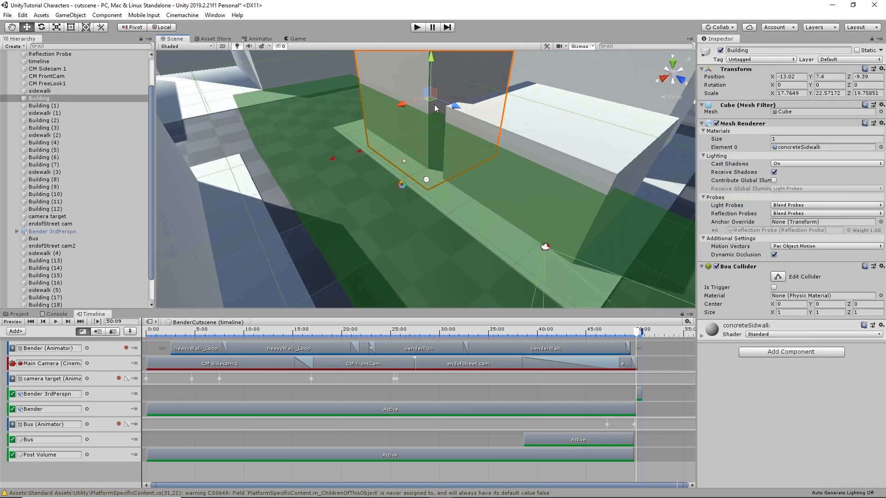
click(37, 99)
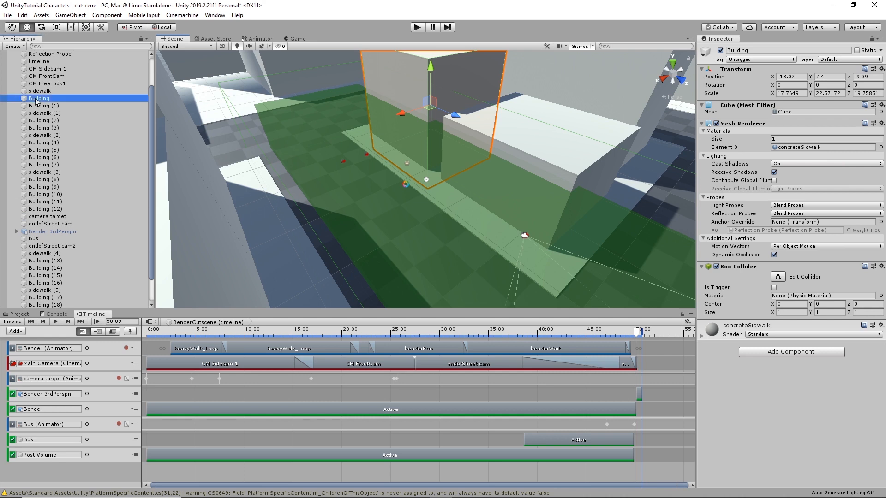
click(37, 91)
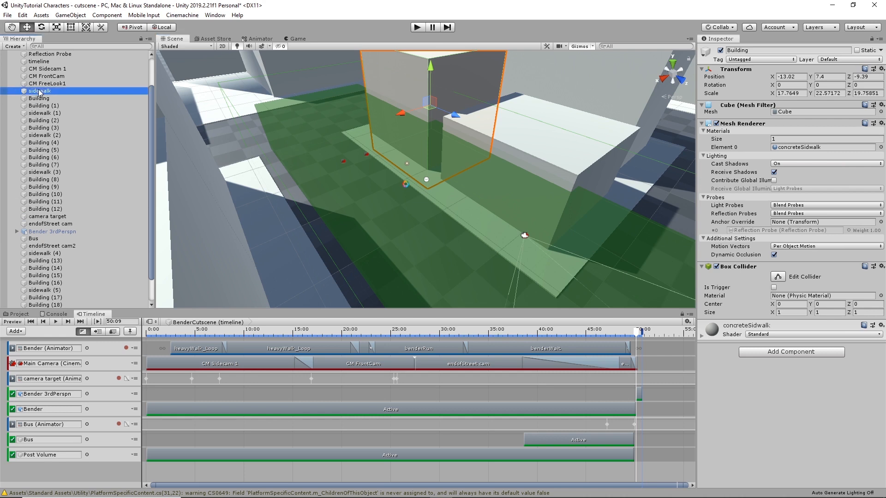
shift+click(47, 209)
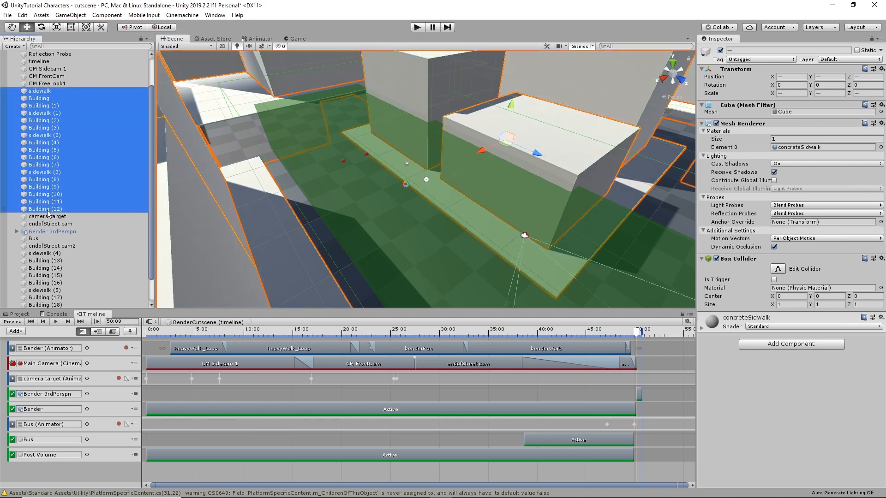
click(857, 51)
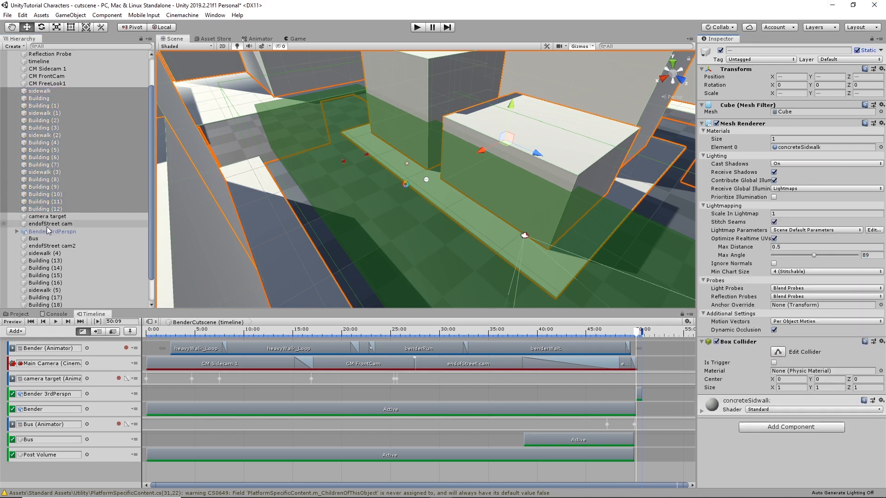
Step: Mark all objects from sidewalk (4) through Building (21) as static
click(46, 257)
scroll(46, 257, down, 2)
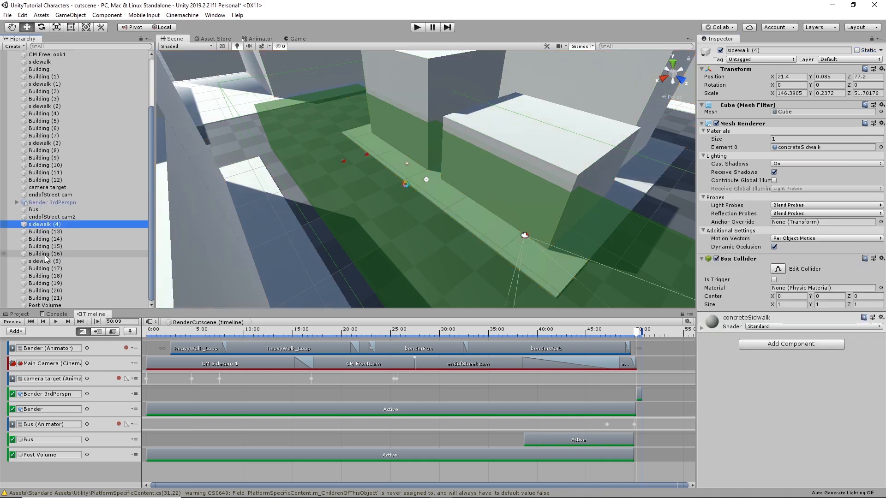
shift+click(47, 299)
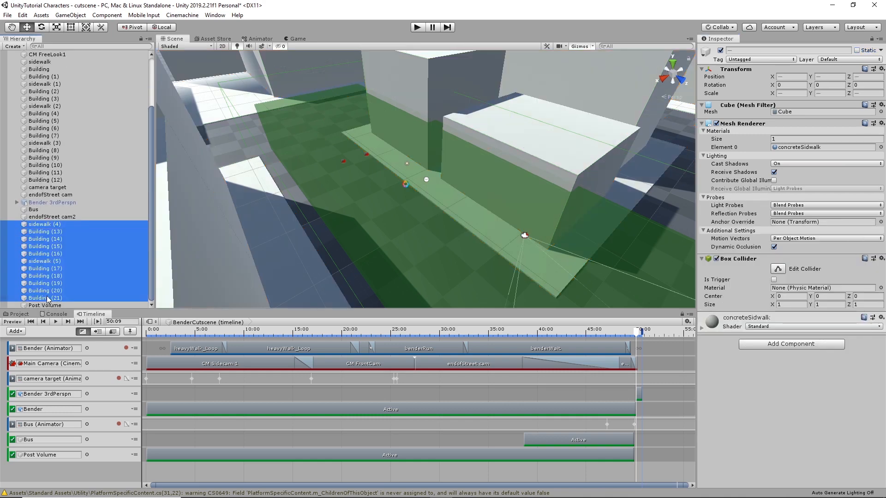
click(856, 51)
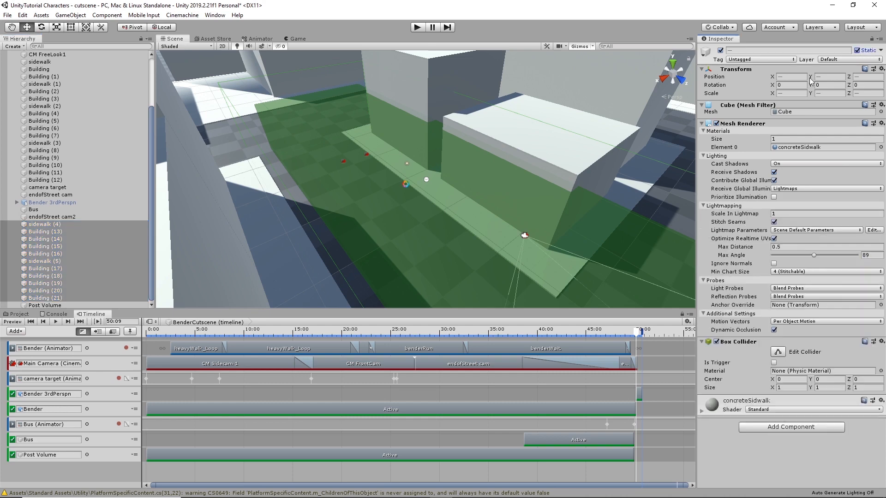
Step: Select the original Reflection Probe above the sidewalk and bake its reflections again with the static buildings
scroll(91, 247, up, 5)
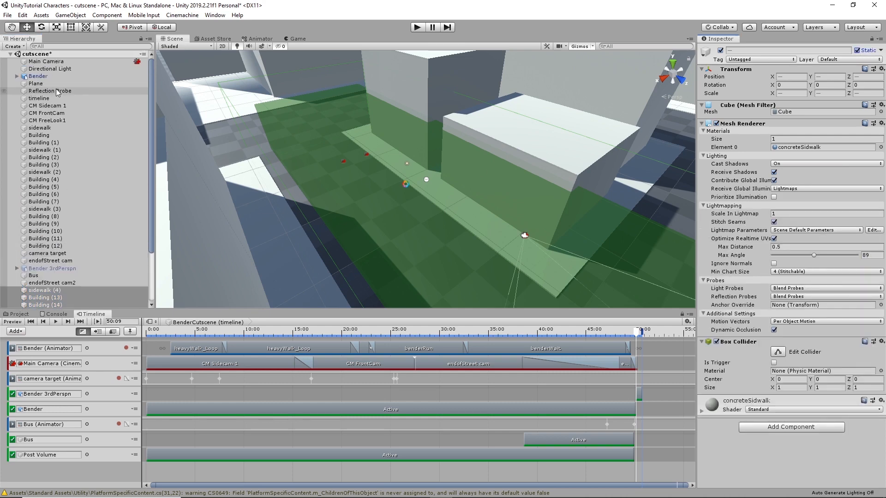
scroll(438, 161, down, 8)
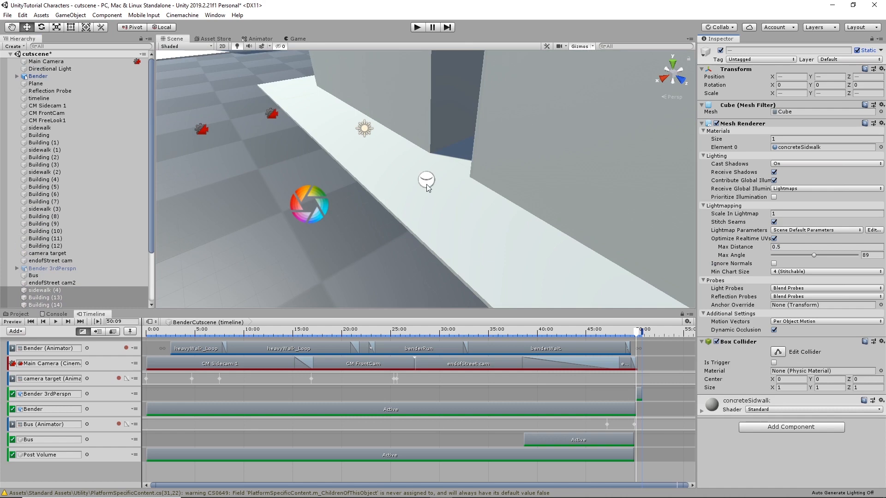
click(426, 182)
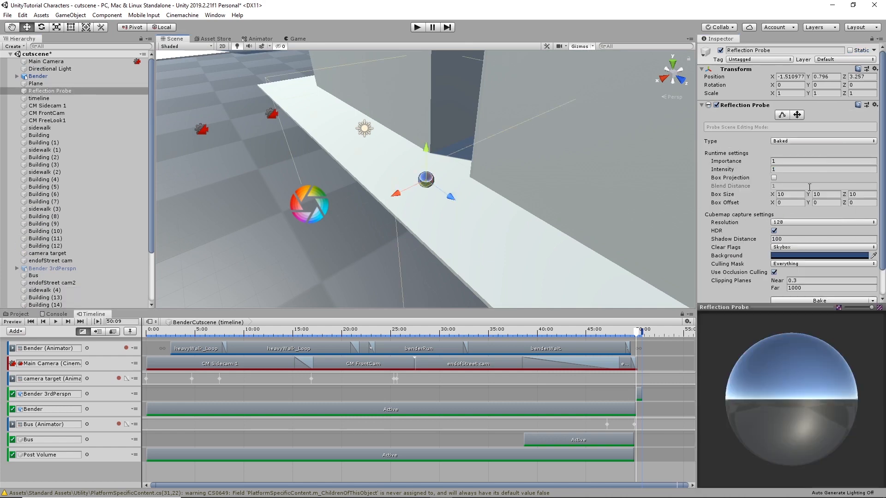
scroll(813, 272, down, 2)
click(826, 276)
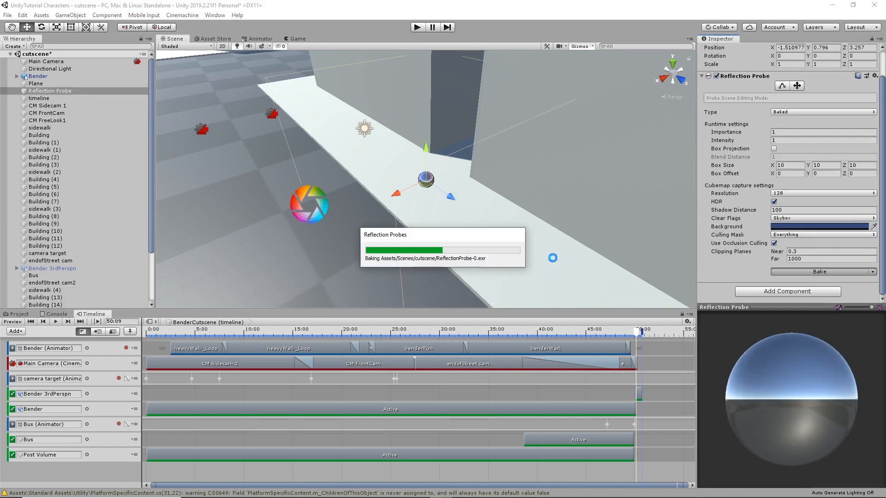
Step: Duplicate the Reflection Probe, move the copy along the sidewalk to about Z -21.78, and bake it
alt+drag(316, 191, 529, 174)
alt+drag(383, 194, 472, 212)
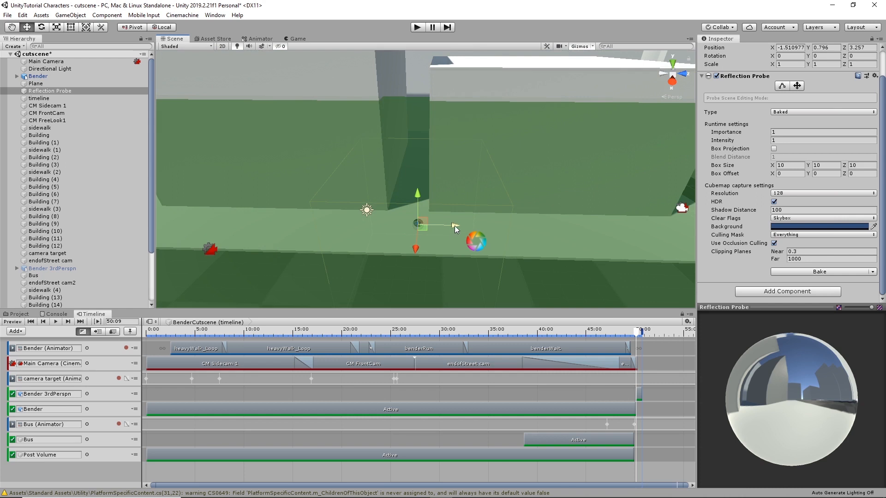
key(ctrl+d)
drag(455, 225, 226, 228)
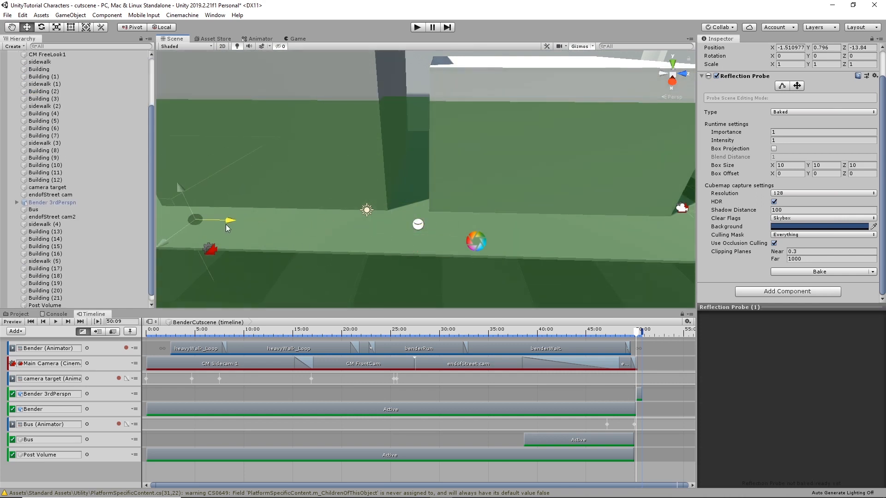
middle_drag(227, 228, 420, 225)
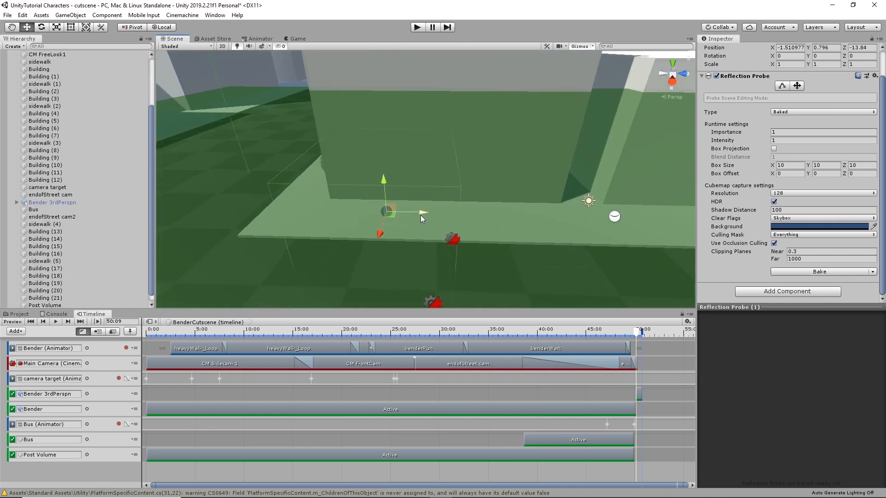
drag(423, 212, 320, 214)
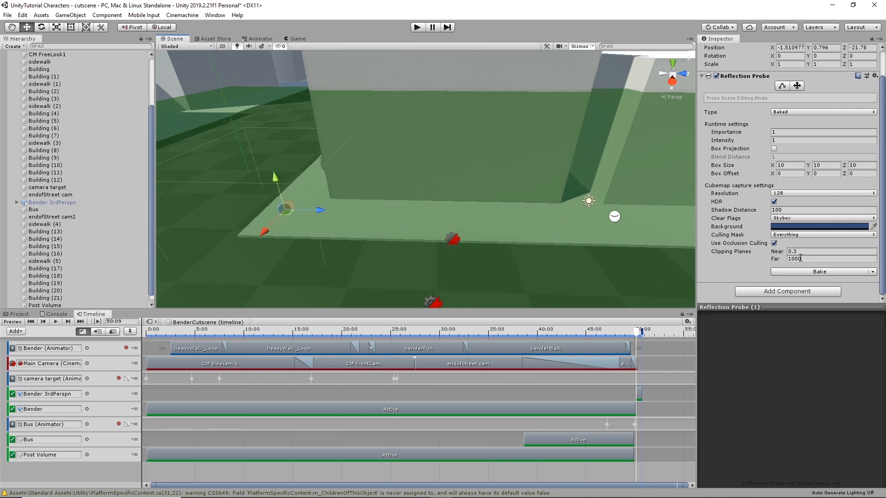
click(814, 272)
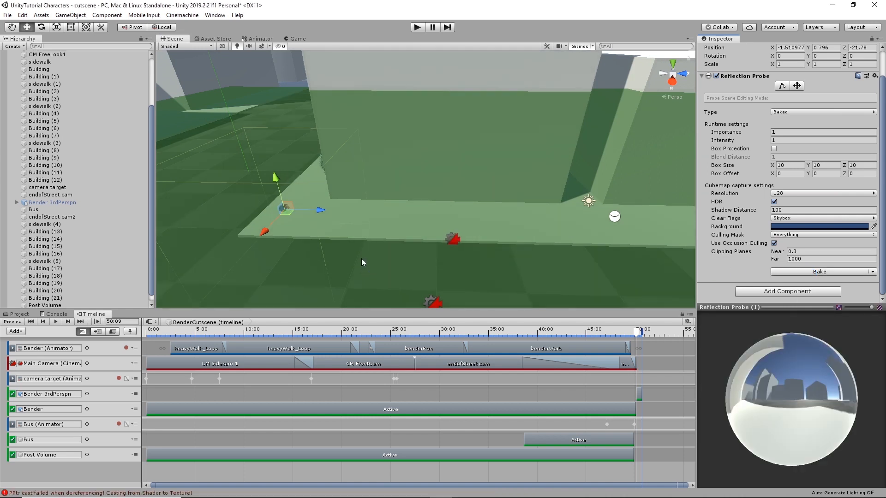
Step: Move Reflection Probe (1) to about Z -9.68, set its box size to 10.51 × 10 × 18, and rebake it
drag(319, 211, 520, 214)
key(r)
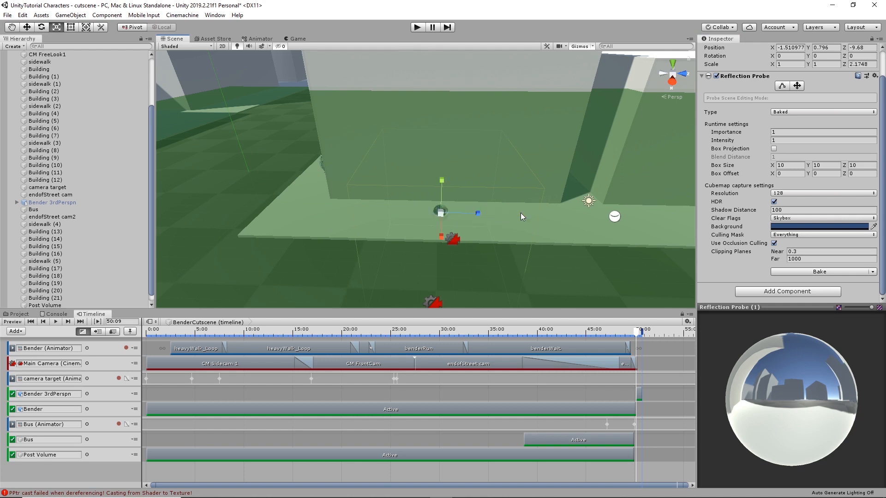
key(ctrl+z)
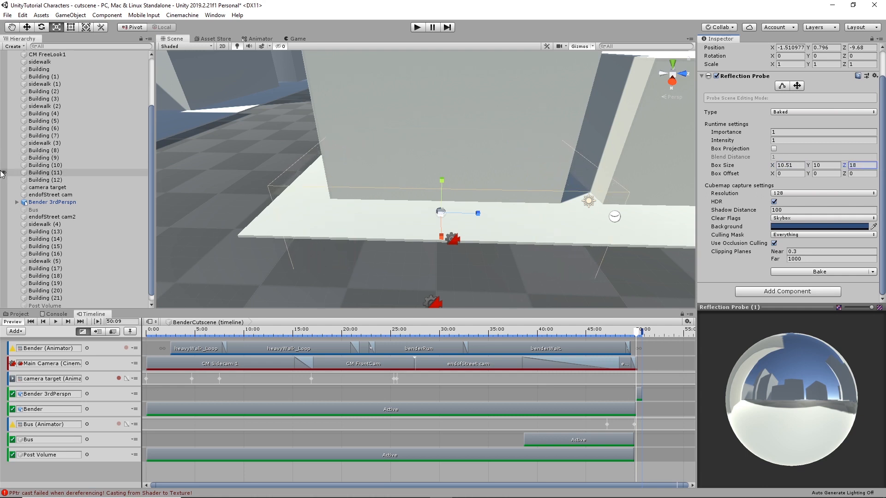
click(838, 273)
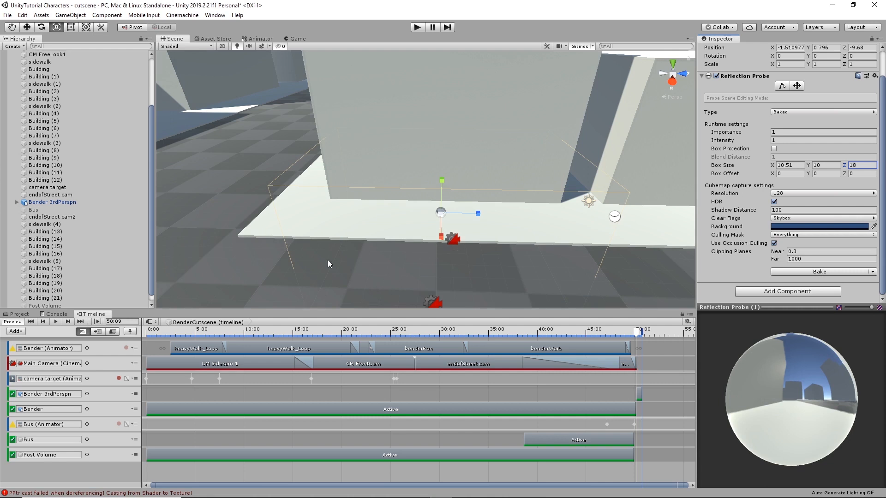
Step: Duplicate Reflection Probe (1), move the copy to about Z 15.77 near the sidewalk's far end, and bake it
mouse_move(328, 260)
alt+mouse_down()
mouse_move(364, 256)
mouse_move(318, 261)
alt+mouse_up()
middle_drag(522, 237, 375, 230)
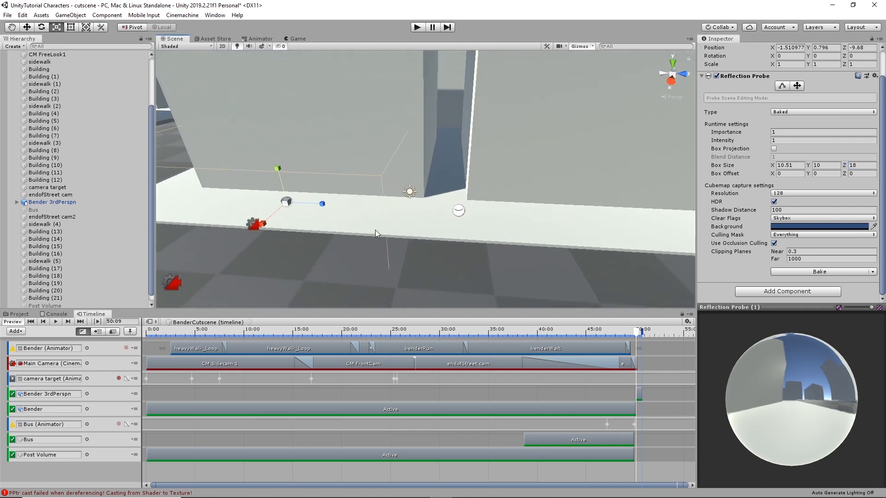
key(ctrl+d)
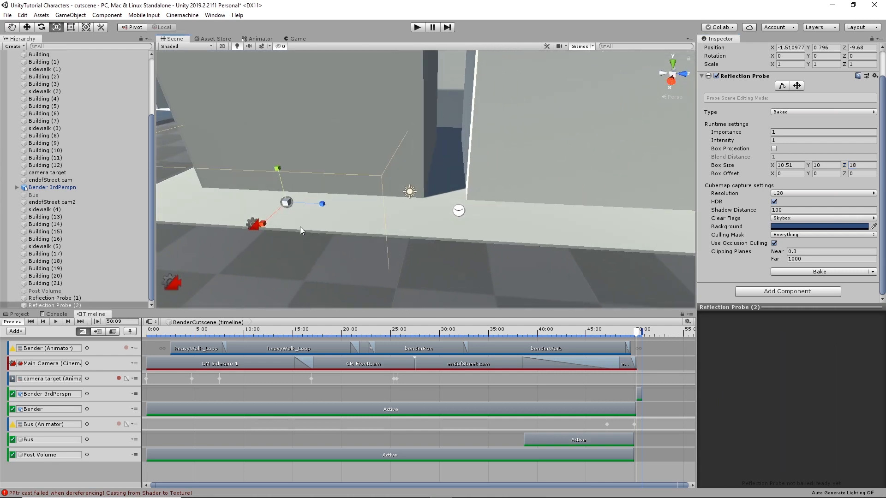
key(w)
drag(322, 206, 624, 217)
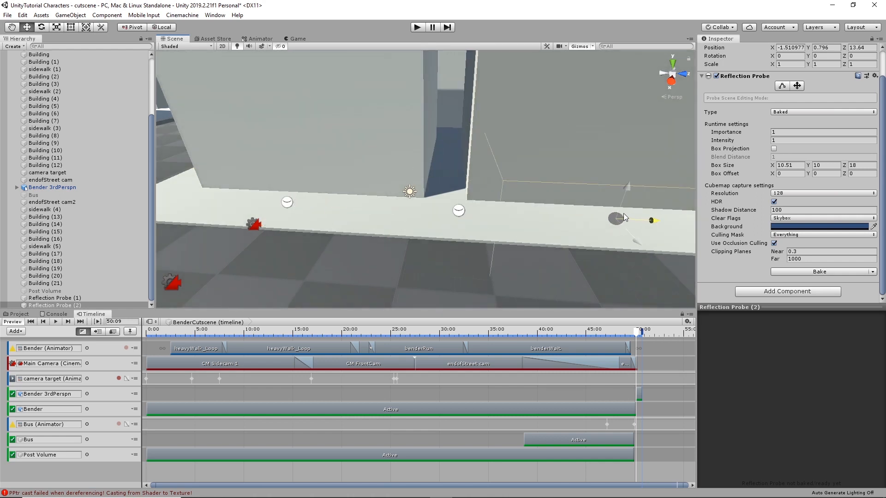
key(f)
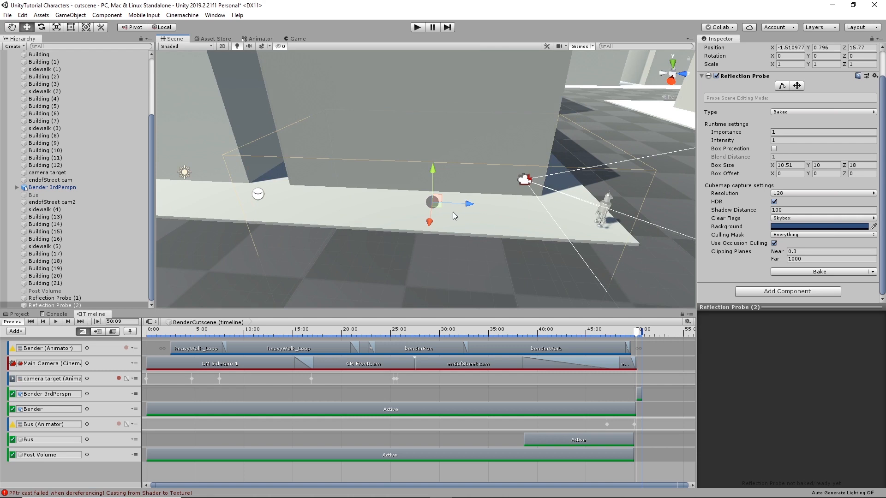
click(817, 272)
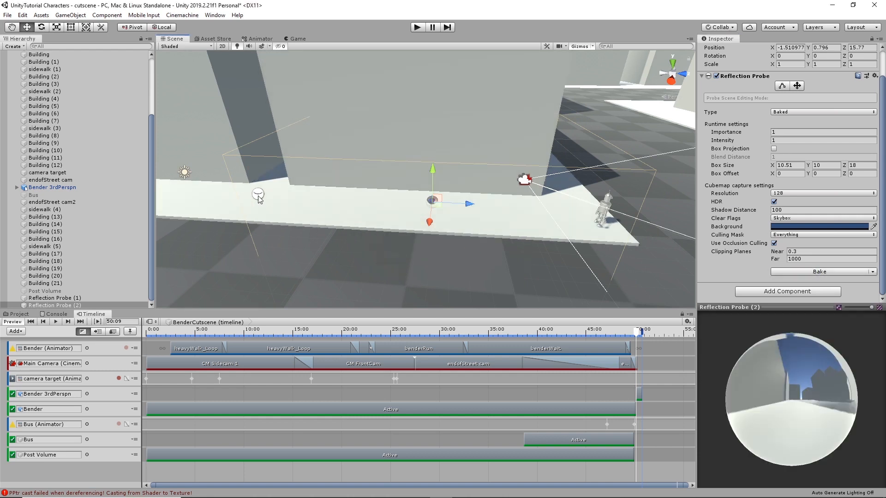
Step: Duplicate the original Reflection Probe, move the copy to about Z 26.3 beside Bender, and bake it
click(258, 197)
key(ctrl+d)
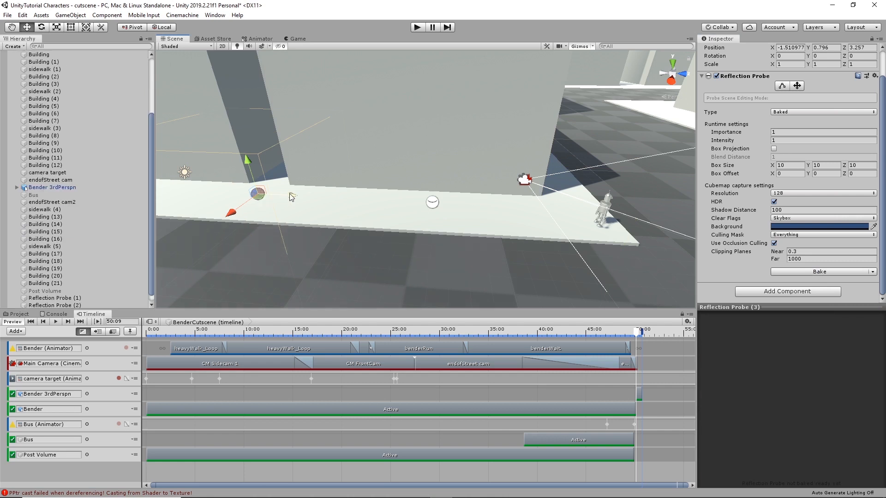
drag(290, 198, 569, 213)
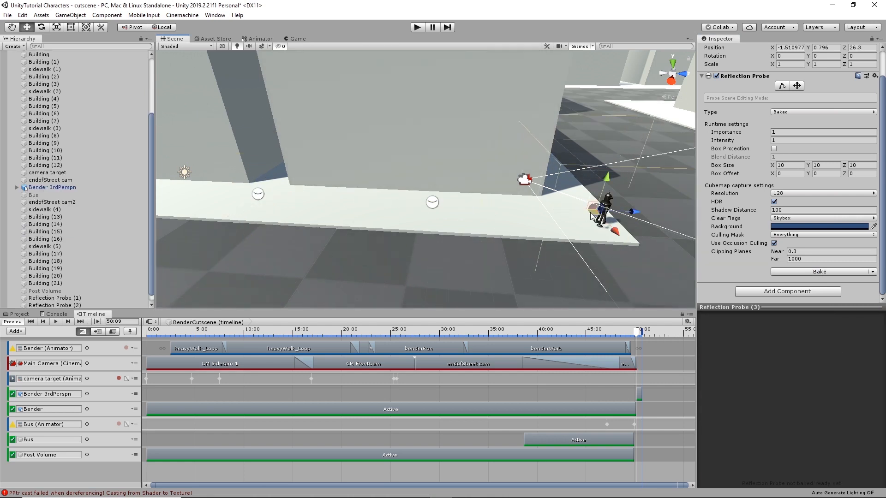
click(832, 276)
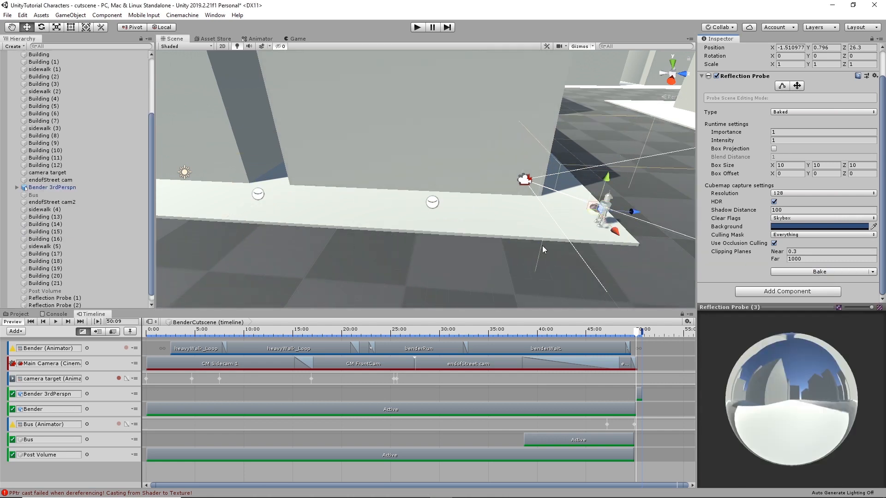
Step: Move Reflection Probe (3) over the street to about X 17.09, Z 38.38, enlarge its box to 21.59 × 15.21 × 22.95, and rebake it
alt+drag(567, 221, 421, 226)
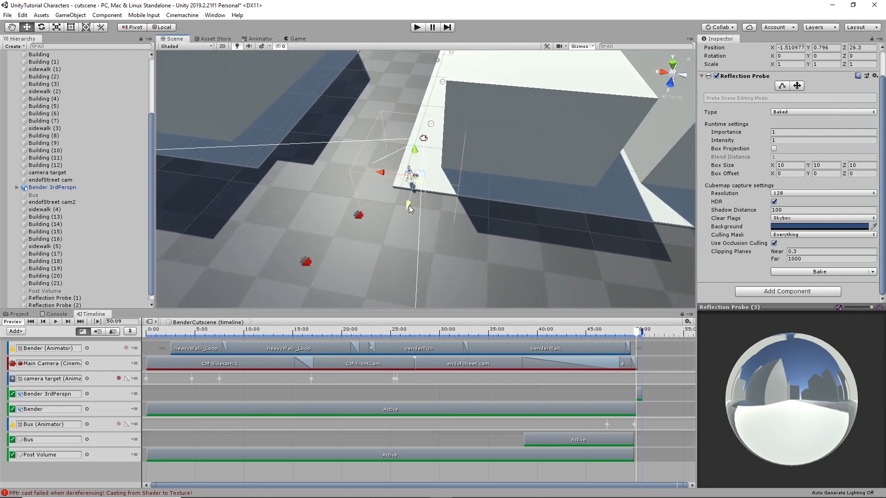
alt+drag(349, 236, 445, 225)
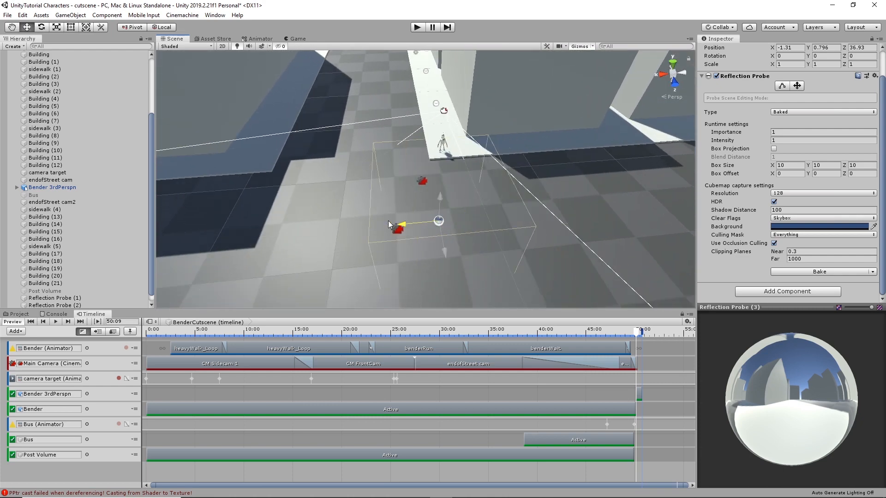
mouse_move(388, 225)
mouse_down()
mouse_move(262, 223)
mouse_move(406, 227)
mouse_up()
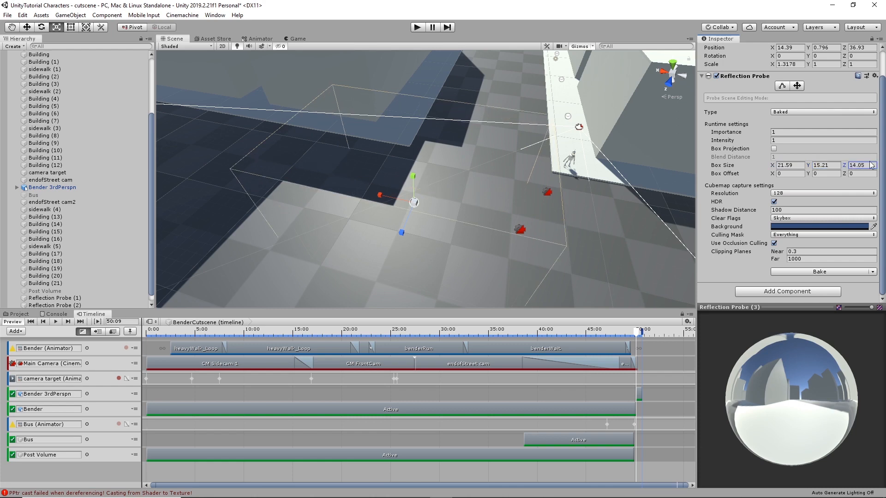
drag(26, 155, 29, 150)
key(w)
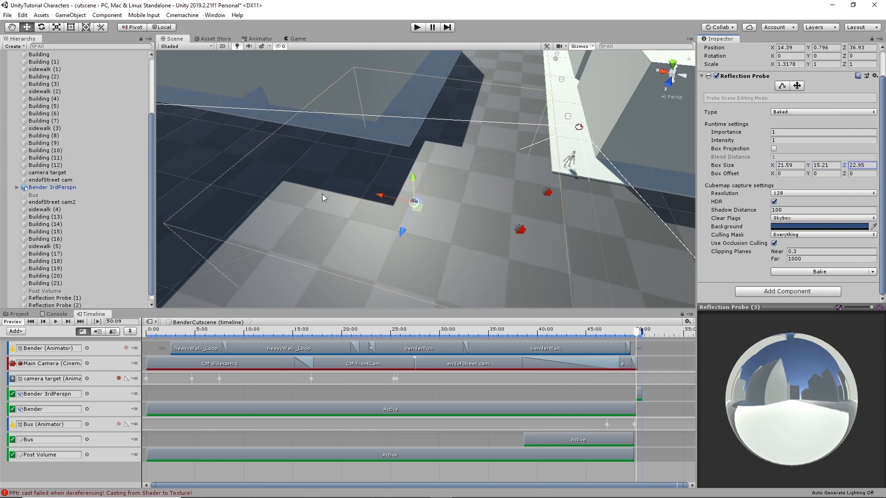
drag(380, 199, 285, 189)
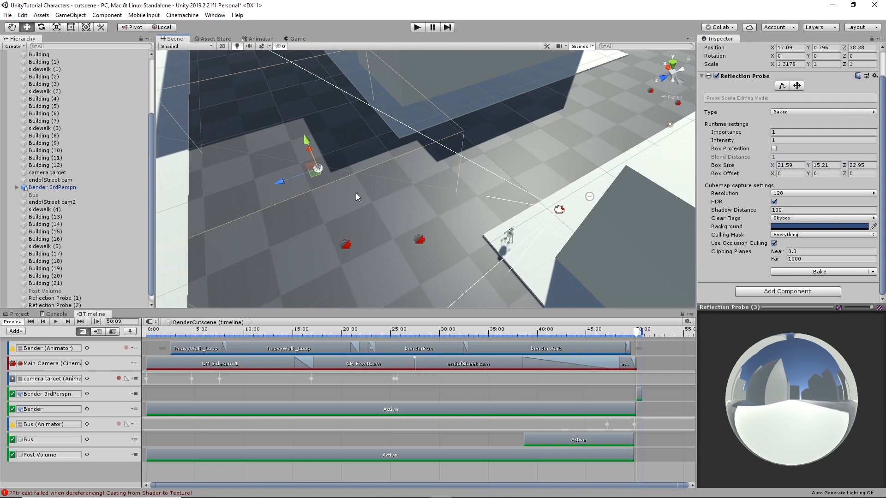
alt+drag(356, 193, 417, 188)
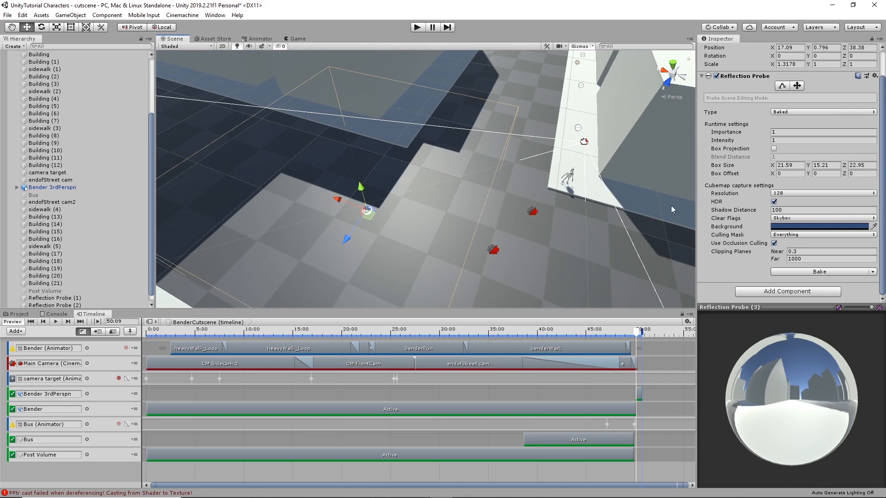
click(820, 272)
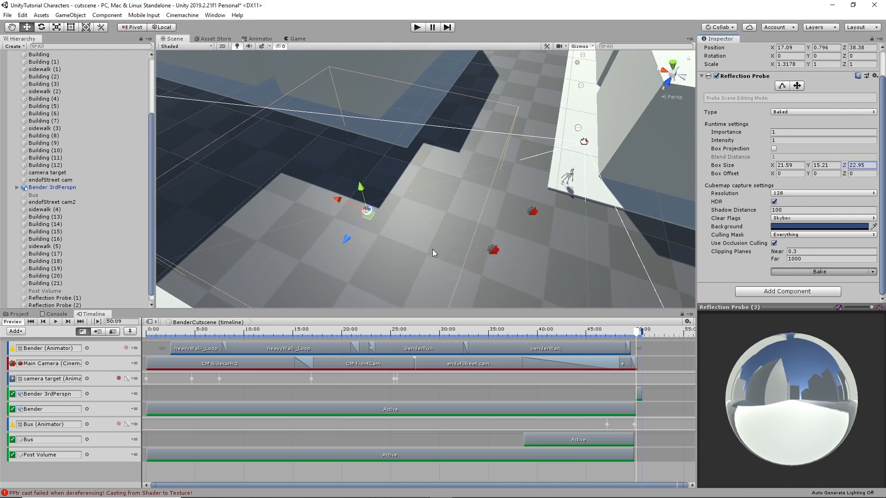
Step: Save the scene and the project
alt+drag(437, 240, 401, 183)
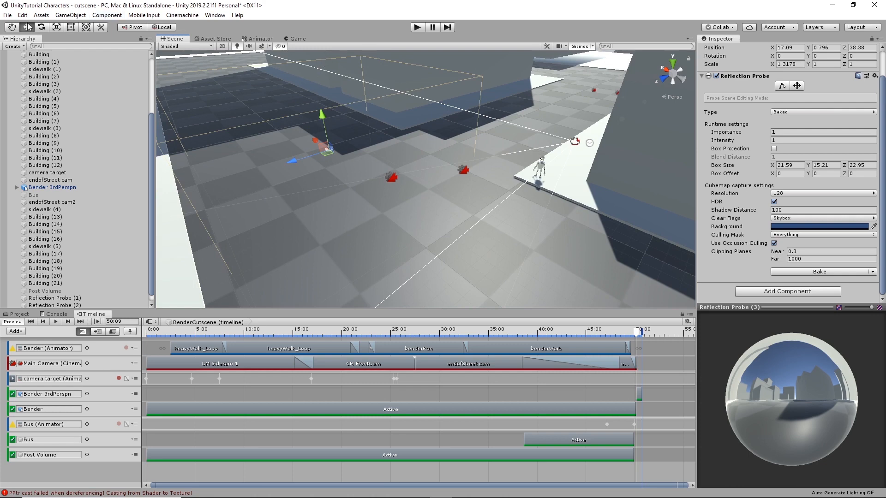
click(7, 14)
click(19, 57)
click(8, 16)
click(31, 94)
Step: Play the cutscene through to the third-person Bender section, and stop playback
click(416, 28)
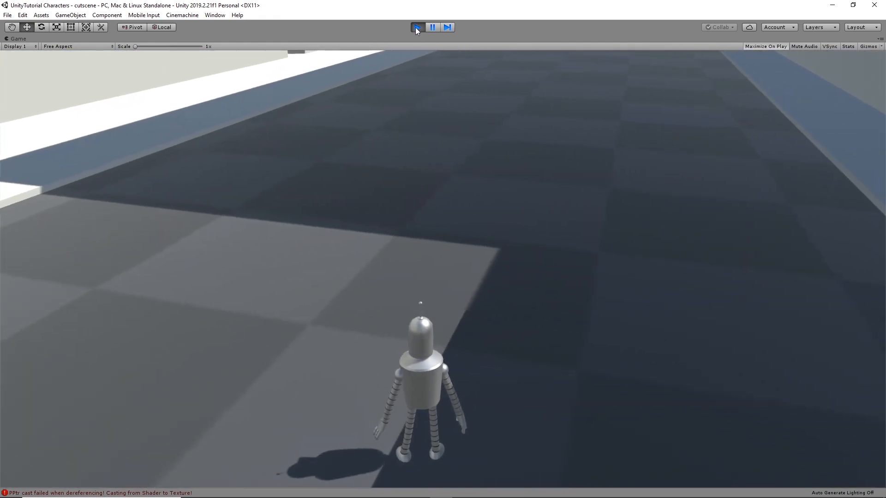
click(417, 27)
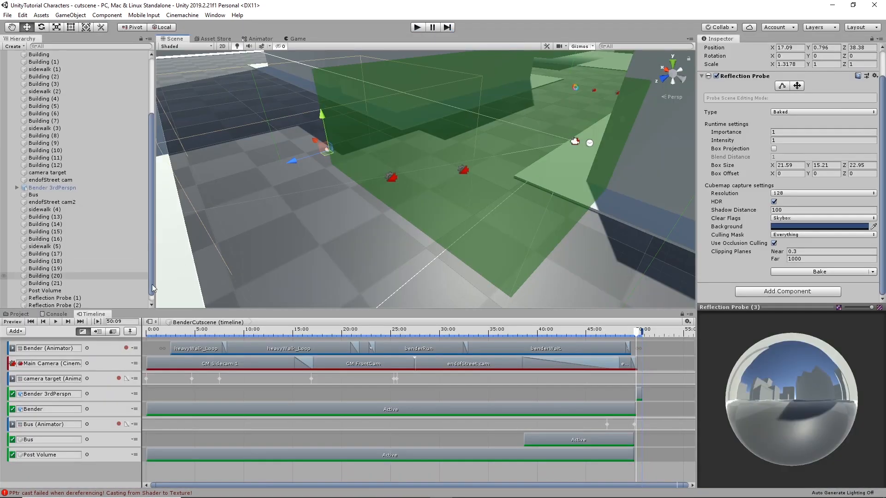
Step: Save the scene again after the playback test
click(7, 15)
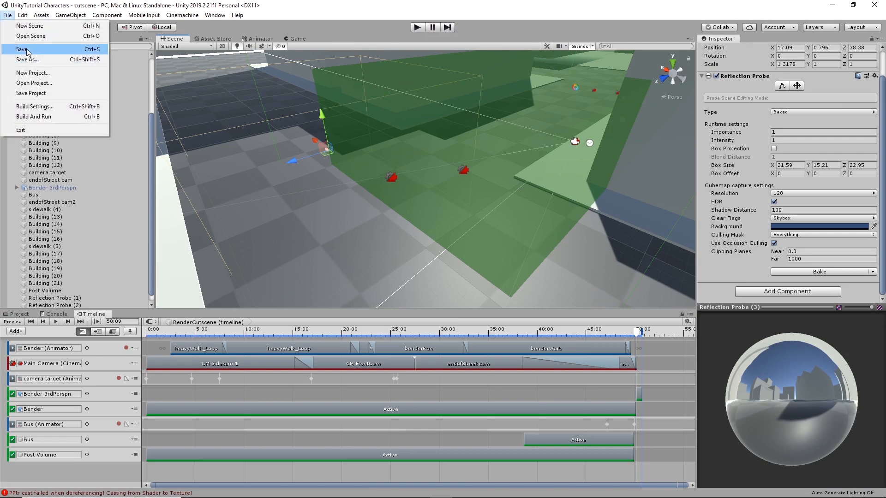